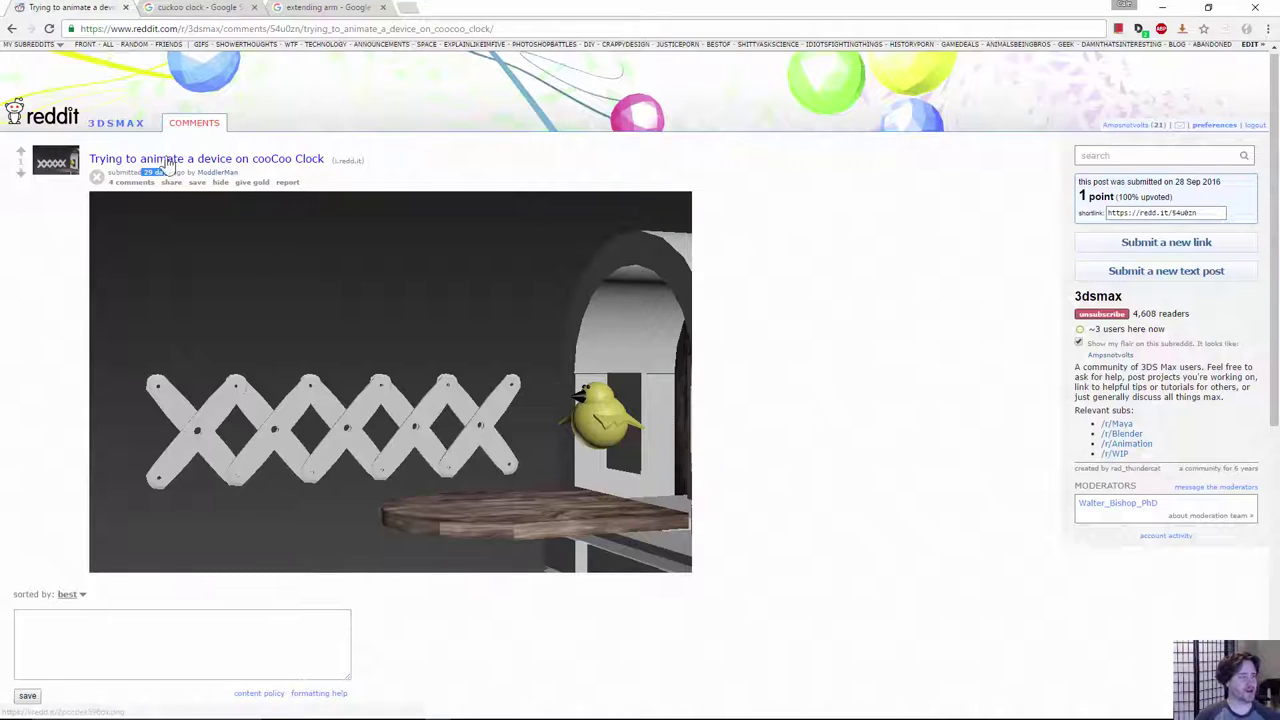
- Read the Reddit post about animating the cuckoo clock's extending device, including its image and comments
mouse_move(407, 429)
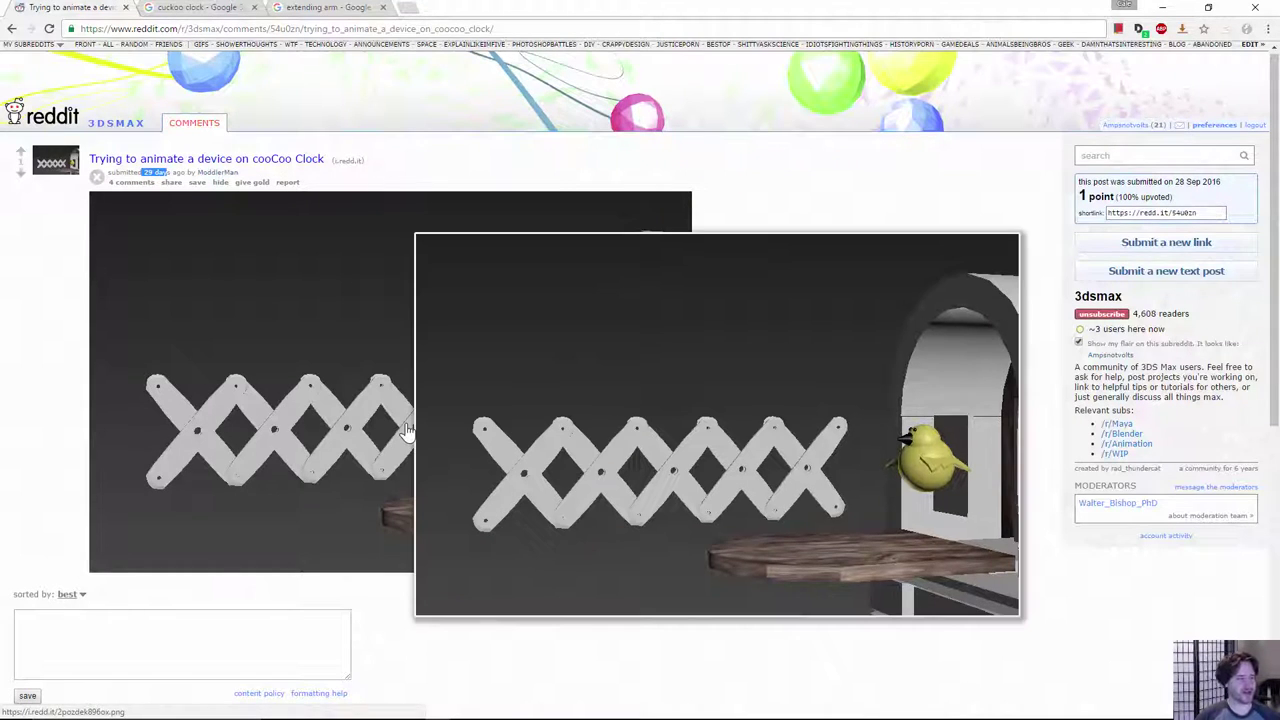
scroll(838, 449, down, 3)
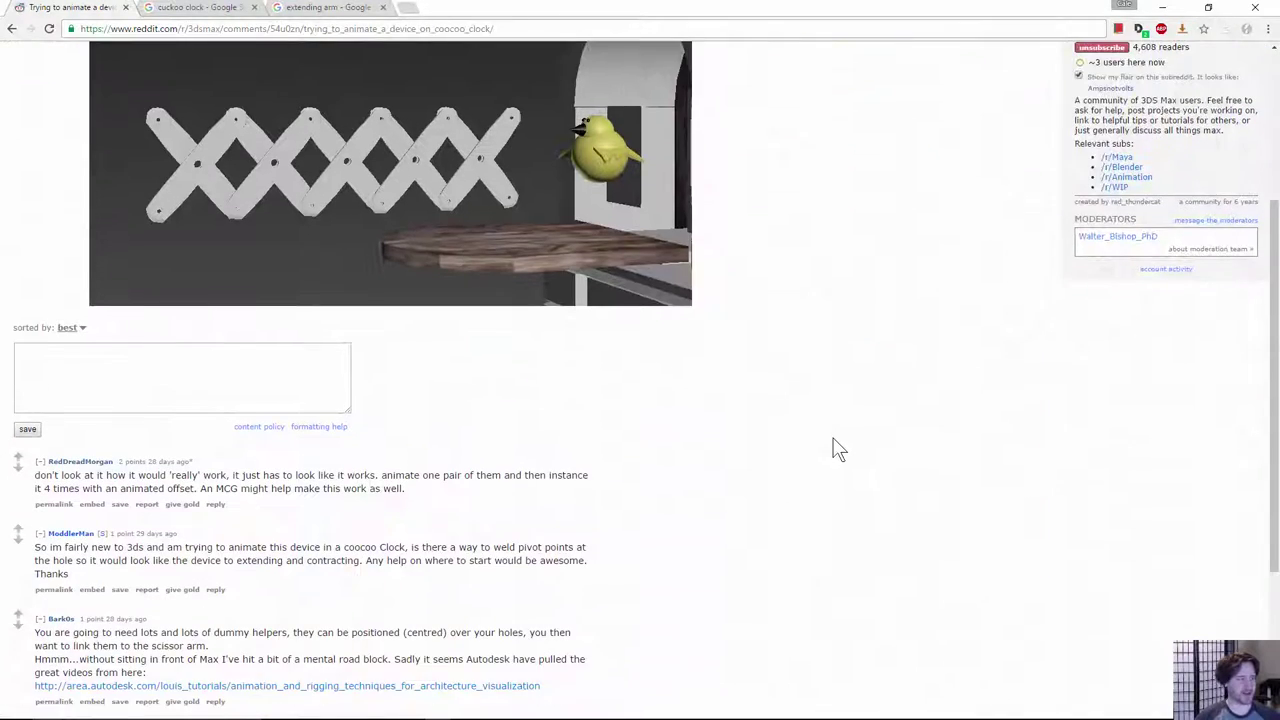
scroll(803, 426, up, 2)
scroll(800, 430, down, 3)
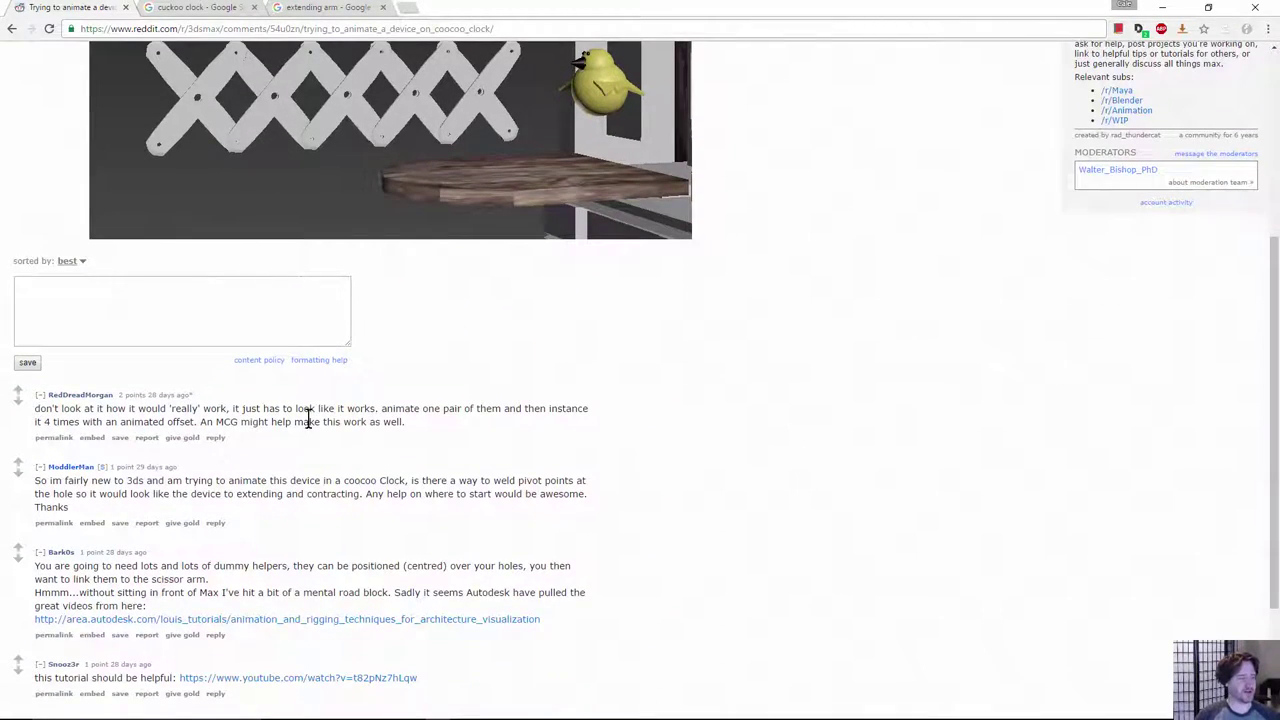
scroll(500, 425, down, 2)
scroll(700, 426, up, 4)
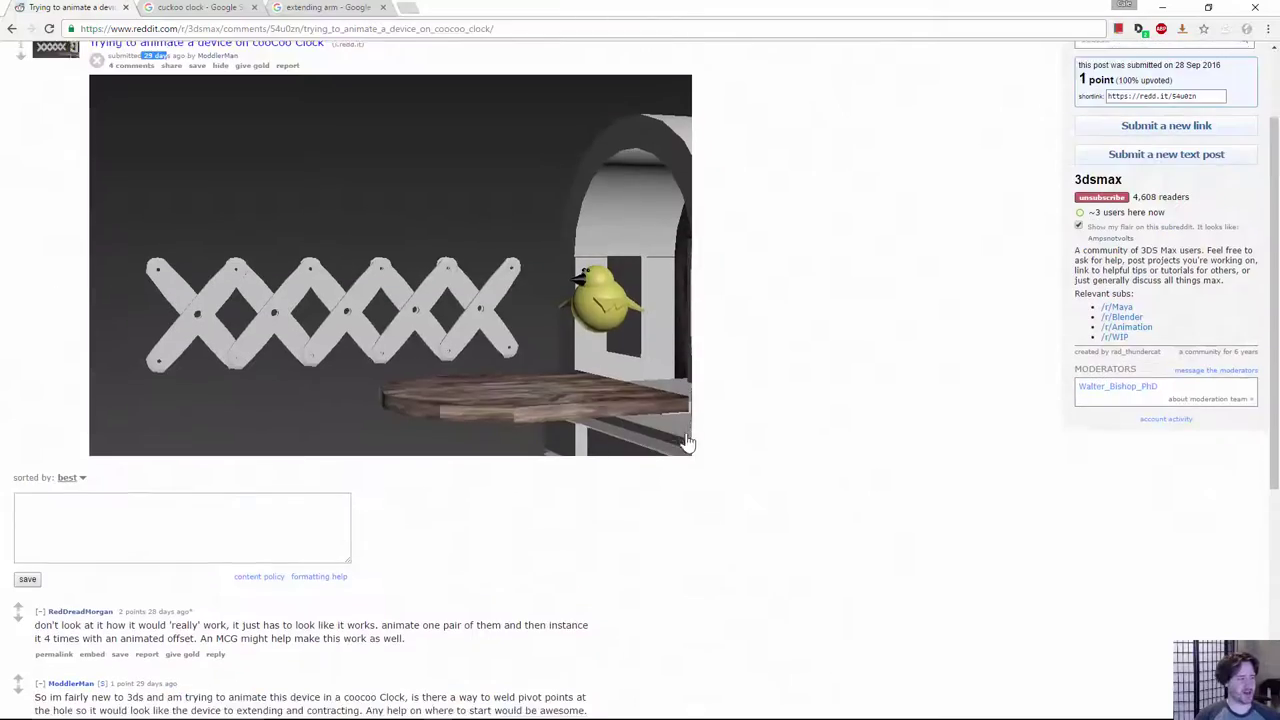
scroll(686, 443, down, 2)
drag(82, 436, 164, 449)
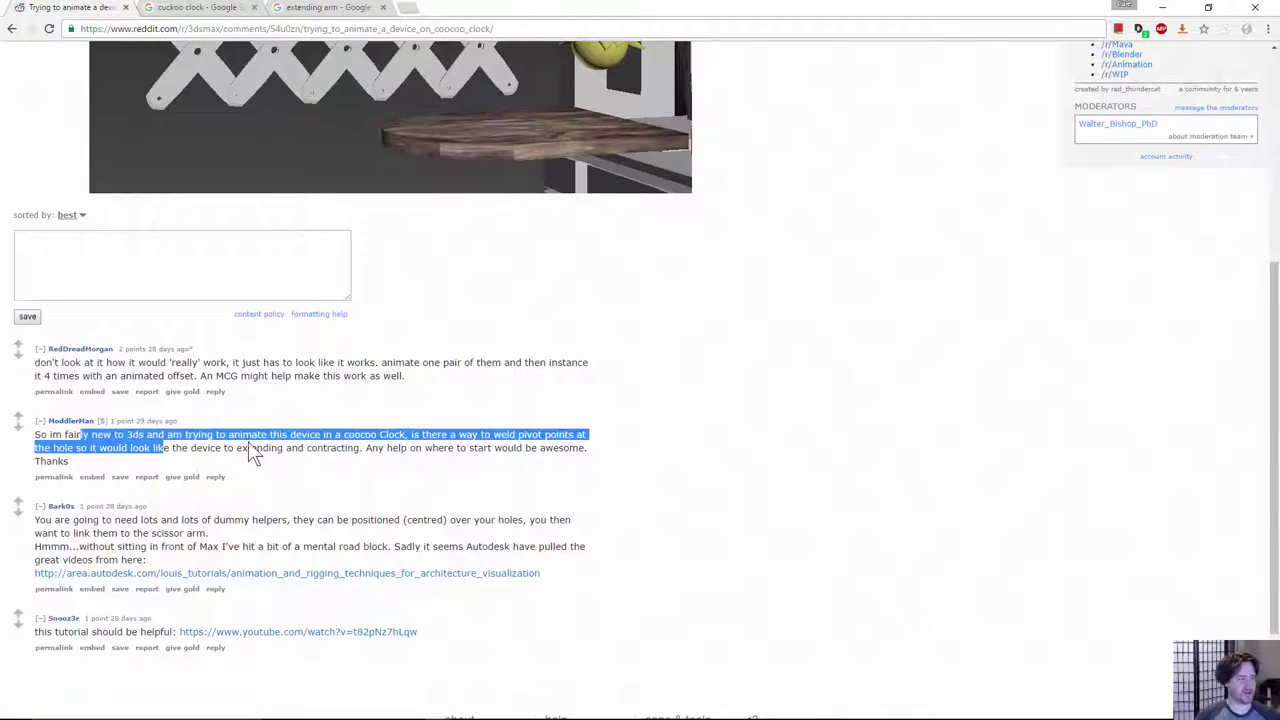
click(528, 446)
scroll(740, 482, up, 4)
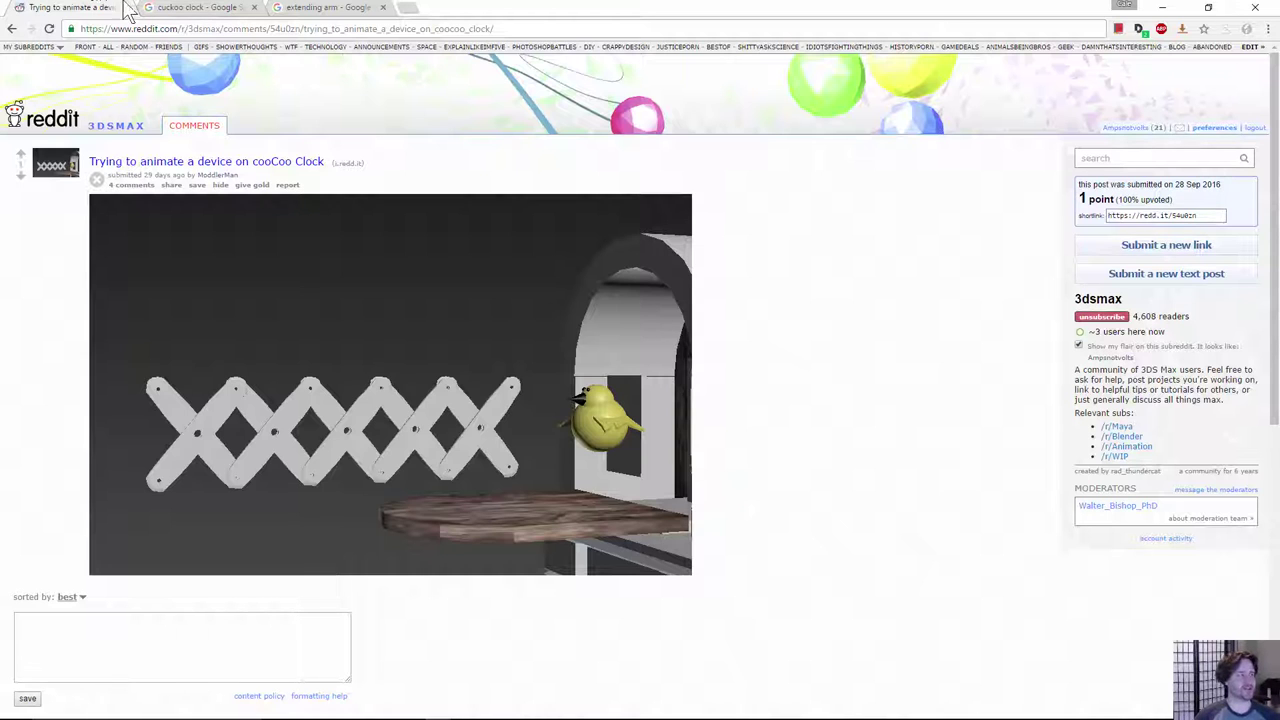
- Browse the cuckoo clock image results for reference designs
click(176, 9)
scroll(580, 228, up, 15)
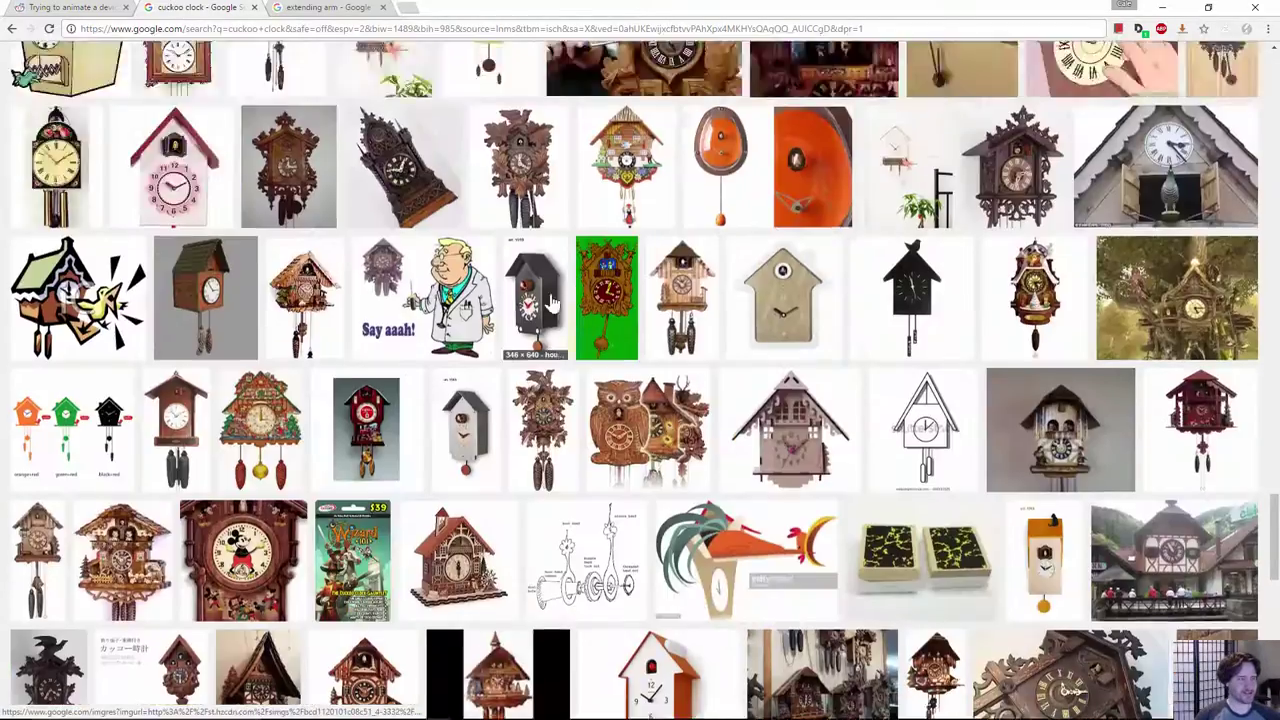
scroll(551, 300, up, 12)
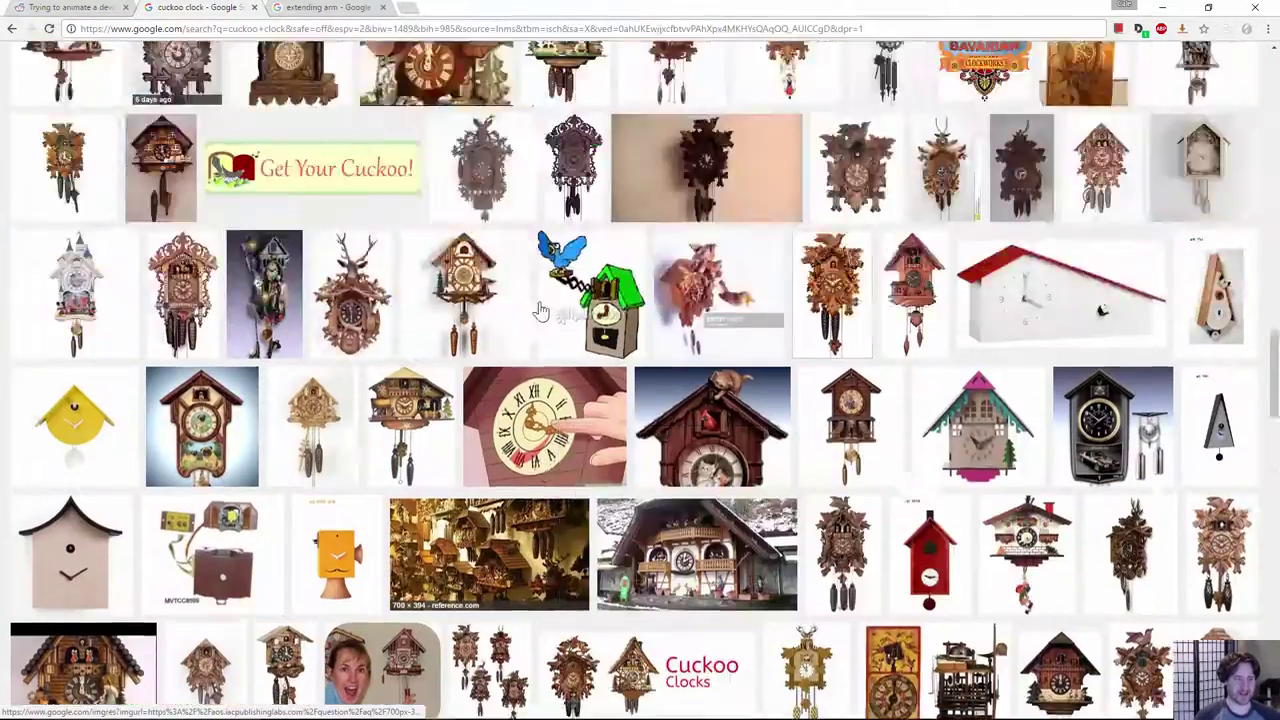
scroll(540, 310, up, 8)
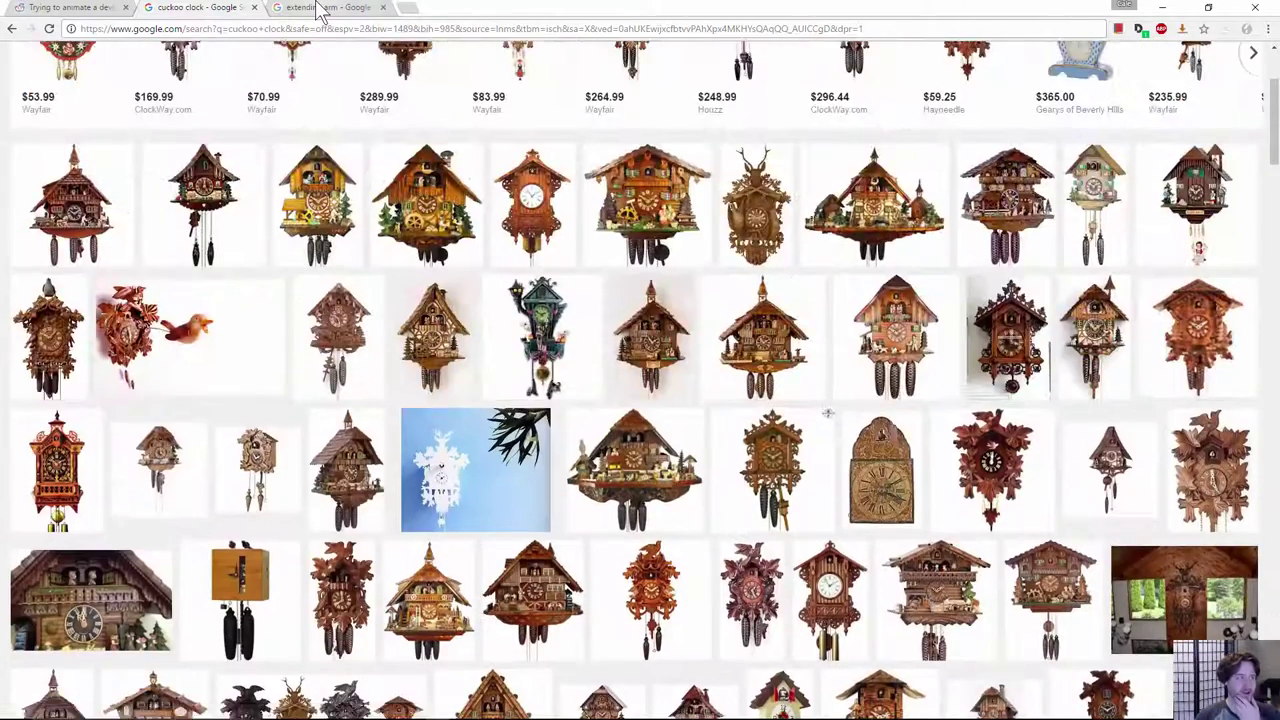
- Examine the extending arm image results and compare them with the scissor device pictured in the Reddit post
click(318, 7)
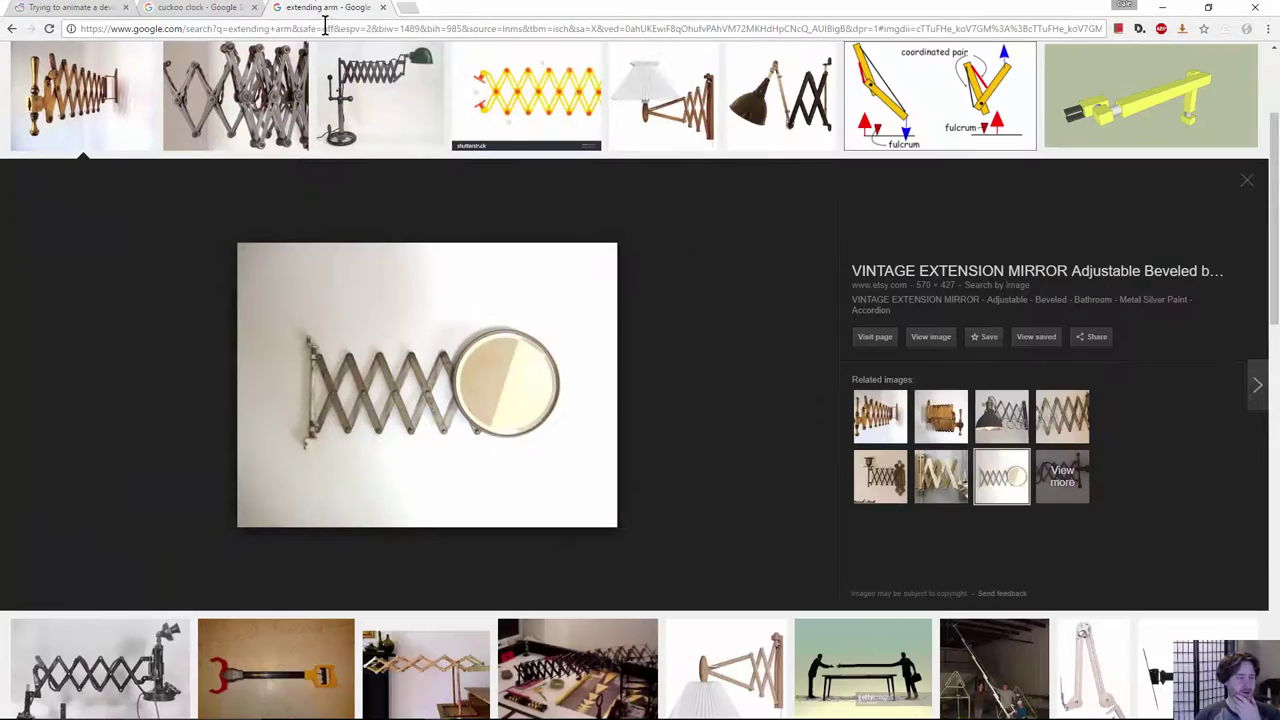
scroll(770, 333, up, 2)
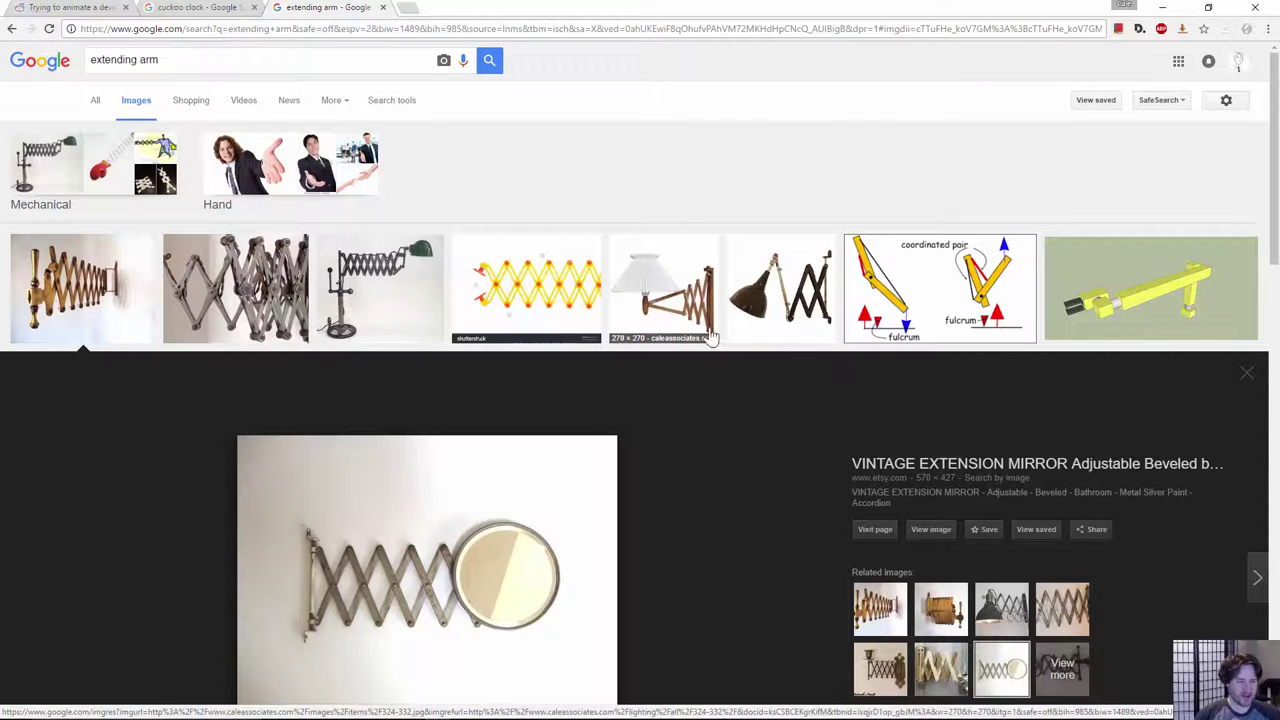
mouse_move(822, 313)
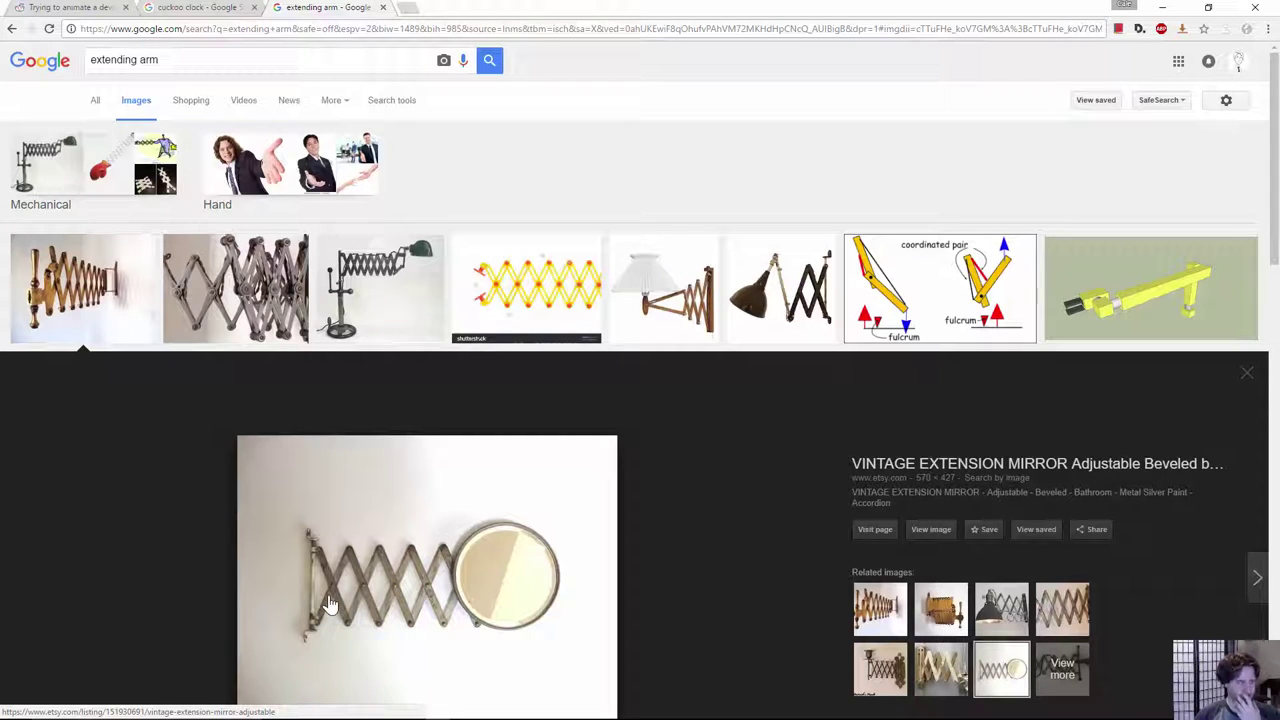
click(85, 9)
mouse_move(310, 450)
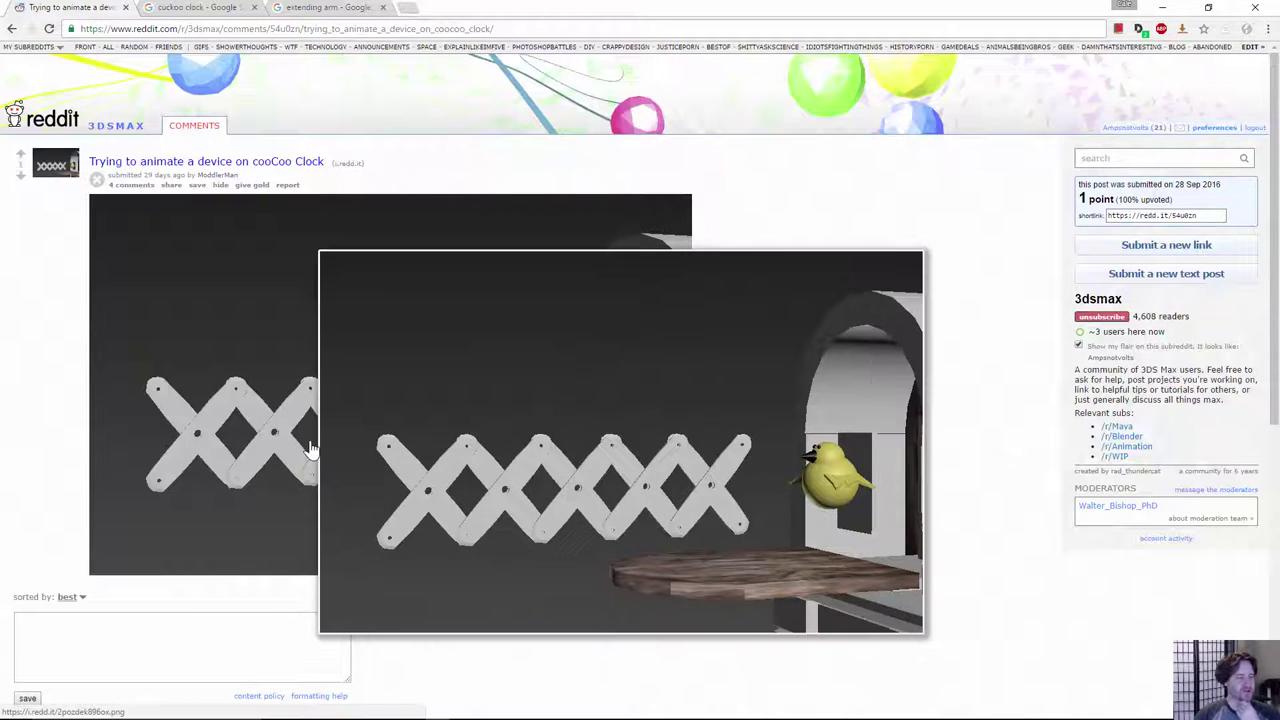
- Switch to 3ds Max and isolate the upper red and green scissor arm with its two IK chains, then clear the selection
key(alt+Tab)
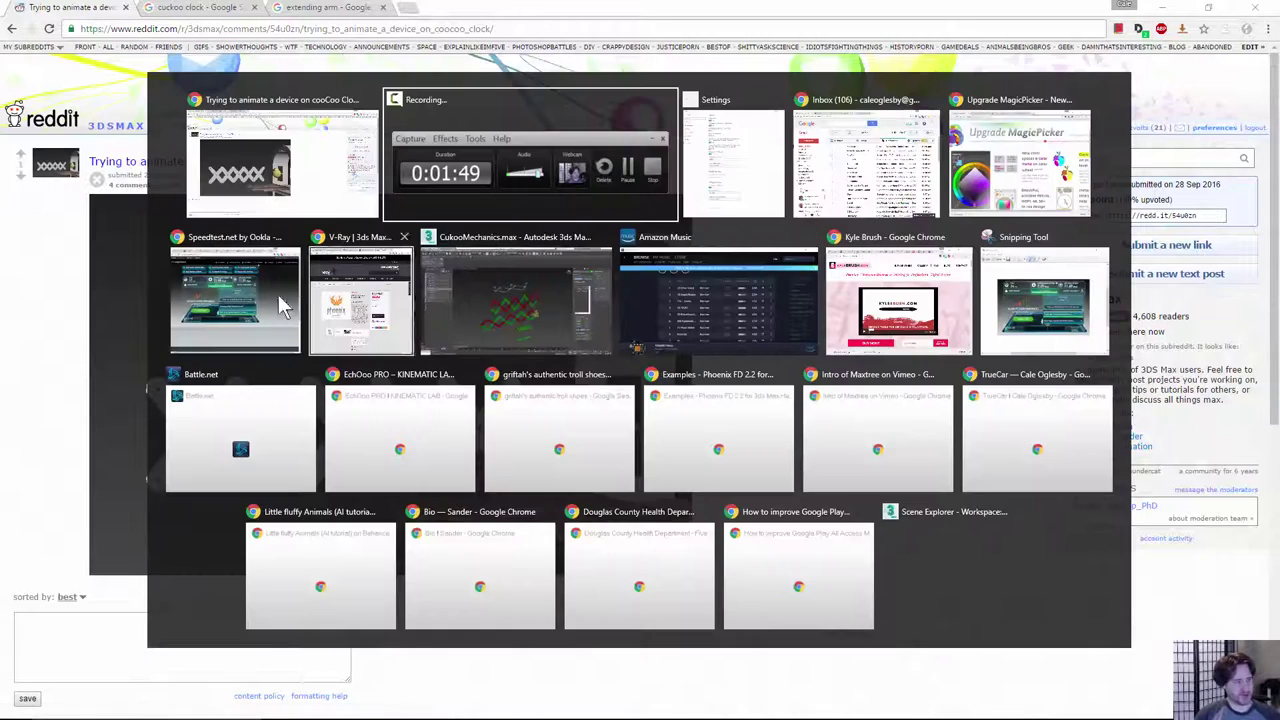
click(505, 310)
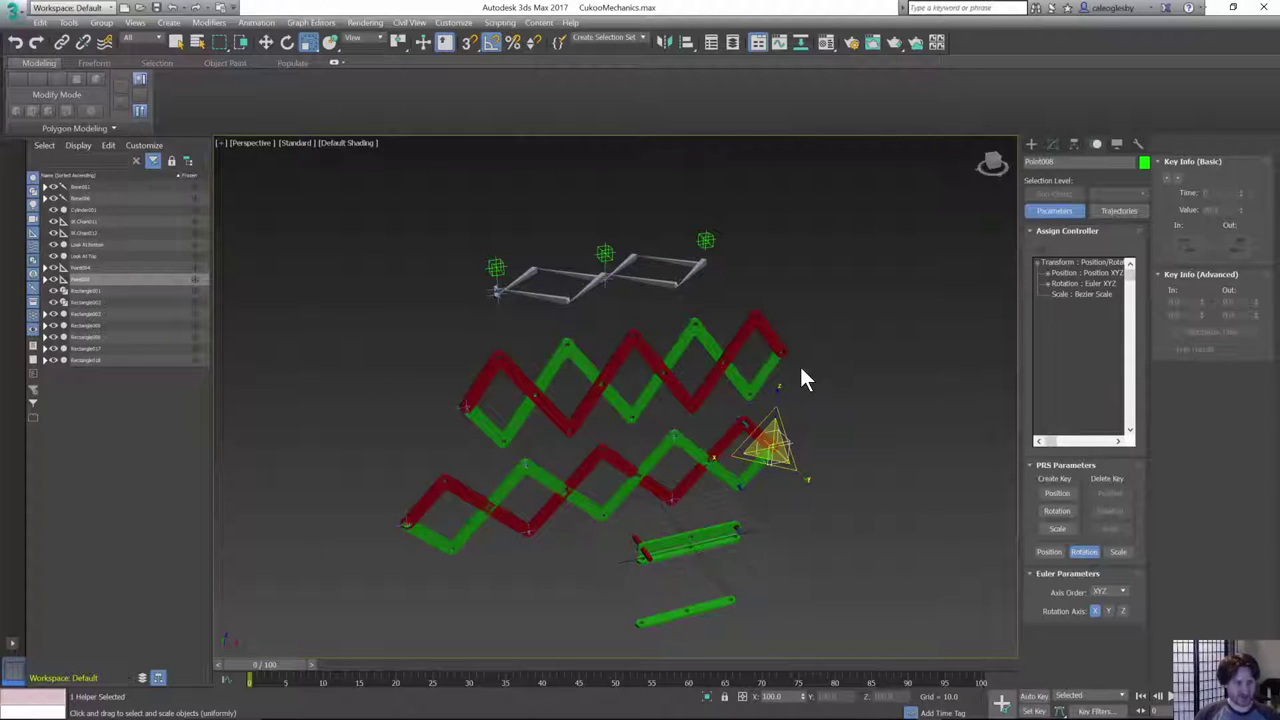
scroll(678, 425, up, 3)
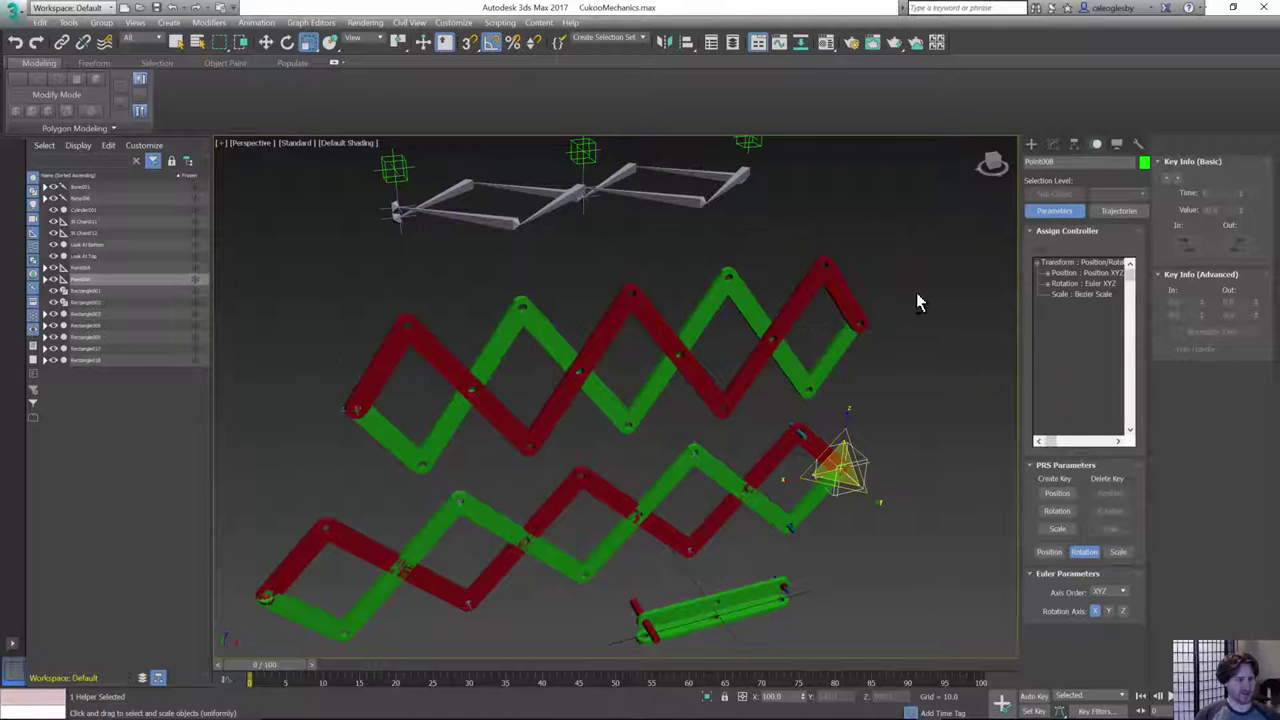
alt+middle_drag(917, 294, 905, 256)
drag(285, 348, 285, 345)
key(alt+q)
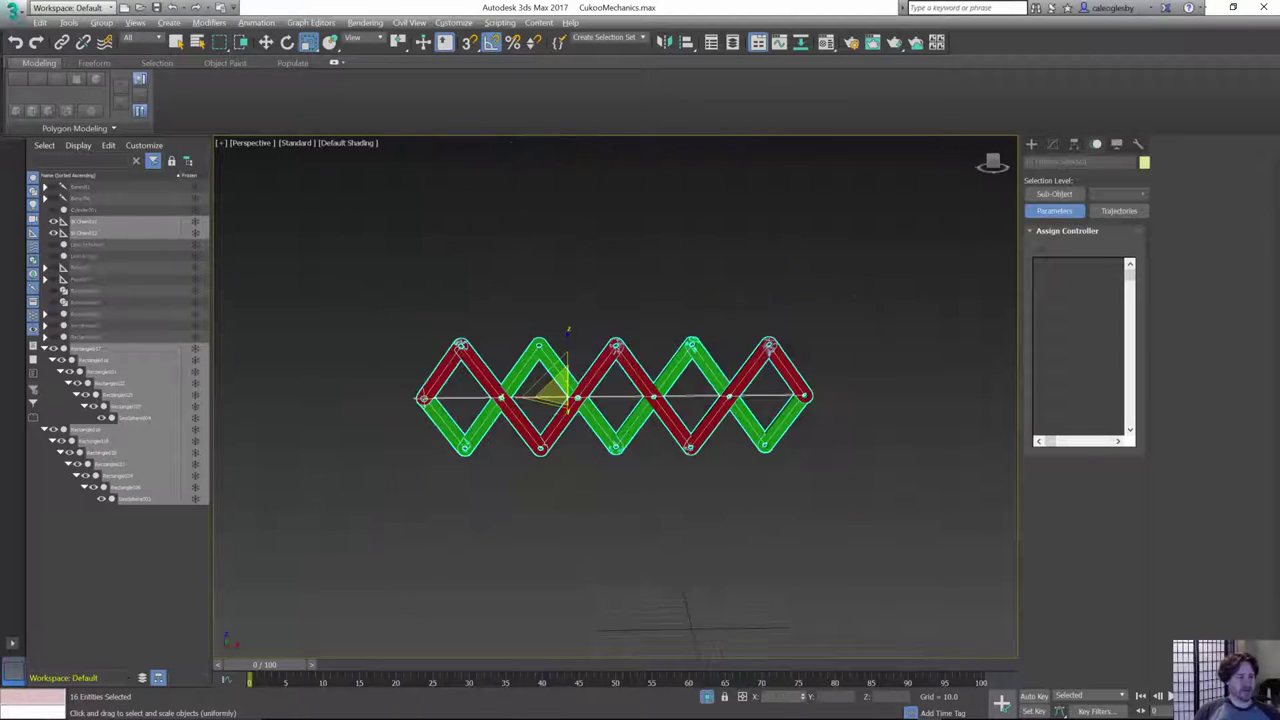
click(653, 368)
scroll(653, 370, up, 4)
middle_drag(653, 370, 748, 332)
scroll(748, 330, down, 3)
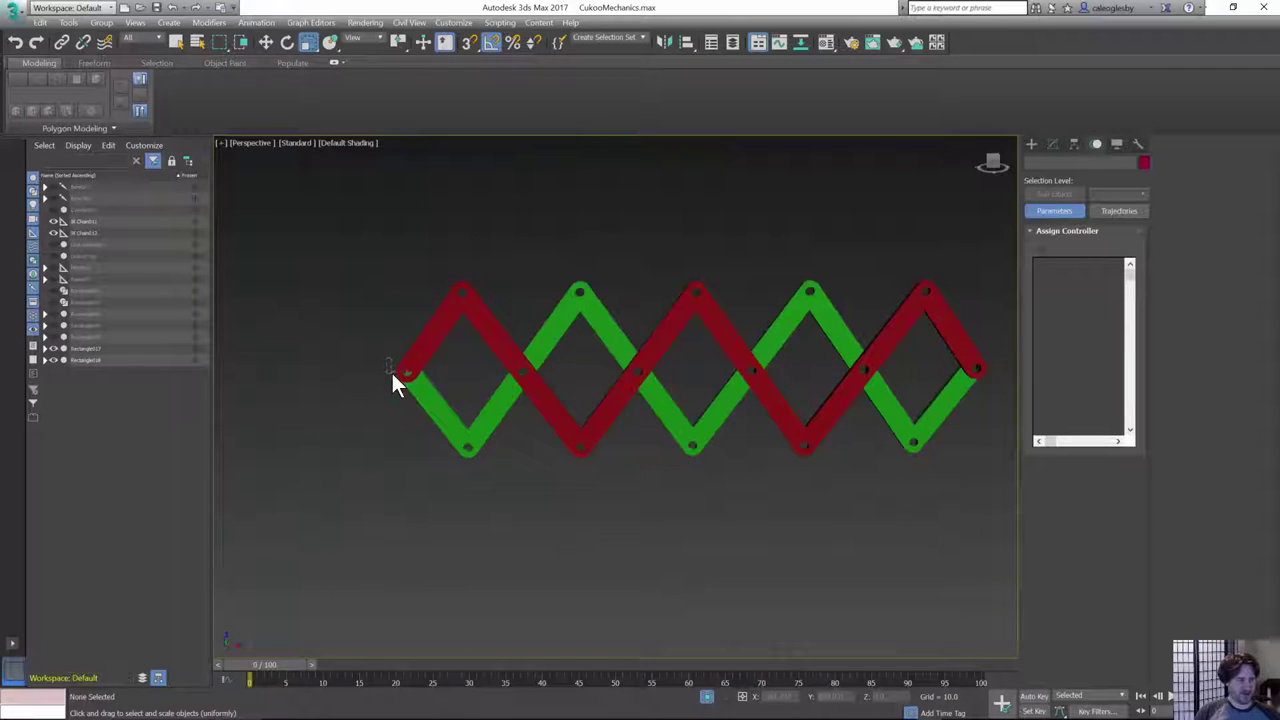
- Select both IK chain goals at the end of the scissor arm and try moving them along the X axis
drag(391, 373, 393, 375)
middle_drag(612, 378, 473, 380)
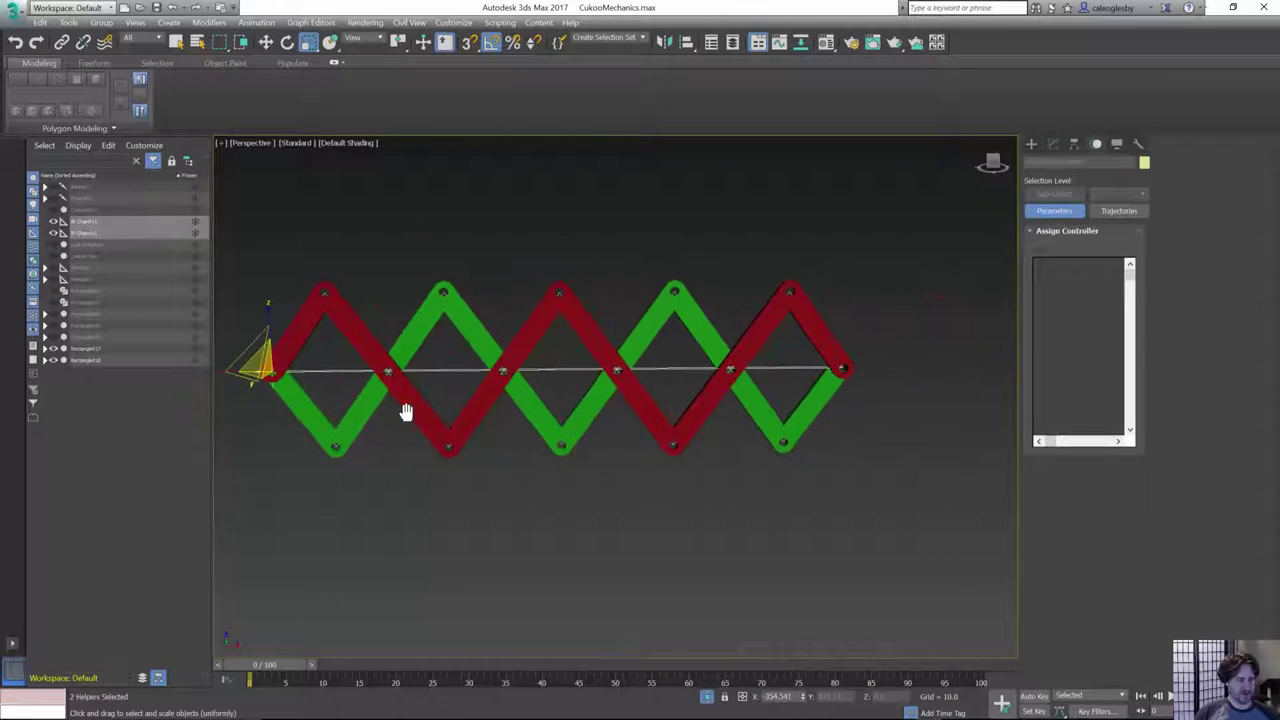
middle_drag(406, 410, 466, 423)
key(w)
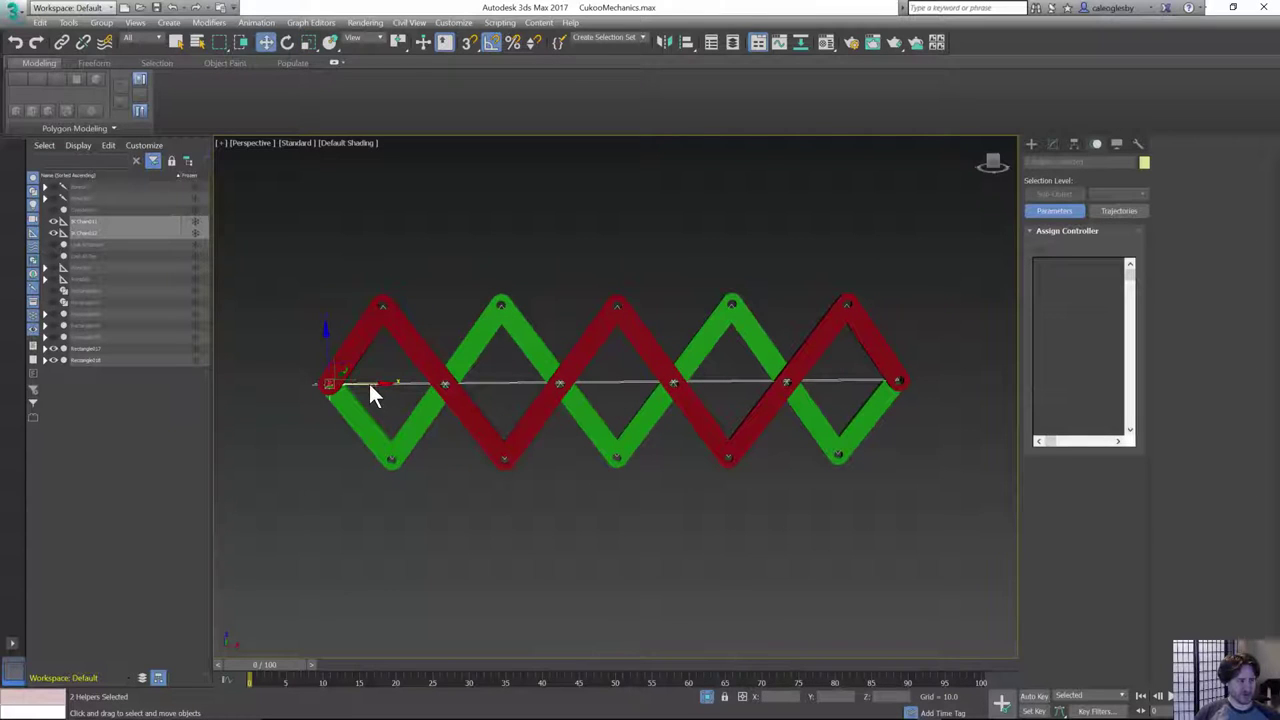
right_click(370, 390)
click(378, 394)
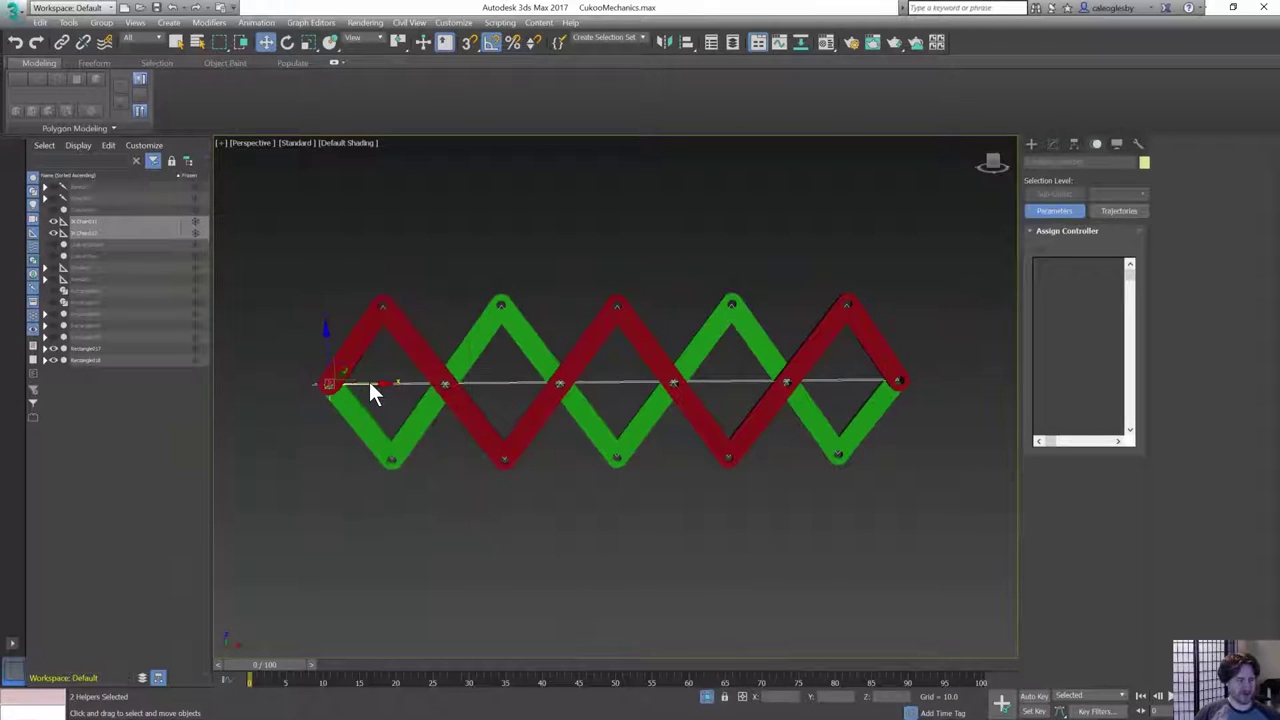
middle_drag(564, 571, 518, 571)
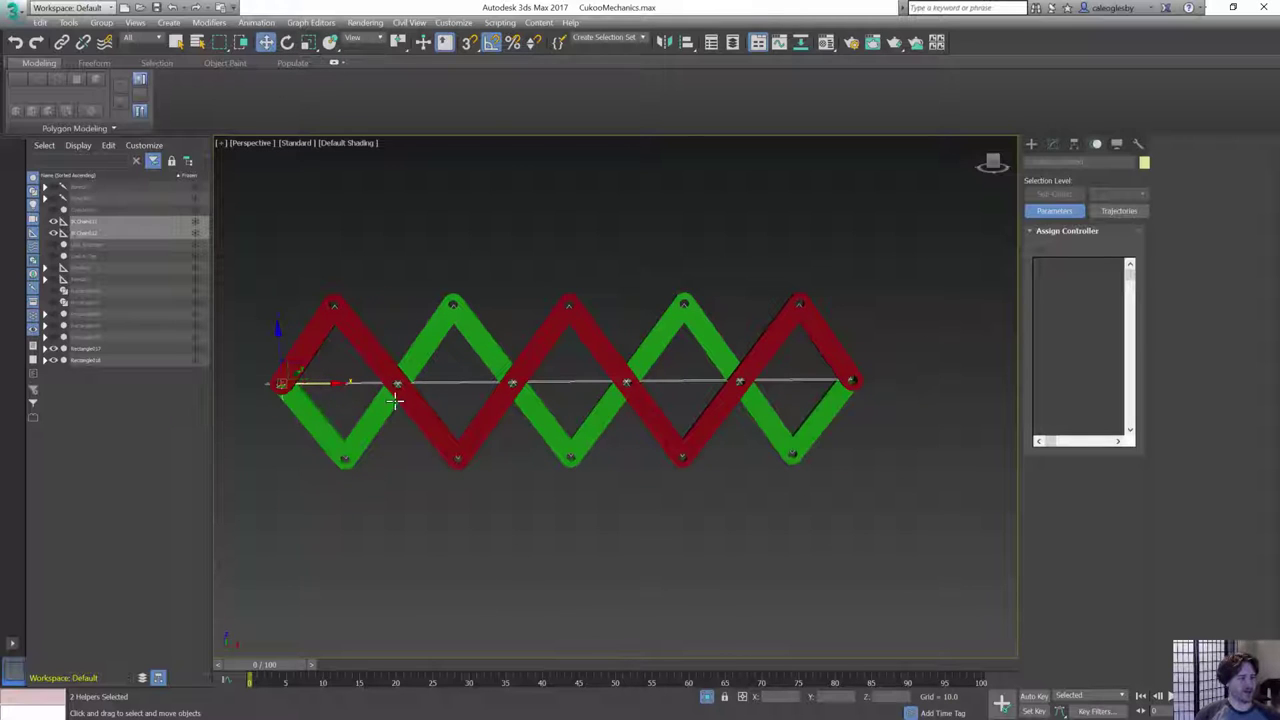
middle_drag(842, 511, 883, 511)
scroll(594, 342, down, 2)
scroll(594, 342, up, 2)
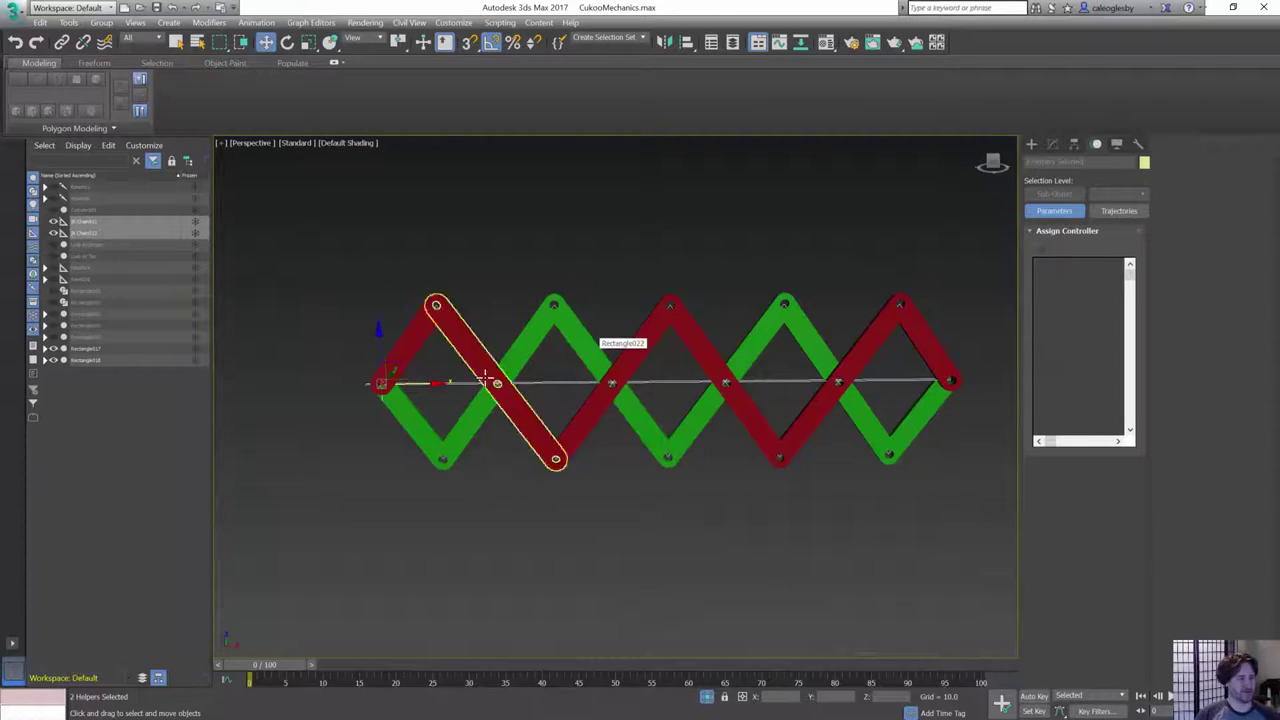
right_click(433, 380)
click(444, 393)
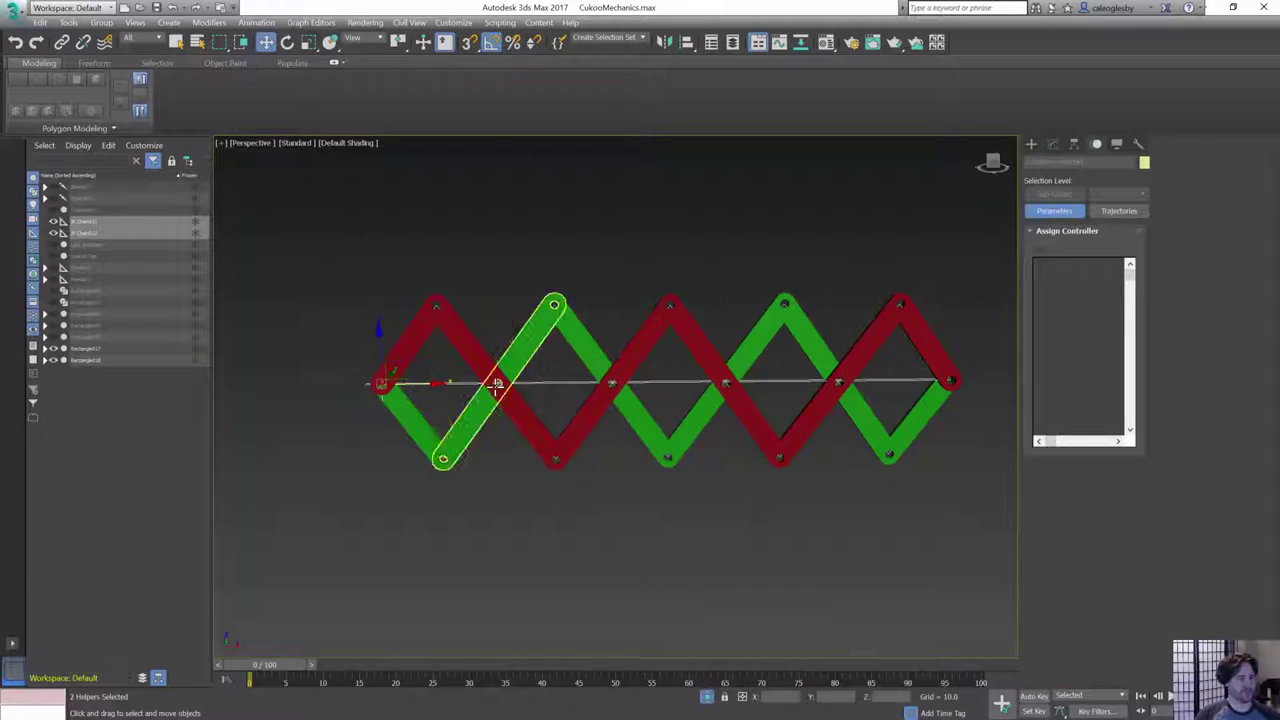
- Try moving the IK goals with the arm seen at an angle in Perspective, then undo the move
middle_drag(508, 388, 390, 385)
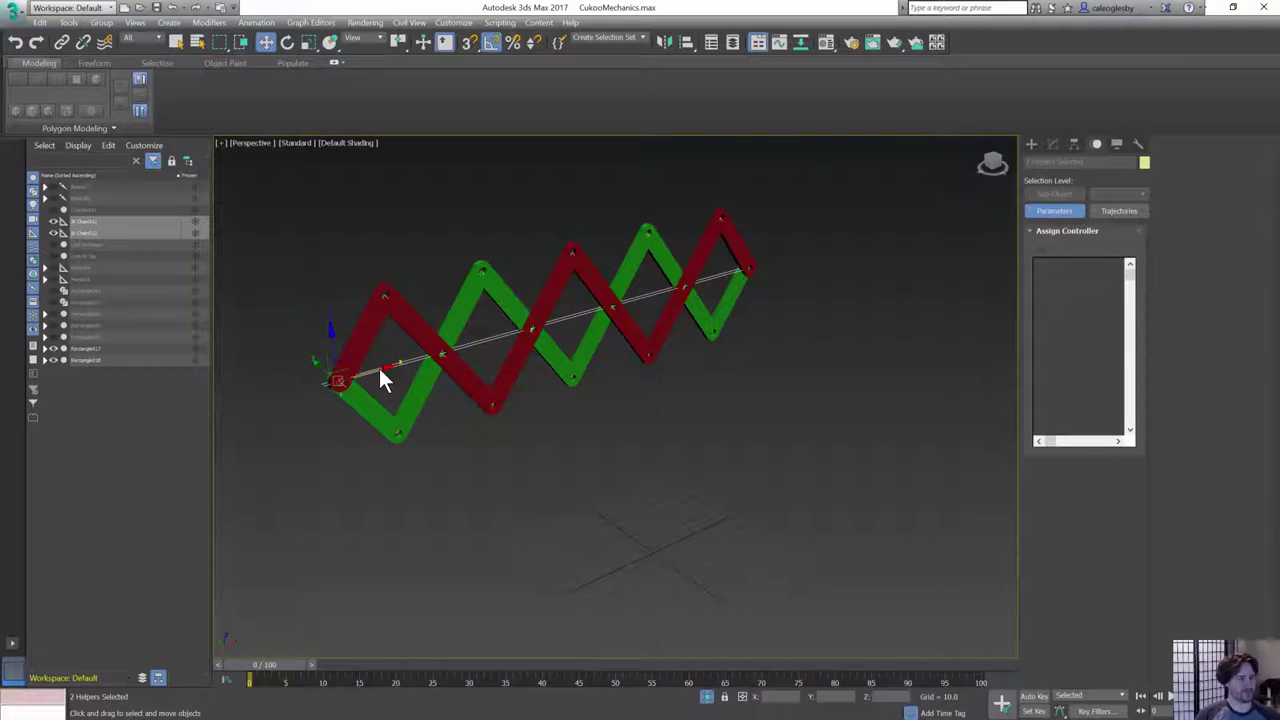
click(354, 357)
drag(537, 540, 557, 540)
key(ctrl+z)
- Maximize the Front view and display the scissor arm with default shading while sliding the IK goals along X
key(alt+w)
middle_drag(718, 247, 793, 269)
scroll(793, 269, up, 2)
key(alt+w)
middle_drag(684, 367, 616, 385)
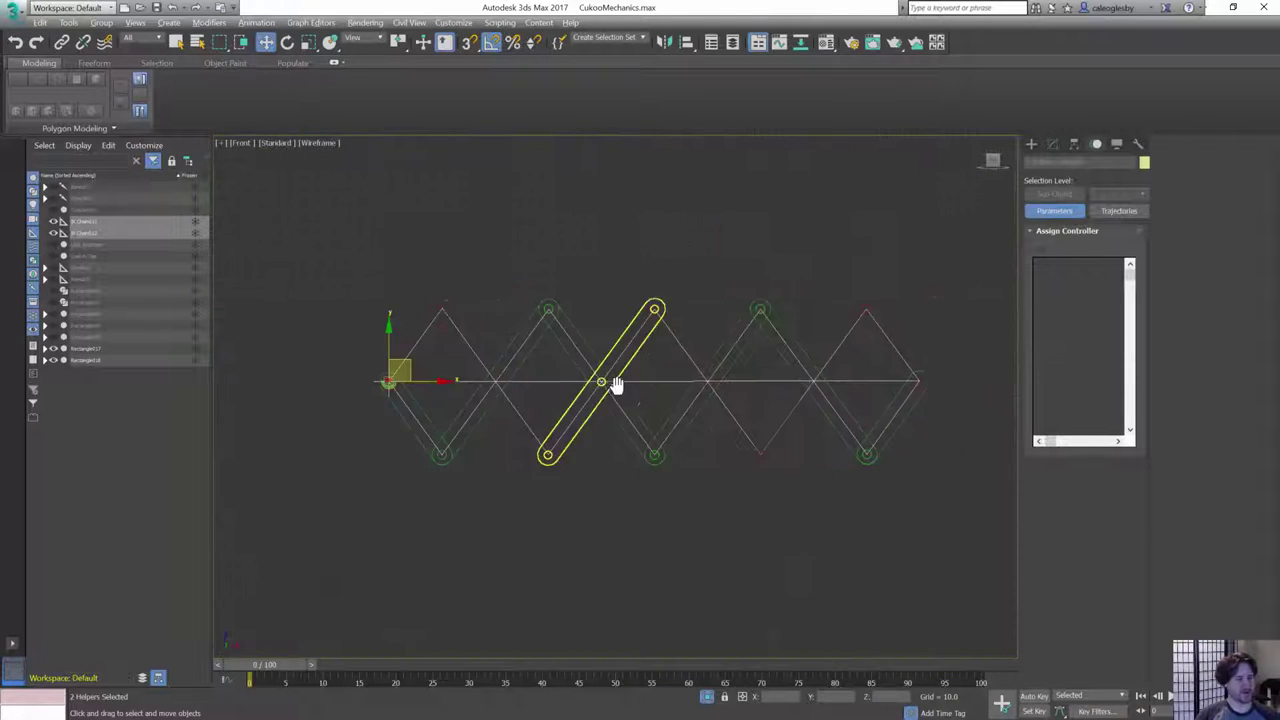
mouse_move(426, 380)
mouse_down()
mouse_move(657, 383)
mouse_move(368, 384)
mouse_up()
key(F3)
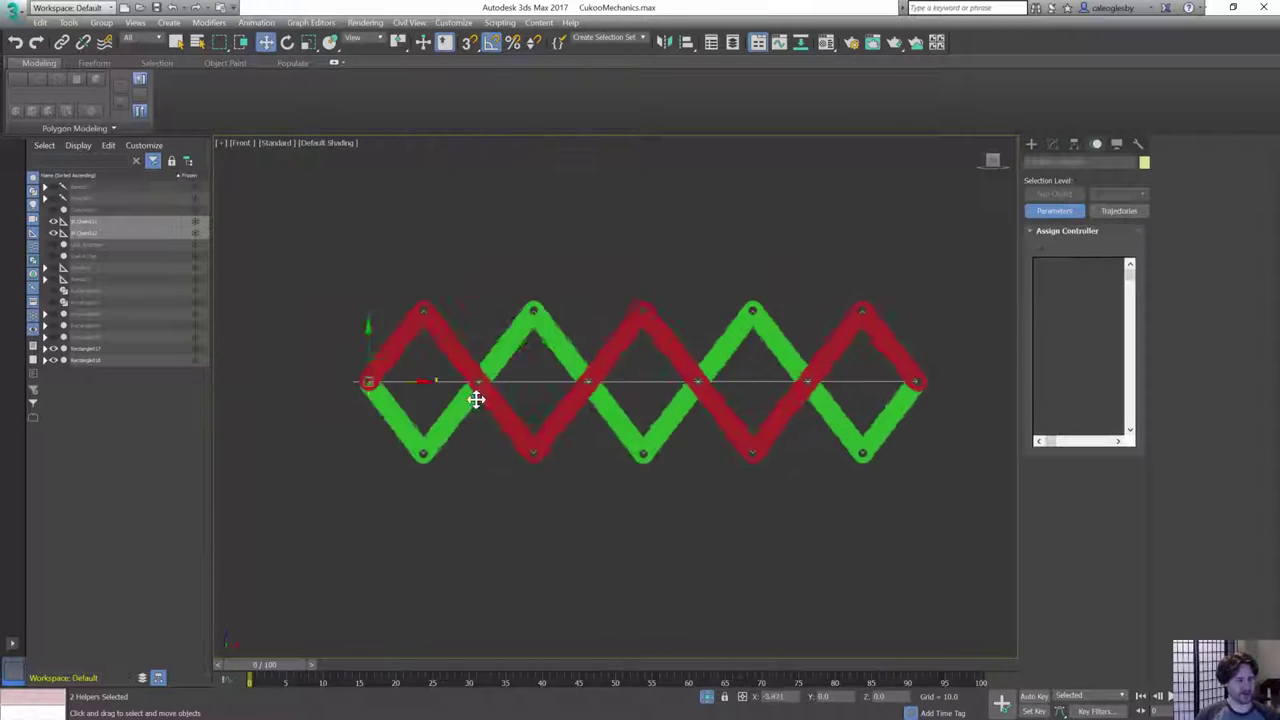
- Test extending and contracting the arm by sliding the IK goals along X in the Front view, undoing the move
drag(476, 399, 651, 414)
key(ctrl+z)
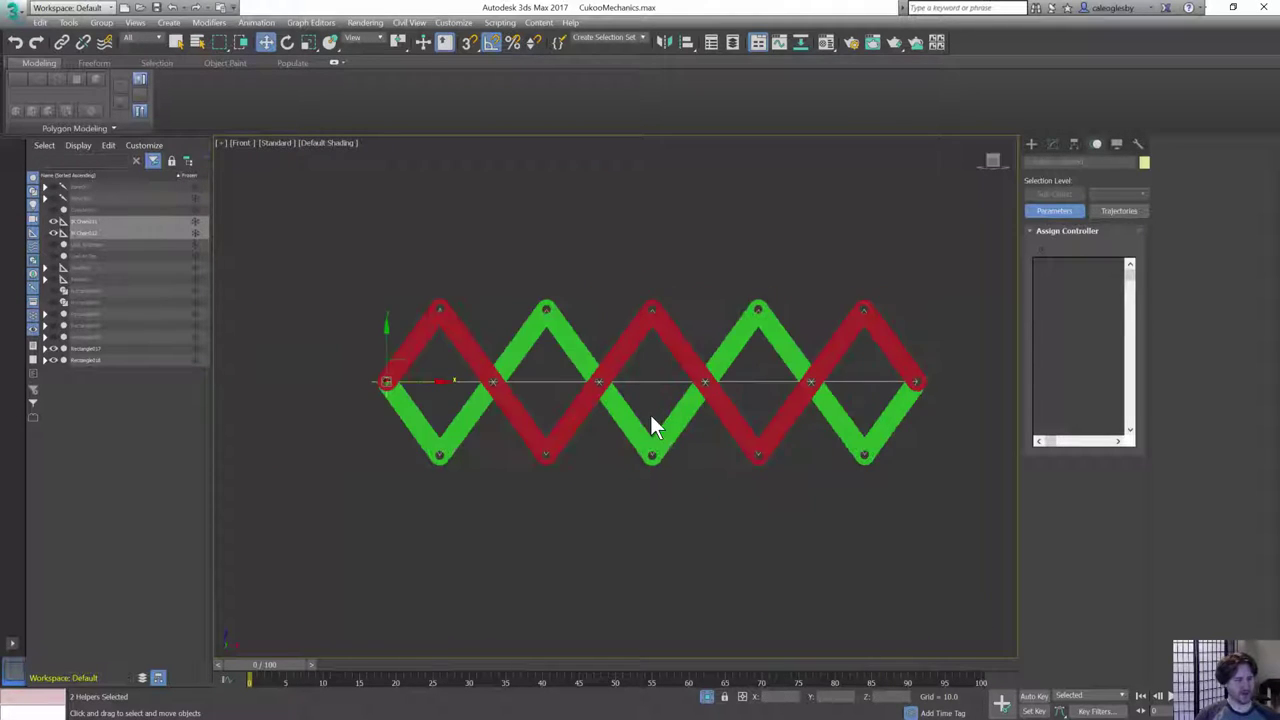
drag(554, 400, 686, 409)
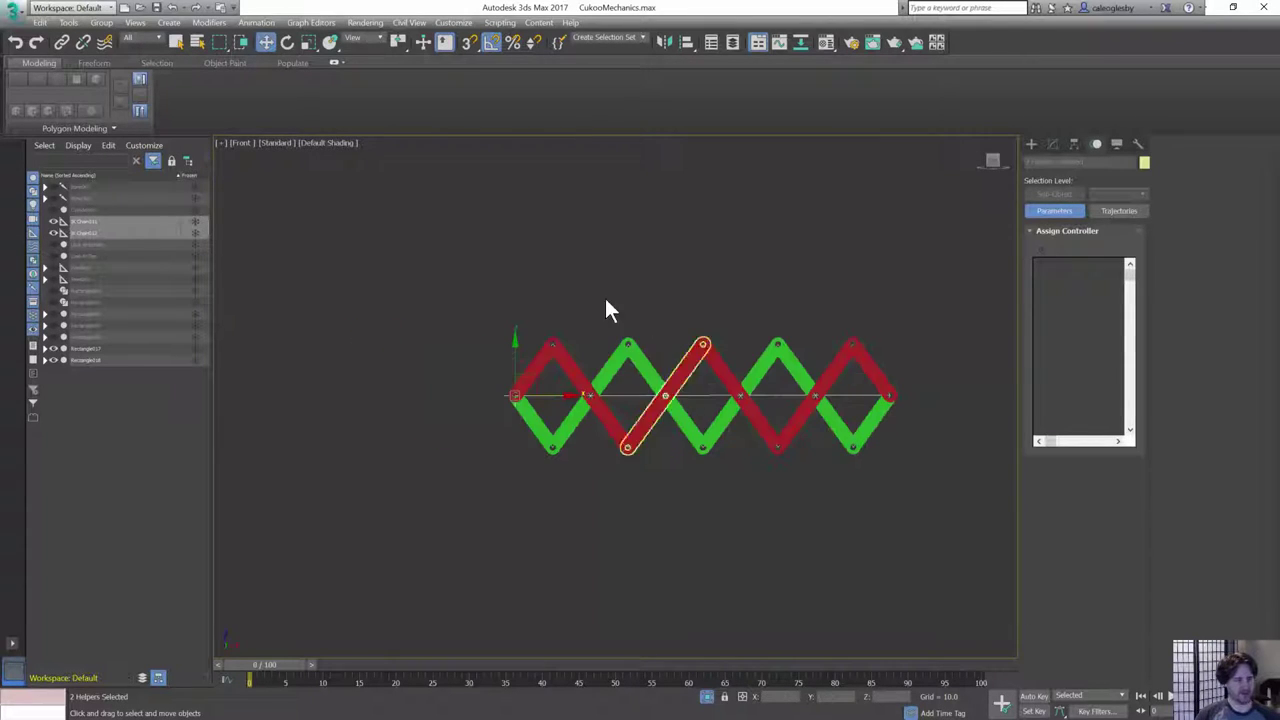
- Look at the available IK solver types, then deselect the IK goals
click(256, 22)
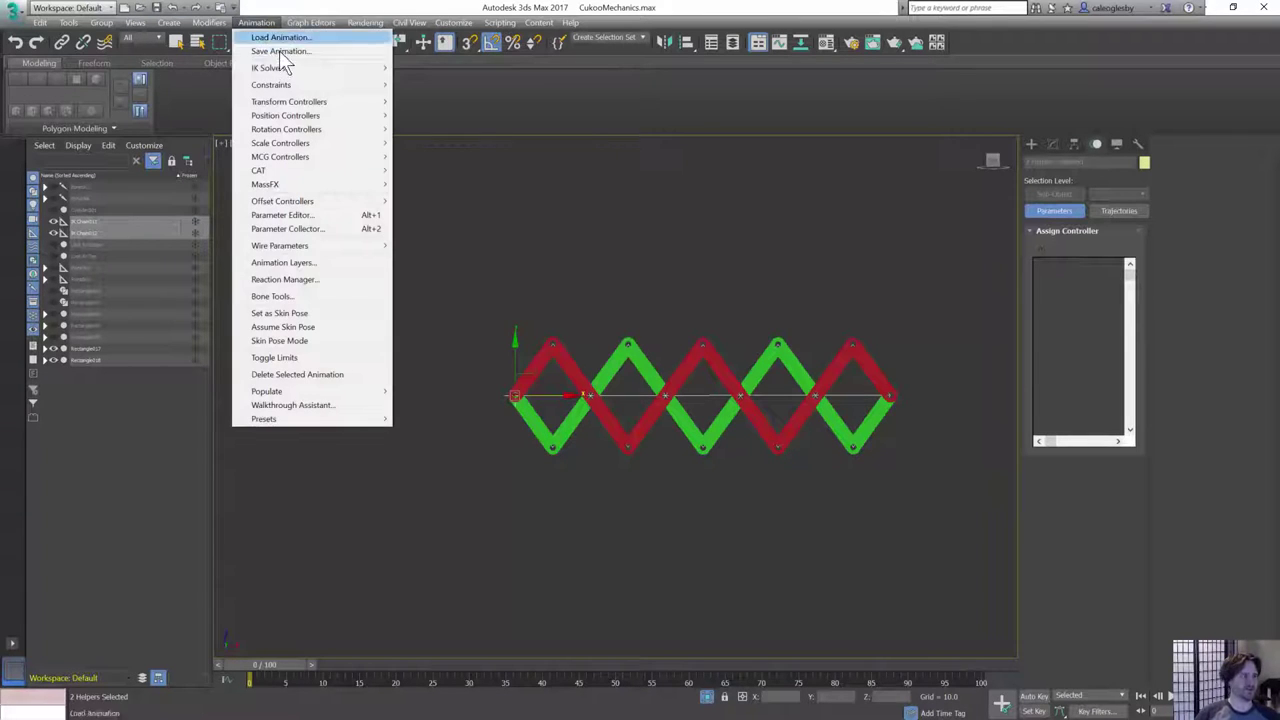
mouse_move(270, 67)
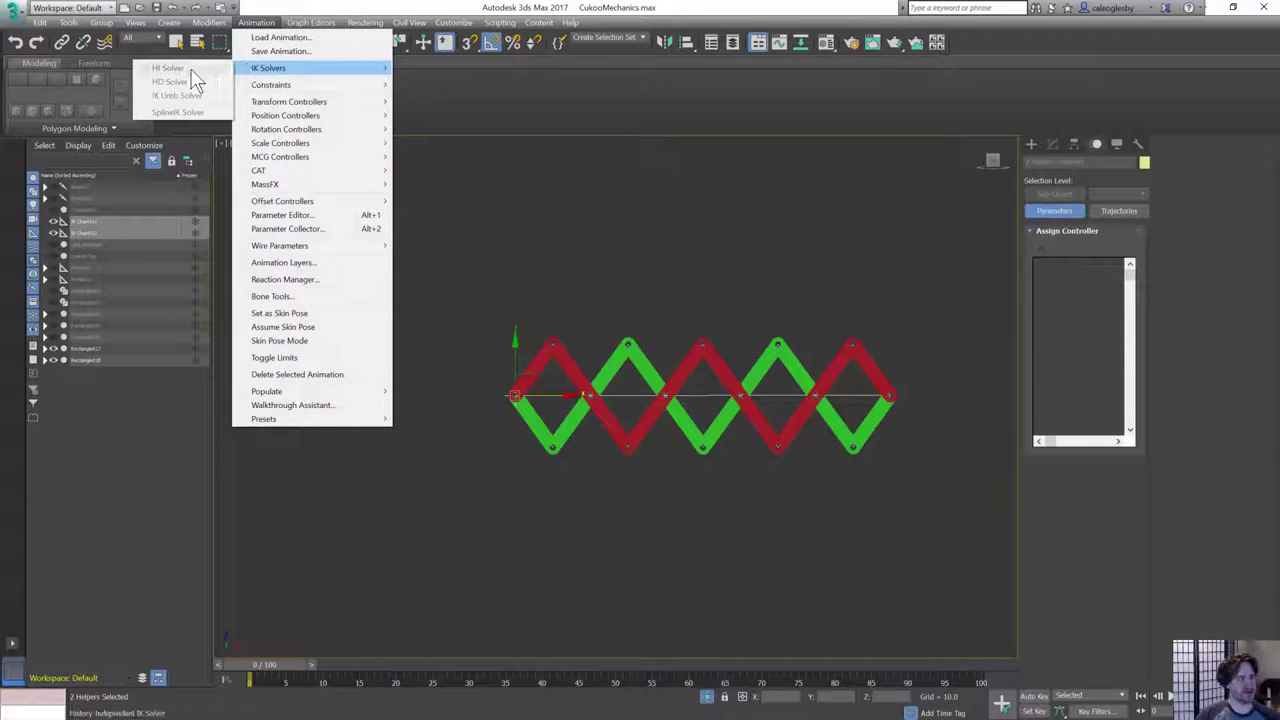
click(716, 210)
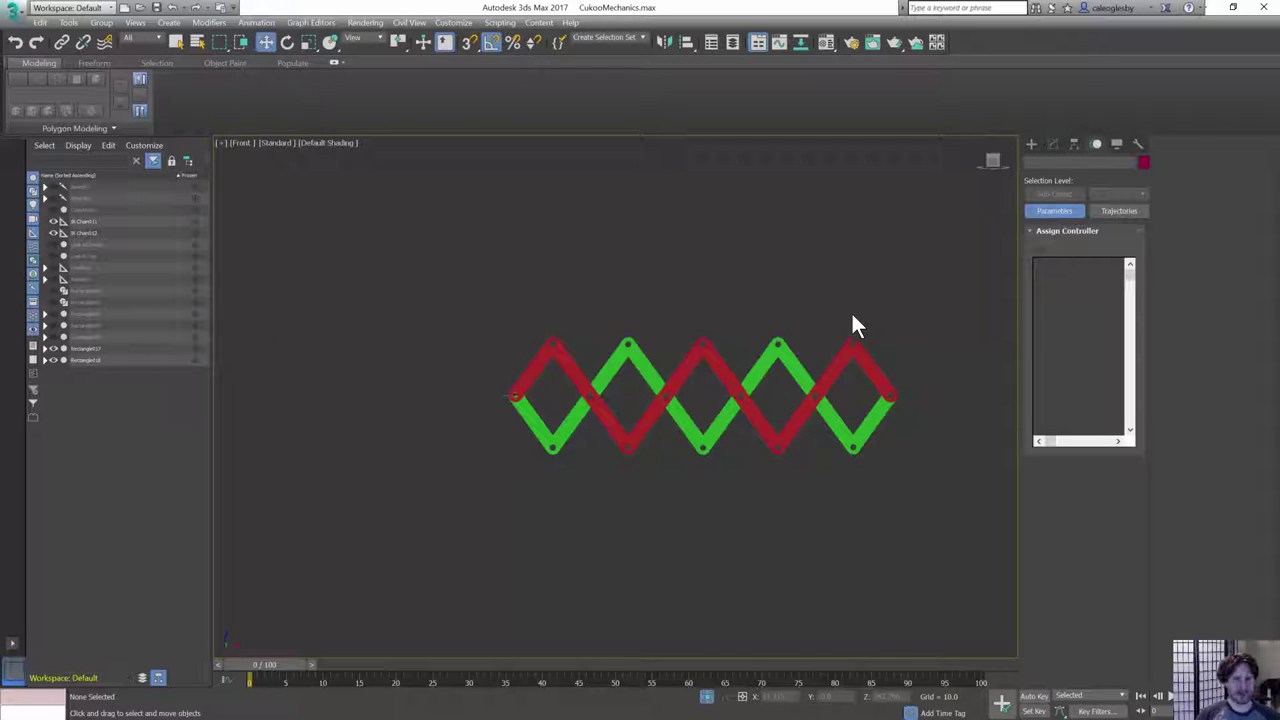
- Exit isolation so all rig objects are shown and maximize the Perspective view
key(alt+w)
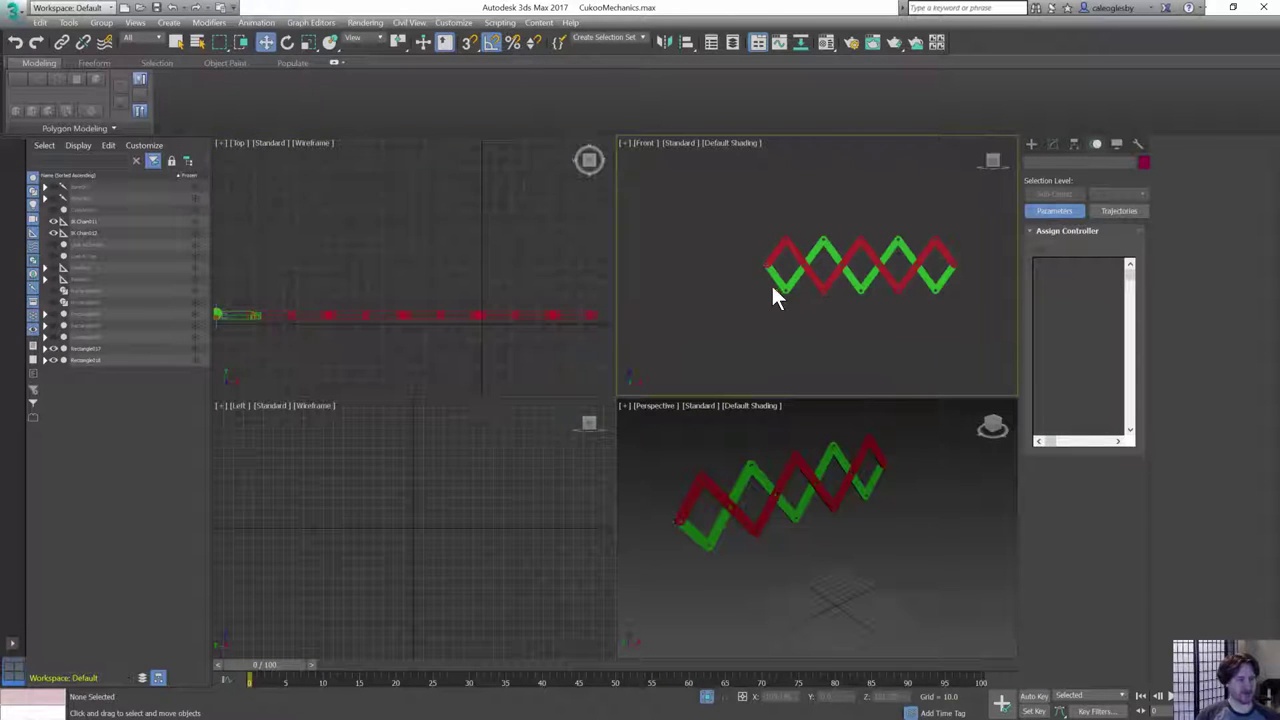
click(706, 697)
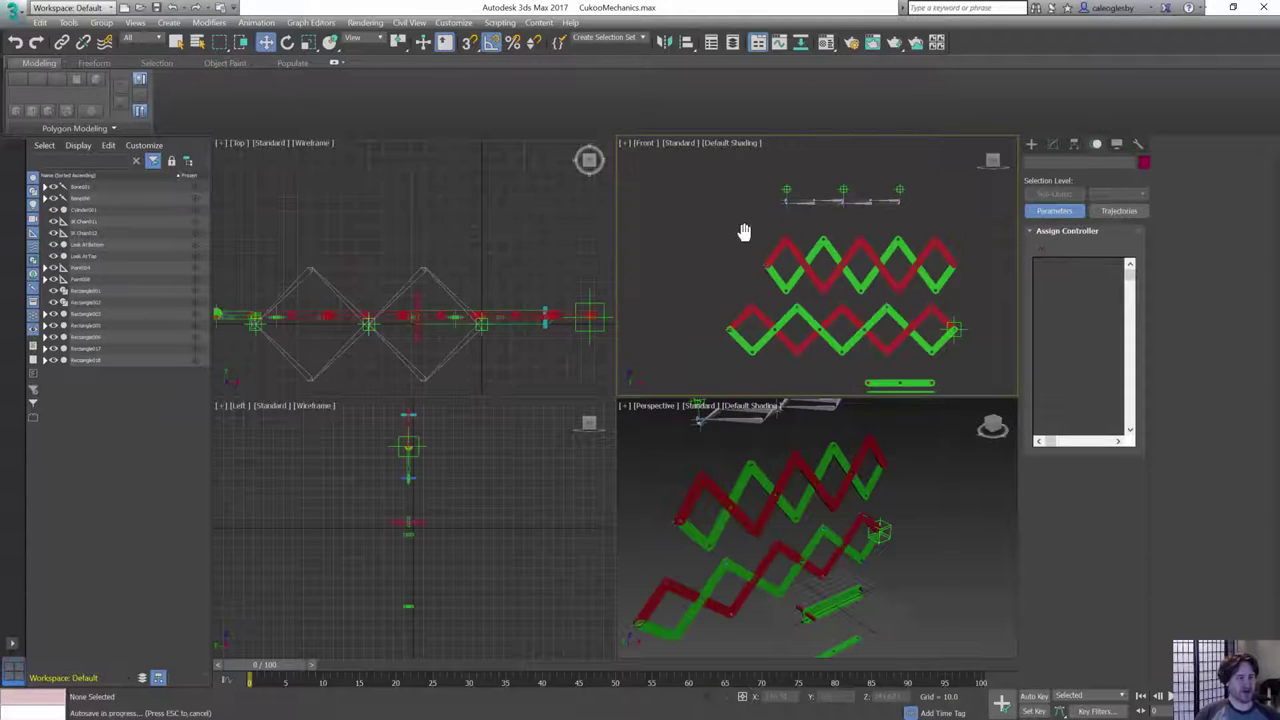
middle_drag(786, 471, 908, 503)
key(alt+w)
scroll(643, 508, down, 3)
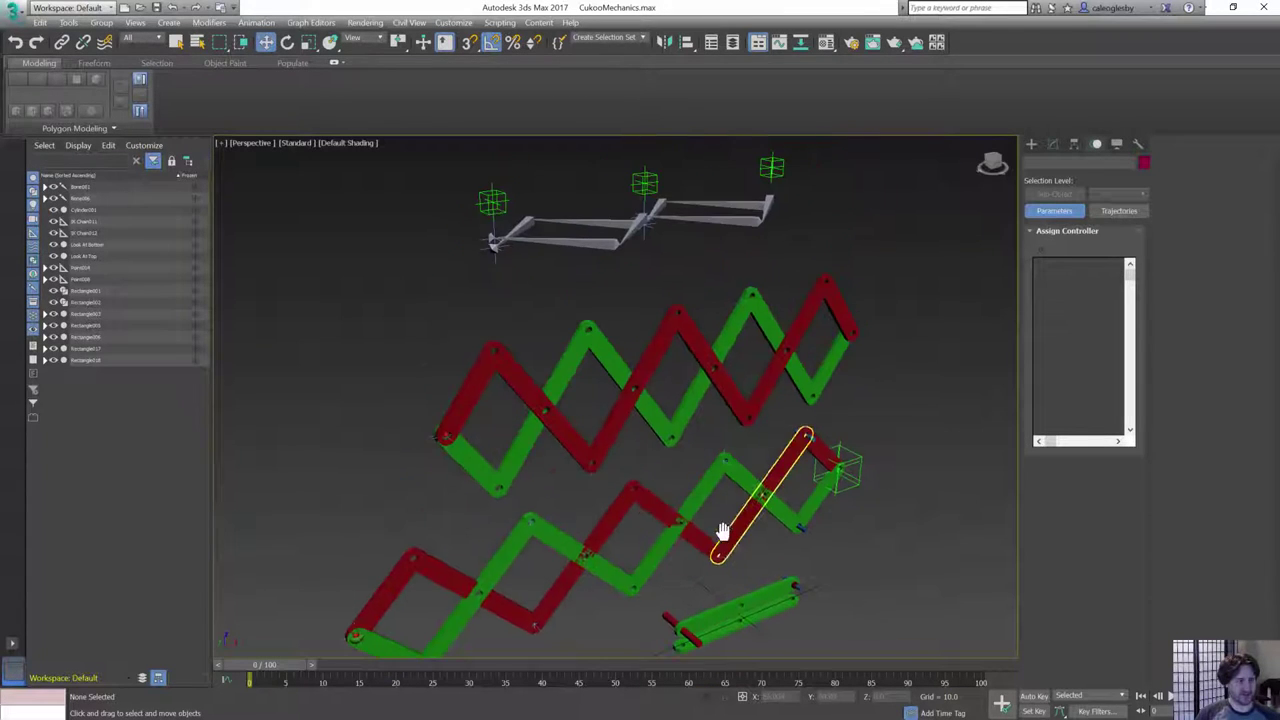
- Try extending and contracting the lower scissor arm by scaling its end point helper non-uniformly along X
scroll(714, 414, up, 5)
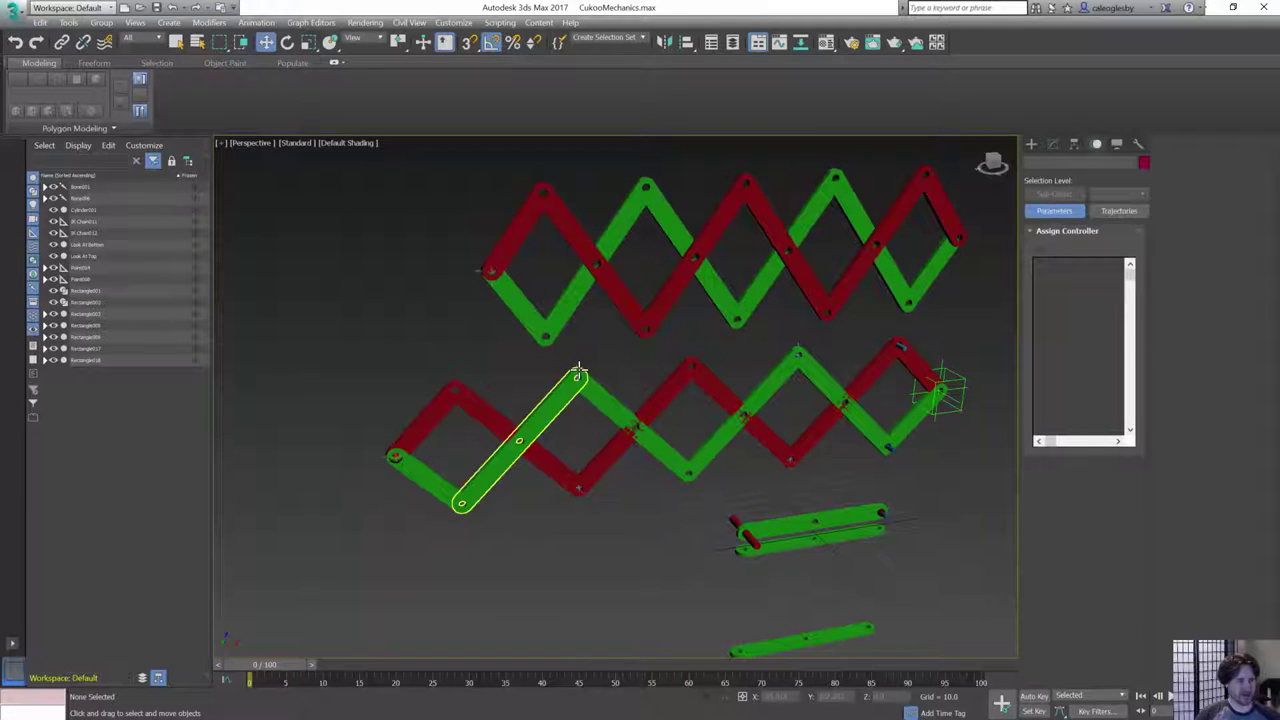
click(578, 373)
middle_drag(660, 439, 589, 443)
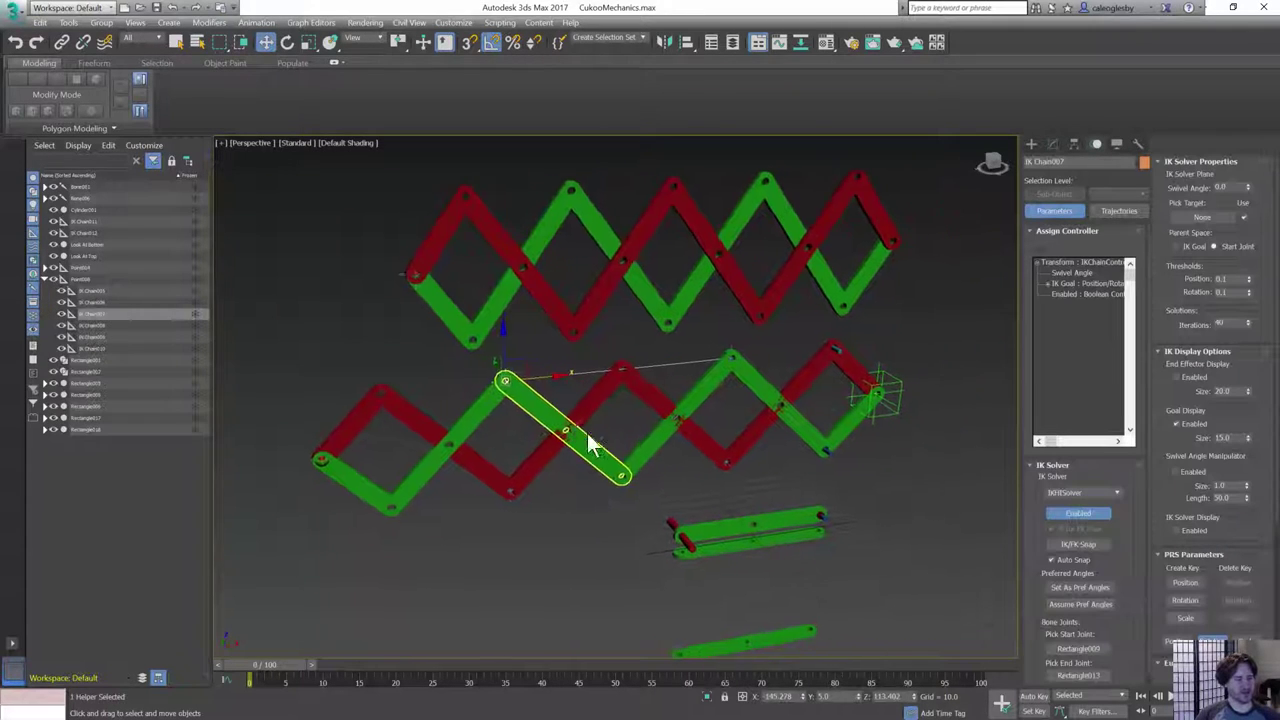
click(880, 394)
key(r)
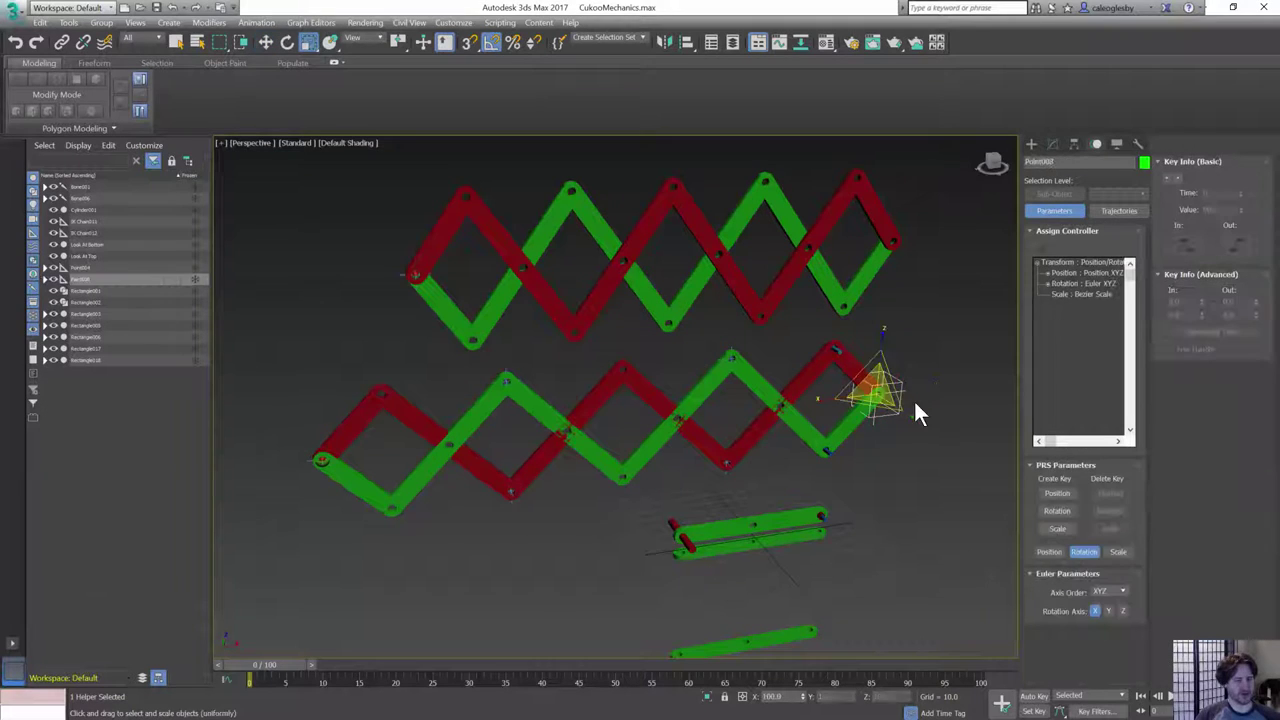
middle_drag(847, 309, 850, 345)
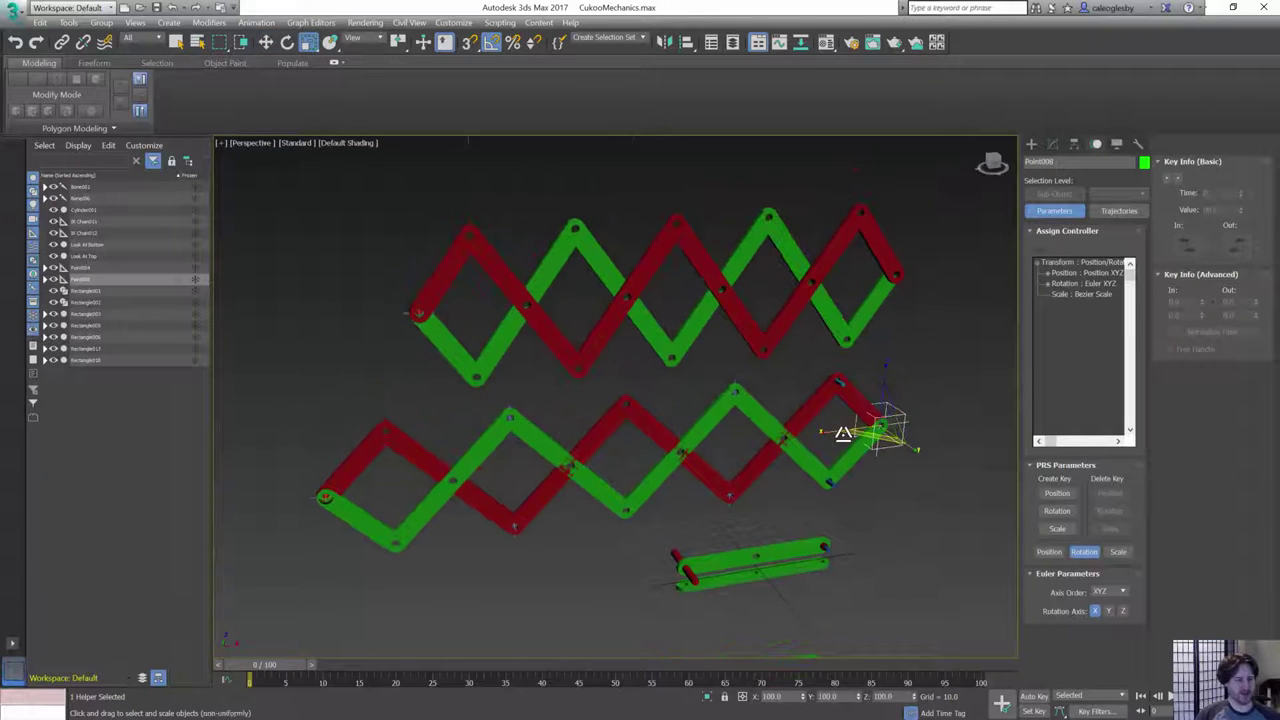
drag(828, 428, 623, 409)
middle_drag(701, 325, 711, 532)
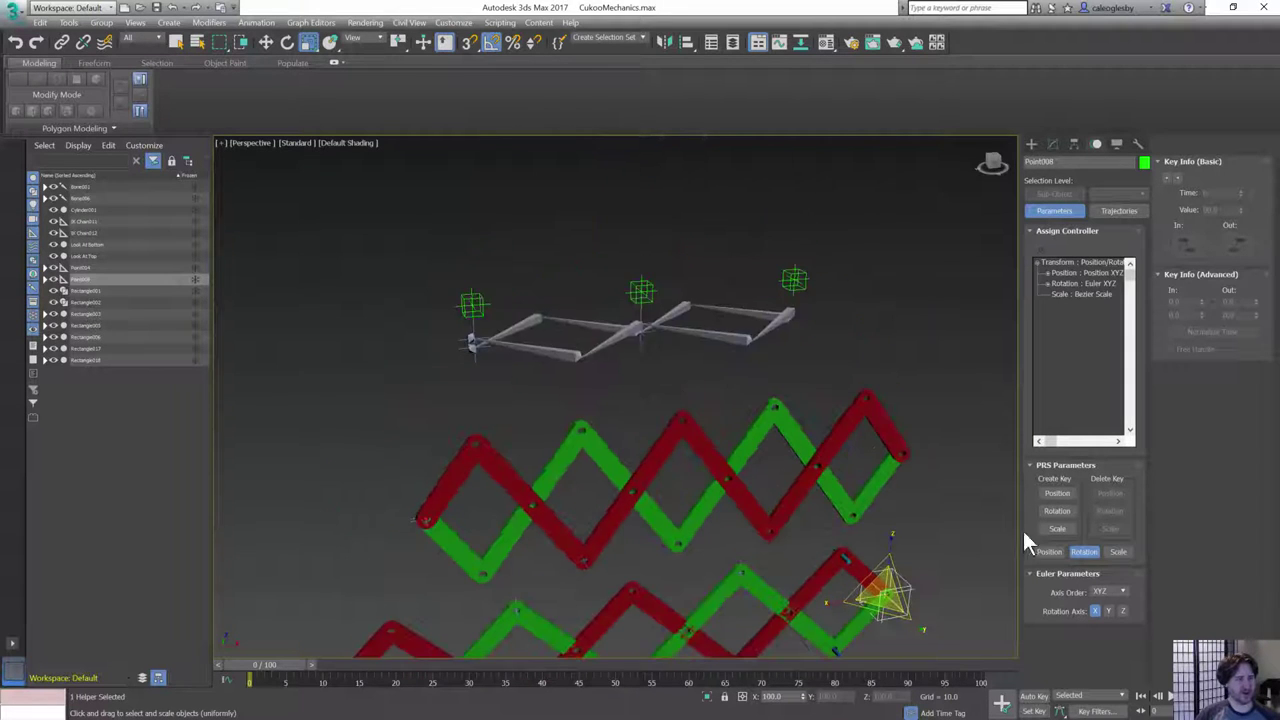
- Try scaling the bone rig's end point helper along X to move the bones, and undo the scaling
scroll(686, 372, up, 4)
click(885, 249)
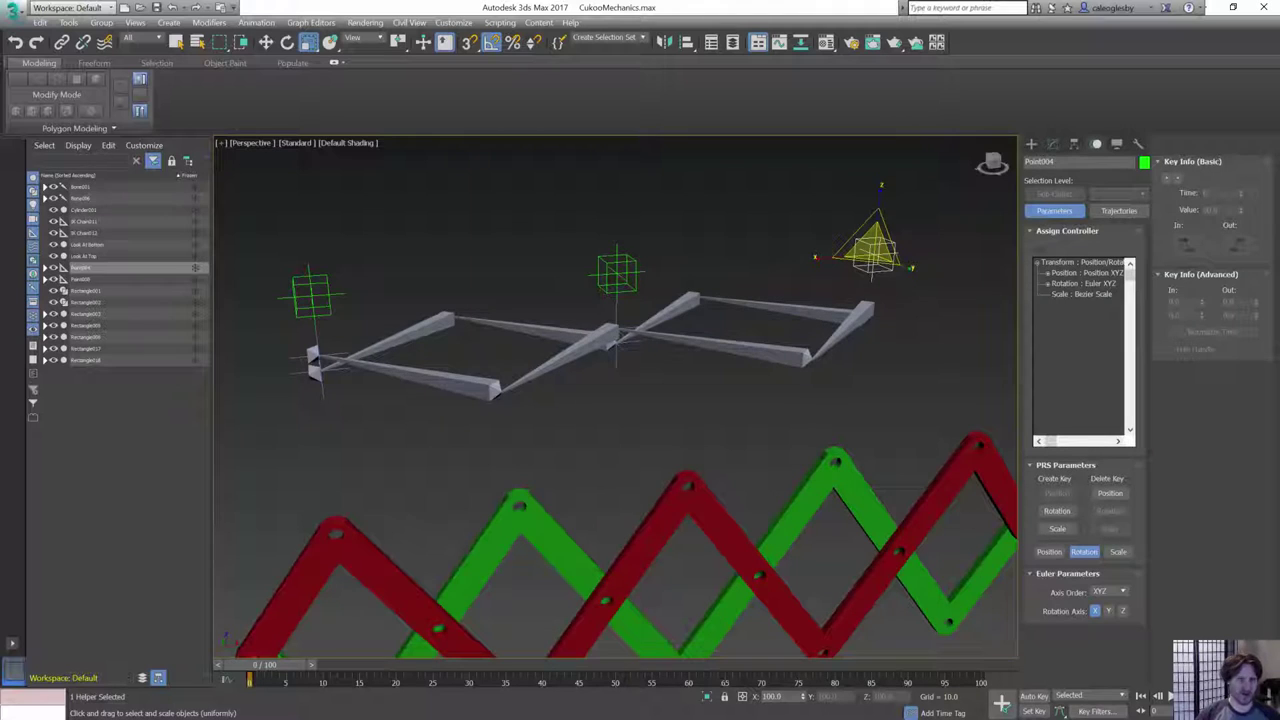
alt+middle_drag(856, 296, 849, 312)
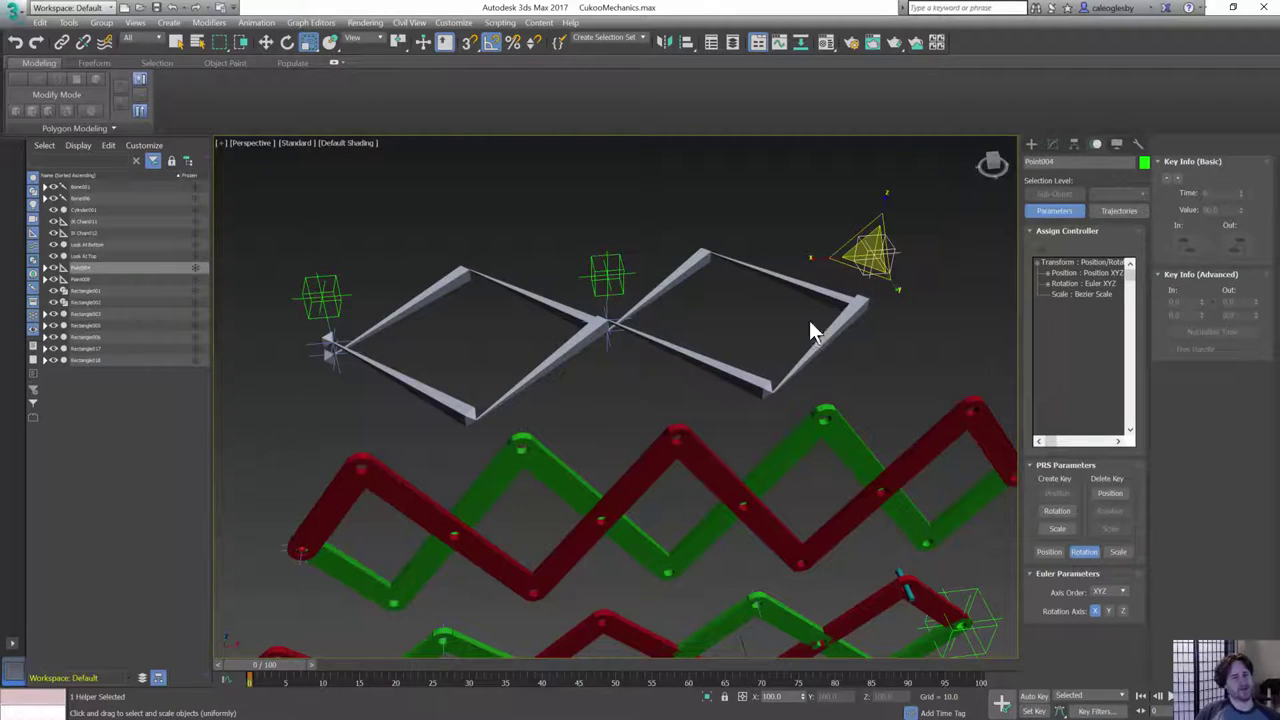
mouse_move(820, 275)
mouse_down()
mouse_move(786, 270)
mouse_move(872, 280)
mouse_move(804, 290)
mouse_move(826, 289)
mouse_up()
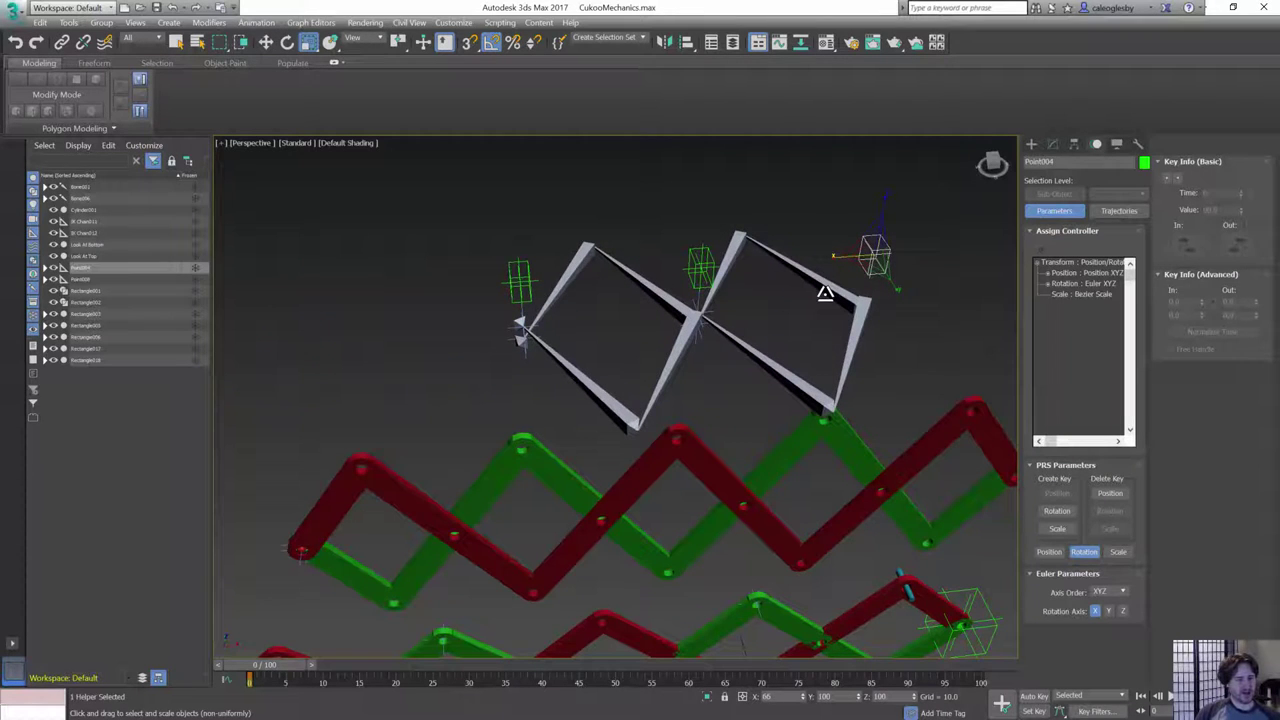
key(ctrl+z)
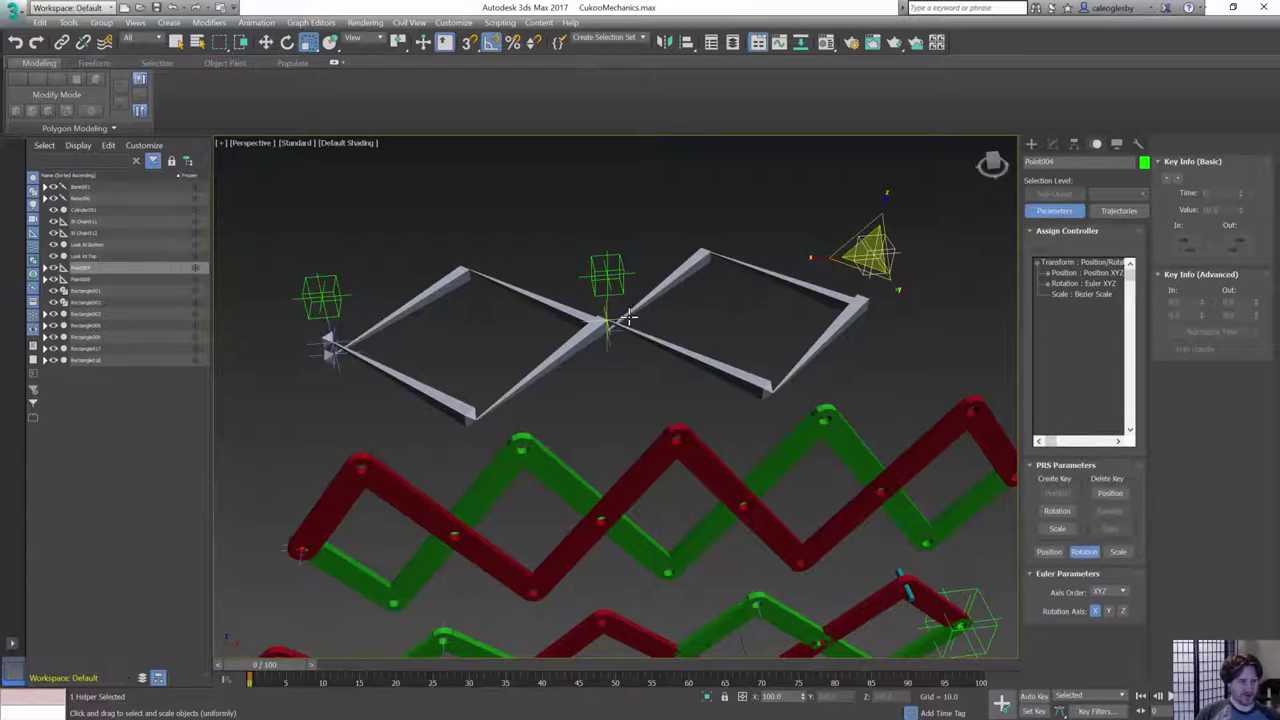
- Try a swivel angle of 0 on the second bone diamond's IK chain and restore it to -90
click(597, 320)
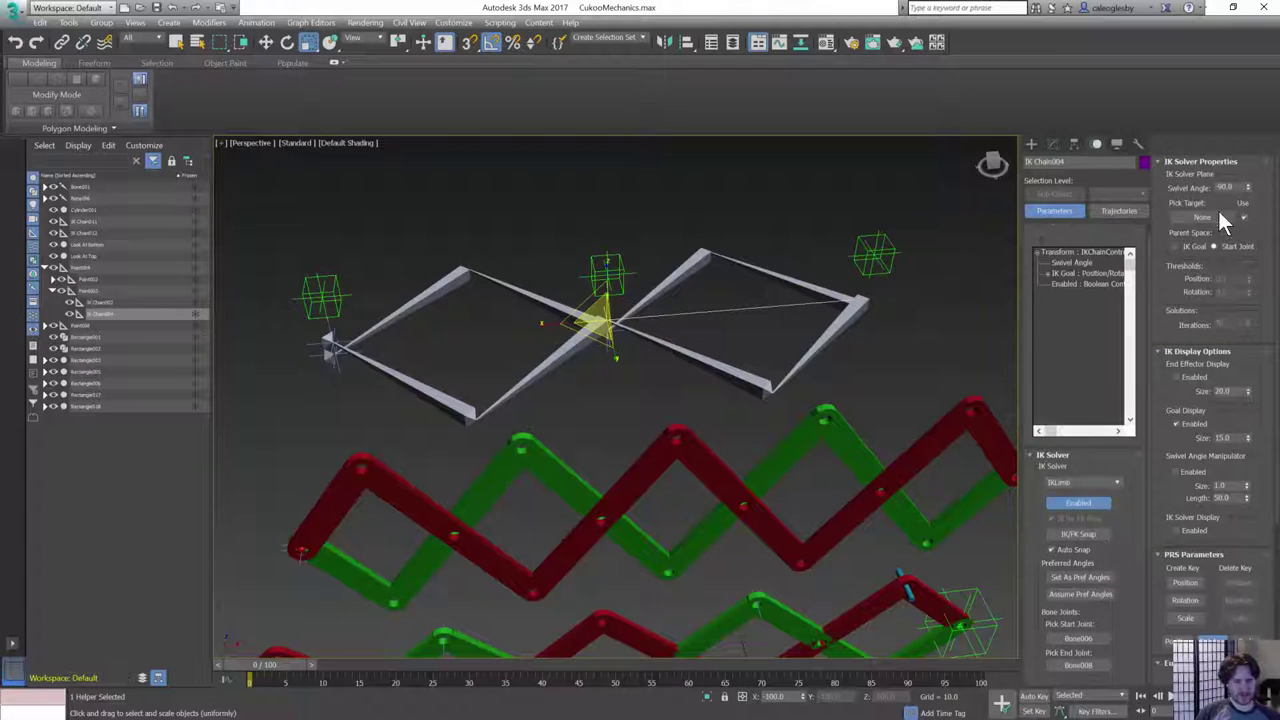
right_click(1247, 188)
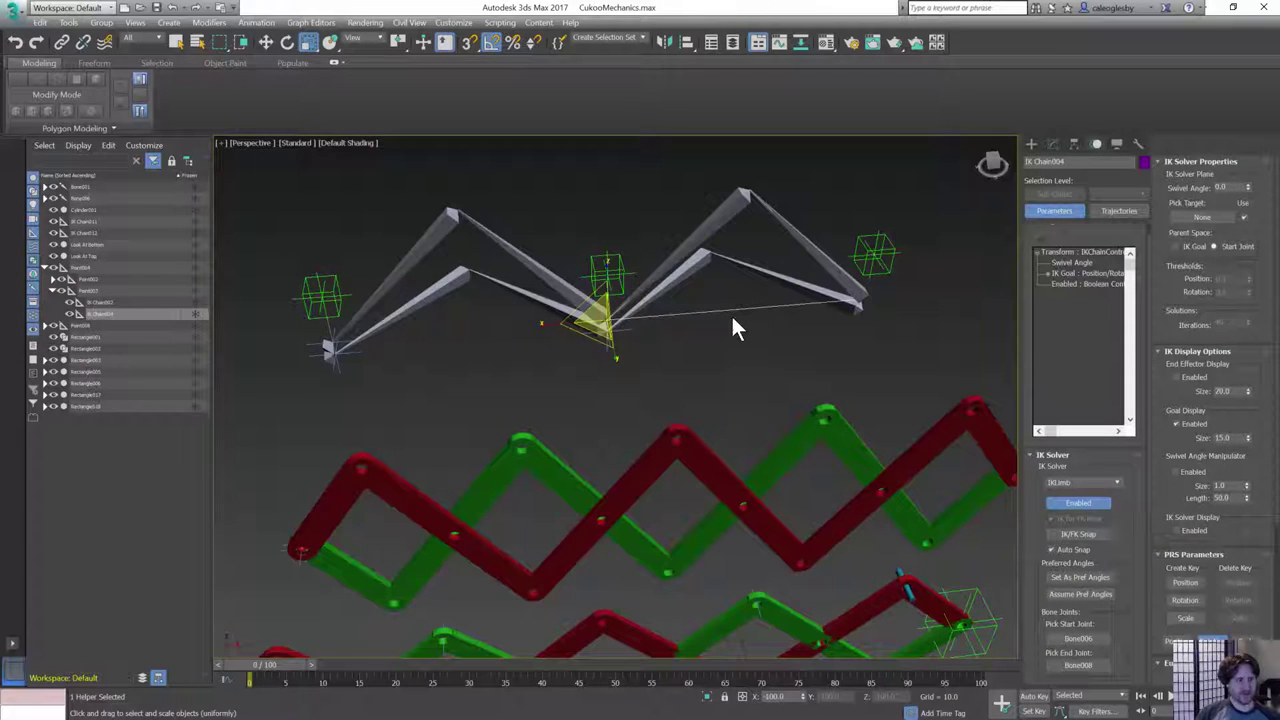
alt+middle_drag(761, 290, 683, 296)
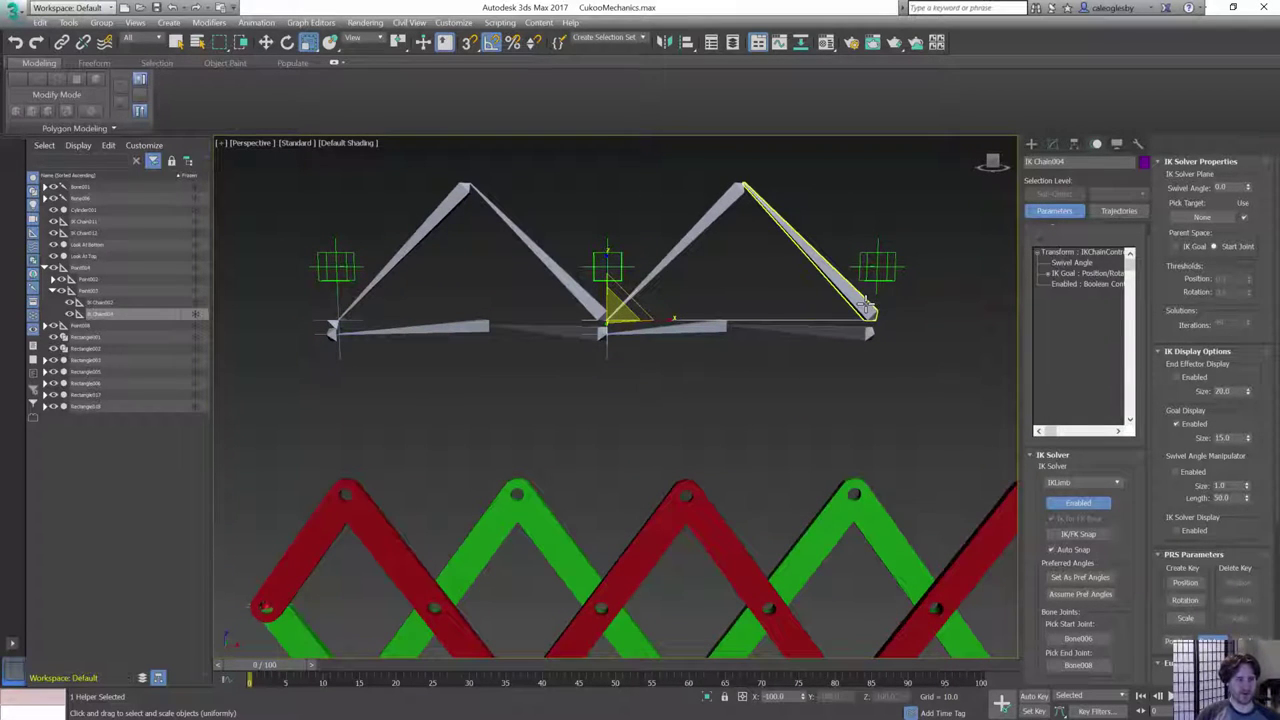
alt+middle_drag(866, 308, 850, 262)
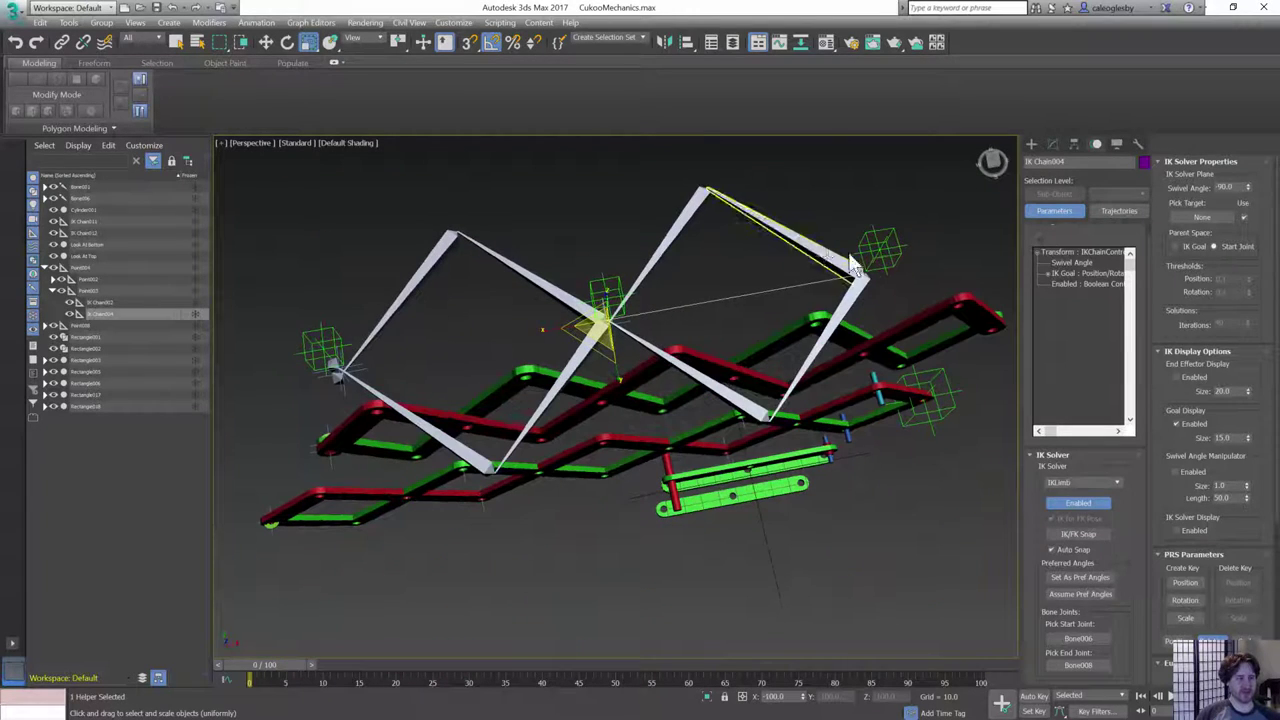
- Try scaling the bone rig along X again with its end point helper, and undo the scaling
click(881, 245)
mouse_move(828, 257)
mouse_down()
mouse_move(957, 257)
mouse_move(763, 281)
mouse_move(877, 274)
mouse_move(824, 278)
mouse_up()
alt+middle_drag(692, 325, 604, 310)
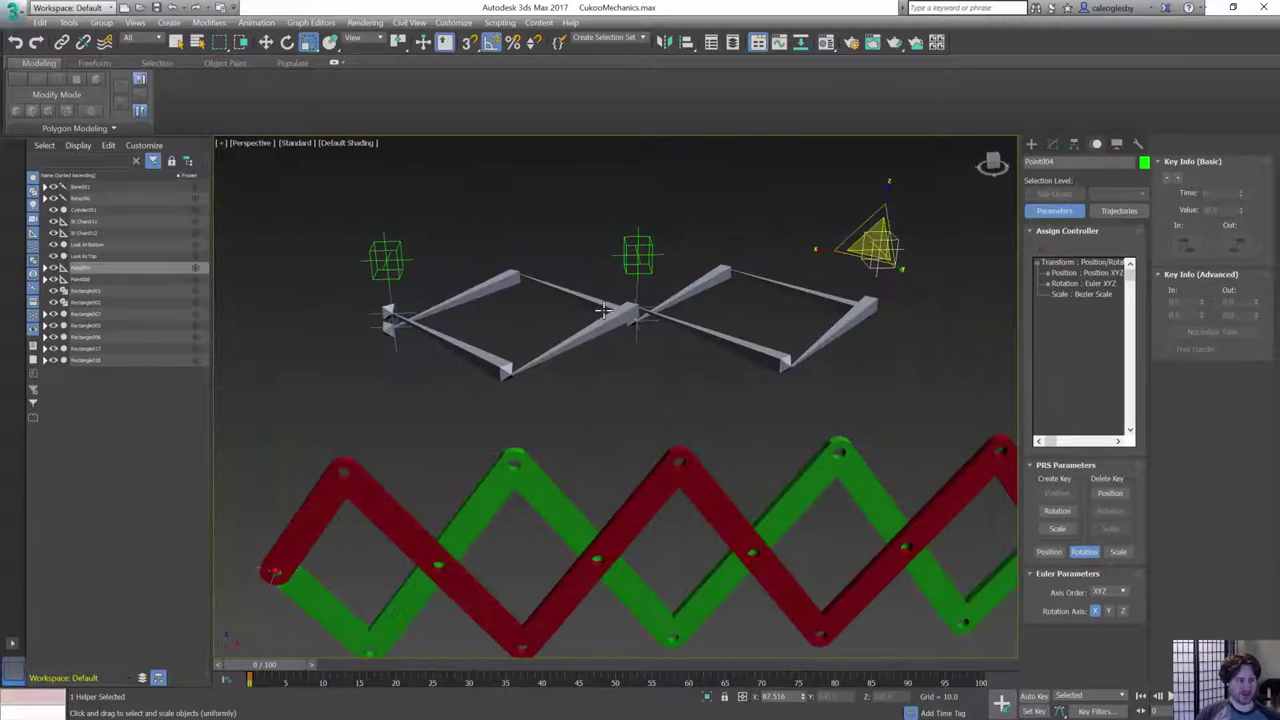
key(ctrl+z)
scroll(730, 331, down, 4)
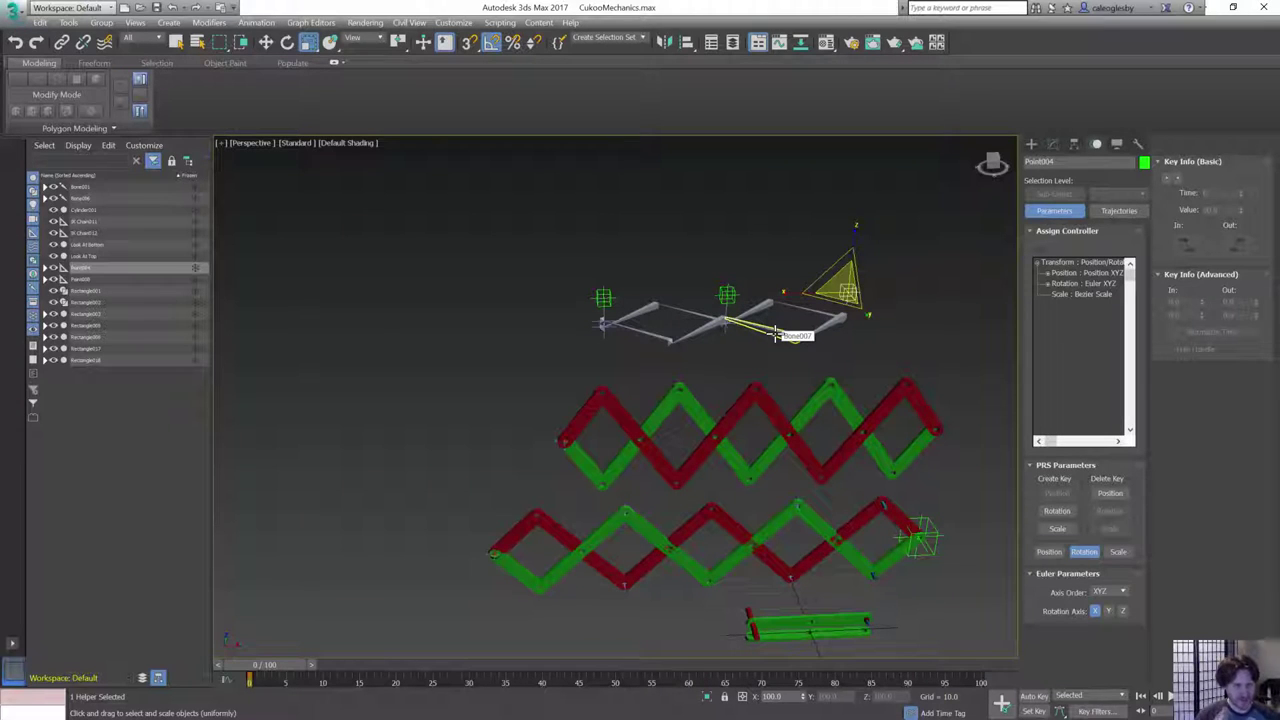
middle_drag(843, 325, 741, 304)
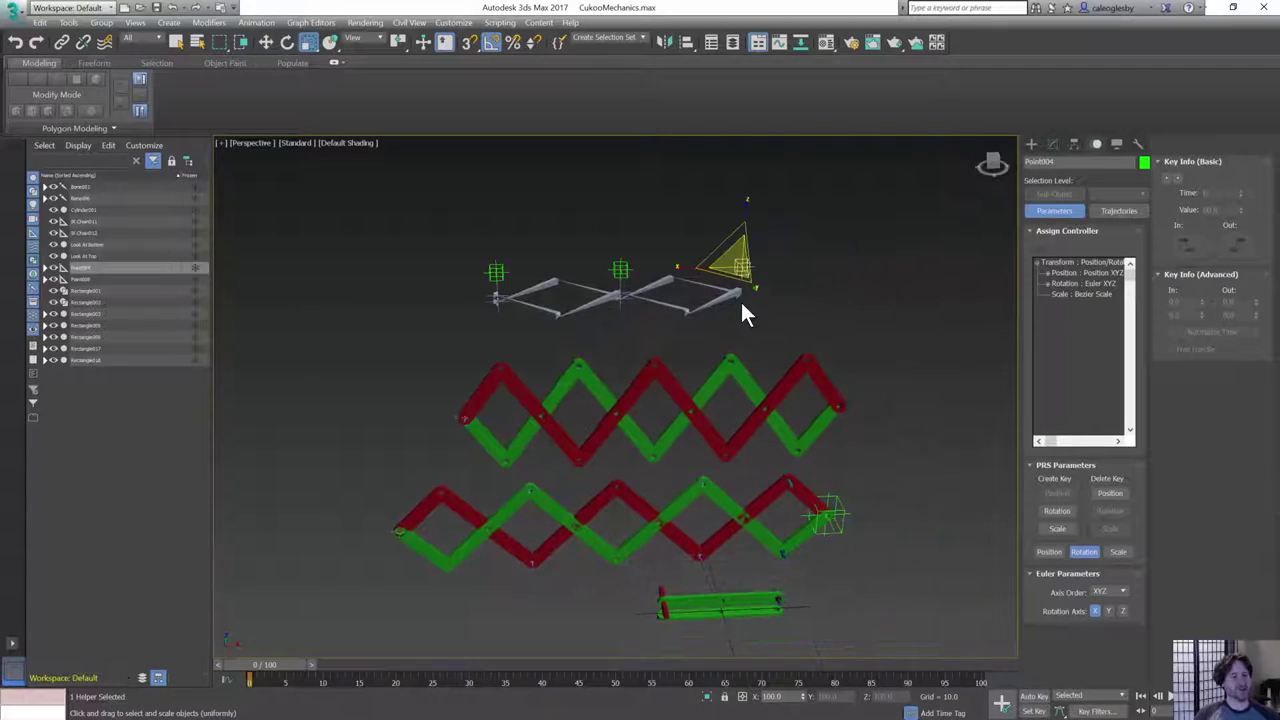
middle_drag(673, 335, 731, 327)
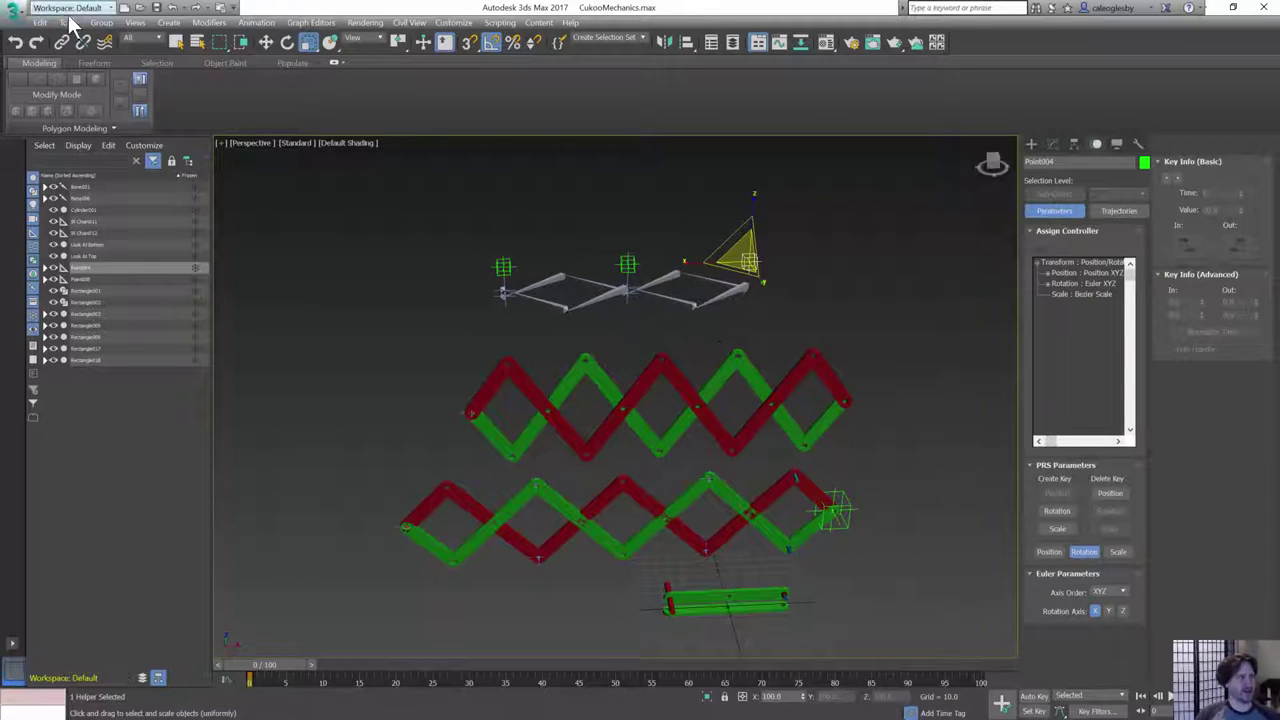
- Start a new empty scene and make the Perspective view active
click(125, 14)
click(632, 408)
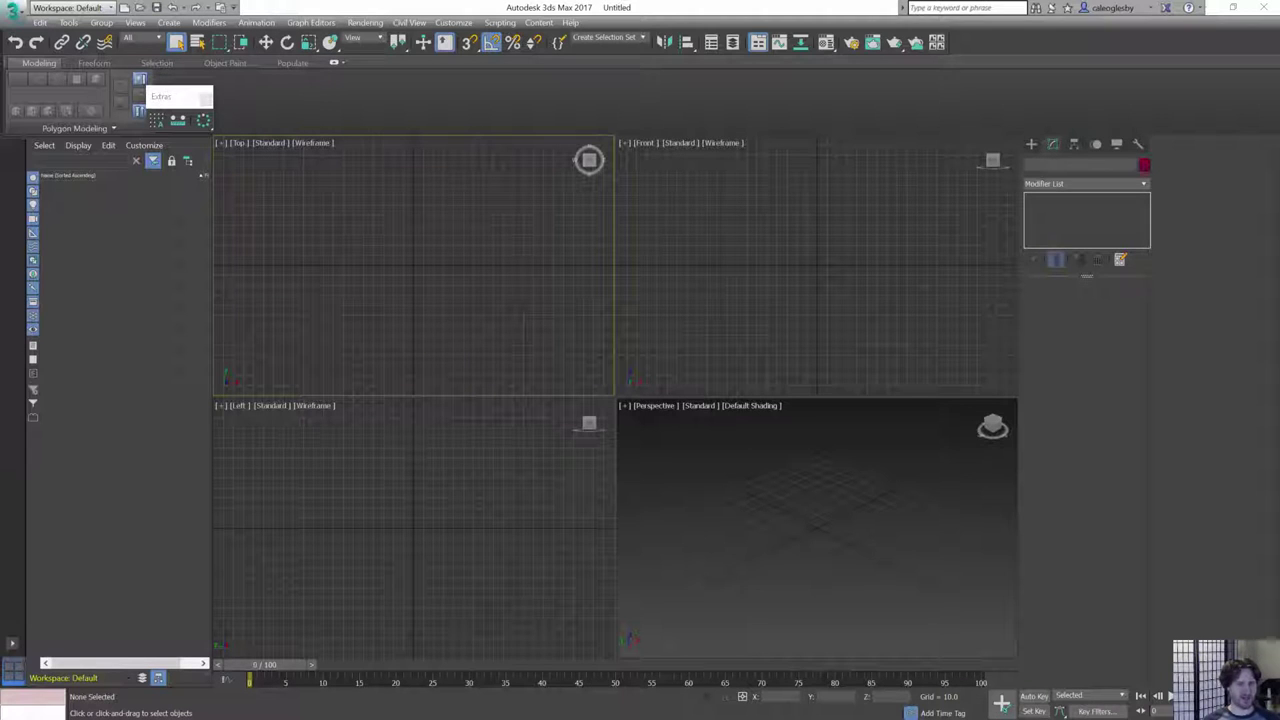
click(807, 500)
- Draw a rectangle spline in the Top view and set its length to 10 and width to 100
click(1031, 144)
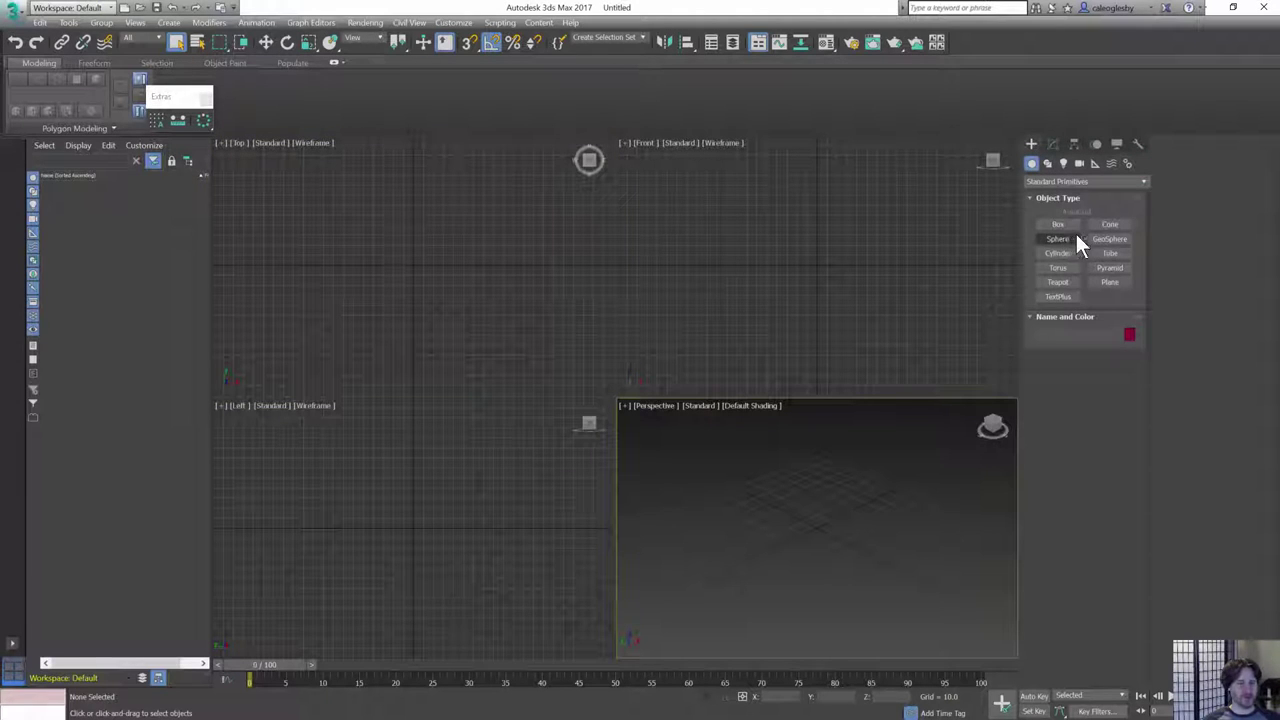
click(1048, 165)
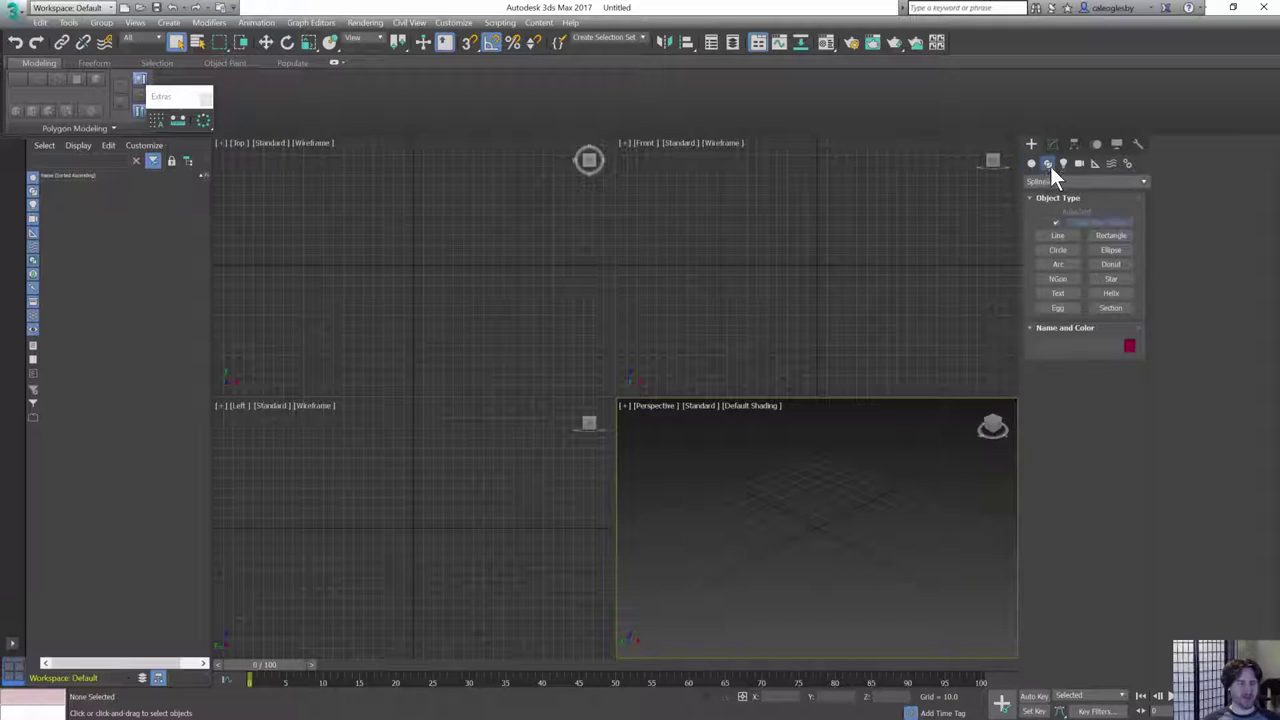
click(1112, 236)
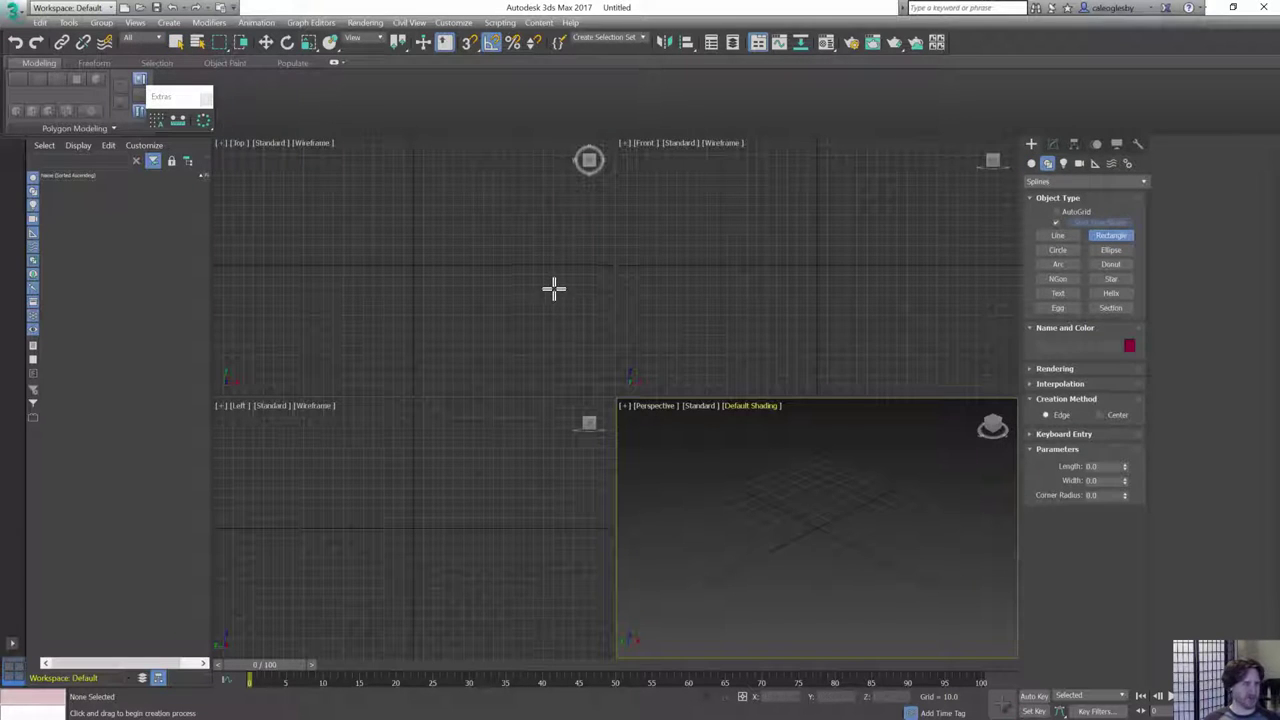
drag(333, 258, 473, 268)
double_click(1119, 469)
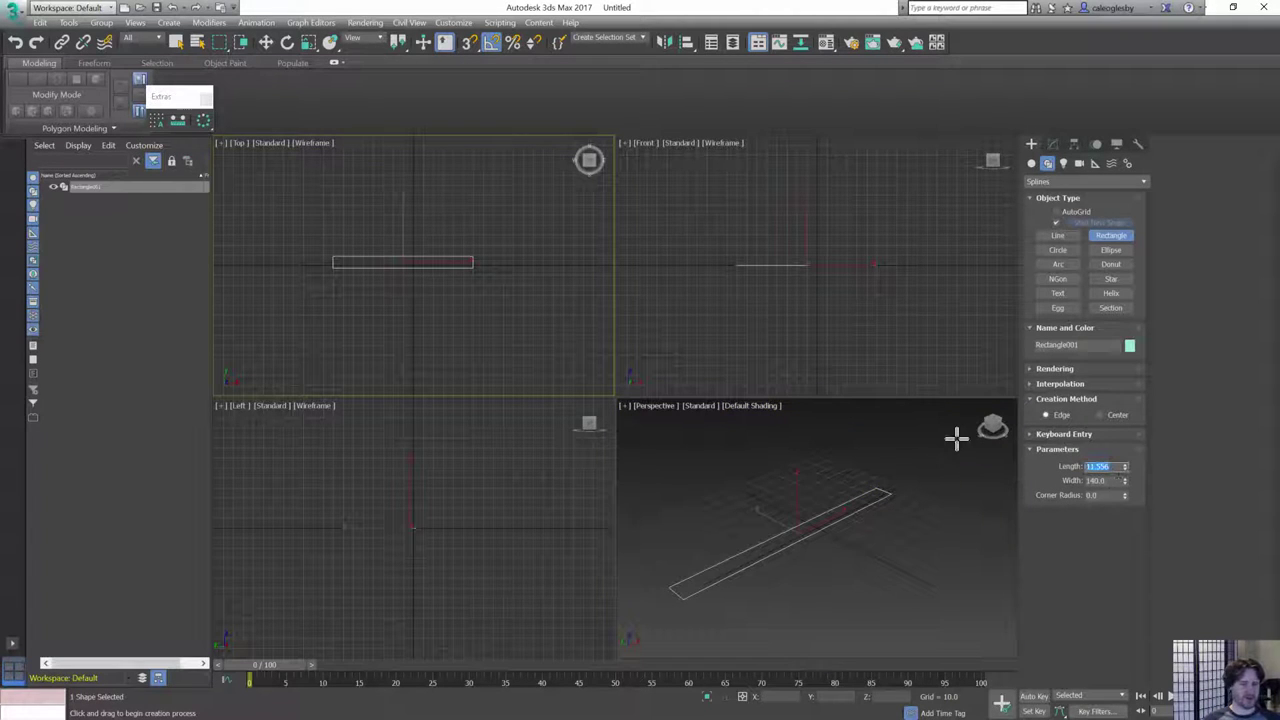
text(10)
key(Tab)
text(100)
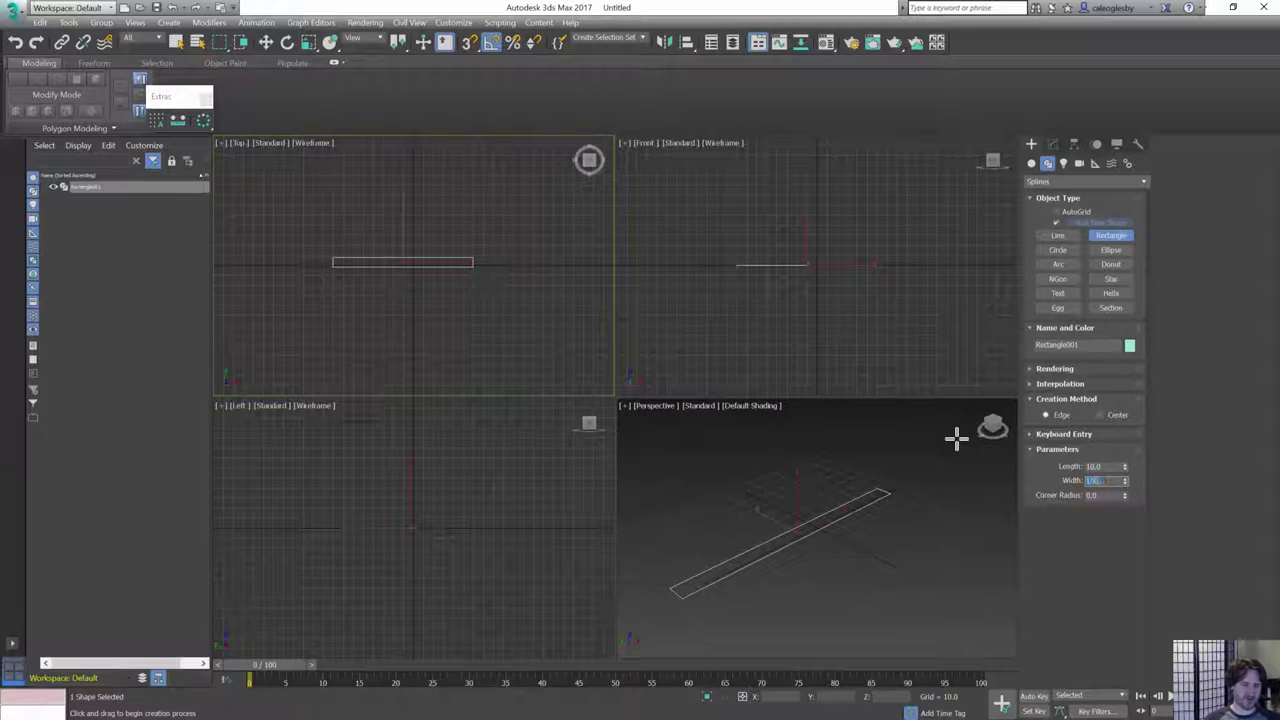
key(Return)
- Centre the rectangle on the world origin by setting its absolute X and Y positions to 0
click(869, 555)
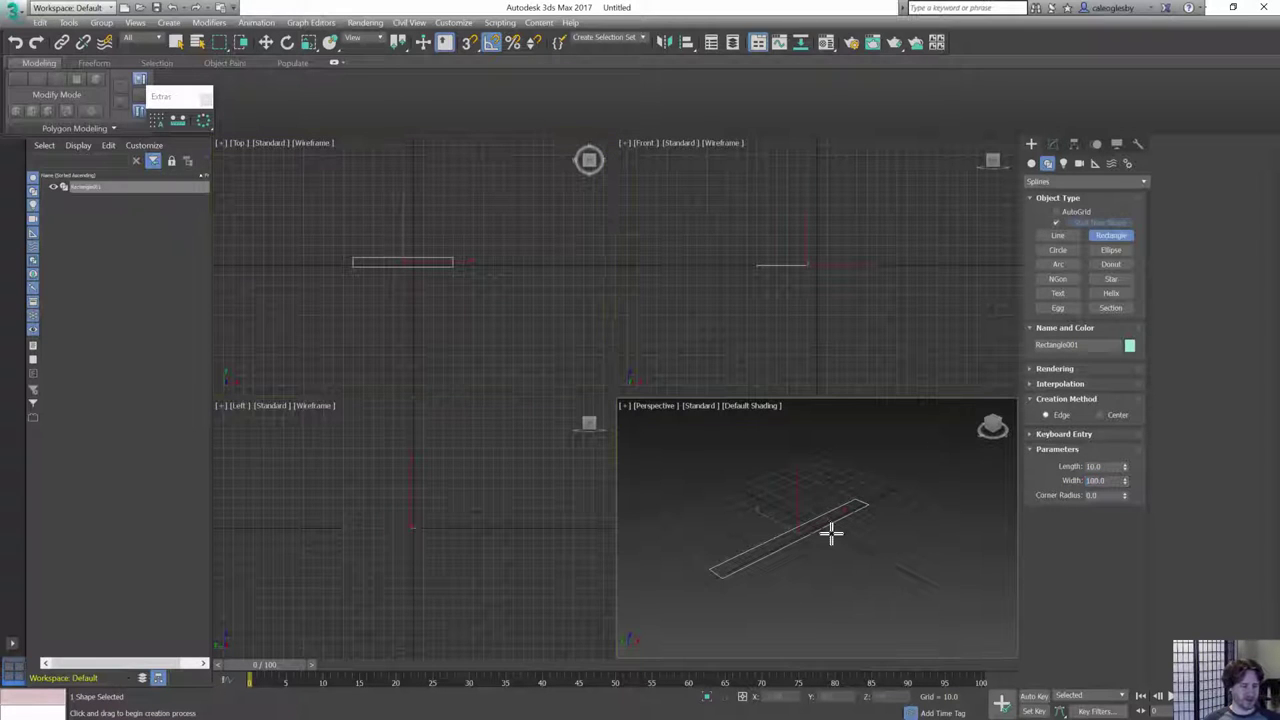
key(w)
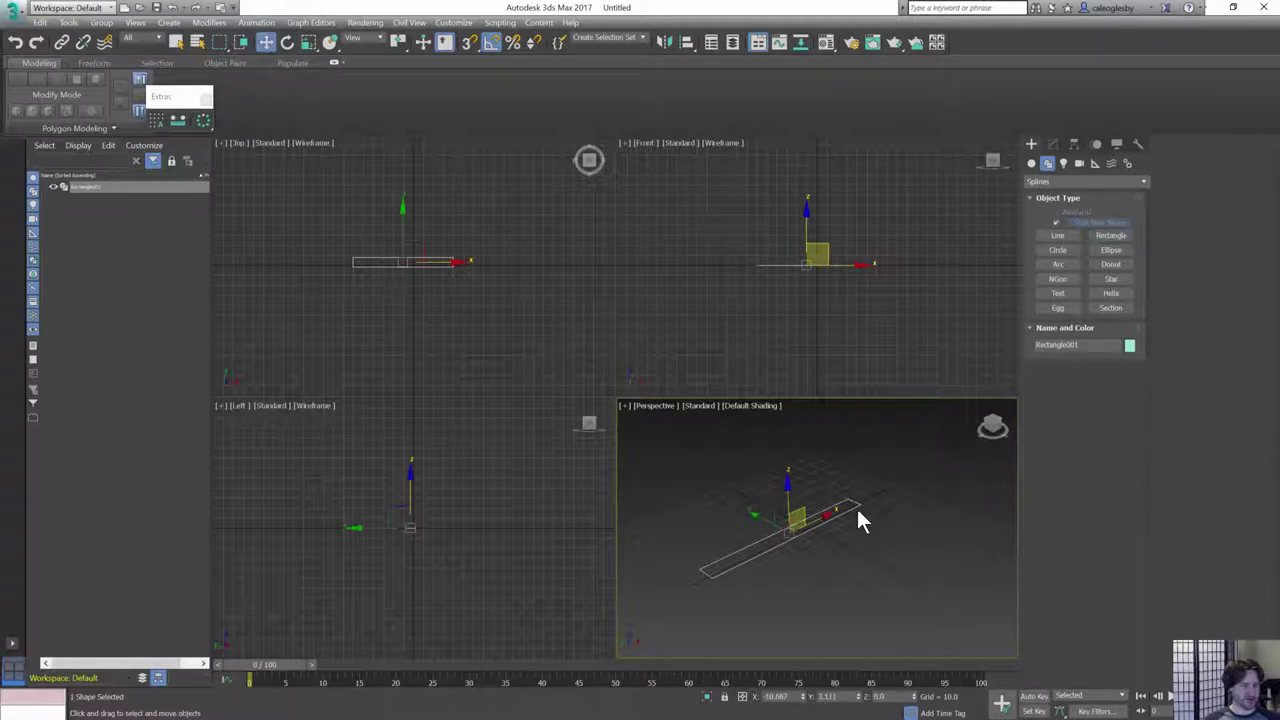
right_click(266, 46)
right_click(612, 187)
right_click(612, 202)
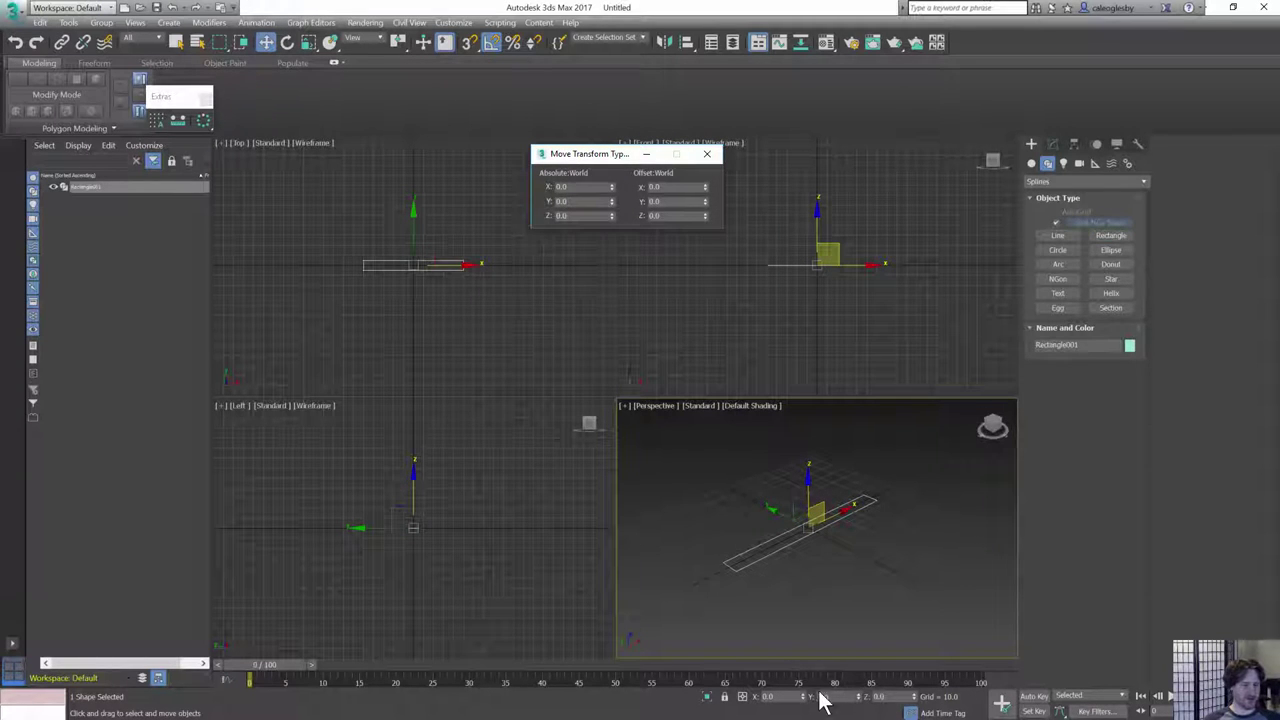
drag(621, 156, 603, 330)
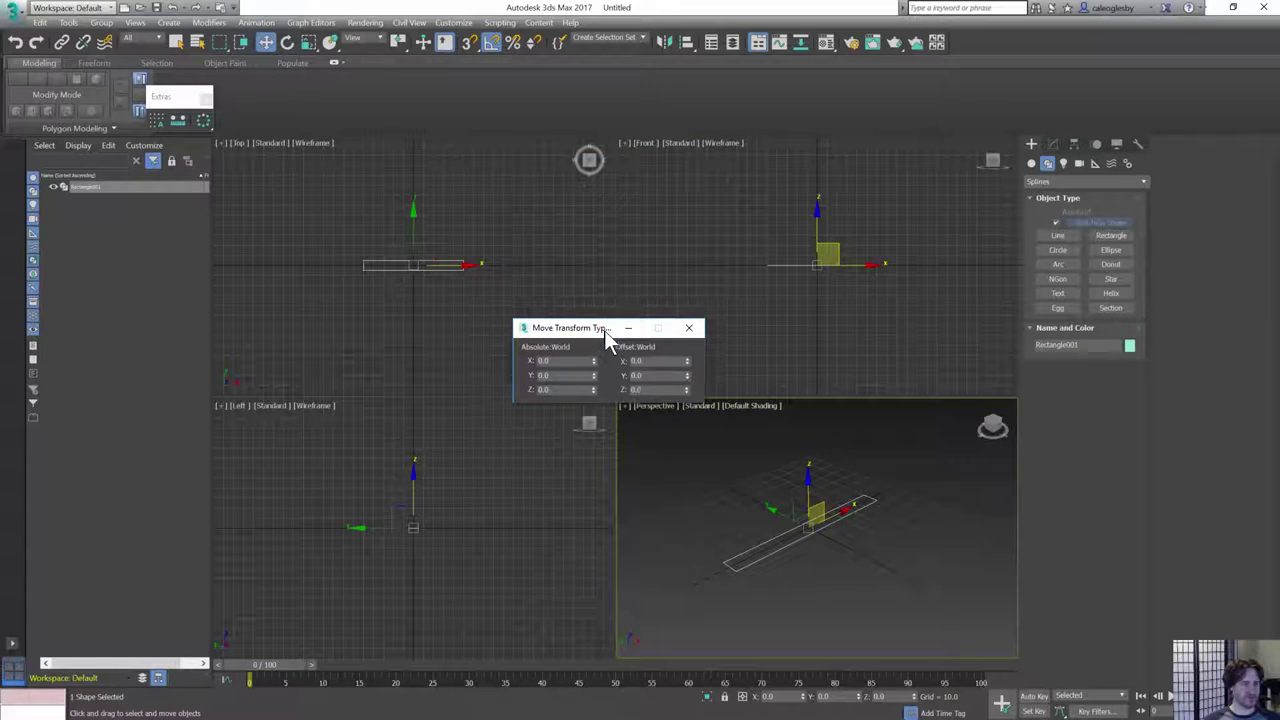
- Maximize the Perspective view and draw a small circle spline inside one end of the rectangle
key(alt+w)
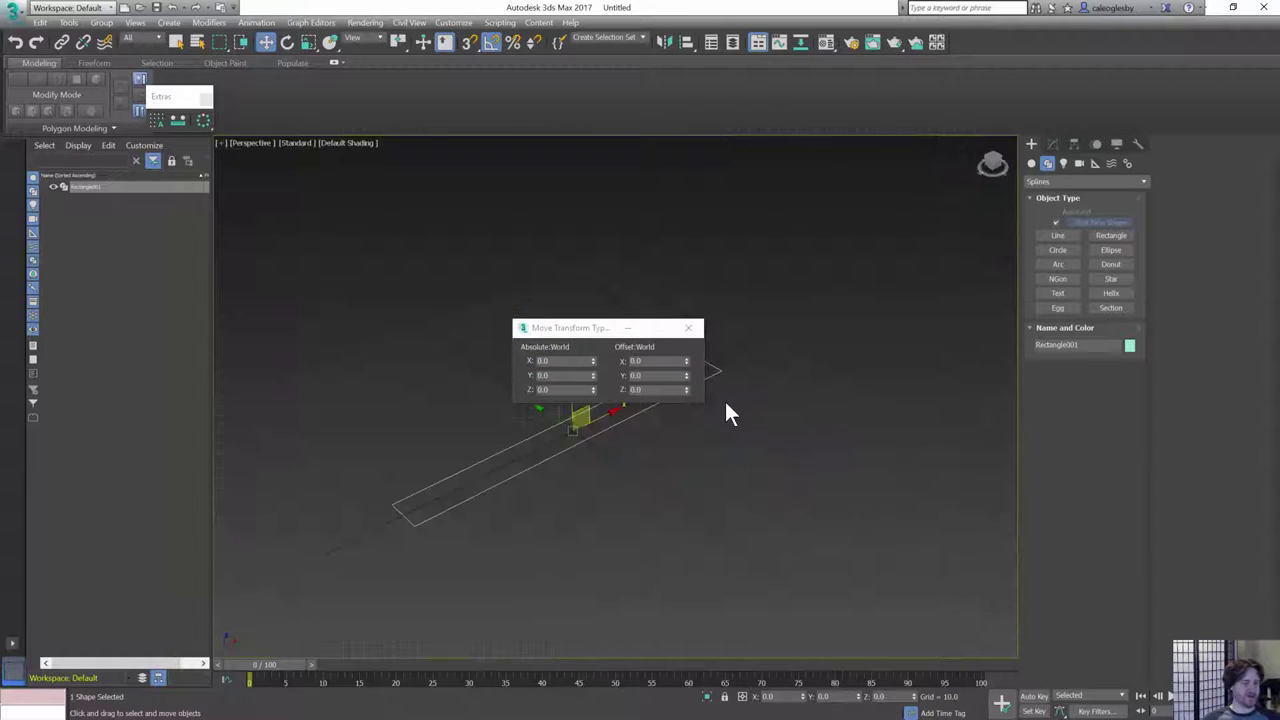
middle_drag(723, 414, 830, 445)
scroll(822, 503, up, 2)
middle_drag(823, 514, 845, 460)
click(1082, 251)
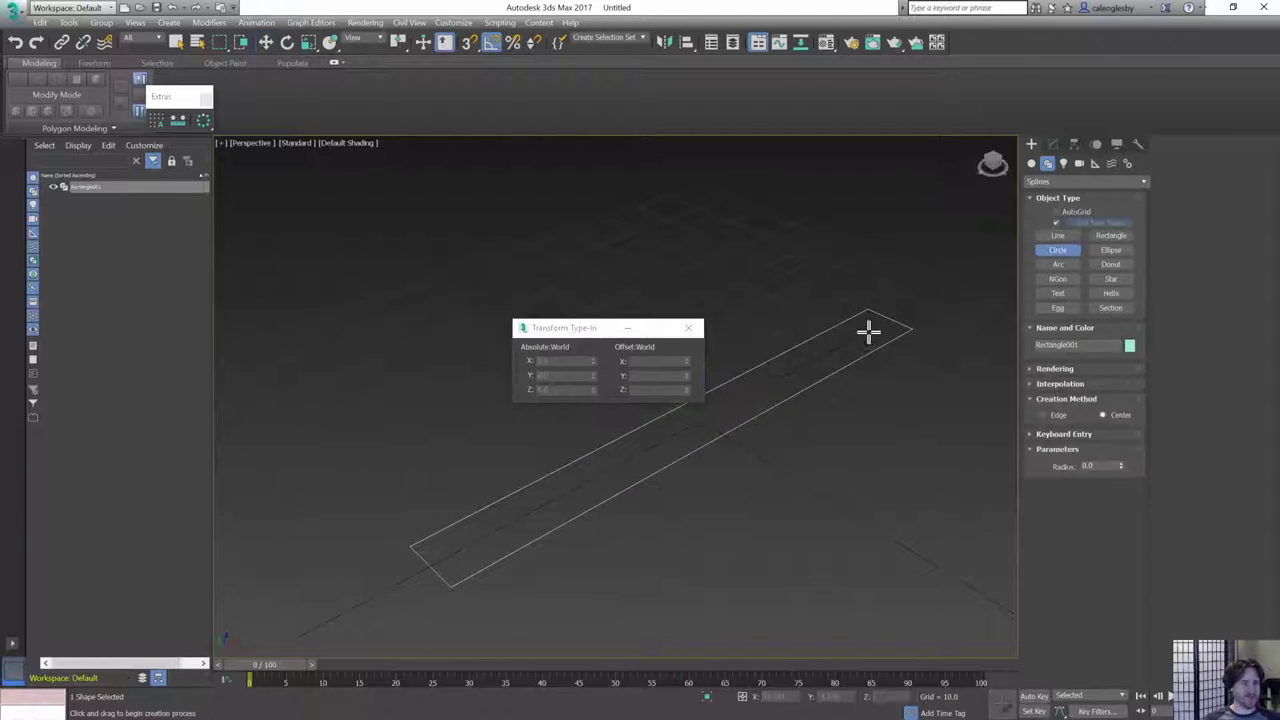
drag(876, 328, 878, 330)
- Align the circle to the rectangle in X, Y and Z, pivot point to pivot point
alt+middle_drag(878, 330, 800, 300)
key(alt+a)
click(812, 292)
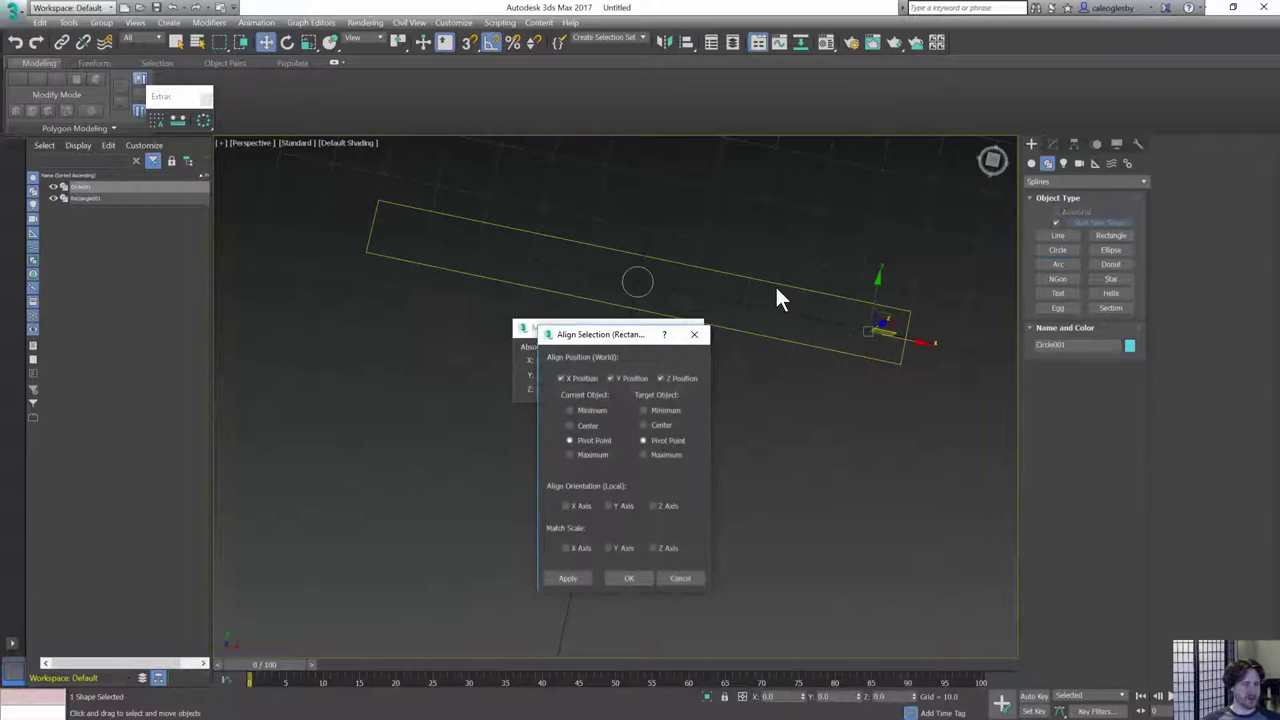
click(631, 578)
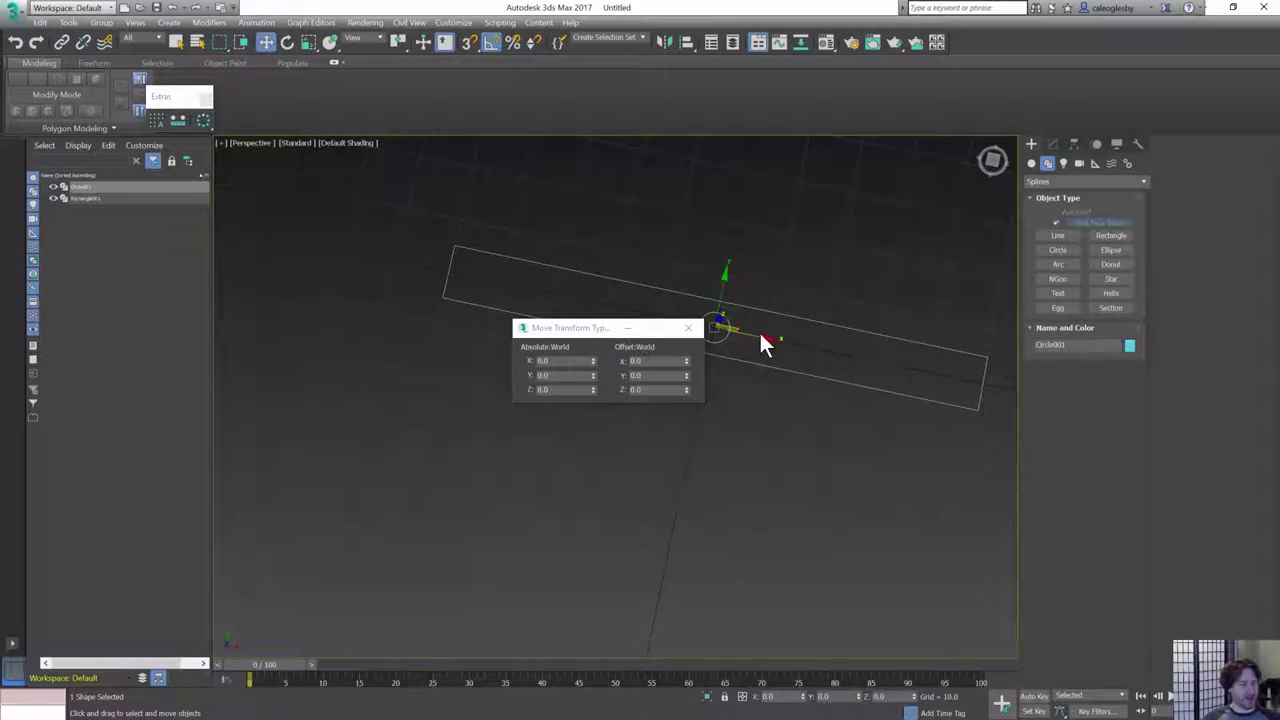
- Copy the centre circle along X to the rectangle's negative X end and set the copy's absolute X position to -45
middle_drag(763, 337, 728, 285)
shift+drag(711, 283, 472, 252)
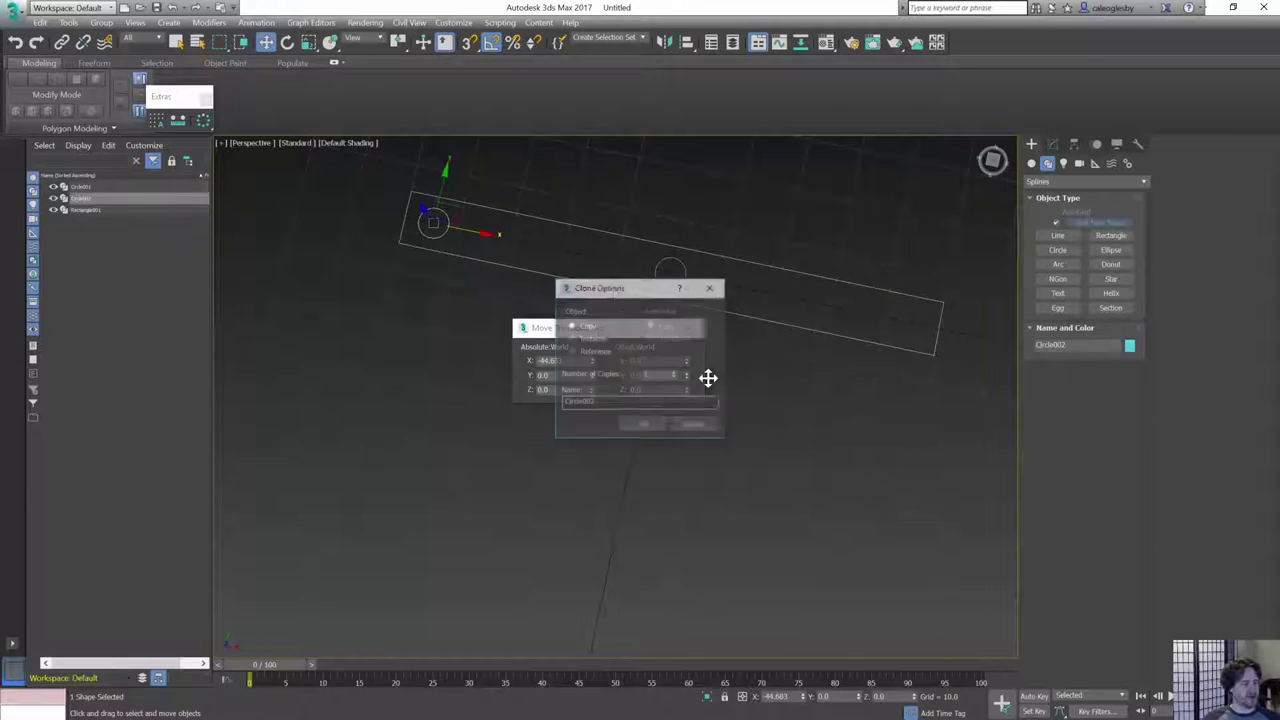
click(633, 424)
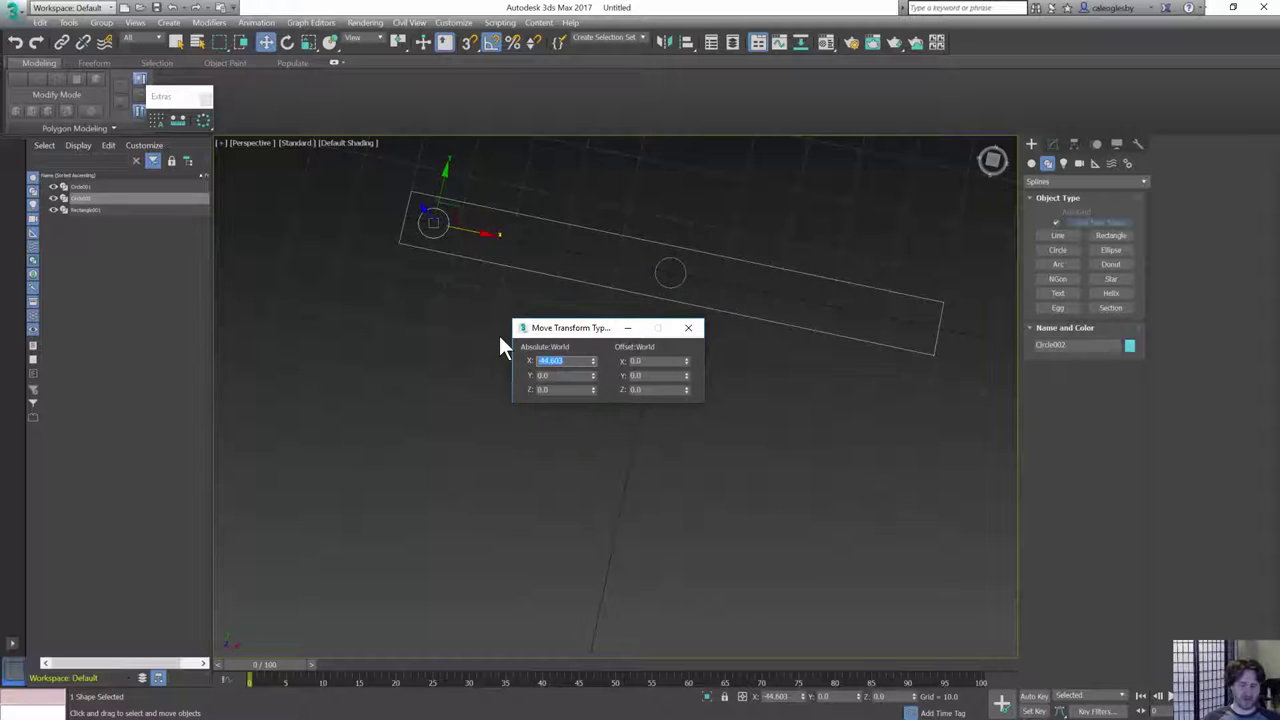
text(-)
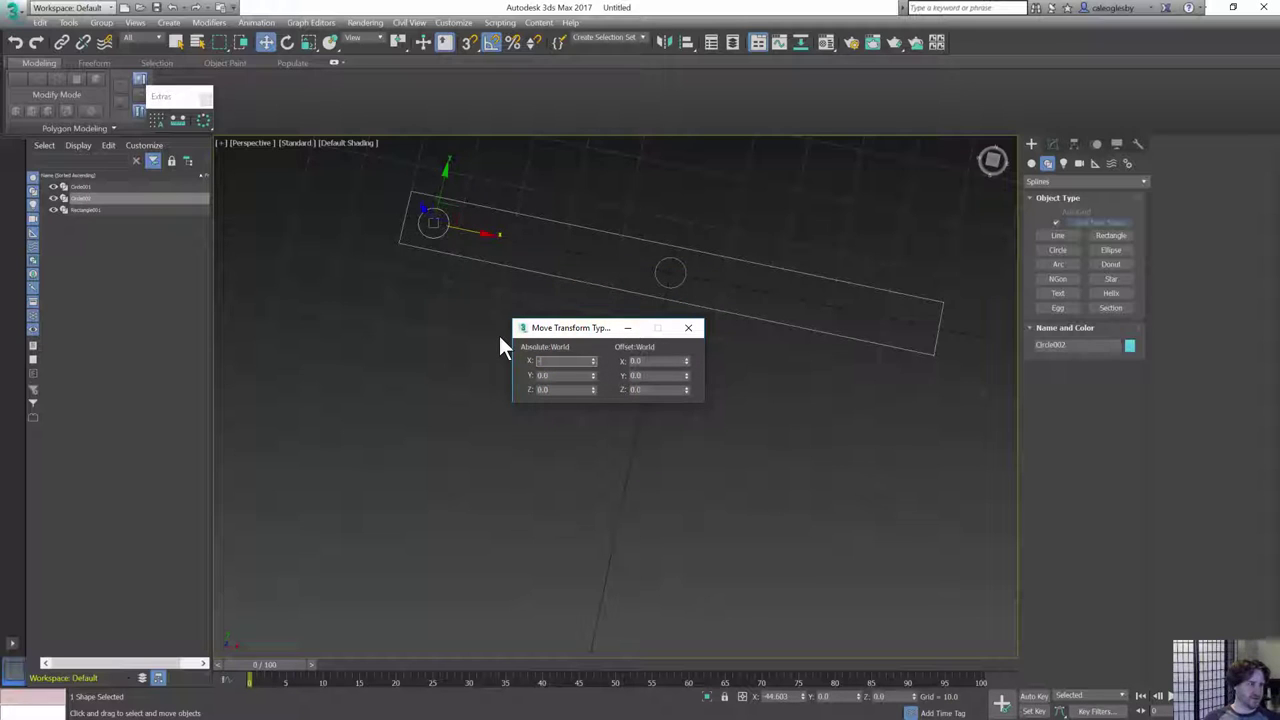
text(-50)
key(Return)
text(-40)
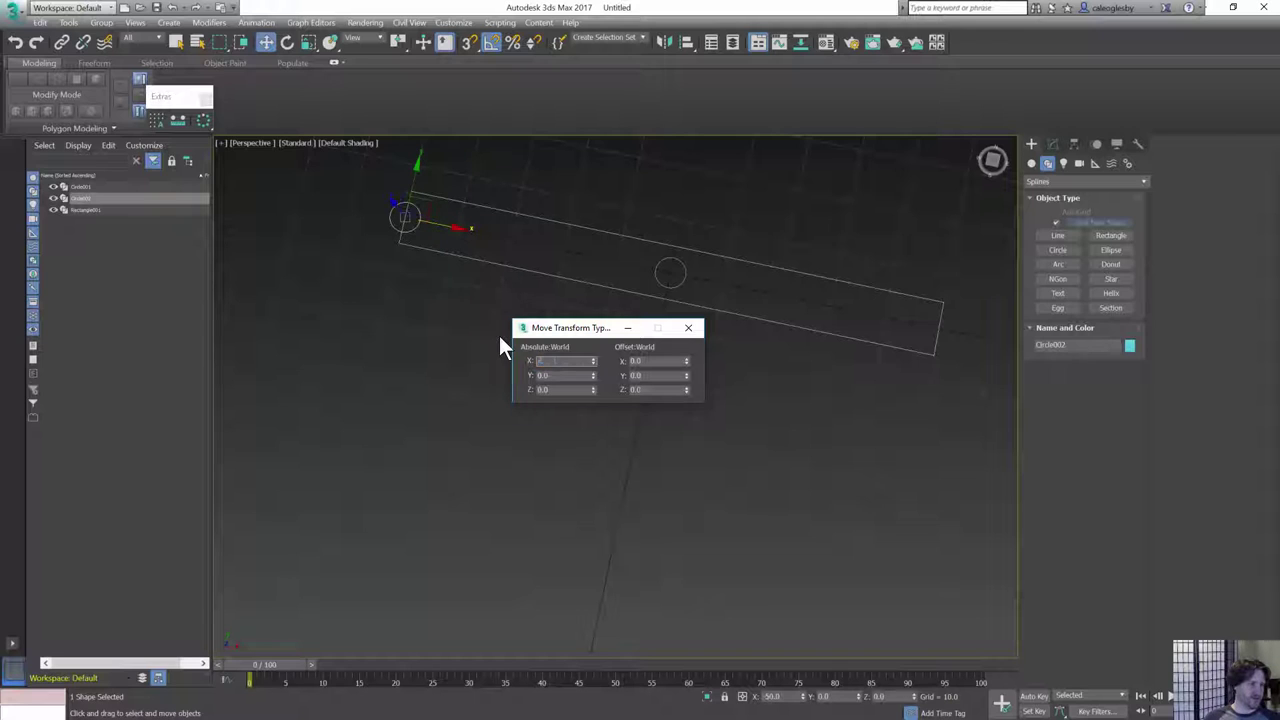
key(Return)
text(-45)
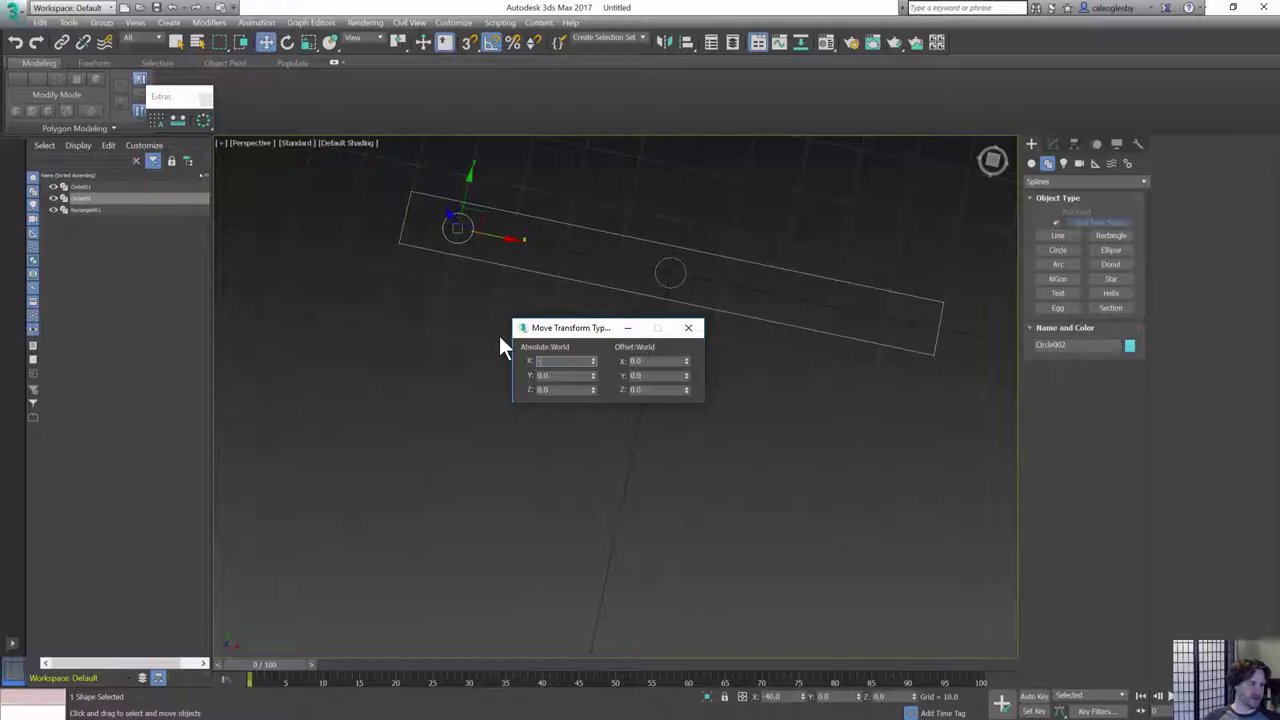
key(Return)
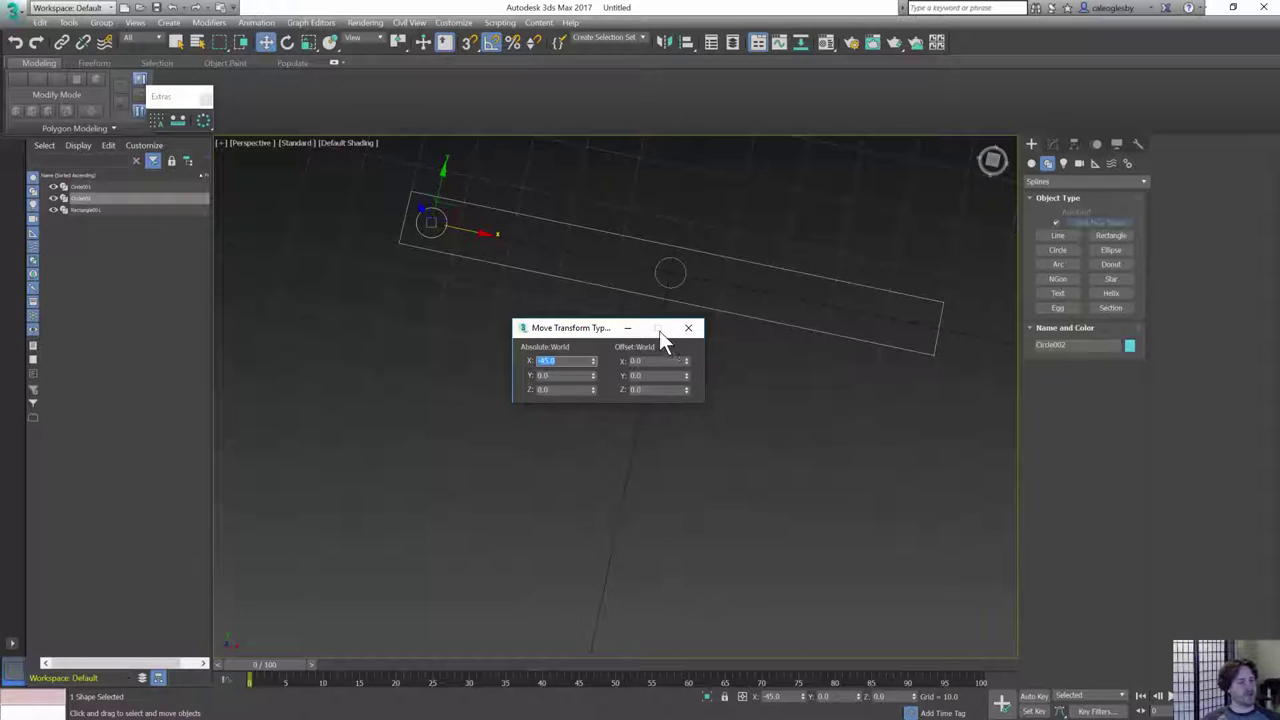
- Copy that end circle along X to the opposite end of the rectangle and set its absolute X position to 45
mouse_move(474, 245)
shift+mouse_down()
mouse_move(543, 249)
mouse_move(928, 342)
shift+mouse_up()
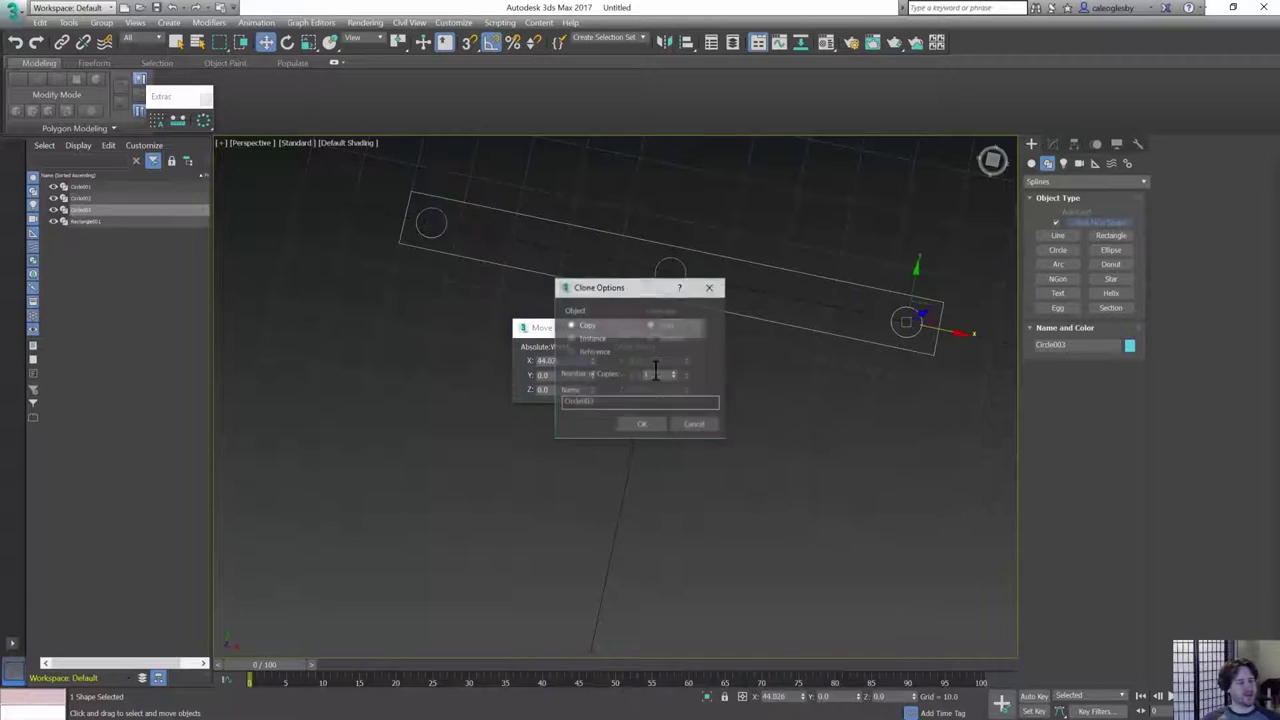
click(640, 424)
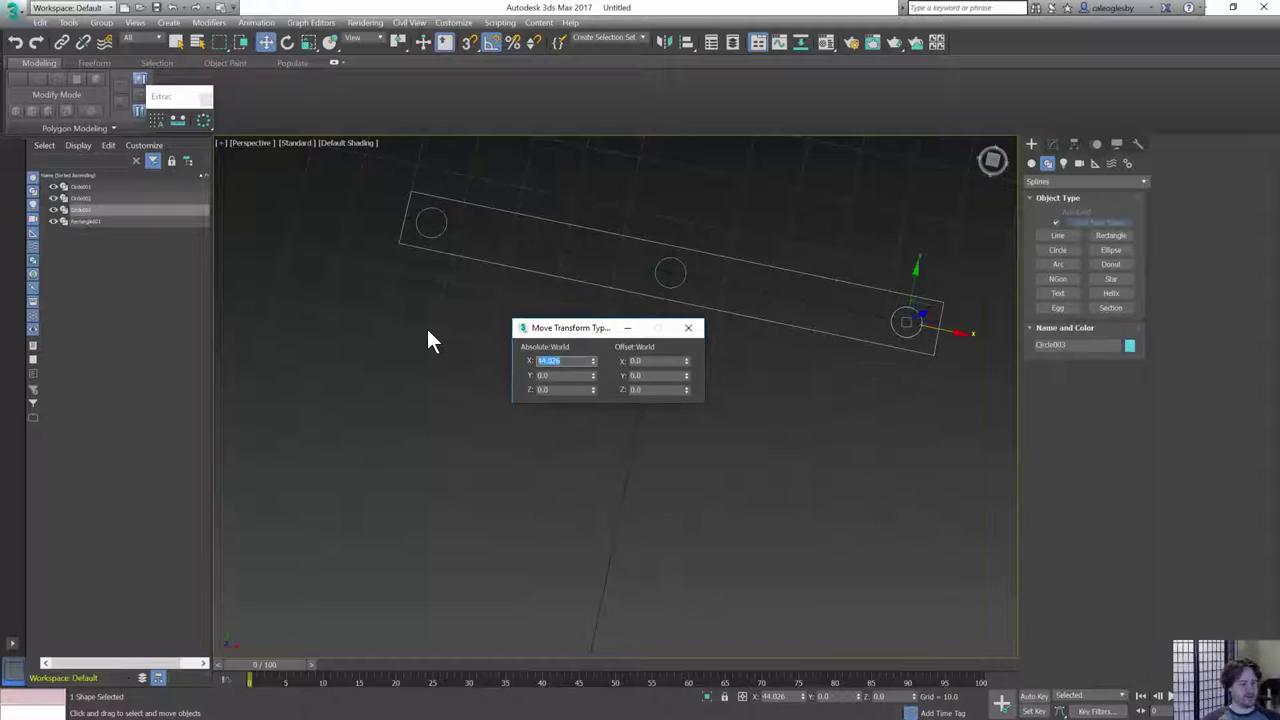
text(45)
key(Return)
- Move the transform type-in dialog clear of the shapes and select the rectangle
click(671, 265)
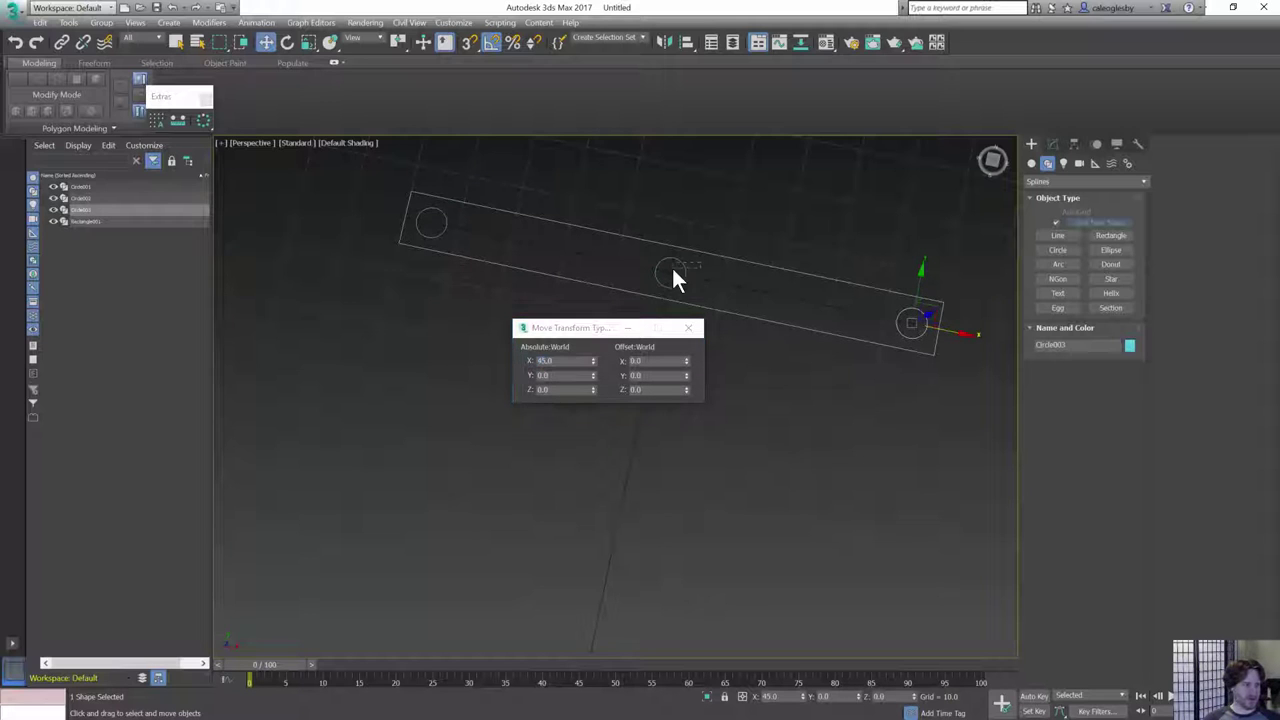
alt+middle_drag(750, 298, 769, 274)
click(839, 270)
drag(600, 327, 357, 384)
click(716, 288)
middle_drag(717, 313, 777, 363)
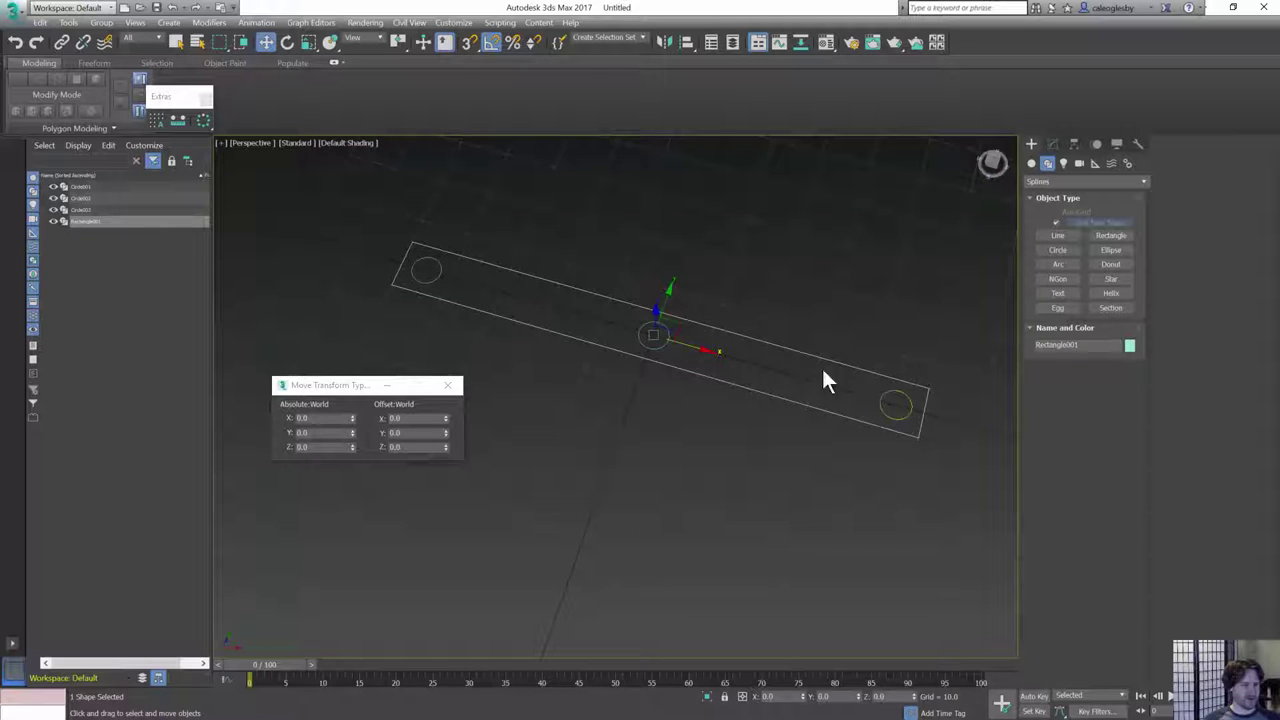
right_click(757, 336)
mouse_move(773, 477)
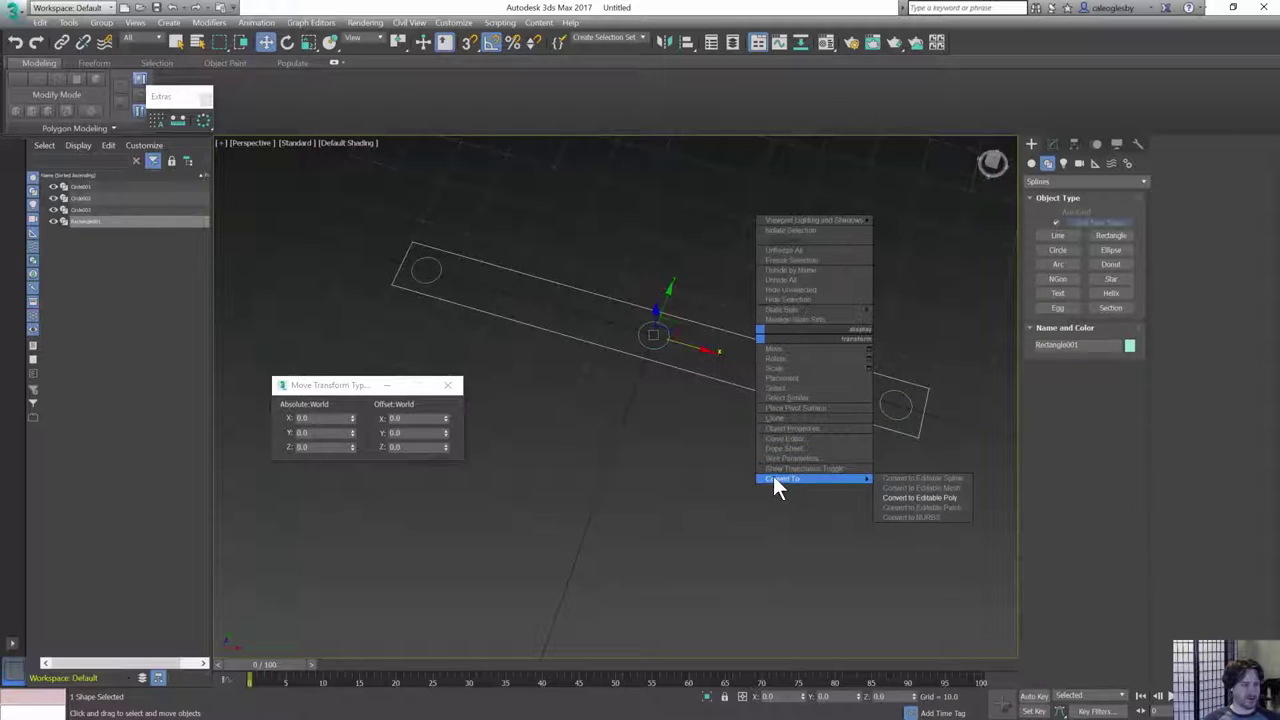
click(893, 496)
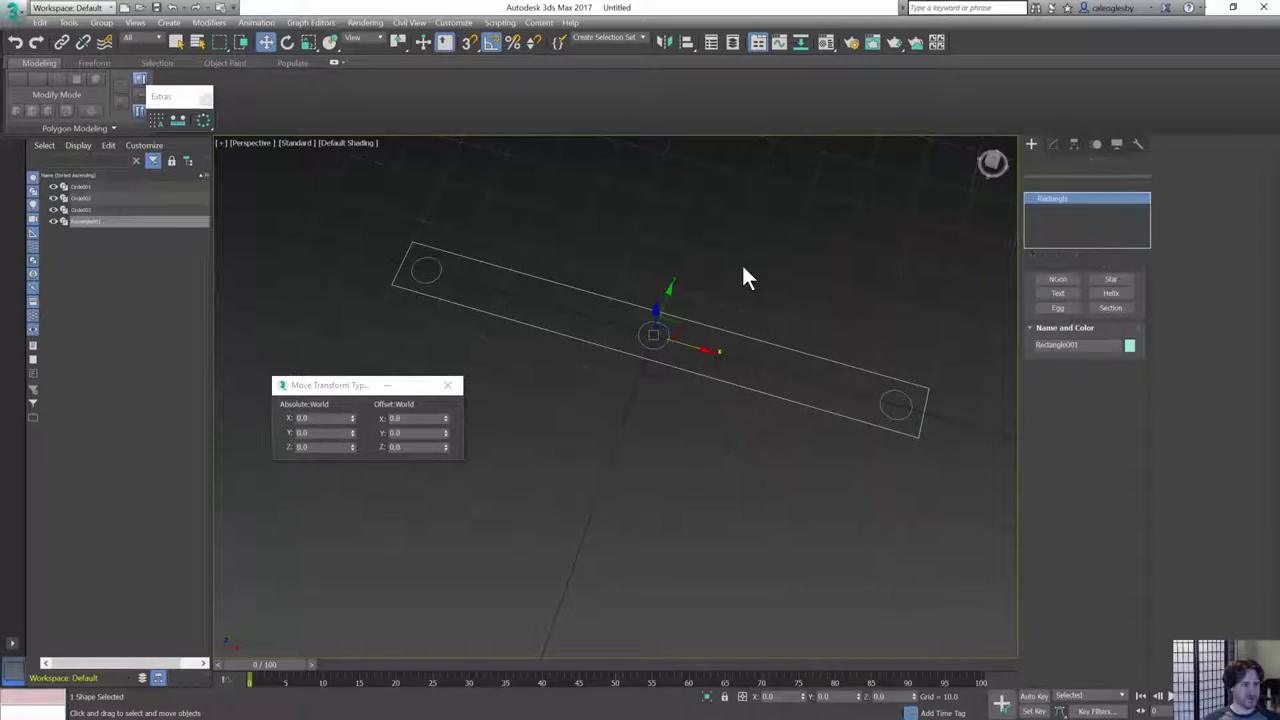
- Round the ends of the rectangle by setting its corner radius to 5
drag(1125, 363, 1126, 191)
double_click(1098, 365)
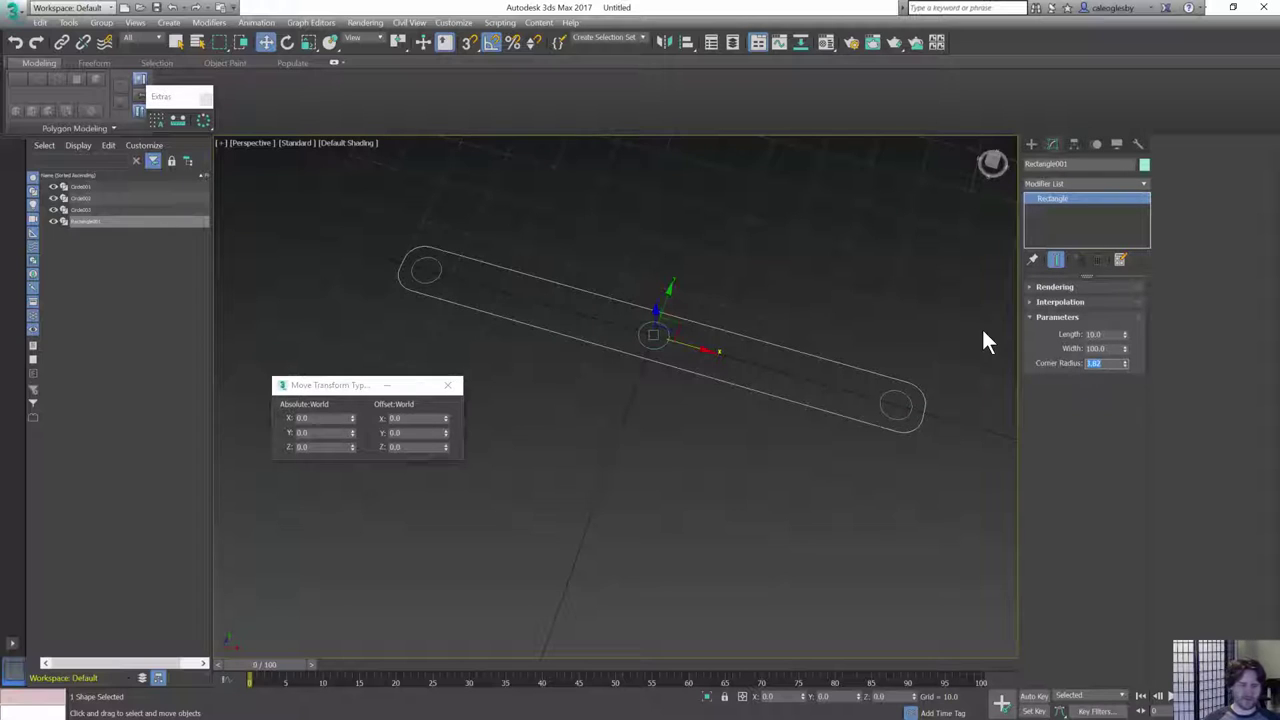
text(5)
key(Return)
- Convert the rounded rectangle to an editable spline
right_click(746, 319)
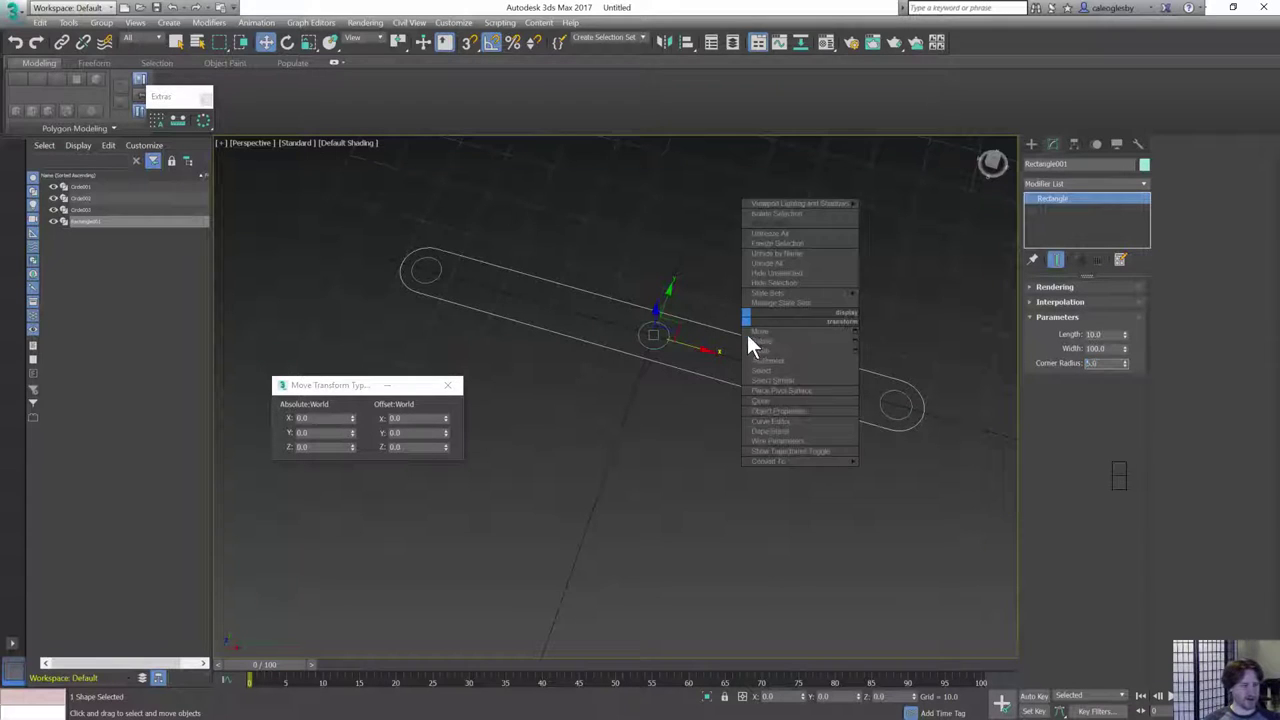
mouse_move(776, 462)
click(906, 471)
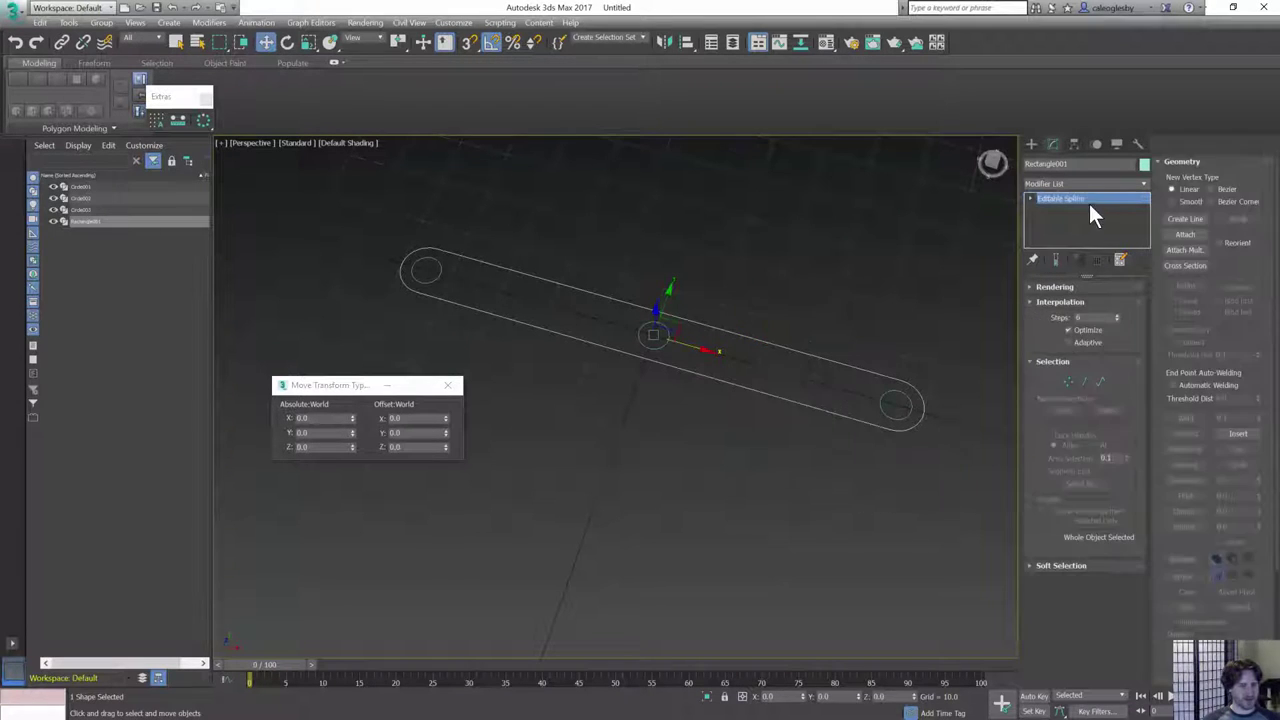
- Add an Extrude modifier to the rounded rectangle with an amount of 2.75
click(1090, 184)
scroll(1080, 400, down, 1)
scroll(1075, 220, down, 5)
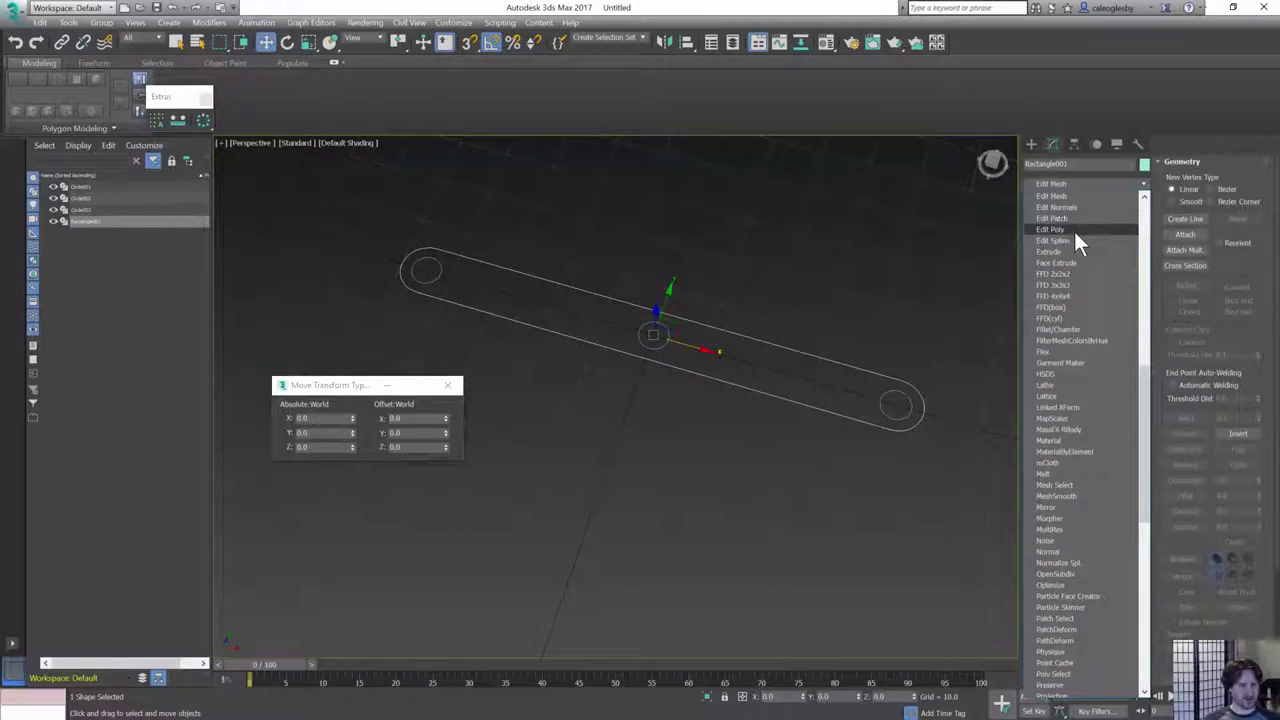
click(1070, 247)
alt+middle_drag(831, 381, 702, 366)
scroll(729, 372, up, 3)
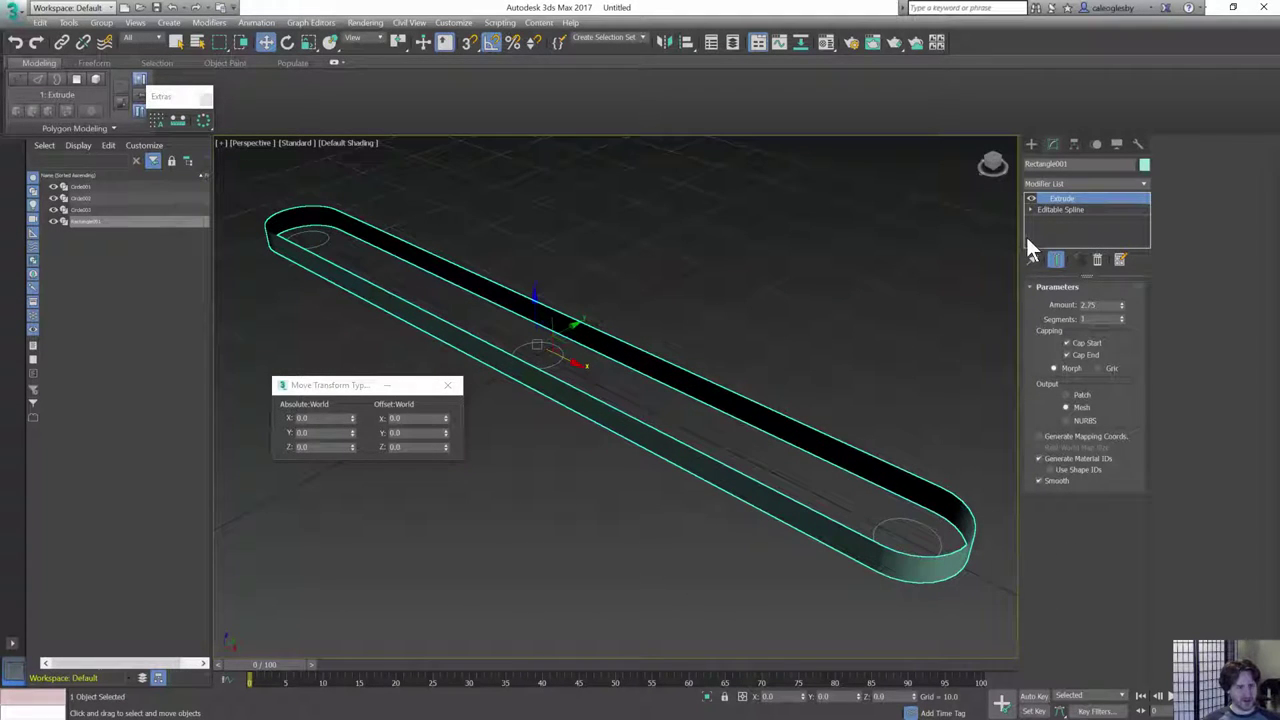
- Weld the overlapping vertices at the positive X end of the base spline, on the outline beyond the end circle
click(1060, 209)
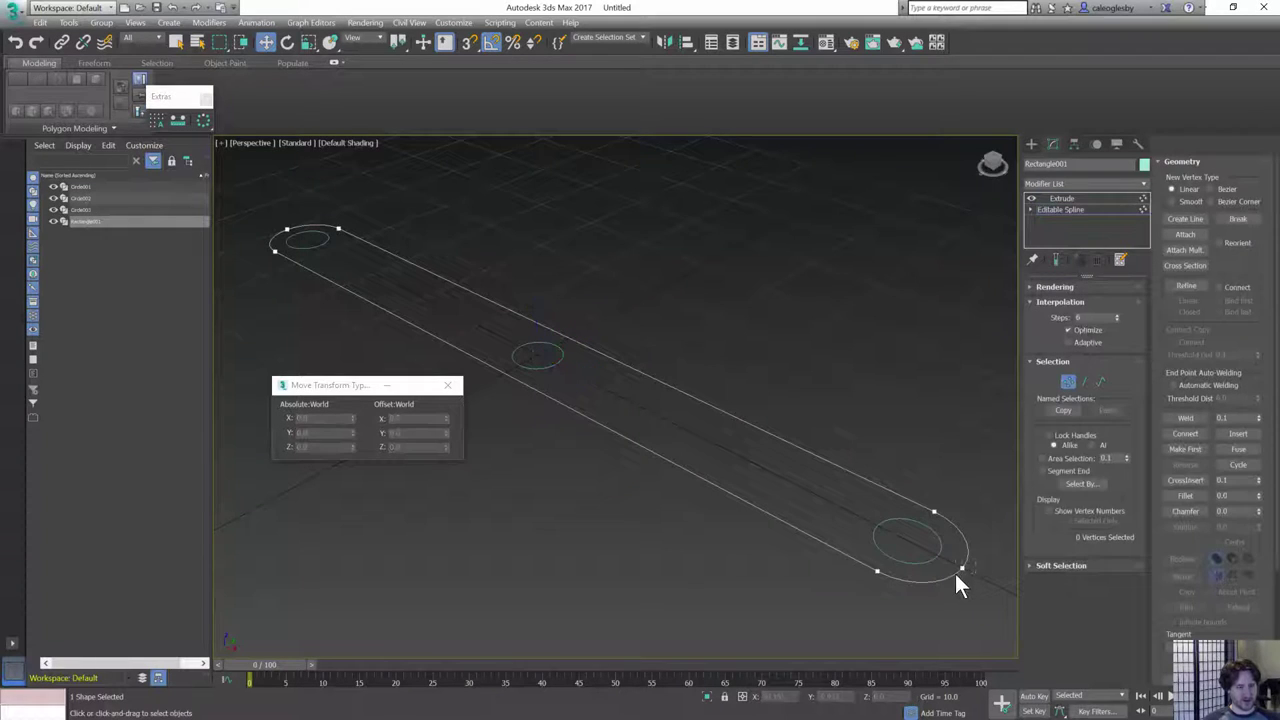
click(960, 570)
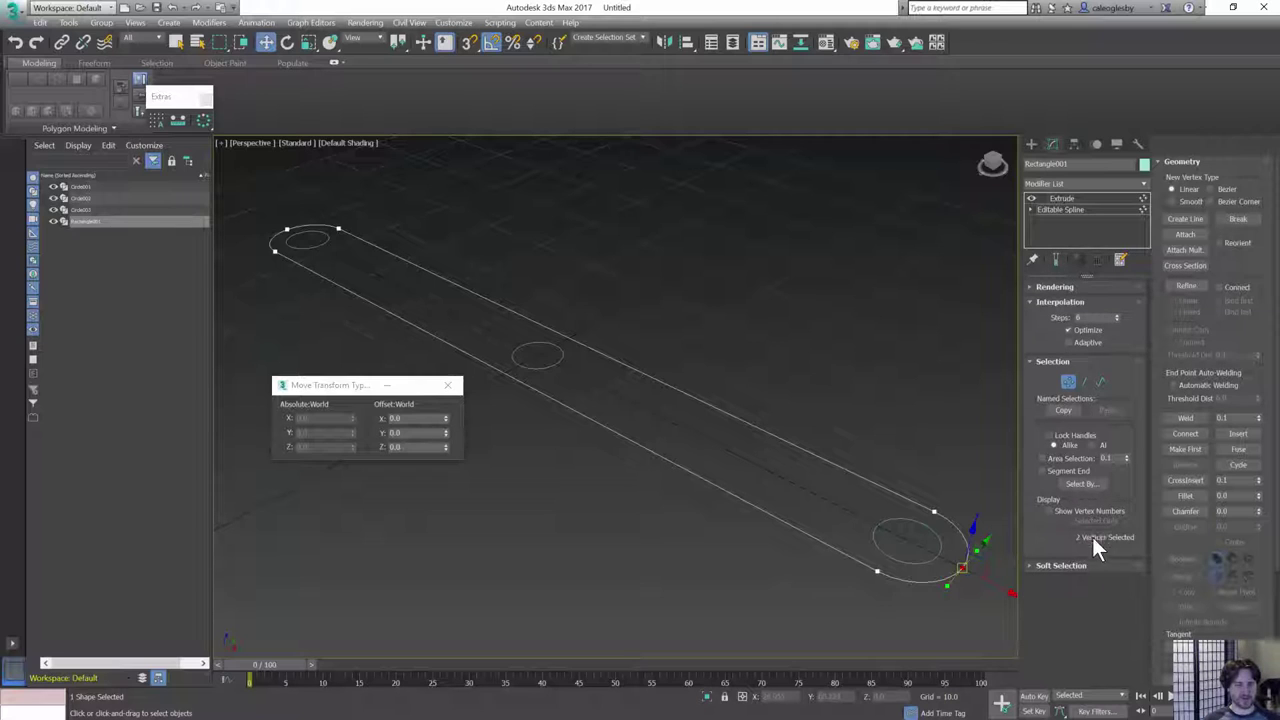
click(1184, 420)
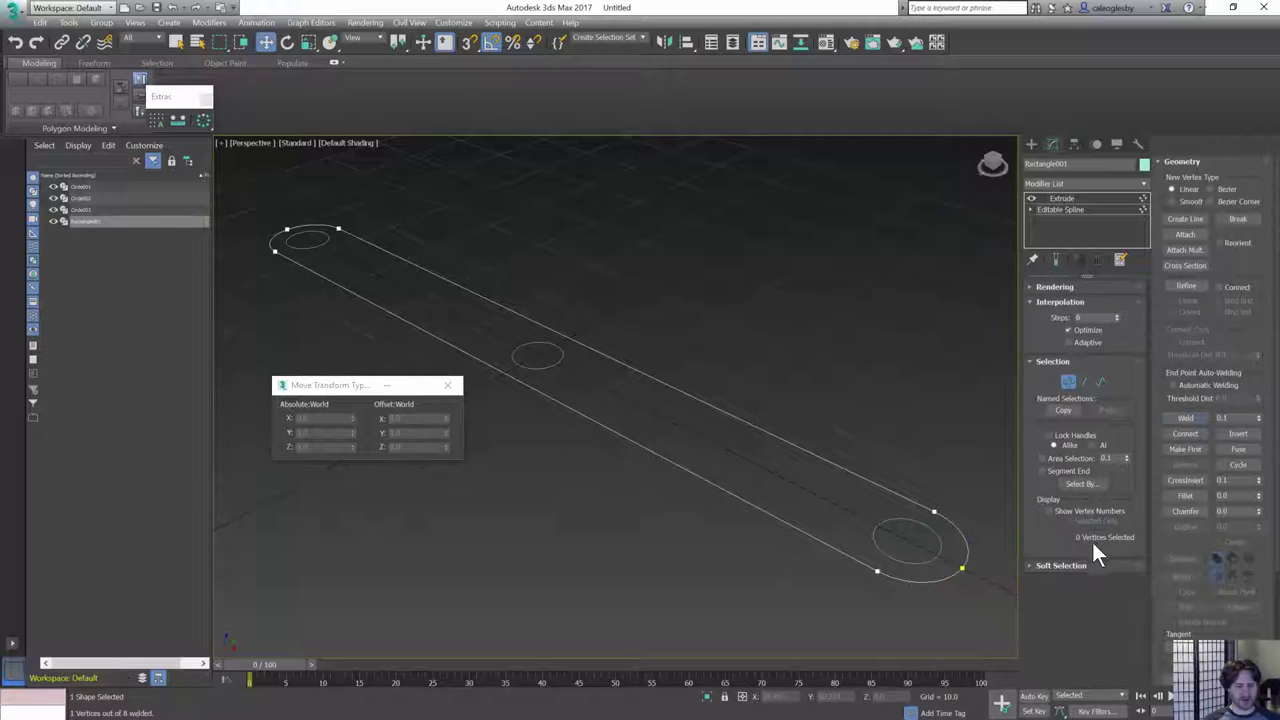
click(961, 568)
- Weld the overlapping vertices at the spline's opposite rounded end and show the end result of the extrusion
middle_drag(410, 290, 543, 340)
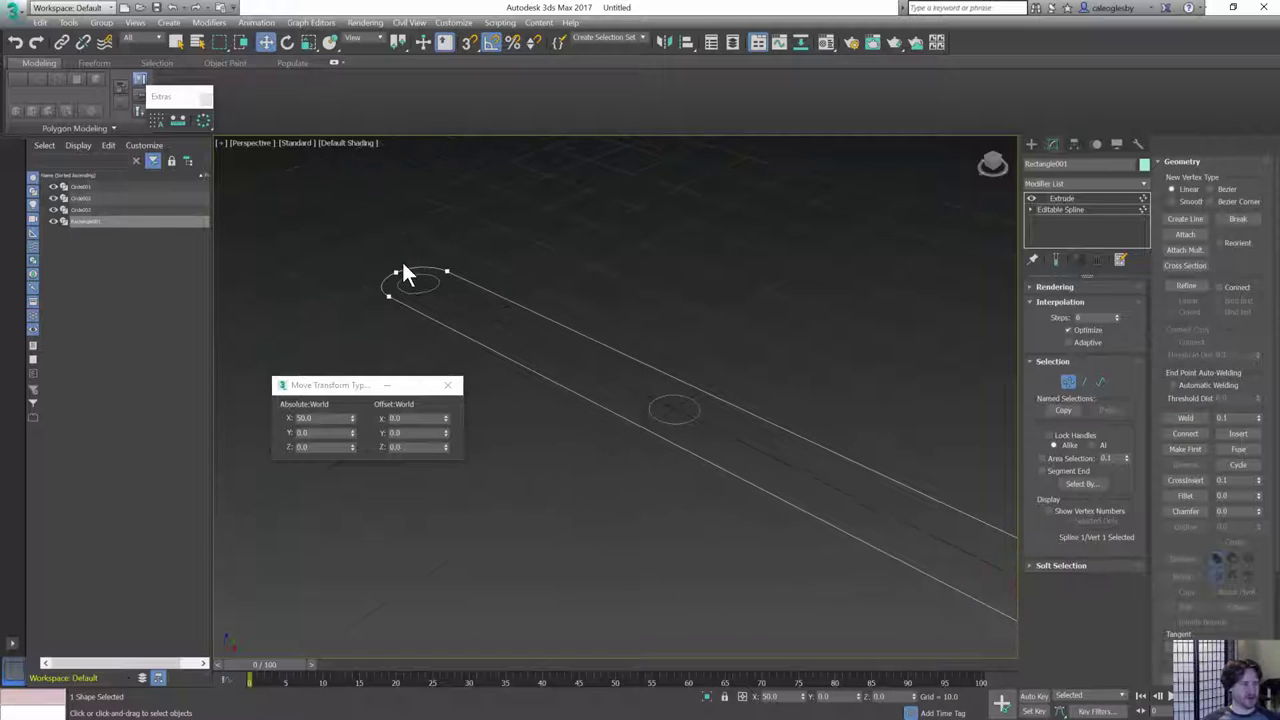
drag(389, 262, 405, 279)
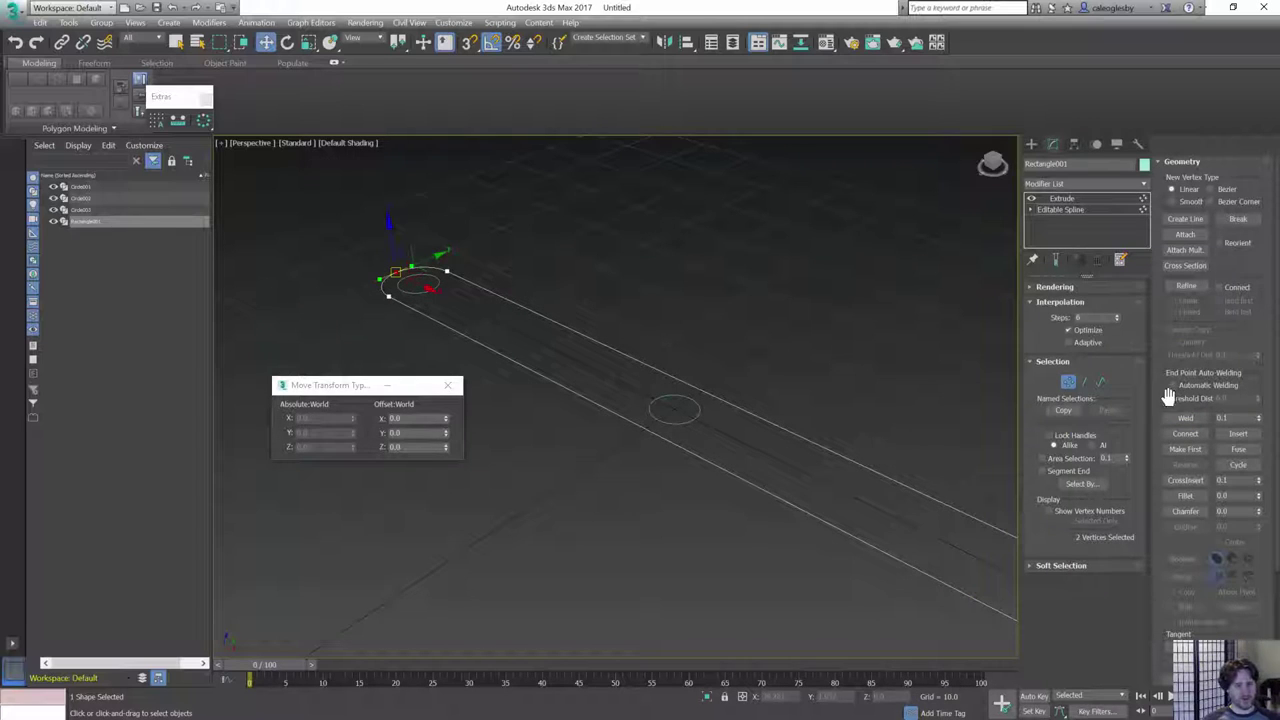
click(1185, 418)
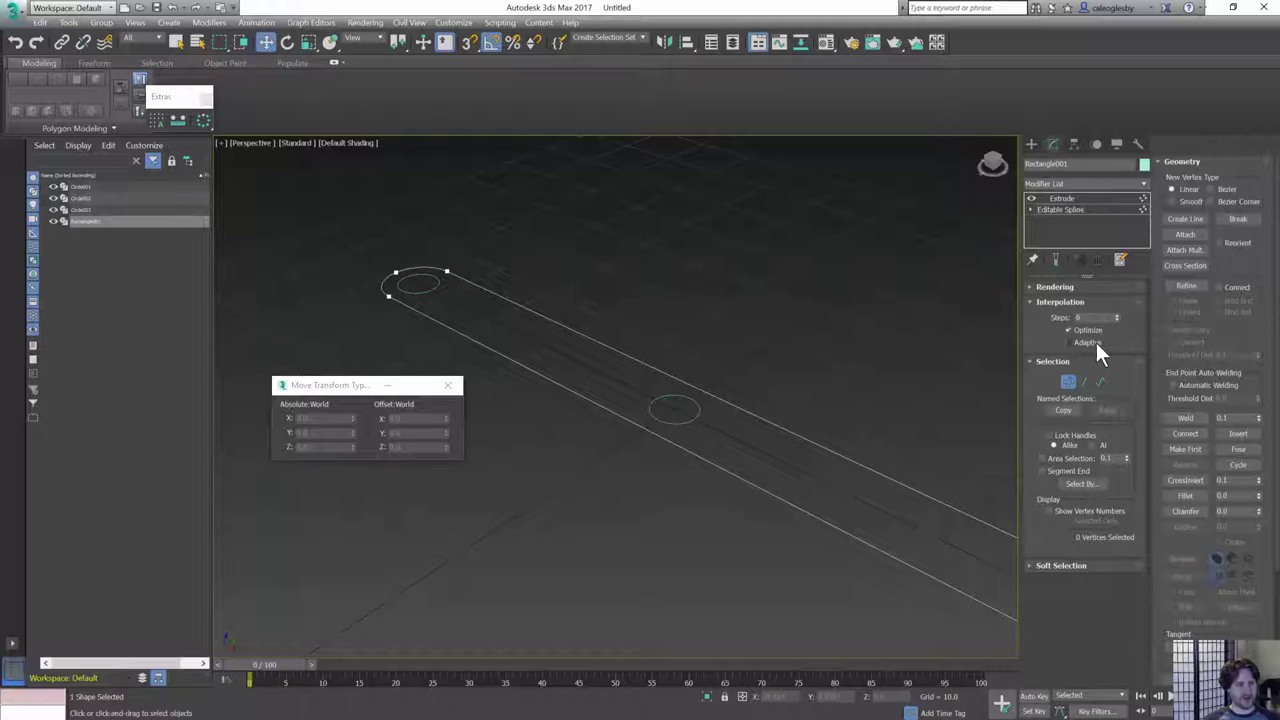
click(1055, 260)
middle_drag(813, 353, 731, 329)
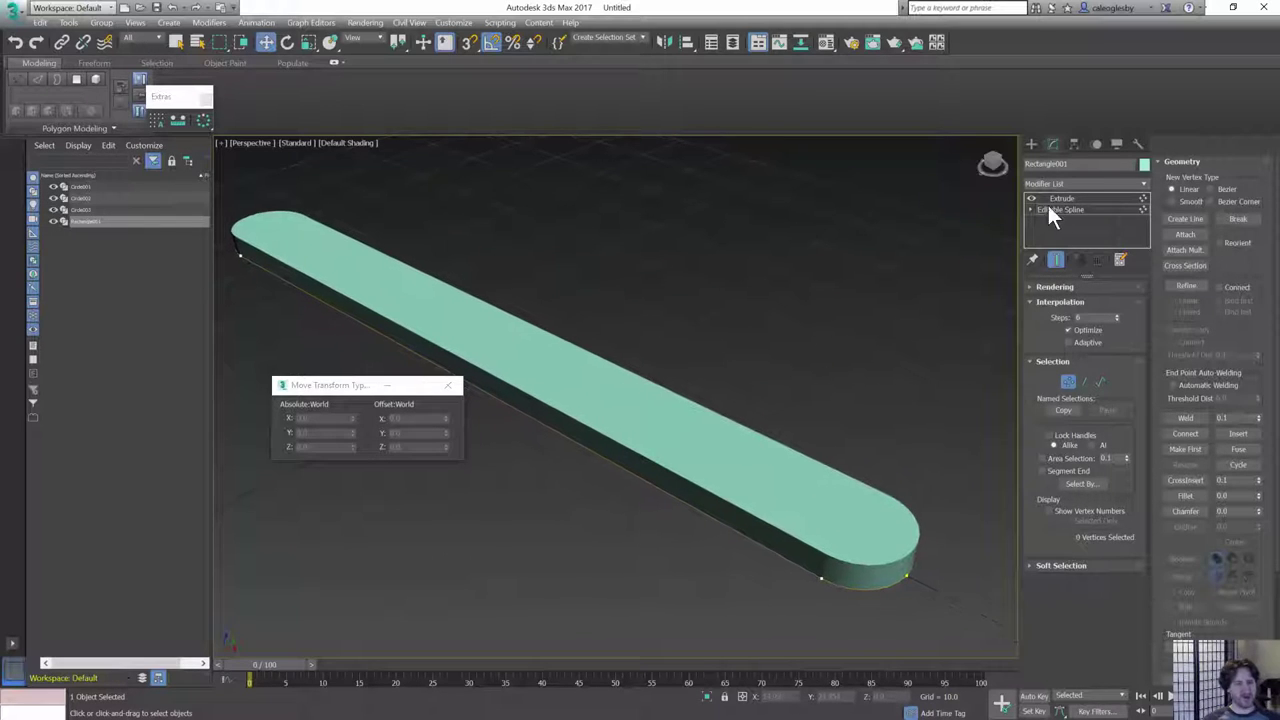
- Attach the three circles to the base spline, using wireframe display to pick them, so they cut holes through the link
click(1110, 209)
click(1185, 234)
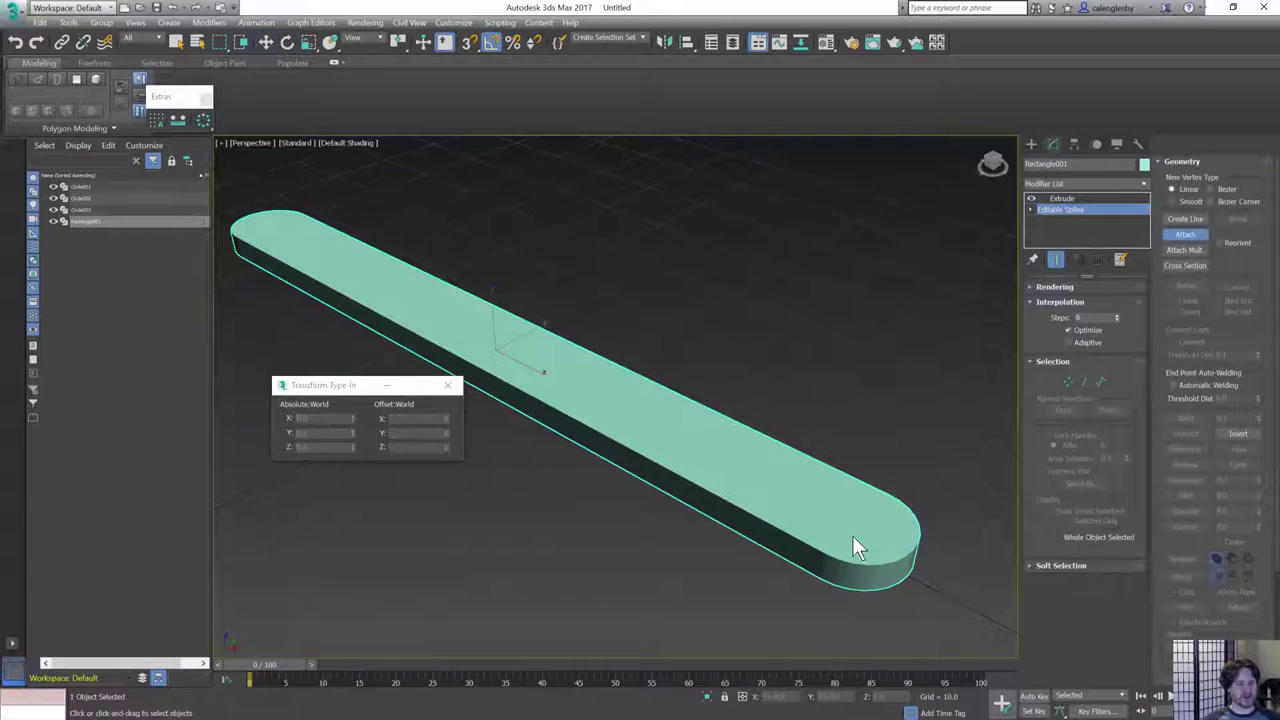
key(F3)
click(861, 530)
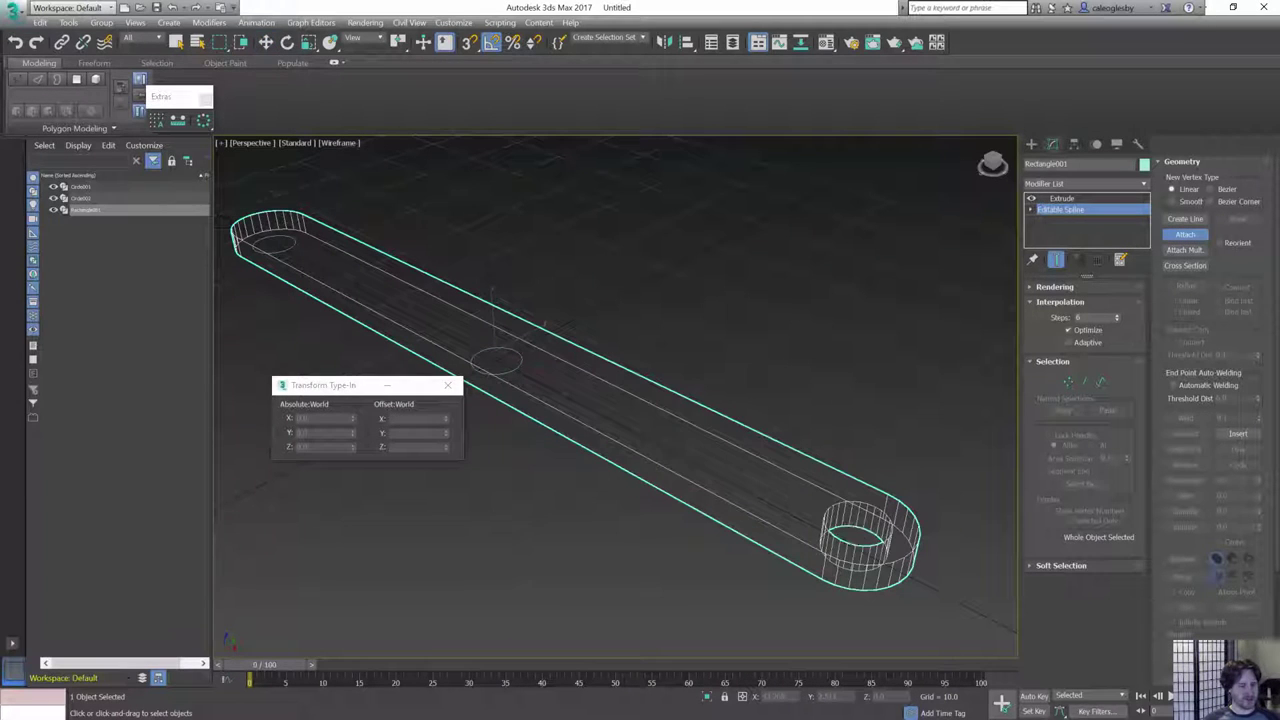
click(509, 373)
click(294, 249)
key(F3)
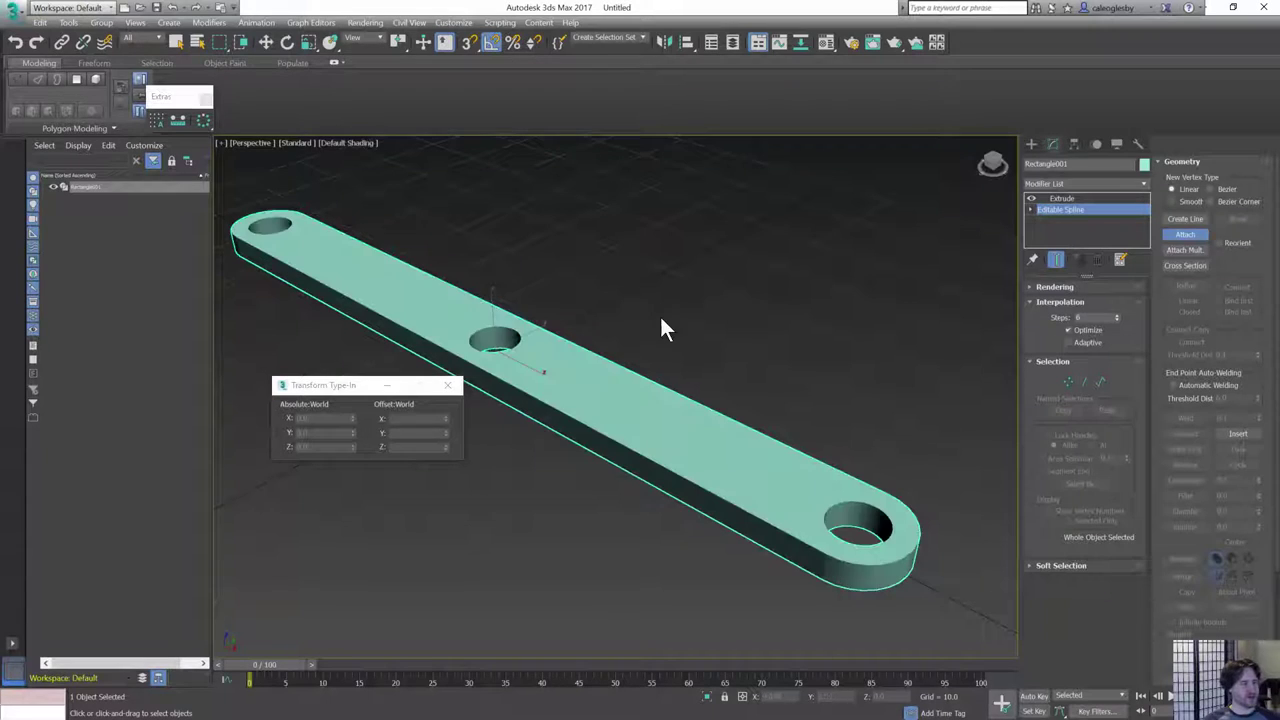
key(w)
- Detach a copy of the hole spline at the link's positive X end as a separate shape named Pivot Ref Point
scroll(800, 360, up, 5)
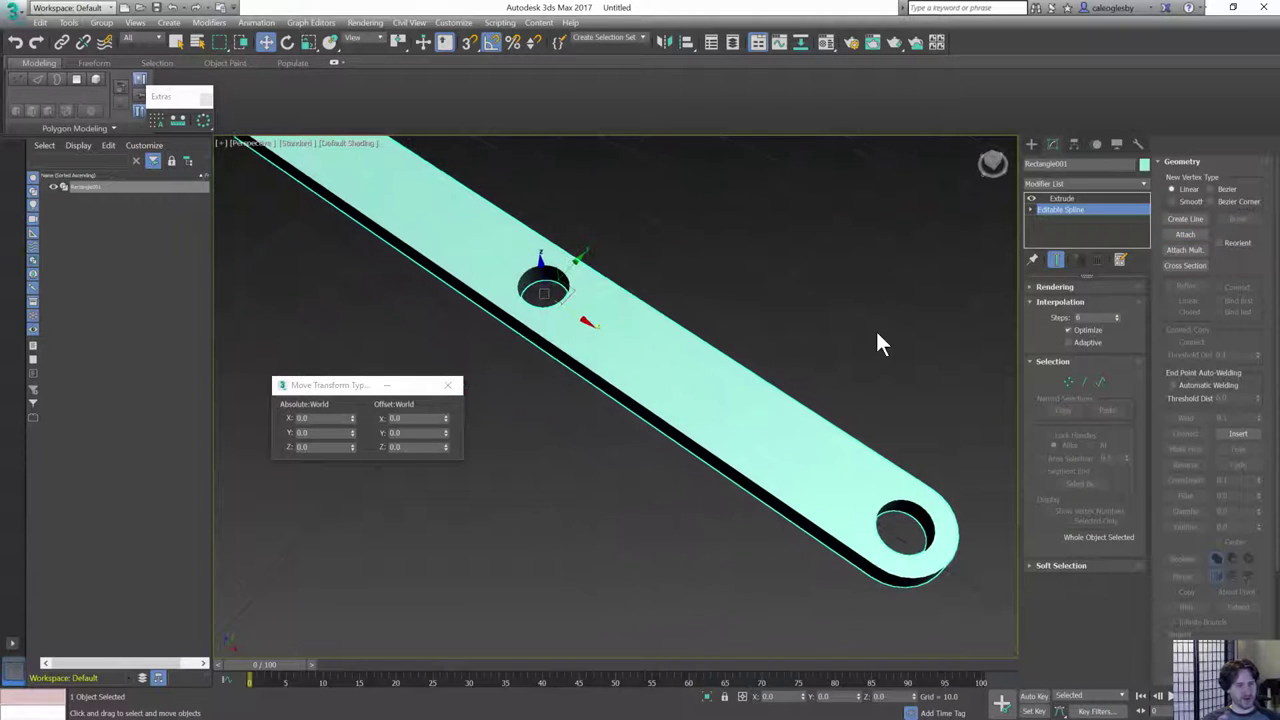
click(1072, 200)
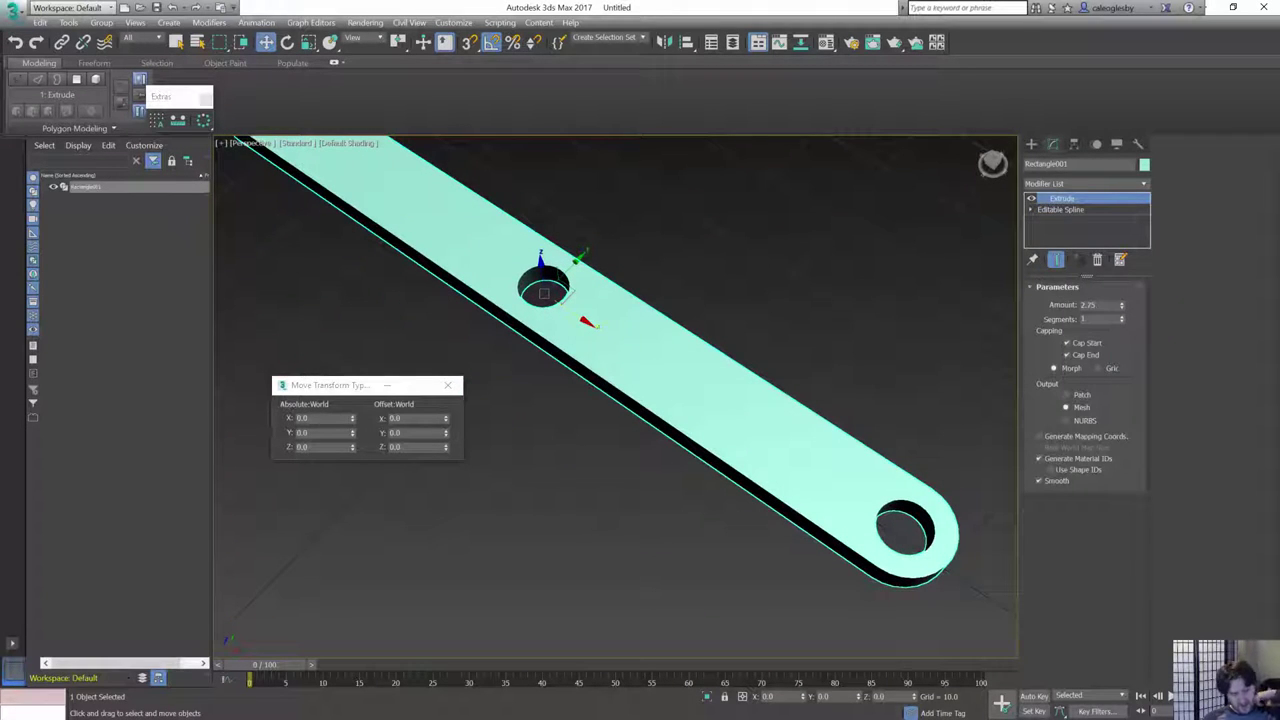
scroll(837, 343, down, 1)
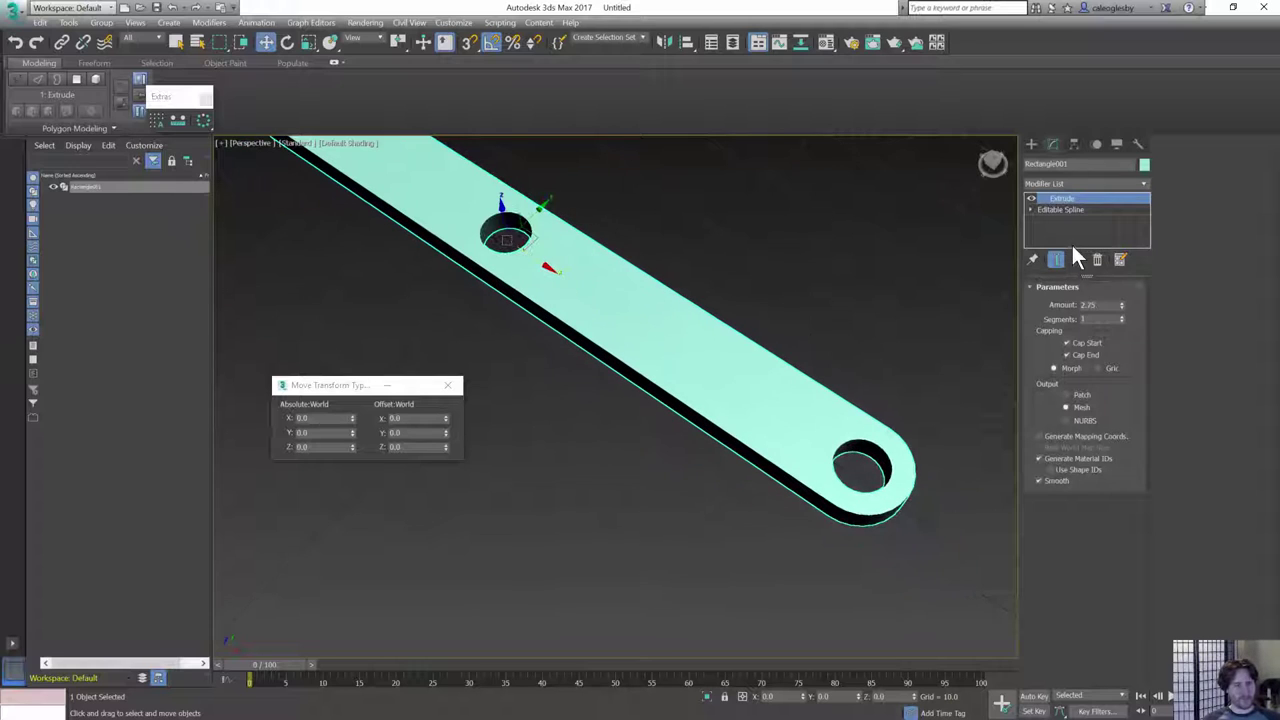
click(1066, 210)
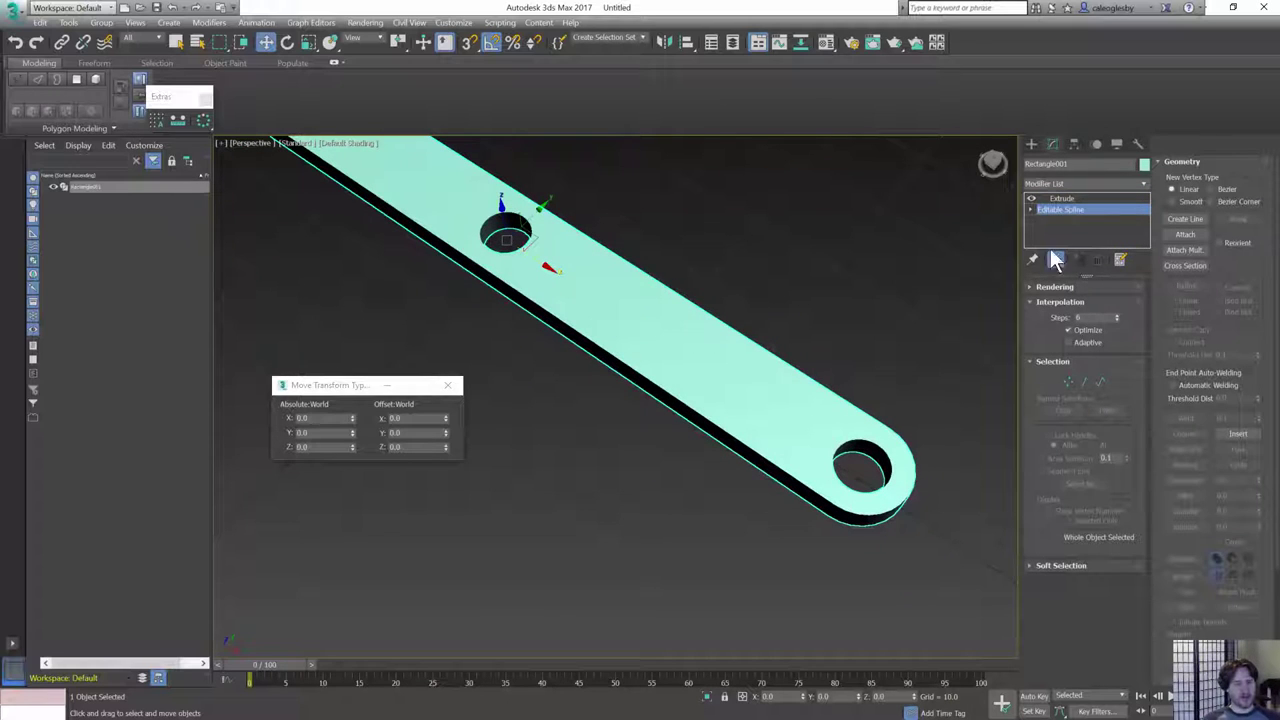
key(3)
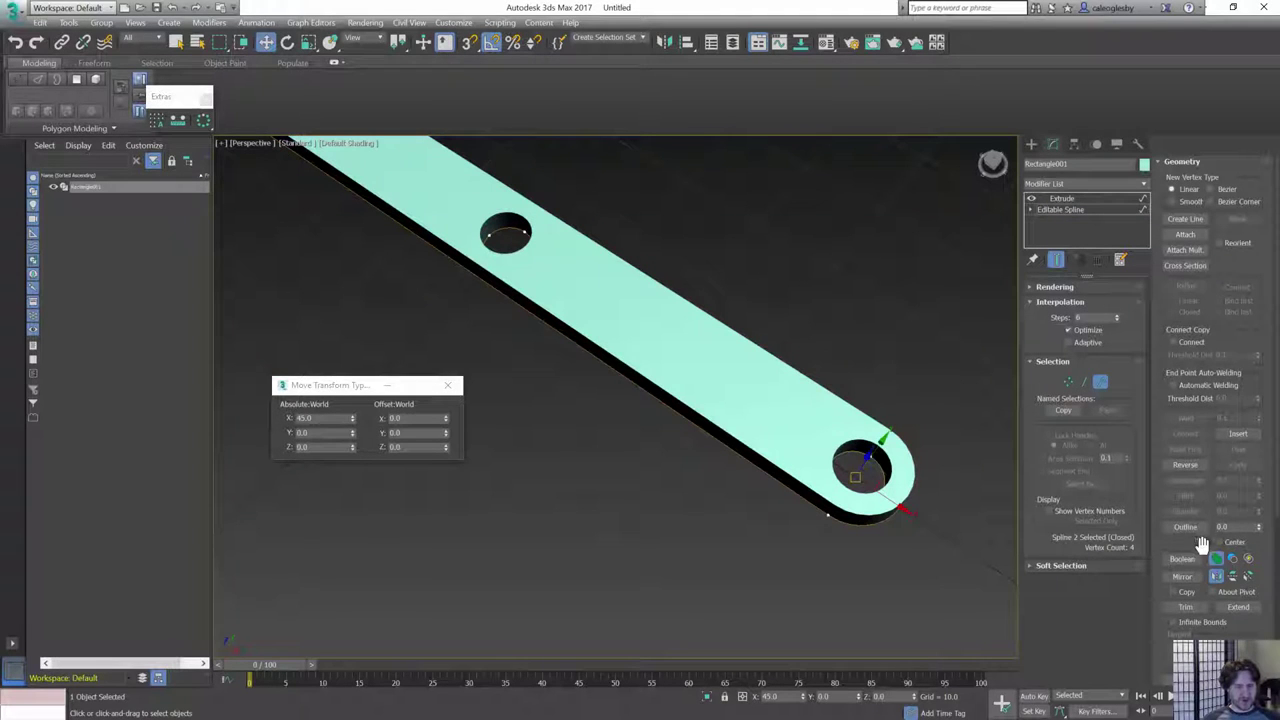
scroll(1237, 626, down, 5)
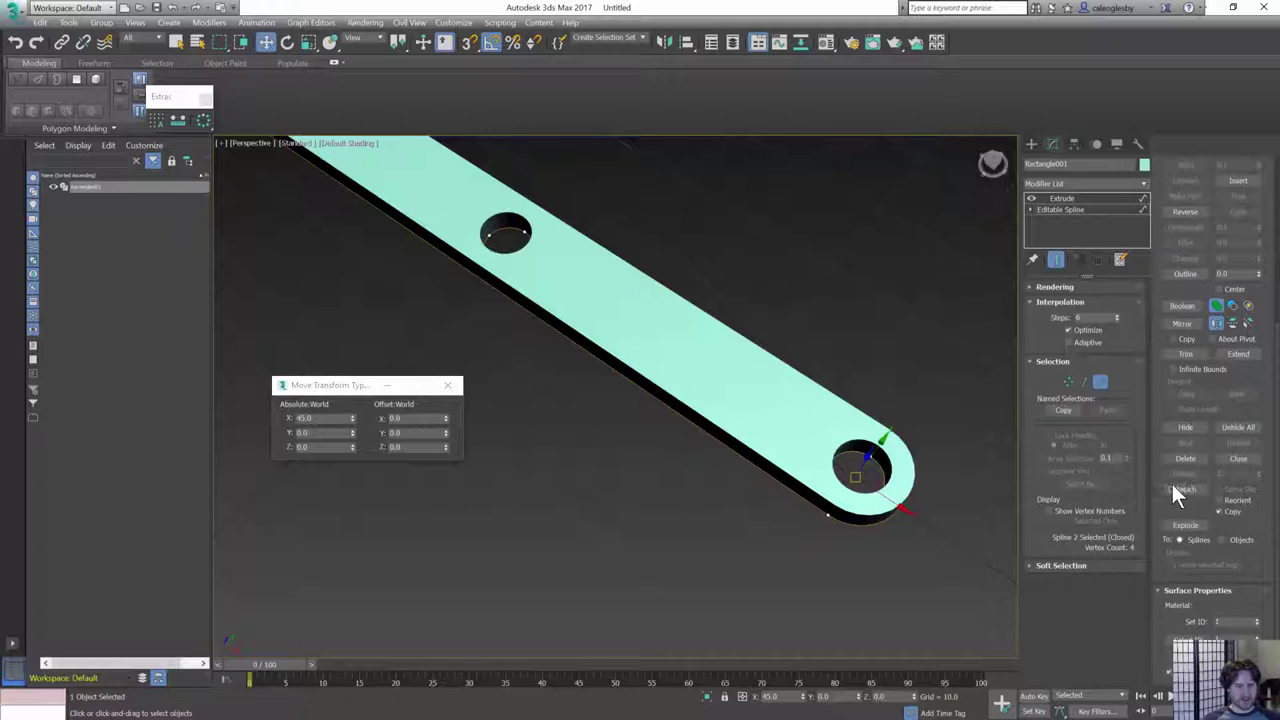
click(1189, 491)
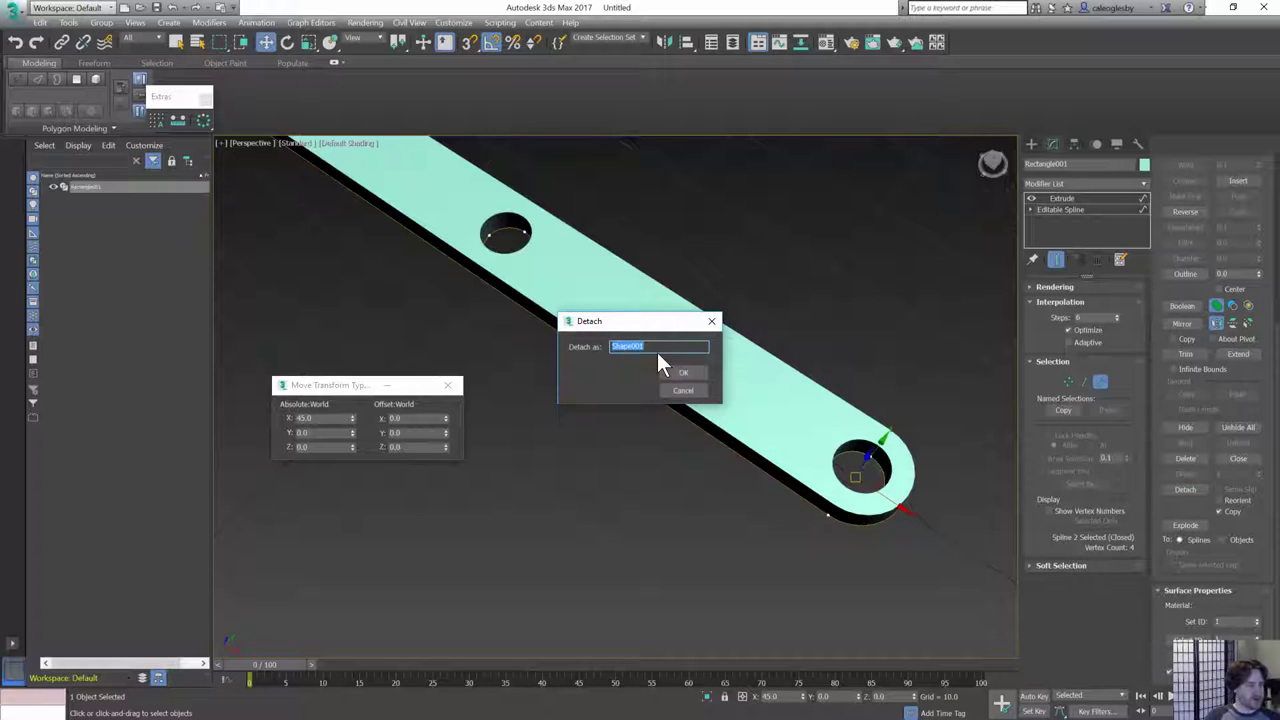
text(Ref Point)
key(Return)
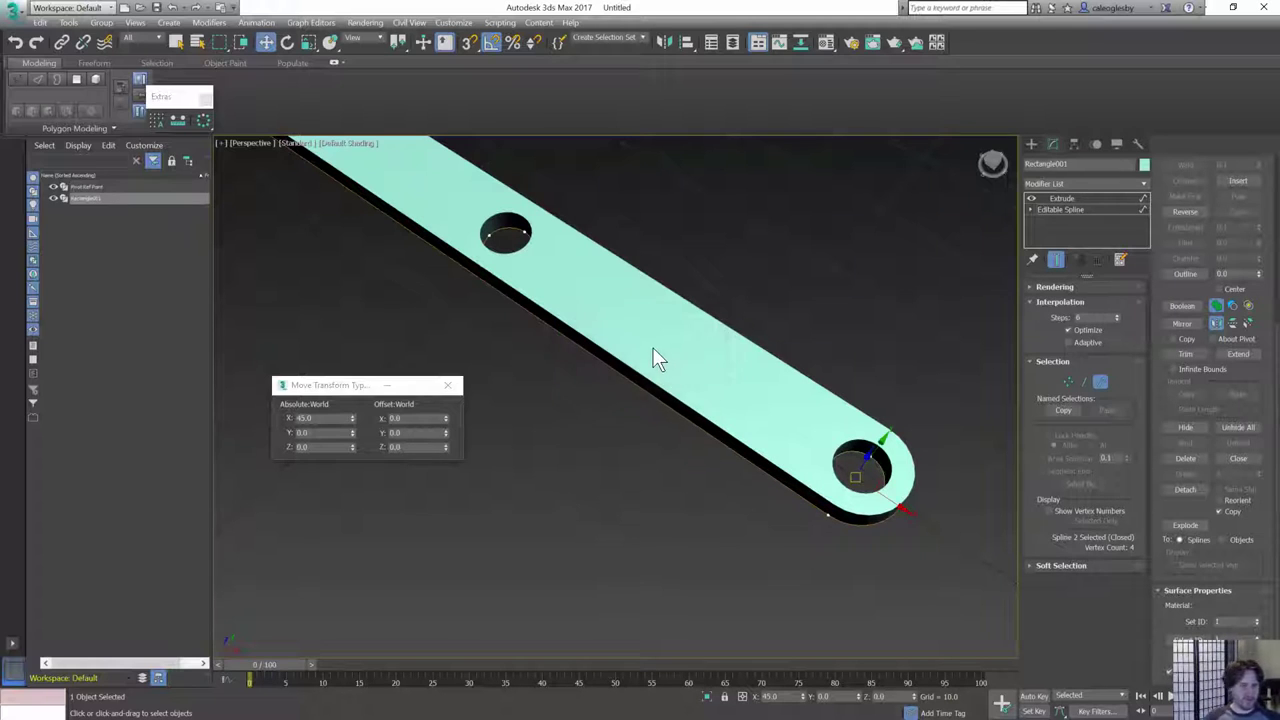
- Copy the link's Extrude modifier and paste it as an instance onto the Pivot Ref Point shape
click(1090, 198)
right_click(1090, 198)
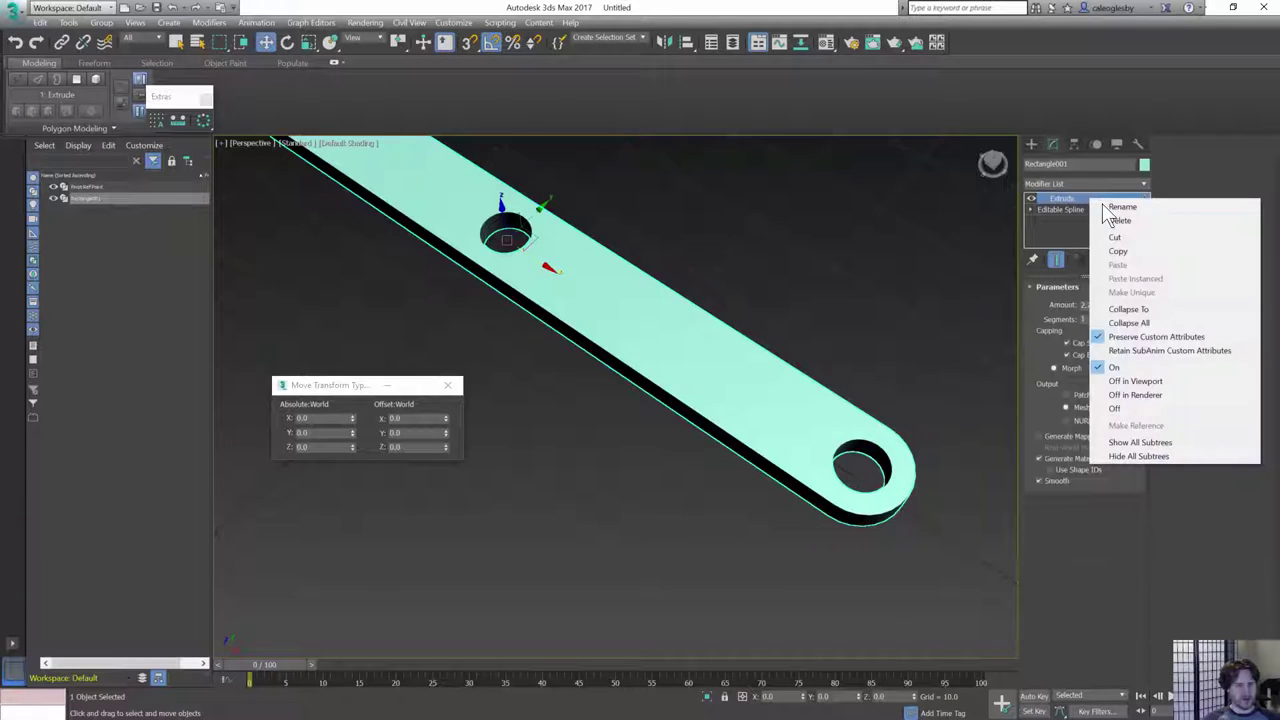
click(1127, 251)
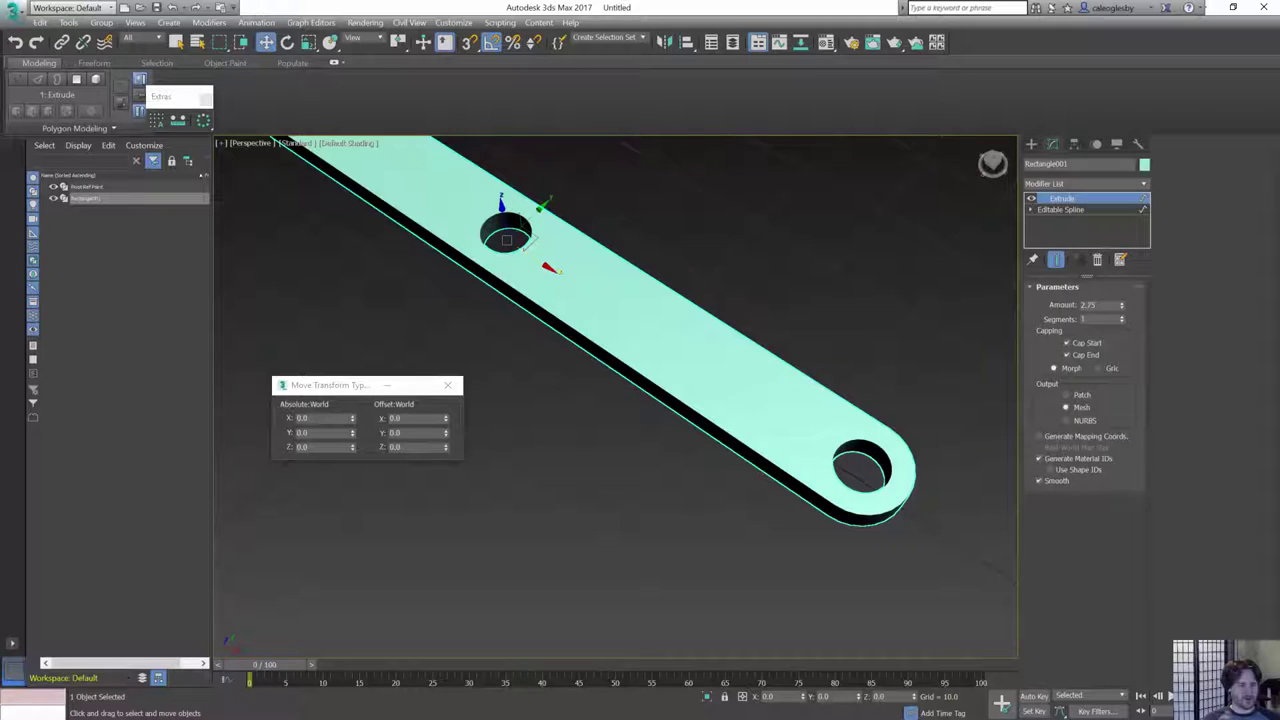
click(882, 482)
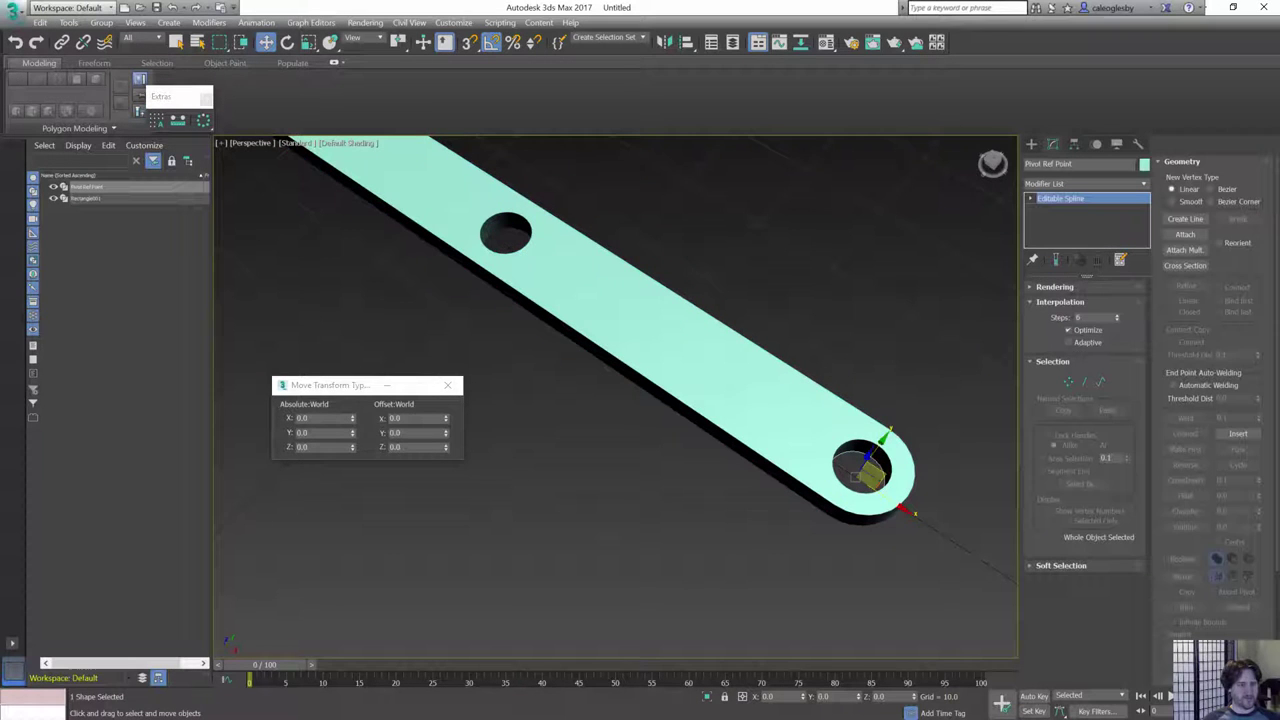
right_click(1072, 201)
click(1110, 222)
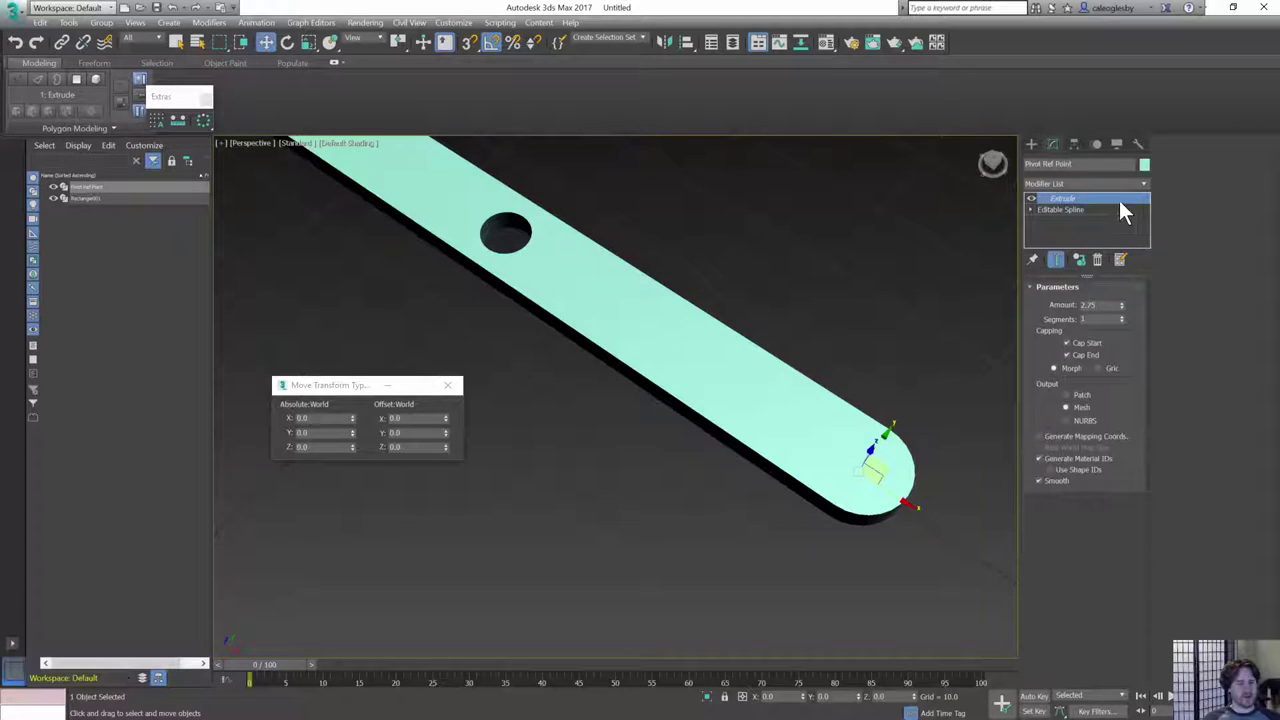
- Change the object color of Pivot Ref Point to dark red
click(1144, 164)
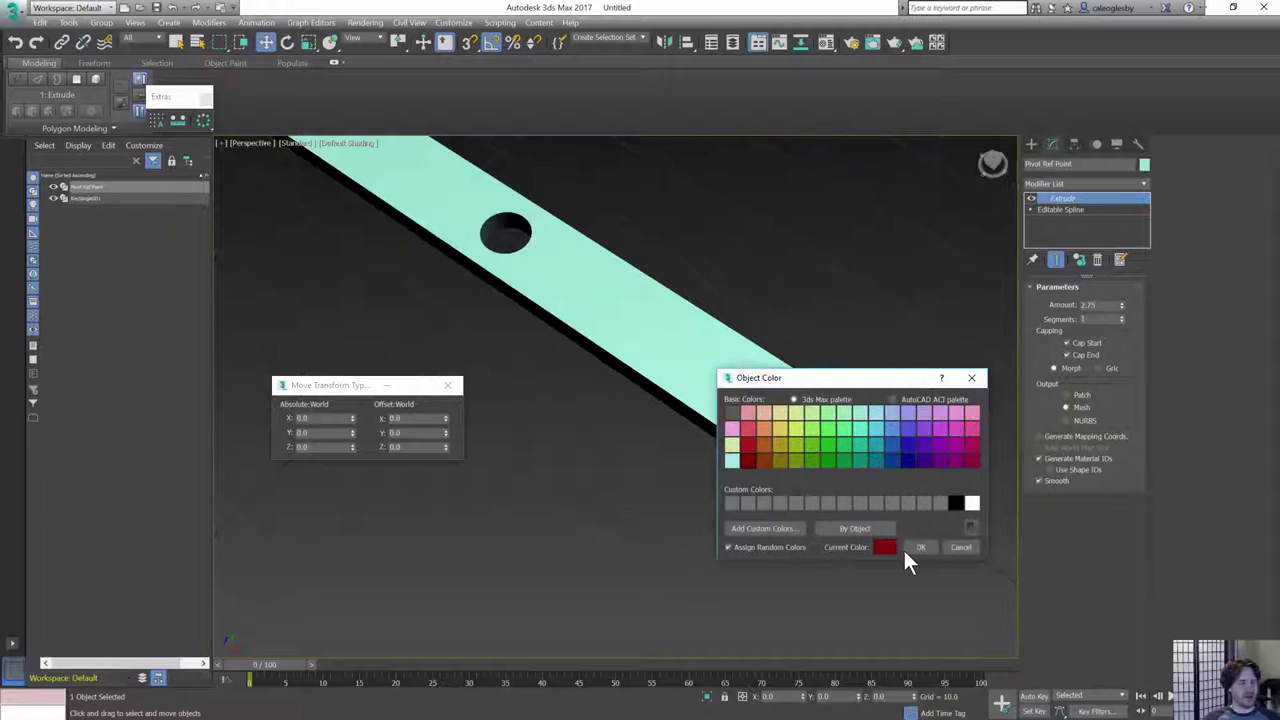
click(914, 548)
alt+middle_drag(840, 452, 795, 386)
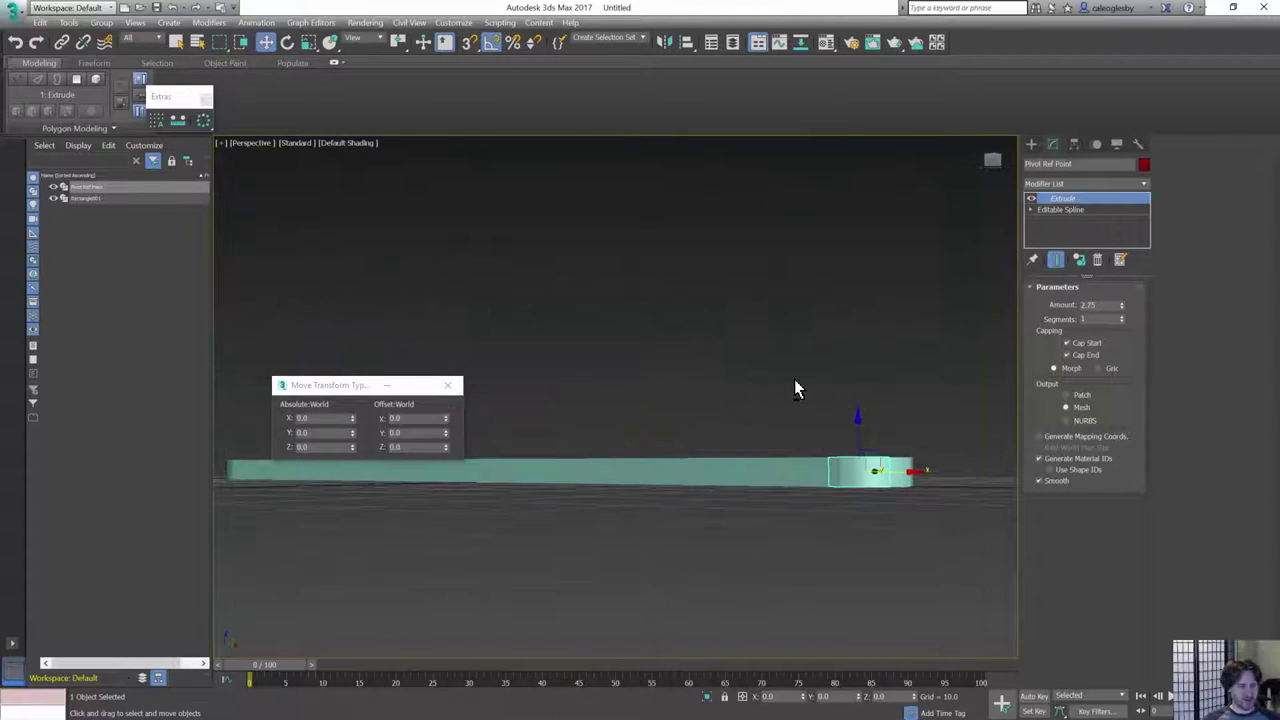
- Switch the transform center to Use Pivot Point Center, checking Pivot Ref Point's gizmo in the four-viewport layout
key(alt+w)
scroll(830, 295, up, 3)
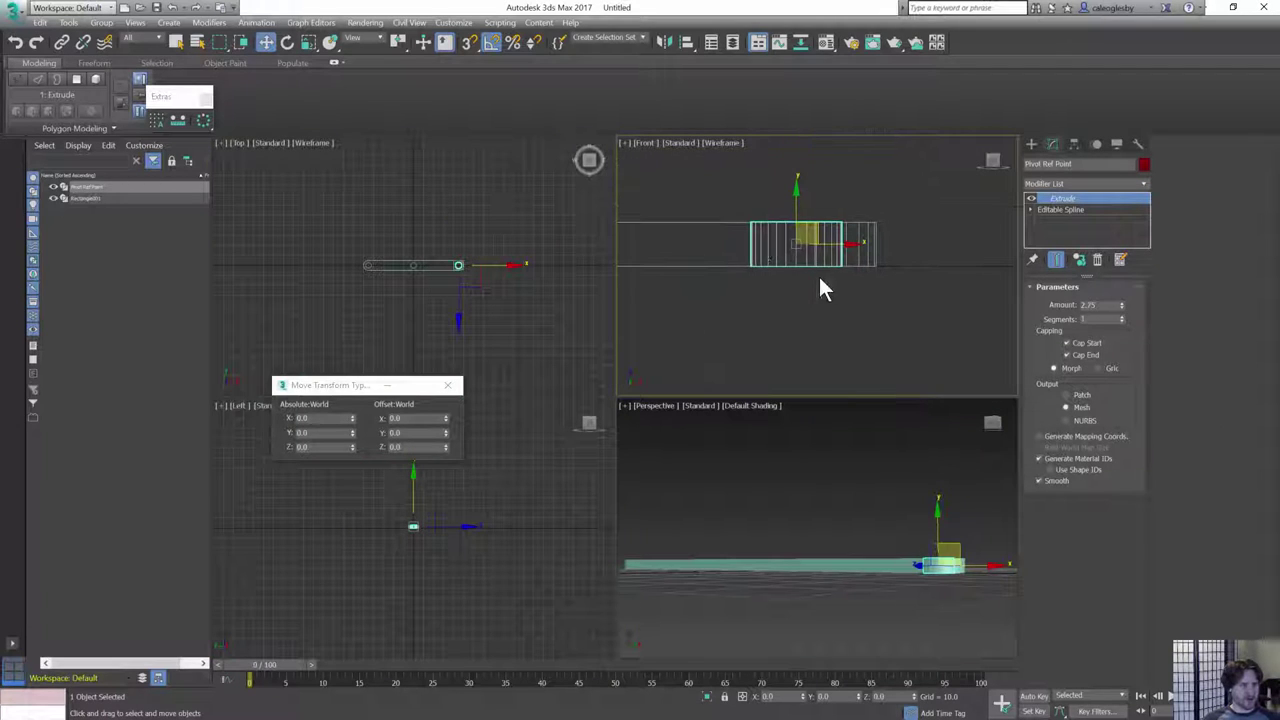
click(397, 42)
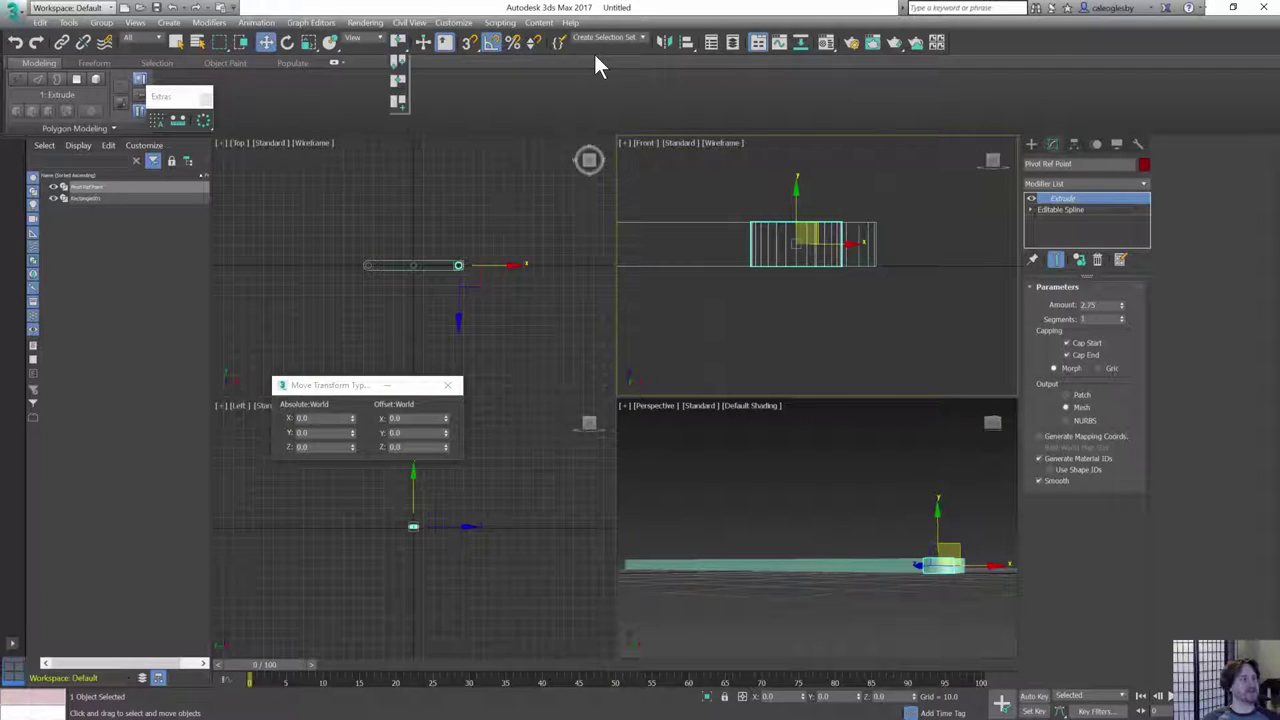
click(399, 60)
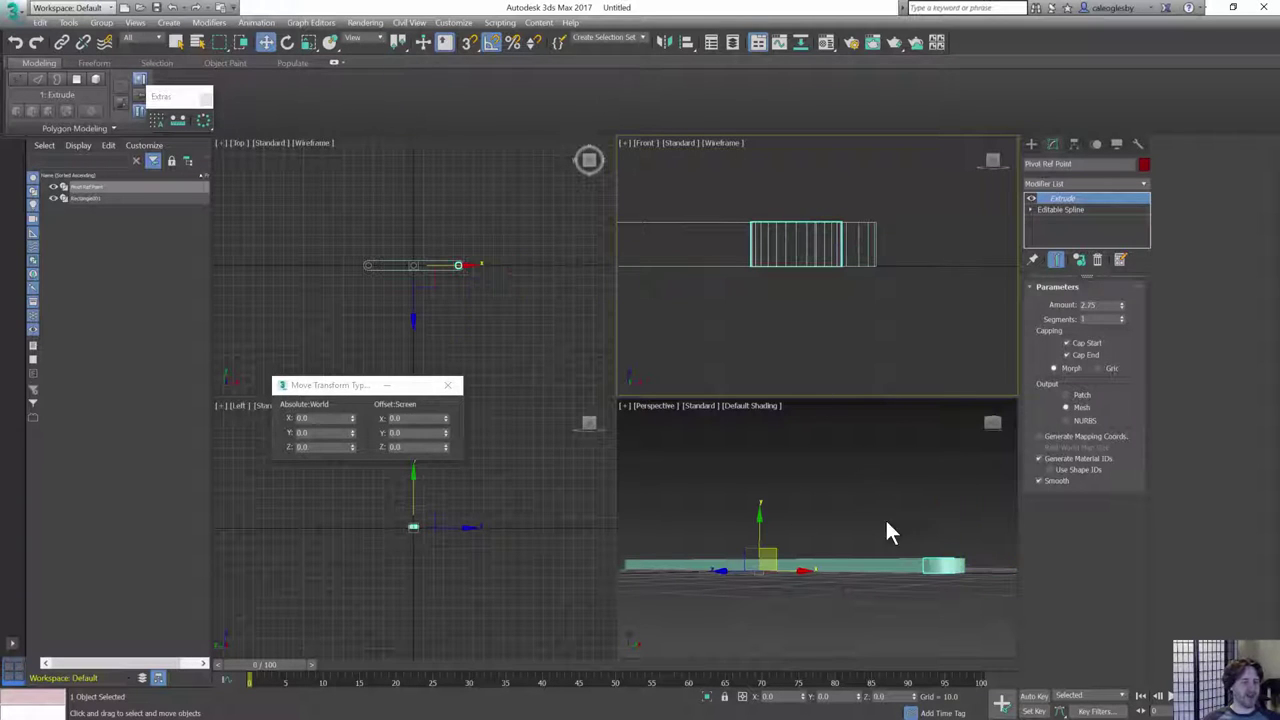
click(765, 555)
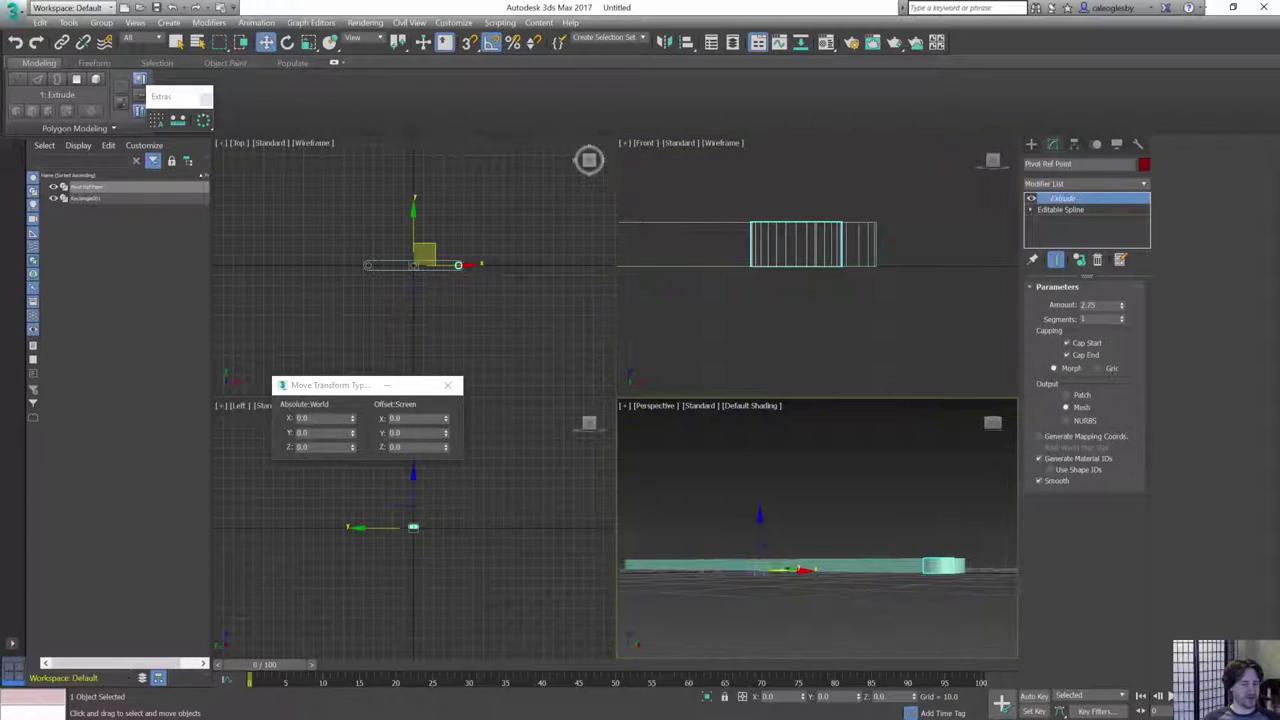
mouse_move(882, 540)
alt+middle_down()
mouse_move(857, 525)
mouse_move(860, 537)
alt+middle_up()
key(alt+w)
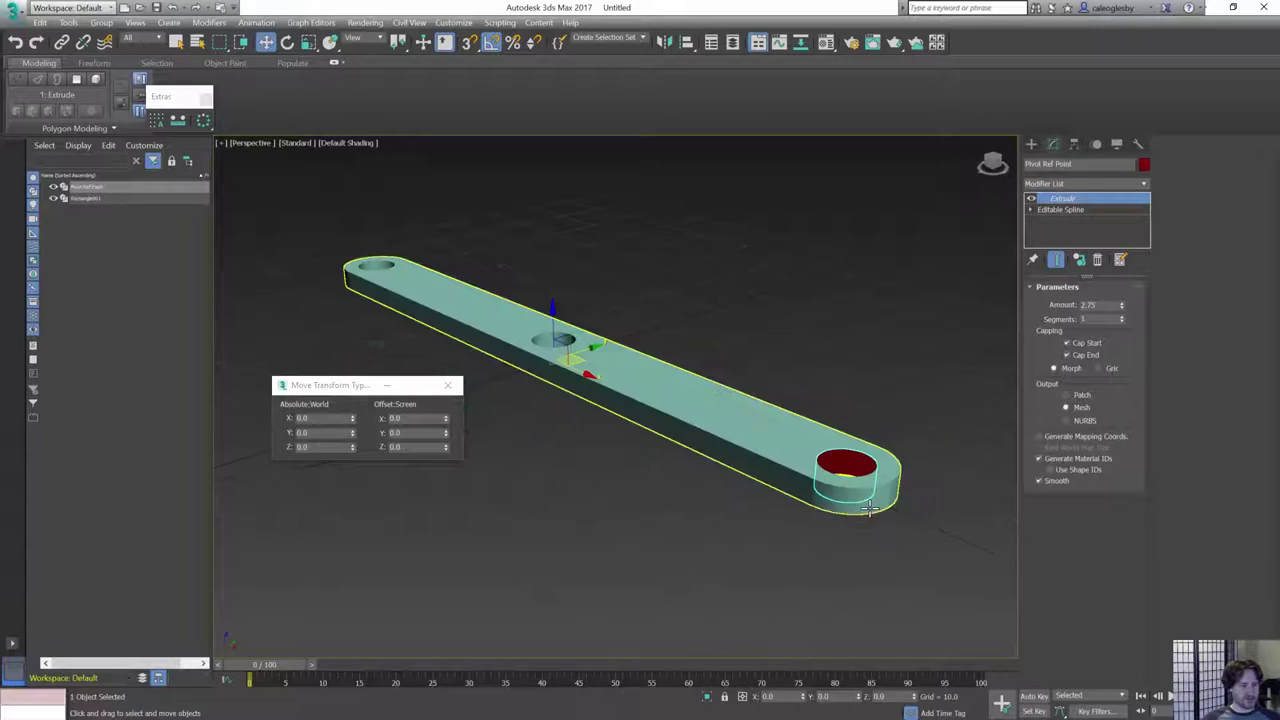
- Center Pivot Ref Point's pivot on the object, affecting the pivot only
alt+middle_drag(592, 384, 657, 434)
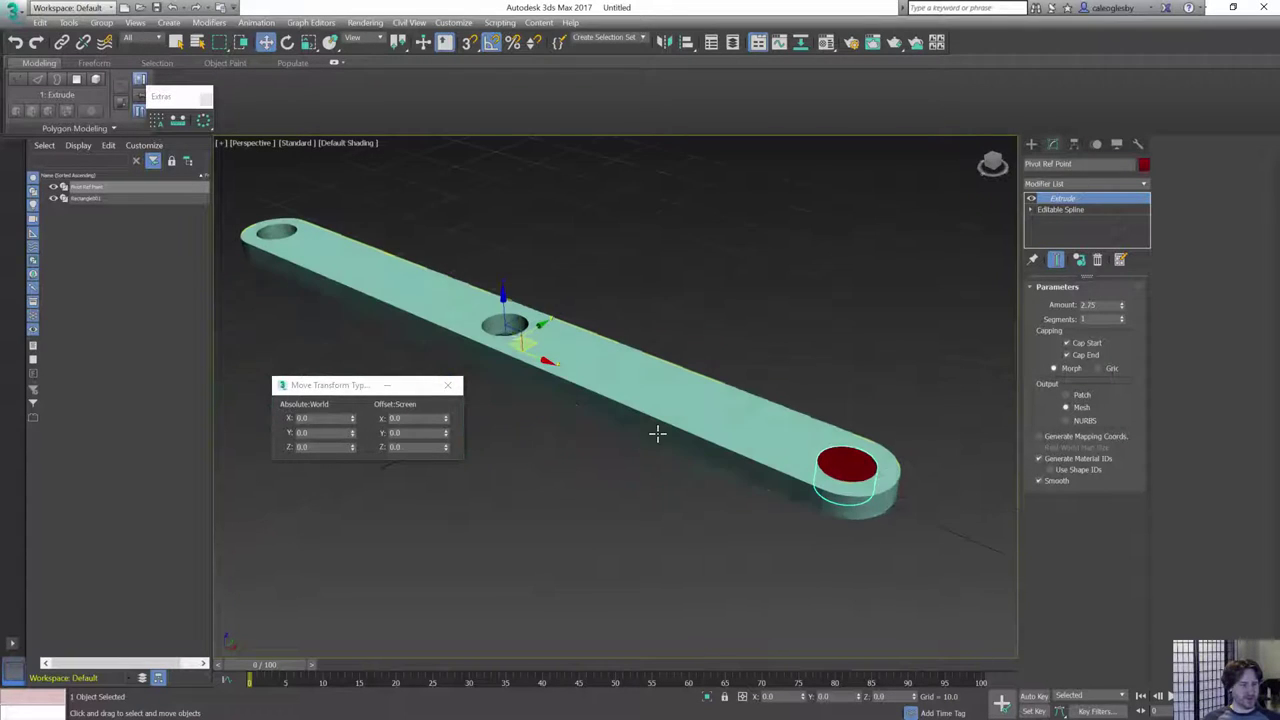
click(899, 391)
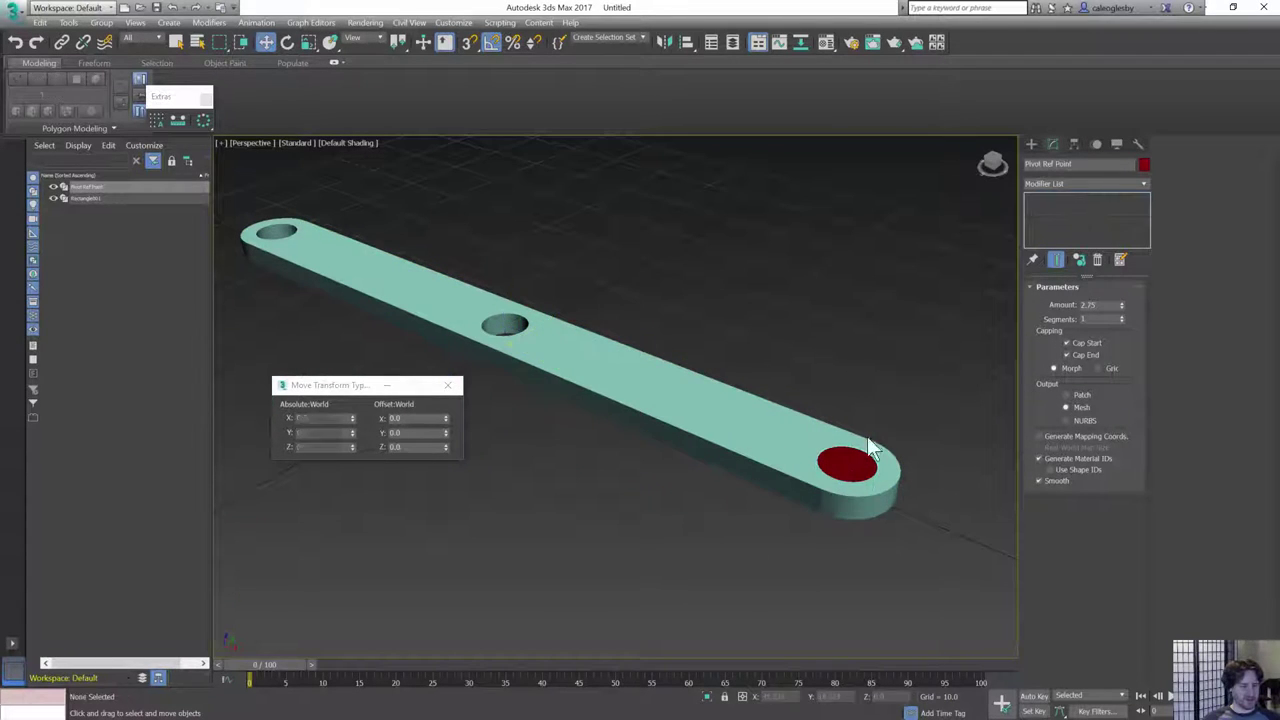
click(846, 450)
alt+middle_drag(844, 442, 1169, 591)
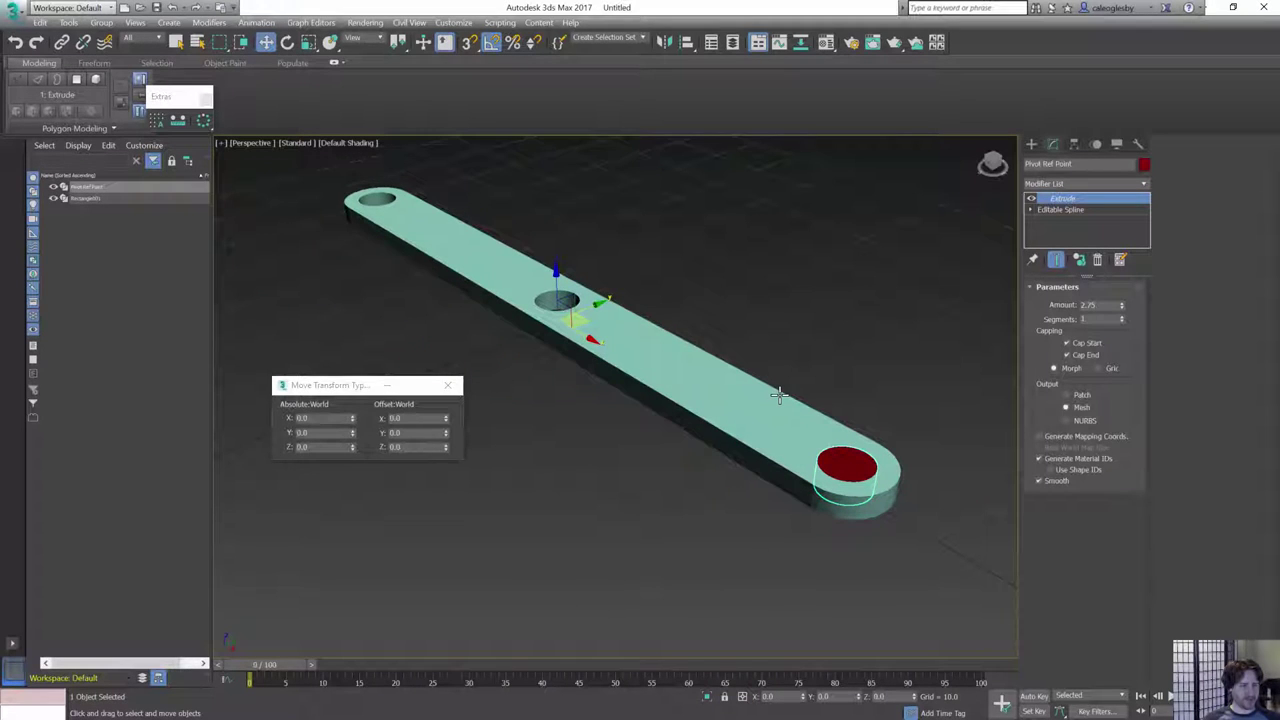
alt+middle_drag(705, 371, 617, 398)
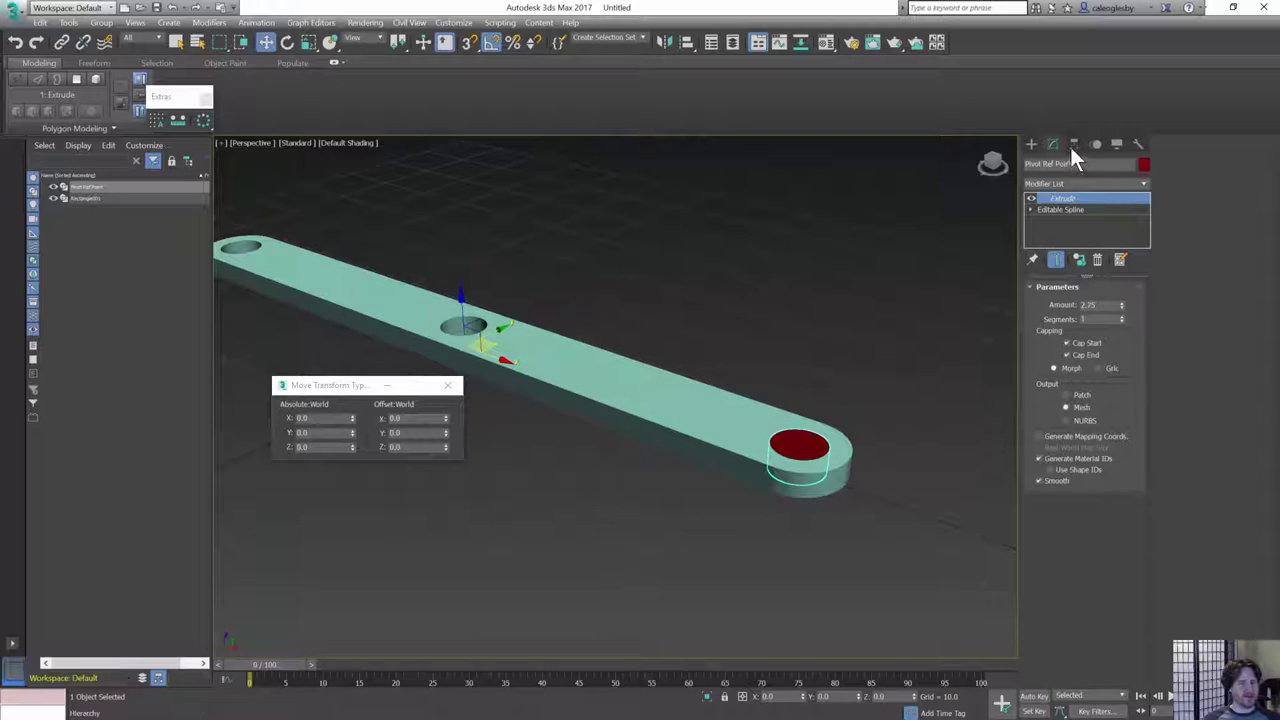
click(1074, 144)
click(1090, 230)
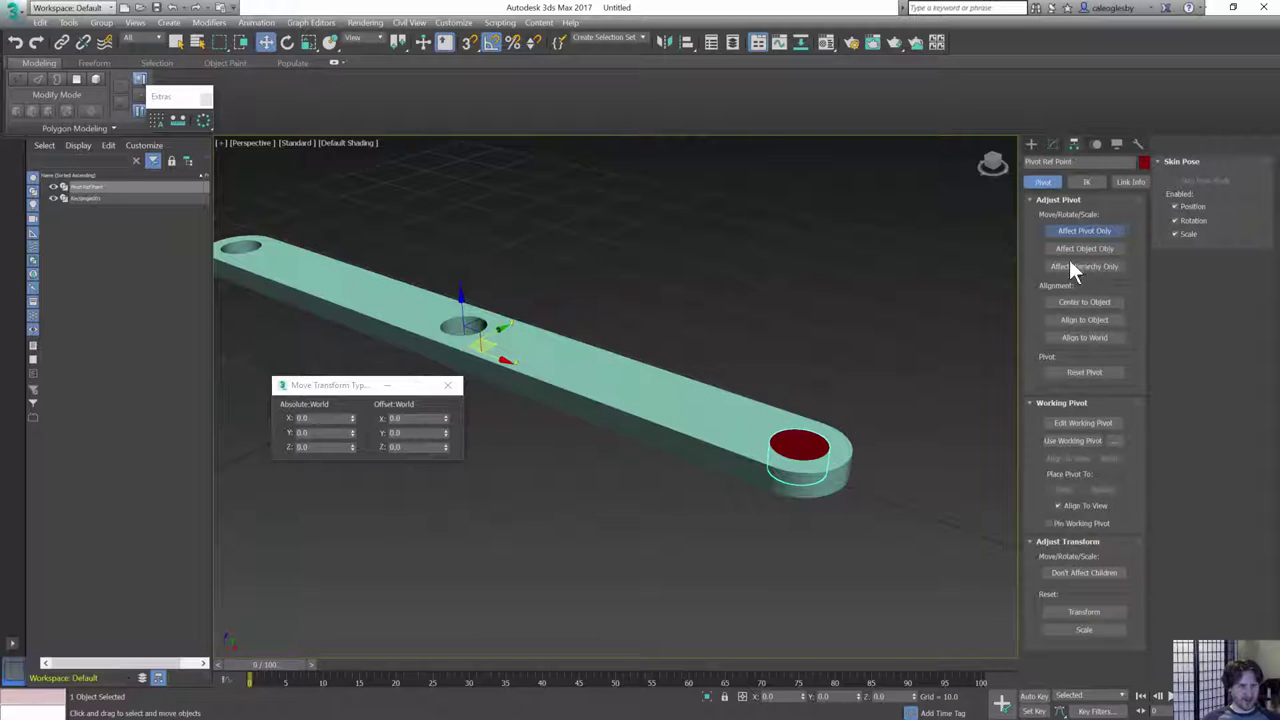
key(alt+a)
click(1102, 302)
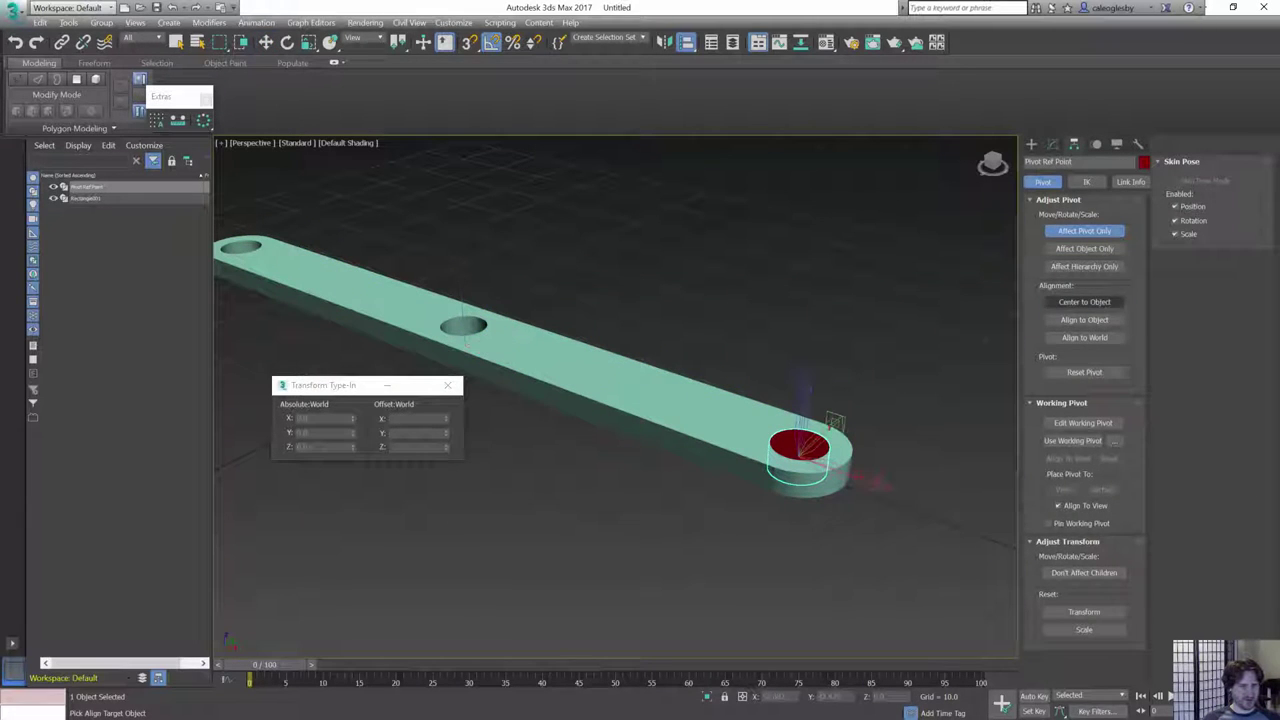
click(1102, 234)
alt+middle_drag(767, 433, 791, 403)
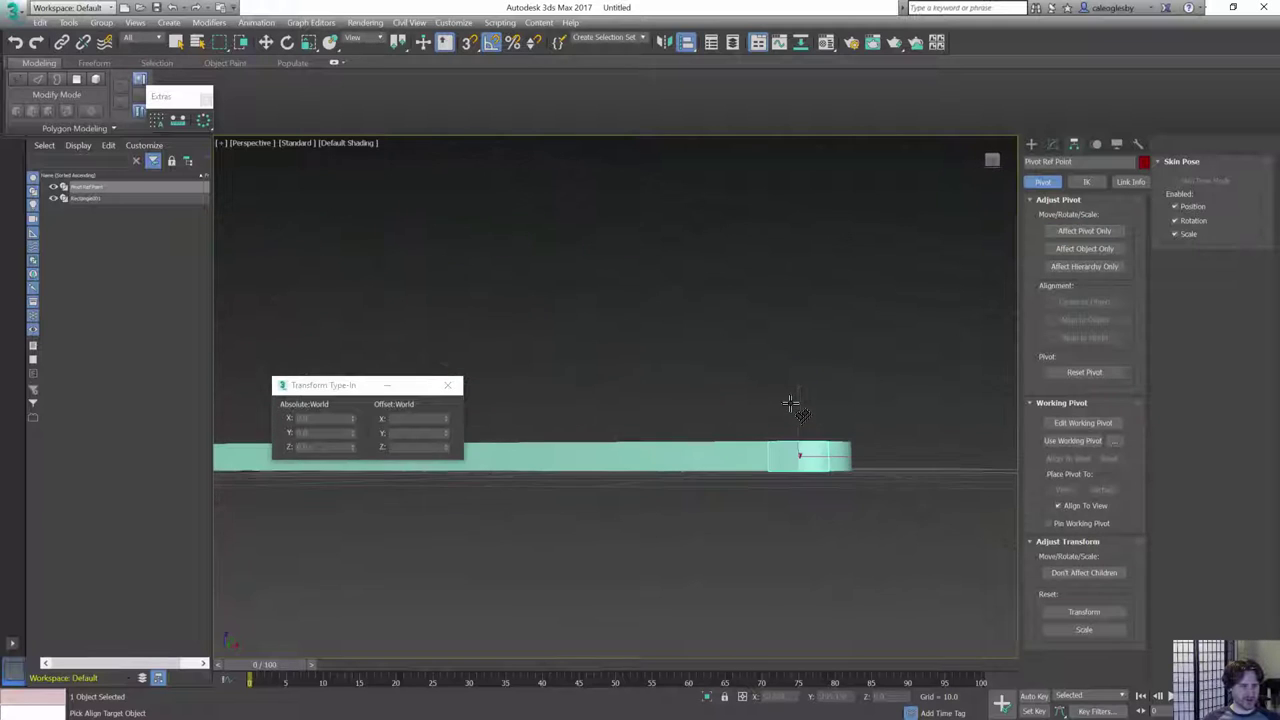
mouse_move(800, 454)
alt+middle_down()
mouse_move(819, 466)
mouse_move(788, 470)
alt+middle_up()
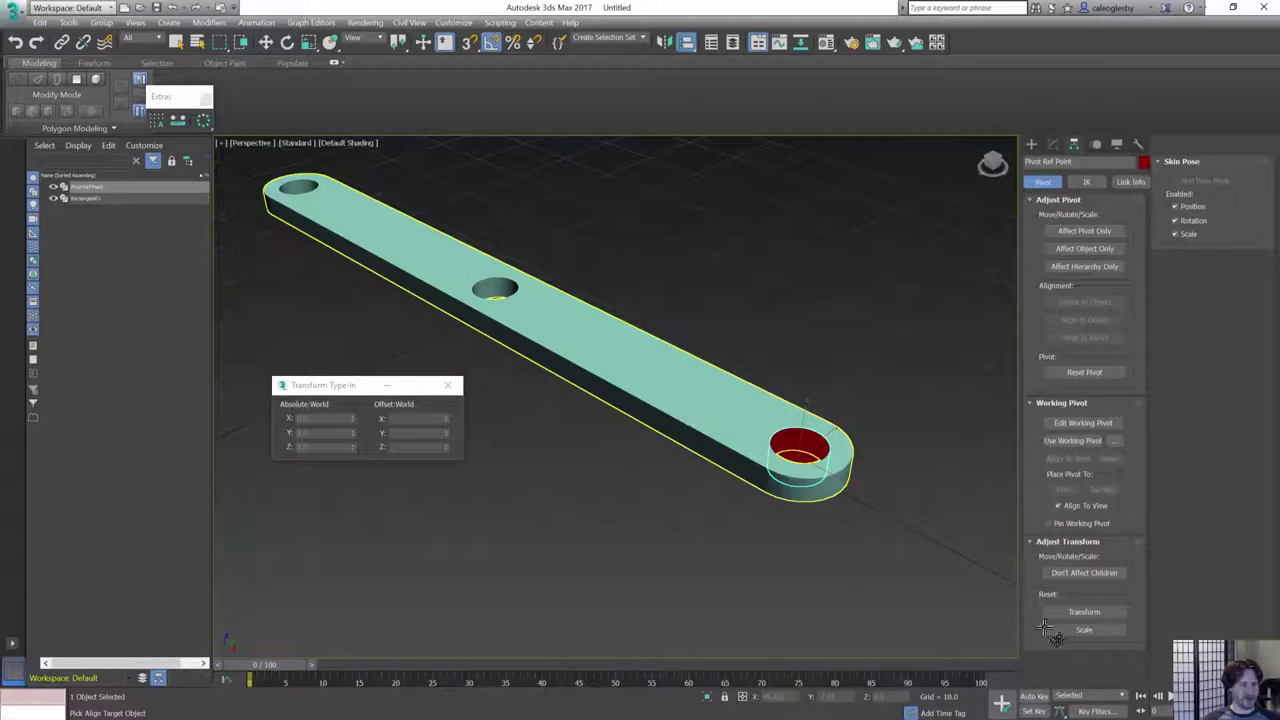
- Align only the link's pivot to Pivot Ref Point in X, Y and Z position, pivot point to pivot point
key(w)
click(640, 382)
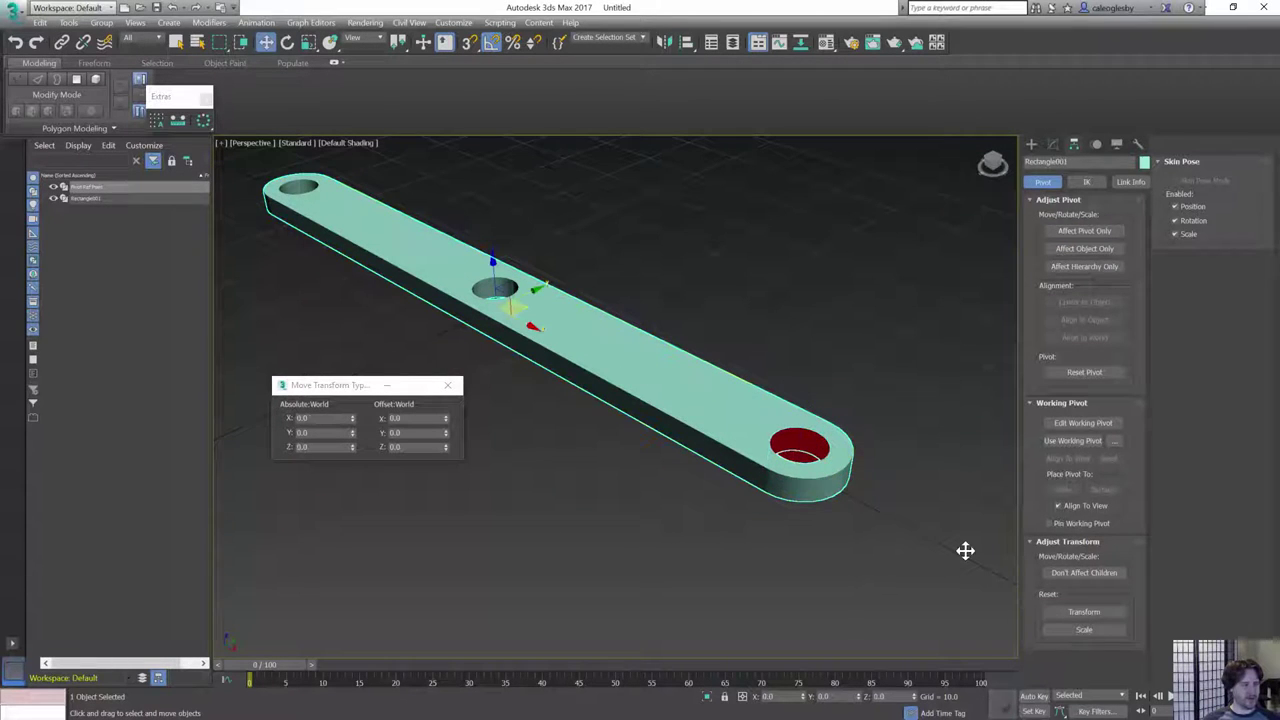
click(1084, 232)
key(alt+a)
click(804, 450)
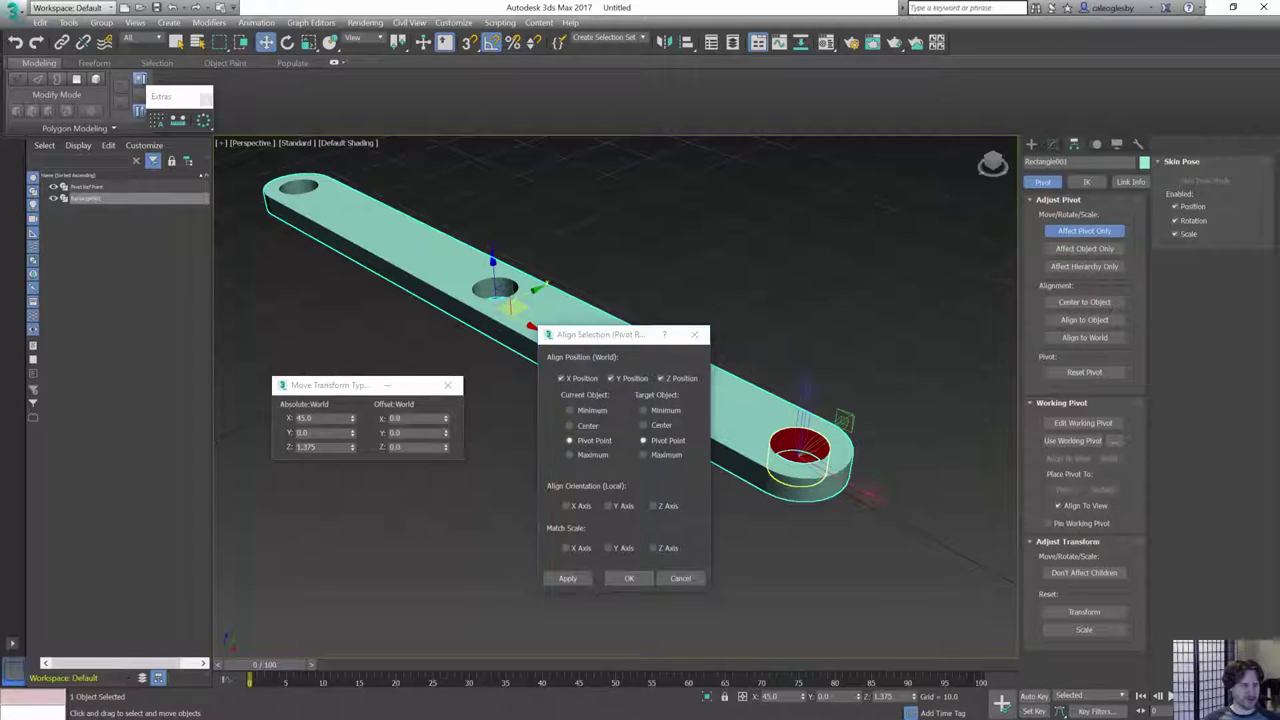
click(629, 578)
scroll(740, 400, up, 1)
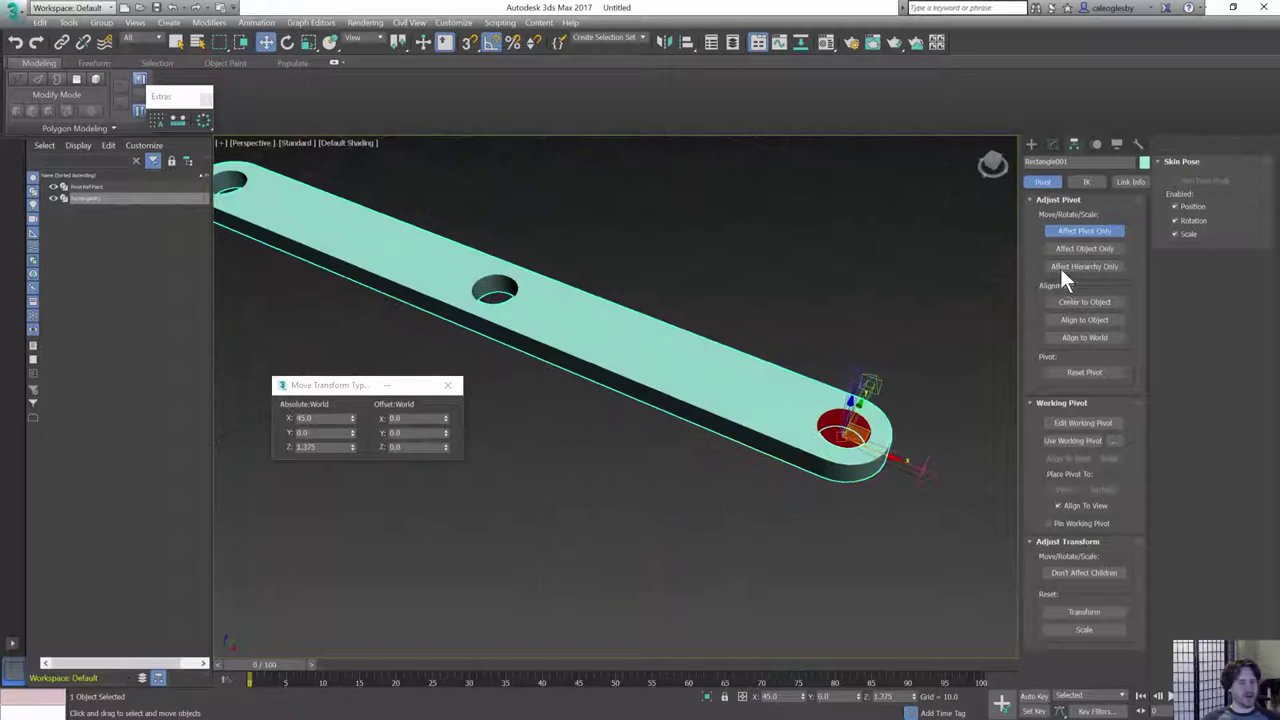
click(1084, 232)
scroll(731, 386, down, 4)
alt+middle_drag(749, 394, 743, 364)
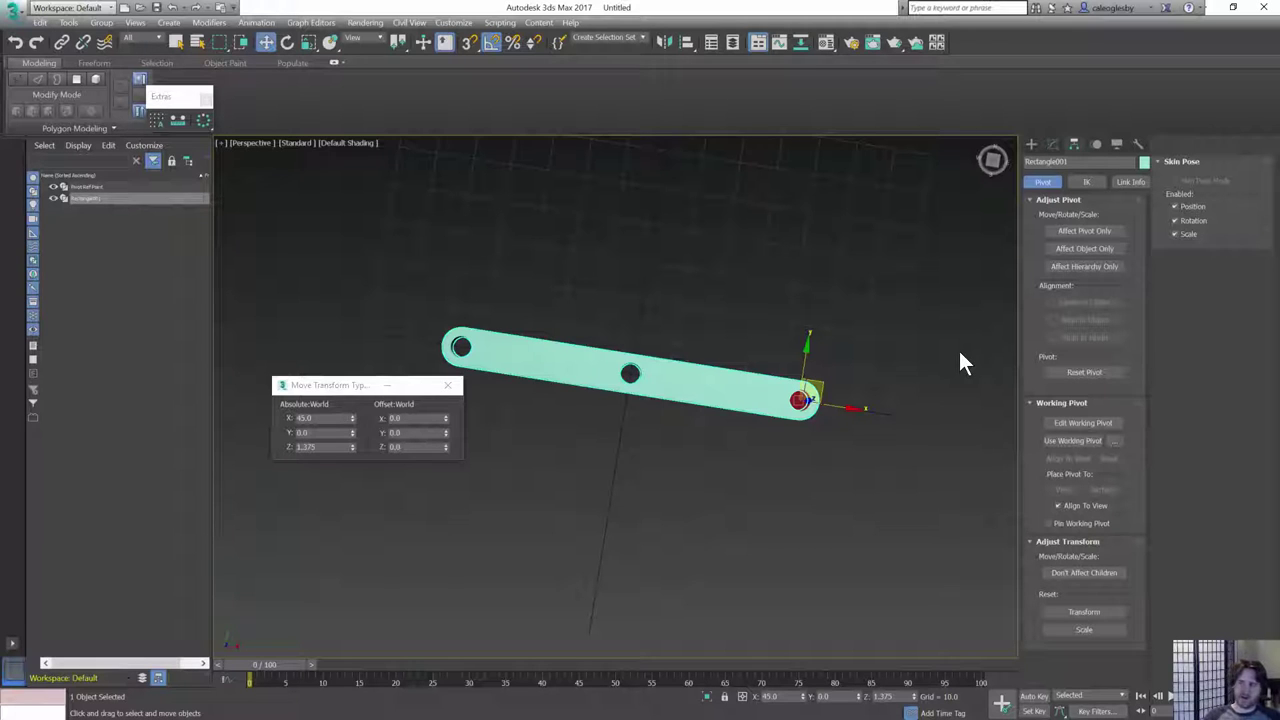
- Switch to Chrome to examine the cuckoo clock post and the extending arm reference images, and return to 3ds Max
key(alt+Tab)
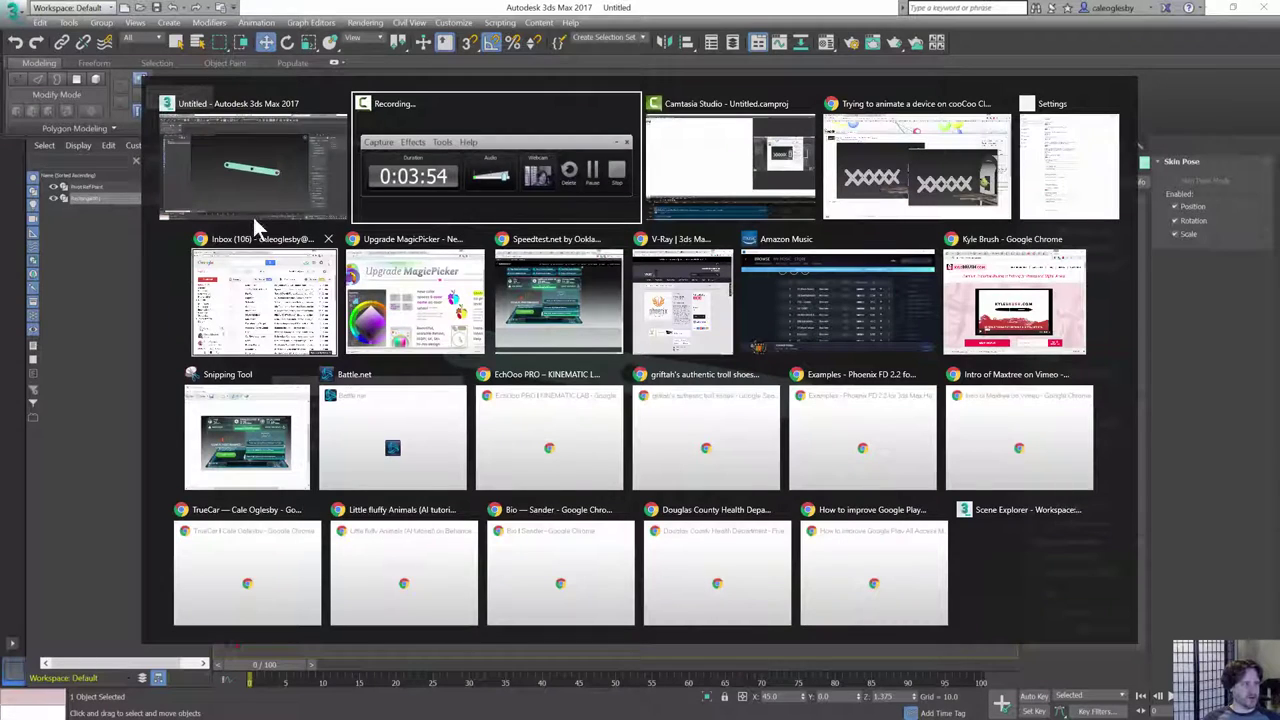
click(955, 174)
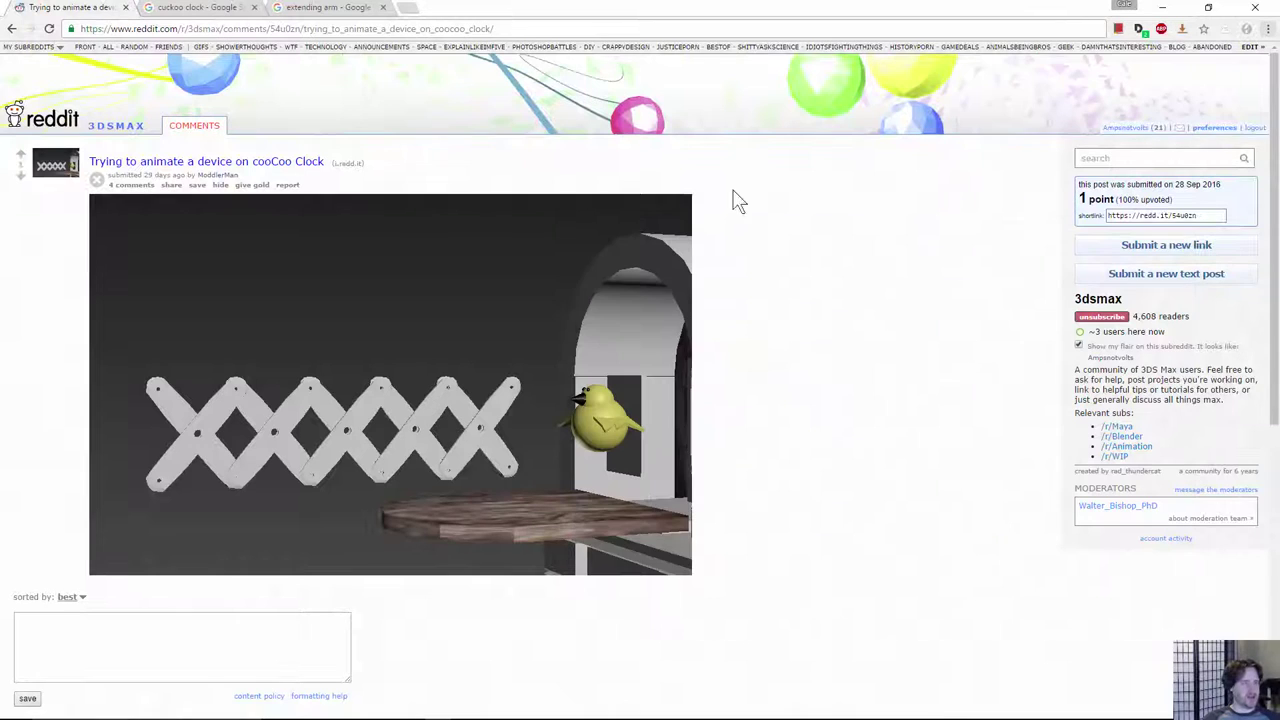
click(290, 8)
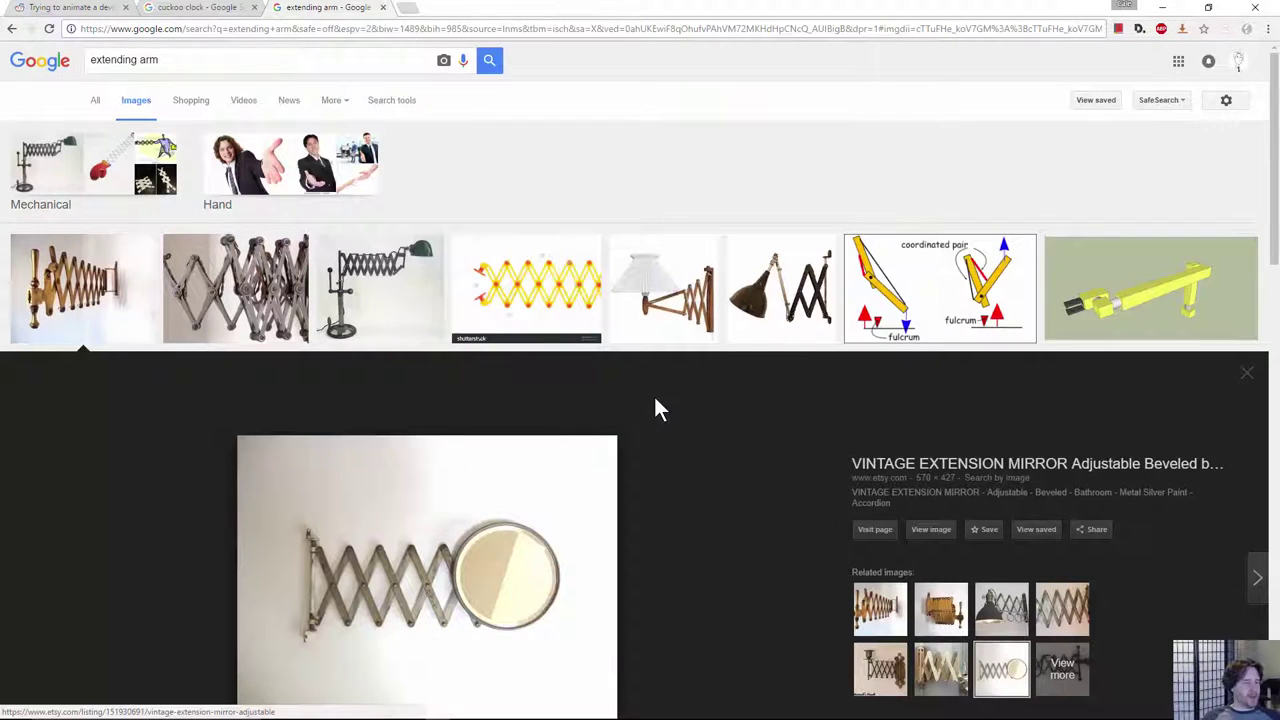
scroll(655, 393, down, 1)
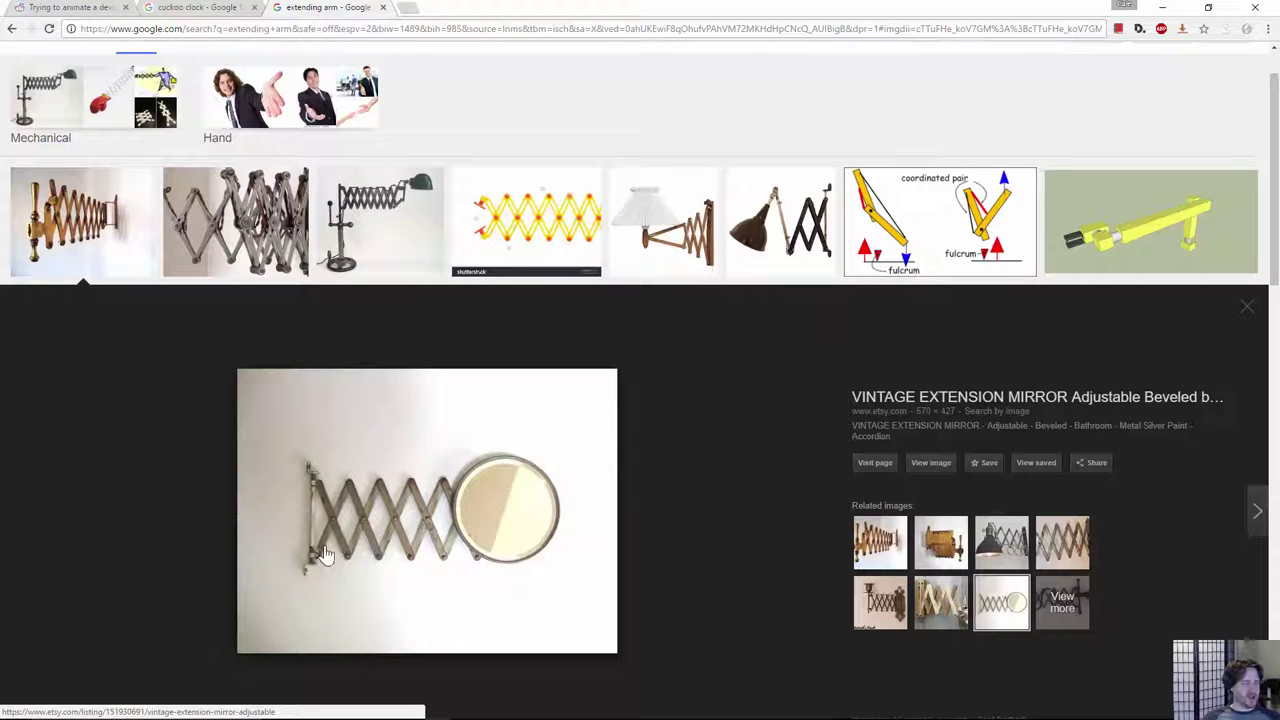
key(alt+Tab)
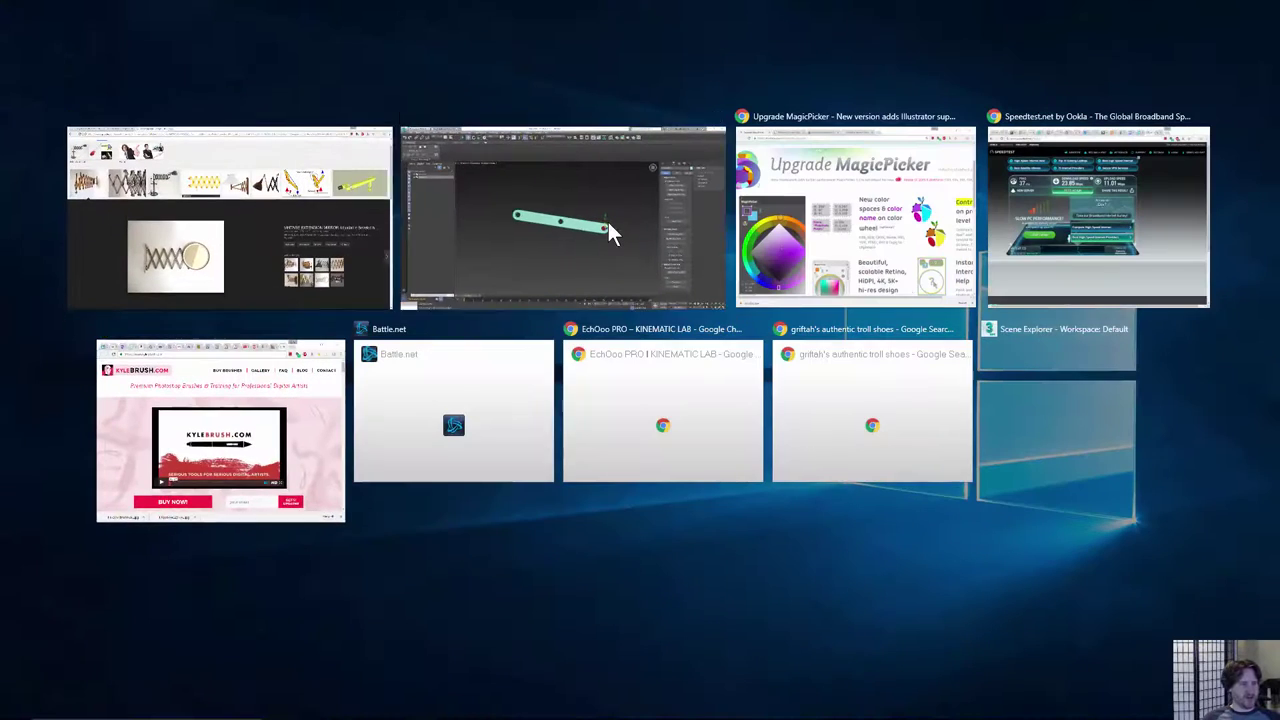
click(608, 222)
- Clone the link as a copy named Half Arm
click(805, 458)
click(741, 367)
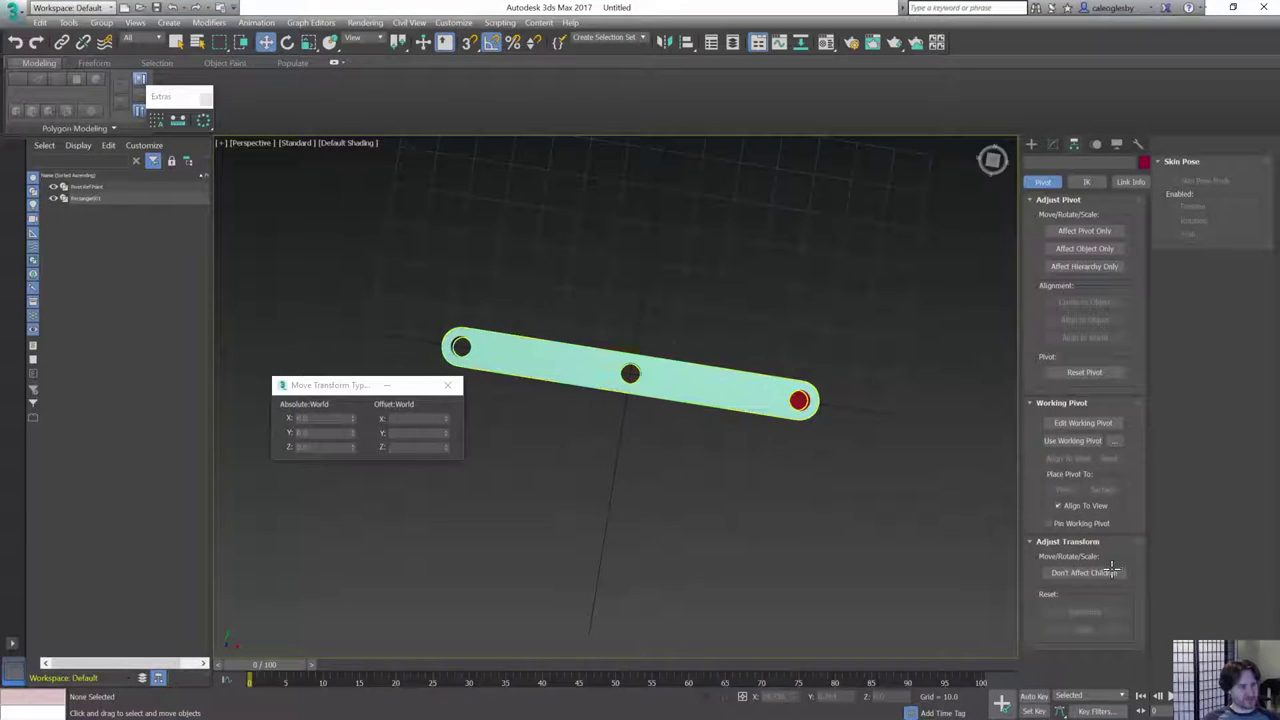
drag(781, 365, 750, 348)
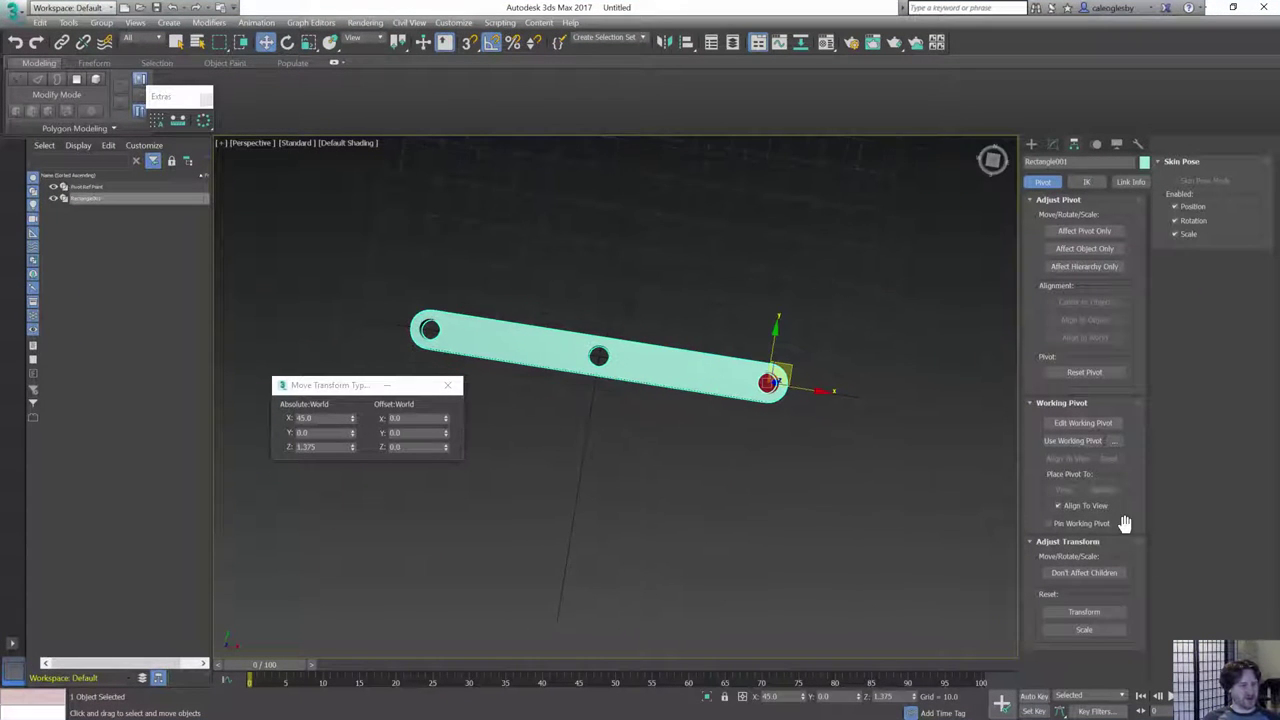
key(ctrl+v)
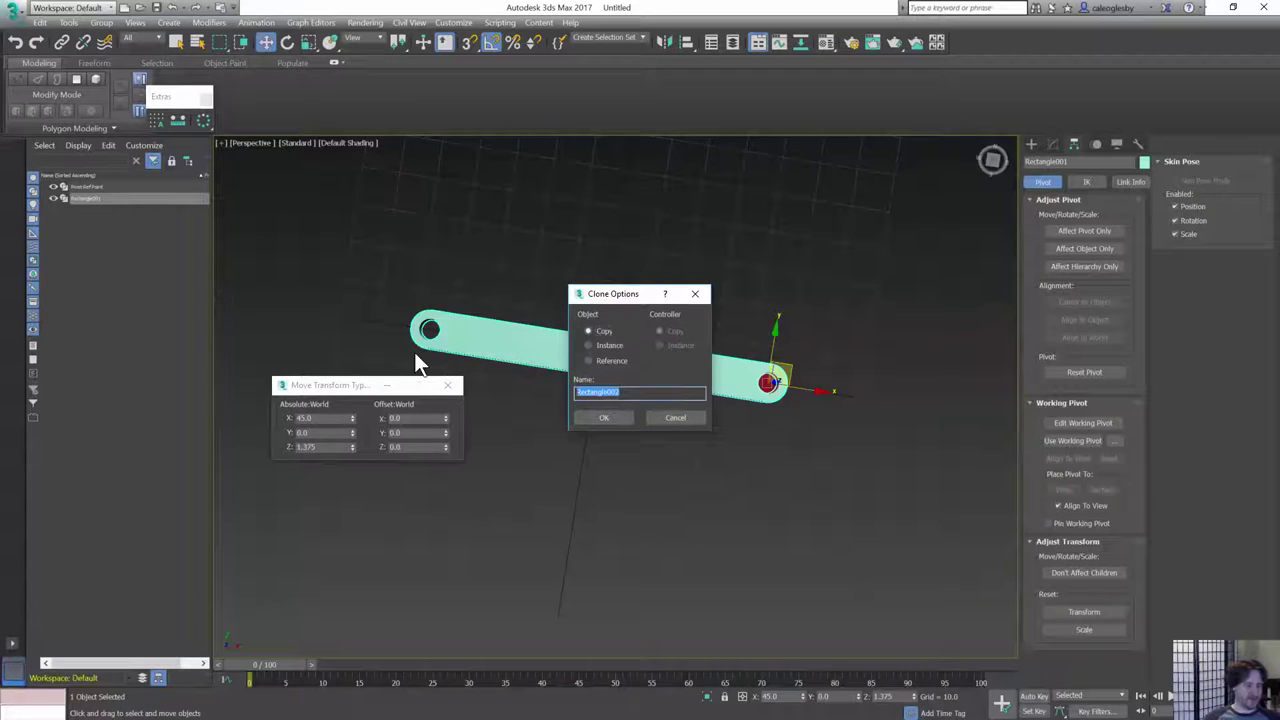
text(Half Arm)
key(Return)
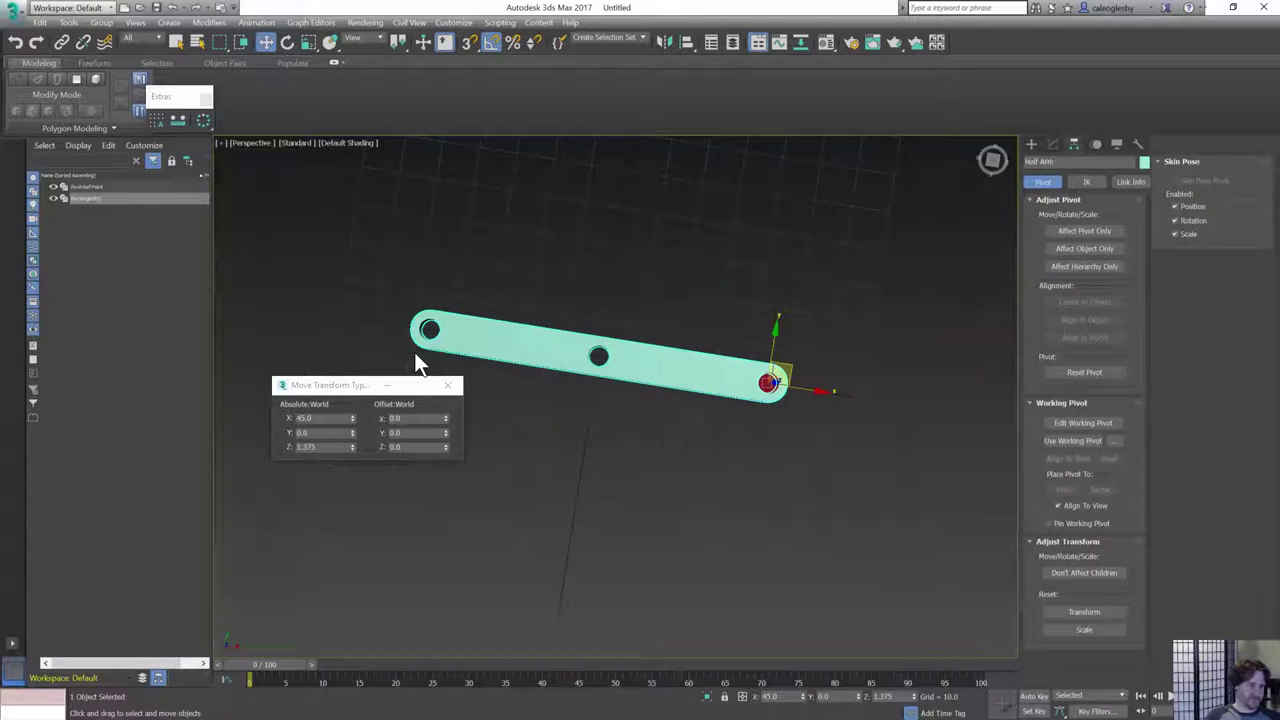
- Isolate Half Arm and delete the circular hole spline at the end opposite its pivot from its editable spline
key(alt+q)
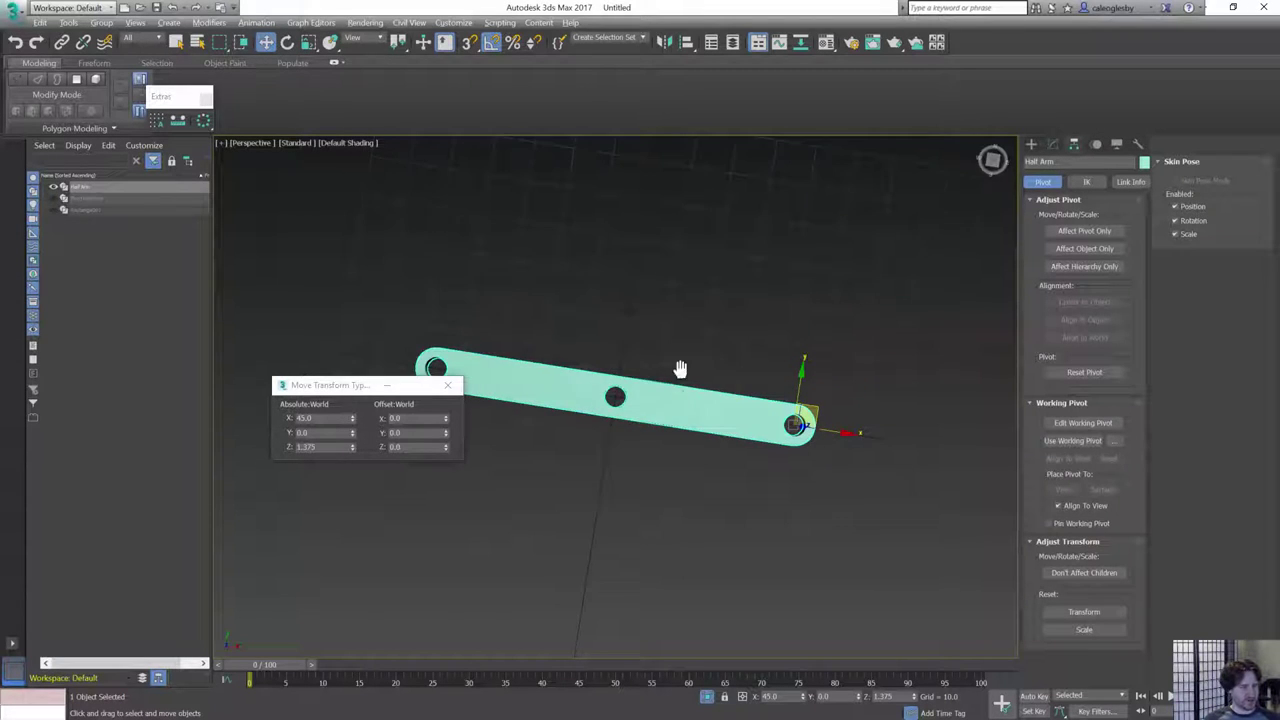
middle_drag(680, 370, 777, 350)
scroll(707, 352, up, 3)
middle_drag(590, 347, 696, 346)
click(1053, 146)
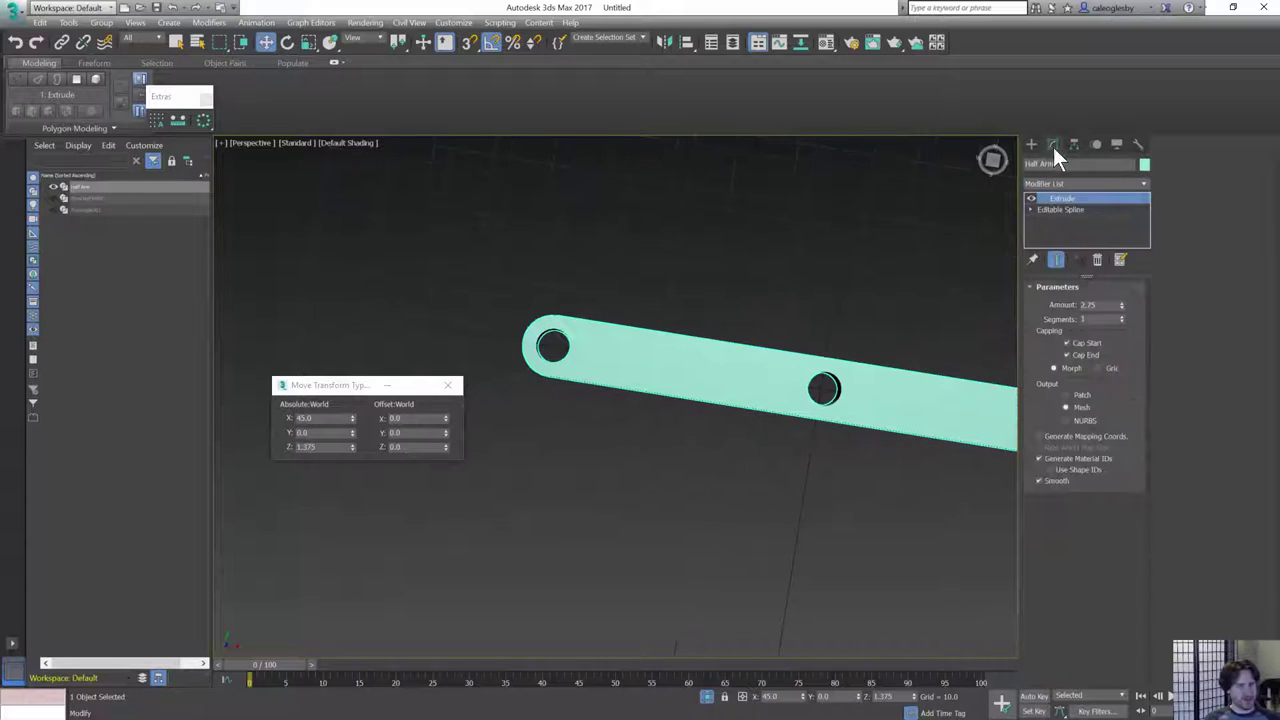
click(1061, 210)
key(1)
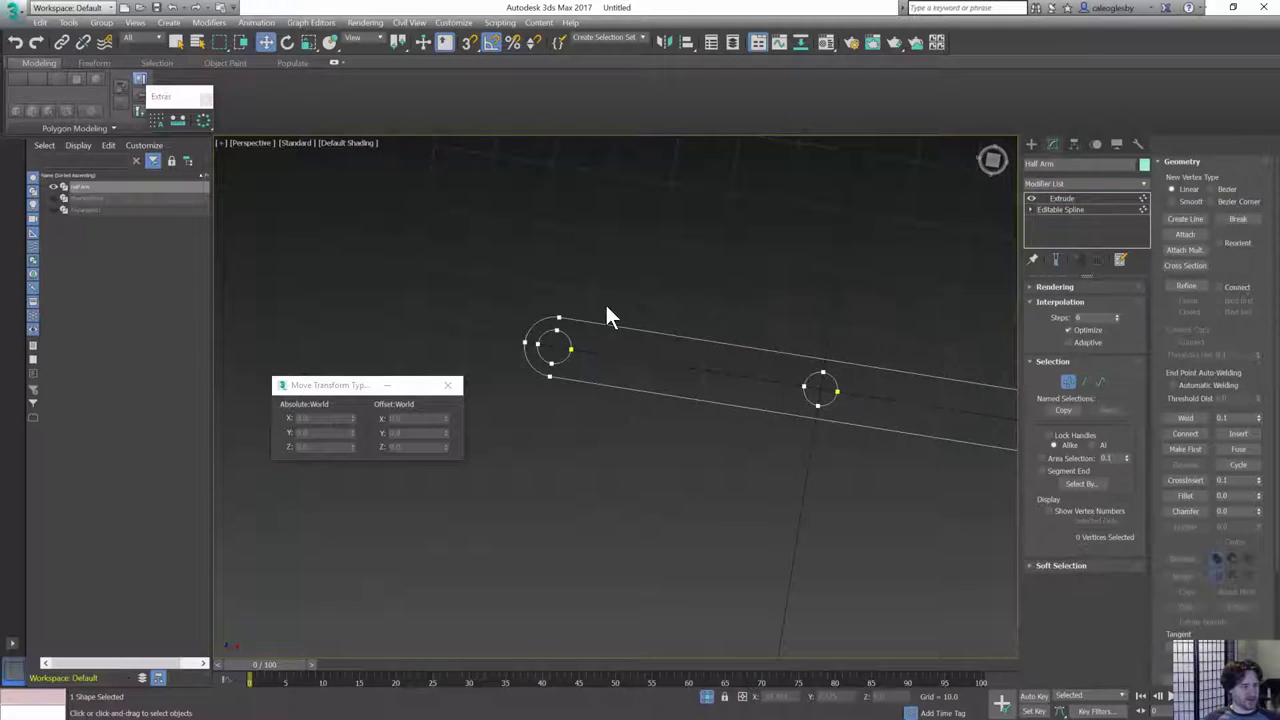
key(3)
click(574, 341)
- Move the three rounded-end vertices of Half Arm's outline along X until they wrap concentrically around the middle hole
key(1)
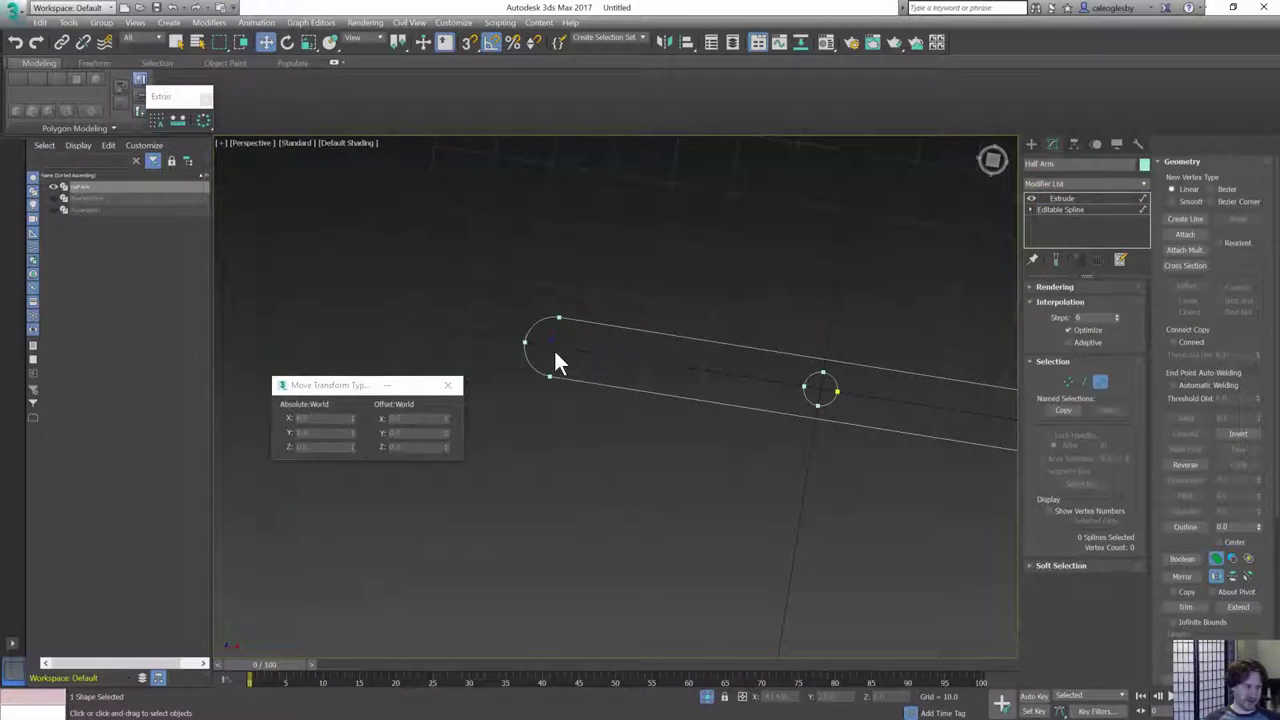
drag(641, 285, 505, 401)
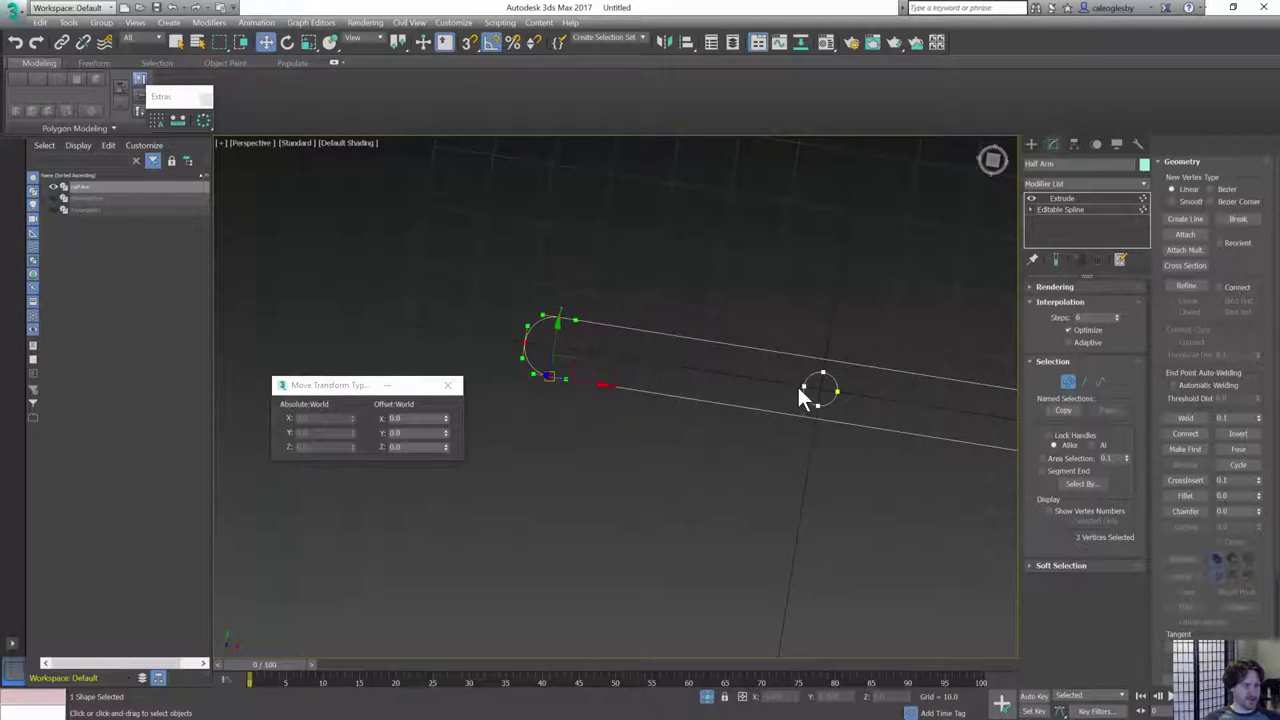
drag(588, 383, 852, 443)
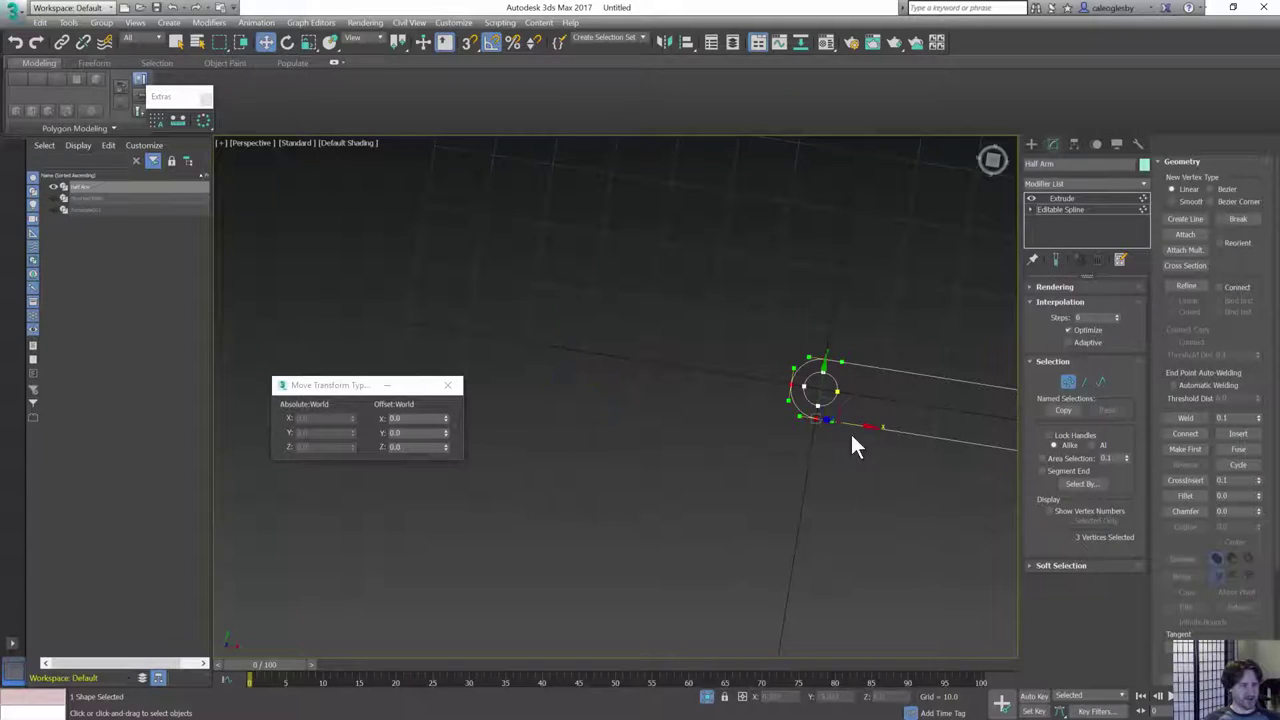
key(alt+w)
scroll(490, 290, up, 3)
scroll(335, 243, up, 3)
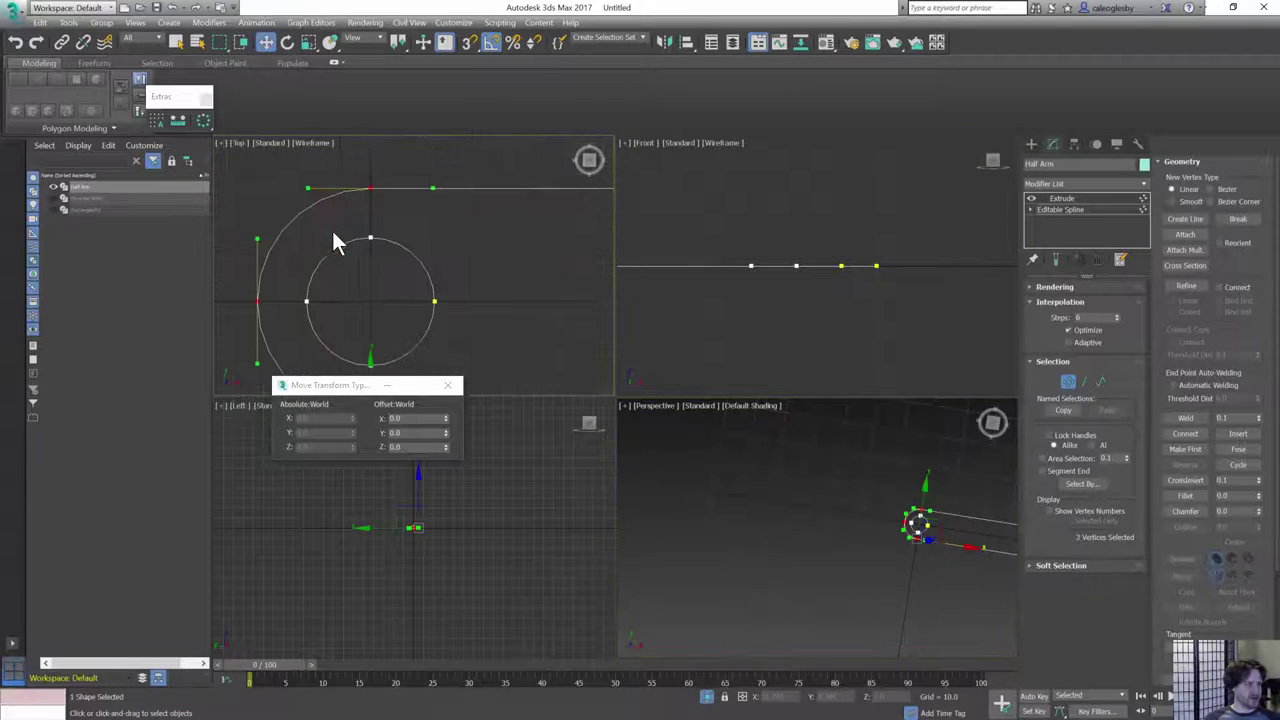
click(1067, 383)
key(alt+w)
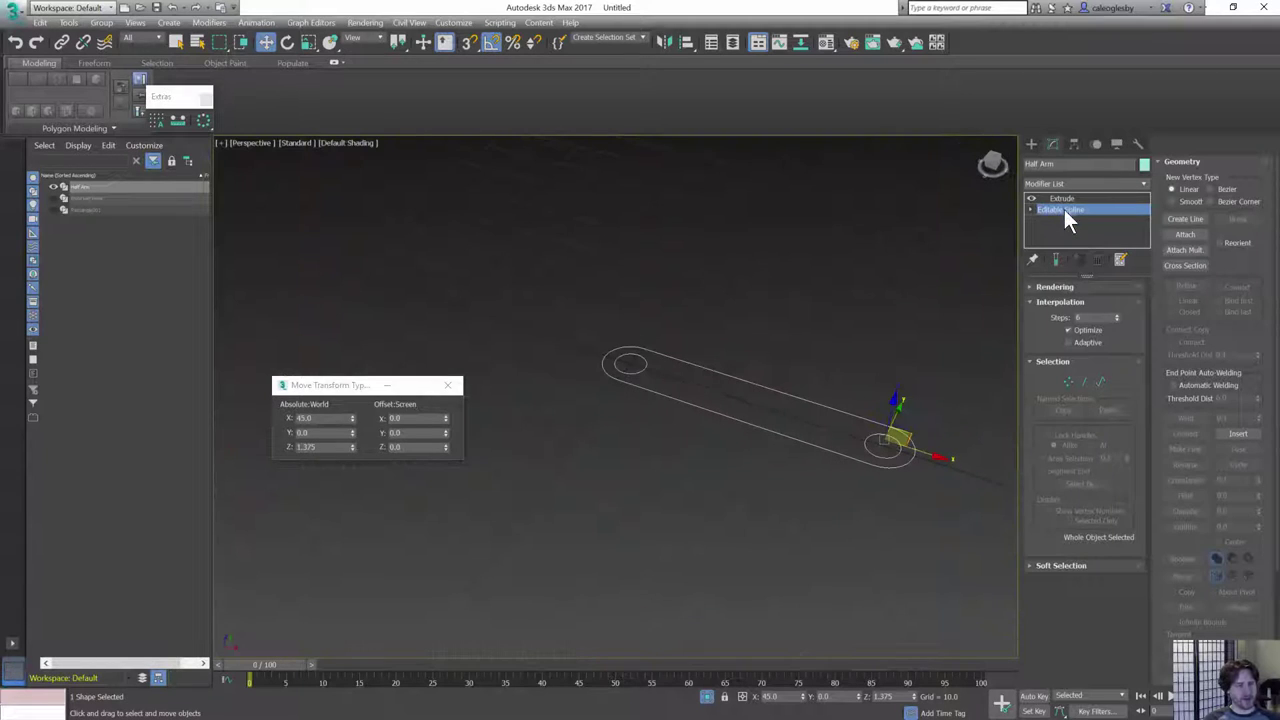
- Return Half Arm to its Extrude level and end isolation so all objects are shown
click(1062, 198)
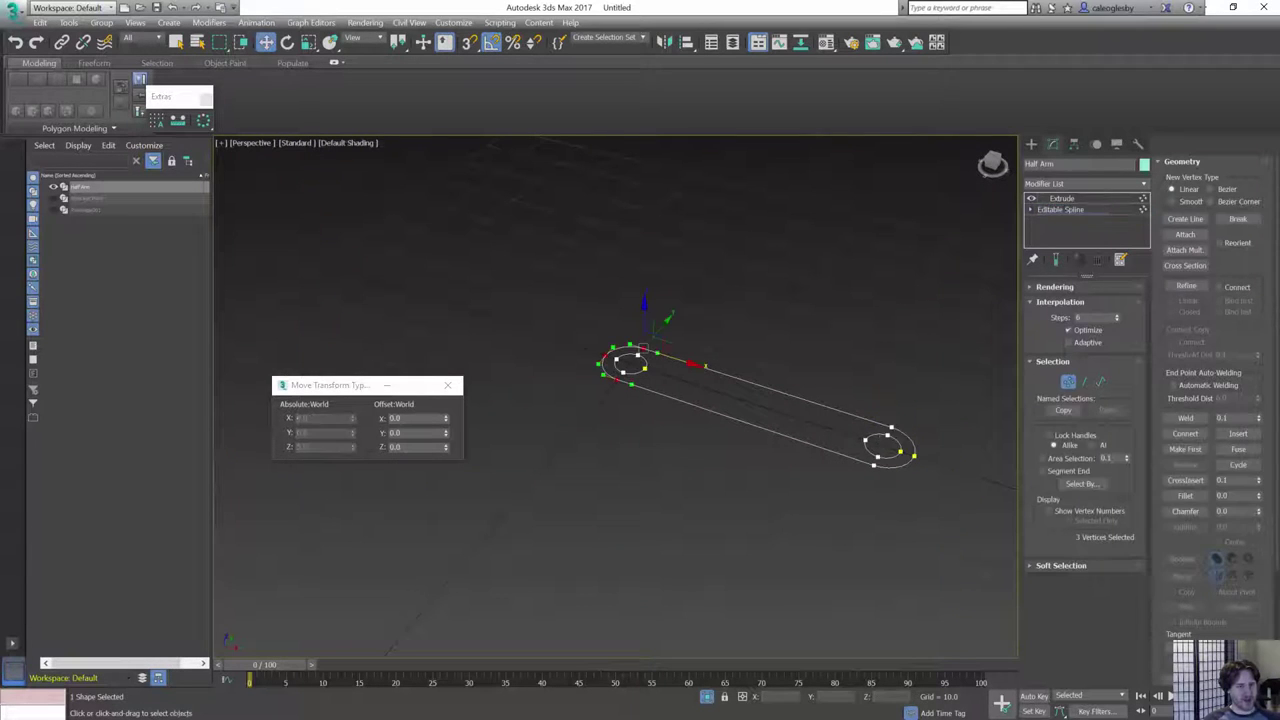
click(707, 696)
alt+middle_drag(667, 425, 649, 337)
click(793, 380)
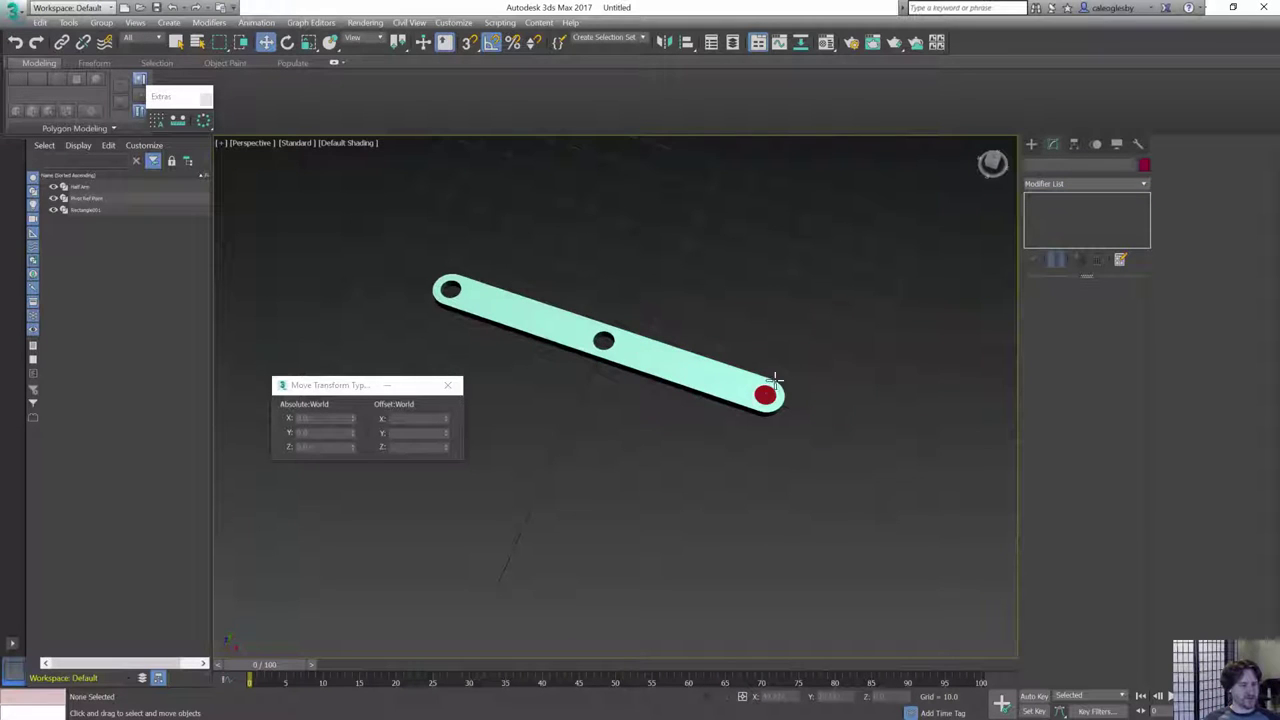
- Select all three objects and save the scene as CuckooMechanoids
drag(833, 291, 737, 448)
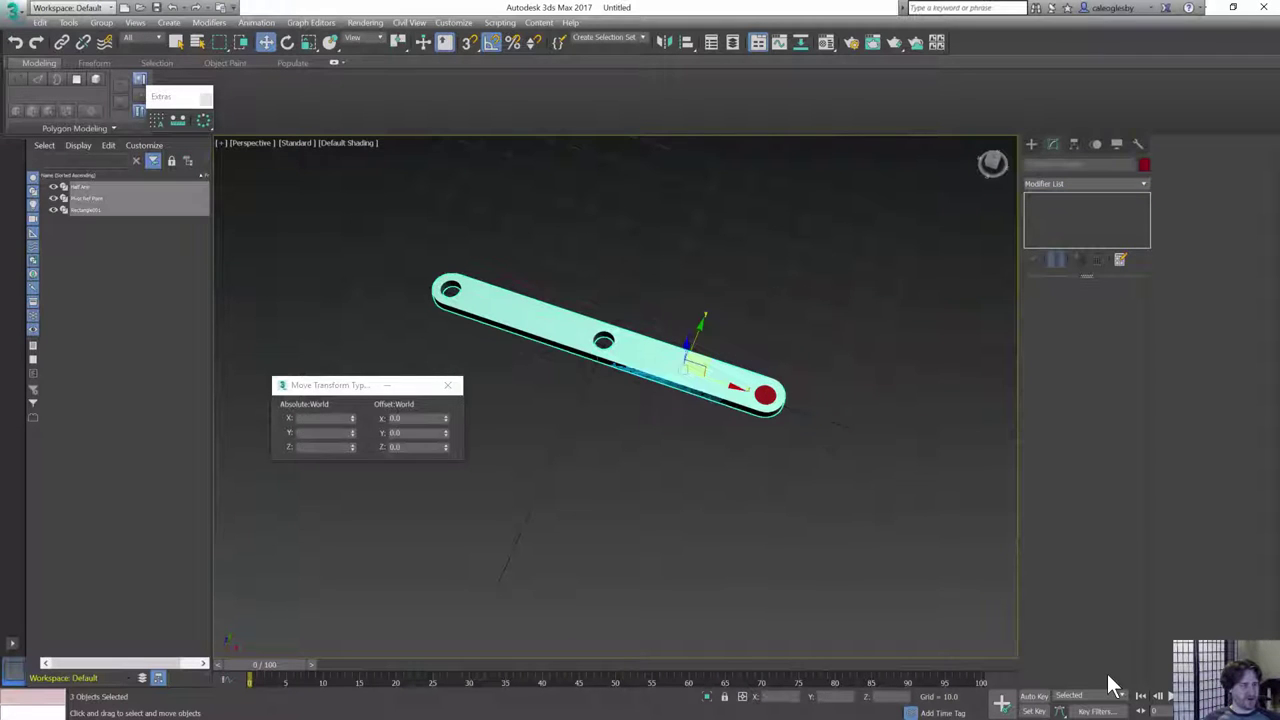
key(ctrl+s)
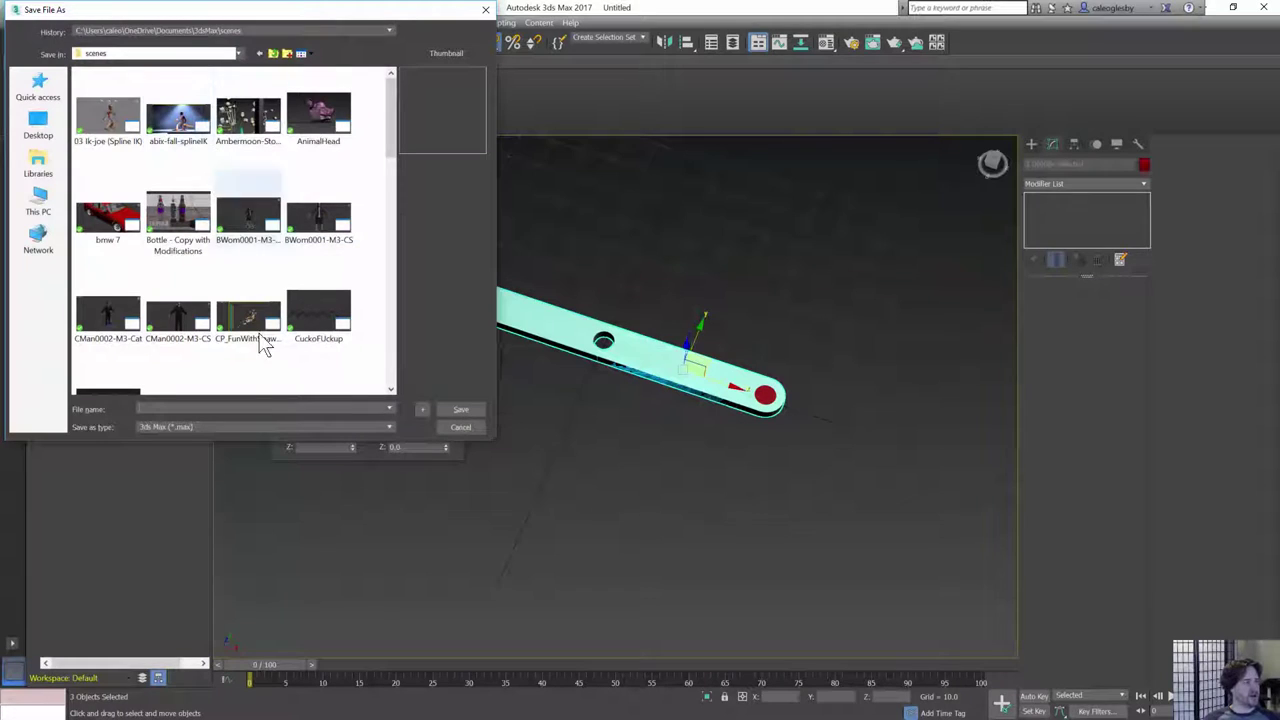
text(Cu)
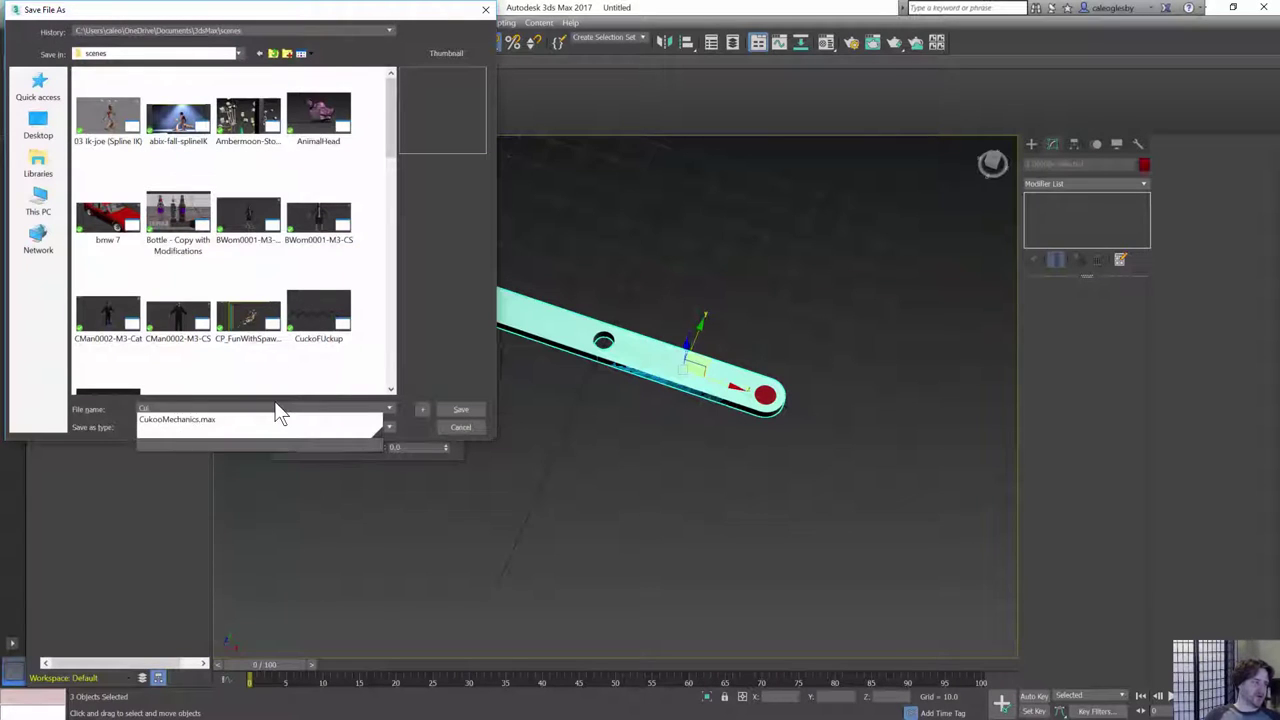
text(ckoo)
text(Me)
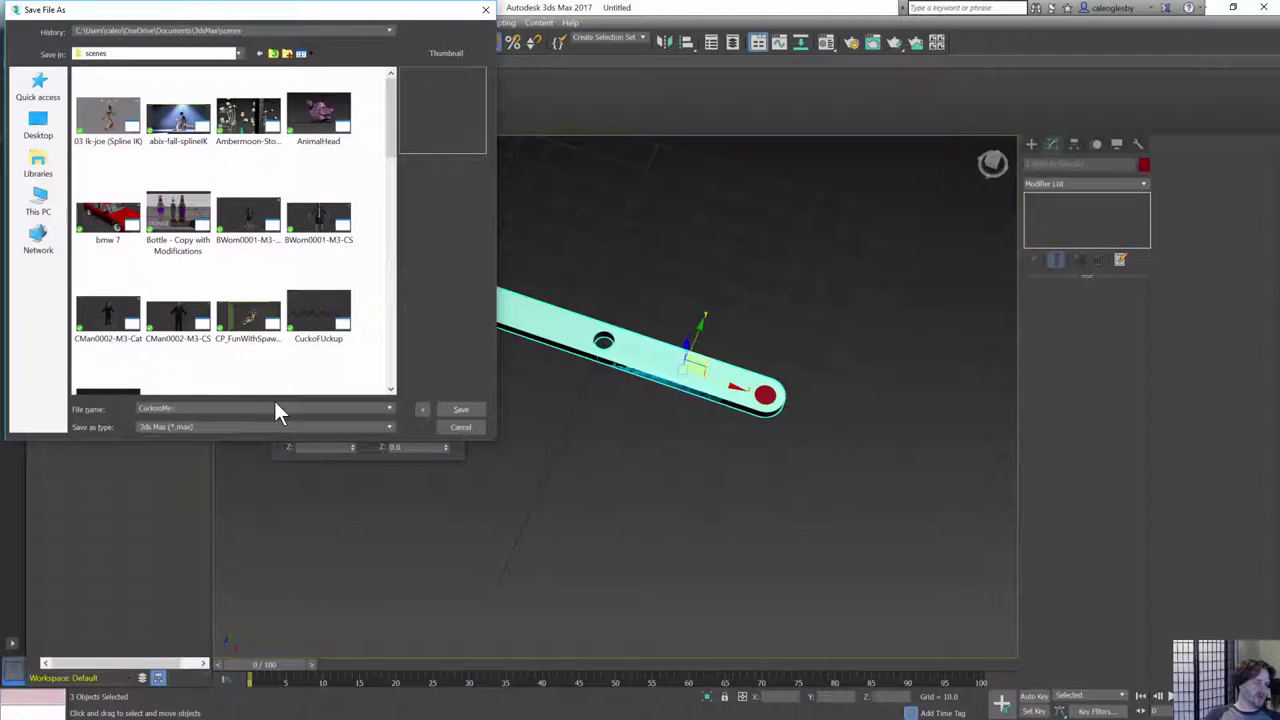
text(chanoids)
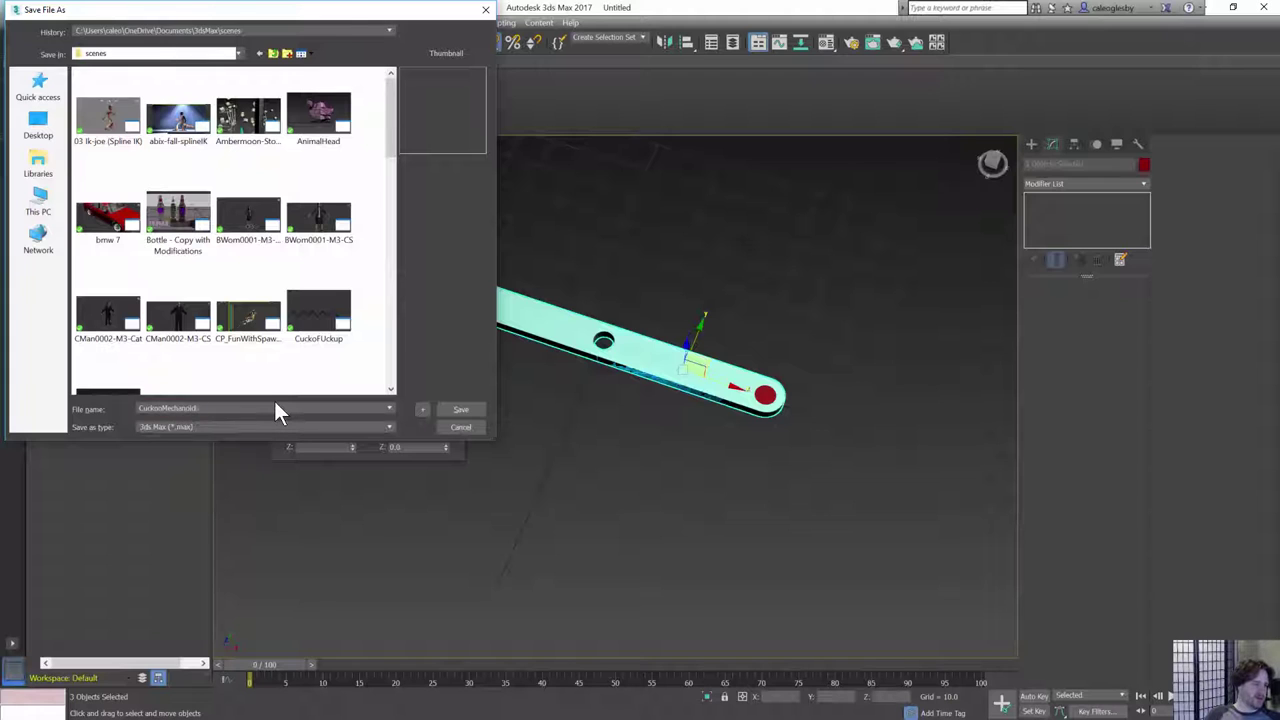
key(Return)
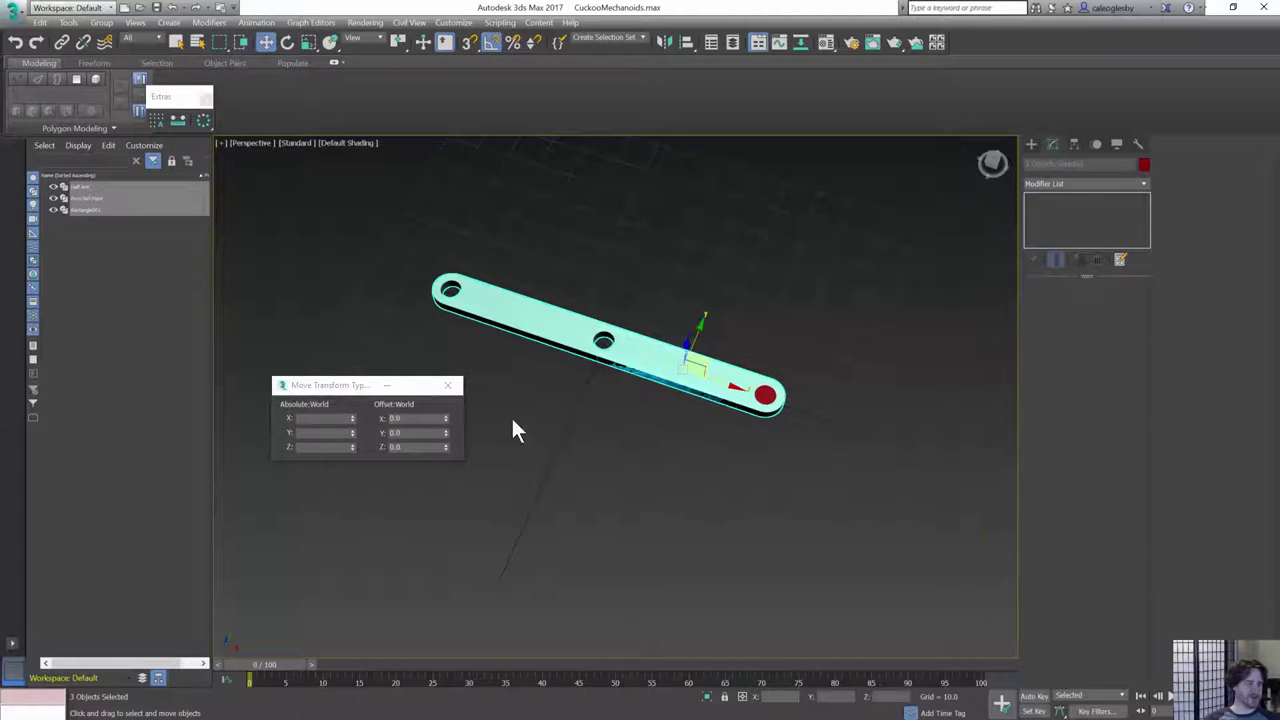
- Examine the overlapping parts by selecting the full-length link, Half Arm and Pivot Ref Point individually and together
drag(356, 388, 287, 520)
click(981, 617)
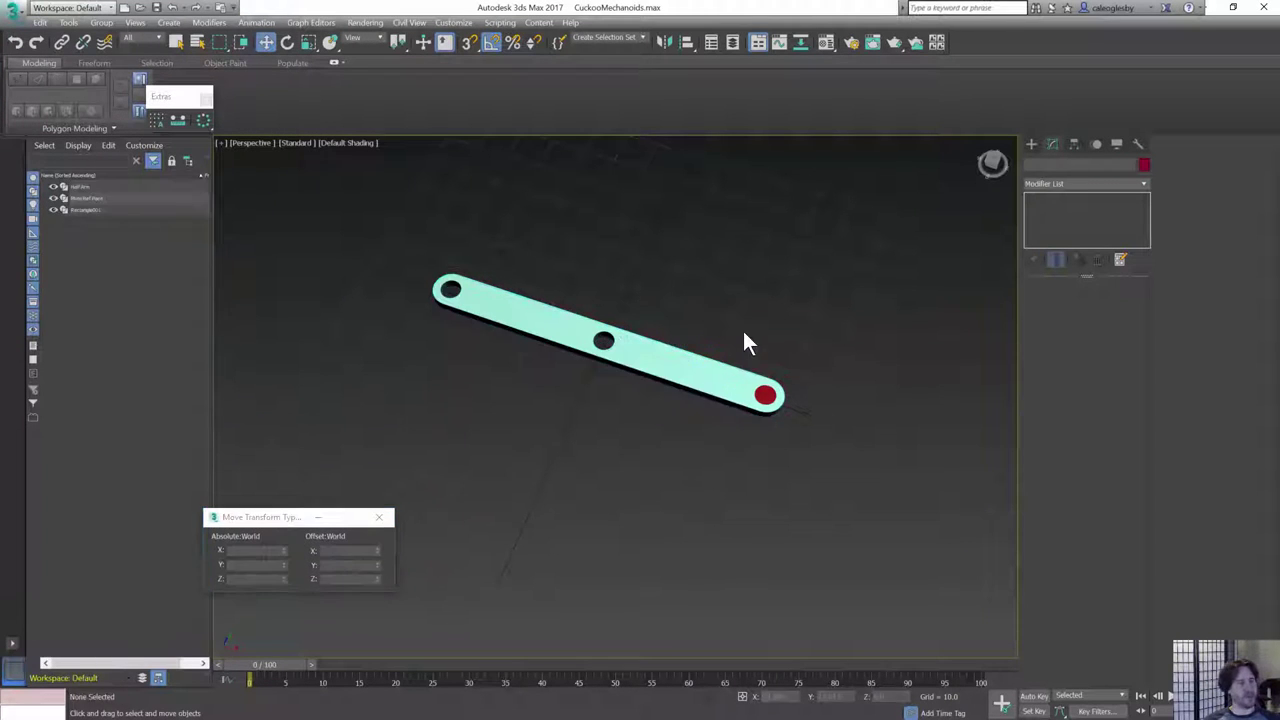
alt+middle_drag(742, 328, 775, 305)
drag(787, 391, 619, 517)
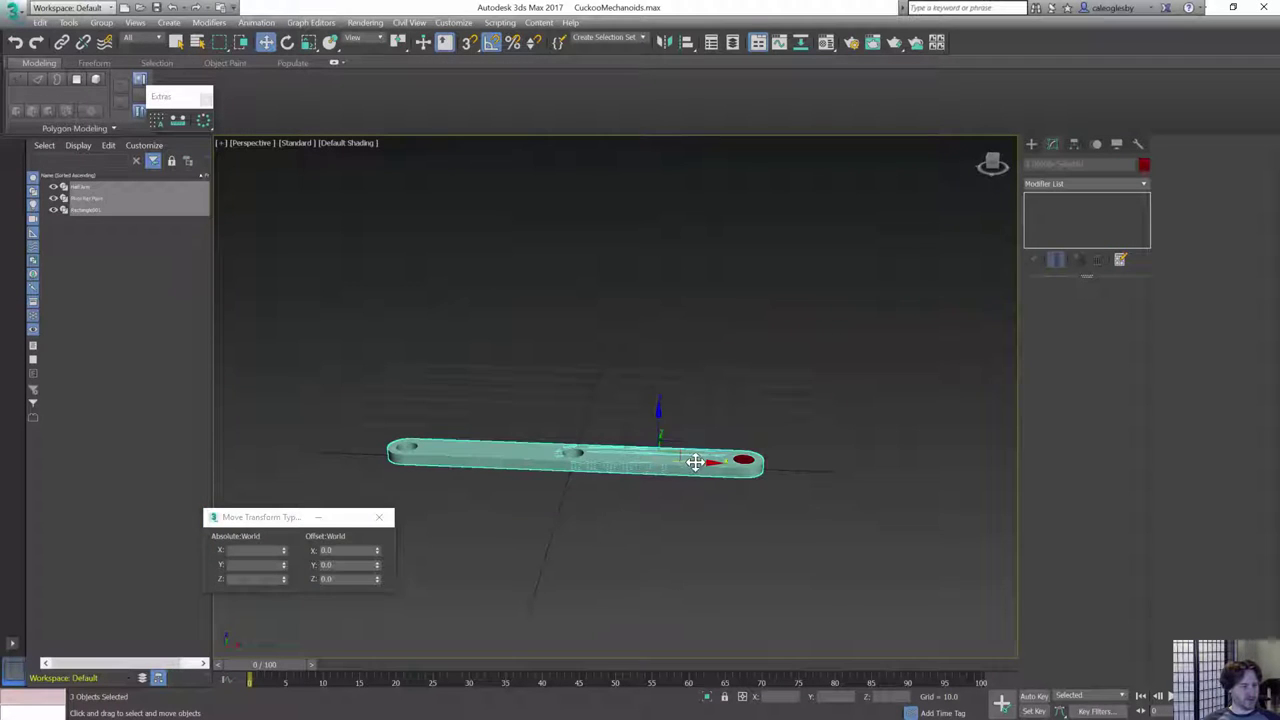
click(641, 463)
alt+middle_drag(657, 420, 658, 449)
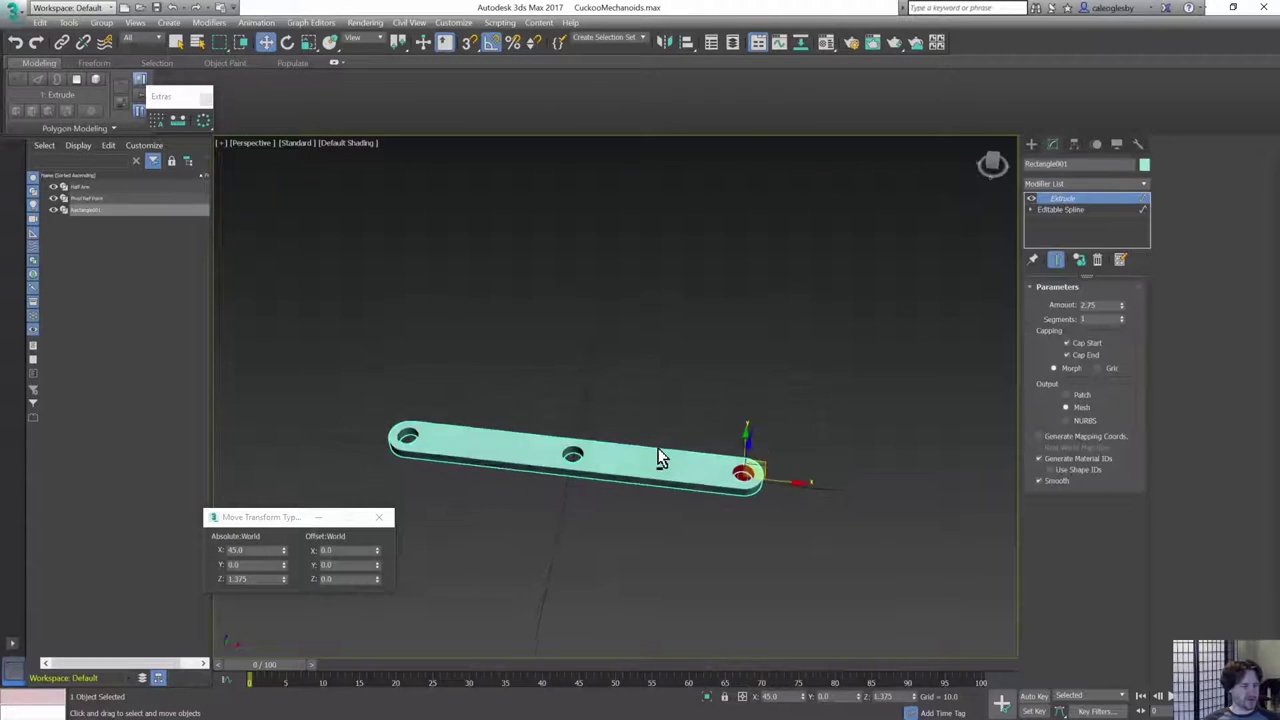
click(647, 459)
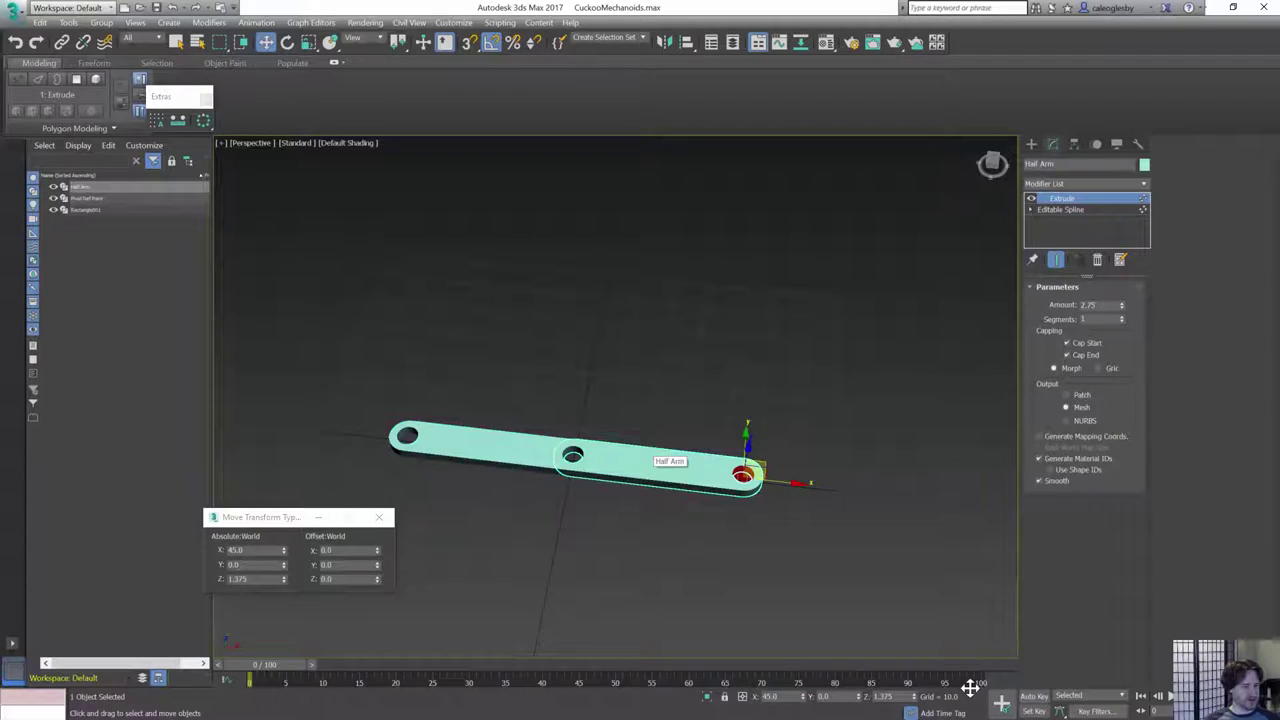
click(745, 475)
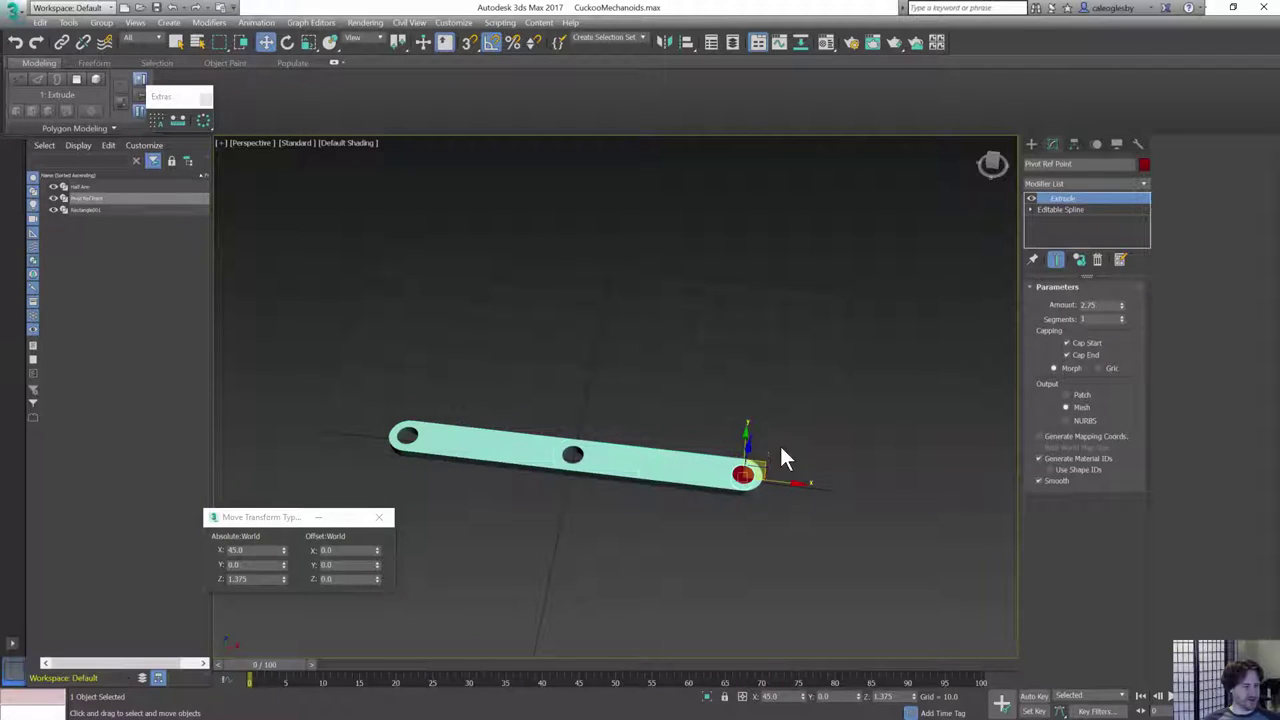
click(760, 424)
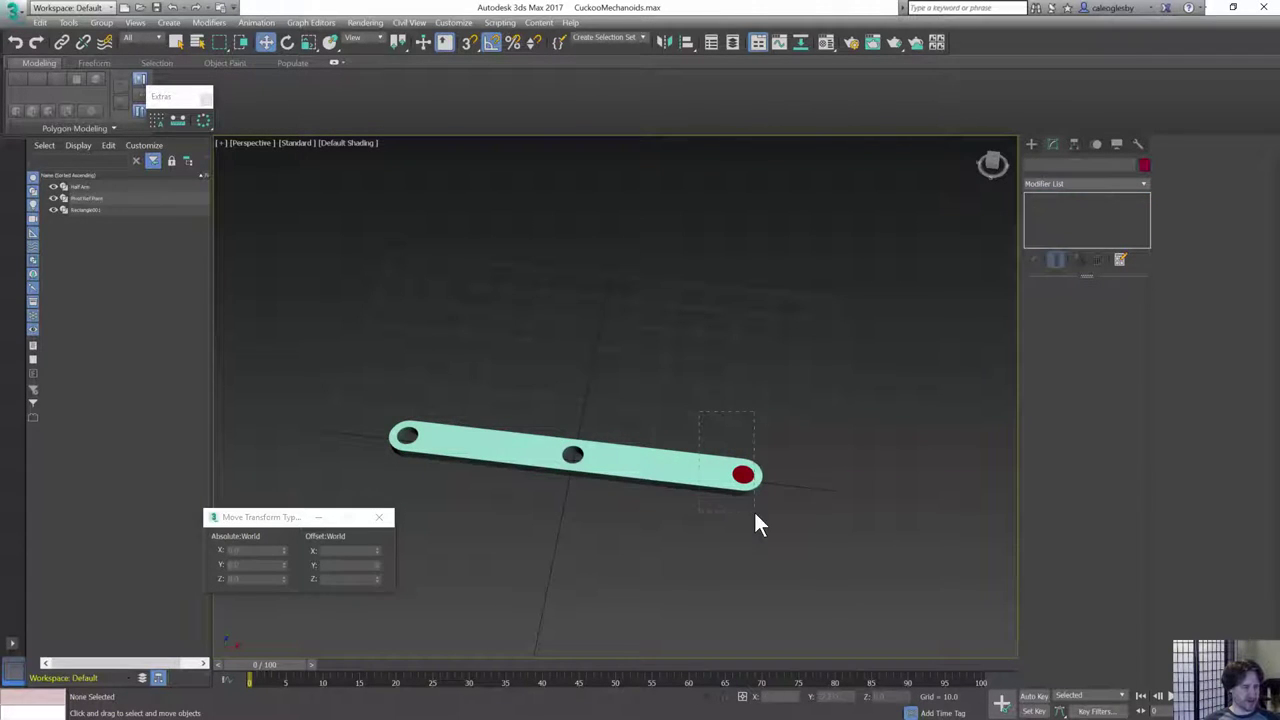
drag(755, 512, 756, 514)
alt+middle_drag(679, 374, 682, 358)
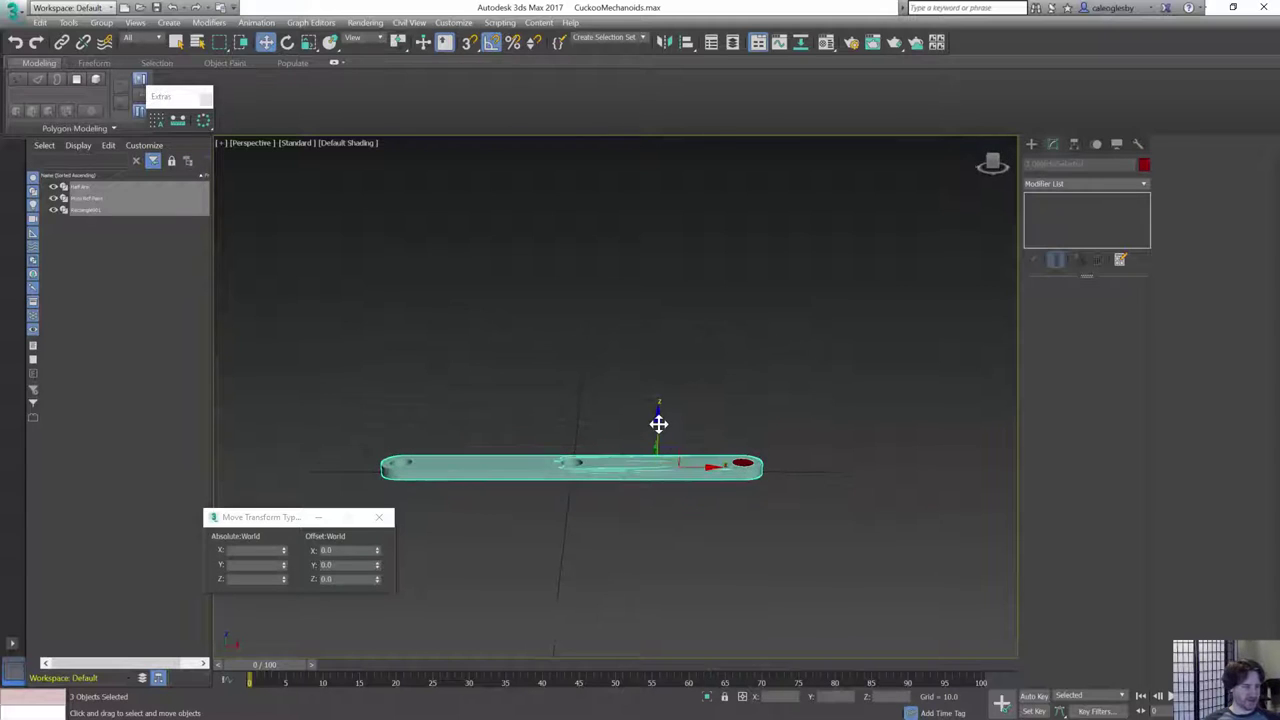
- Rename the full-length link as Long Arm 01
click(530, 458)
drag(1088, 165, 810, 158)
text(Long Ar)
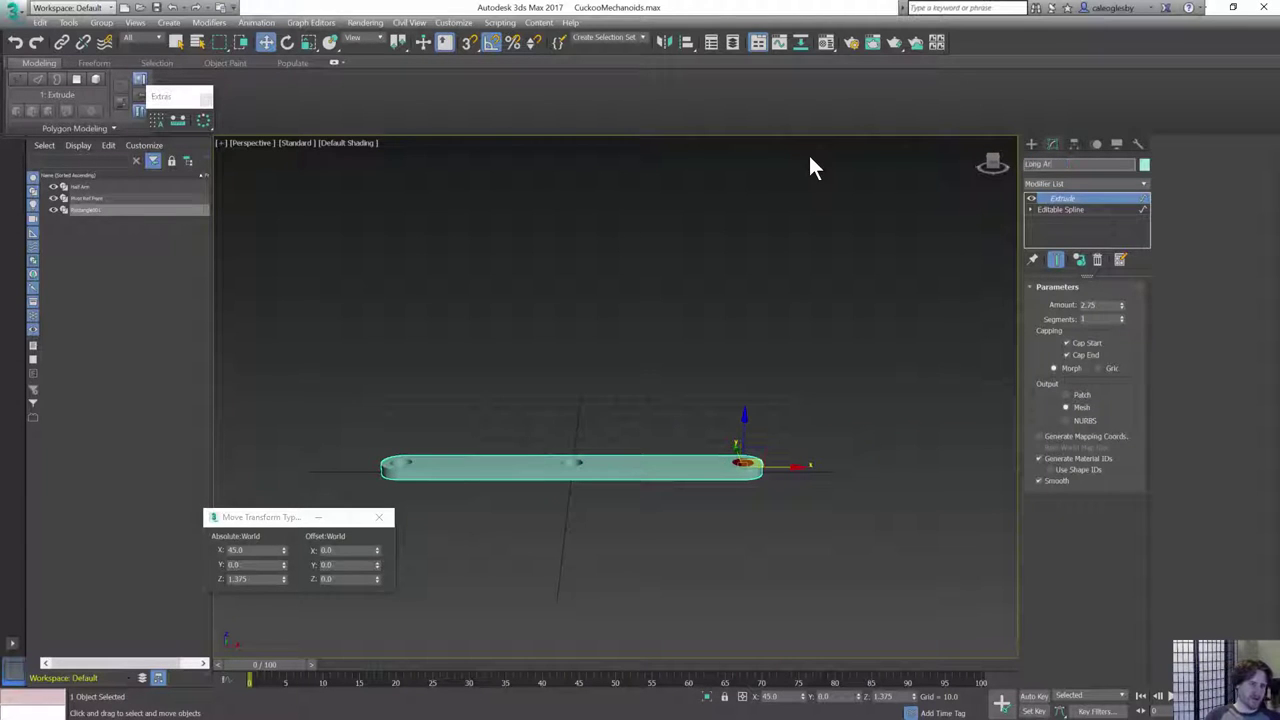
text(m 01)
key(Return)
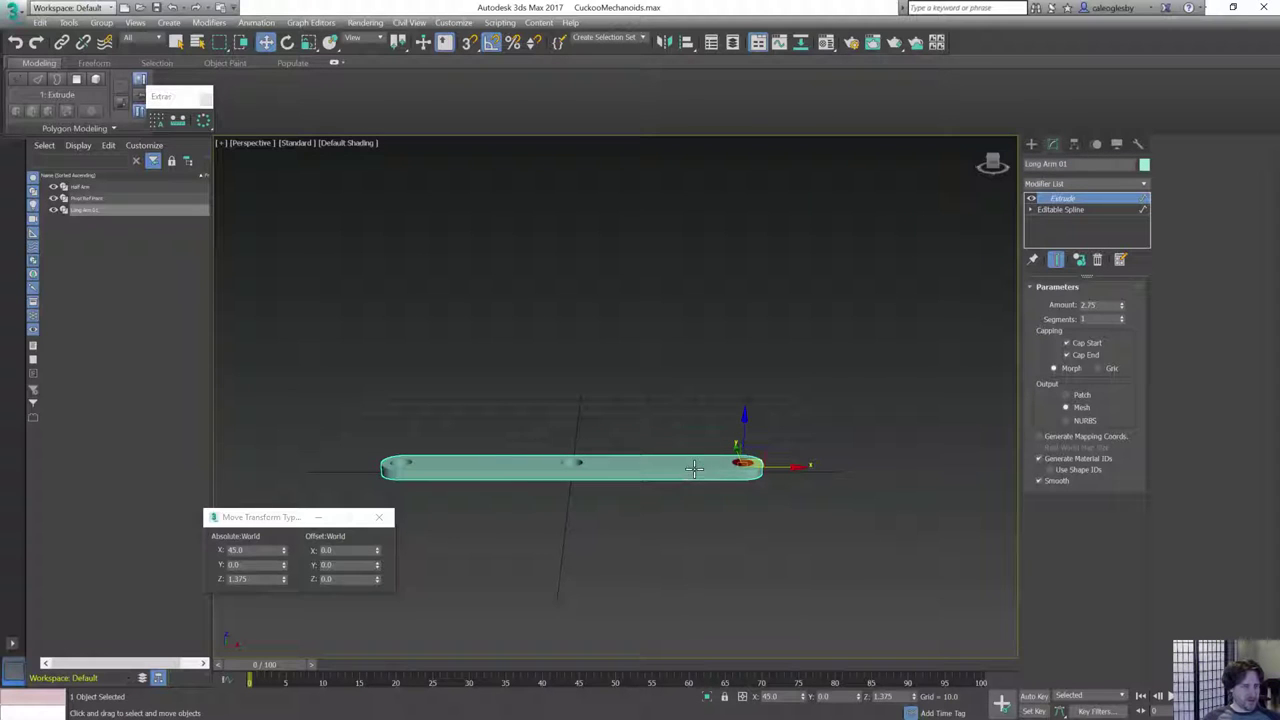
- Clone Half Arm, Pivot Ref Point and Long Arm 01 together as one set of instances raised above the originals along Z
click(600, 467)
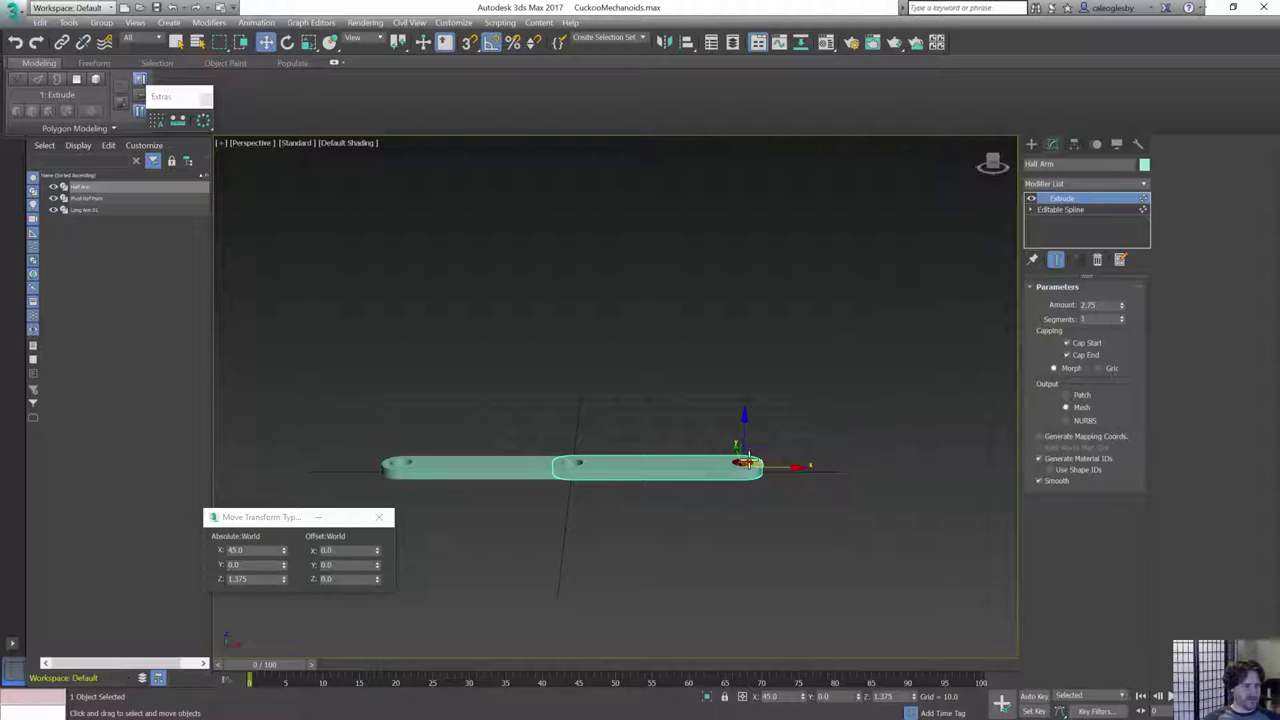
click(742, 463)
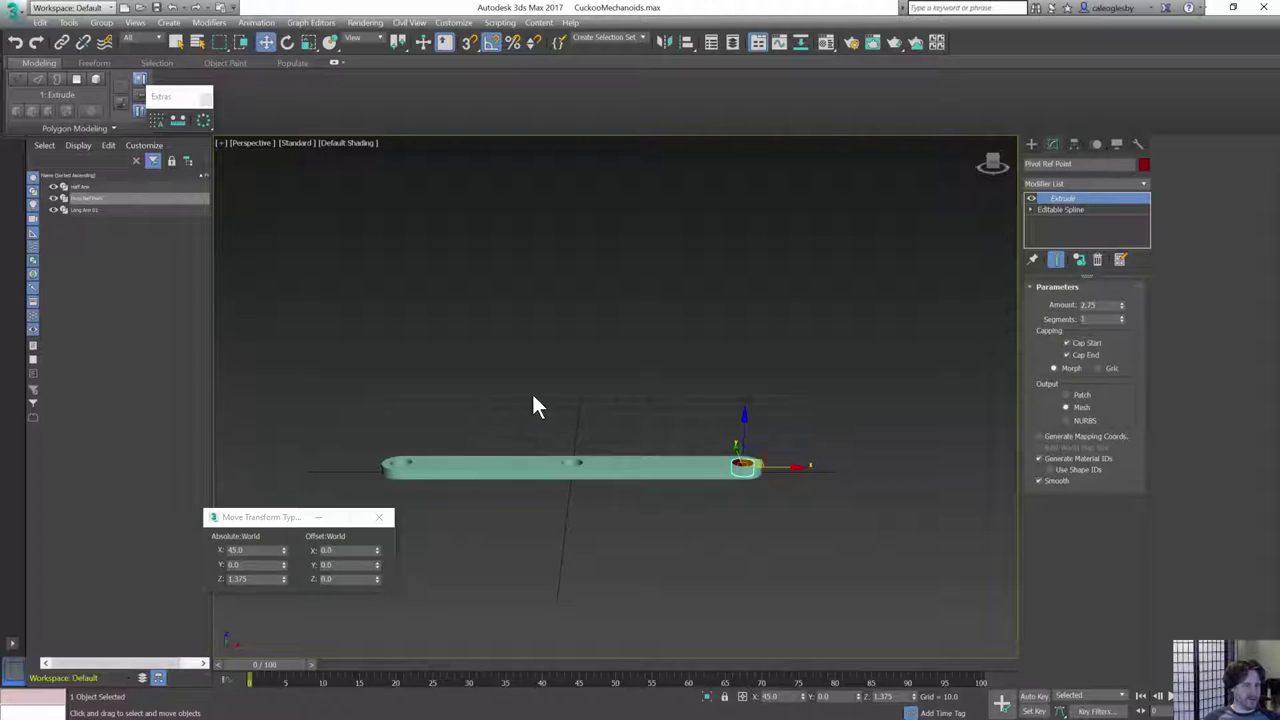
drag(533, 405, 766, 522)
mouse_move(654, 426)
shift+mouse_down()
mouse_move(683, 223)
mouse_move(660, 212)
shift+mouse_up()
click(591, 338)
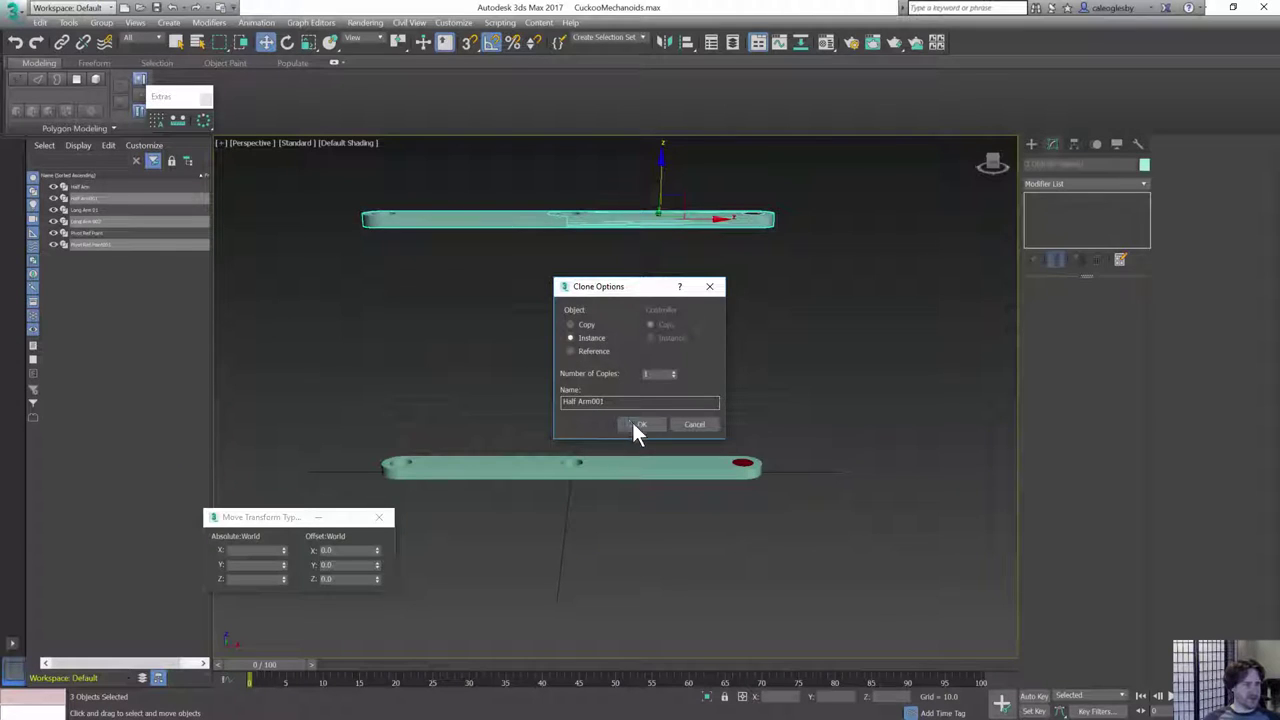
click(640, 424)
click(720, 377)
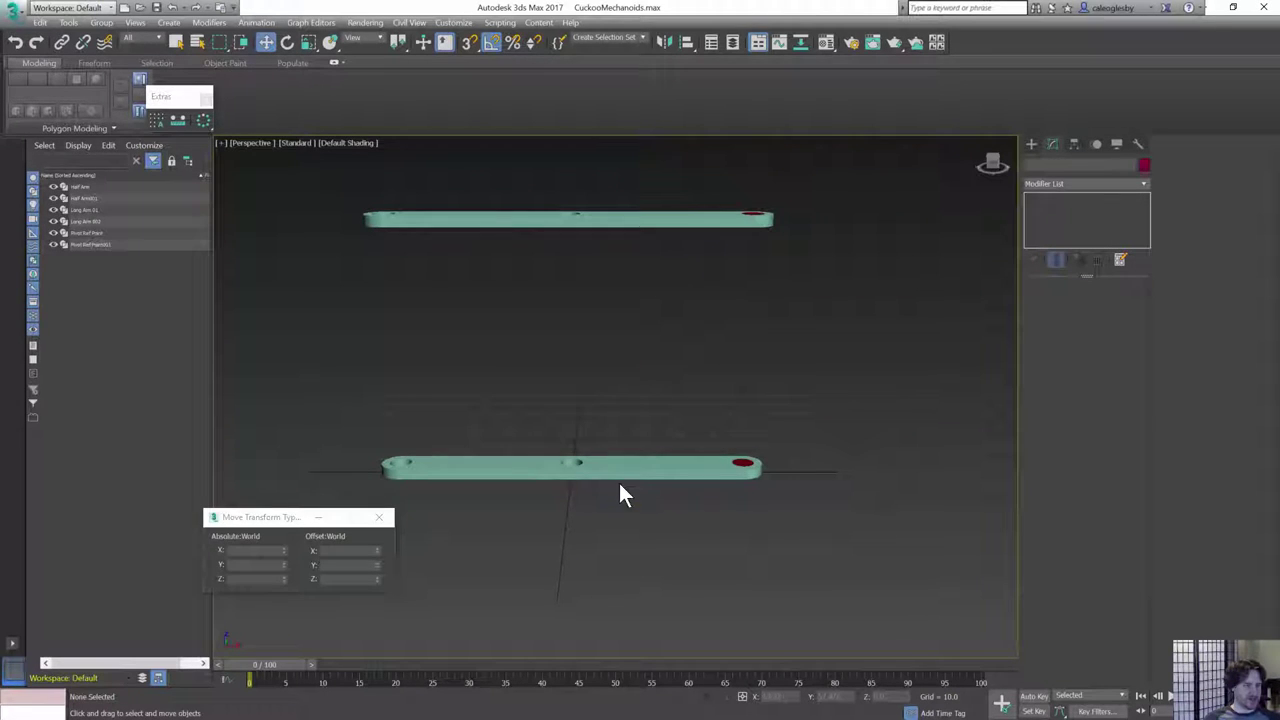
- Select the three cloned pieces in the Front view and rotate them upright to 85° about X
key(alt+w)
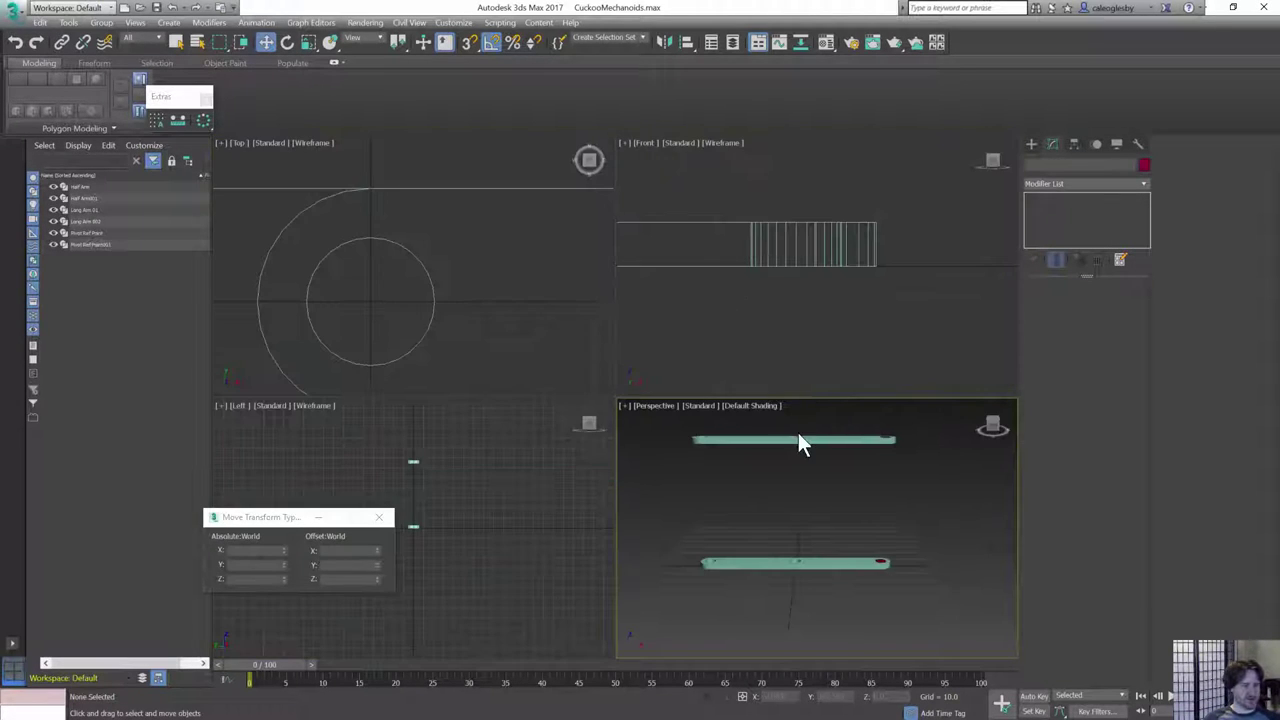
scroll(900, 300, down, 6)
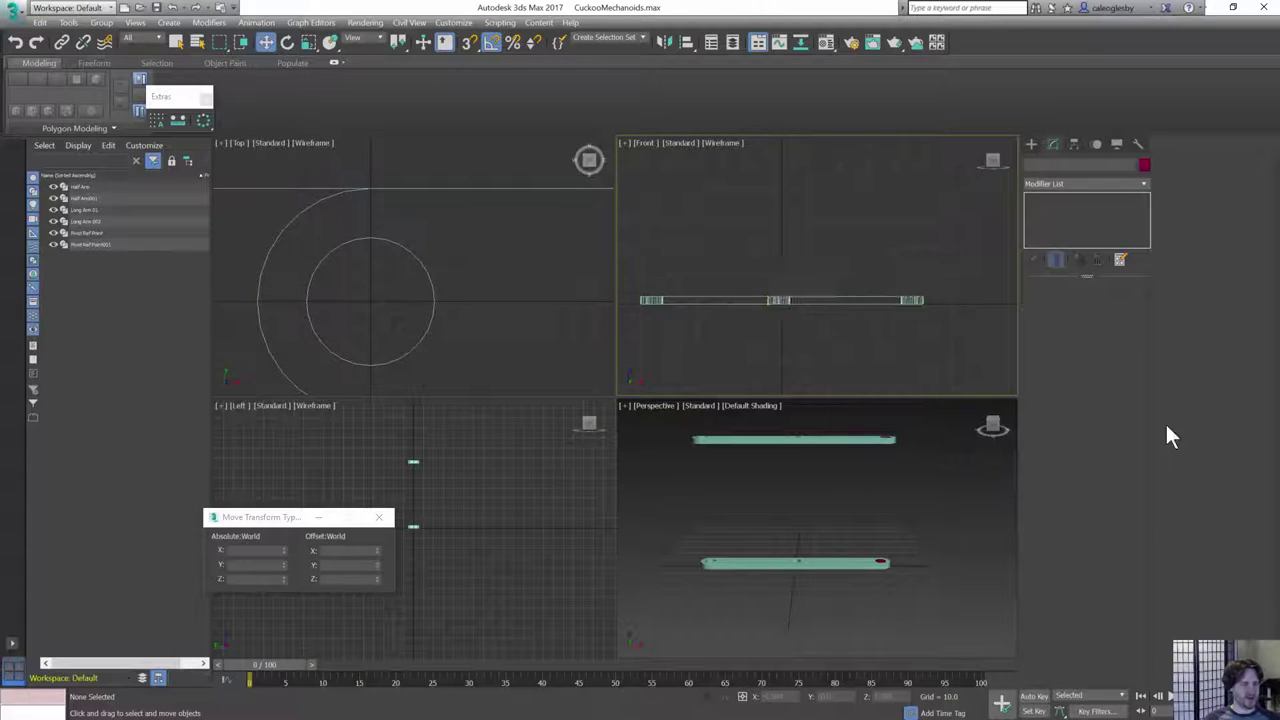
scroll(838, 284, down, 3)
drag(720, 238, 764, 320)
key(alt+w)
key(e)
key(alt+w)
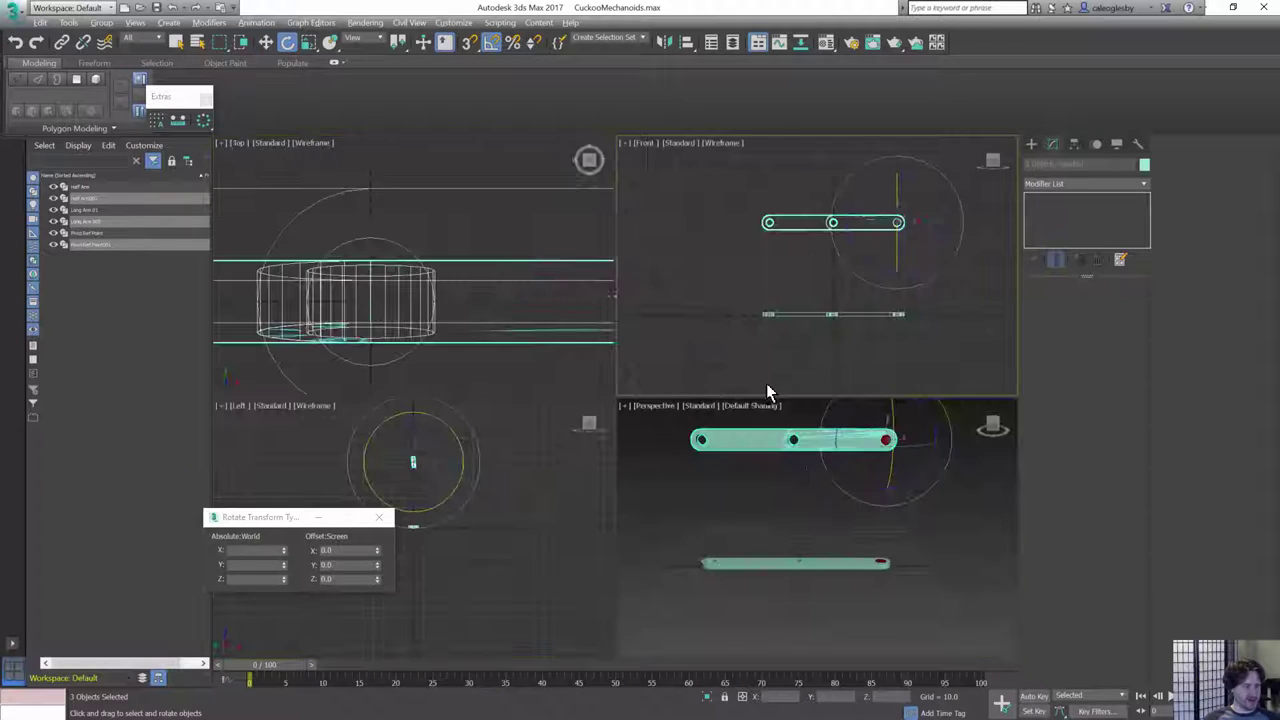
- Rotate only Long Arm 002 by 45° about its end pivot in the Front view
scroll(840, 291, up, 2)
middle_drag(869, 248, 848, 323)
key(alt+w)
click(526, 391)
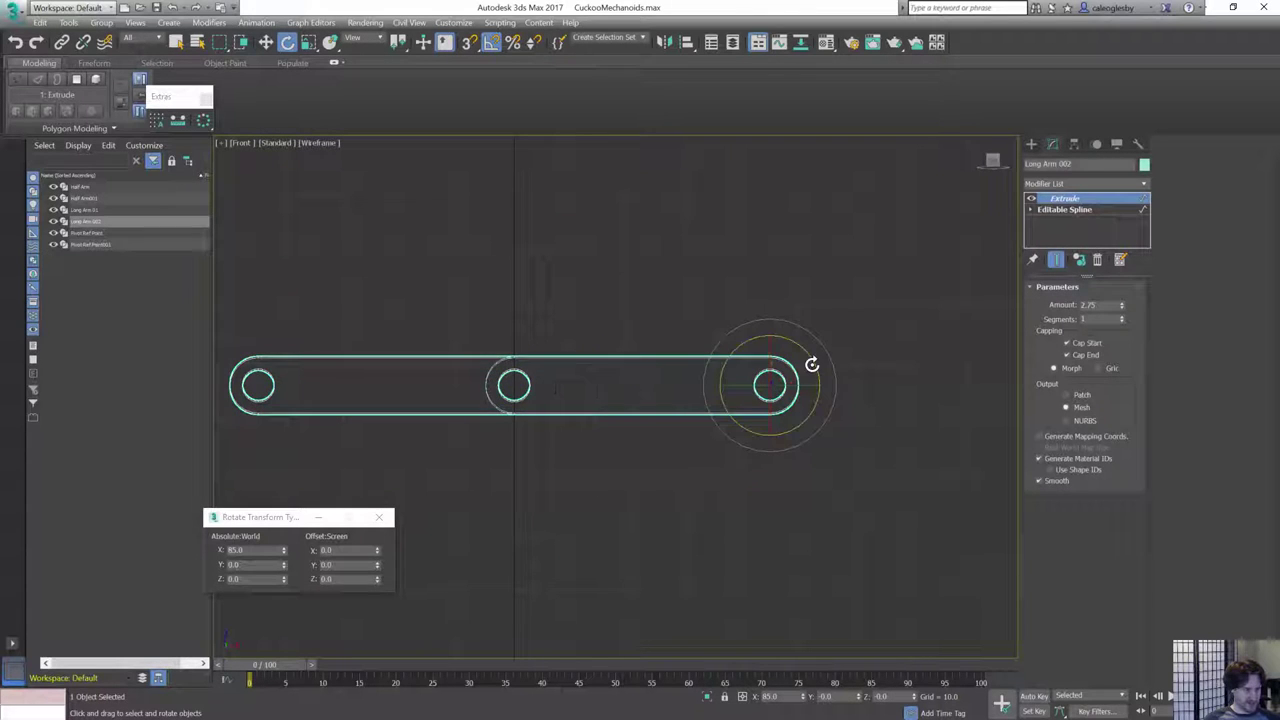
drag(814, 366, 815, 388)
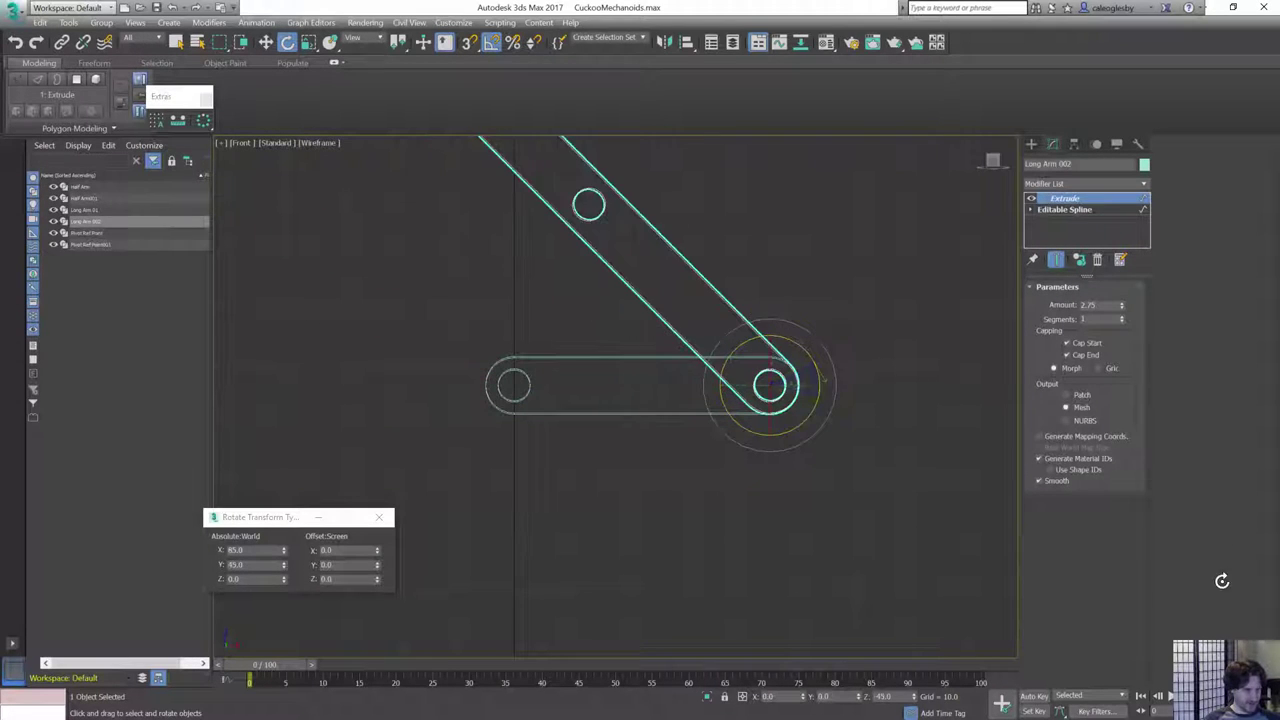
click(781, 267)
- Select Long Arm 002 in the Front view and set its absolute X rotation to 90°
middle_drag(770, 265, 937, 388)
scroll(937, 388, down, 2)
scroll(842, 352, up, 2)
scroll(843, 355, up, 3)
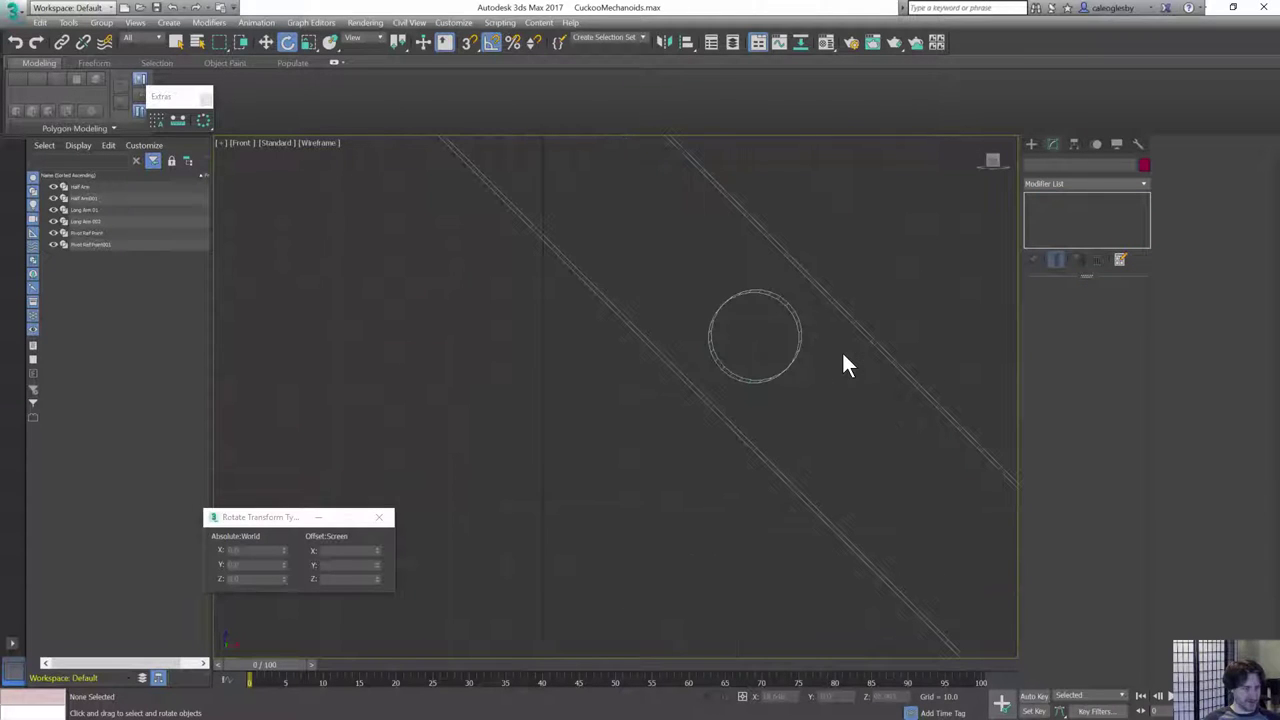
scroll(843, 355, down, 3)
scroll(843, 355, up, 2)
scroll(841, 350, down, 5)
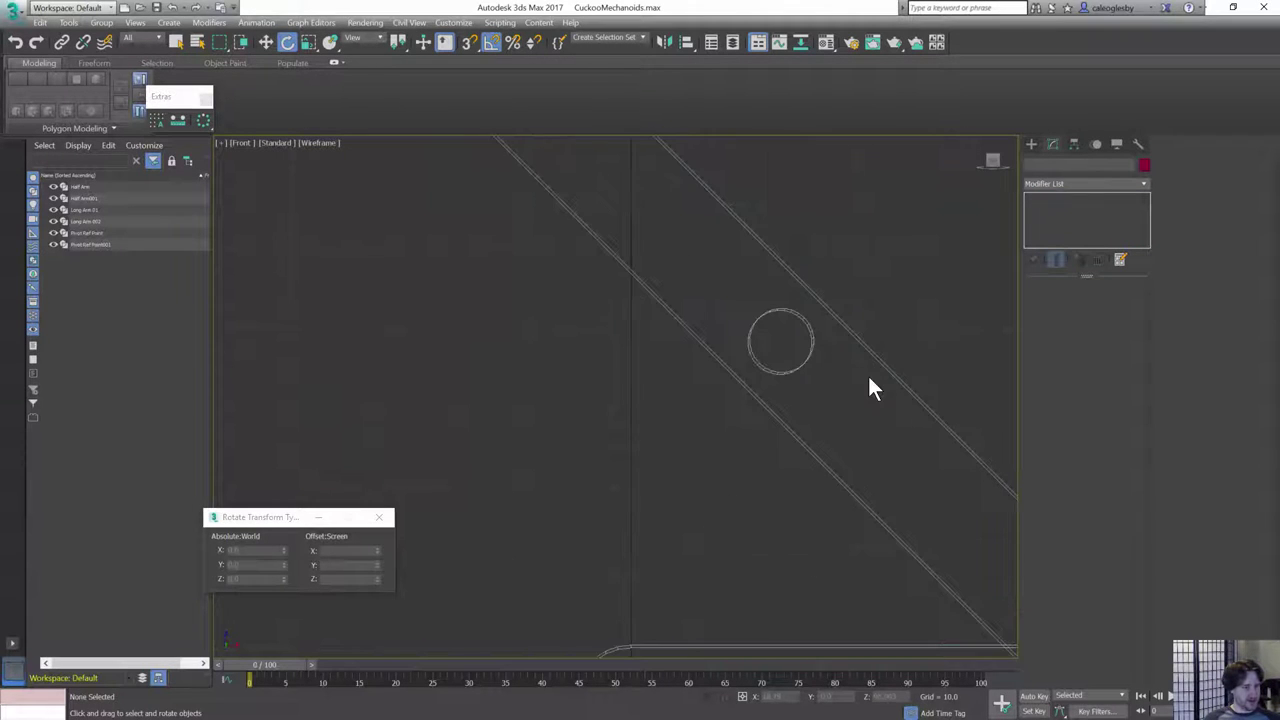
click(850, 380)
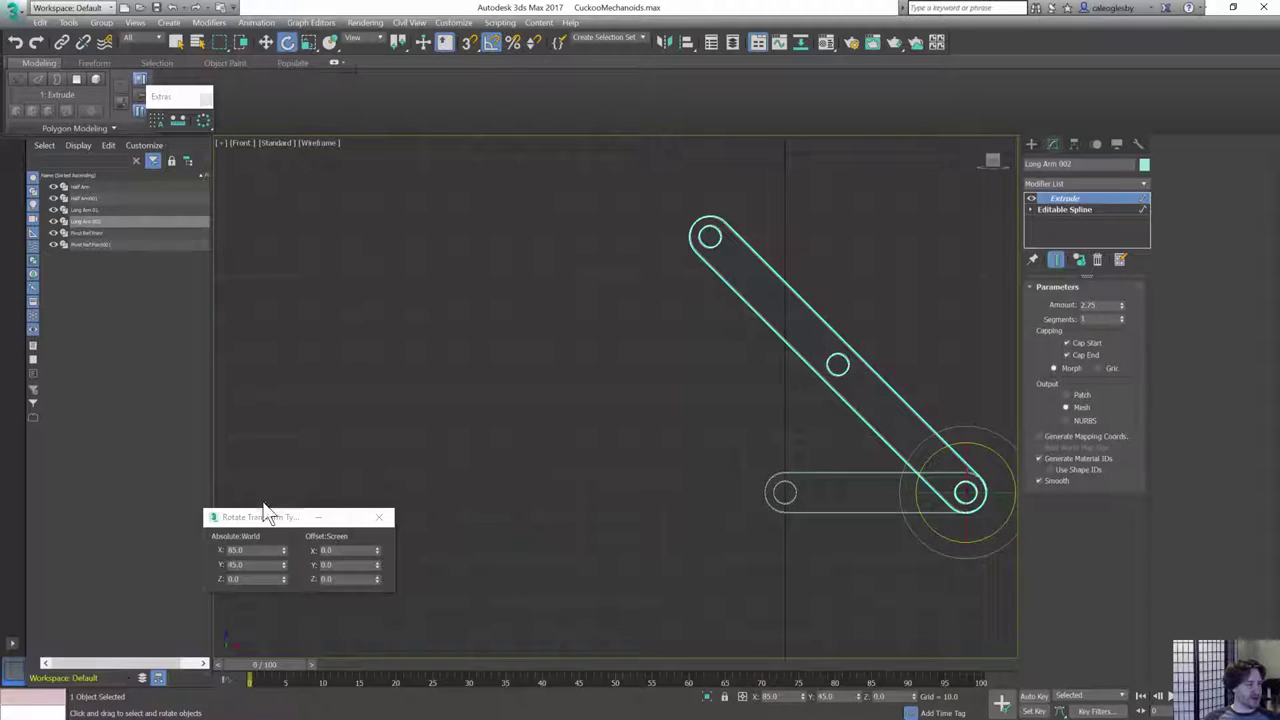
drag(256, 549, 189, 543)
text(90)
key(Return)
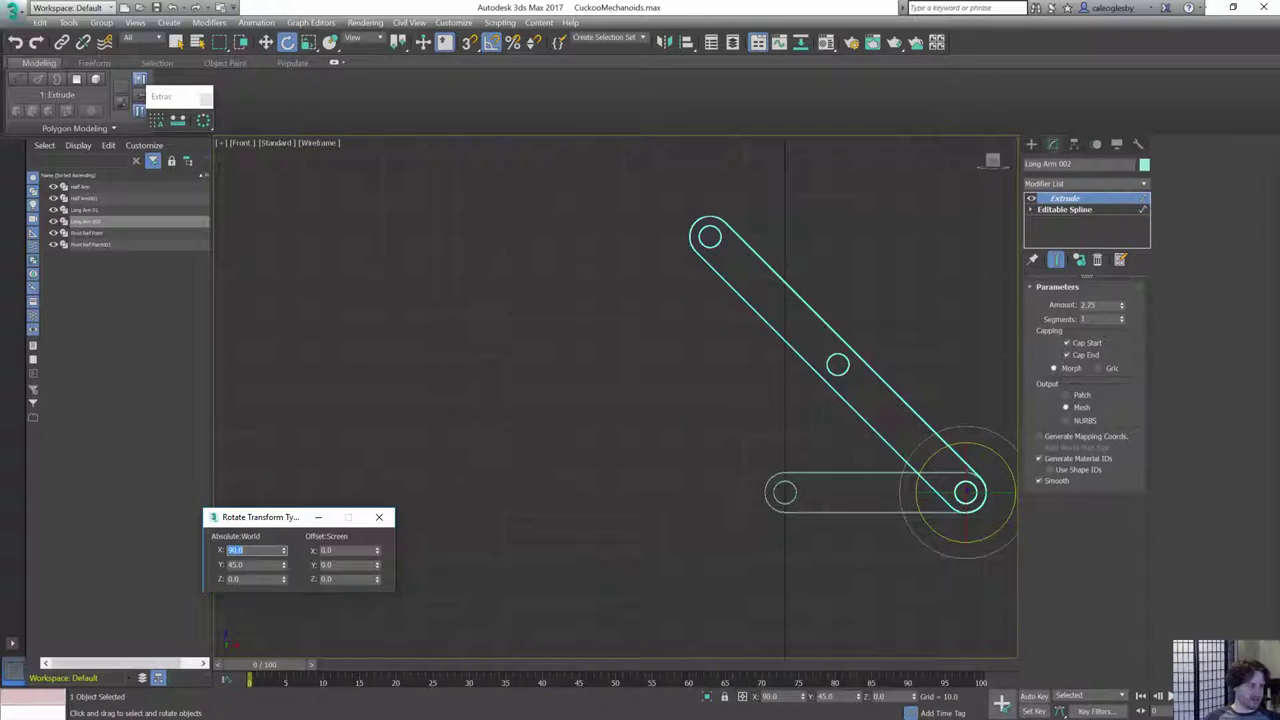
- Set the absolute X rotation of the raised half arm, Half Arm001, to 90°
click(823, 504)
drag(270, 549, 144, 535)
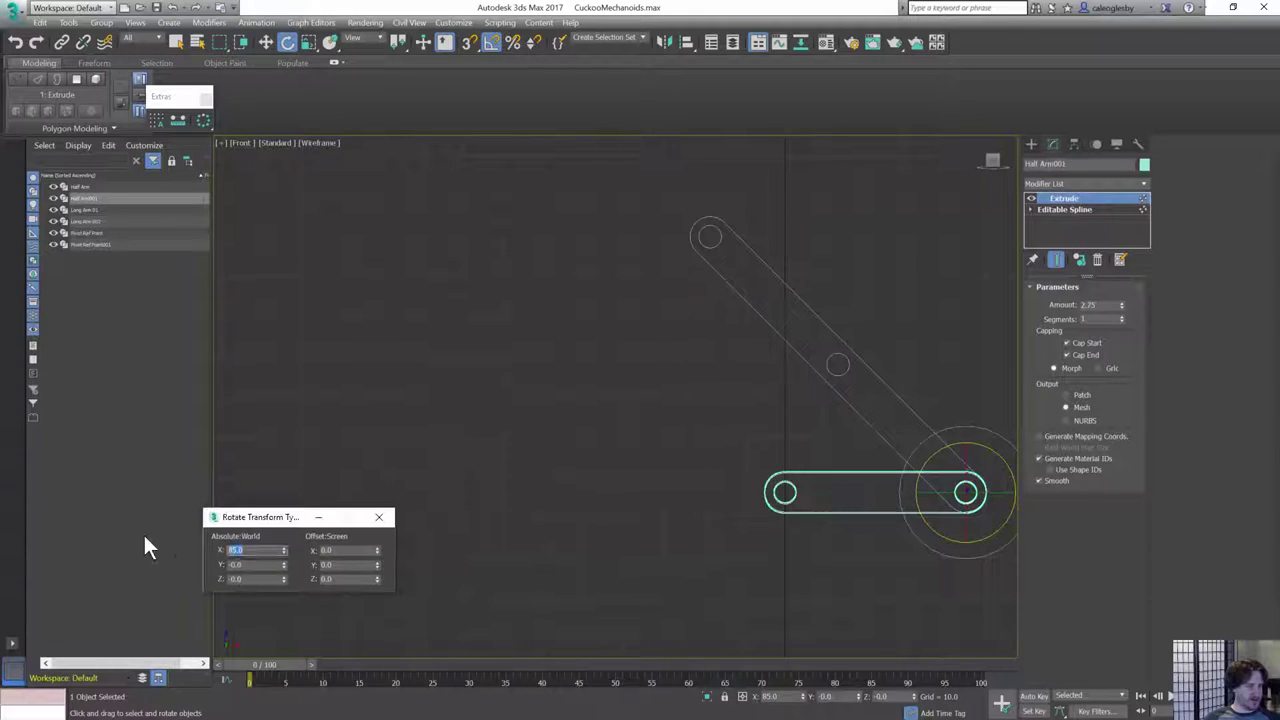
text(90)
key(Return)
- Move Long Arm 002 along X until its pivot hole sits over the left hole of Half Arm001, at about X 1.5
scroll(760, 484, up, 4)
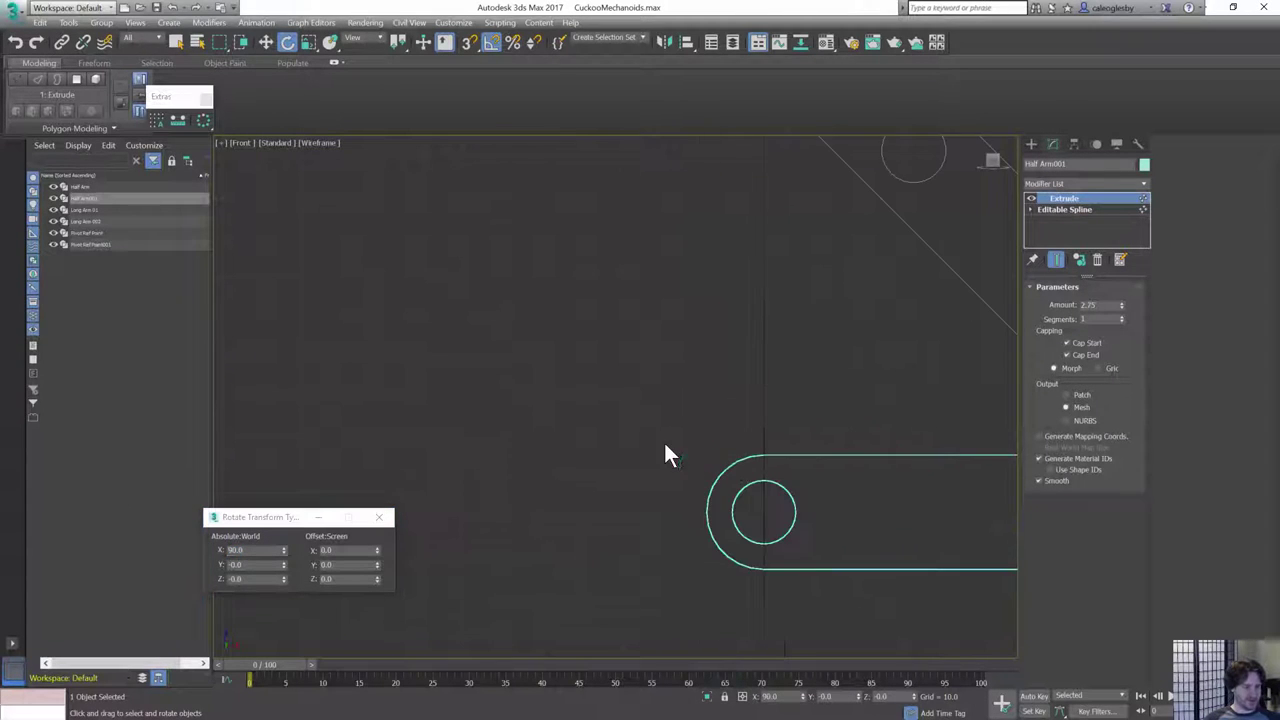
scroll(600, 432, down, 4)
middle_drag(517, 416, 541, 419)
click(621, 410)
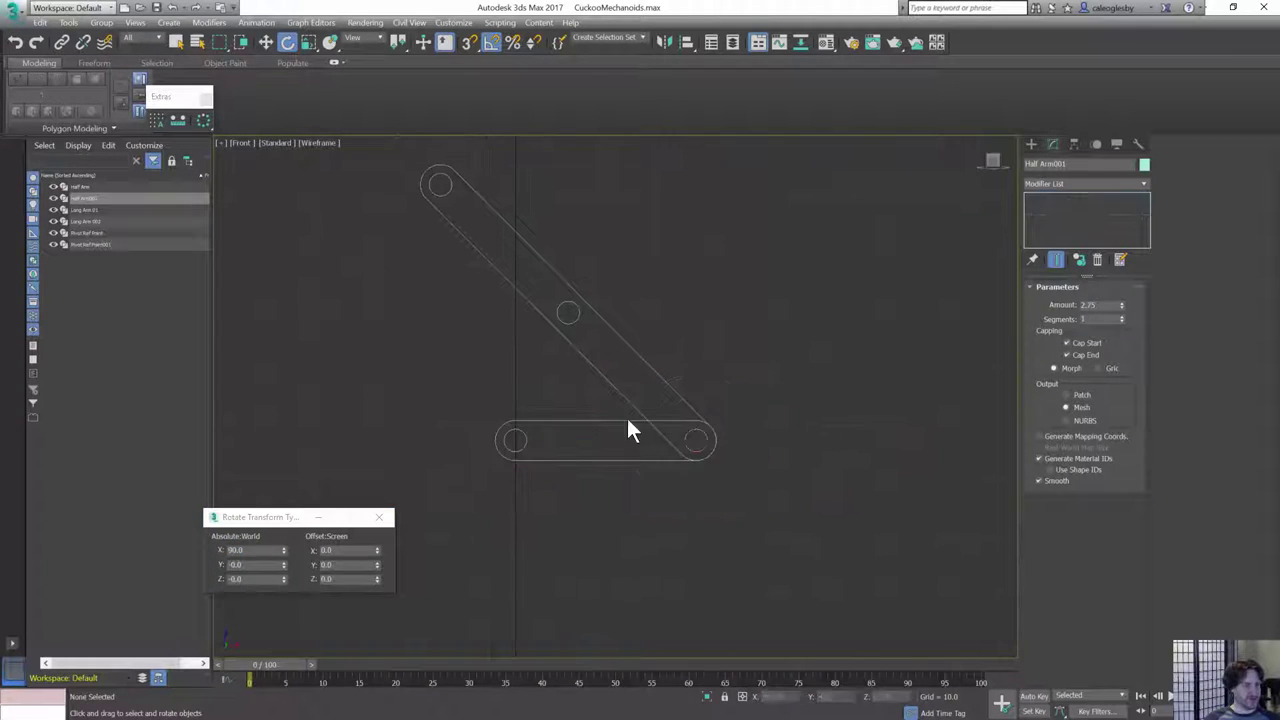
click(621, 350)
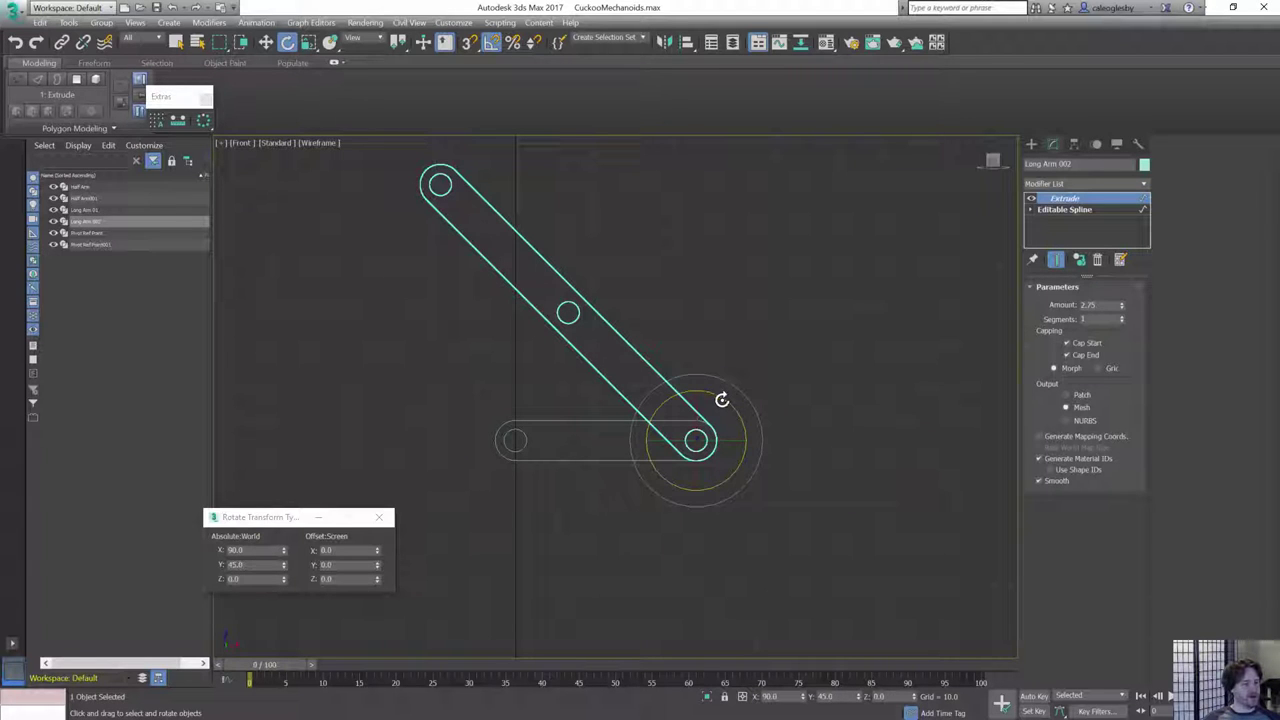
key(w)
drag(712, 418, 535, 419)
- Rotate Half Arm001 by 45° so it slopes down from its pivot, and move it to about X 46.2, Z 109.5
click(709, 425)
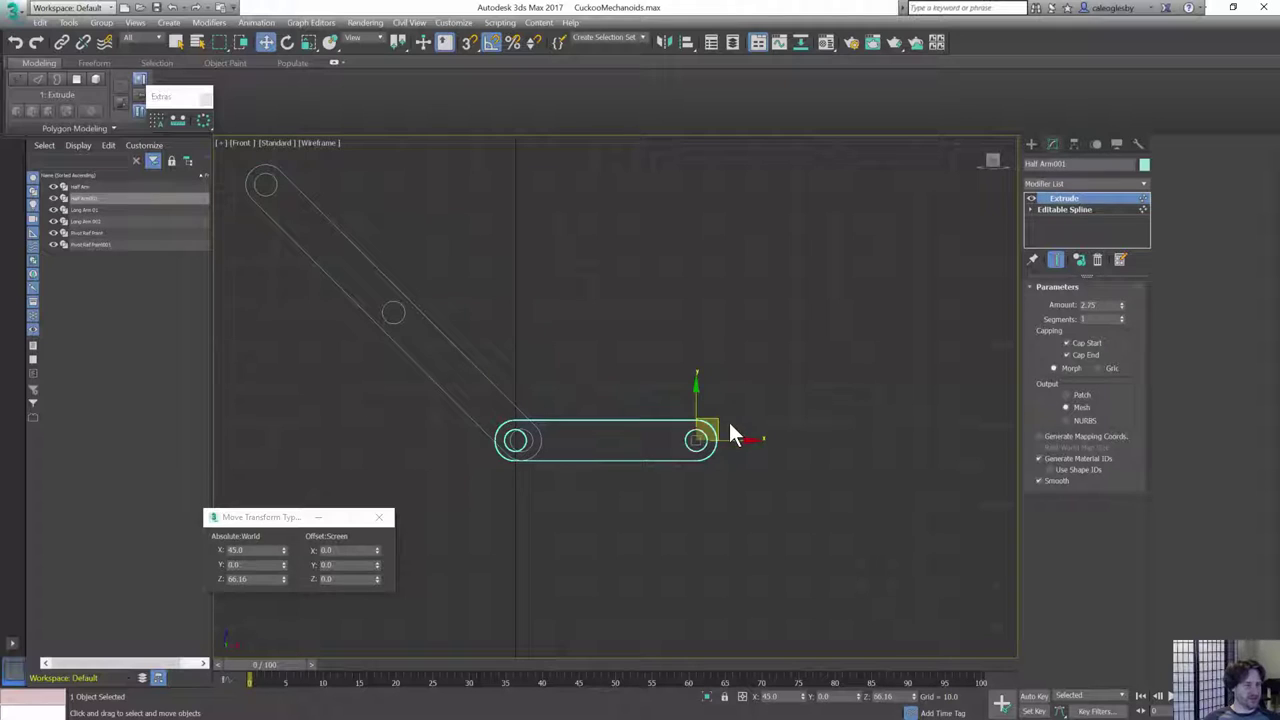
key(e)
drag(737, 414, 718, 249)
key(w)
middle_drag(711, 402, 908, 441)
scroll(911, 442, down, 2)
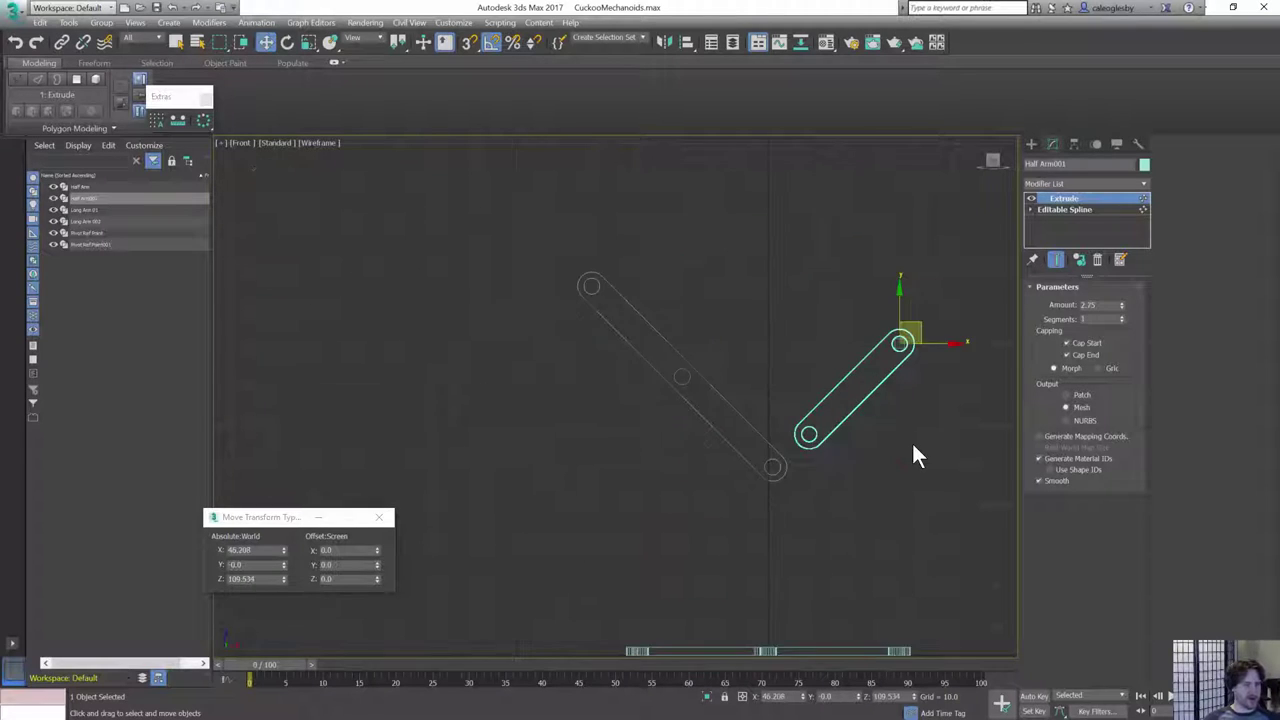
scroll(916, 452, down, 2)
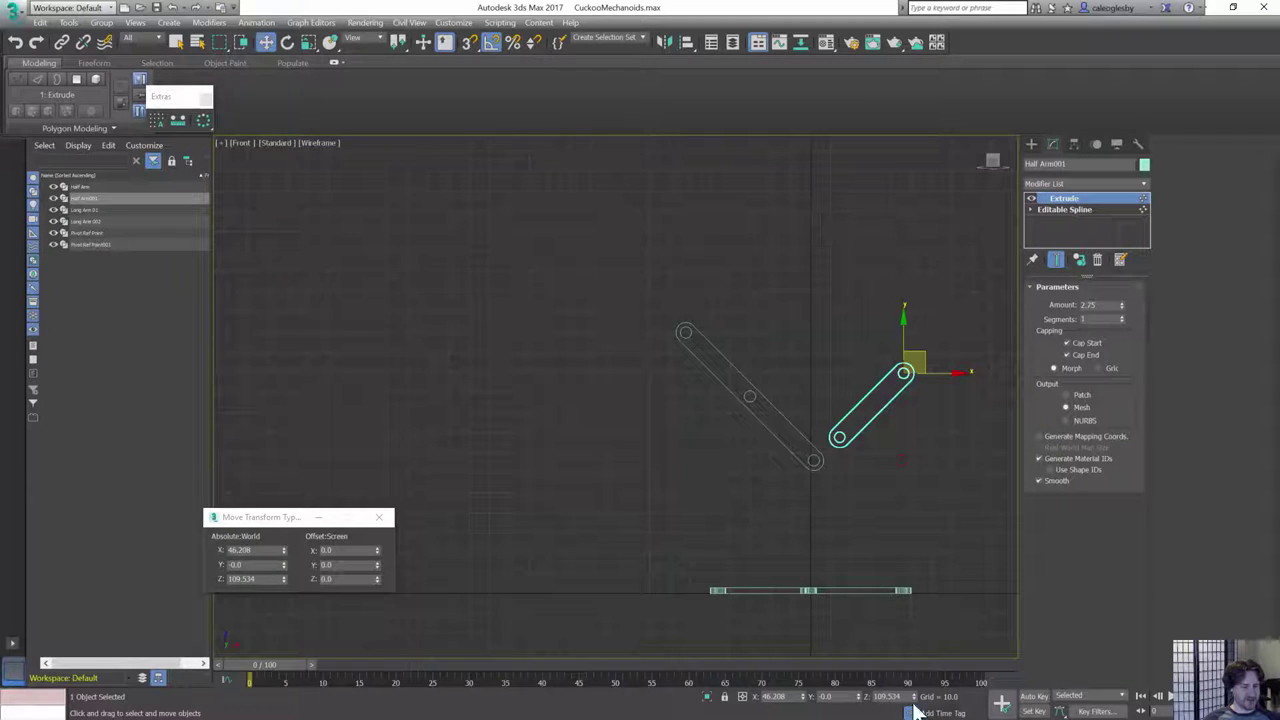
middle_drag(904, 477, 893, 477)
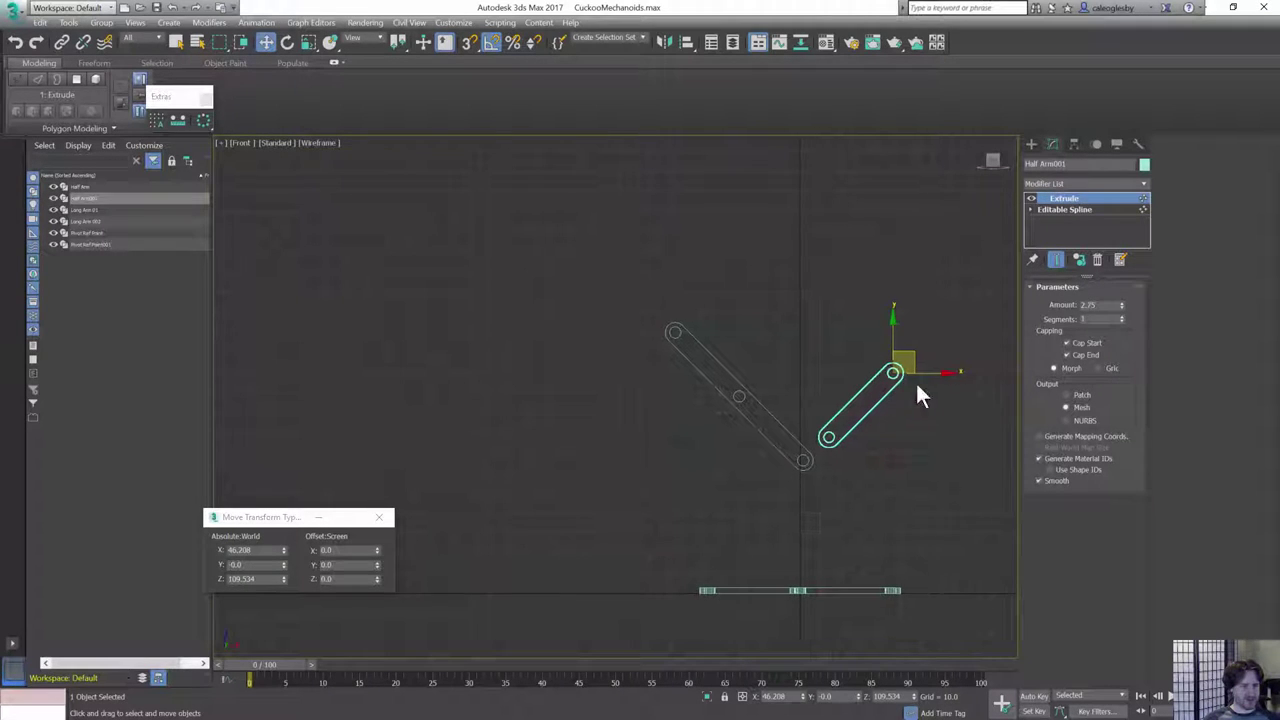
- Position Half Arm001 exactly at X 0 and Z 100
right_click(803, 697)
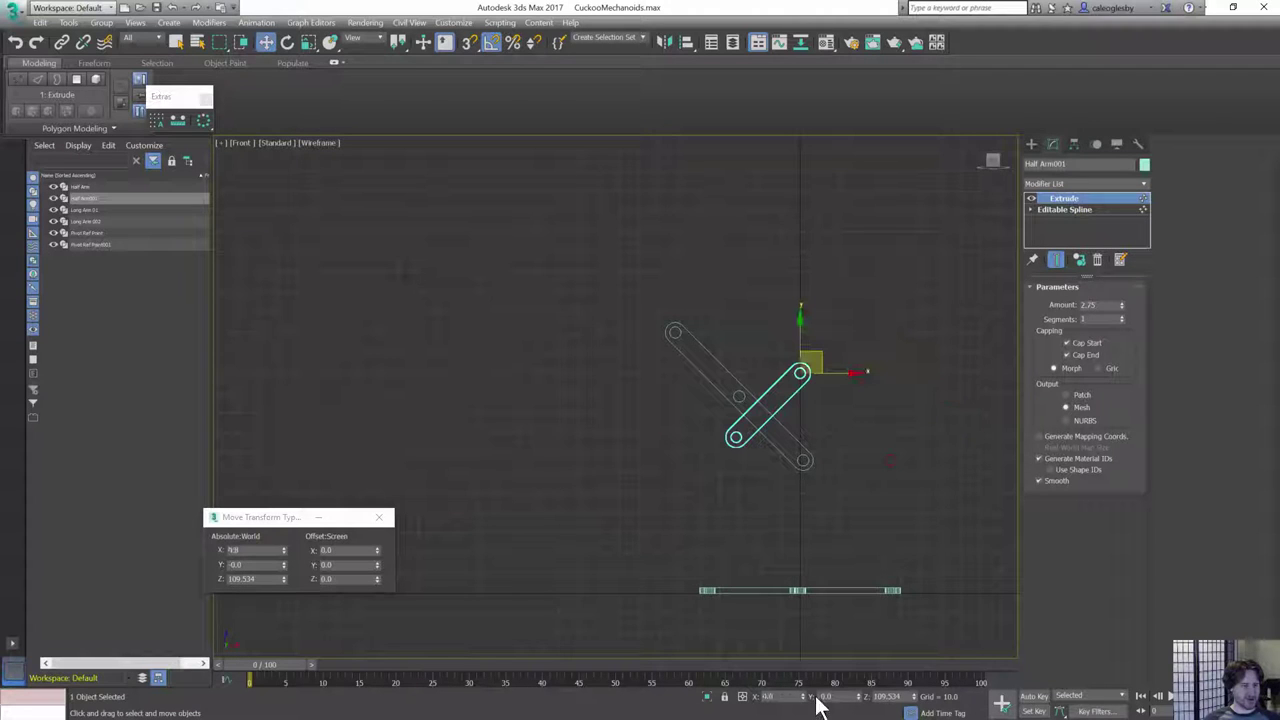
text(100)
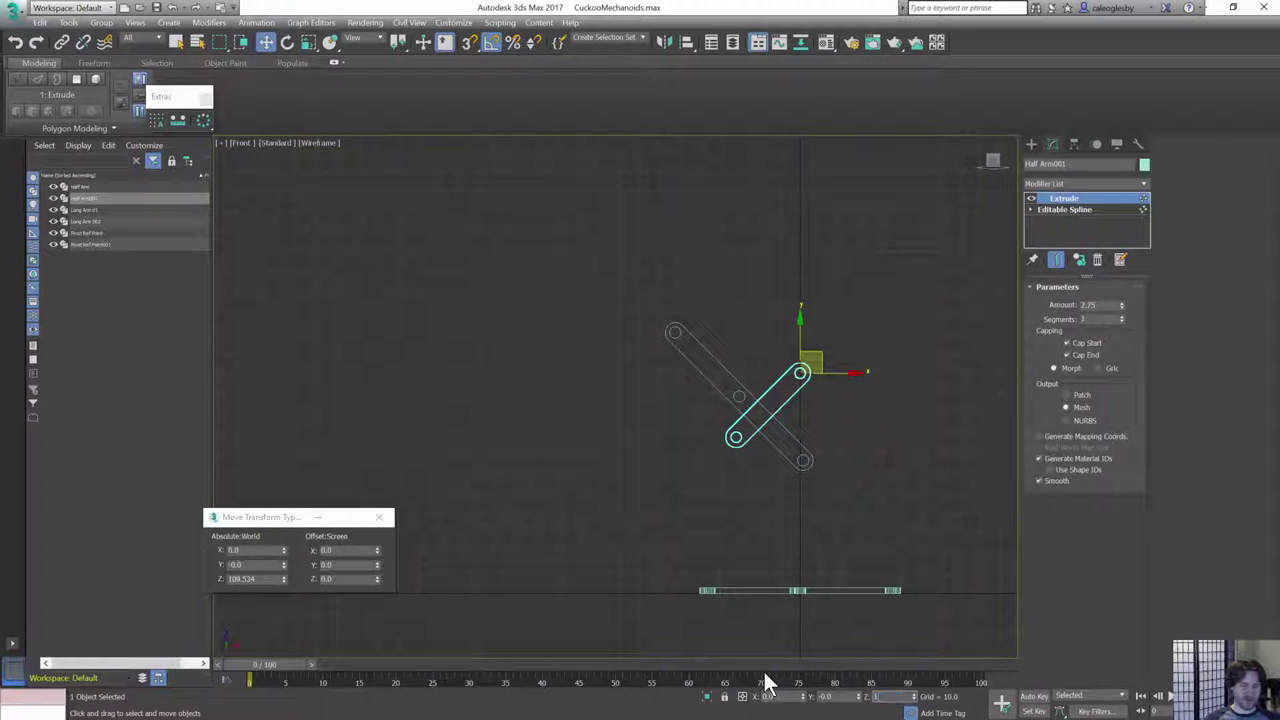
key(Return)
- Align Pivot Ref Point001 to Half Arm001 in X, Y and Z position, pivot point to pivot point
click(892, 458)
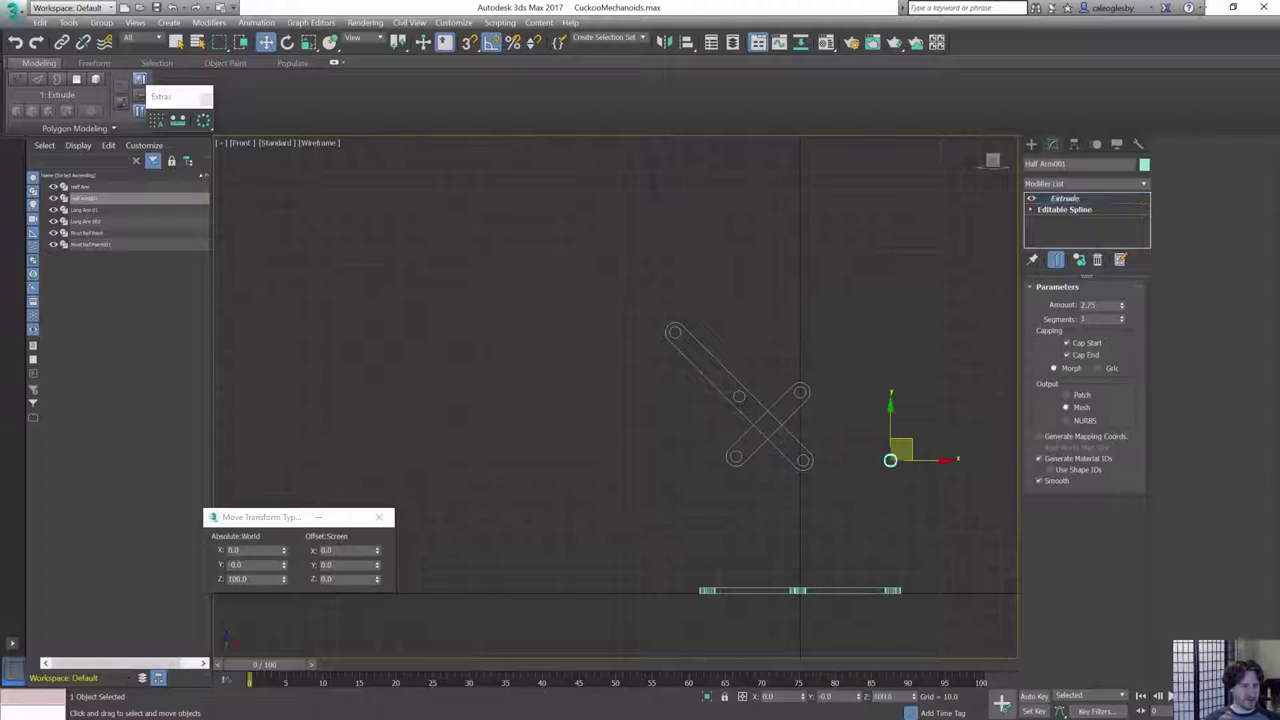
key(alt+a)
click(803, 400)
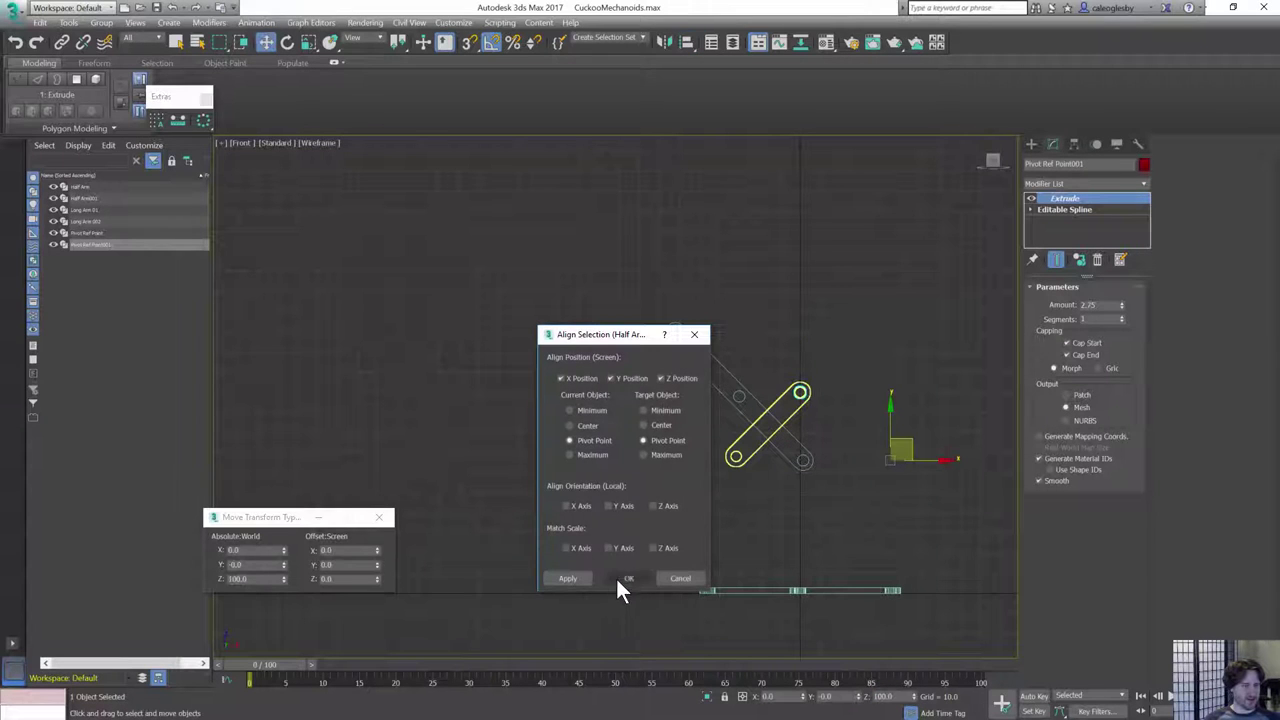
click(620, 578)
- Move Long Arm 002 so its pivot hole overlaps the lower hole of Half Arm001, at about X -31.8, Z 68.2
scroll(800, 440, up, 3)
click(803, 476)
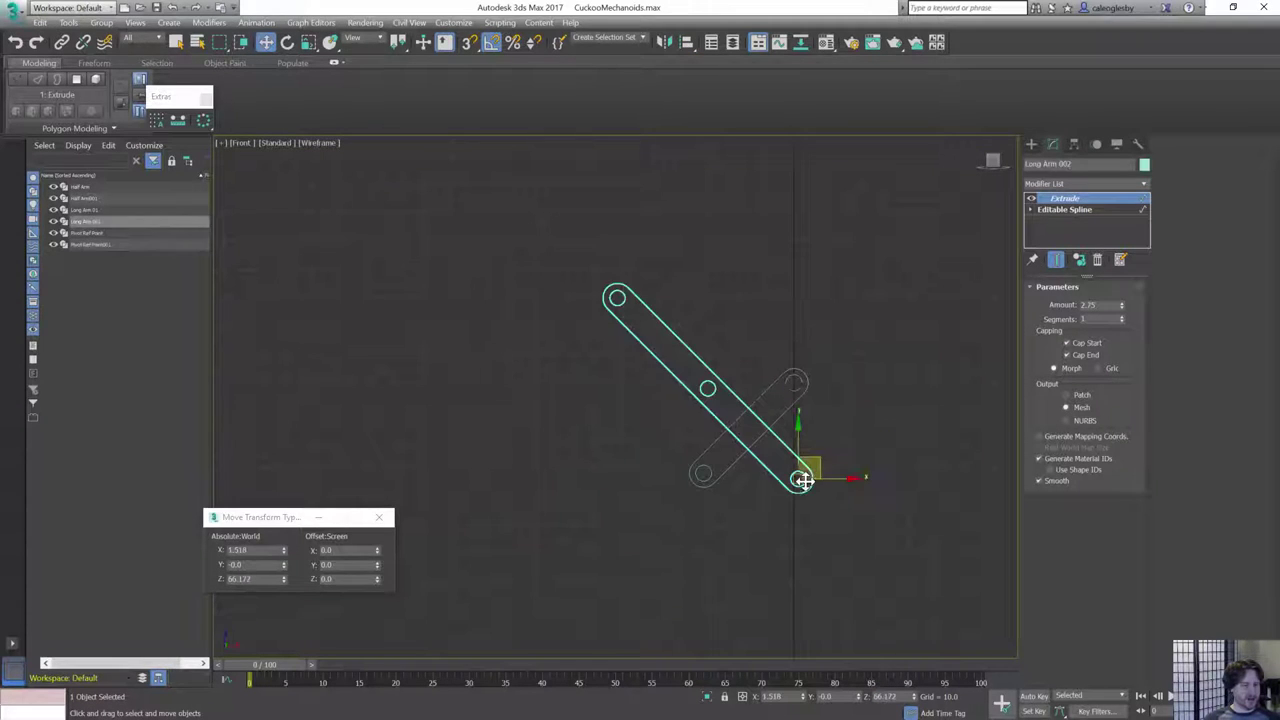
scroll(840, 462, up, 2)
drag(887, 449, 732, 393)
scroll(723, 472, up, 2)
click(798, 696)
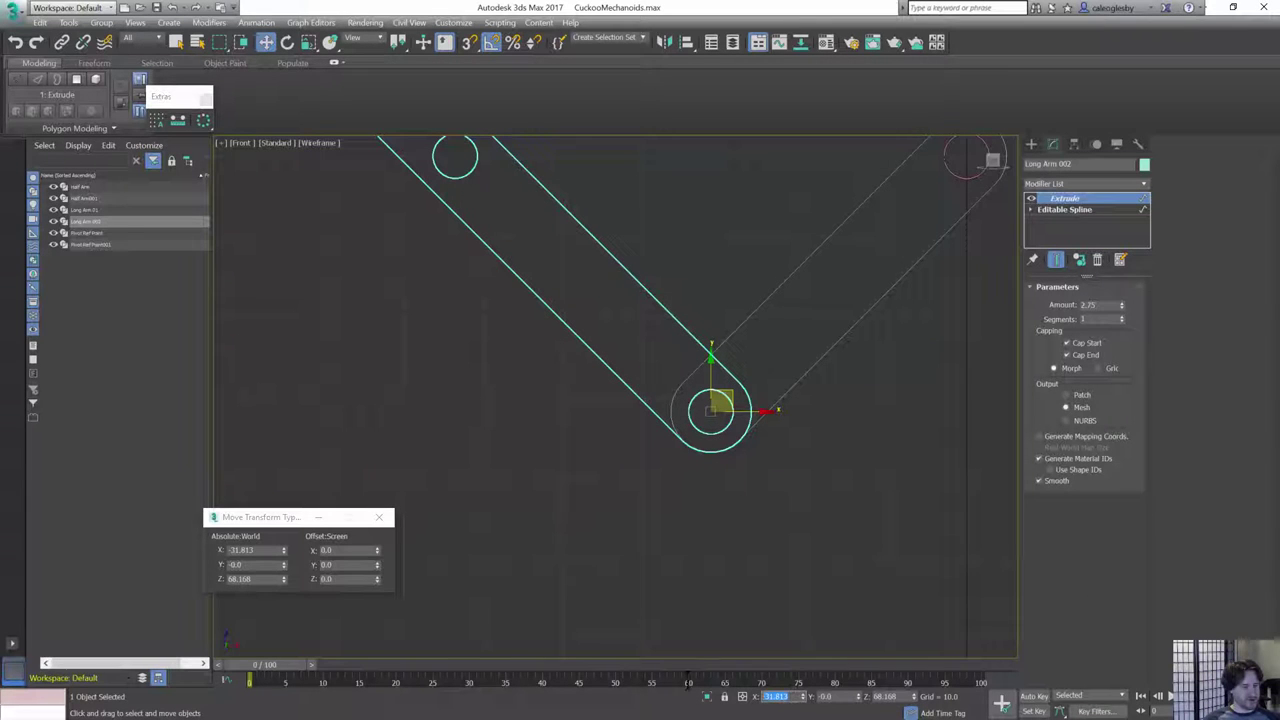
- Clone Long Arm 002 to its left and rotate the copy about its pivot so it slopes the opposite way
scroll(760, 470, down, 4)
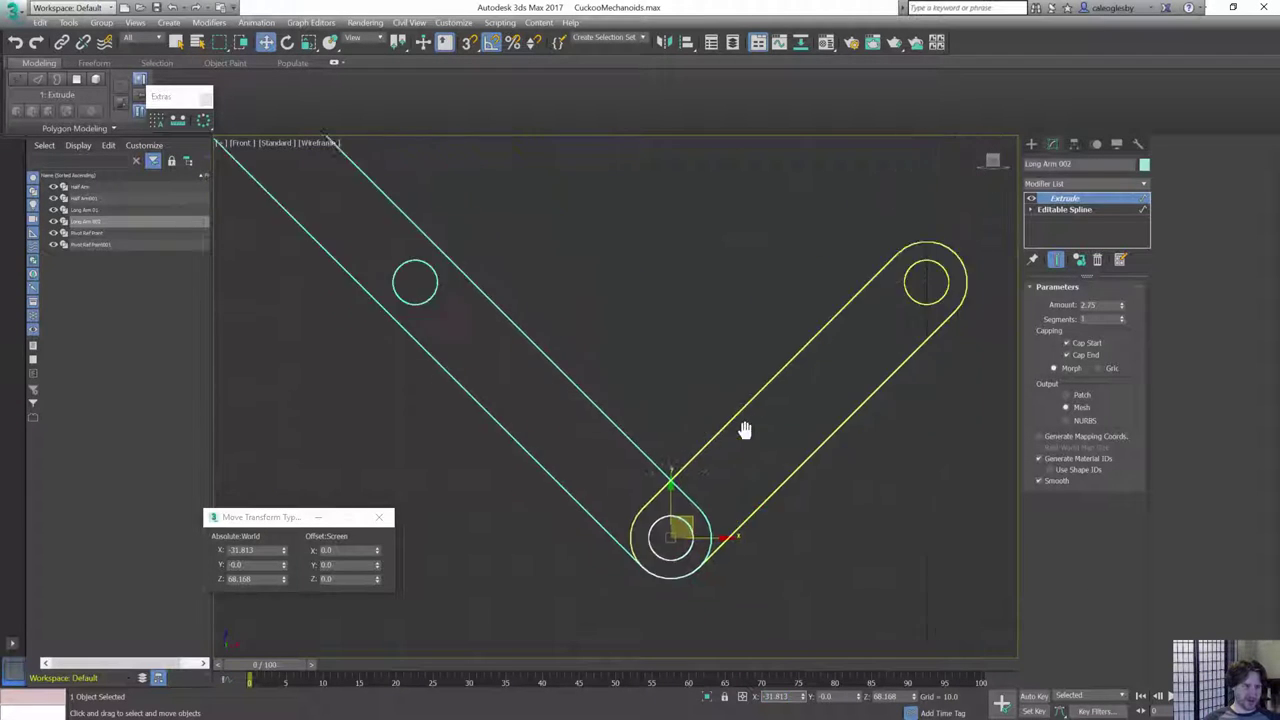
middle_drag(730, 365, 832, 408)
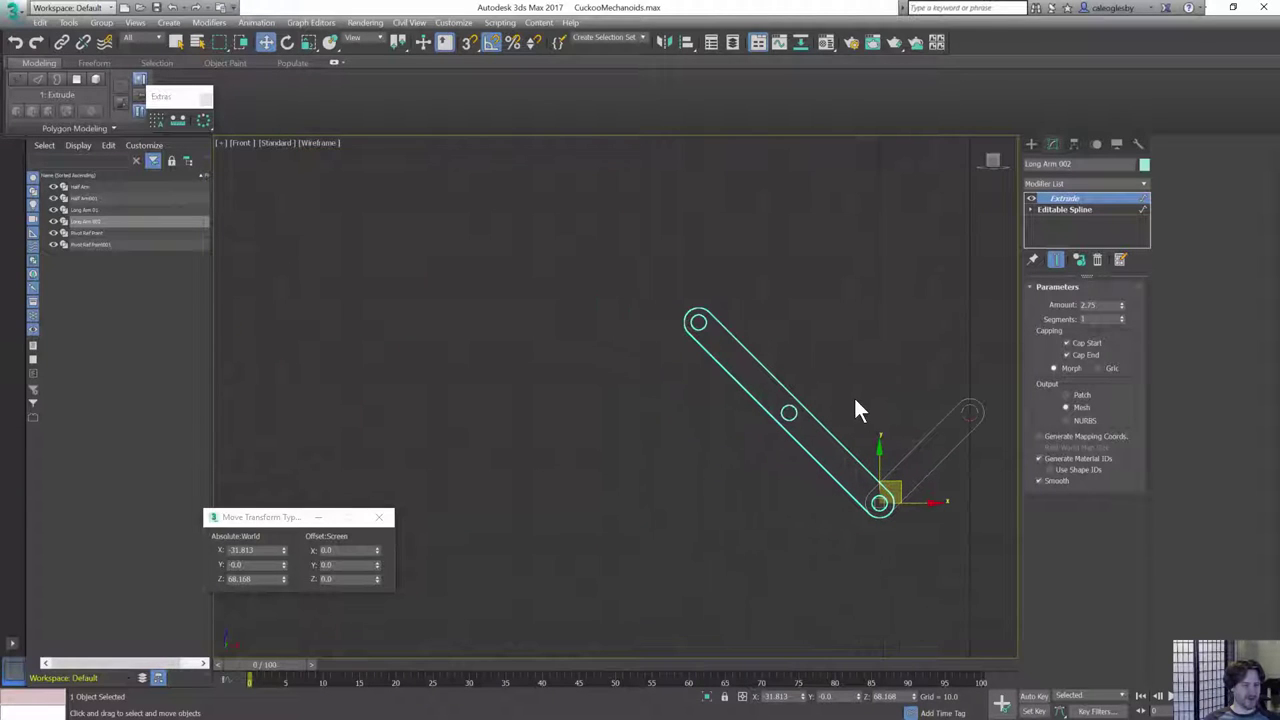
mouse_move(918, 504)
shift+mouse_down()
mouse_move(792, 499)
mouse_move(786, 436)
shift+mouse_up()
click(637, 427)
key(e)
key(w)
- Move the cloned long arm so its pivot hole meets the upper hole of Long Arm 002, at about X -95.4, Z 131.8
drag(766, 491, 717, 314)
scroll(717, 314, up, 8)
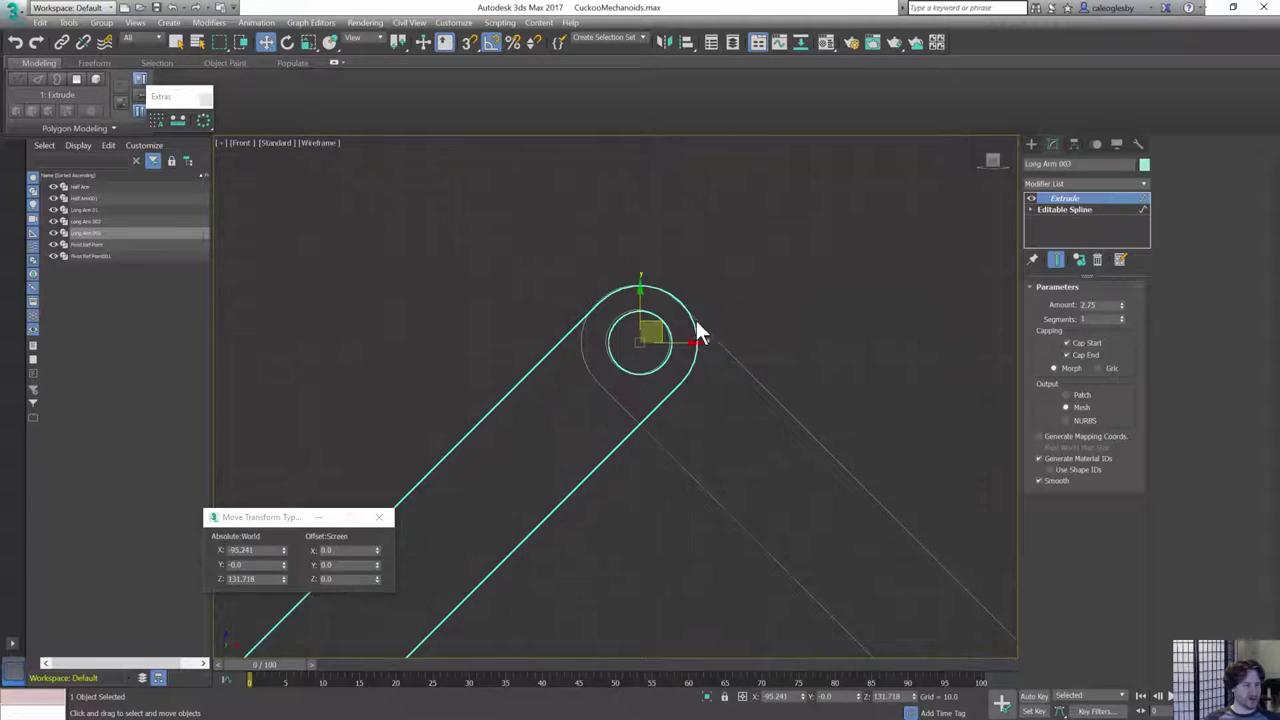
drag(638, 326, 634, 322)
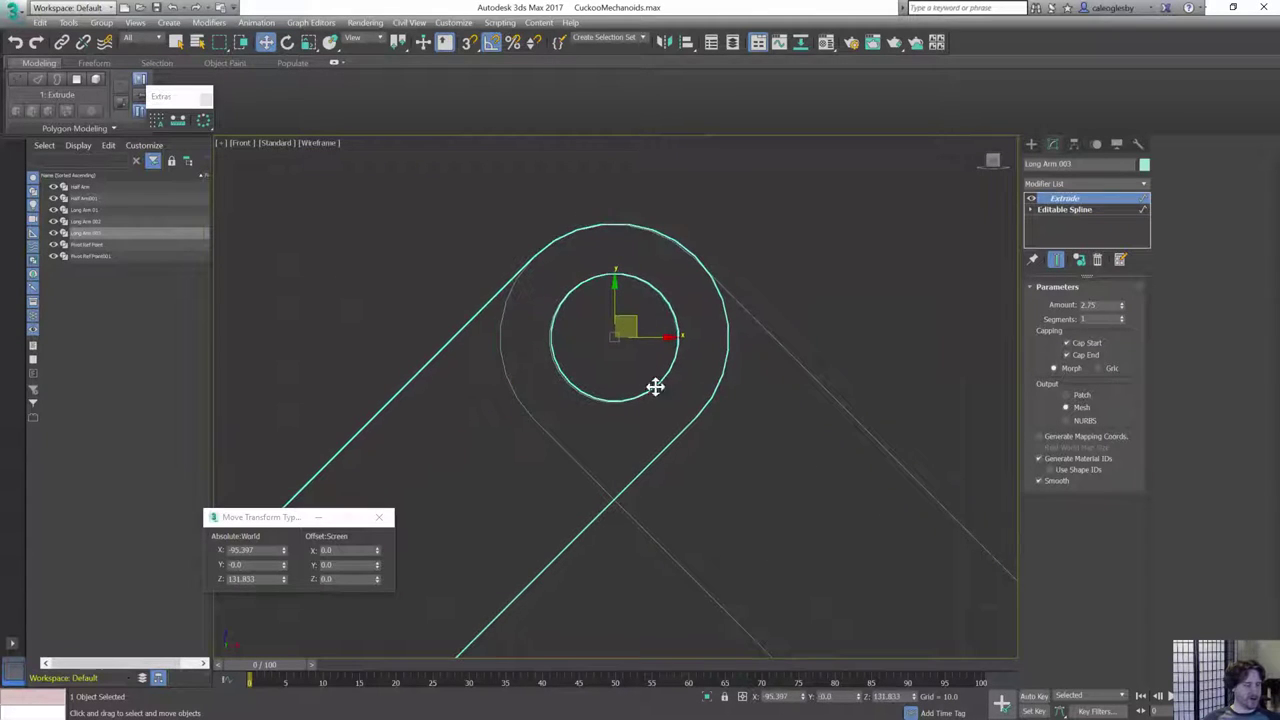
- Examine how the two long arms and the half arm connect, selecting them in turn
scroll(654, 386, down, 3)
middle_drag(654, 386, 782, 348)
scroll(782, 348, down, 2)
middle_drag(648, 492, 688, 328)
scroll(688, 328, down, 3)
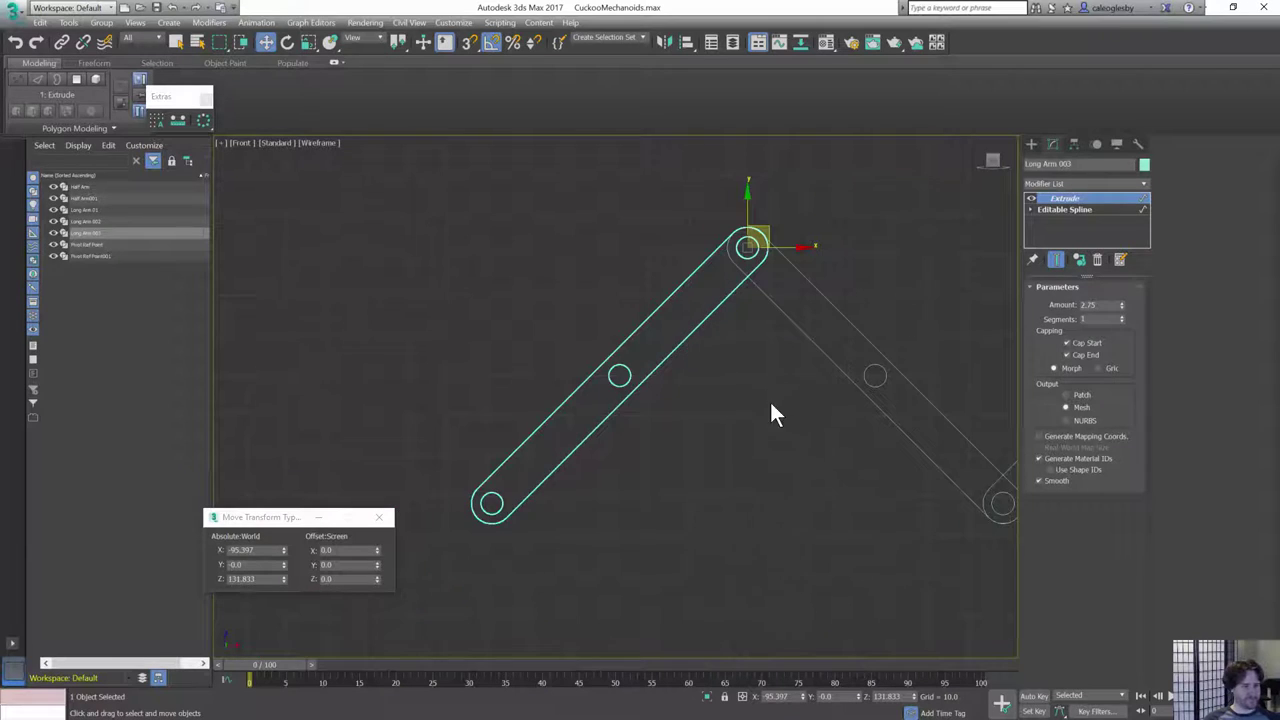
scroll(607, 399, down, 3)
middle_drag(769, 399, 798, 428)
ctrl+click(768, 380)
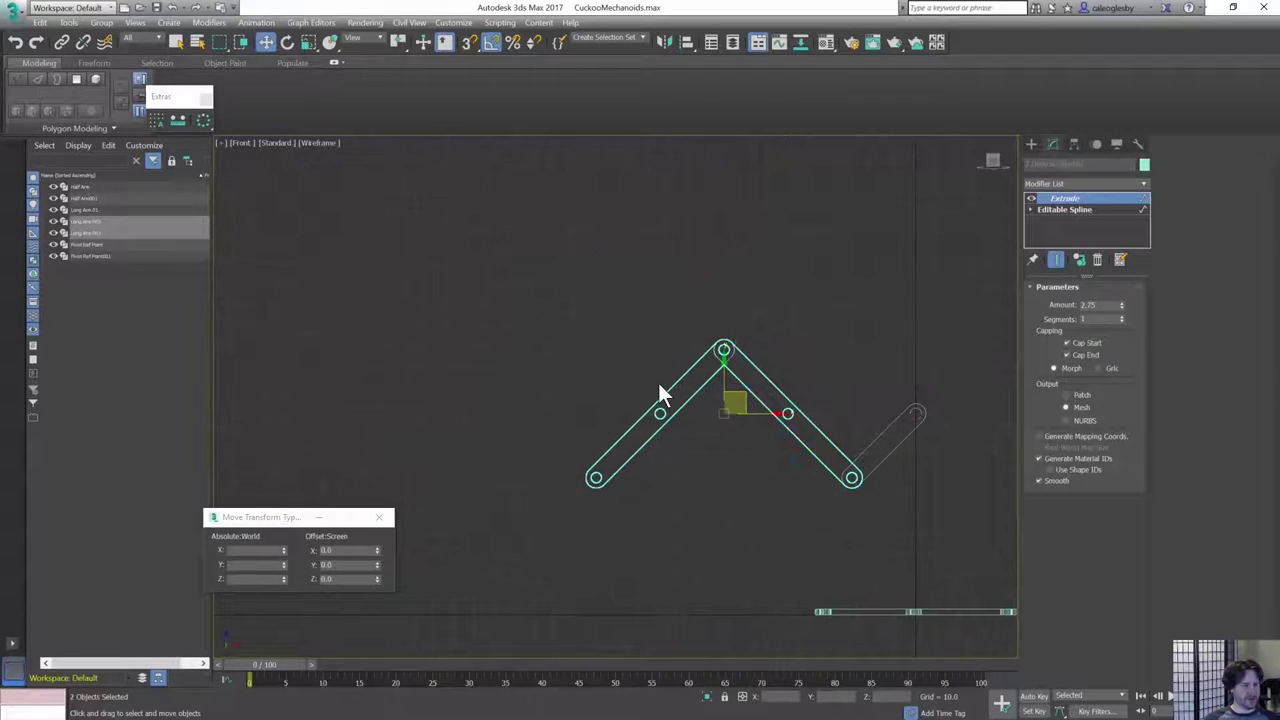
click(673, 421)
click(714, 374)
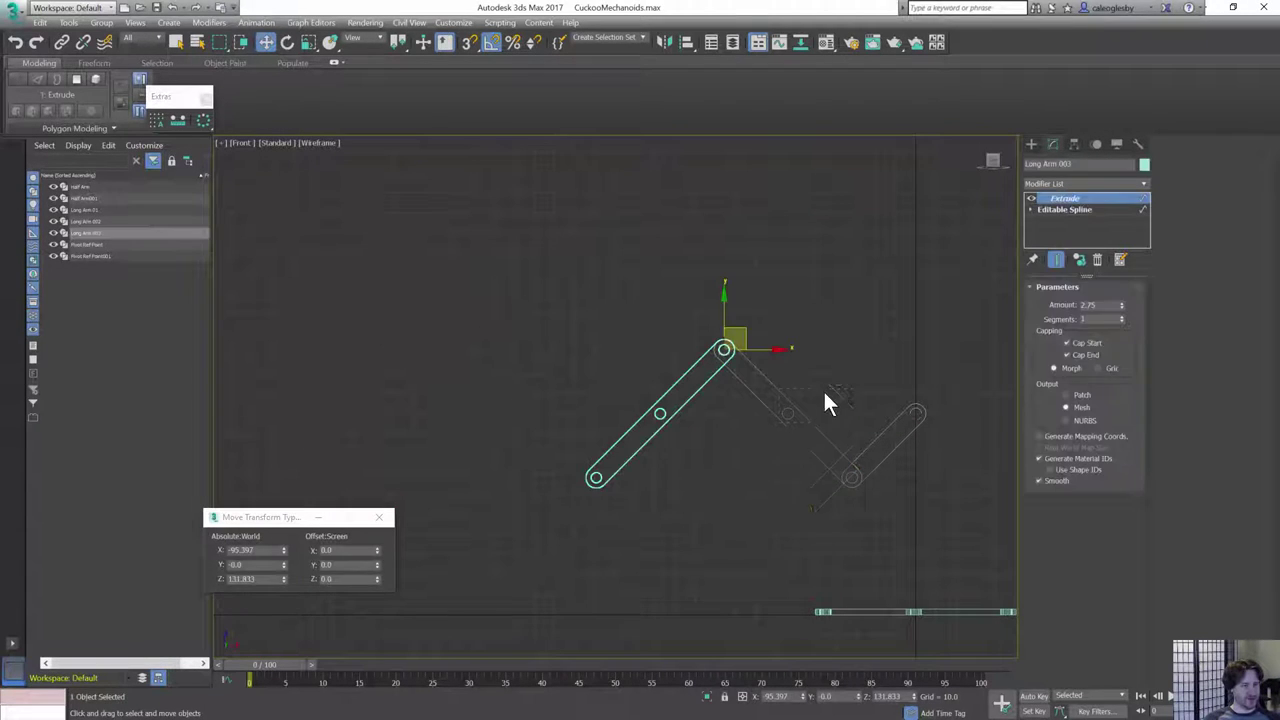
click(831, 445)
click(889, 446)
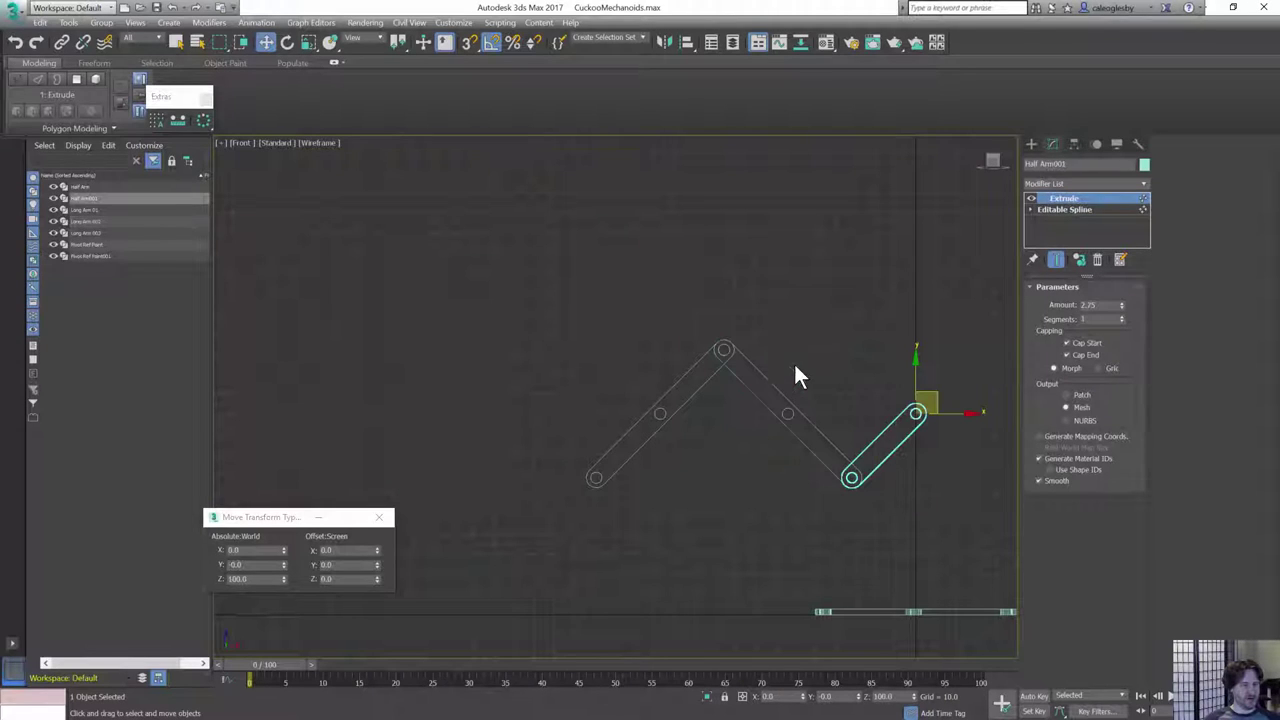
- Clone the two long arms together along X as three instance pairs, each continuing the zigzag from the previous pair's end hole
drag(661, 361, 647, 387)
middle_drag(752, 406, 909, 406)
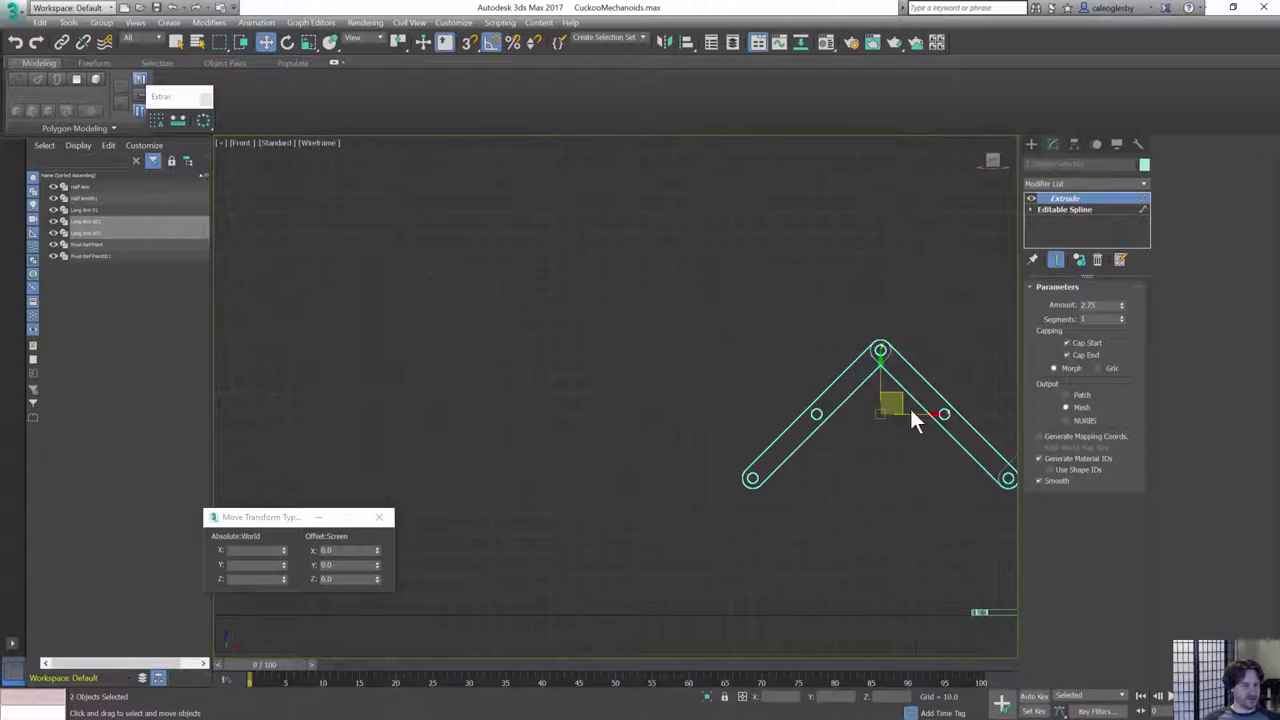
shift+drag(914, 411, 663, 420)
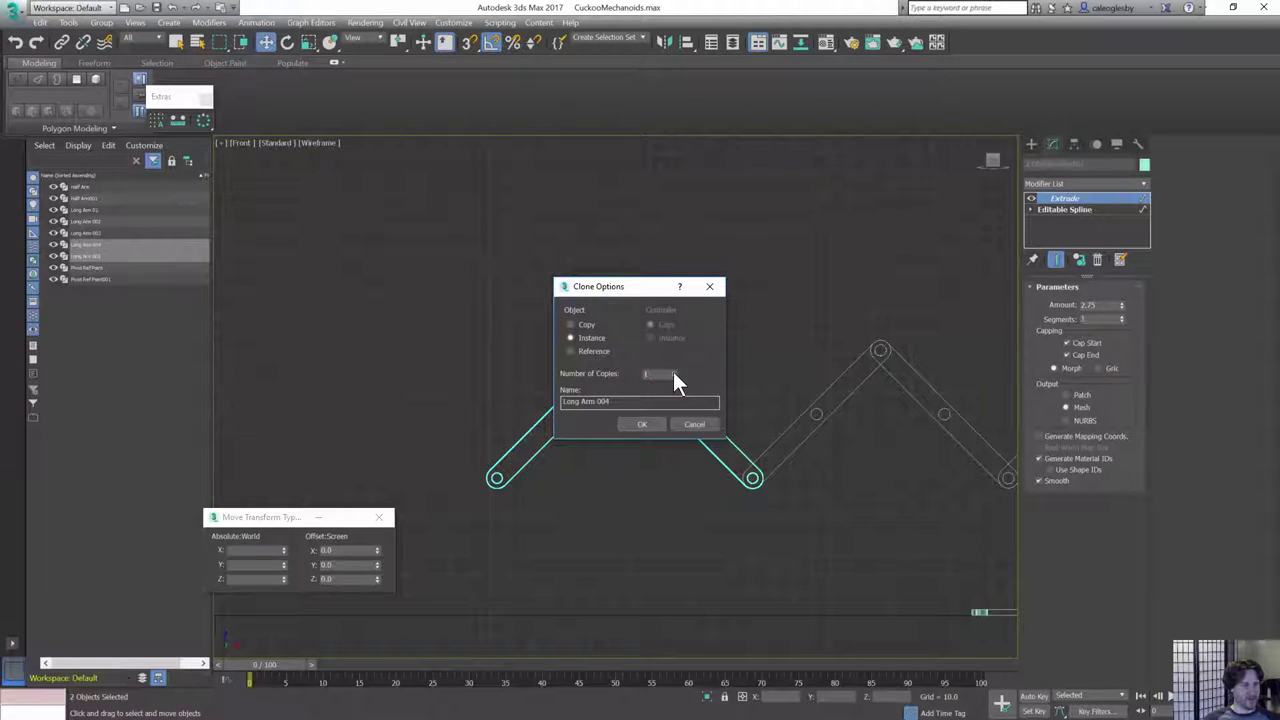
click(641, 424)
- Examine the overlapping pivot holes along the zigzag chain of long arms for accurate alignment
scroll(683, 455, down, 5)
scroll(840, 475, up, 8)
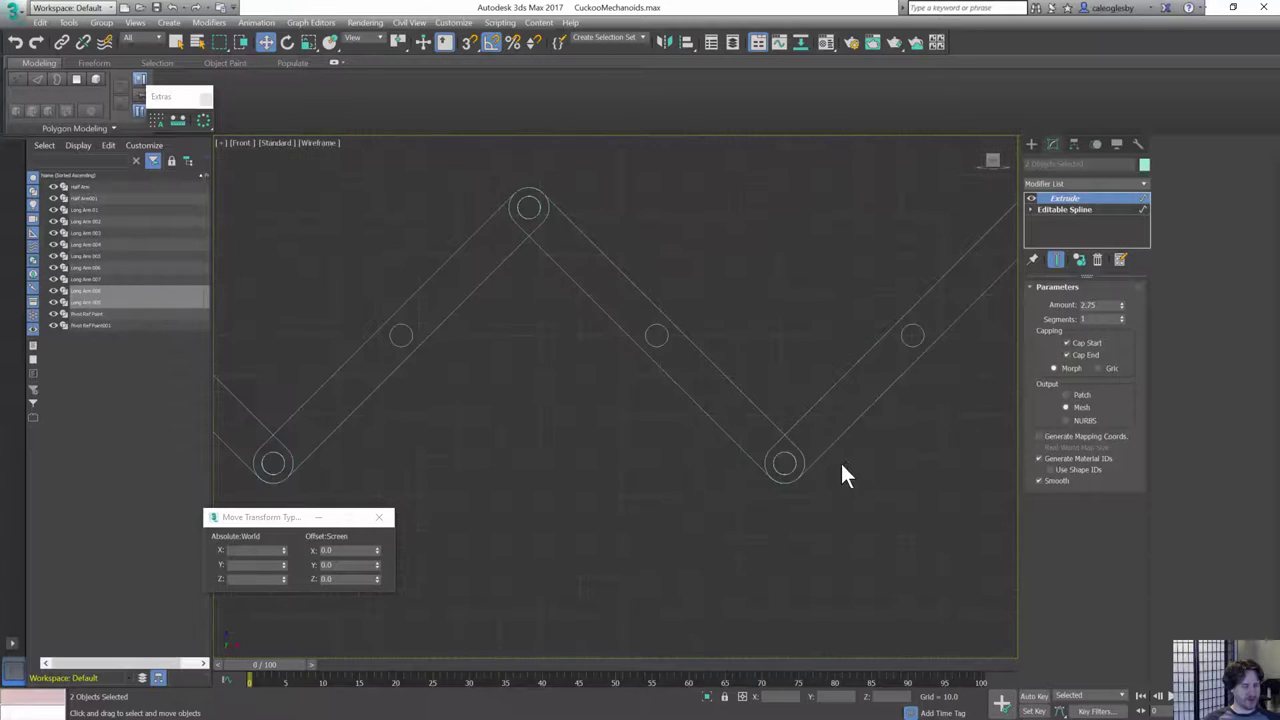
scroll(840, 461, up, 3)
middle_drag(840, 461, 717, 423)
scroll(632, 417, down, 3)
middle_drag(632, 417, 921, 415)
scroll(921, 415, down, 1)
middle_drag(547, 402, 703, 403)
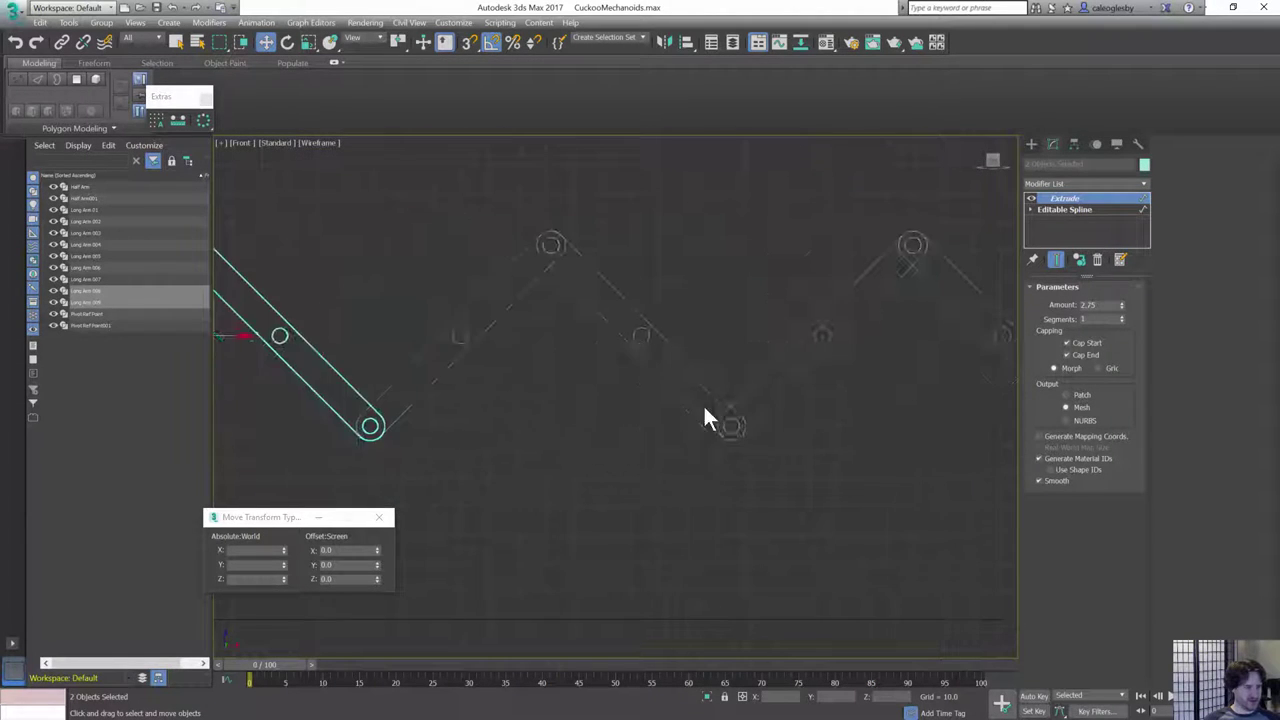
scroll(722, 428, up, 4)
scroll(700, 428, down, 5)
middle_drag(870, 439, 515, 400)
middle_drag(739, 407, 755, 489)
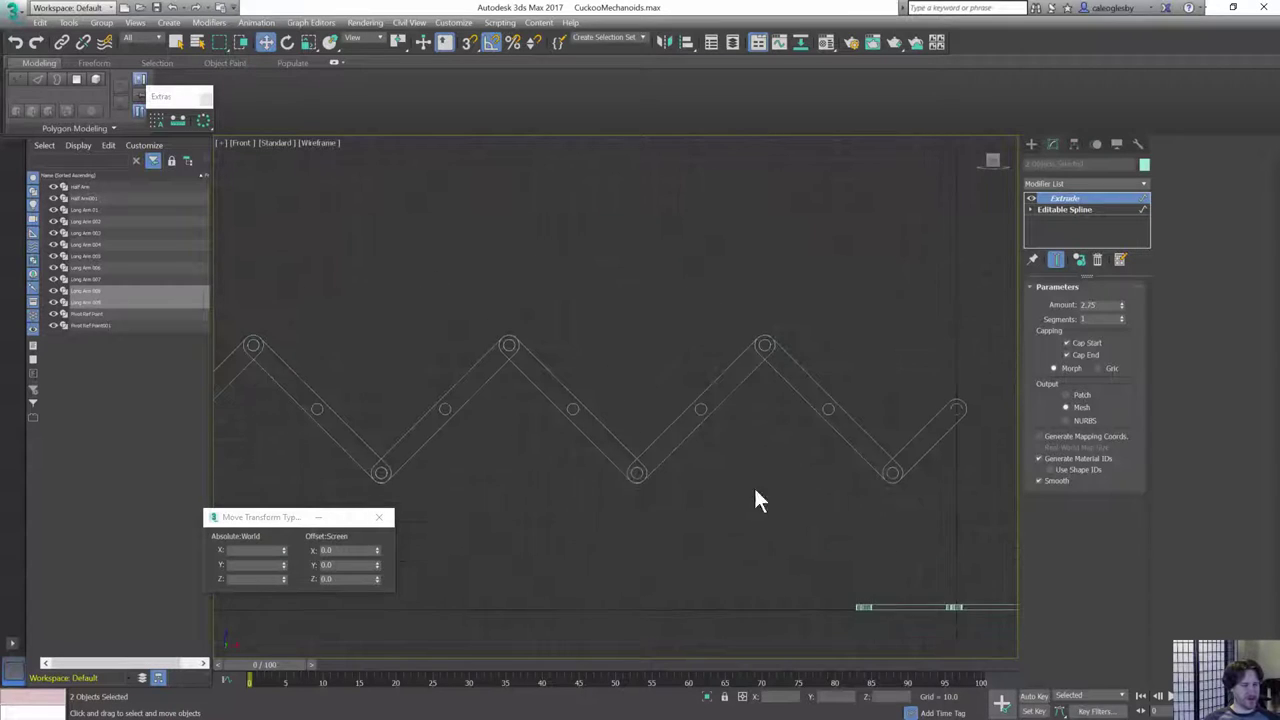
scroll(755, 500, down, 3)
- Clone Half Arm001 along X past the far left end of the chain, at about X -589.6
click(970, 413)
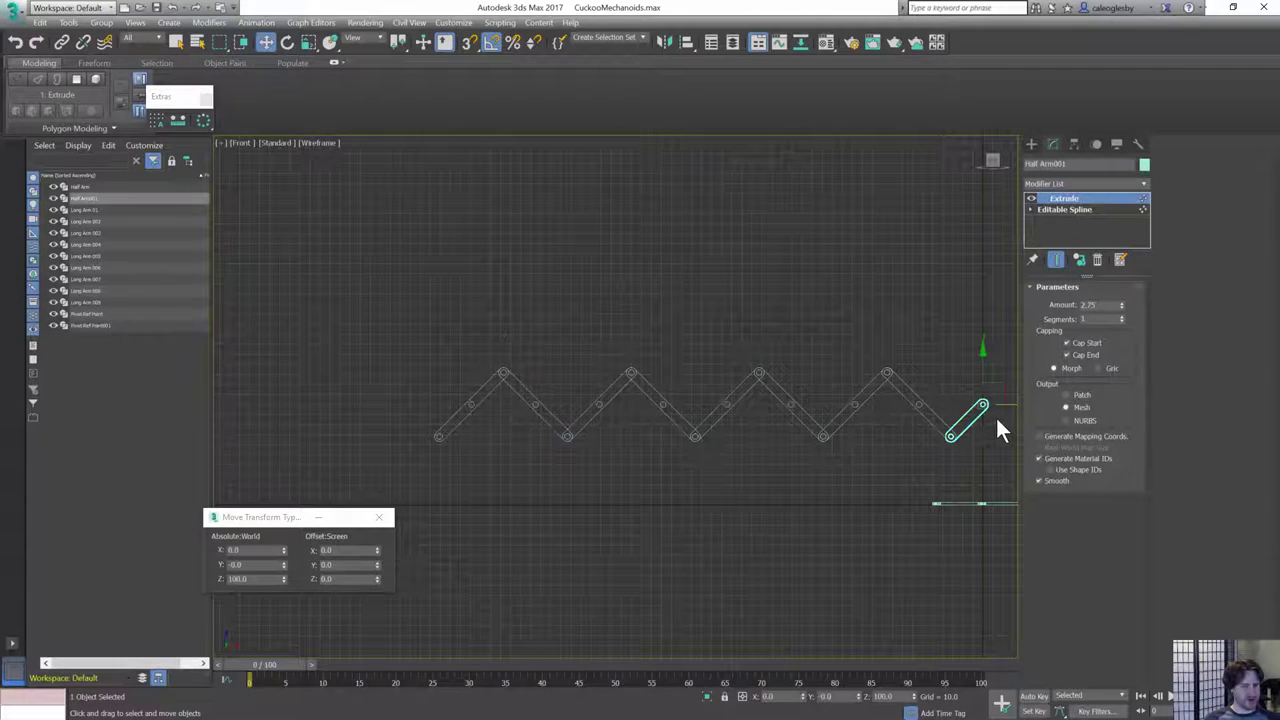
drag(971, 403, 419, 372)
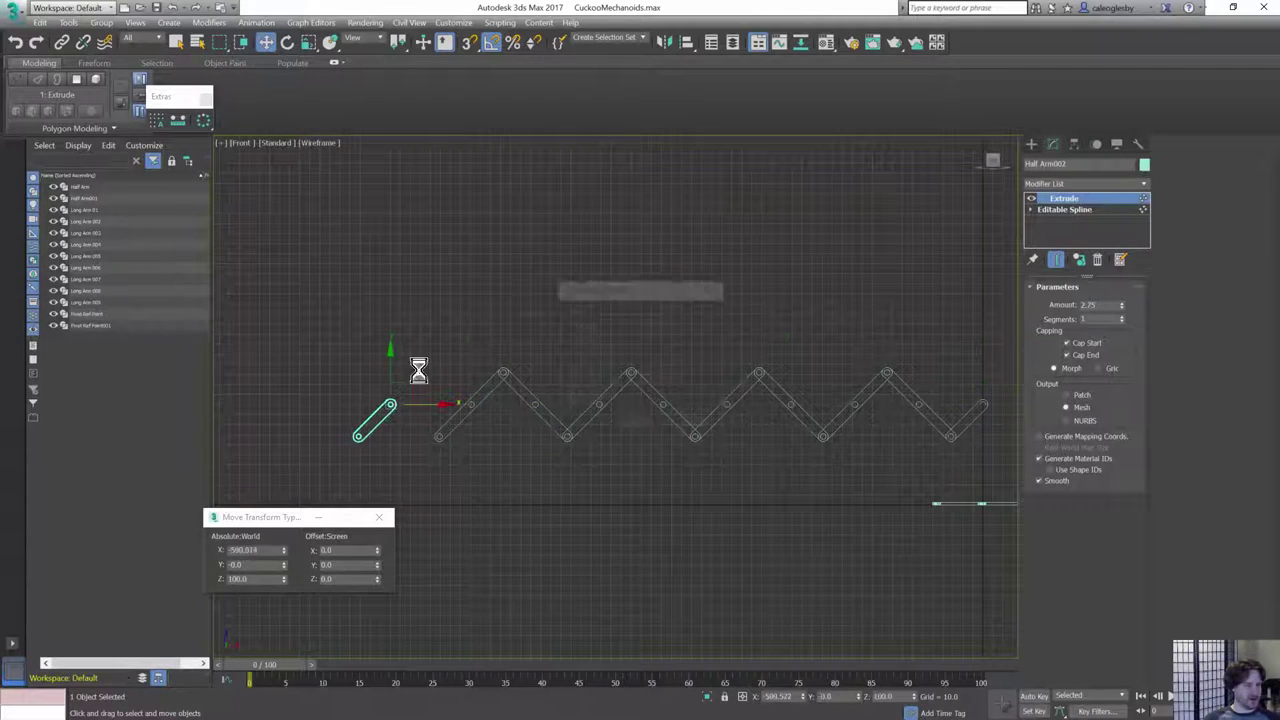
click(638, 425)
scroll(591, 390, up, 3)
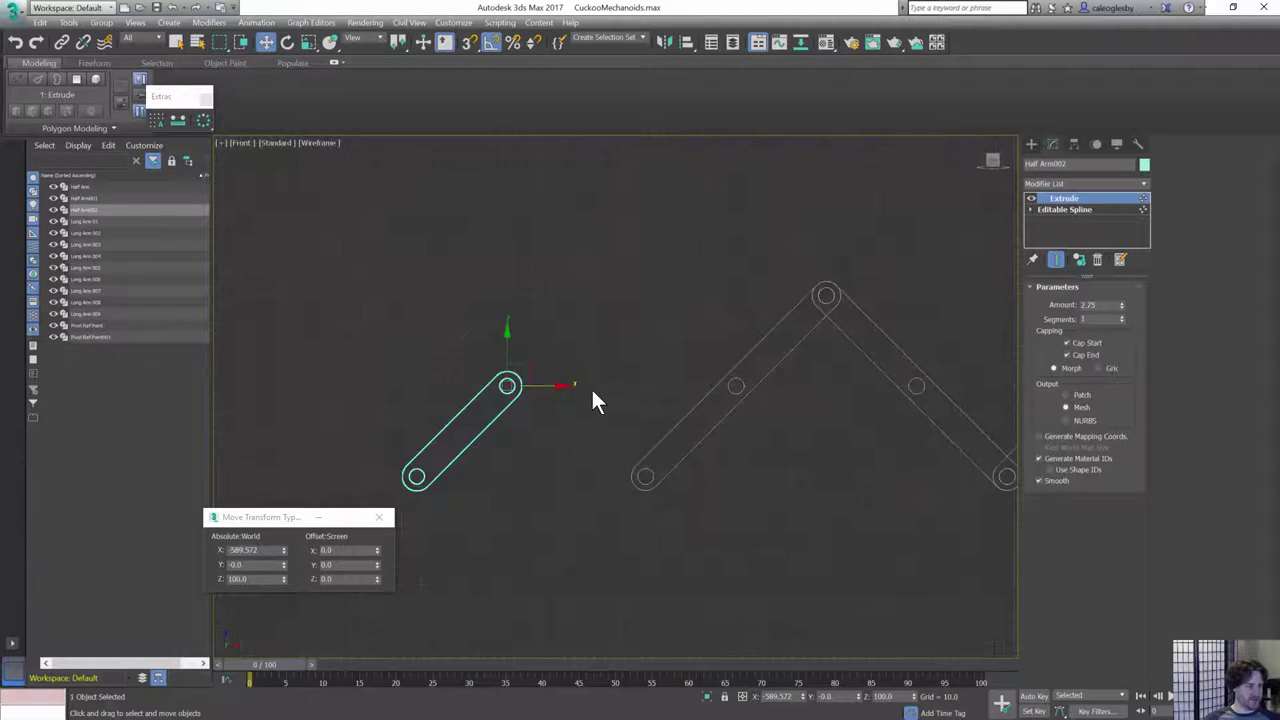
- Rotate the cloned half arm to slope the opposite way and move its pivot onto the chain's last lower hole, about X -542.6, Z 68.9
key(e)
mouse_move(546, 351)
mouse_down()
mouse_move(550, 403)
mouse_move(657, 451)
mouse_move(760, 360)
mouse_up()
key(w)
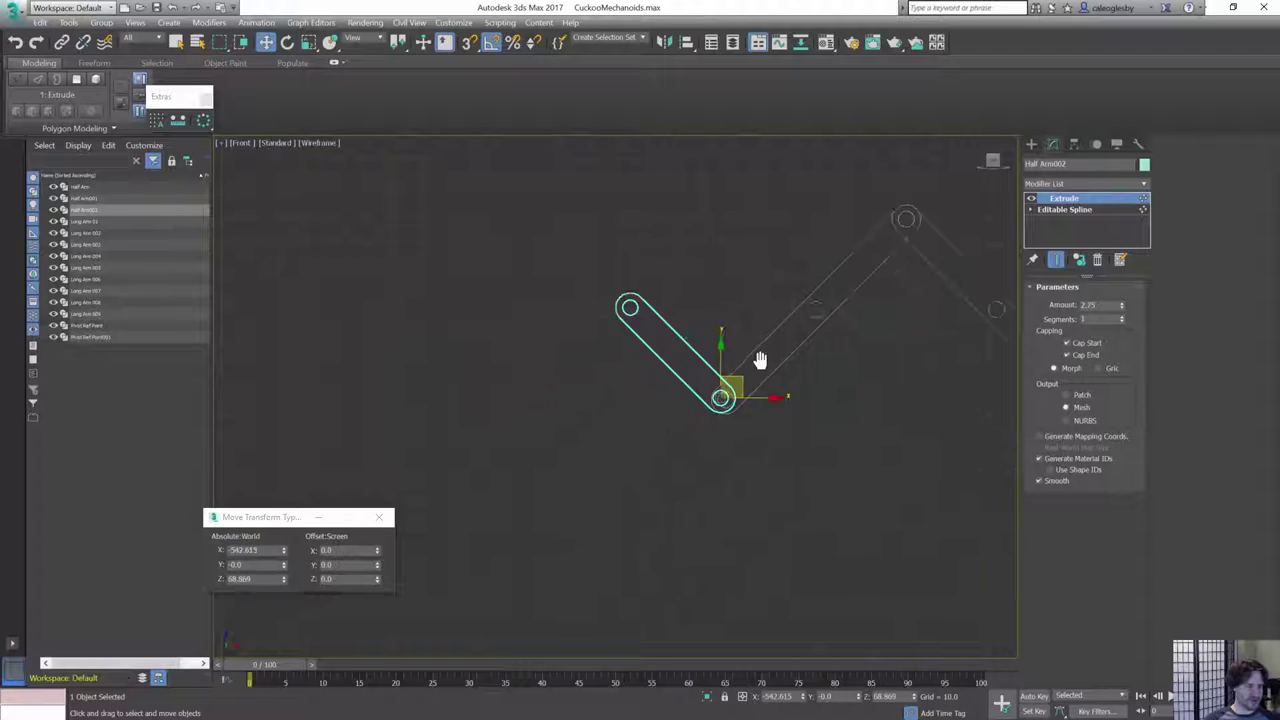
- Fine-tune the cloned half arm's pivot over the chain's last lower hole, to about X -540.9, Z 68.2
scroll(758, 365, up, 5)
drag(640, 476, 657, 471)
scroll(789, 408, down, 5)
middle_drag(789, 408, 634, 429)
scroll(595, 427, down, 1)
middle_drag(780, 425, 588, 431)
scroll(588, 431, down, 2)
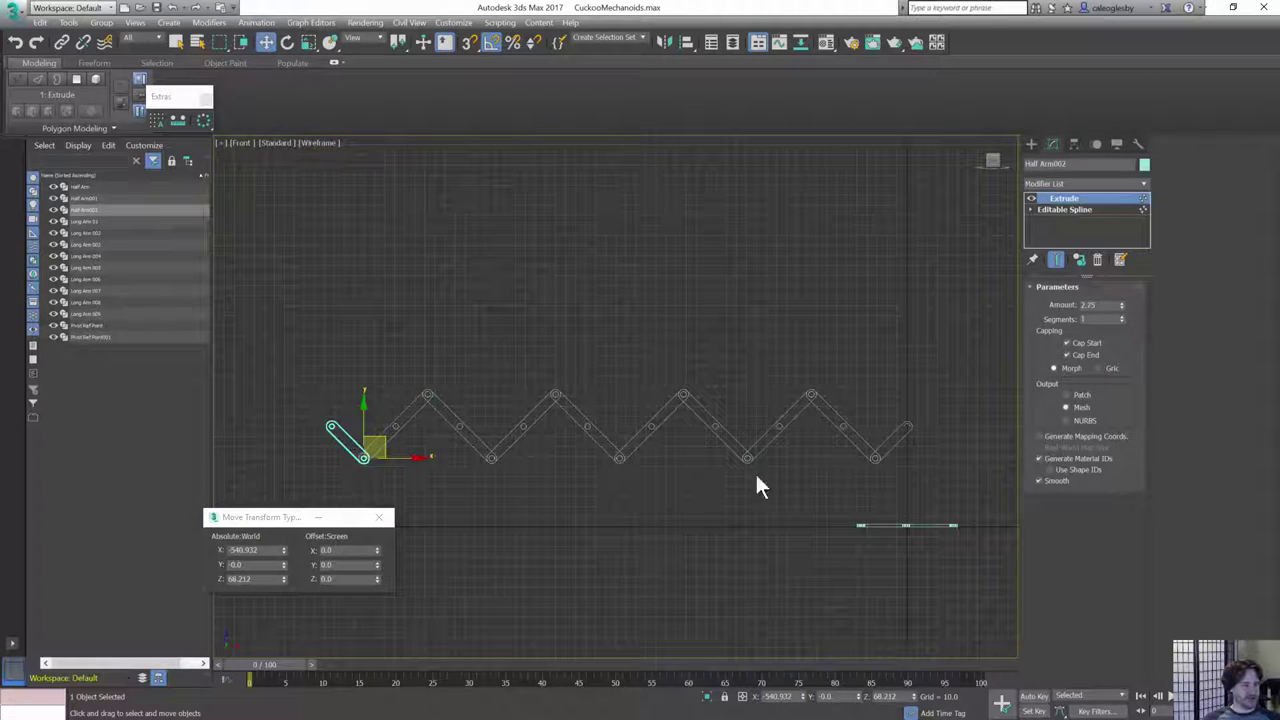
click(500, 590)
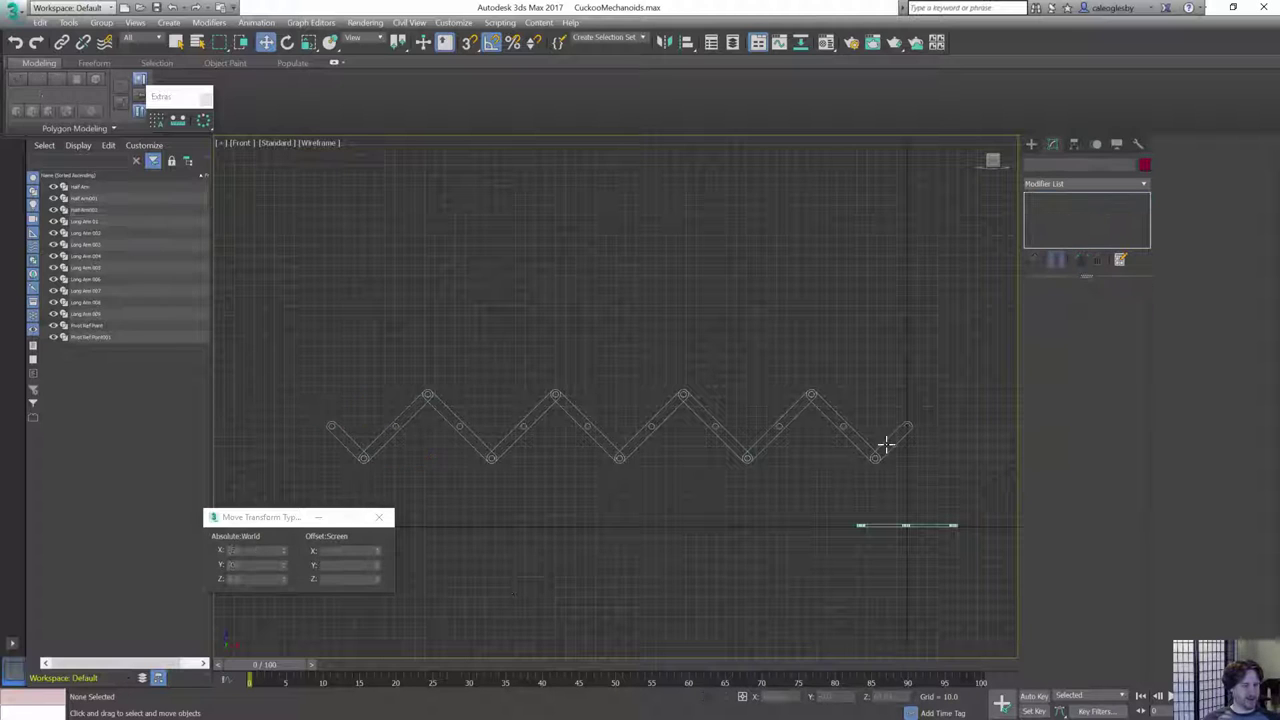
- Create a sphere with a radius of about 19.8 over the end hole of the half arm at the chain's far left
click(907, 427)
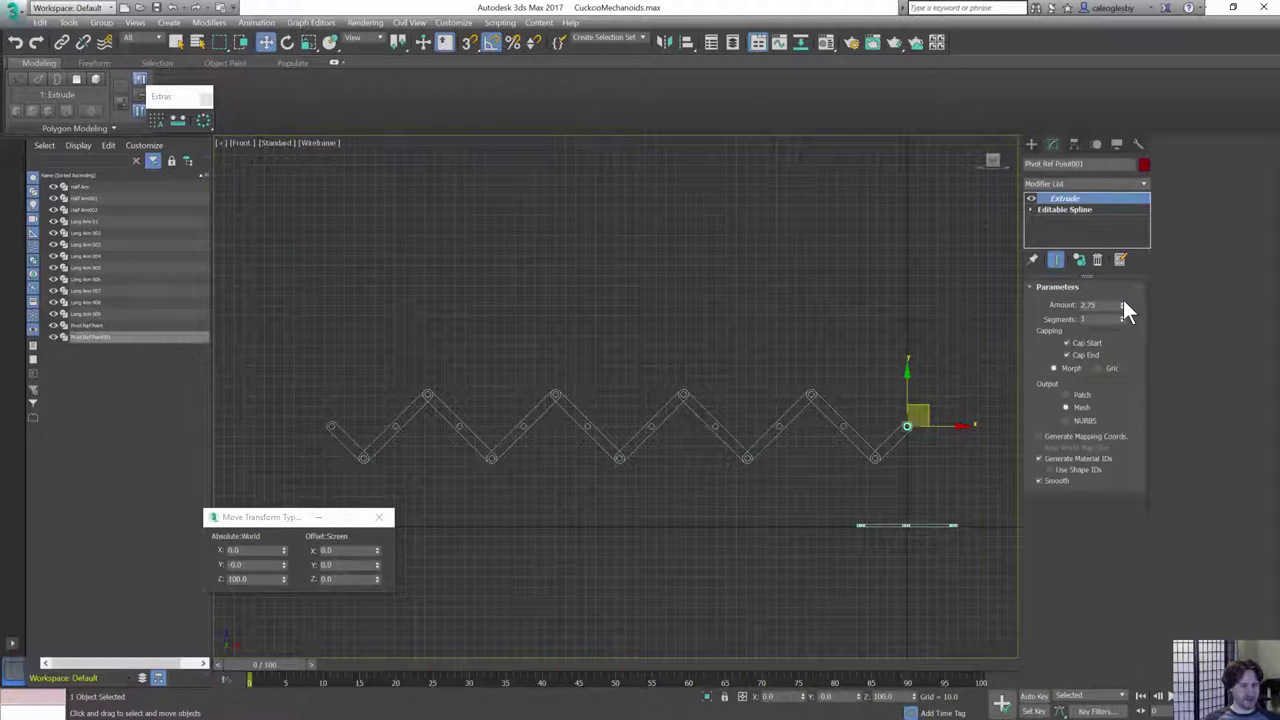
click(330, 427)
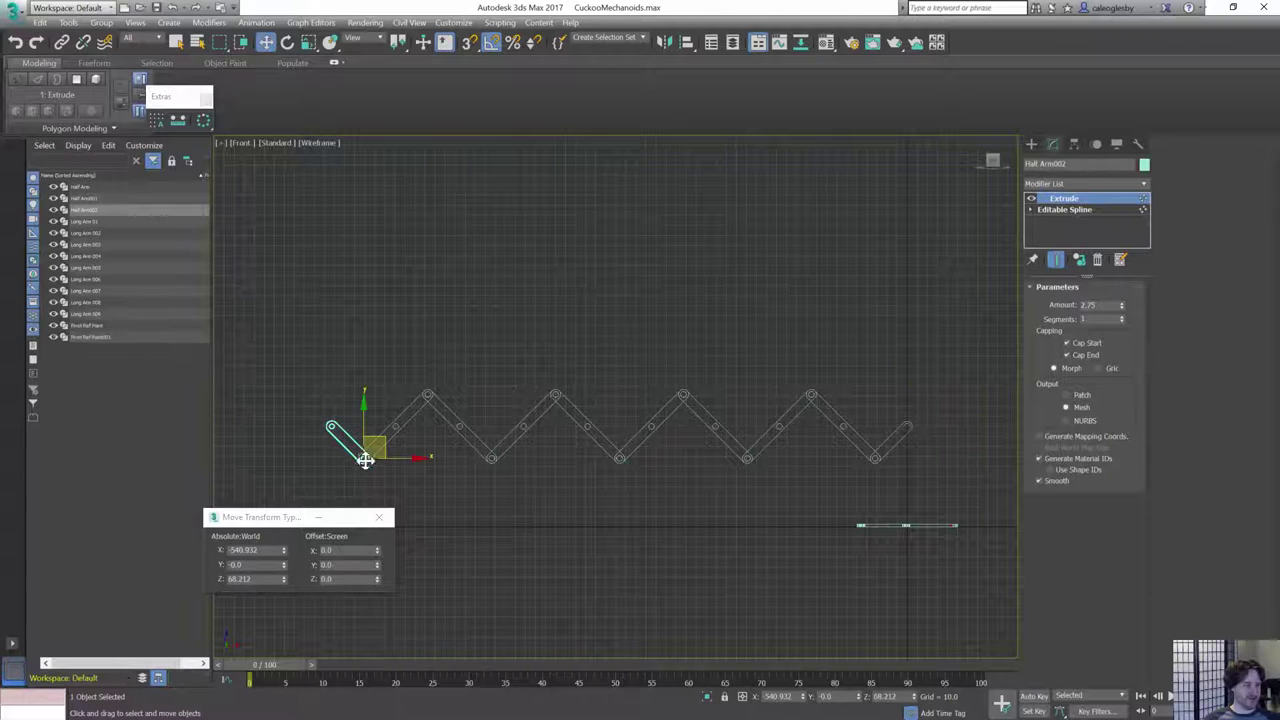
click(907, 427)
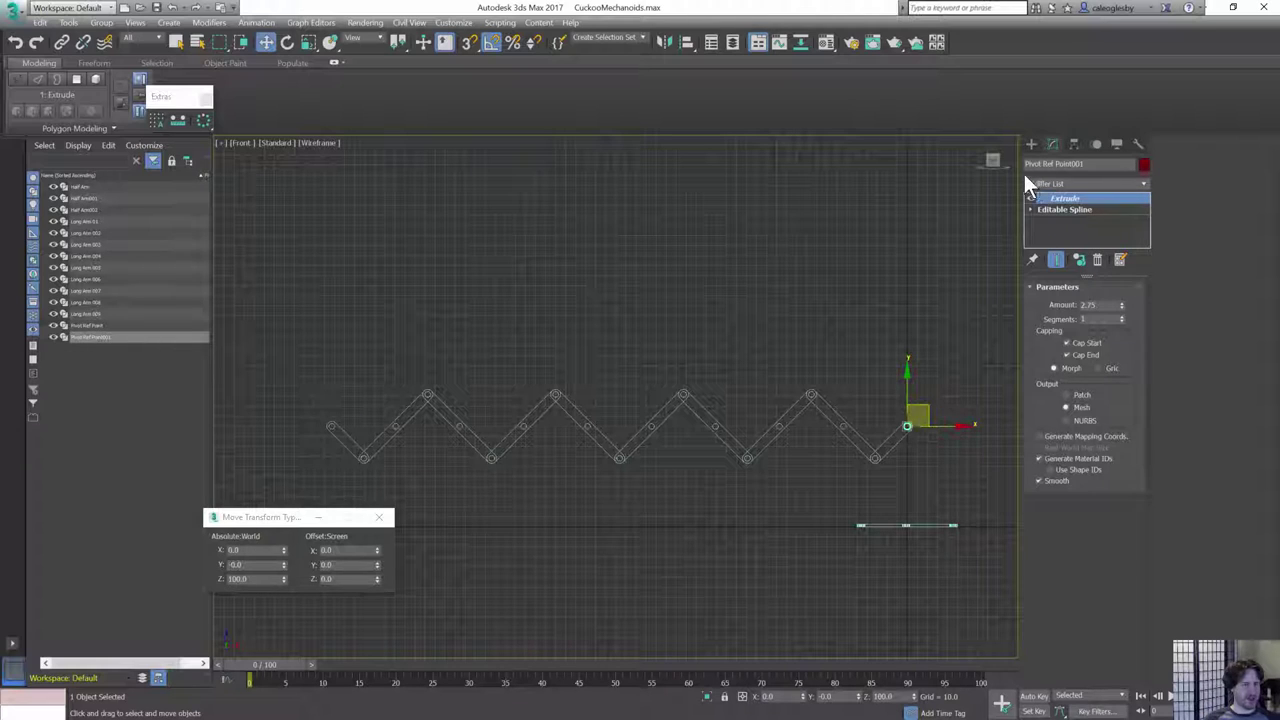
click(1032, 145)
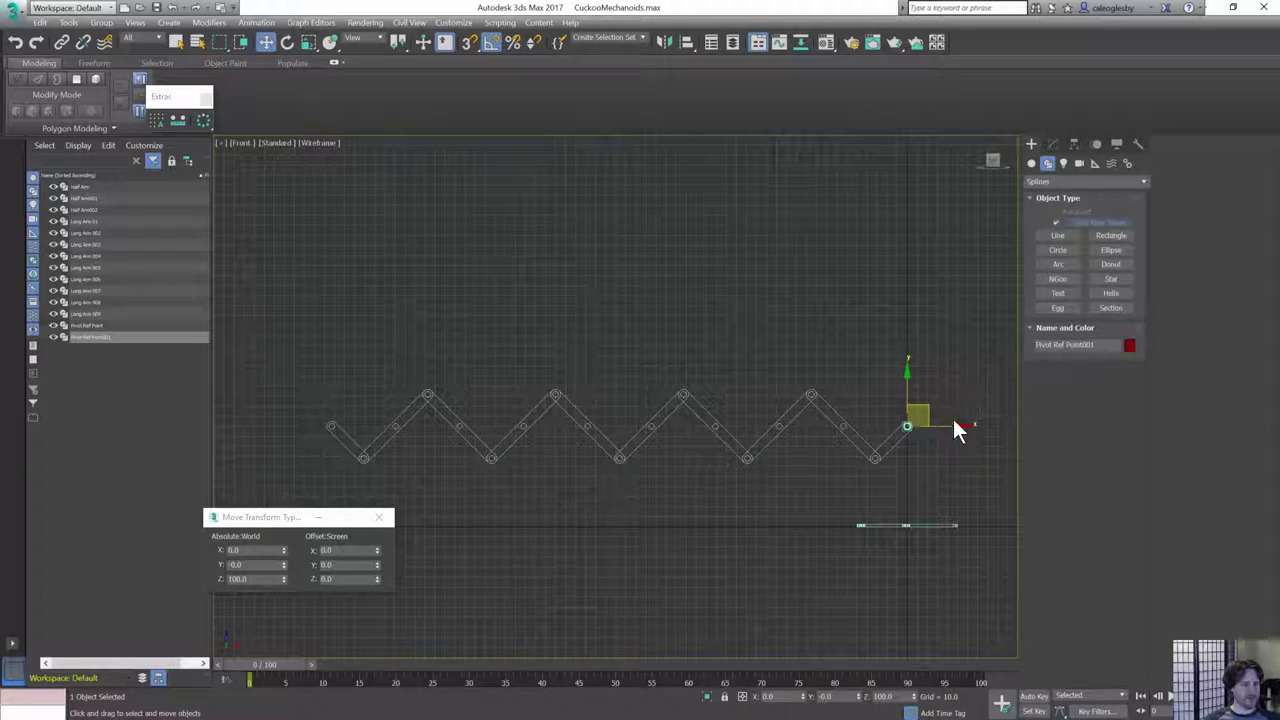
click(1032, 163)
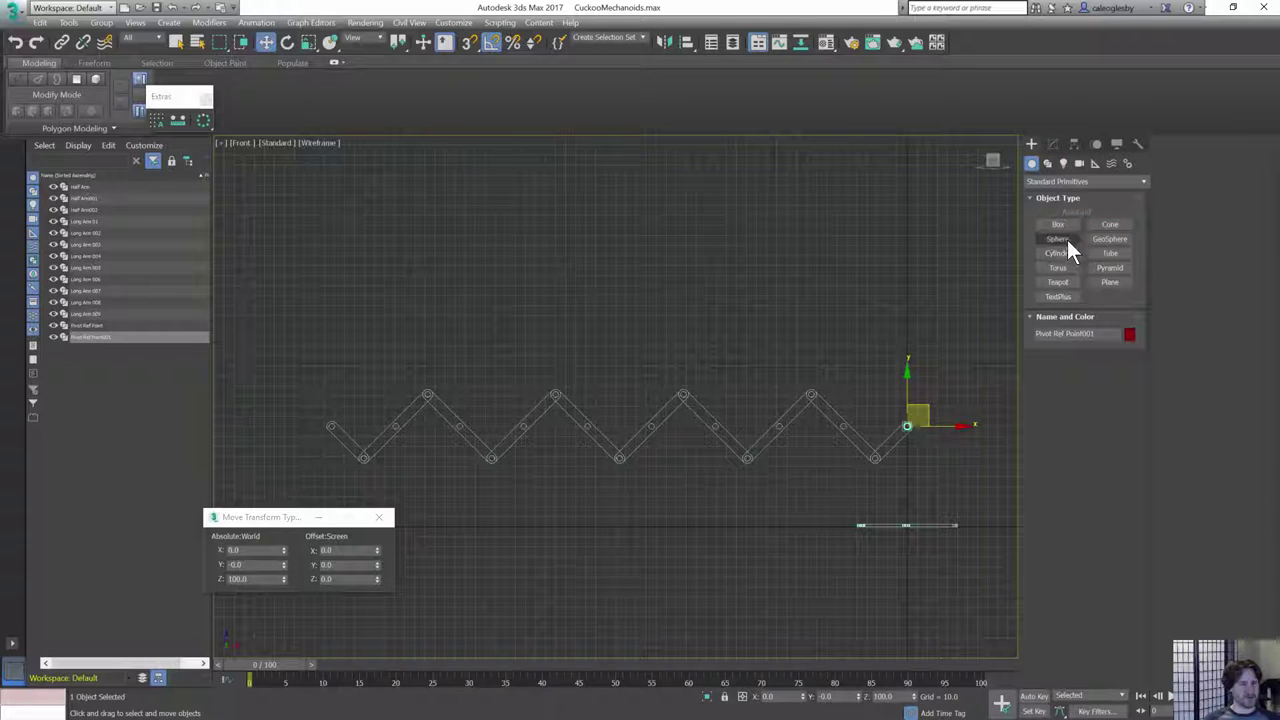
click(1060, 239)
drag(334, 426, 343, 409)
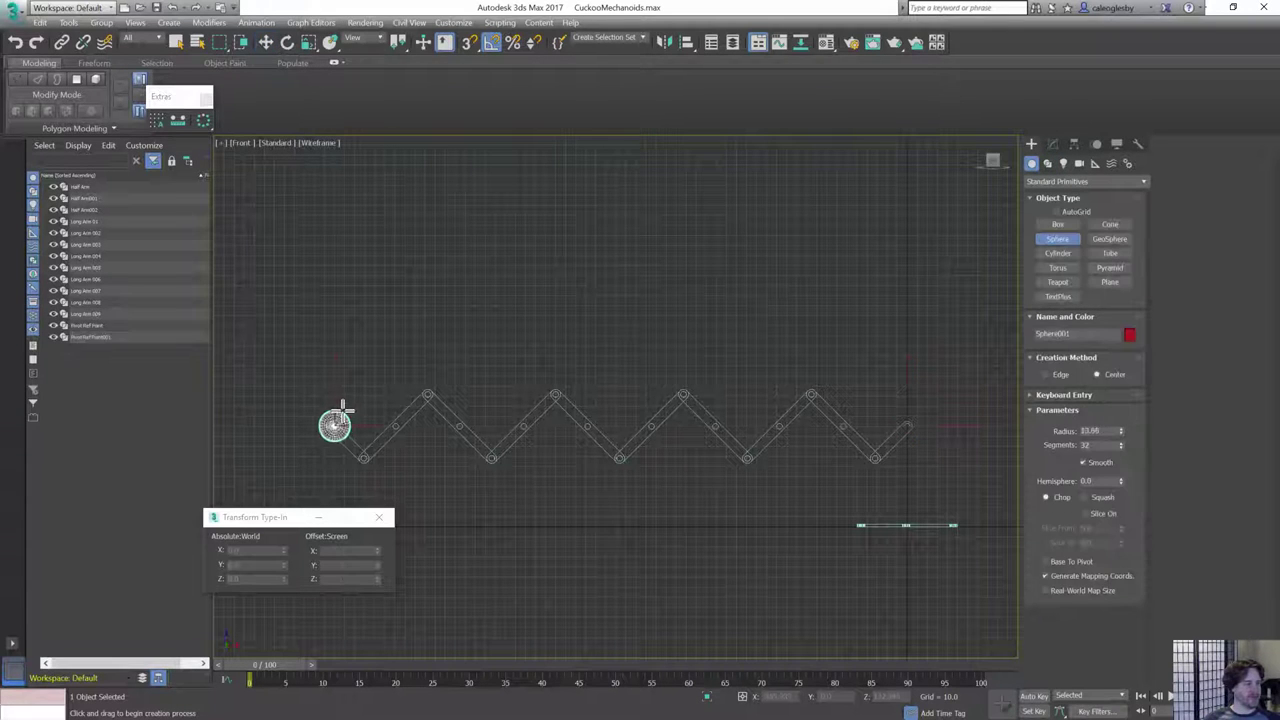
scroll(392, 408, up, 6)
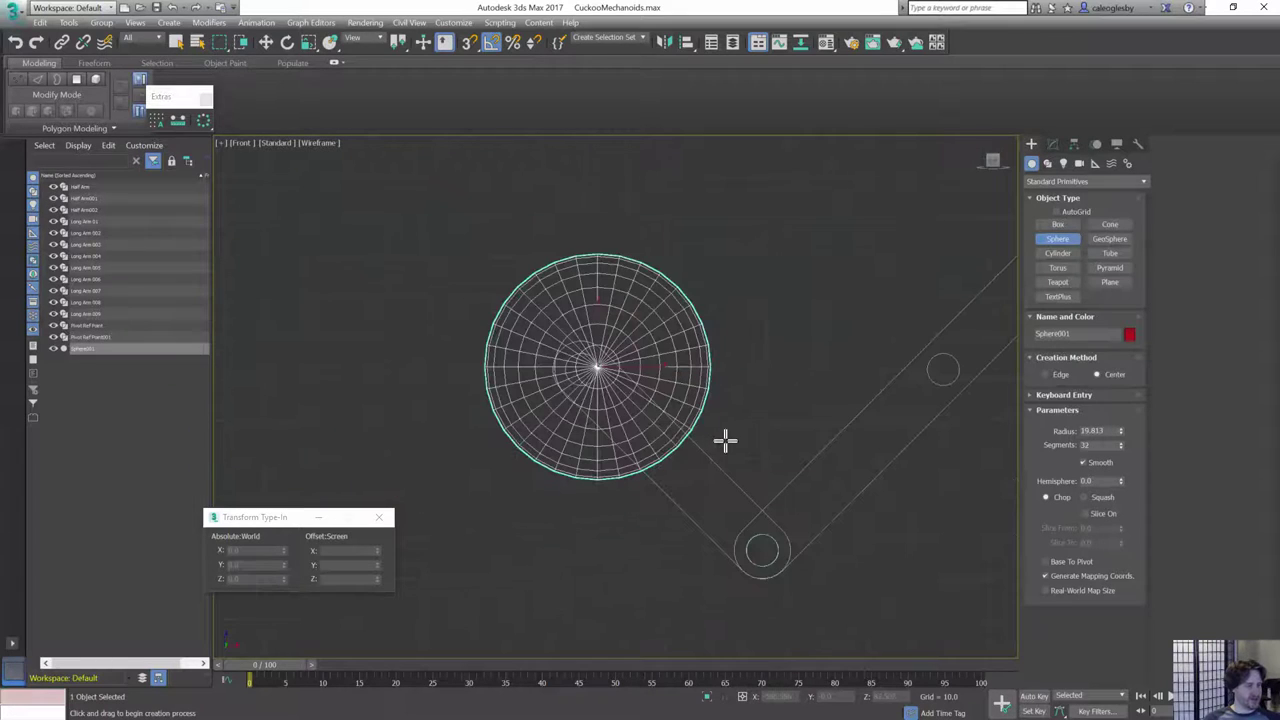
key(alt+a)
click(718, 466)
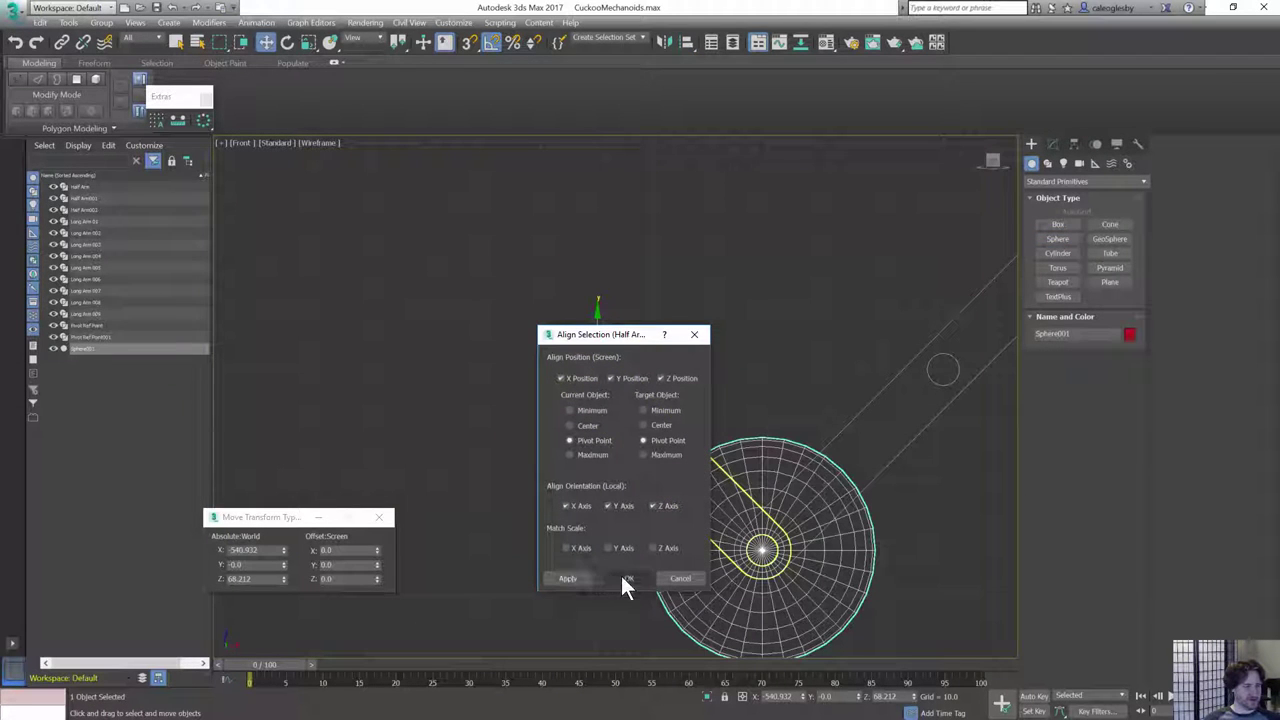
click(674, 578)
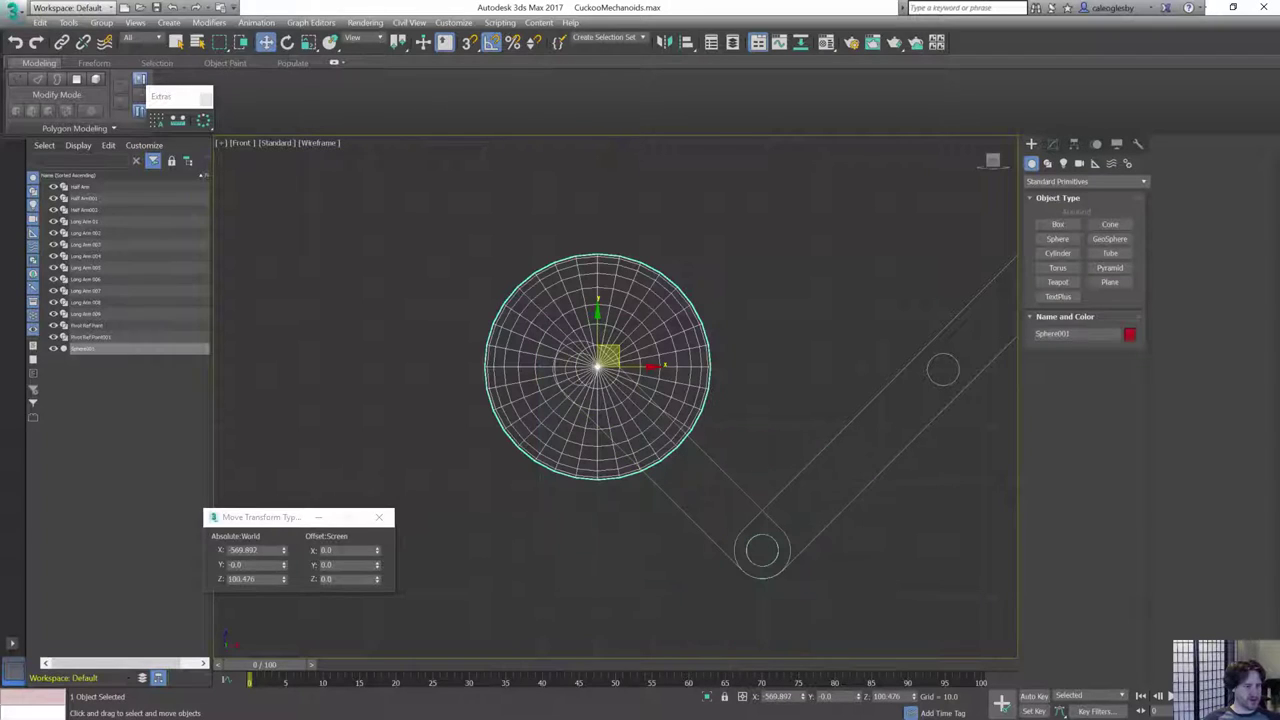
- Set the sphere's Hemisphere value to 0.5 and rotate it to -180 degrees about X
click(1053, 145)
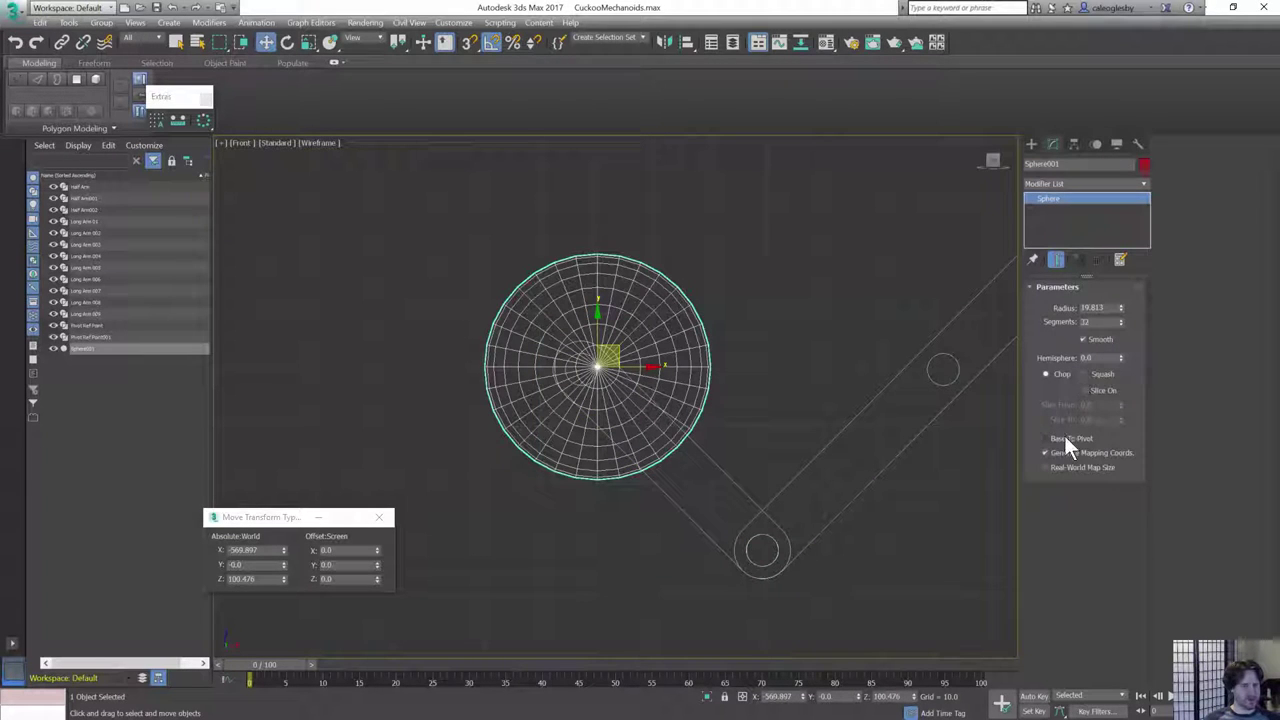
drag(1101, 357, 1068, 353)
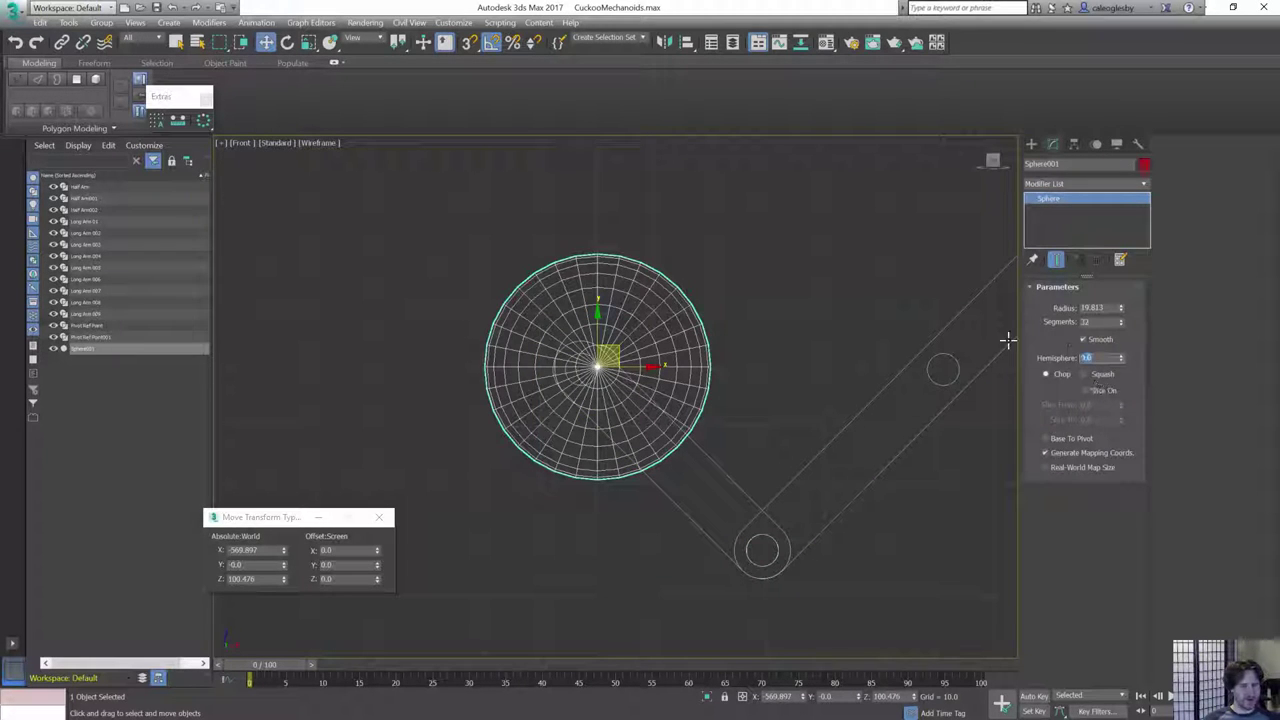
text(0.5)
middle_drag(494, 318, 514, 318)
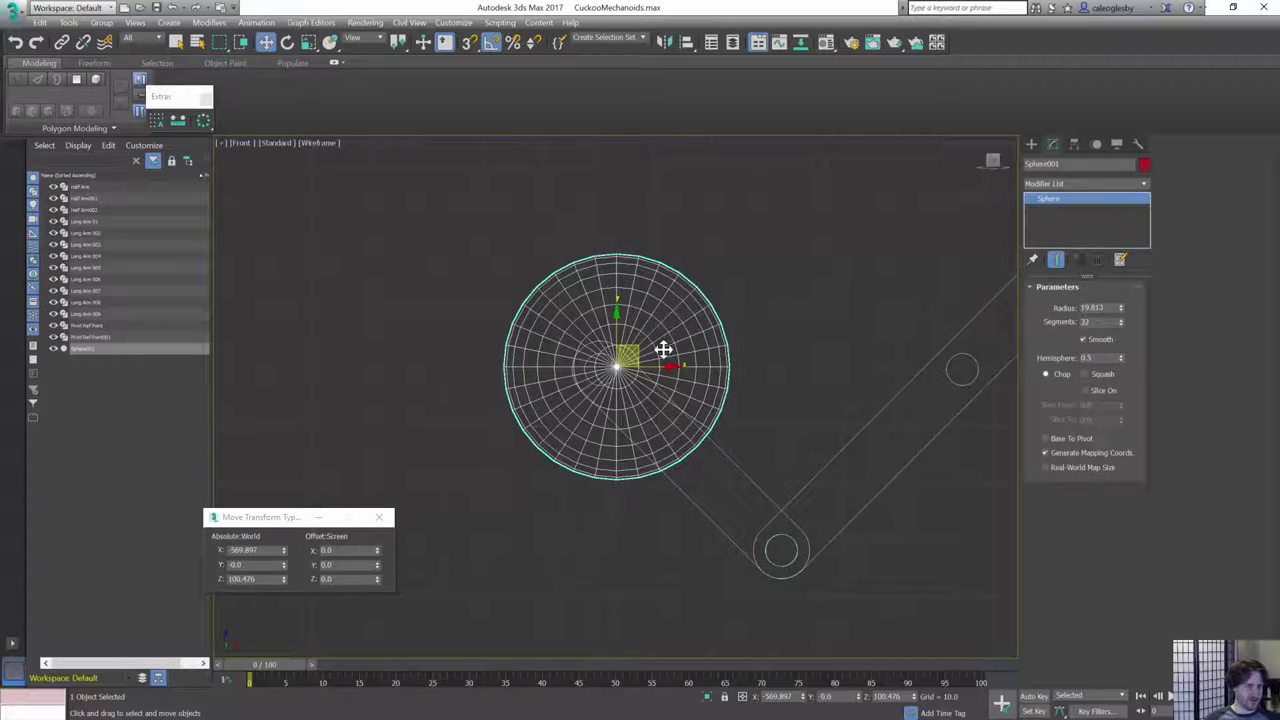
key(e)
drag(628, 340, 626, 377)
- Shrink the hemisphere's radius to about 4.36 and move it onto the half arm's end hole, at about X -572.8, Z 100
drag(1120, 307, 1100, 343)
scroll(795, 333, up, 3)
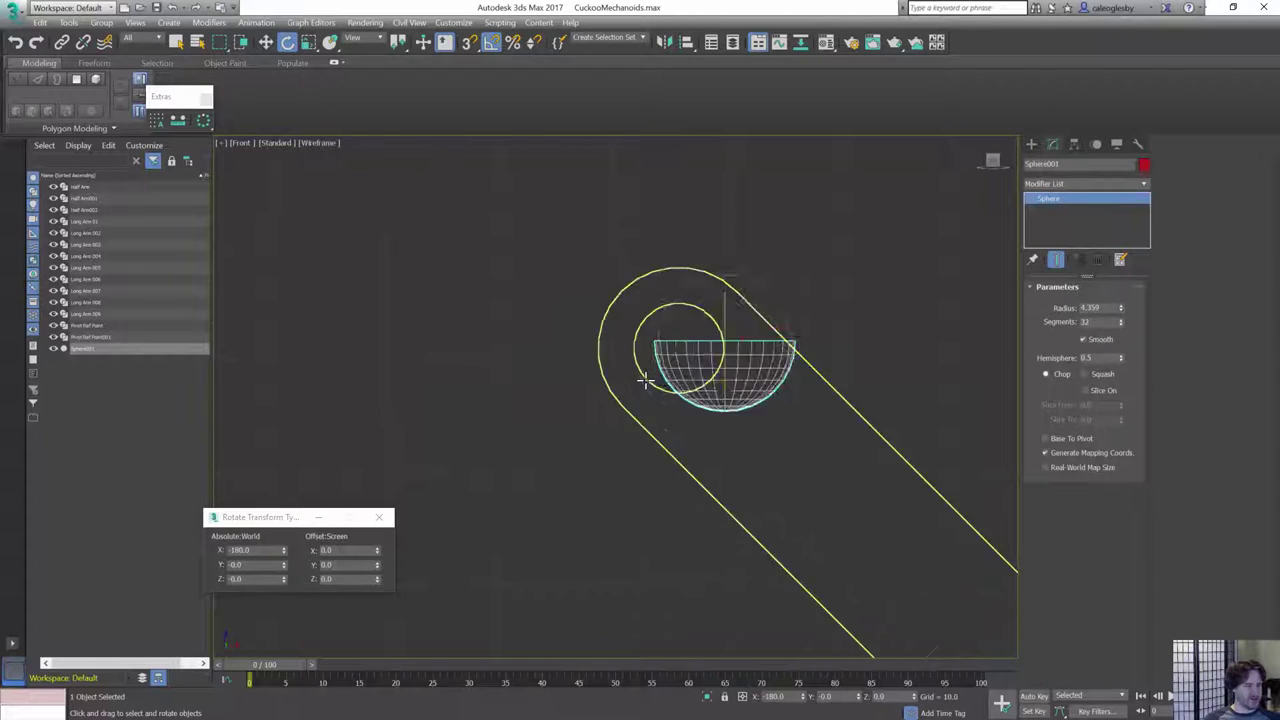
key(w)
drag(782, 314, 709, 325)
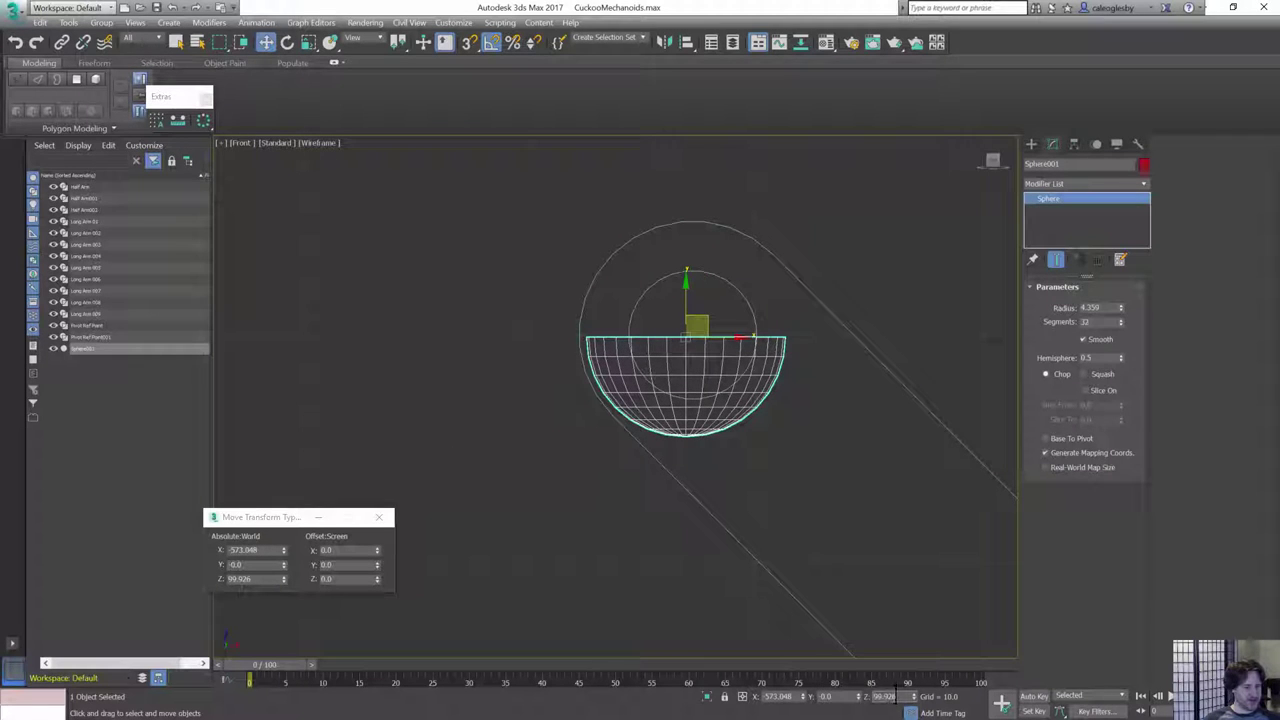
text(100)
key(Return)
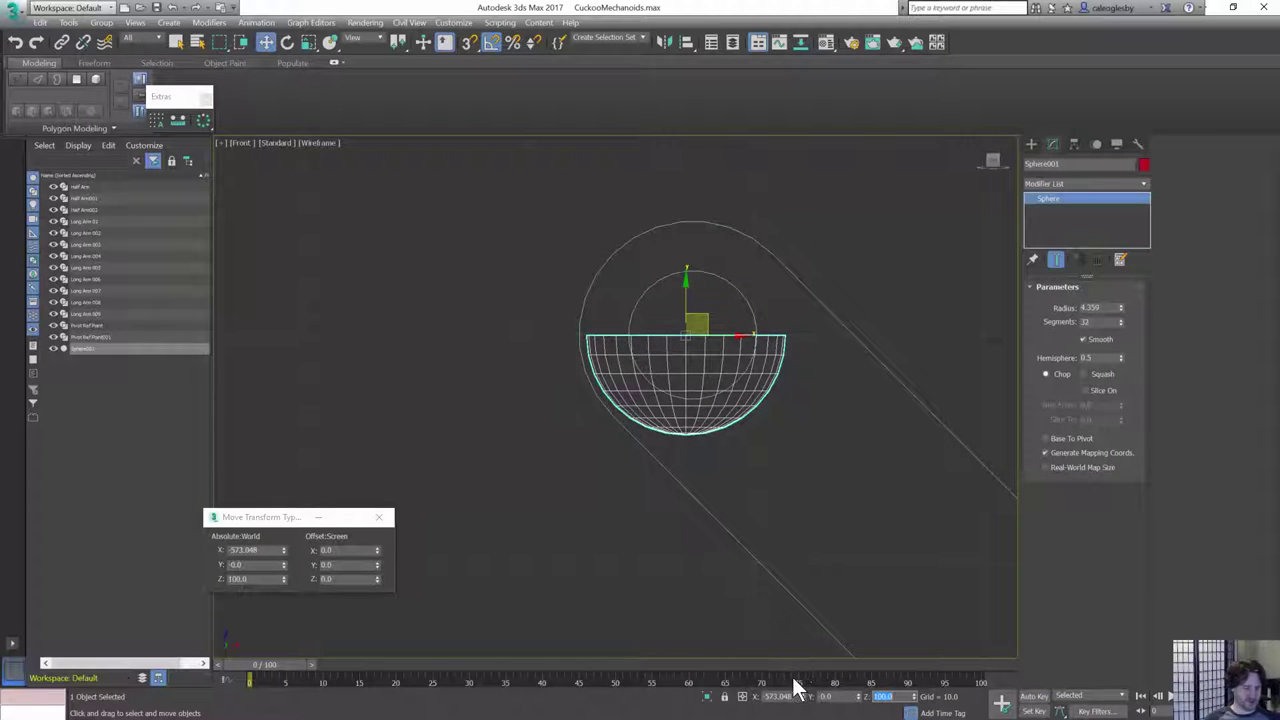
middle_drag(712, 322, 697, 326)
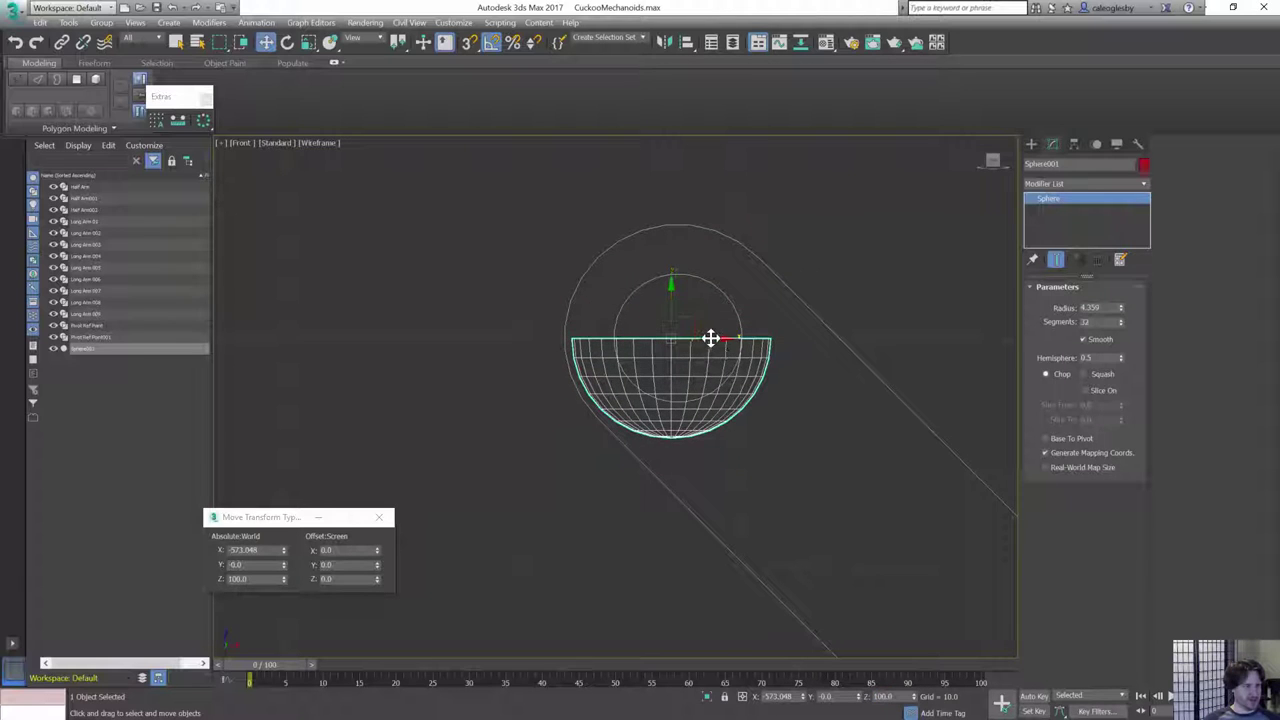
drag(711, 337, 711, 337)
- Show the whole arm chain in default shading instead of wireframe
middle_drag(711, 337, 380, 403)
scroll(531, 369, down, 6)
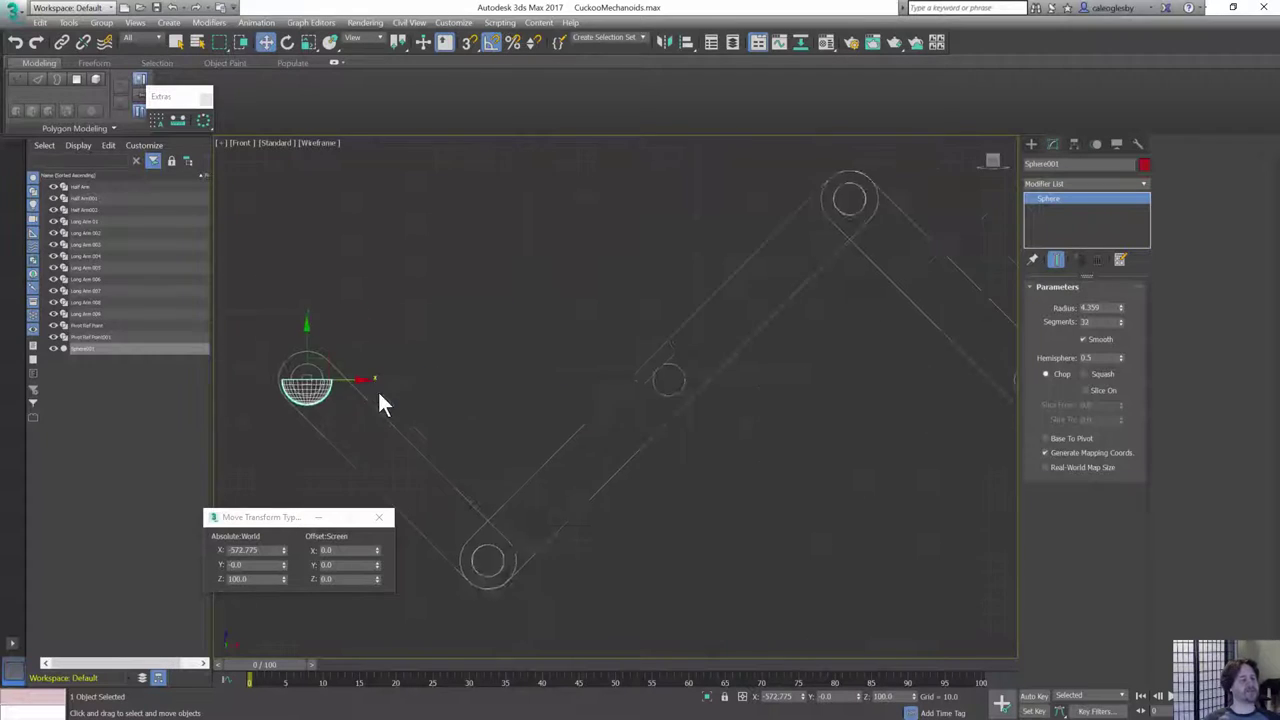
scroll(380, 403, down, 5)
middle_drag(763, 408, 630, 422)
scroll(635, 419, down, 2)
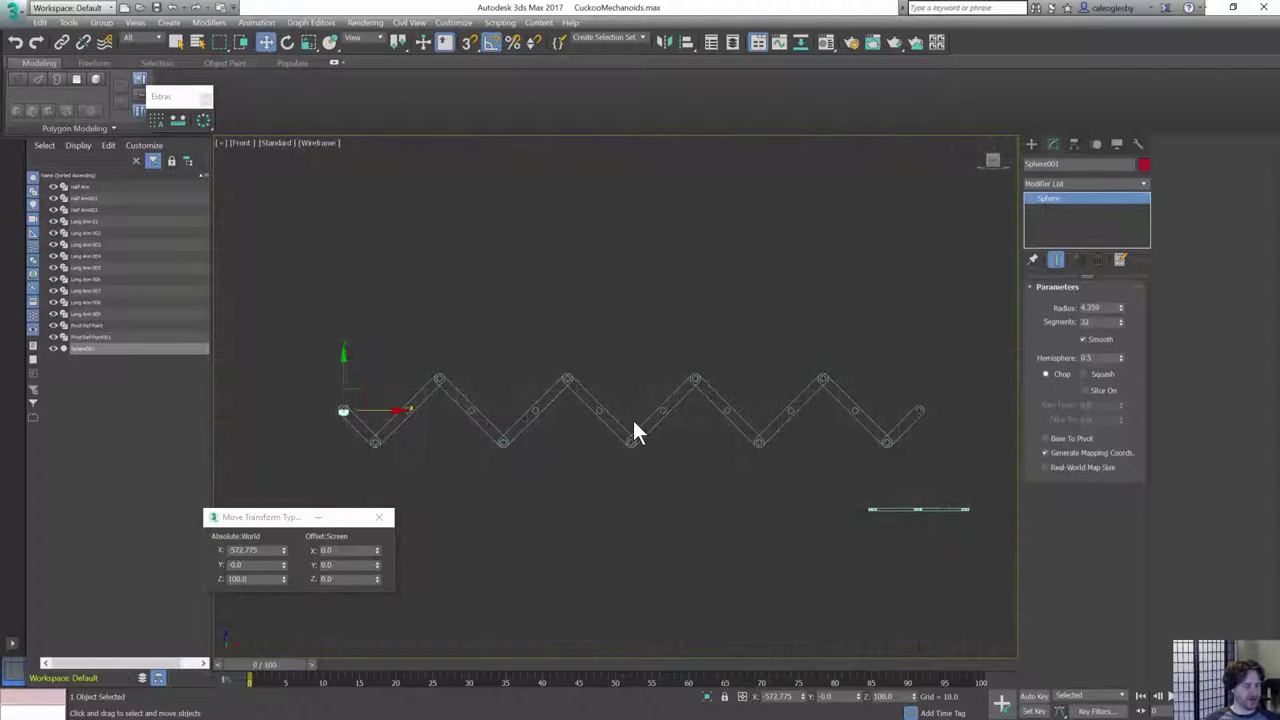
key(F3)
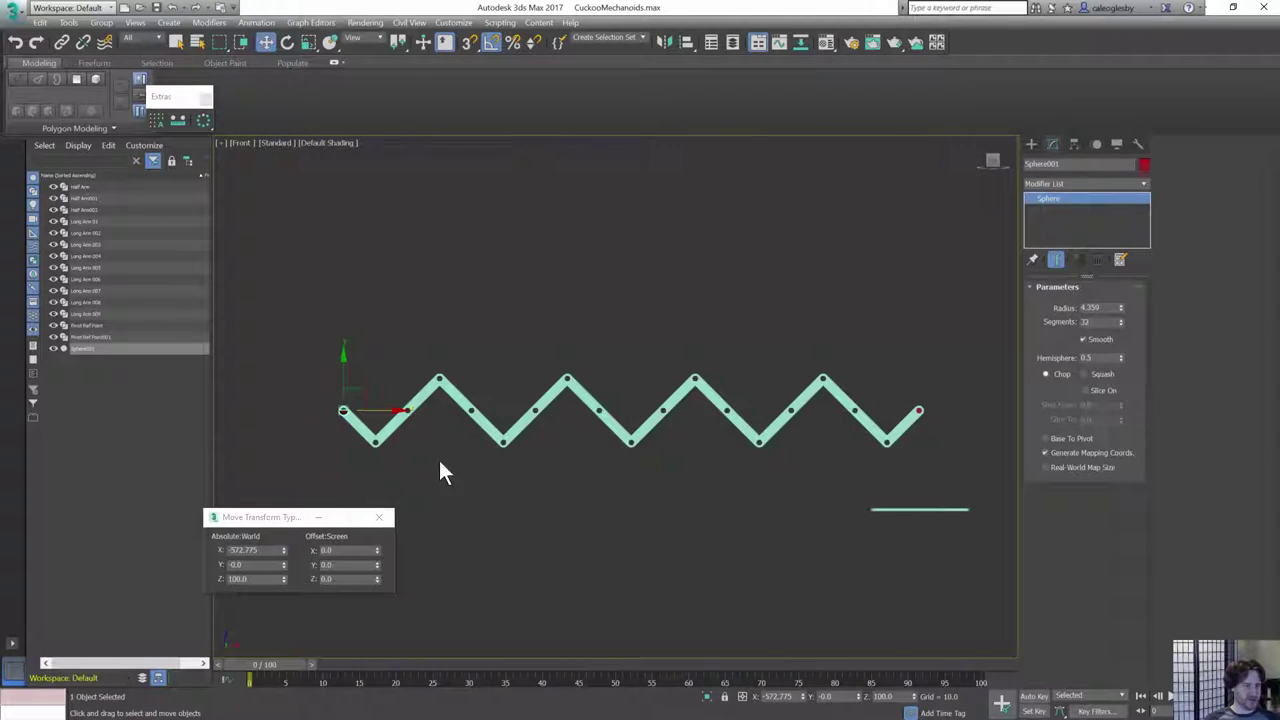
- Link the hemisphere to Half Arm002 as its parent, and link Half Arm002 to the adjoining Long Arm 009
middle_drag(604, 624, 680, 606)
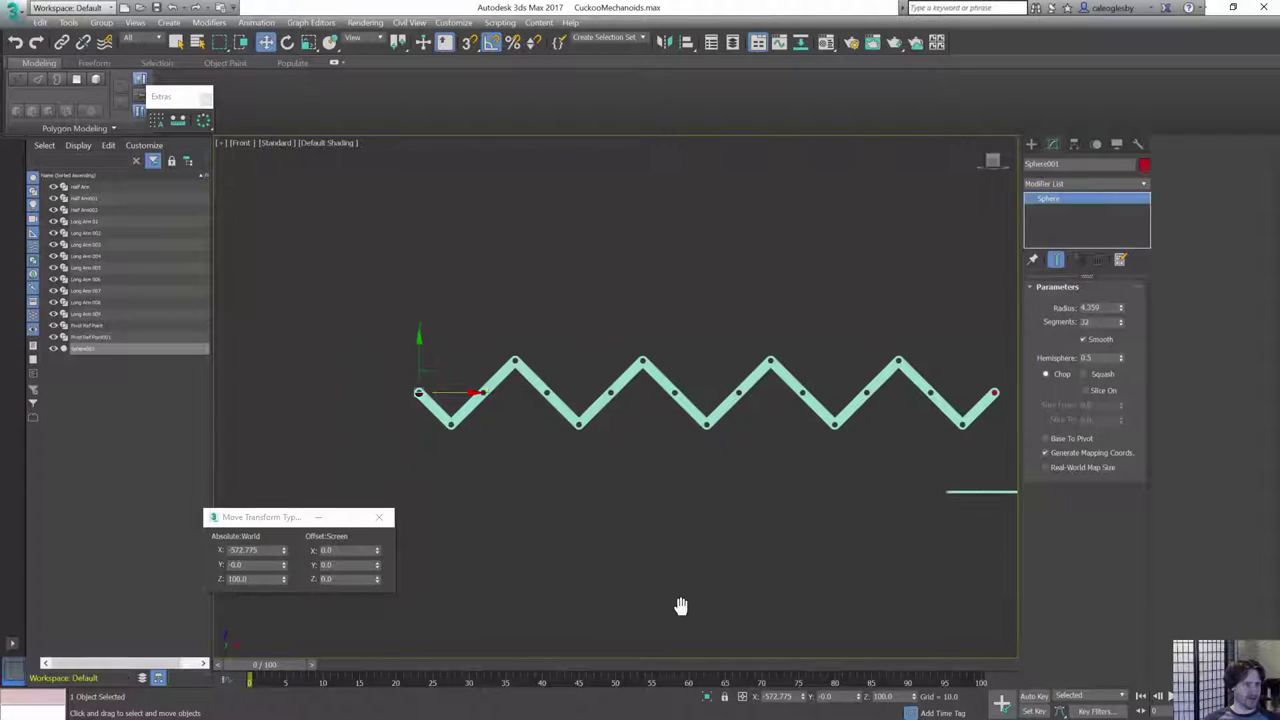
scroll(425, 407, up, 10)
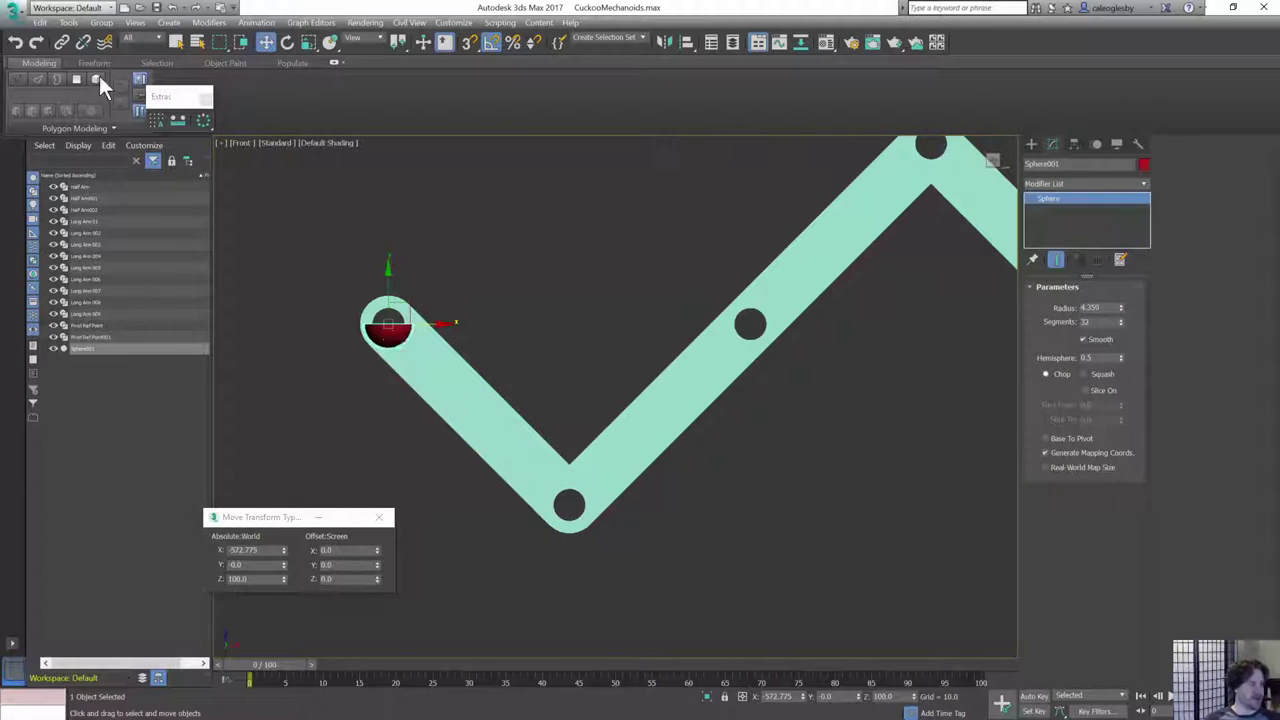
click(62, 42)
drag(389, 342, 578, 514)
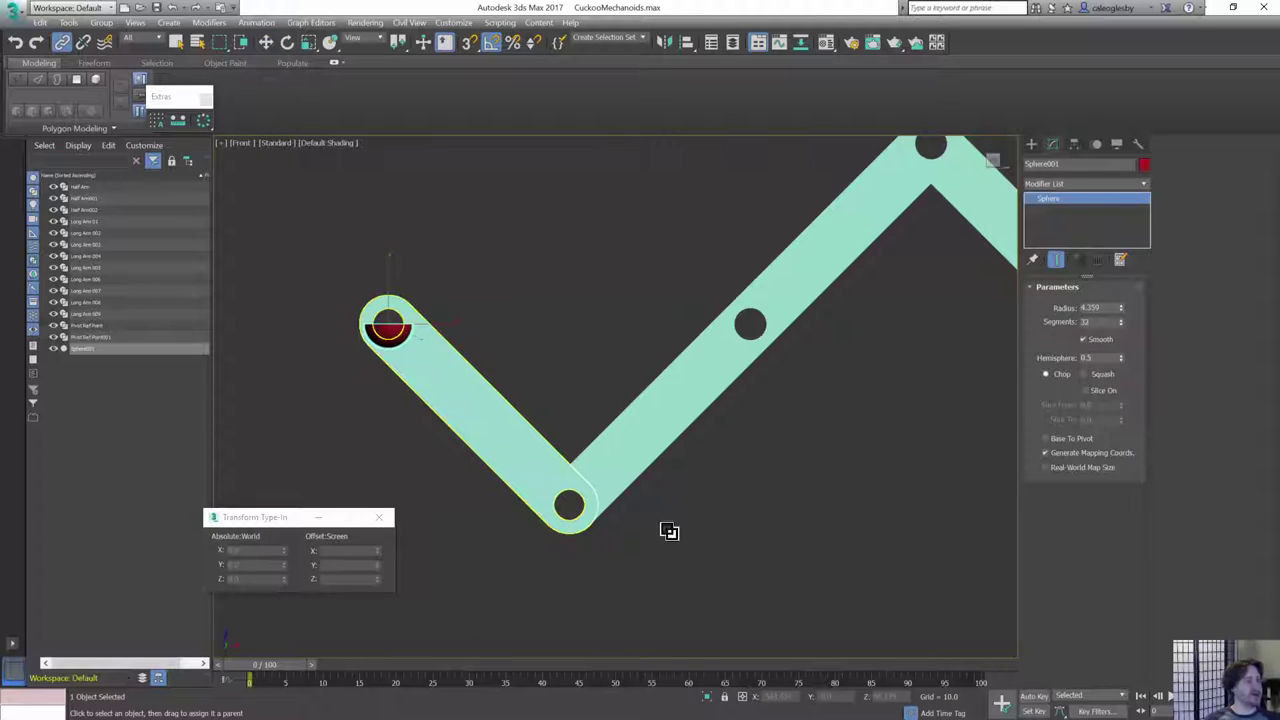
middle_drag(547, 378, 467, 390)
drag(495, 500, 621, 390)
- Link Long Arm 009 to 008, 008 to 007, 007 to 006, and 006 to 005, each to the next arm as parent
middle_drag(823, 345, 655, 460)
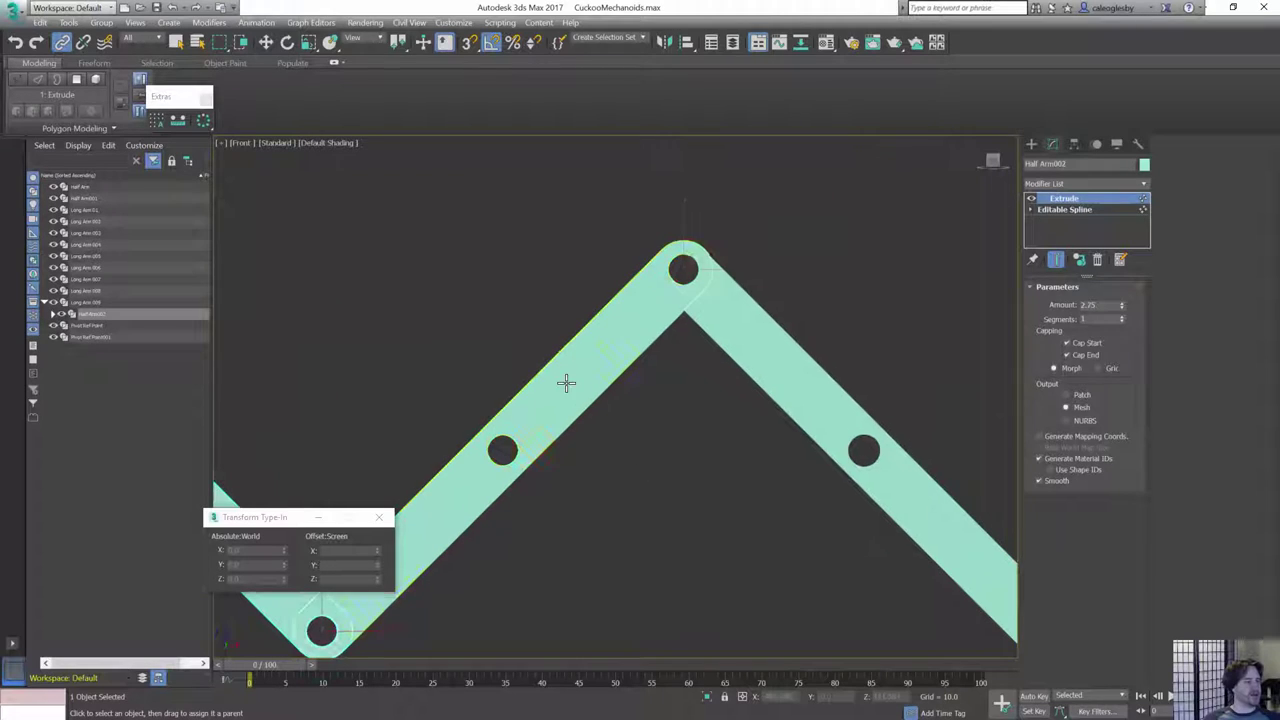
drag(566, 383, 880, 423)
middle_drag(880, 423, 531, 383)
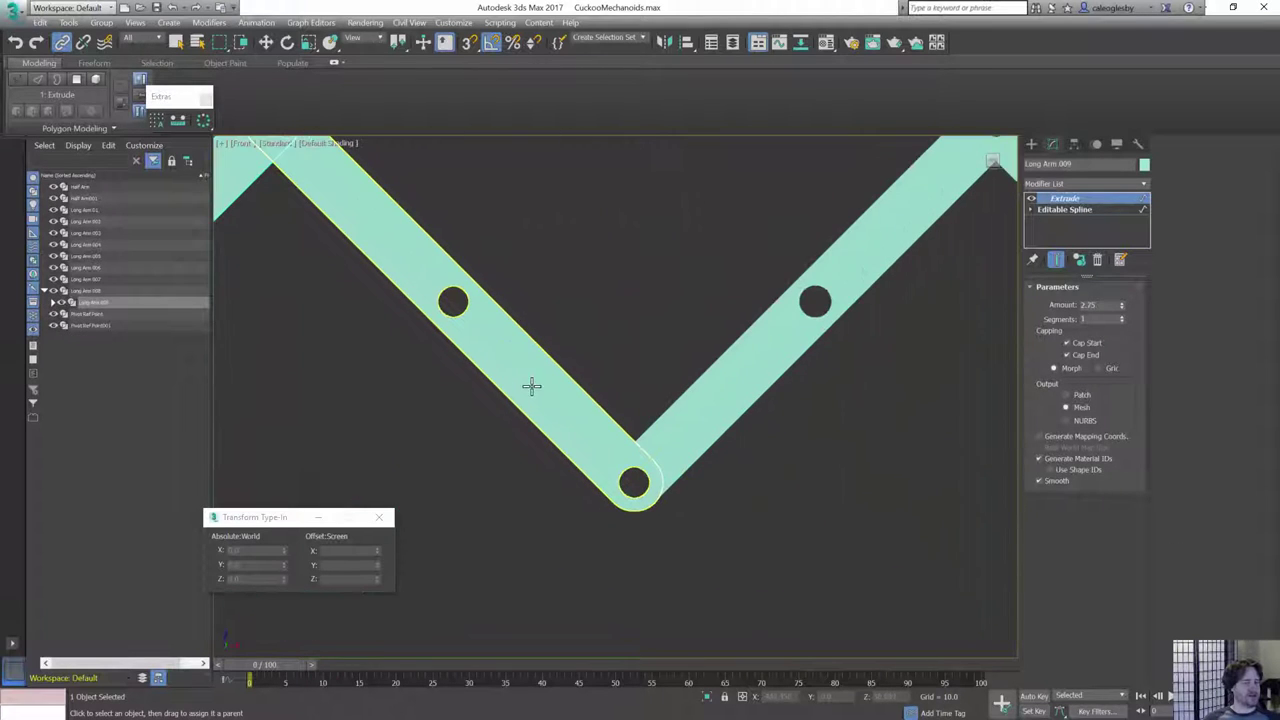
drag(690, 382, 711, 392)
middle_drag(910, 342, 526, 491)
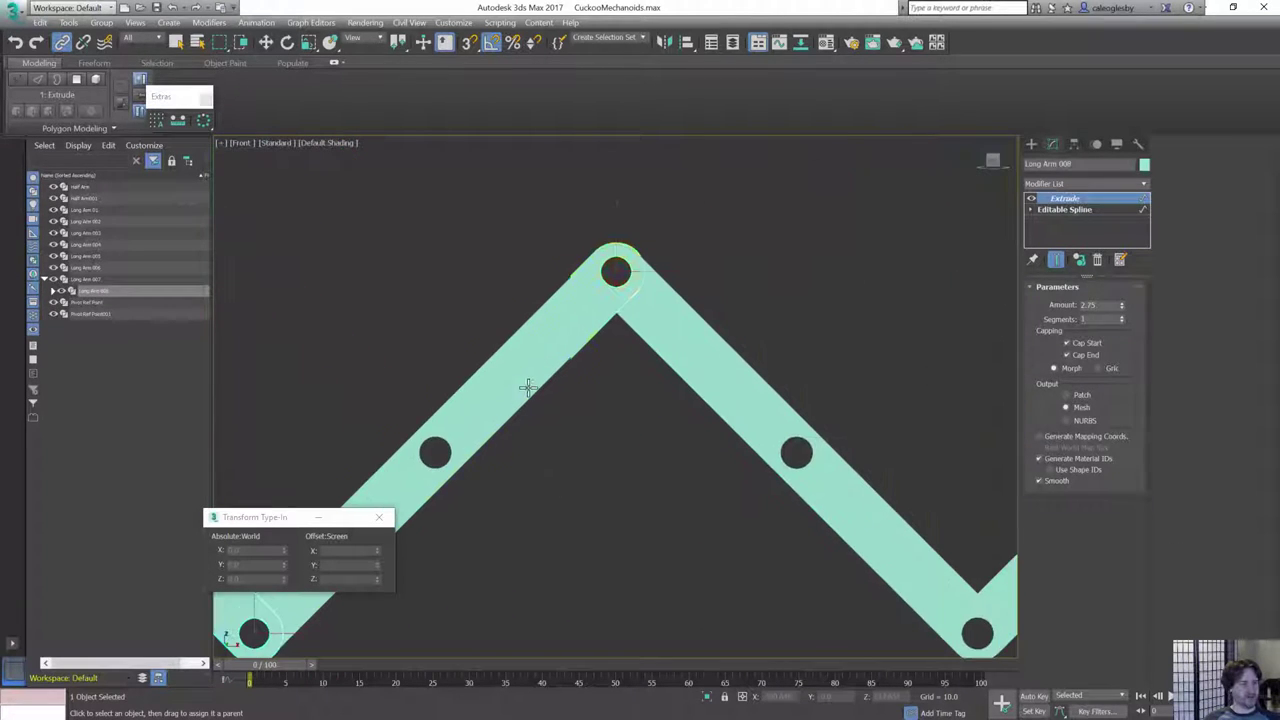
drag(526, 386, 711, 379)
middle_drag(857, 471, 430, 398)
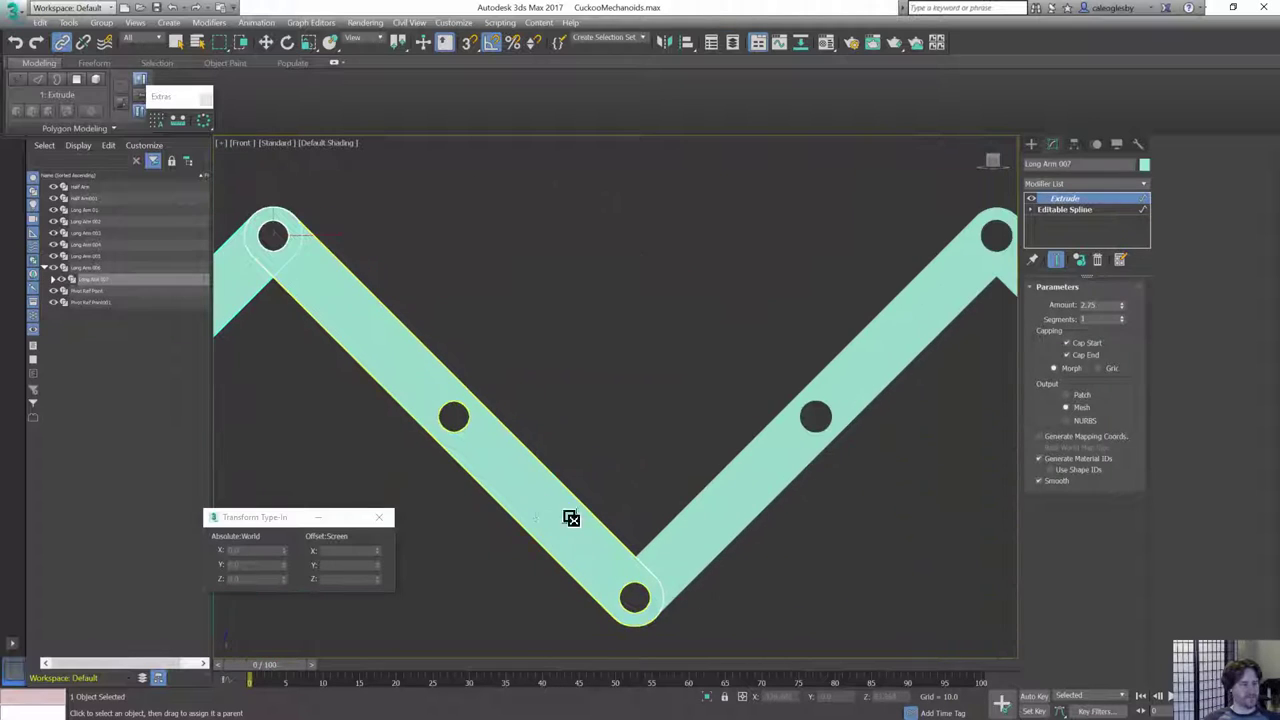
click(734, 481)
- Continue parenting along the chain: Long Arm 005 to 004, 004 to 003, 003 to 002, and 002 to Half Arm001
middle_drag(889, 449, 503, 466)
click(505, 464)
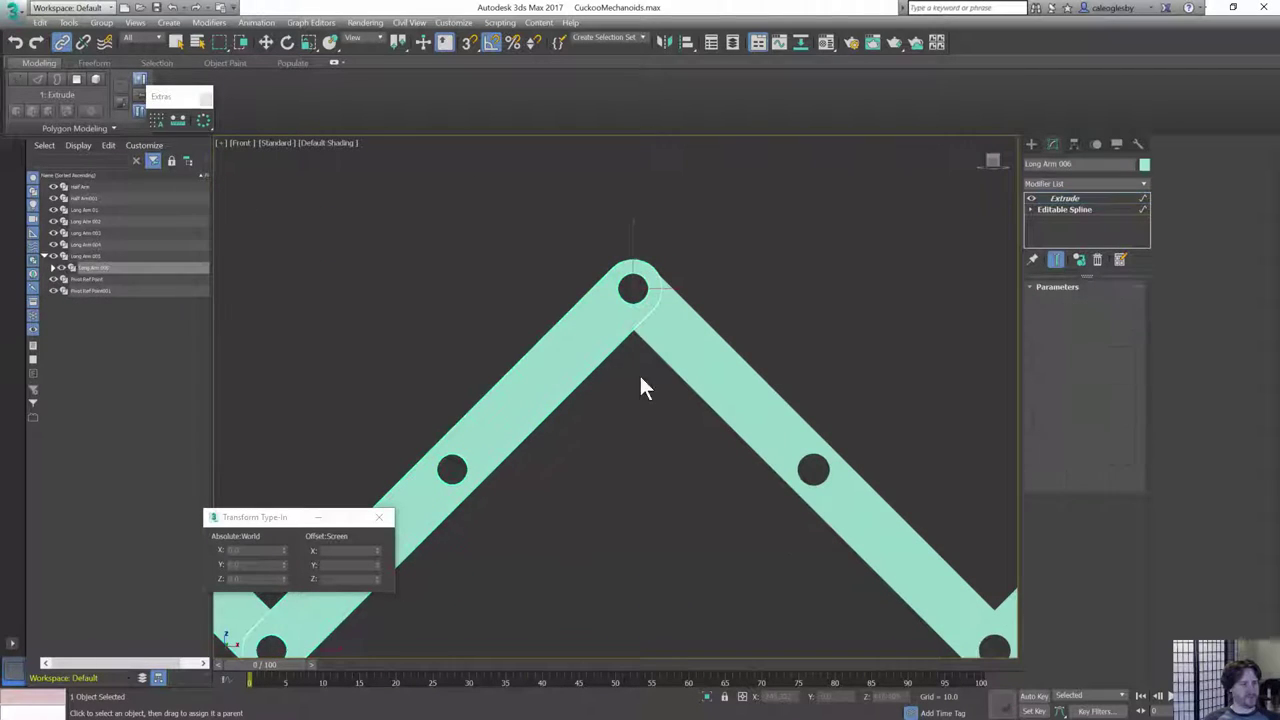
middle_drag(862, 455, 525, 343)
drag(557, 437, 774, 426)
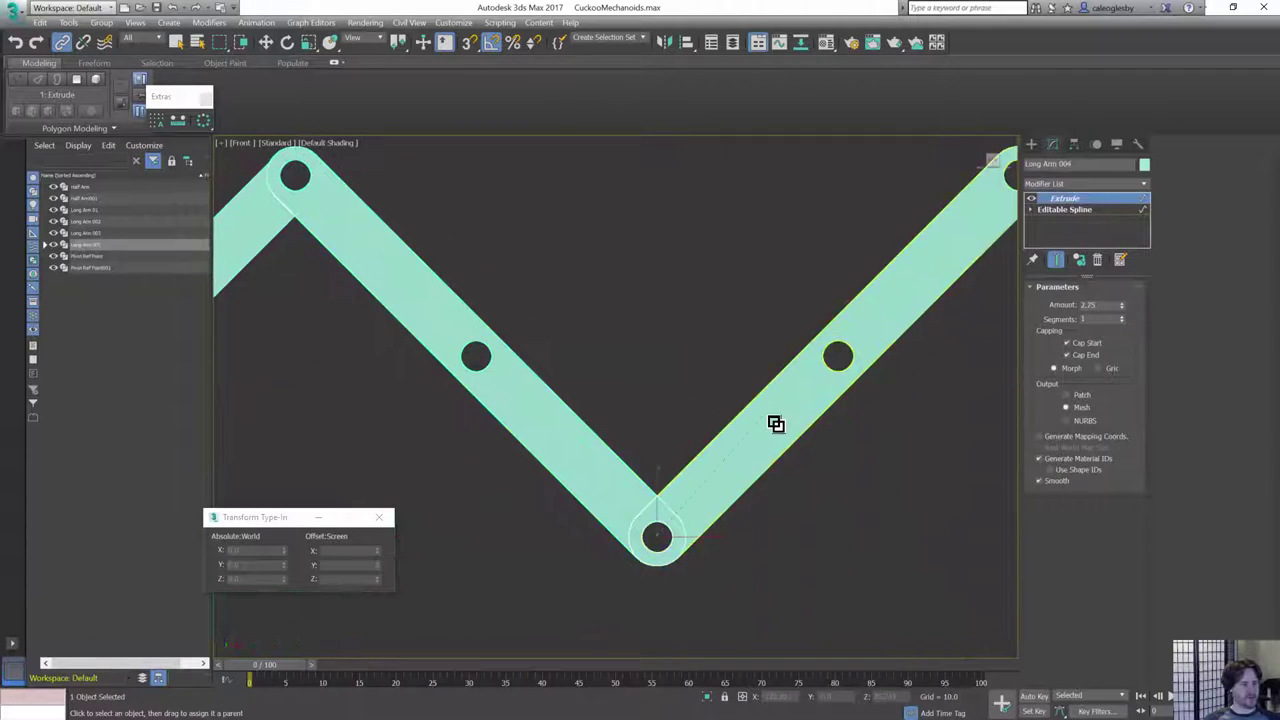
middle_drag(872, 397, 489, 466)
drag(440, 464, 774, 408)
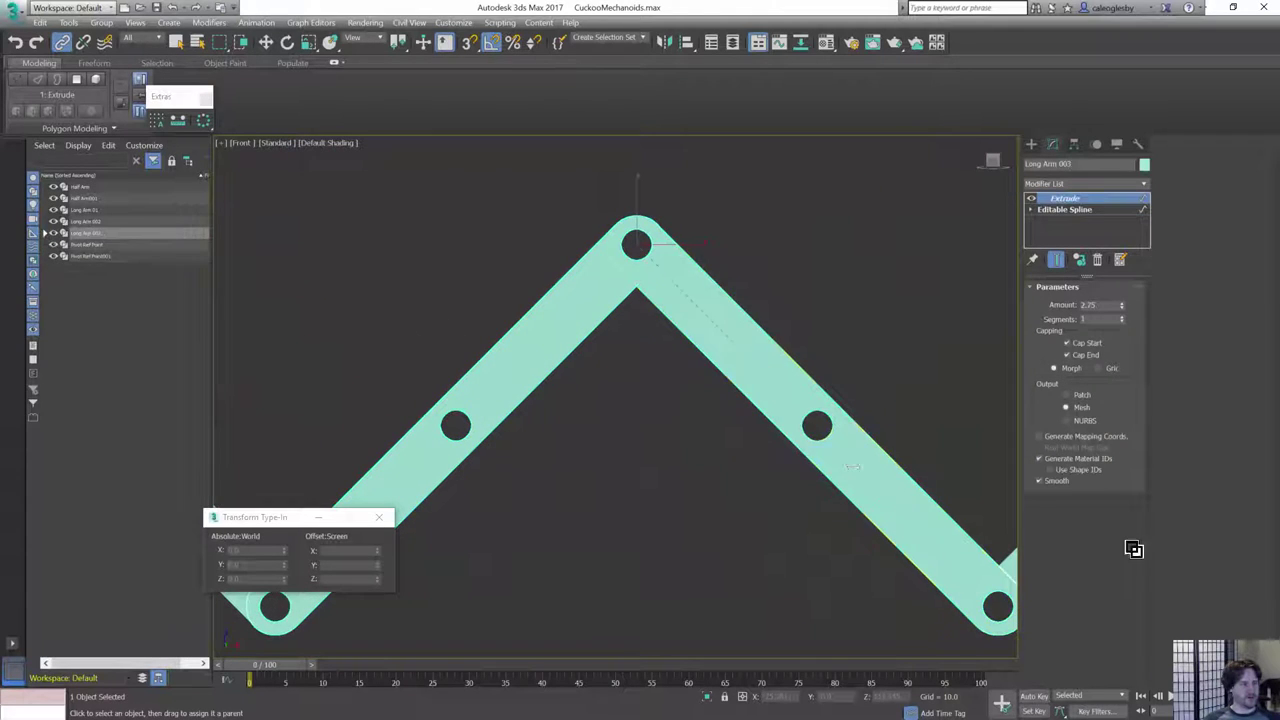
middle_drag(781, 438, 450, 376)
drag(577, 467, 780, 438)
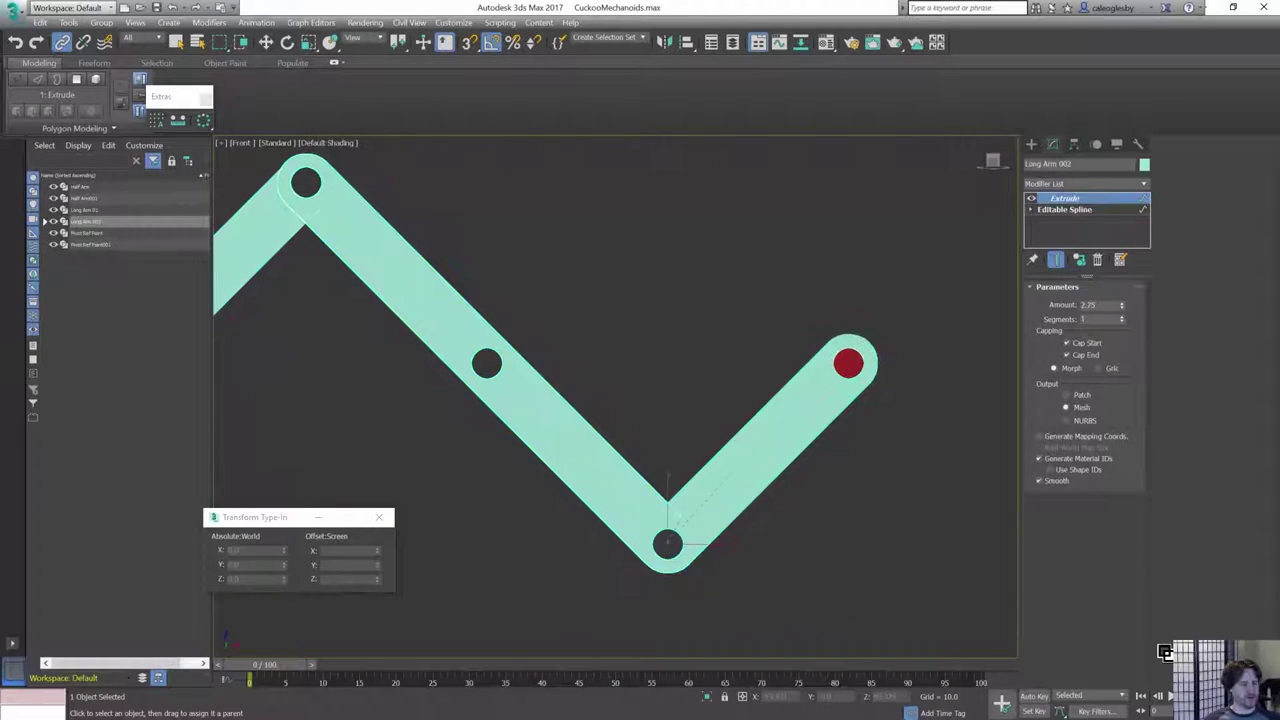
- Select Half Arm001 at the root of the chain together with its whole linked hierarchy
scroll(814, 426, down, 6)
middle_drag(762, 432, 912, 427)
click(820, 431)
scroll(912, 427, down, 6)
key(w)
mouse_move(928, 405)
mouse_down()
mouse_move(934, 237)
mouse_move(943, 311)
mouse_move(928, 405)
mouse_up()
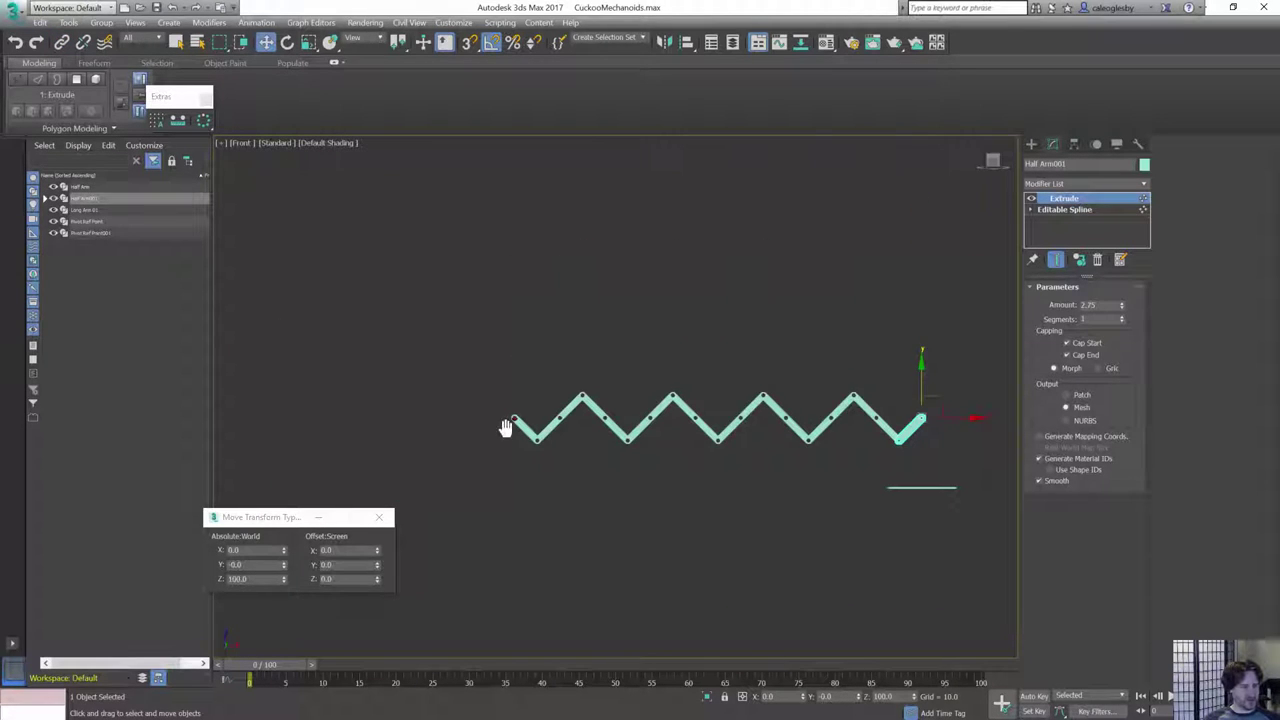
scroll(506, 429, up, 2)
middle_drag(615, 431, 348, 436)
scroll(348, 436, down, 1)
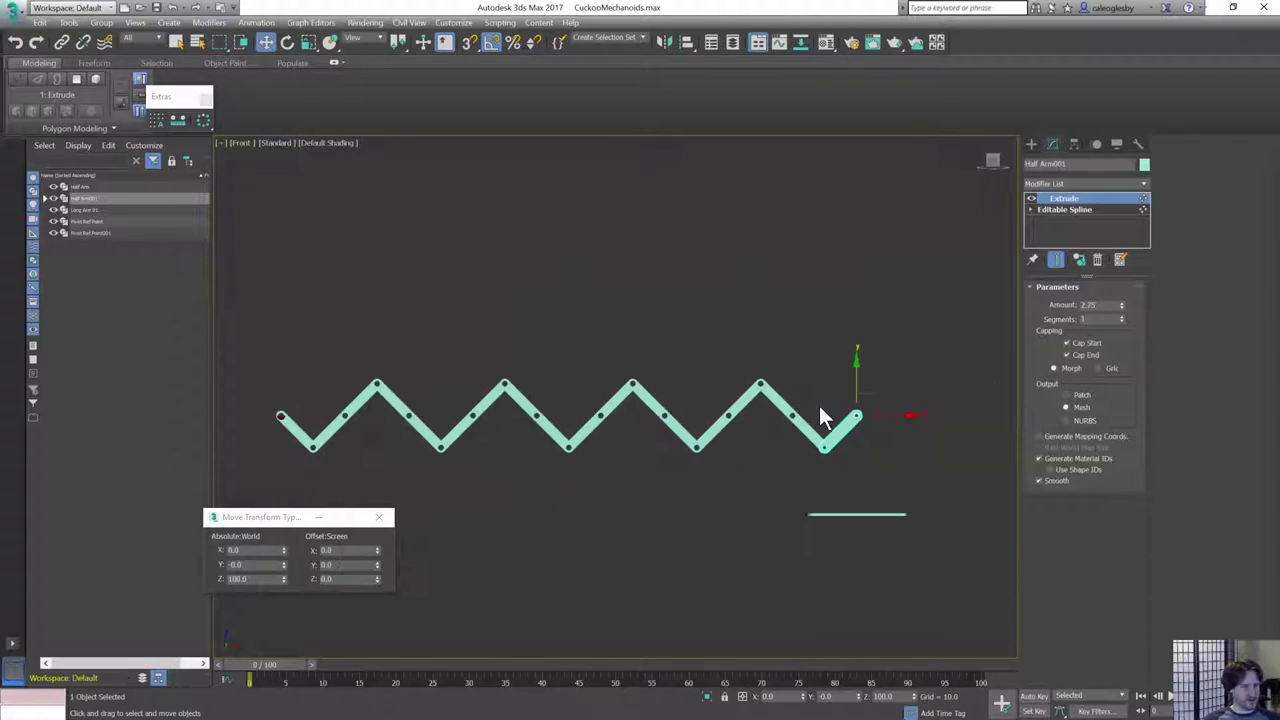
double_click(307, 452)
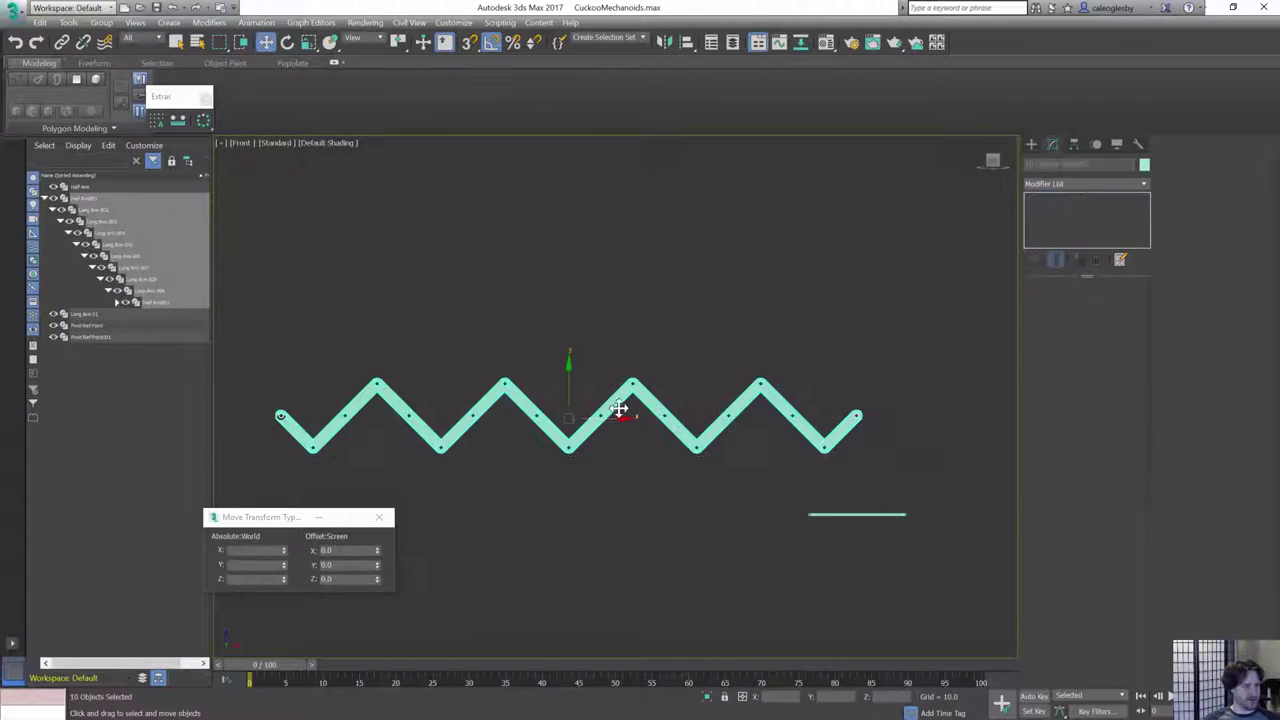
- Select the red hemisphere at the free end of the zigzag chain and create an HI Solver IK chain ending at root Half Arm001
key(e)
mouse_move(890, 368)
mouse_down()
mouse_move(920, 377)
mouse_move(891, 383)
mouse_up()
scroll(273, 418, up, 3)
mouse_move(395, 387)
middle_down()
mouse_move(587, 387)
mouse_move(414, 394)
middle_up()
scroll(543, 391, up, 1)
click(468, 416)
scroll(414, 394, down, 5)
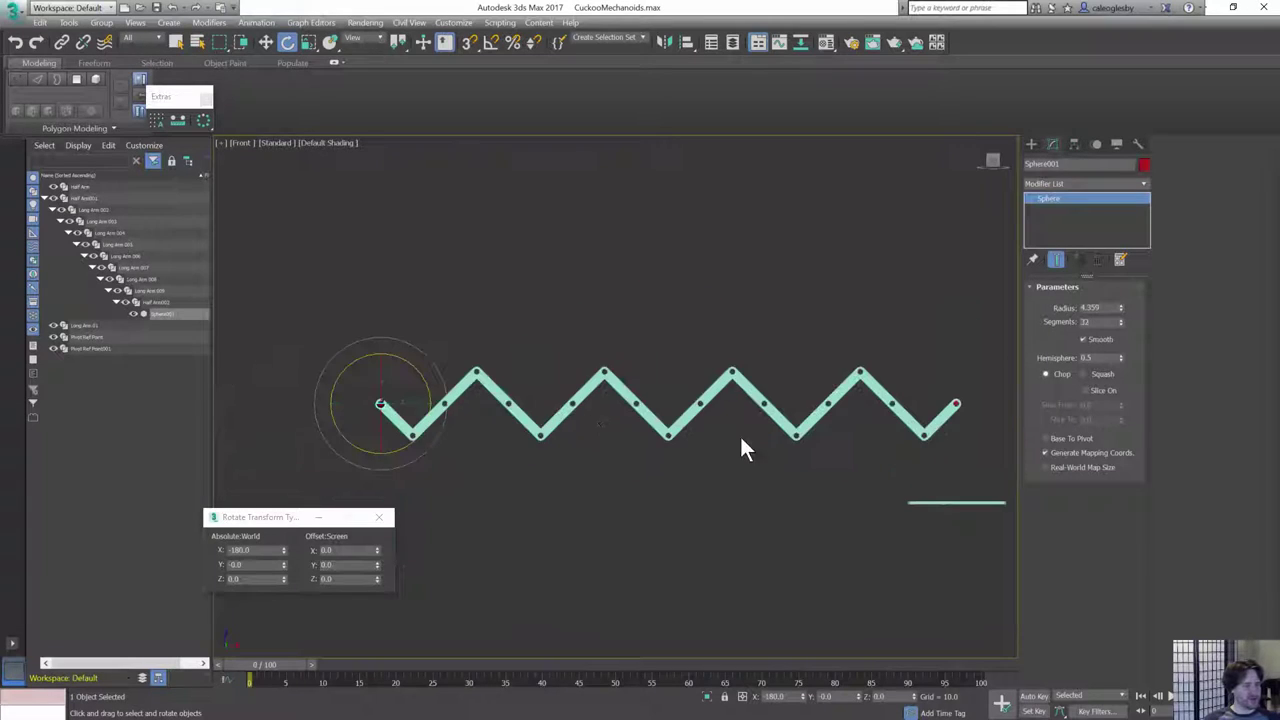
middle_drag(743, 449, 628, 471)
key(w)
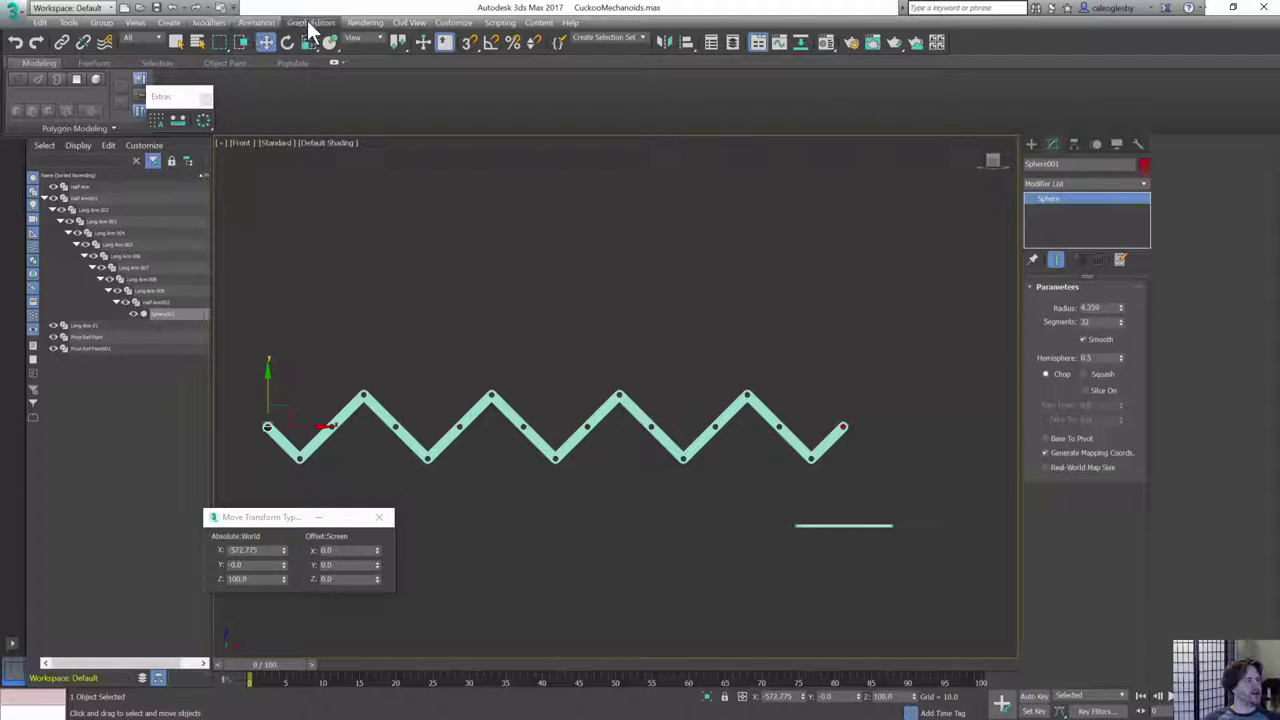
click(256, 22)
mouse_move(260, 68)
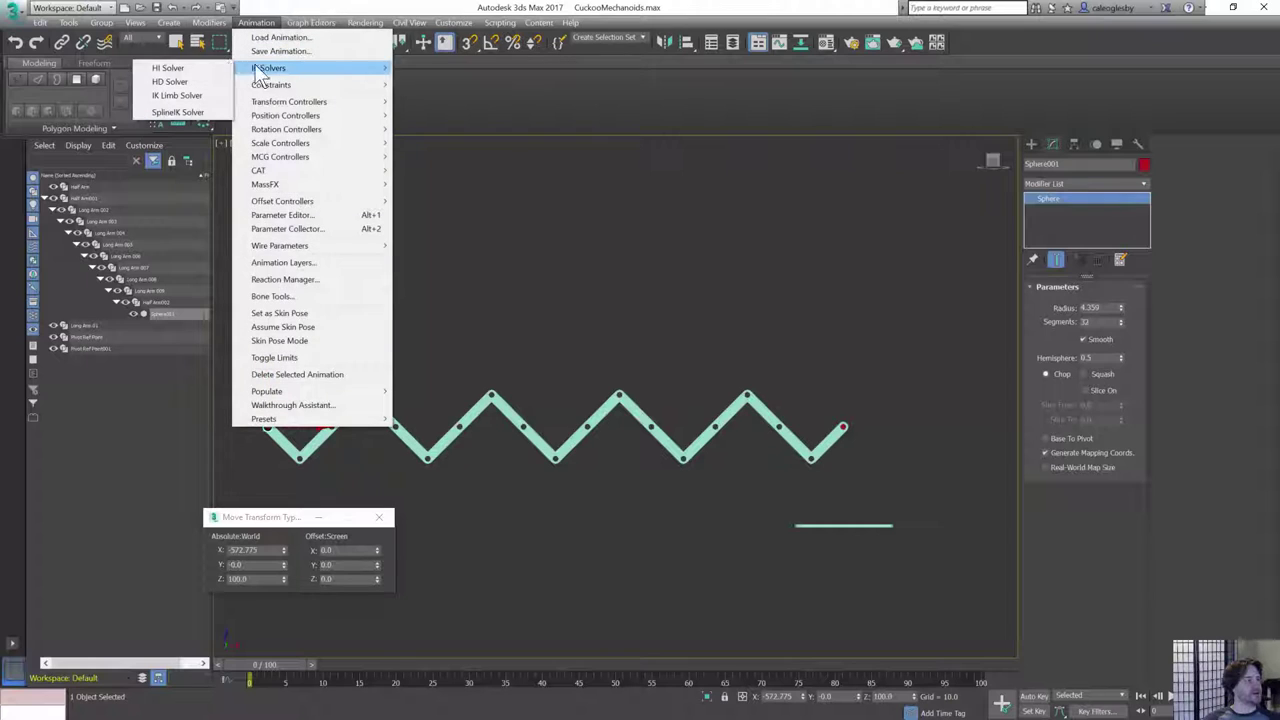
click(168, 68)
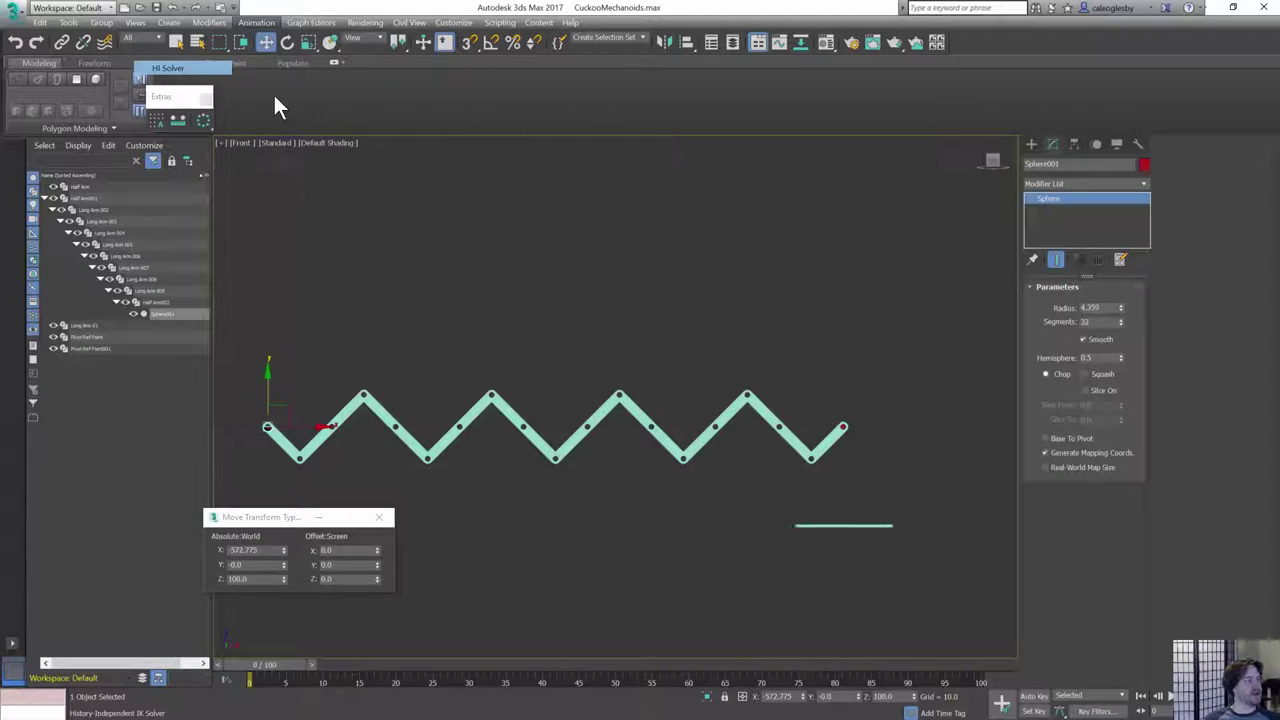
click(843, 428)
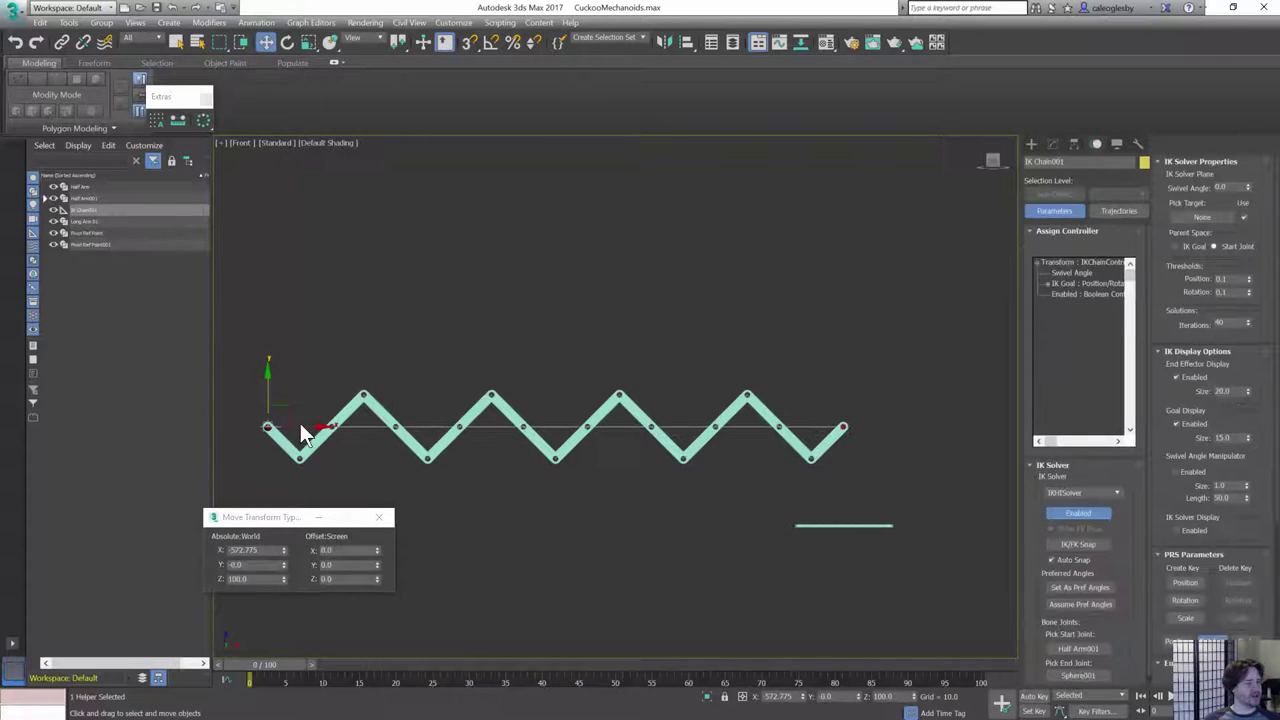
- Test folding the zigzag by moving the IK goal toward the root, cancel the move, and delete the IK chain
drag(320, 424, 639, 441)
drag(722, 447, 593, 443)
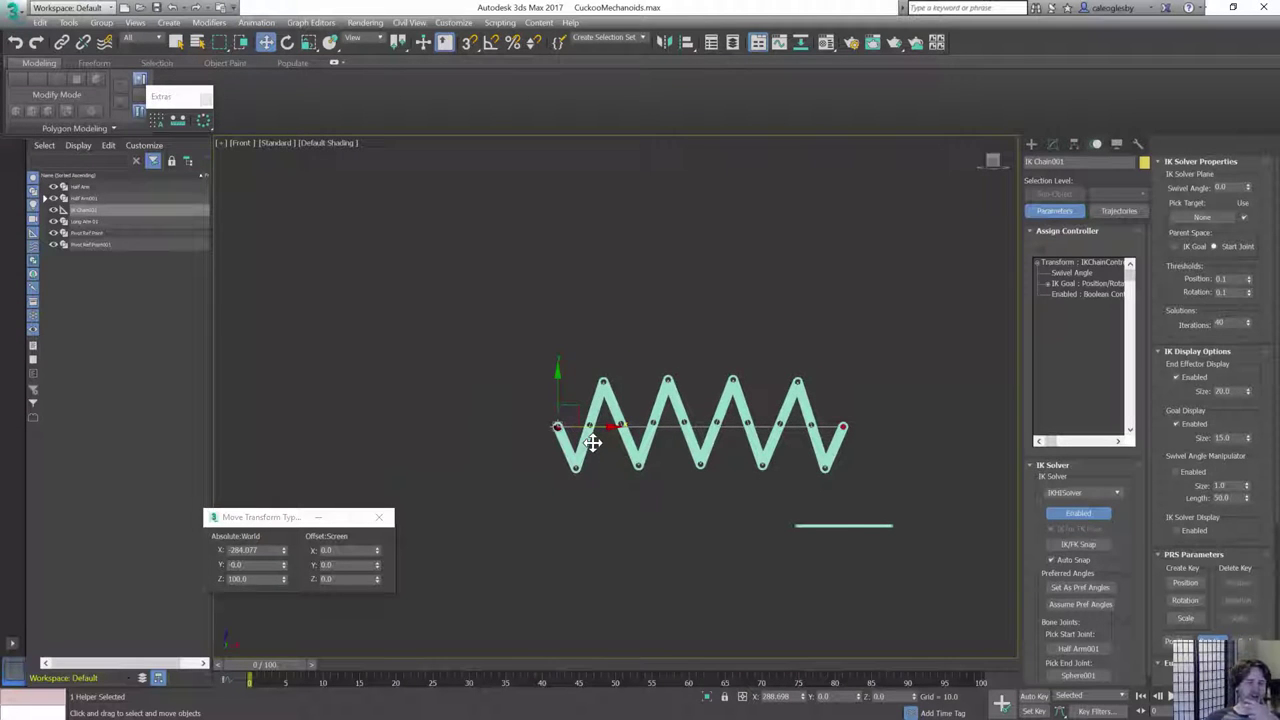
right_click(889, 664)
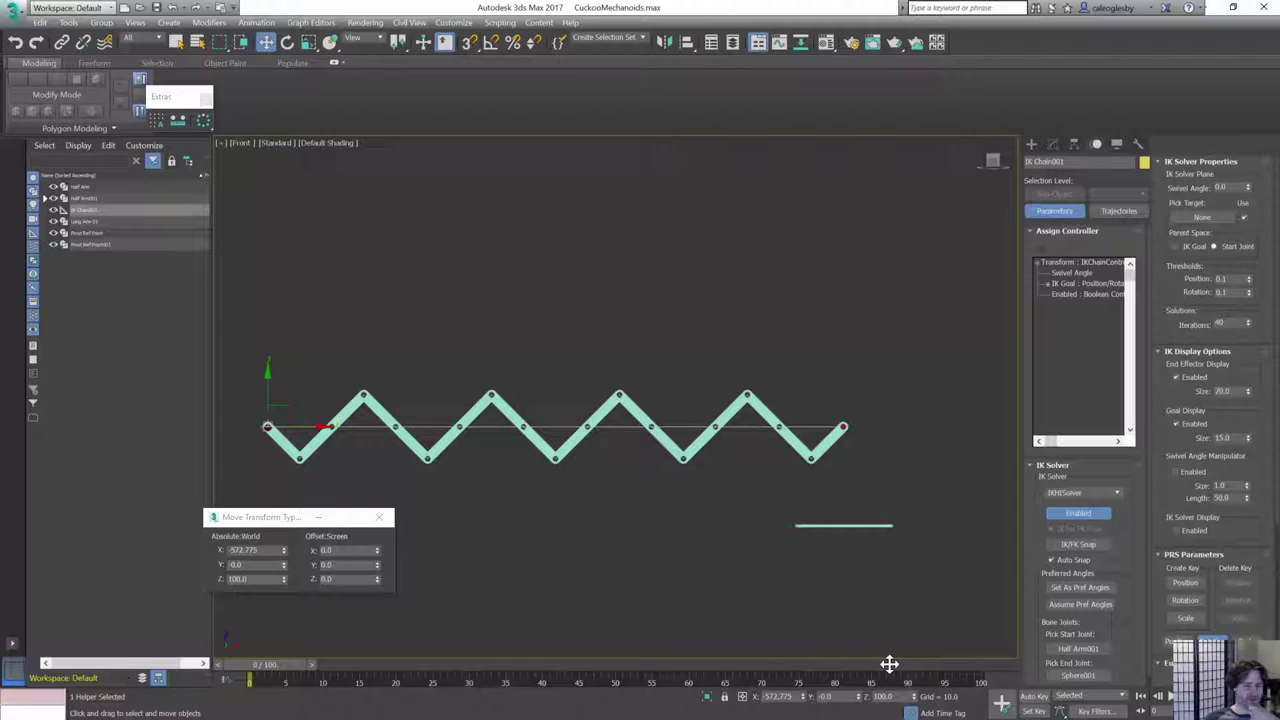
key(Delete)
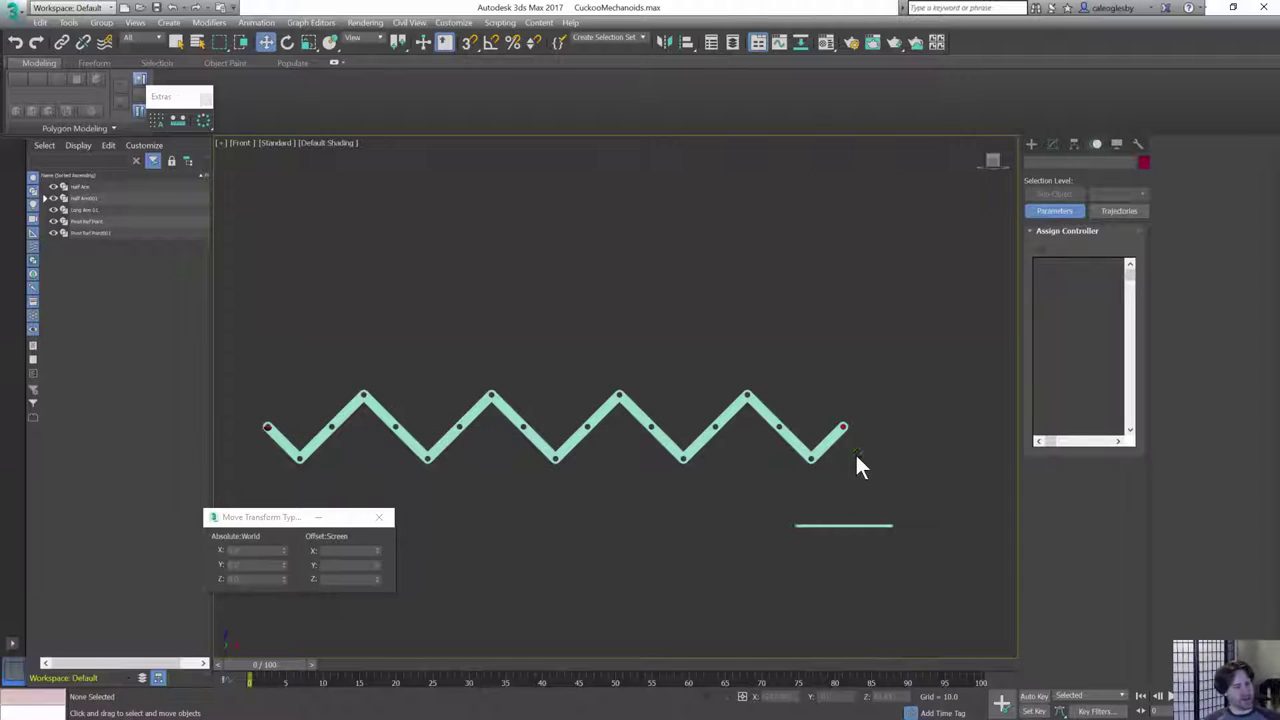
- Select the whole zigzag arm hierarchy and mirror it across Y as a copy with an offset of about 6.85
drag(590, 451, 245, 427)
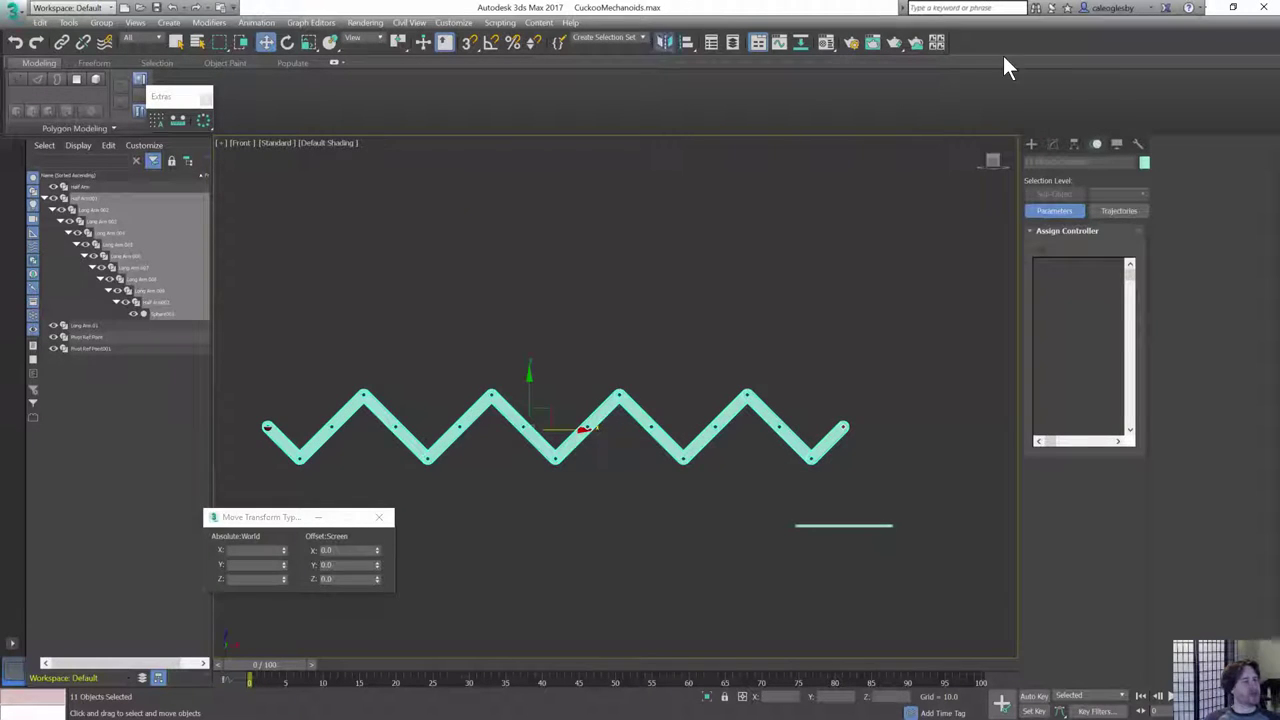
click(664, 42)
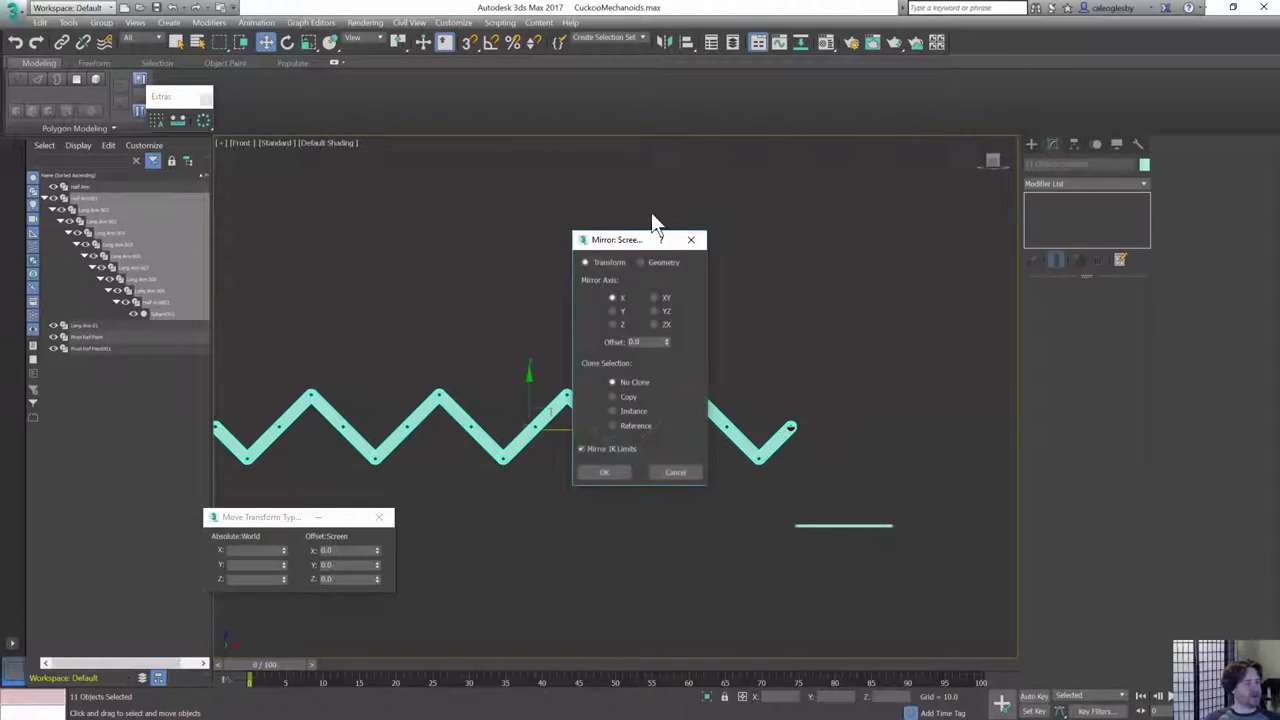
click(629, 397)
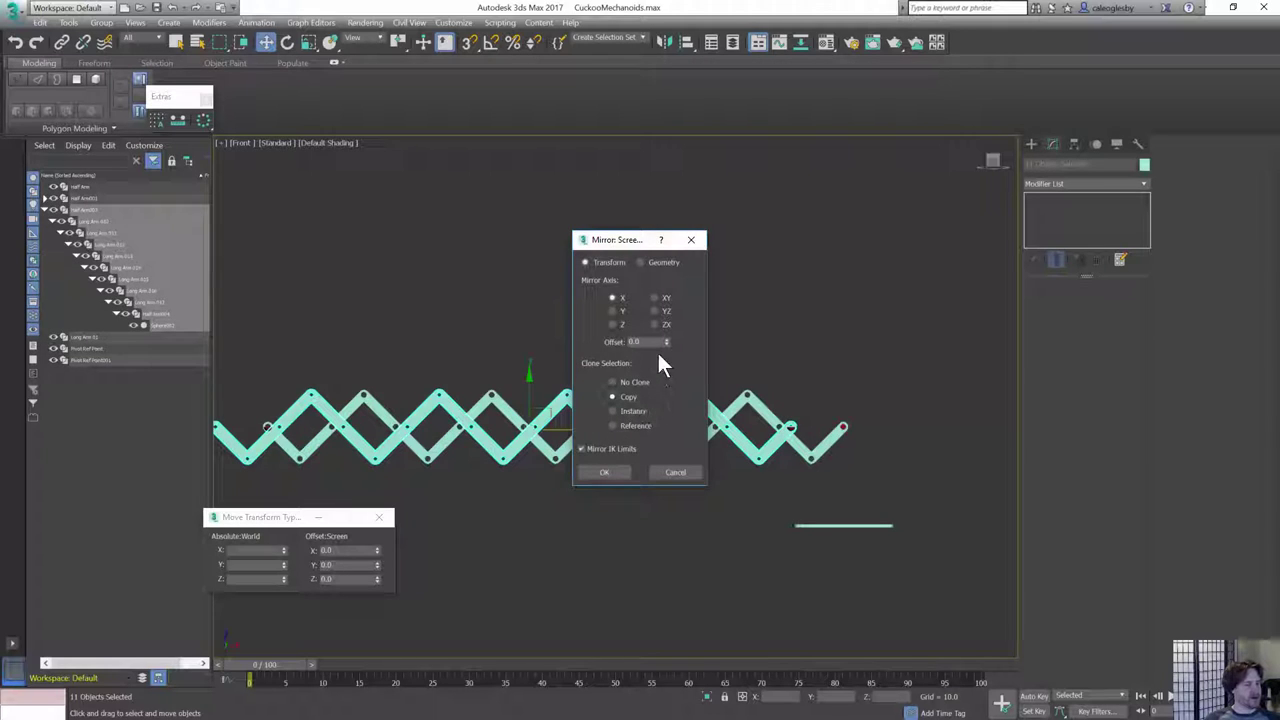
drag(666, 341, 690, 643)
click(621, 311)
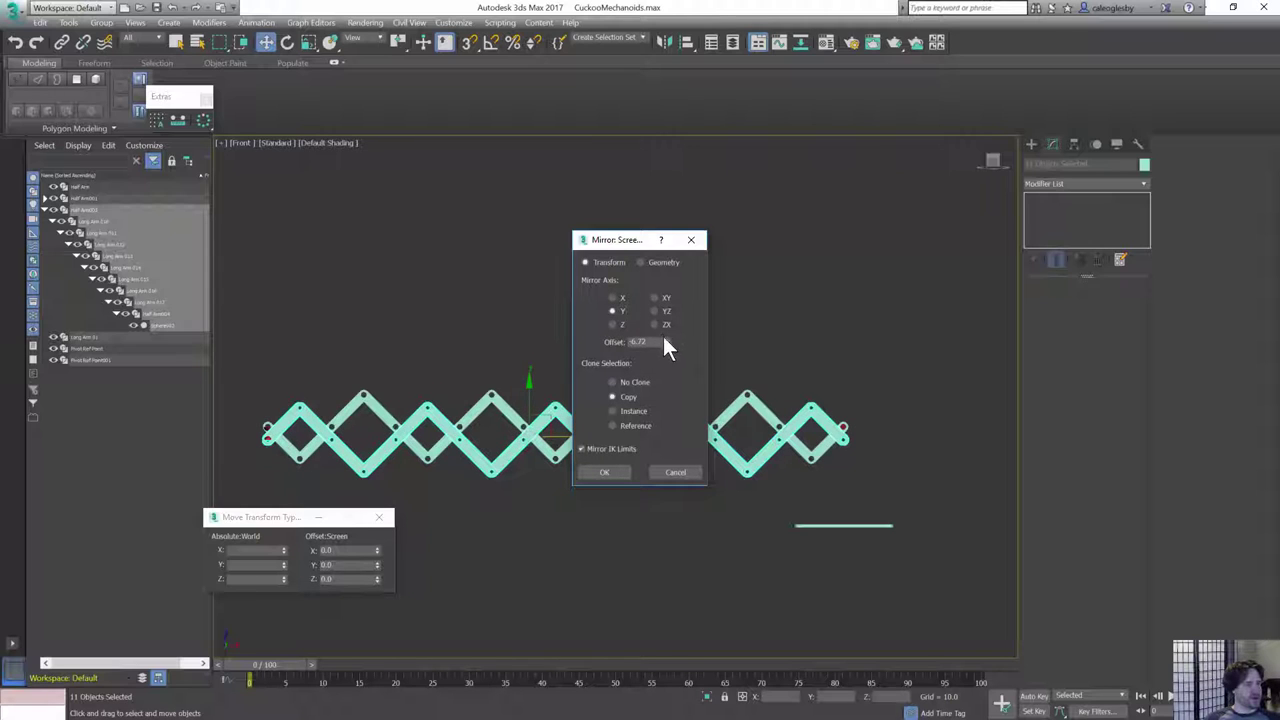
drag(666, 342, 672, 196)
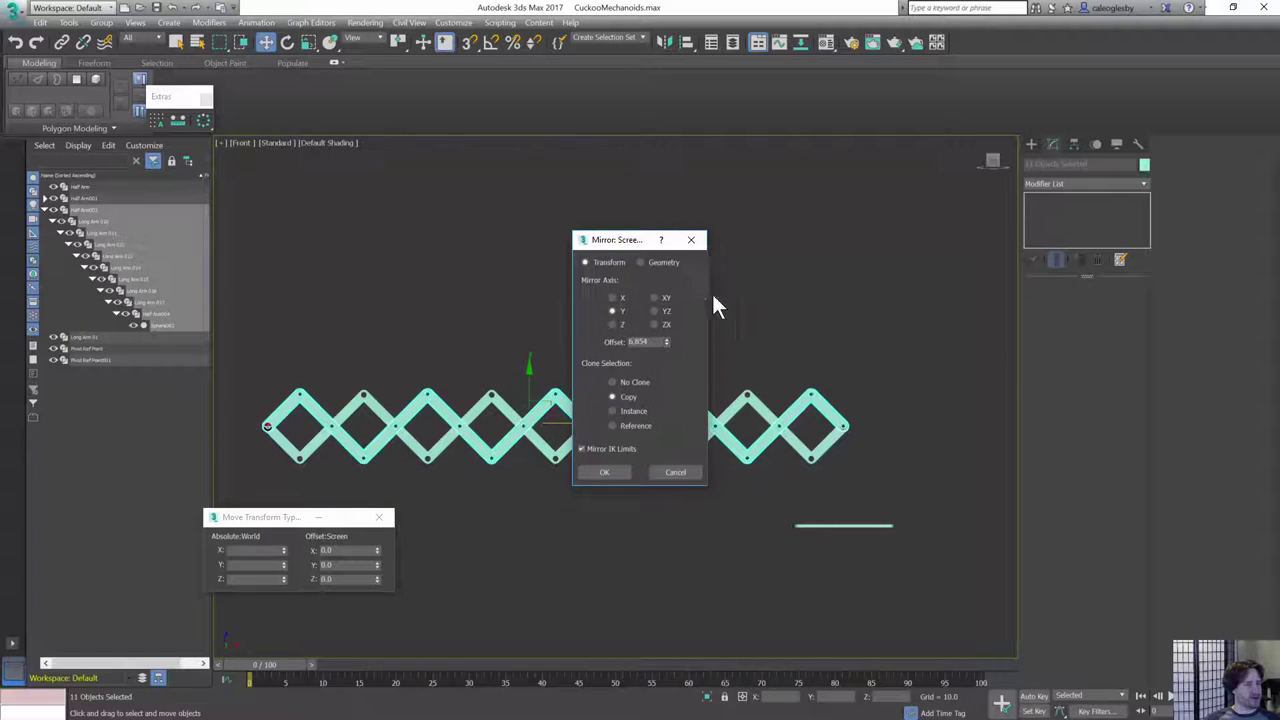
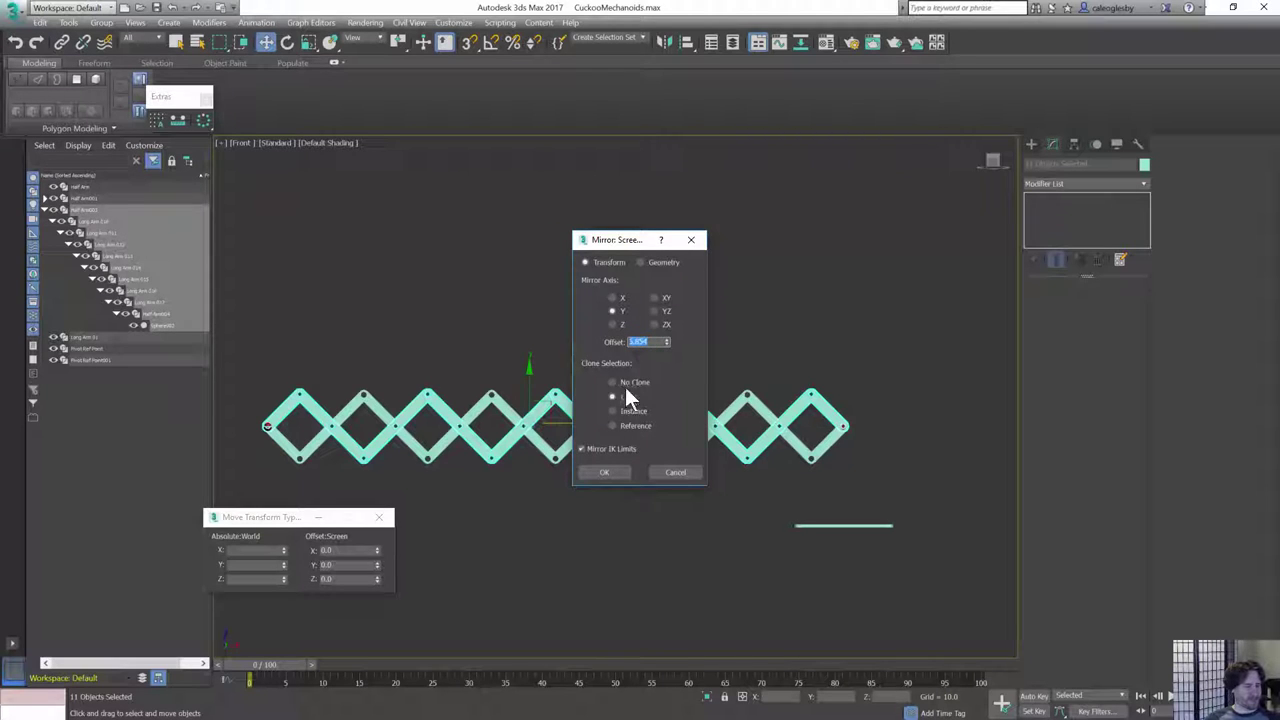
click(600, 472)
- In wireframe view, nudge the mirrored arm chain vertically so its pivot holes line up with the original arms
scroll(706, 358, up, 8)
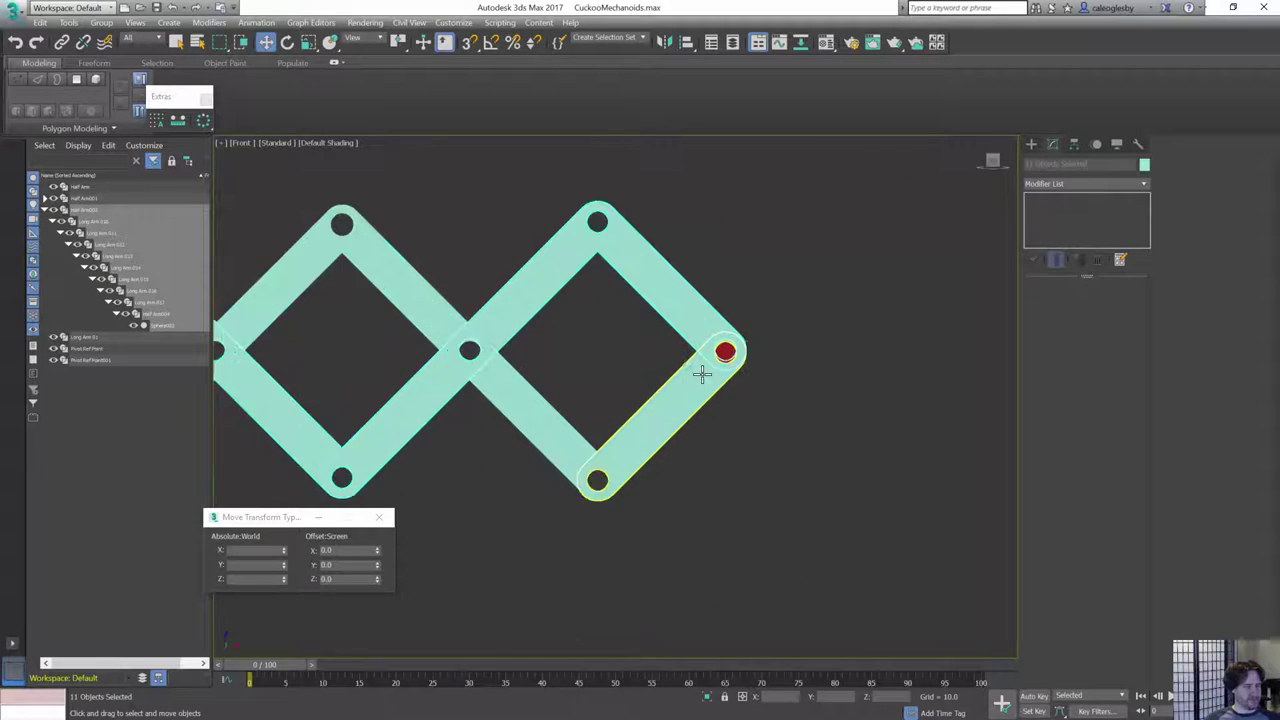
scroll(706, 358, up, 1)
middle_drag(474, 342, 890, 369)
mouse_move(423, 357)
middle_down()
mouse_move(983, 368)
mouse_move(436, 347)
mouse_move(480, 354)
middle_up()
scroll(628, 352, down, 4)
scroll(588, 368, up, 10)
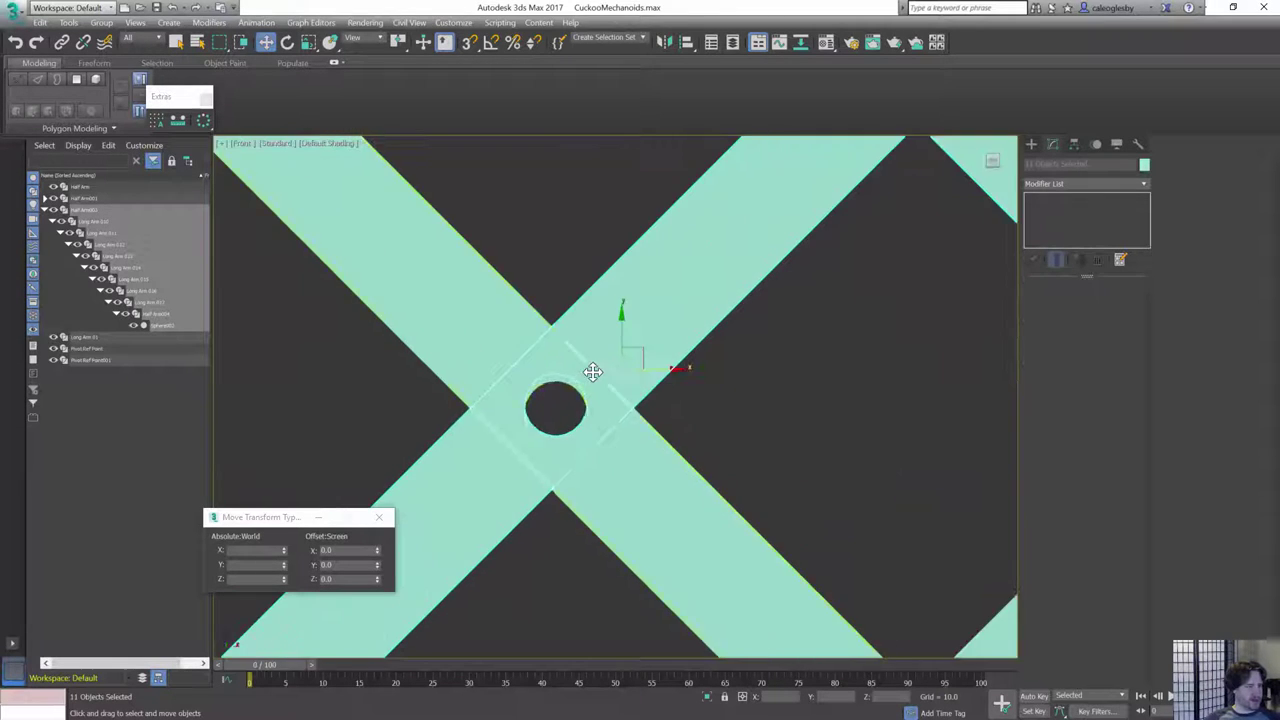
key(F3)
drag(653, 300, 653, 322)
middle_drag(587, 320, 777, 340)
scroll(729, 339, down, 12)
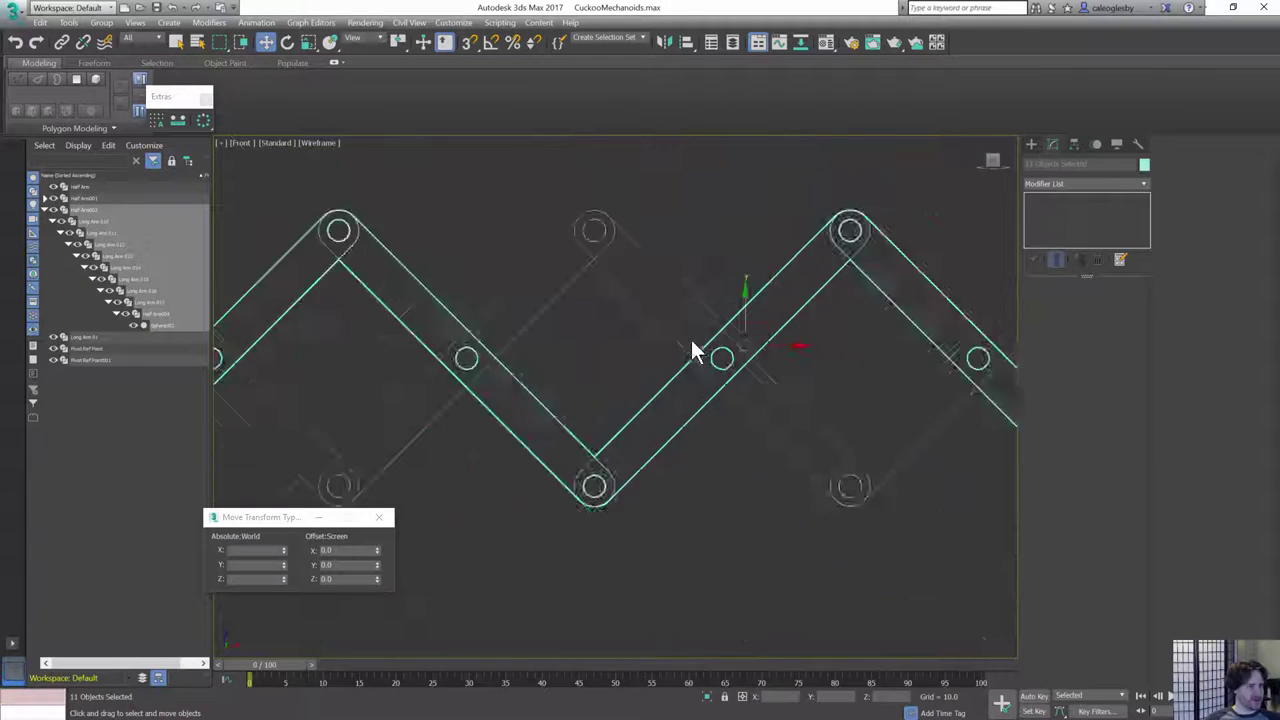
middle_drag(547, 341, 1056, 380)
middle_drag(628, 360, 570, 362)
scroll(689, 389, up, 8)
- Turn on Base To Pivot for the copied upper hemisphere Sphere002 and use its pivot point as the transform center
click(689, 389)
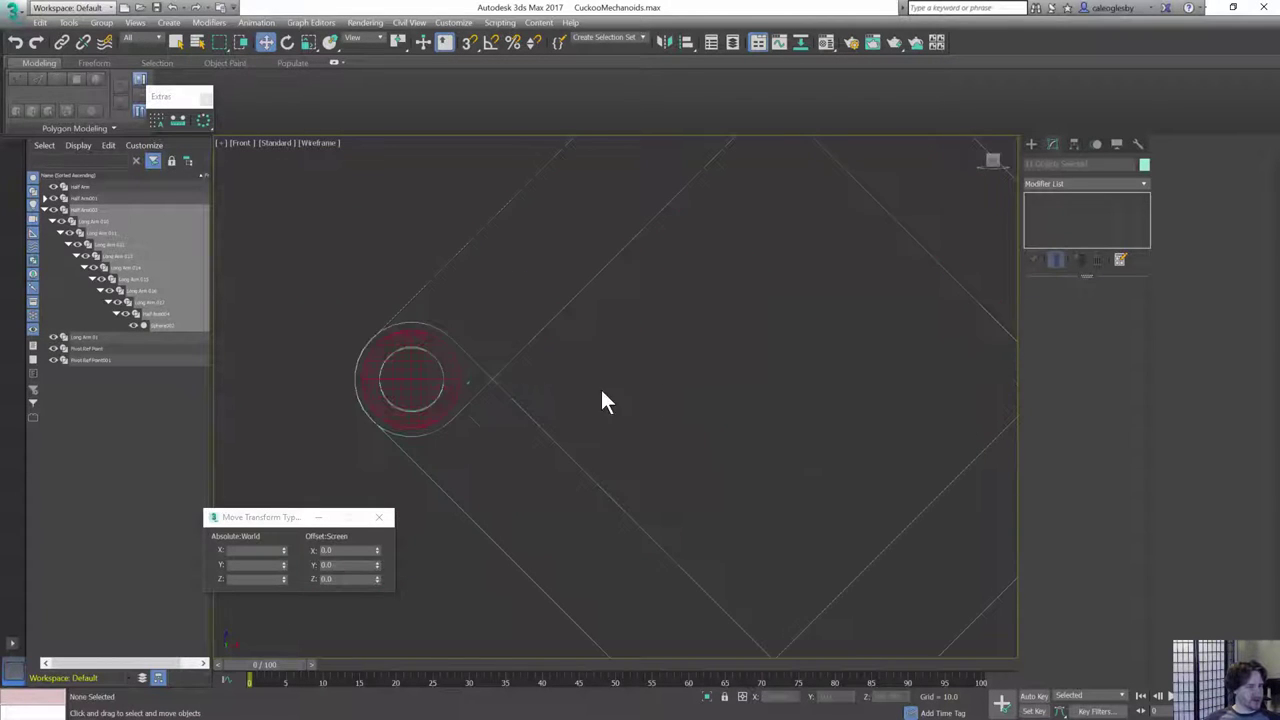
click(425, 358)
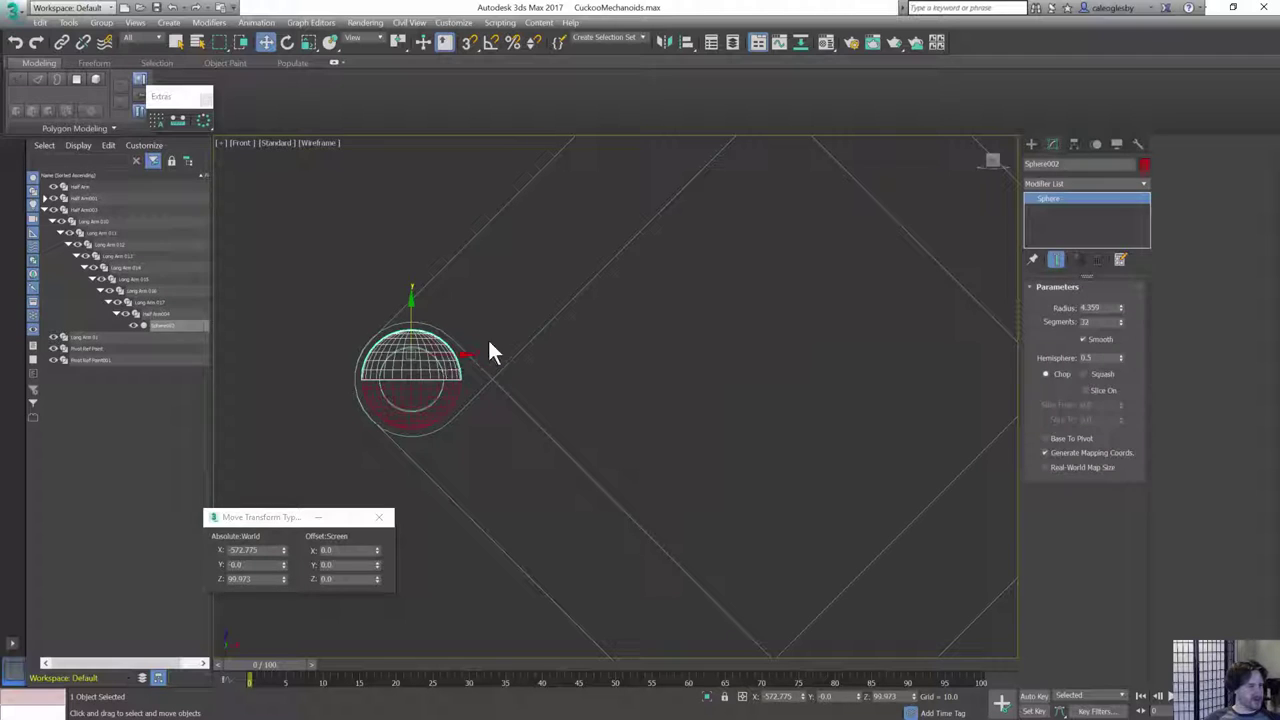
click(1031, 144)
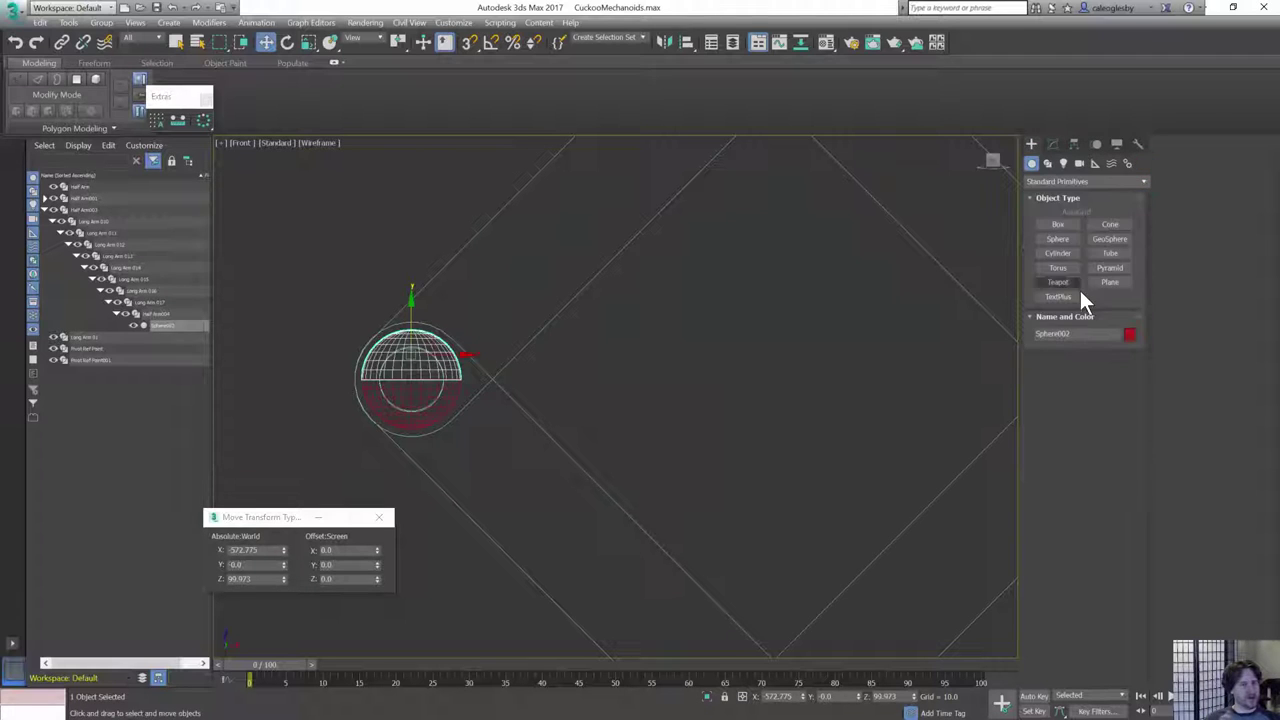
click(1053, 145)
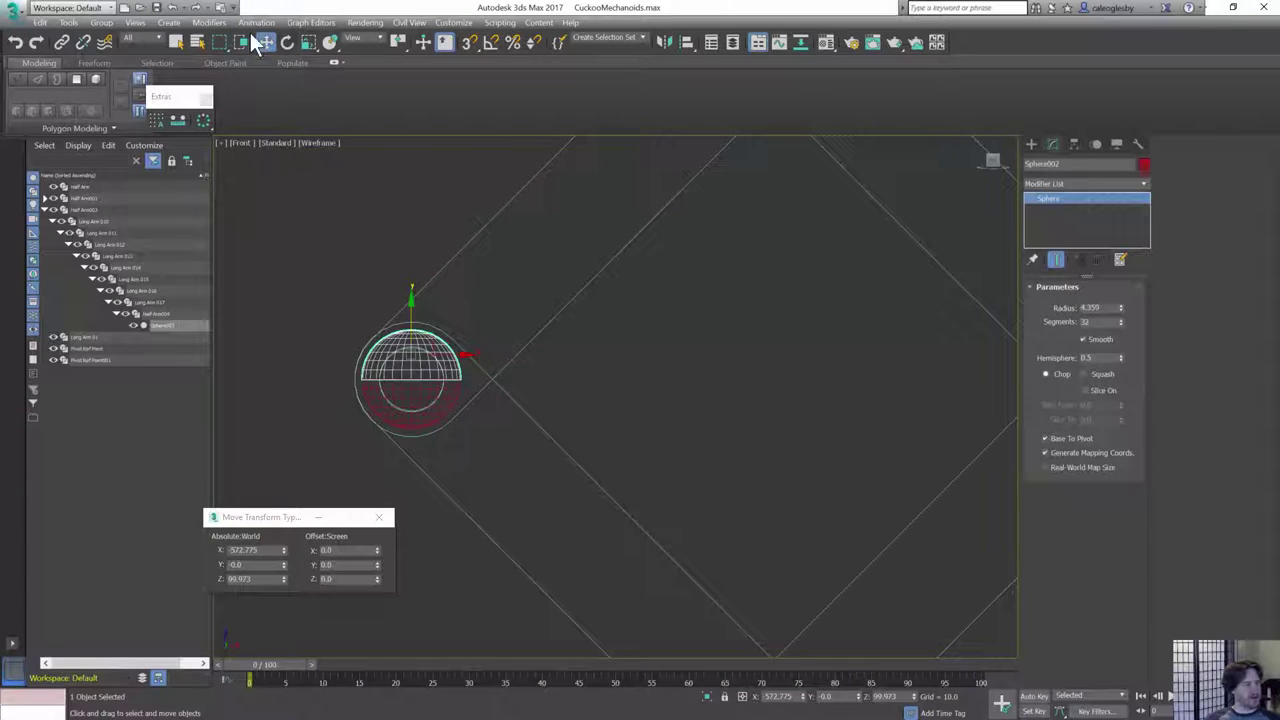
click(404, 40)
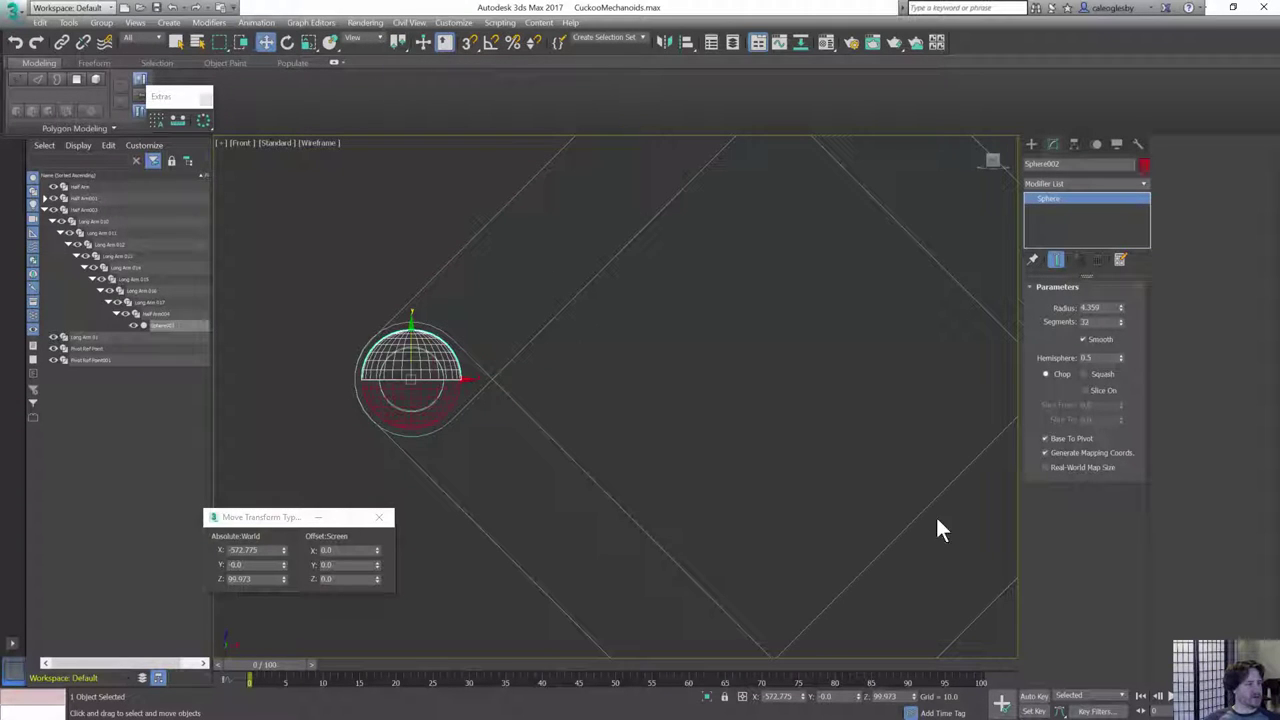
- Shrink the copied hemisphere Sphere002 to a radius of about 1.83 and return the viewport to shaded display
click(643, 606)
click(433, 404)
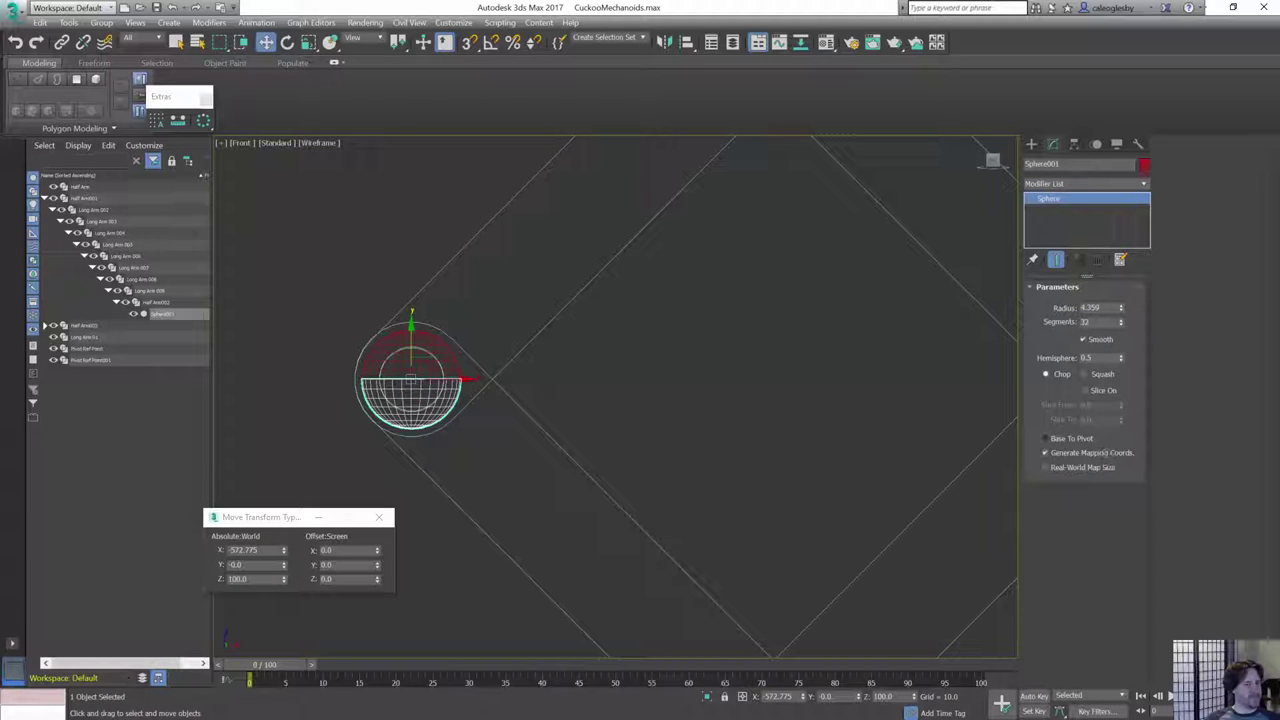
click(448, 355)
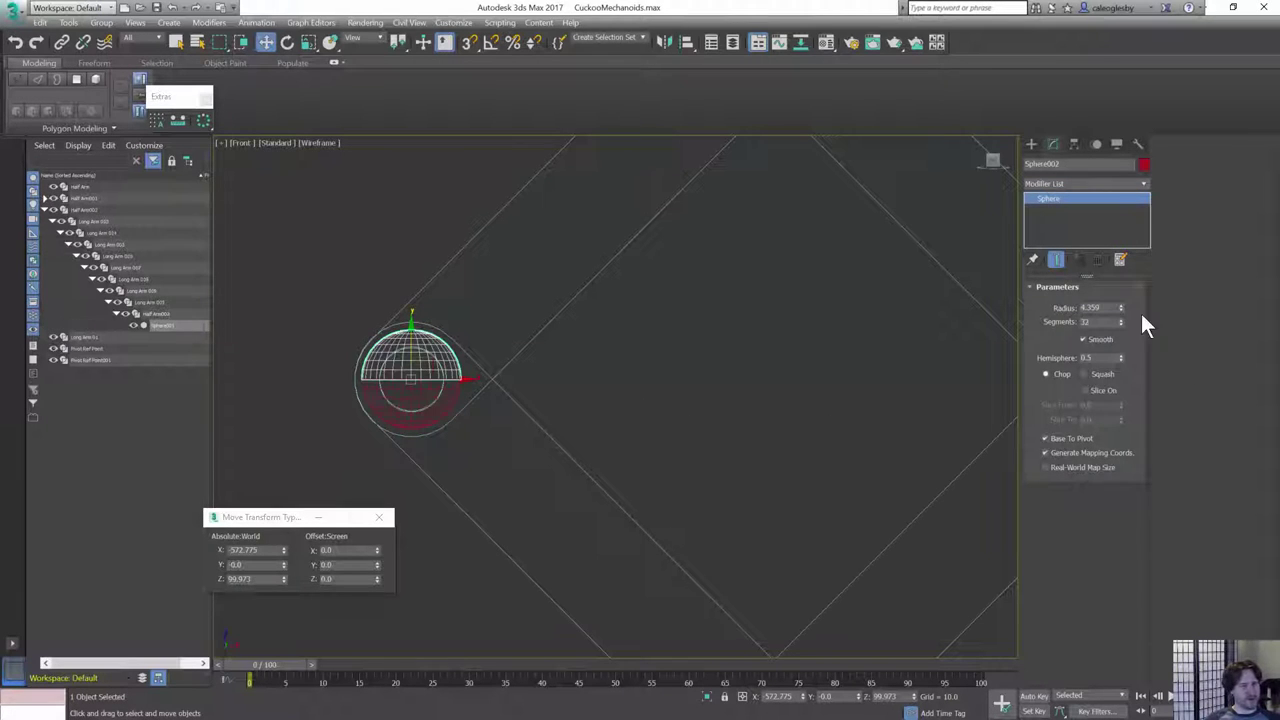
drag(1118, 308, 1125, 334)
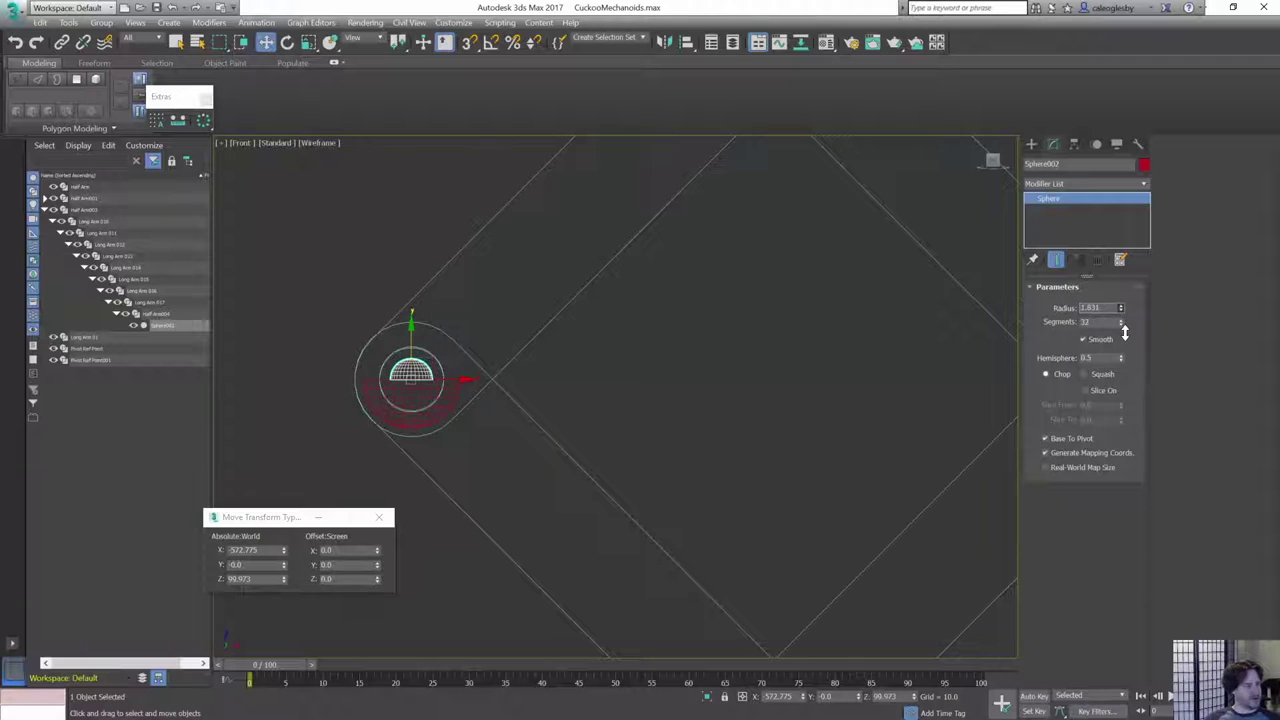
key(F3)
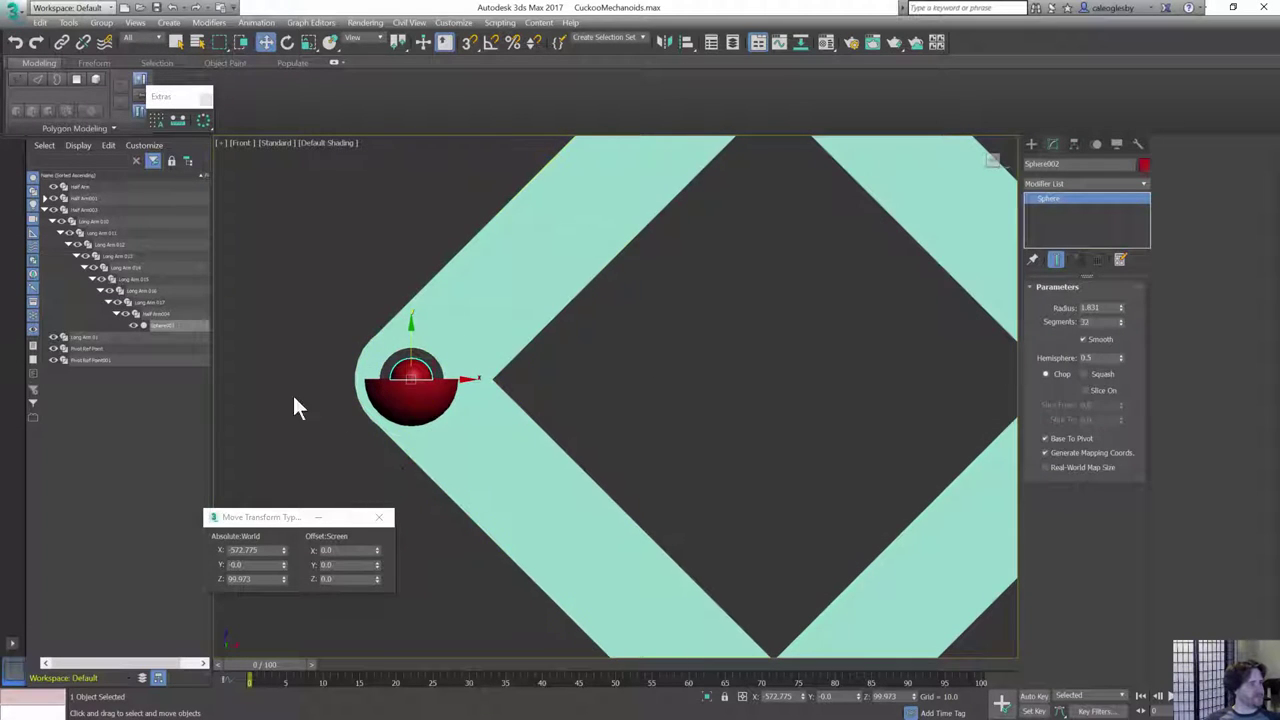
- Expand the original Half Arm001 hierarchy through all its long arms down to Sphere001 to examine both linked chains
click(45, 198)
click(53, 210)
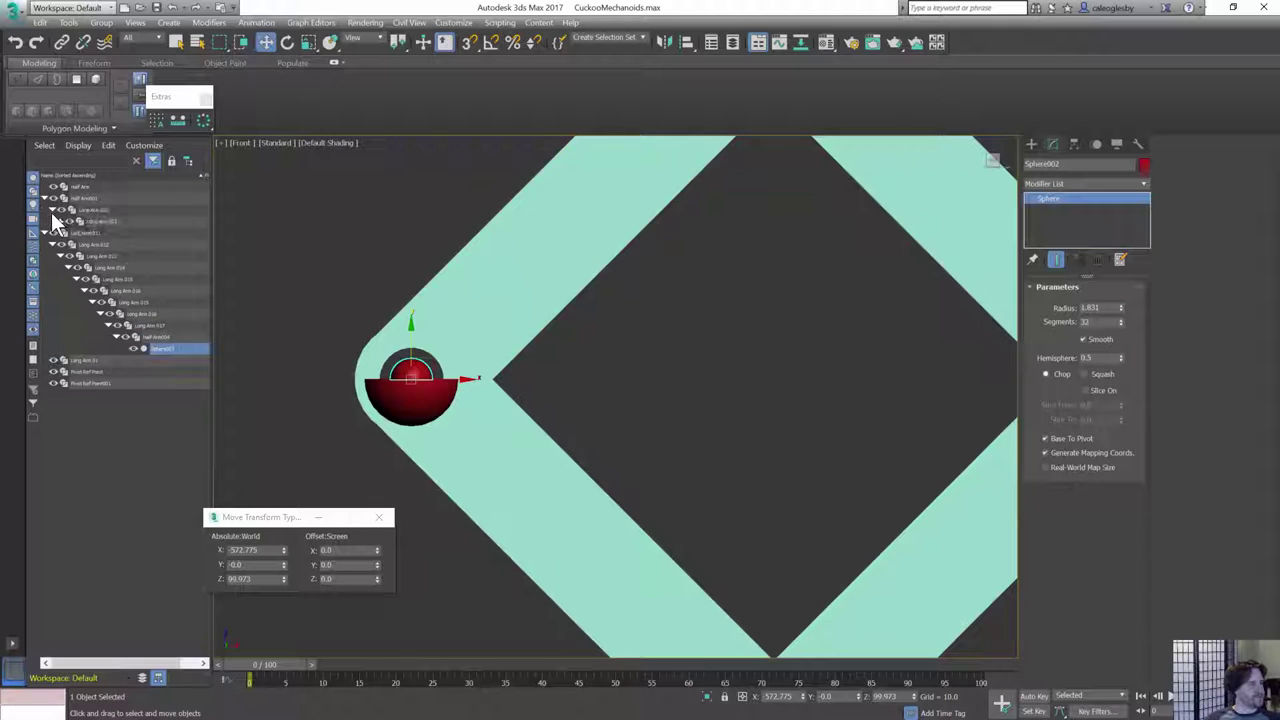
click(61, 221)
click(68, 233)
click(76, 244)
click(84, 256)
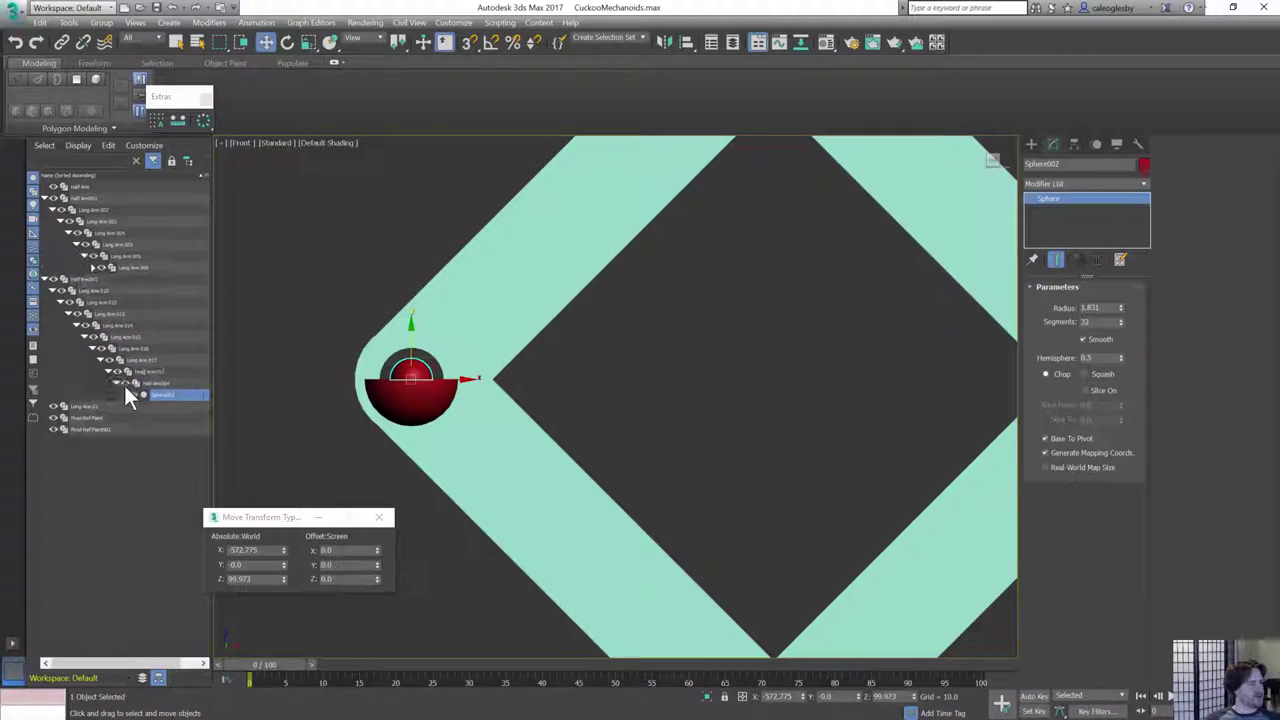
click(92, 267)
click(100, 279)
click(108, 290)
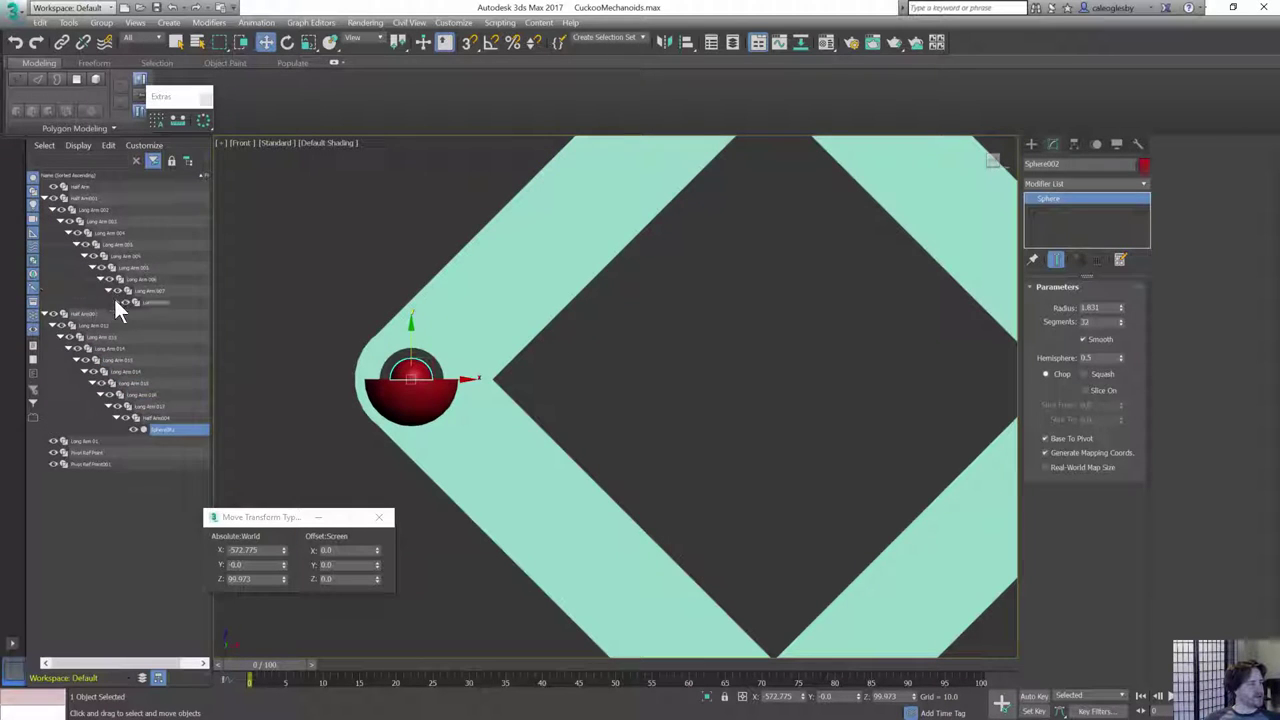
click(116, 302)
- Create an HI Solver IK chain from Sphere002 to Half Arm003 at the root of the mirrored chain
scroll(577, 411, down, 10)
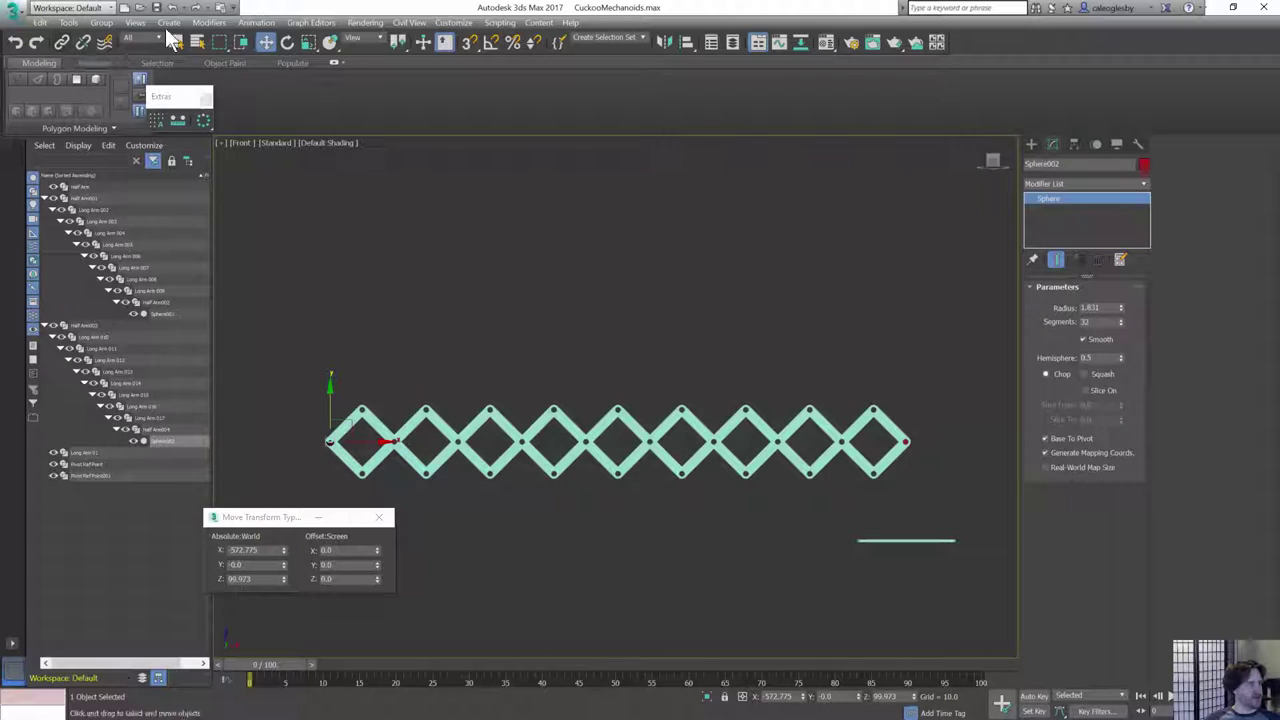
click(209, 22)
mouse_move(268, 67)
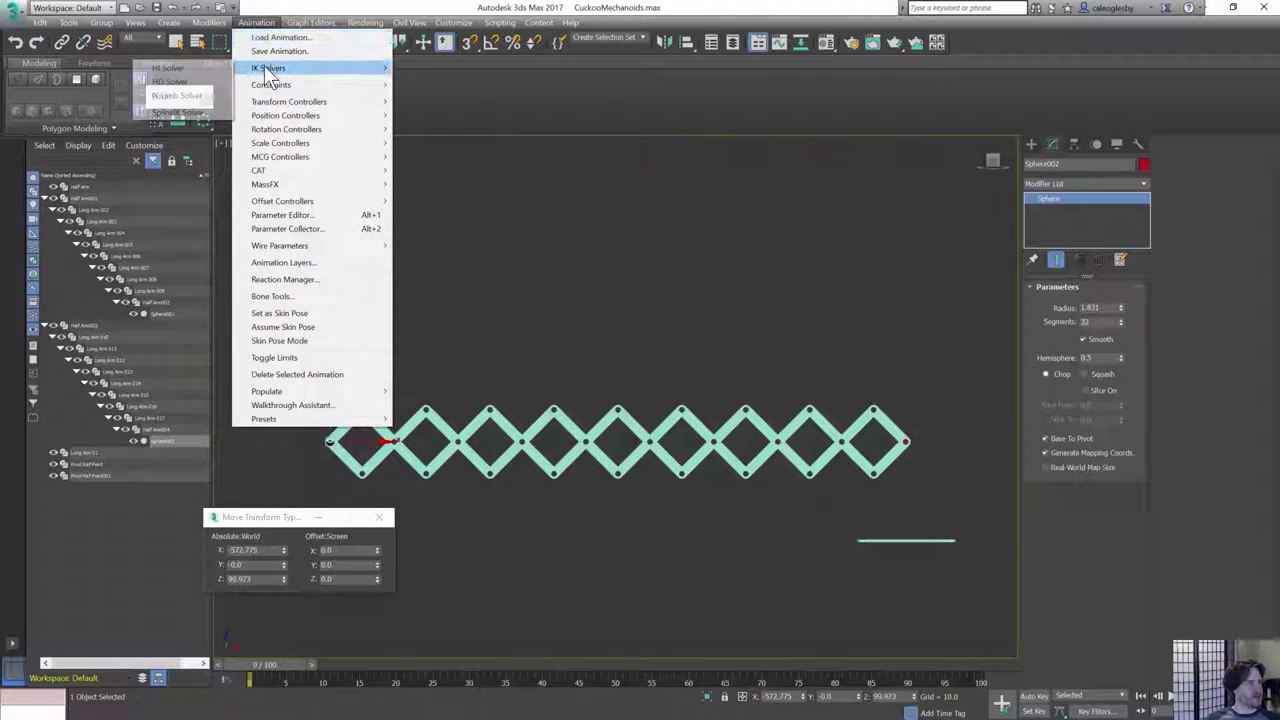
click(180, 68)
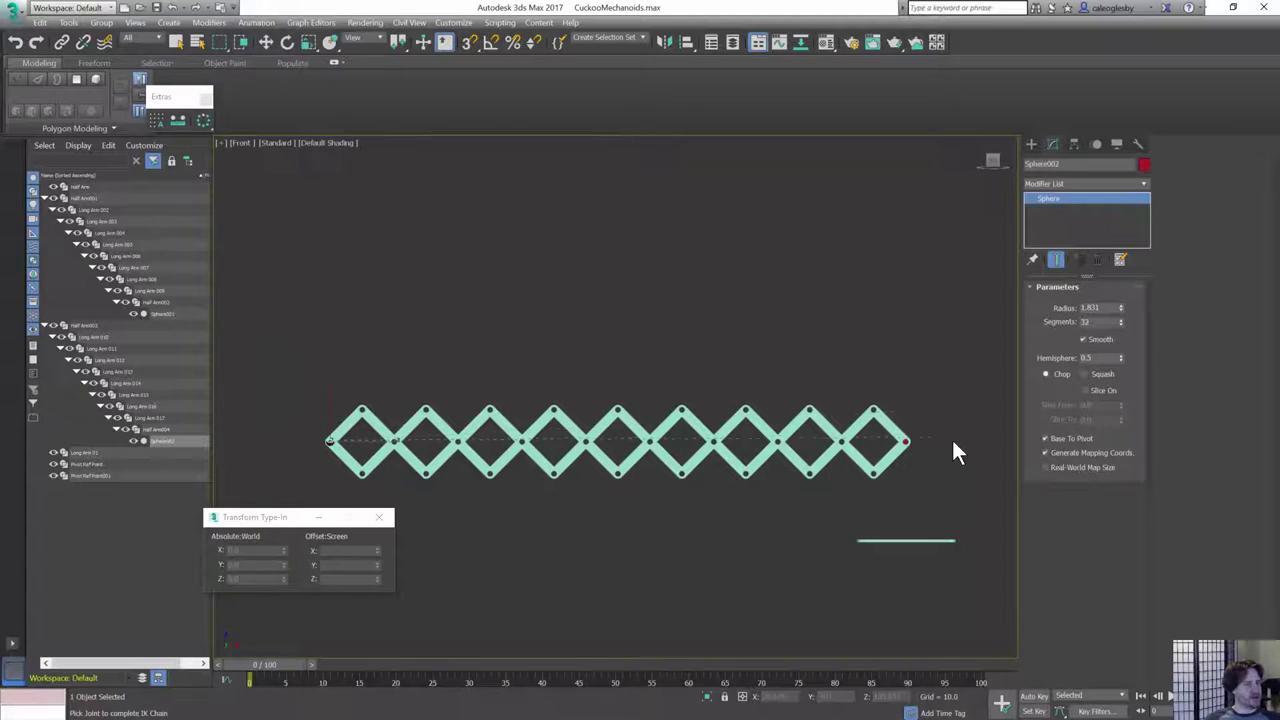
click(903, 441)
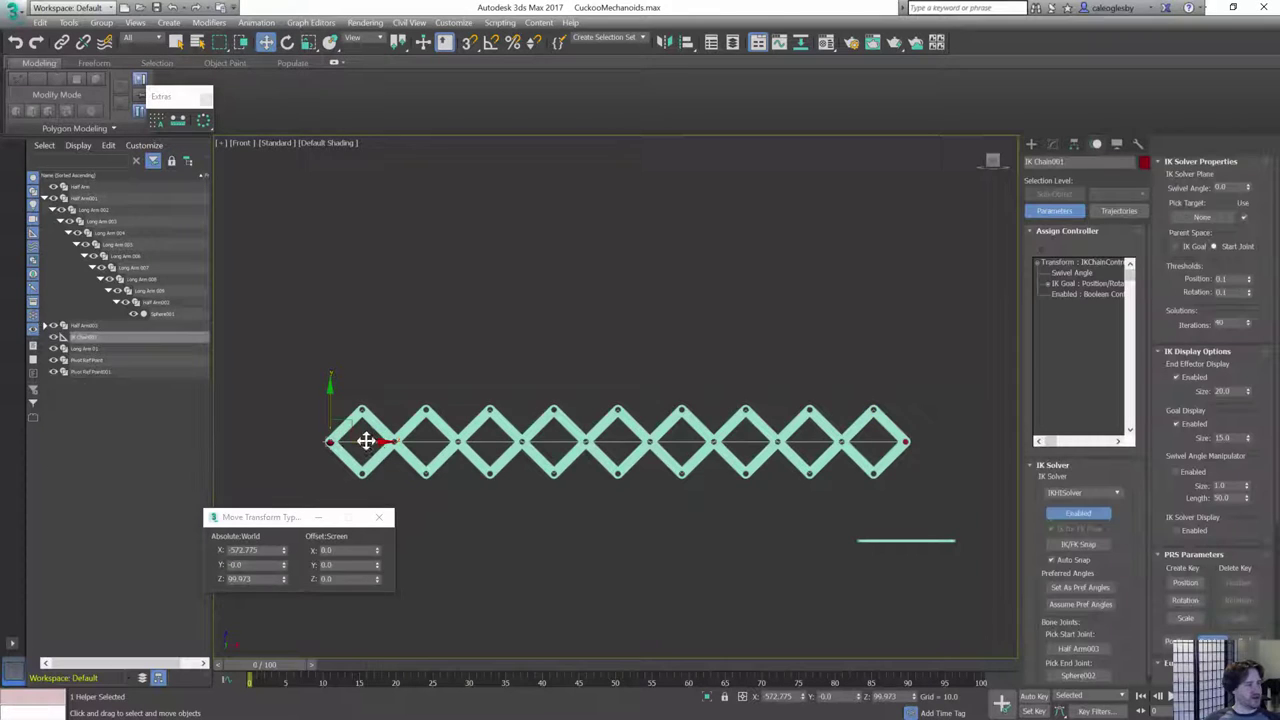
- Test the mirrored chain by moving its IK goal, and cancel the move
drag(366, 441, 877, 671)
right_click(877, 671)
middle_drag(454, 444, 547, 440)
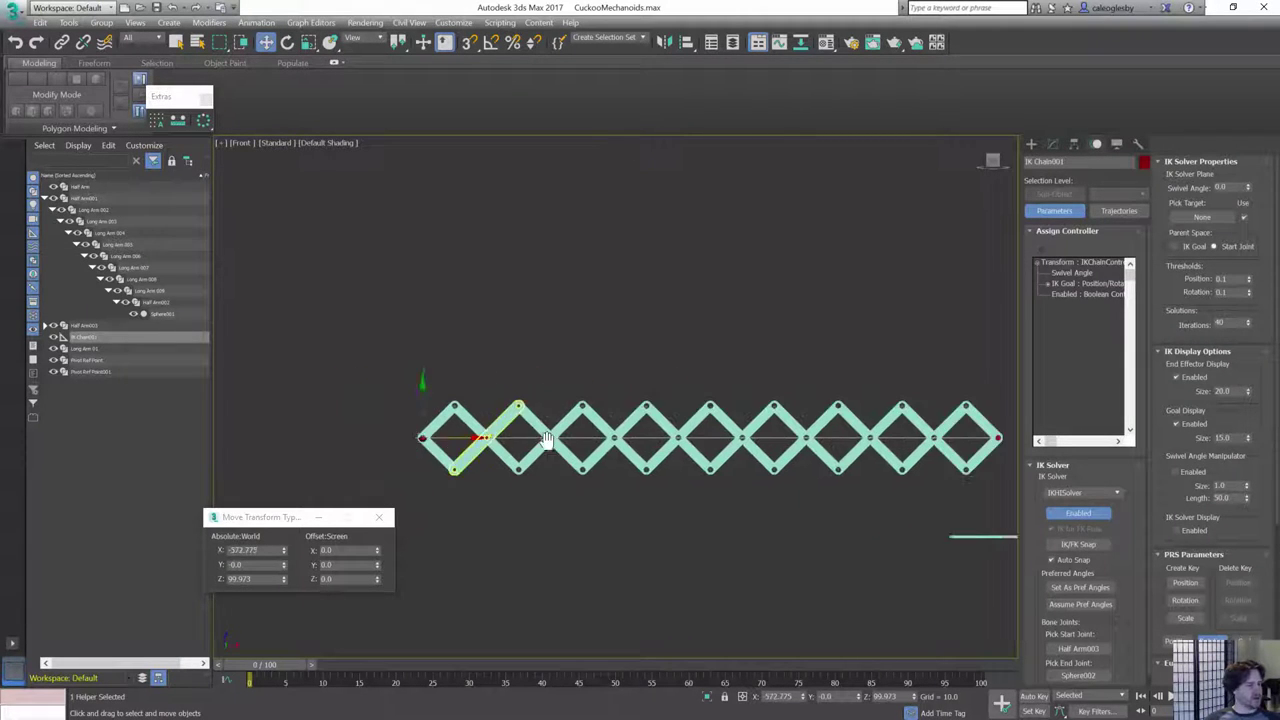
scroll(445, 438, up, 10)
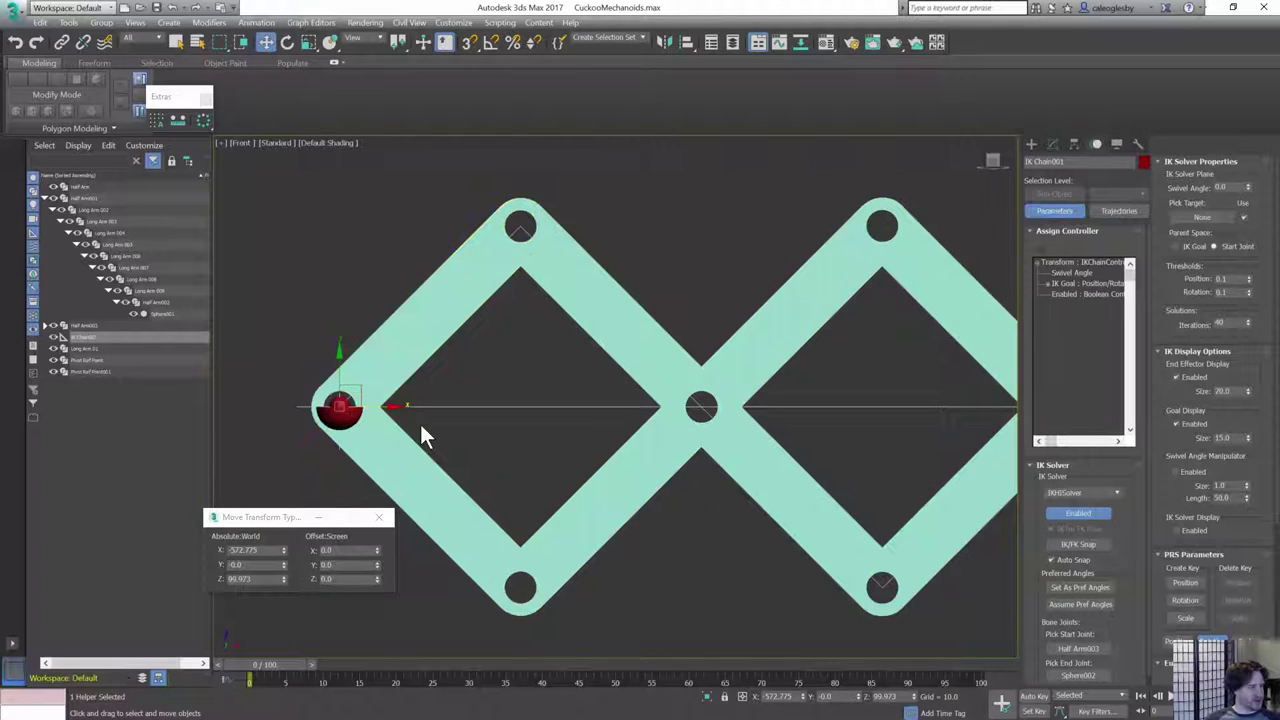
- Inspect the overlapping free ends of both chains in wireframe, test-moving the IK goal and selecting Sphere001, and return to shaded display
key(F3)
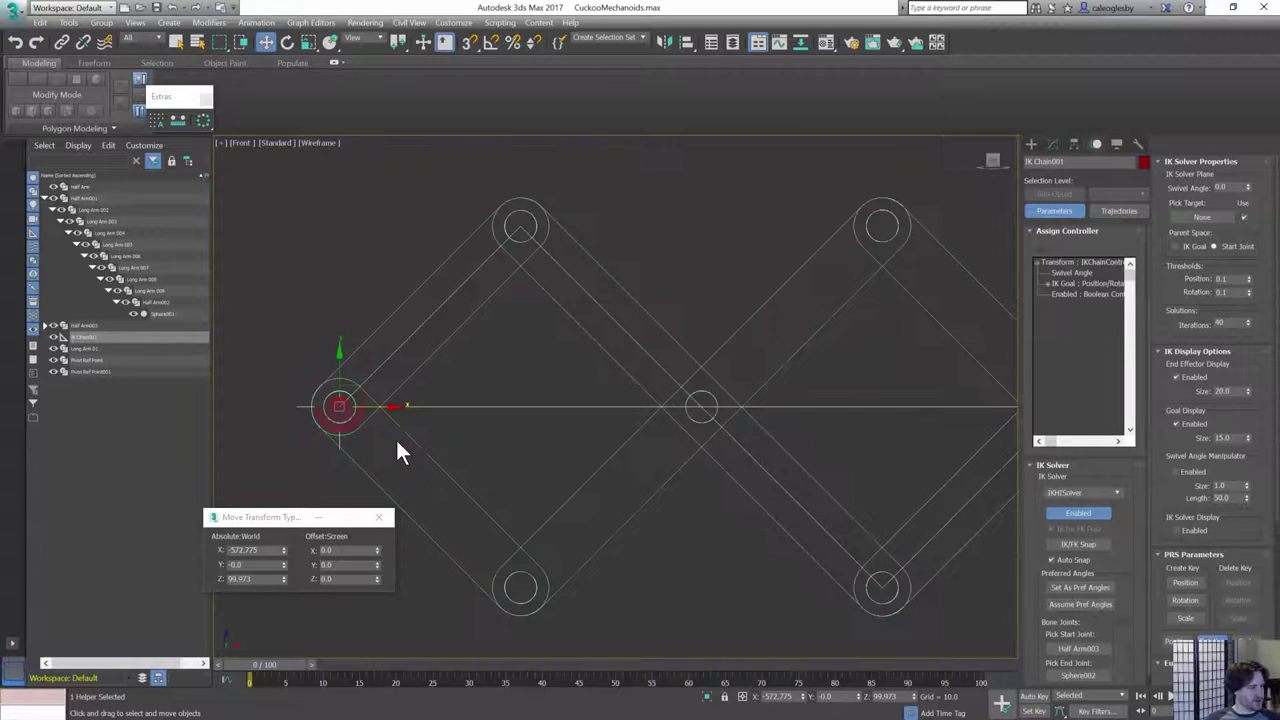
click(382, 403)
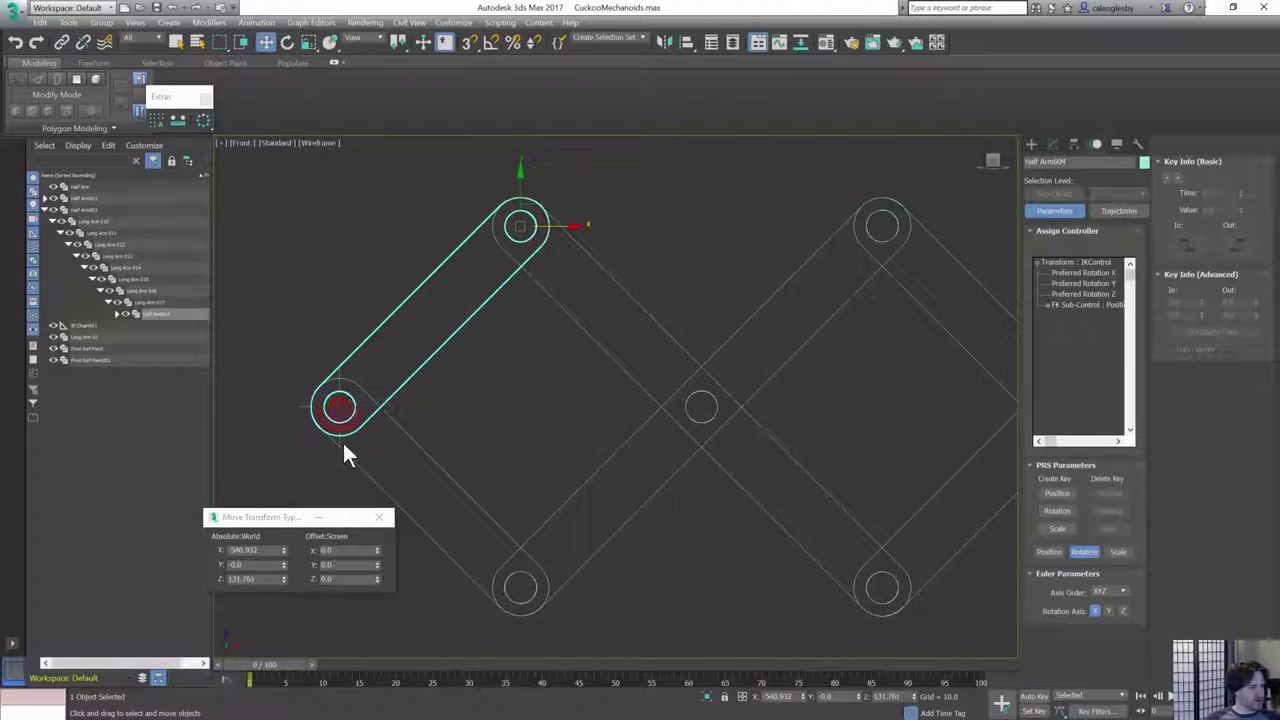
click(342, 410)
mouse_move(386, 411)
mouse_down()
mouse_move(606, 411)
mouse_move(384, 409)
mouse_up()
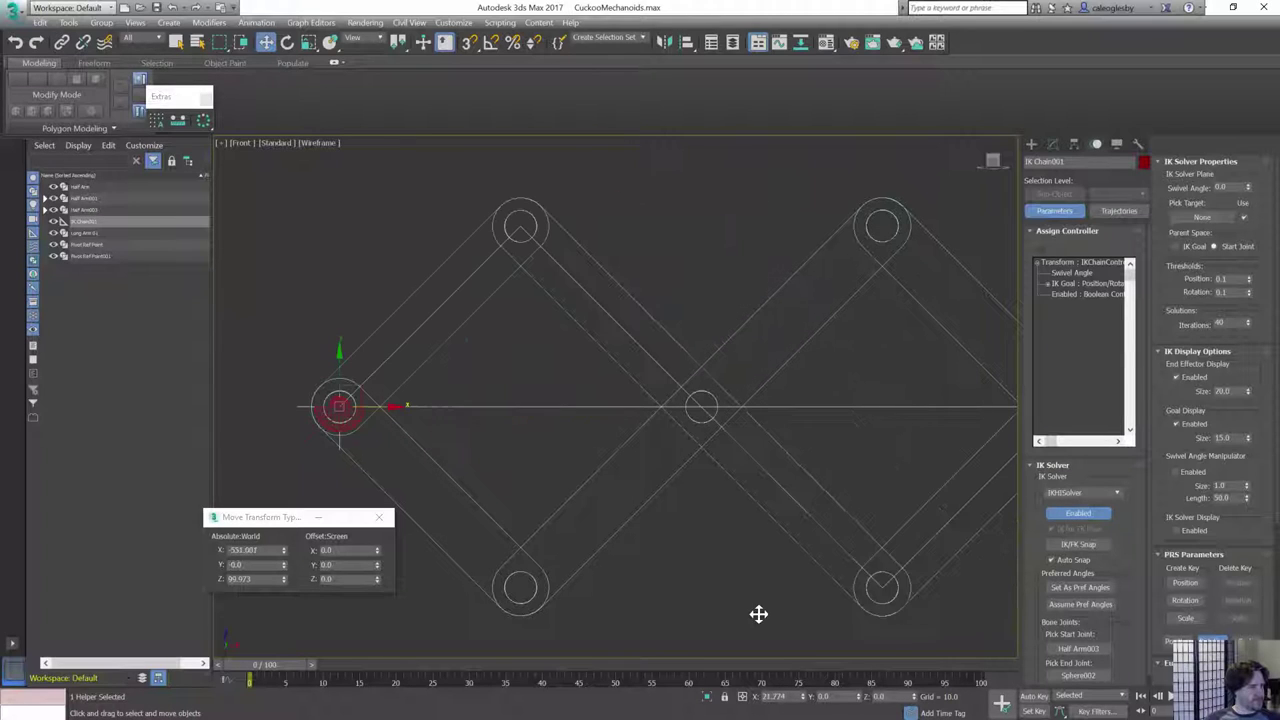
click(355, 414)
scroll(520, 440, down, 7)
middle_drag(792, 415, 653, 414)
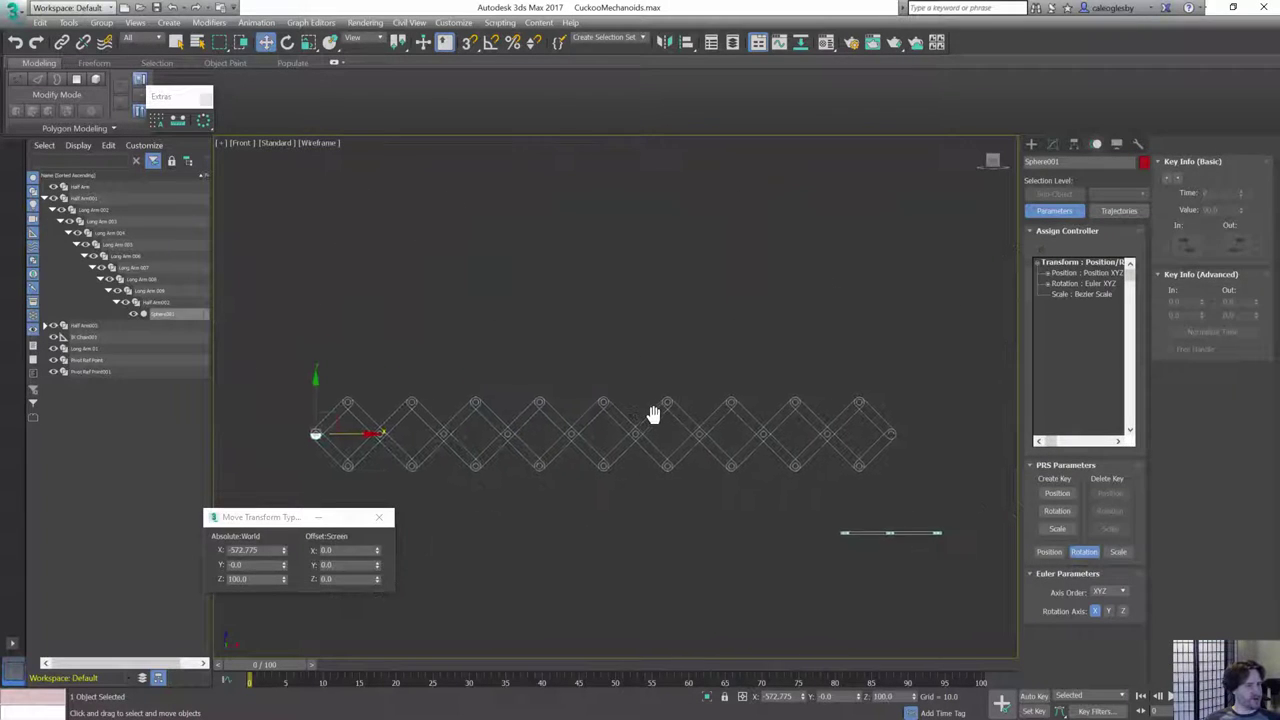
key(F3)
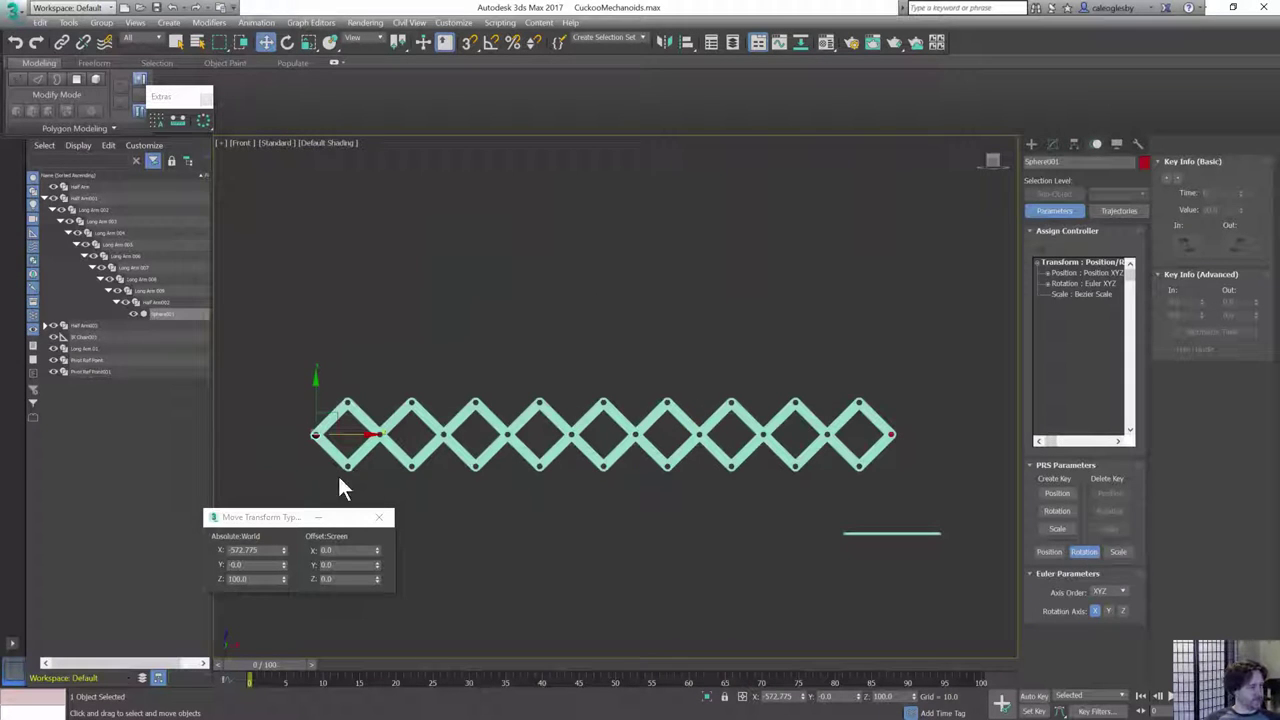
- Select all the arms of the original Half Arm001 chain and change their object color to dark blue
drag(365, 455, 466, 480)
ctrl+drag(624, 458, 690, 492)
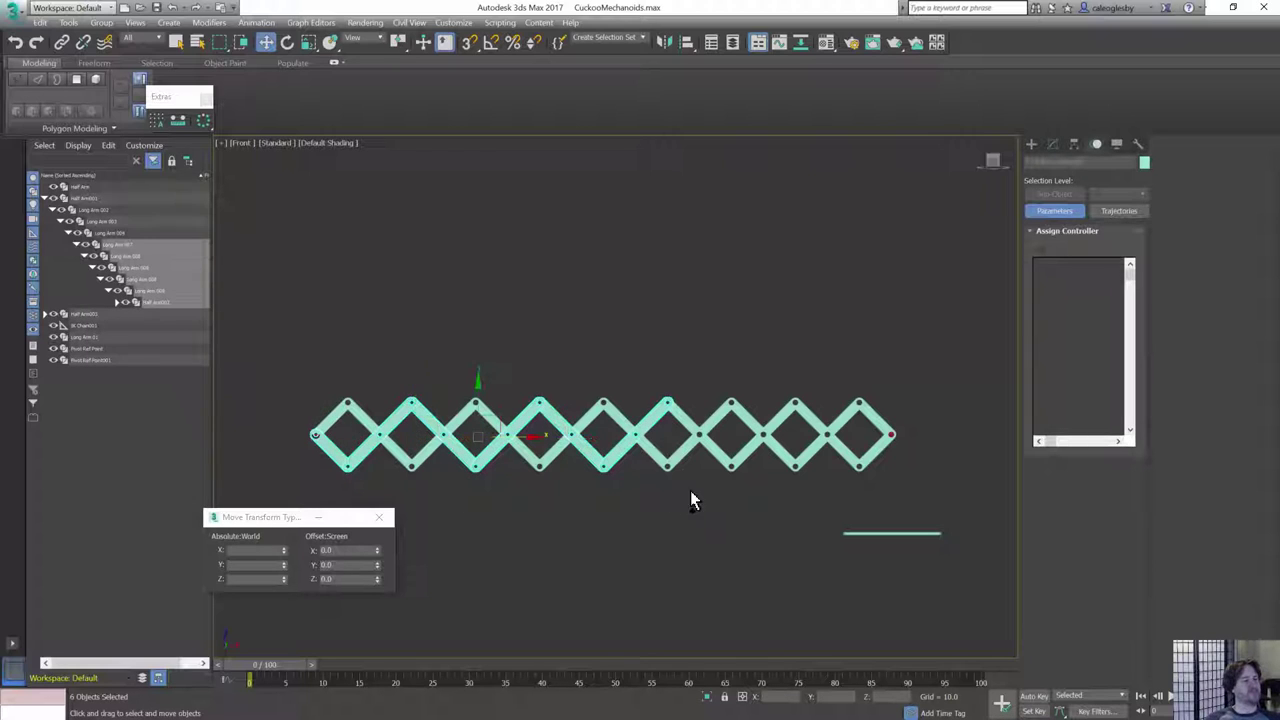
ctrl+drag(752, 462, 880, 474)
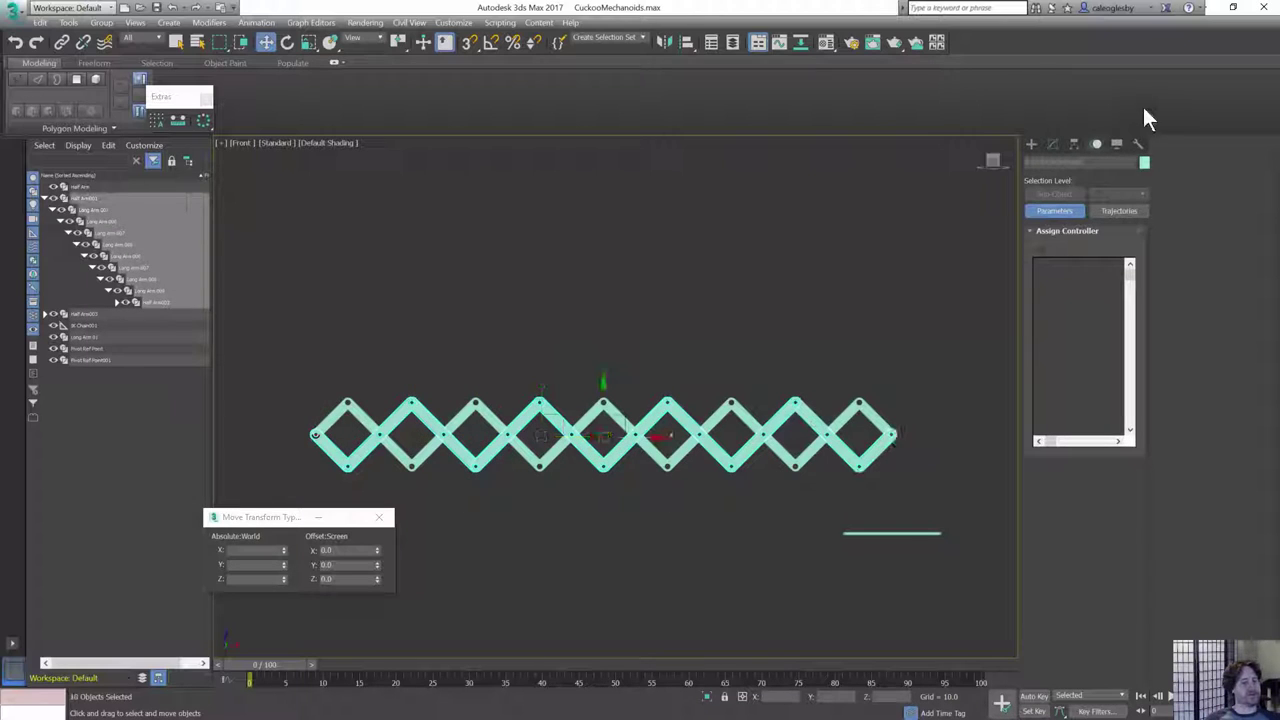
click(1145, 162)
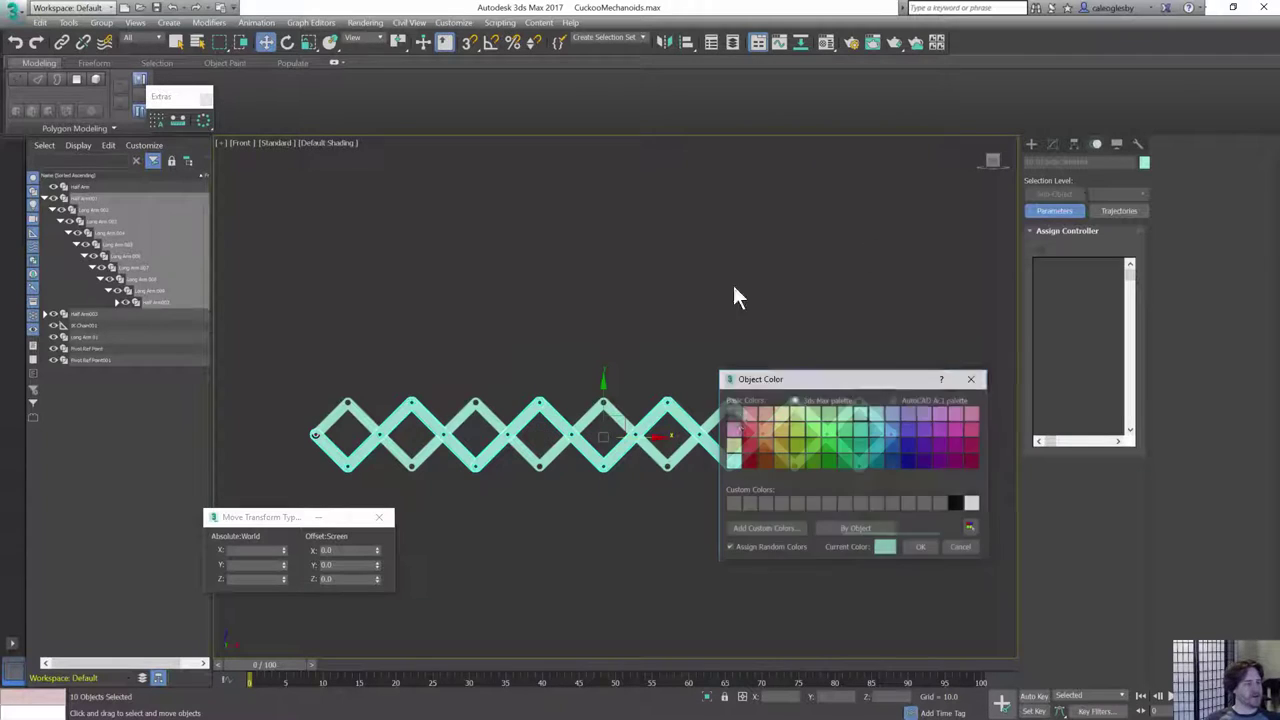
click(876, 460)
click(920, 547)
click(732, 540)
- Create another HI Solver IK chain from Sphere002 to Half Arm003 at the root of the mirrored chain
middle_drag(440, 439, 611, 422)
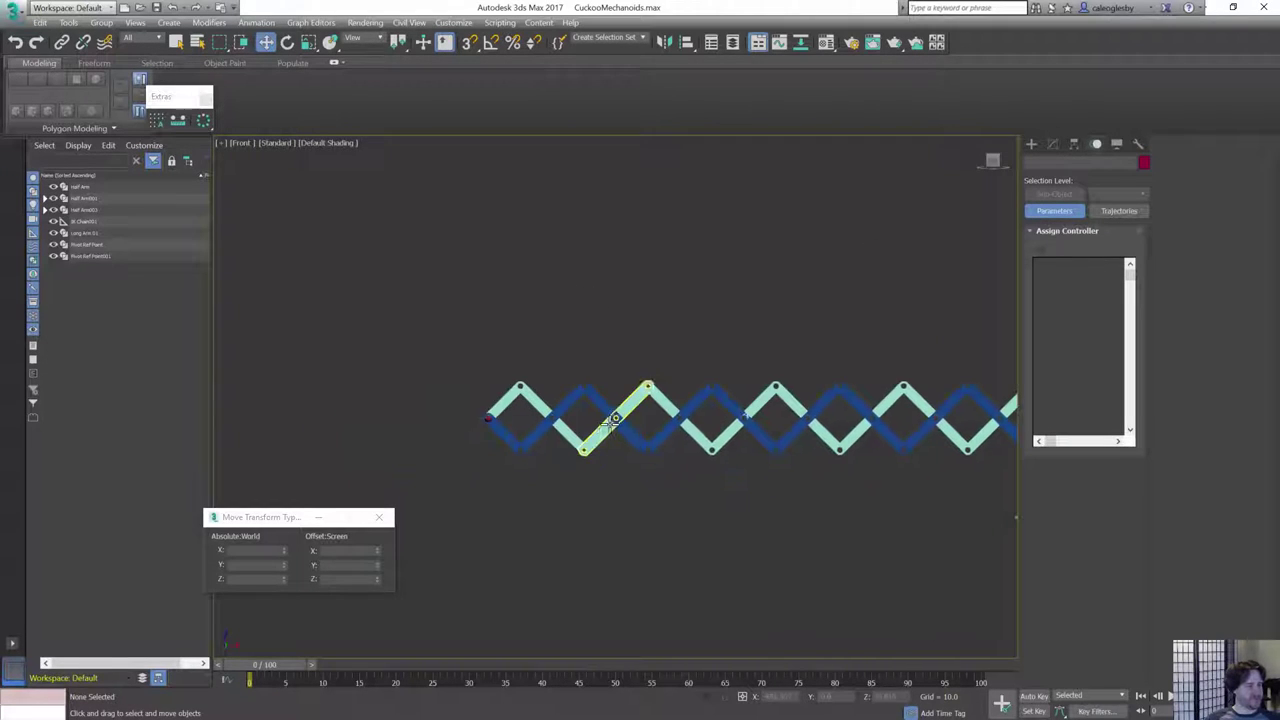
scroll(613, 418, up, 5)
middle_drag(357, 398, 588, 423)
click(510, 424)
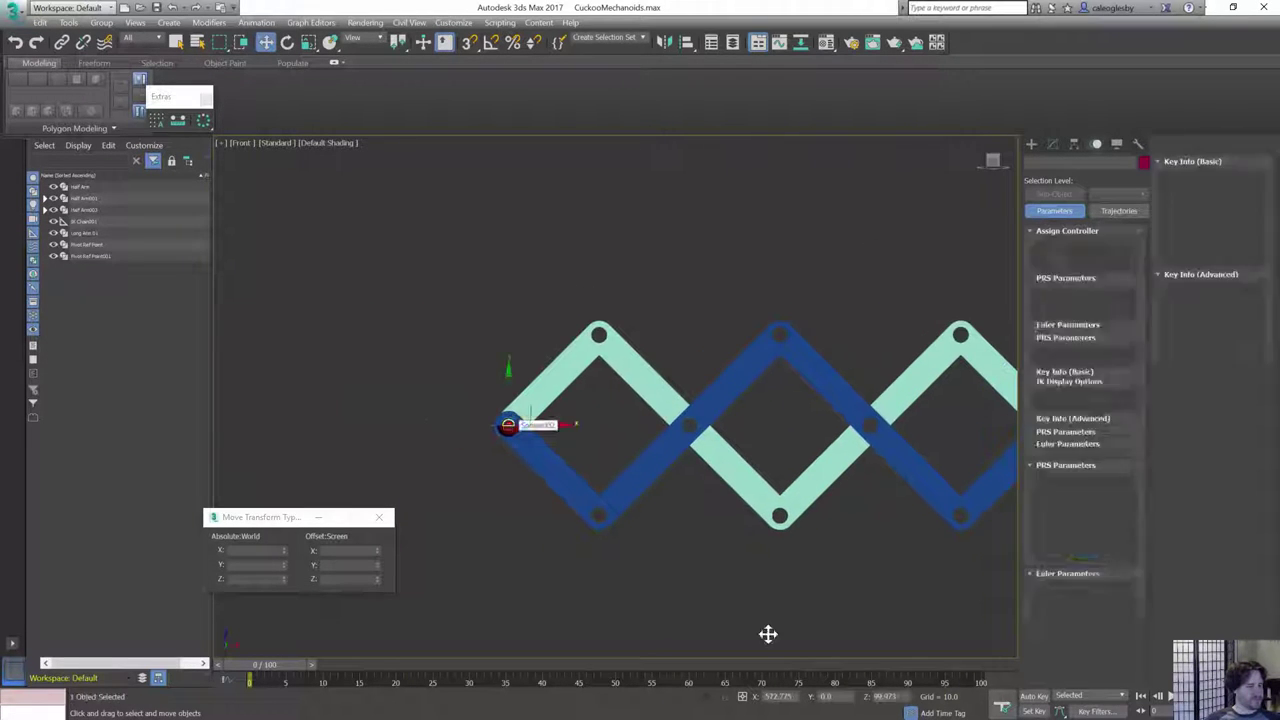
scroll(525, 440, down, 2)
middle_drag(694, 429, 506, 417)
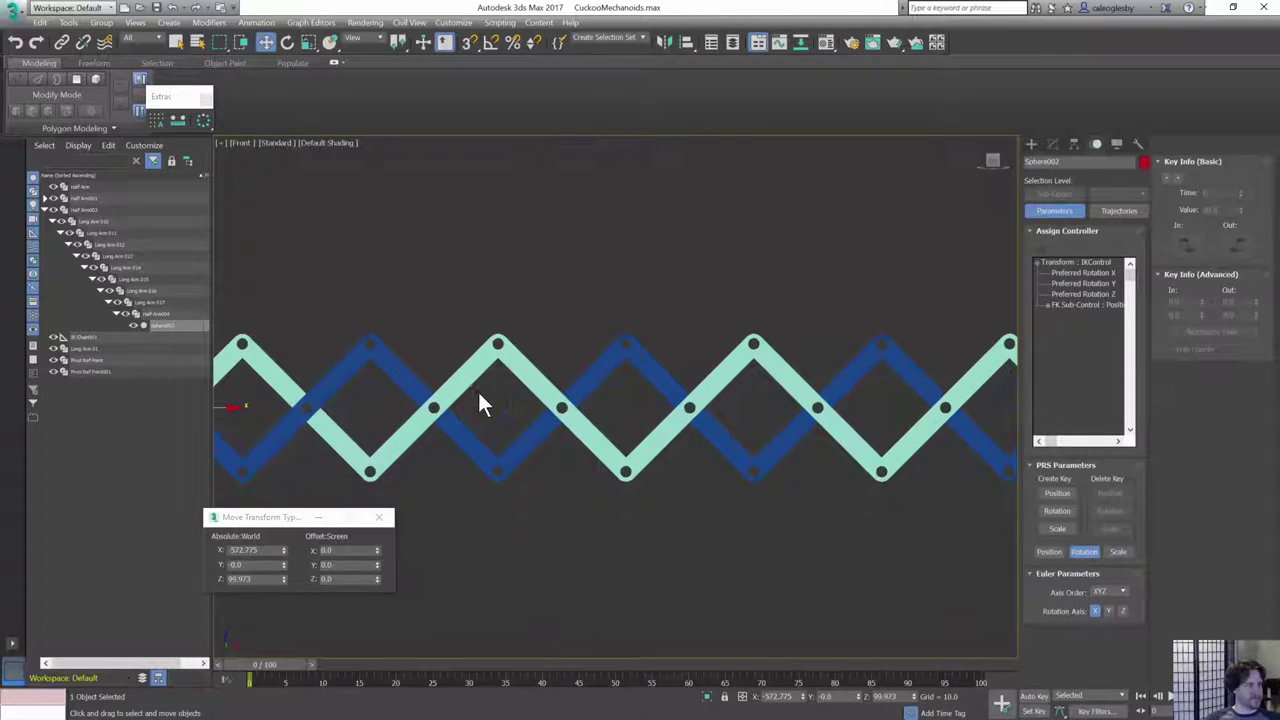
scroll(363, 240, down, 2)
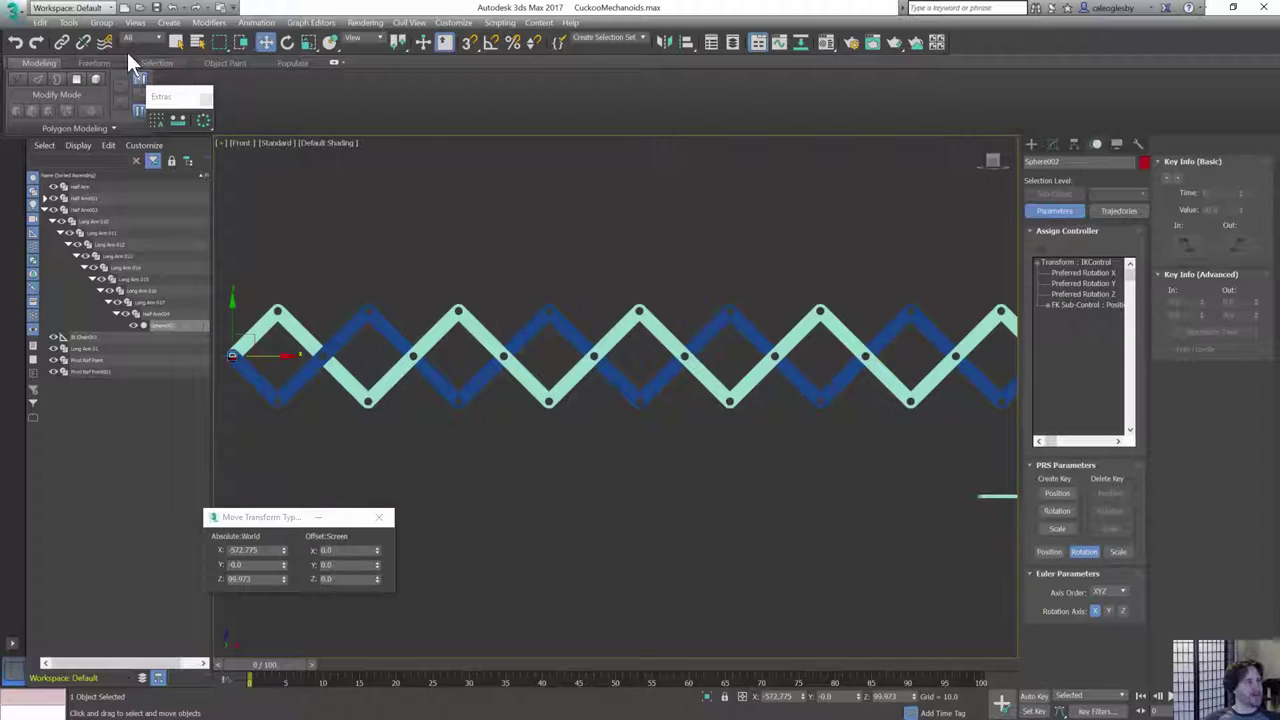
click(256, 22)
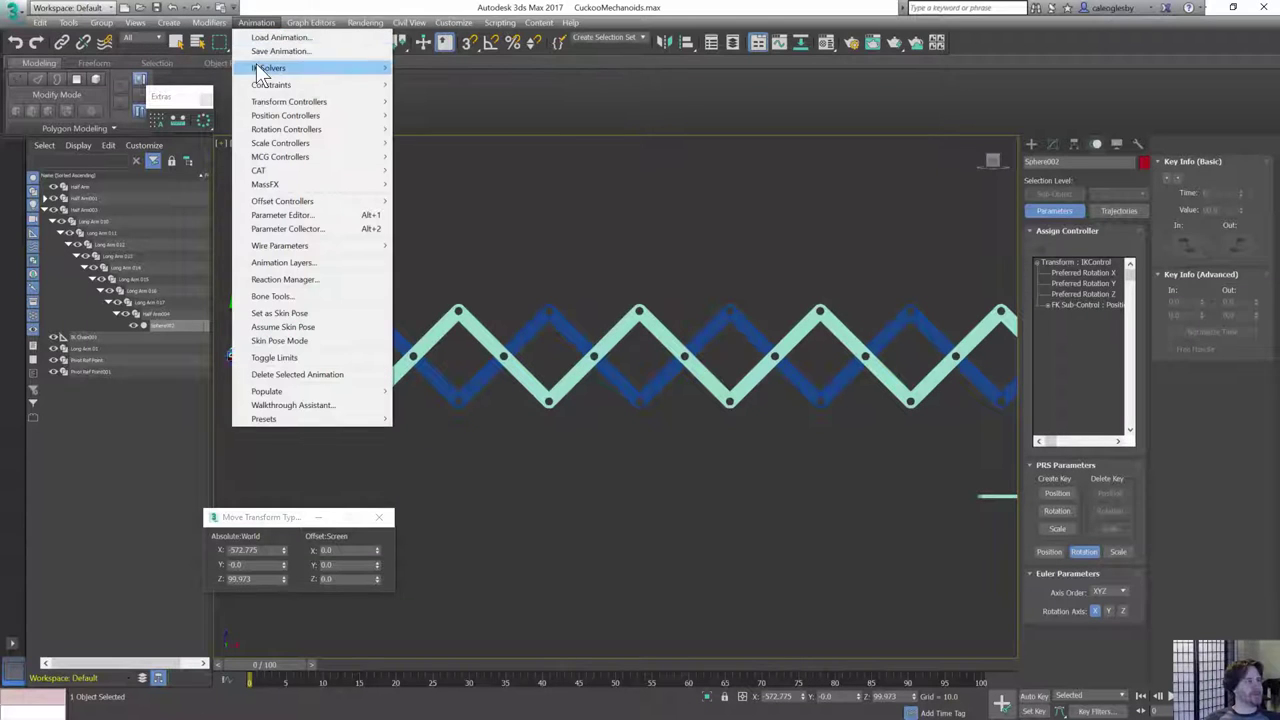
mouse_move(258, 68)
click(211, 70)
middle_drag(841, 307, 785, 352)
click(754, 376)
scroll(785, 352, down, 2)
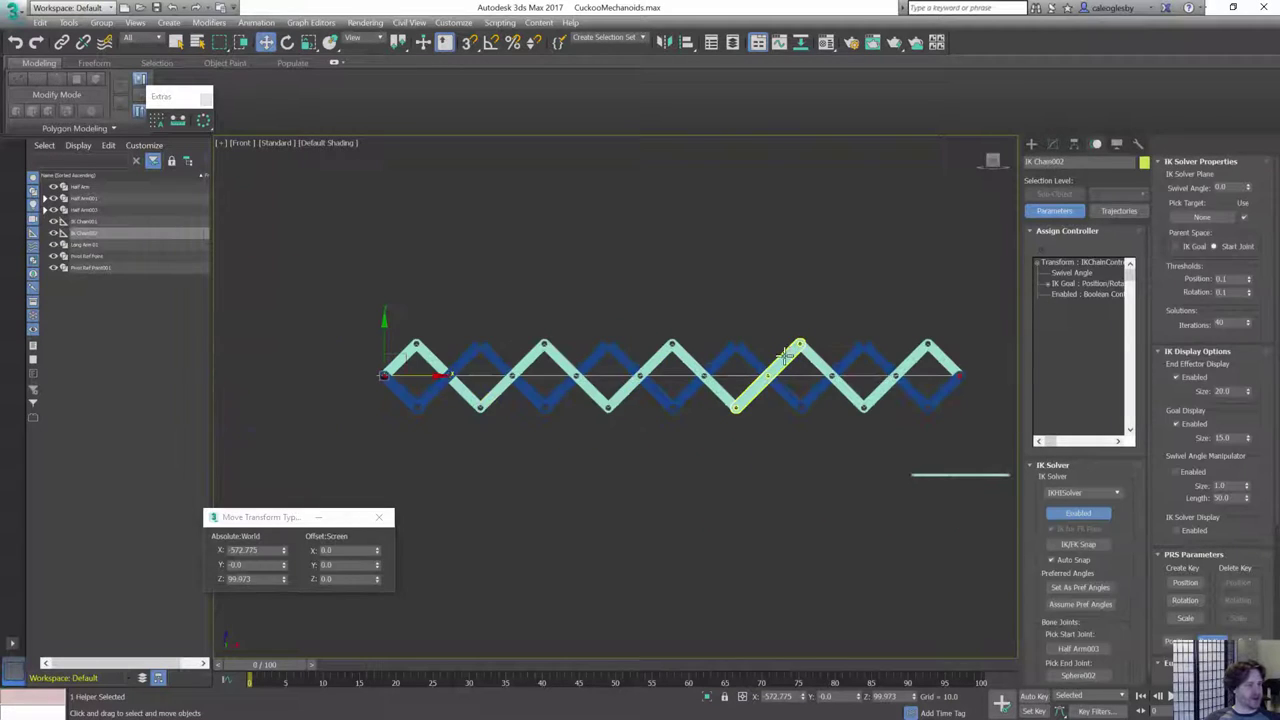
- Test moving both IK goals together at the free end of the arm, and cancel the move
middle_drag(452, 360, 667, 359)
scroll(636, 358, up, 4)
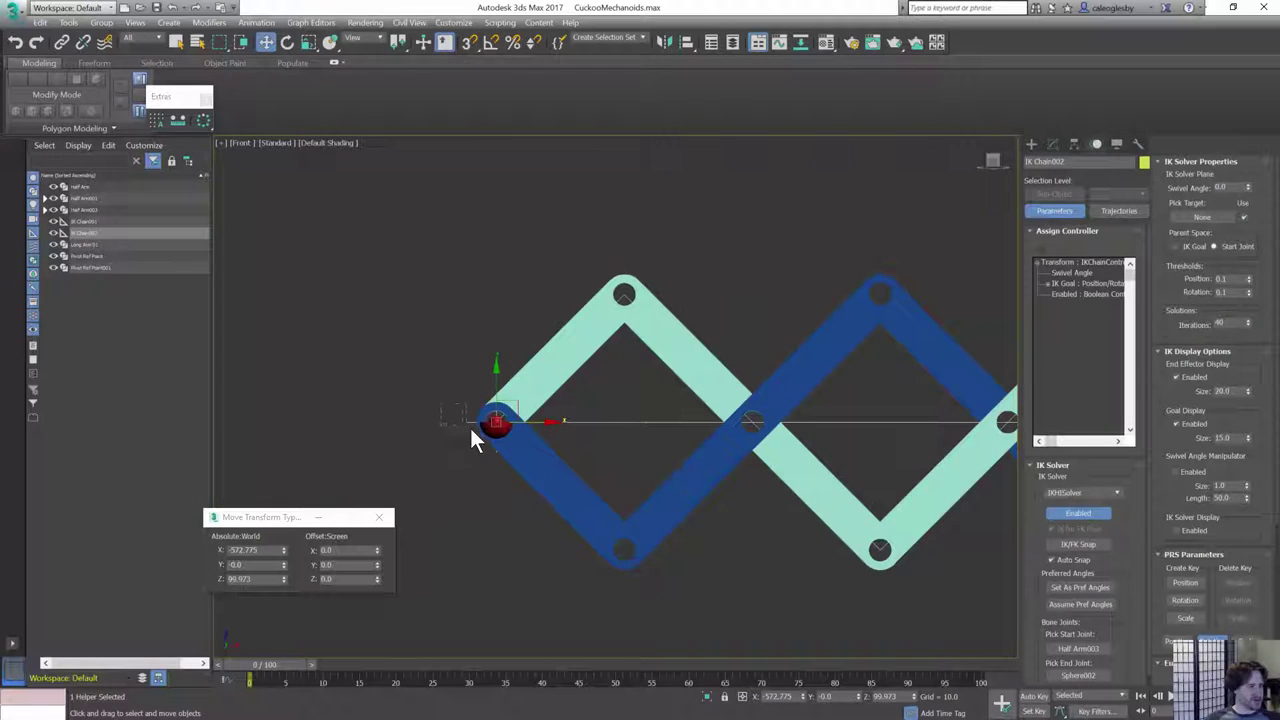
drag(471, 428, 583, 426)
right_click(583, 426)
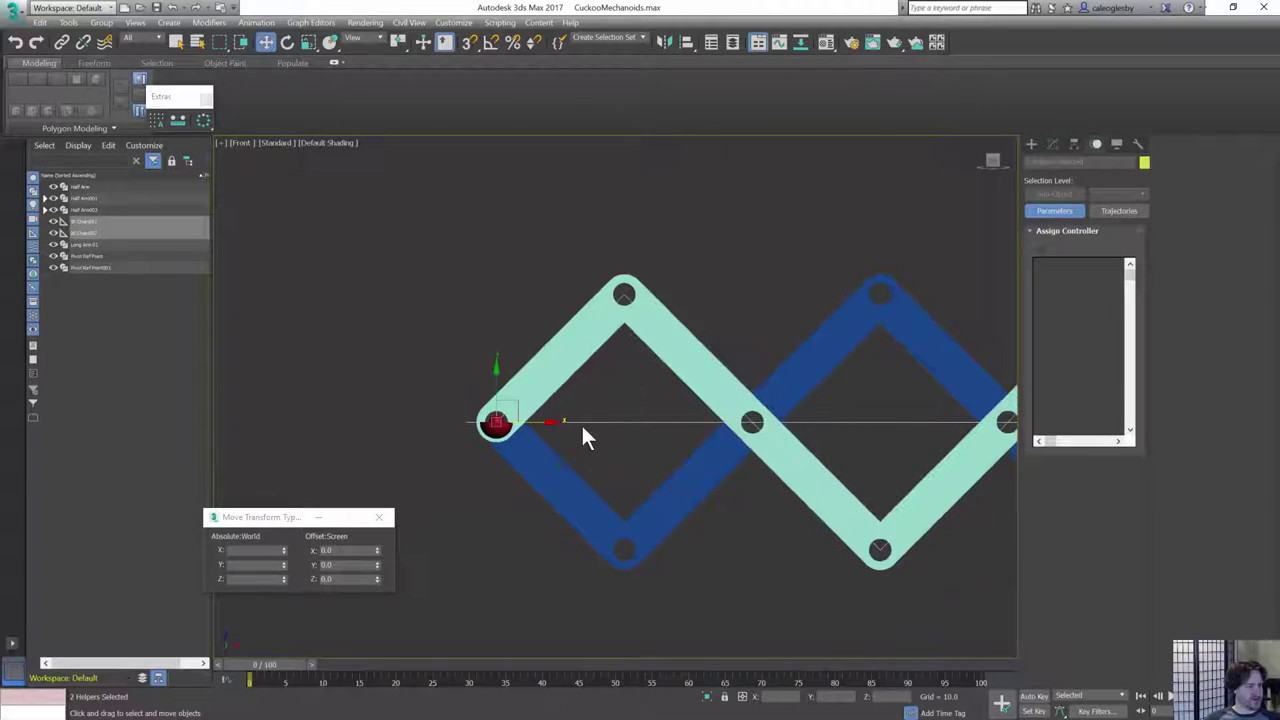
- Try sliding only the IK Chain002 goal along X toward the root, and undo the moves
click(433, 421)
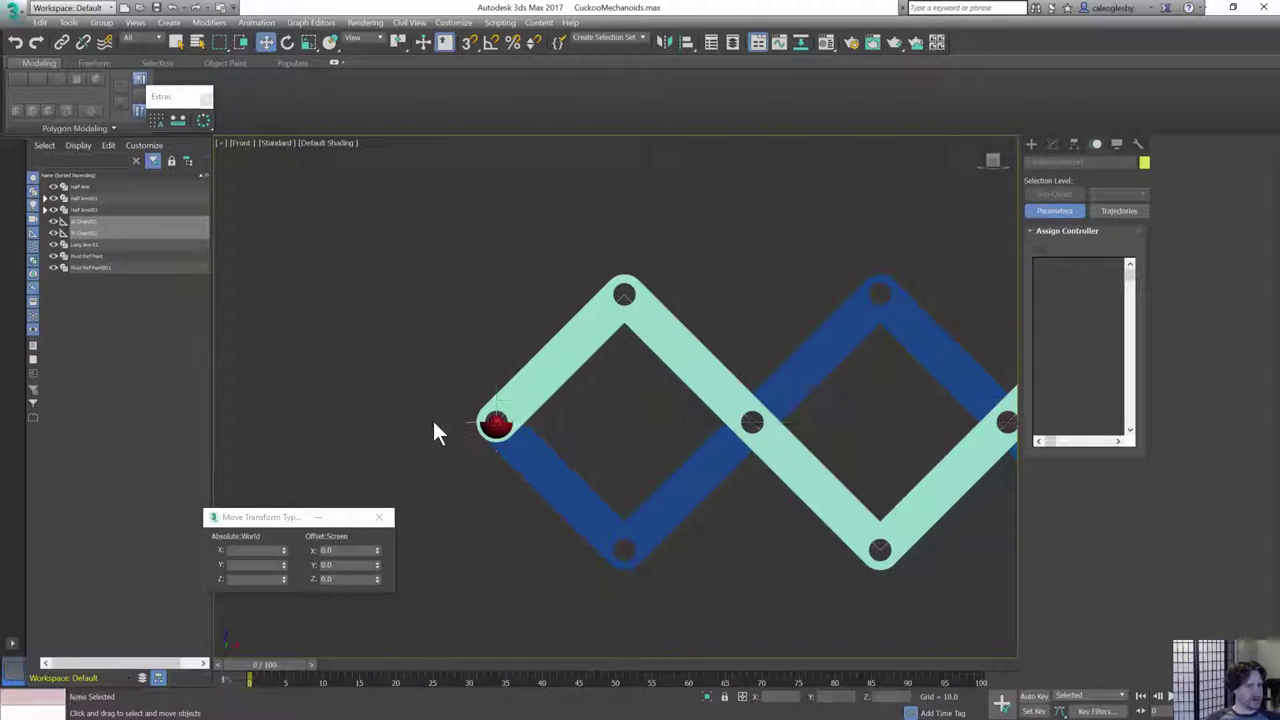
click(471, 423)
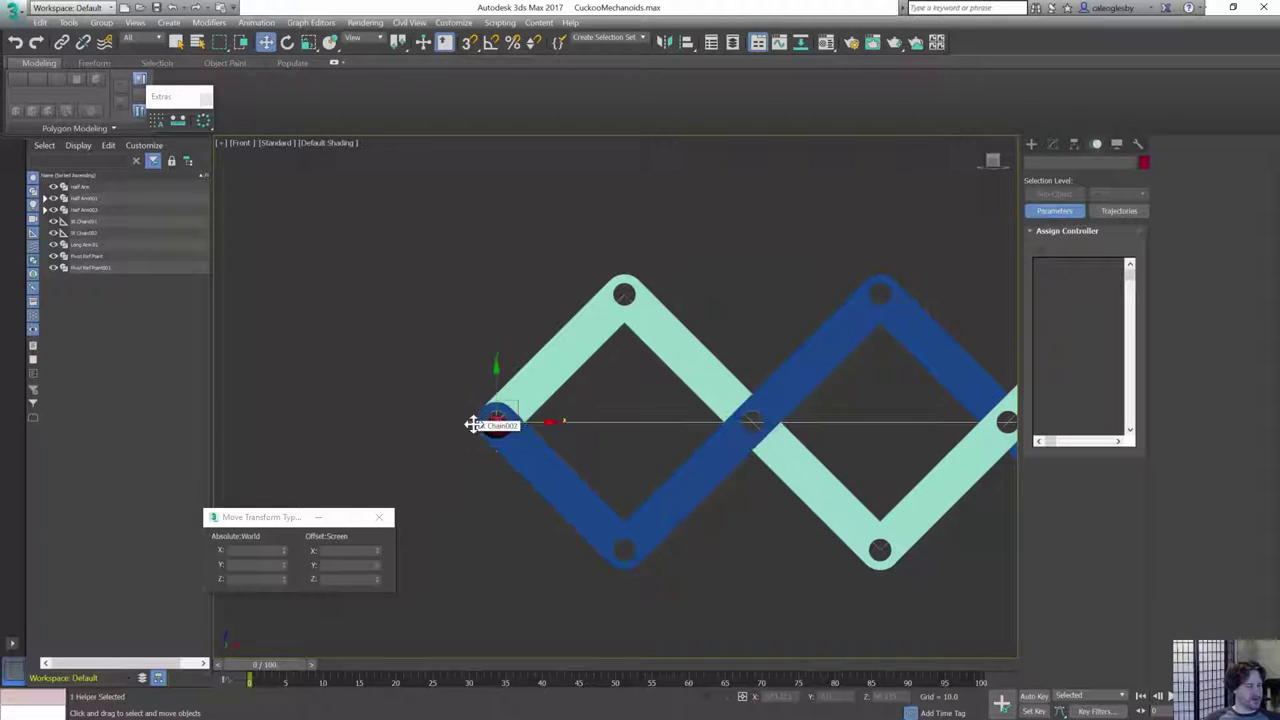
drag(537, 421, 688, 420)
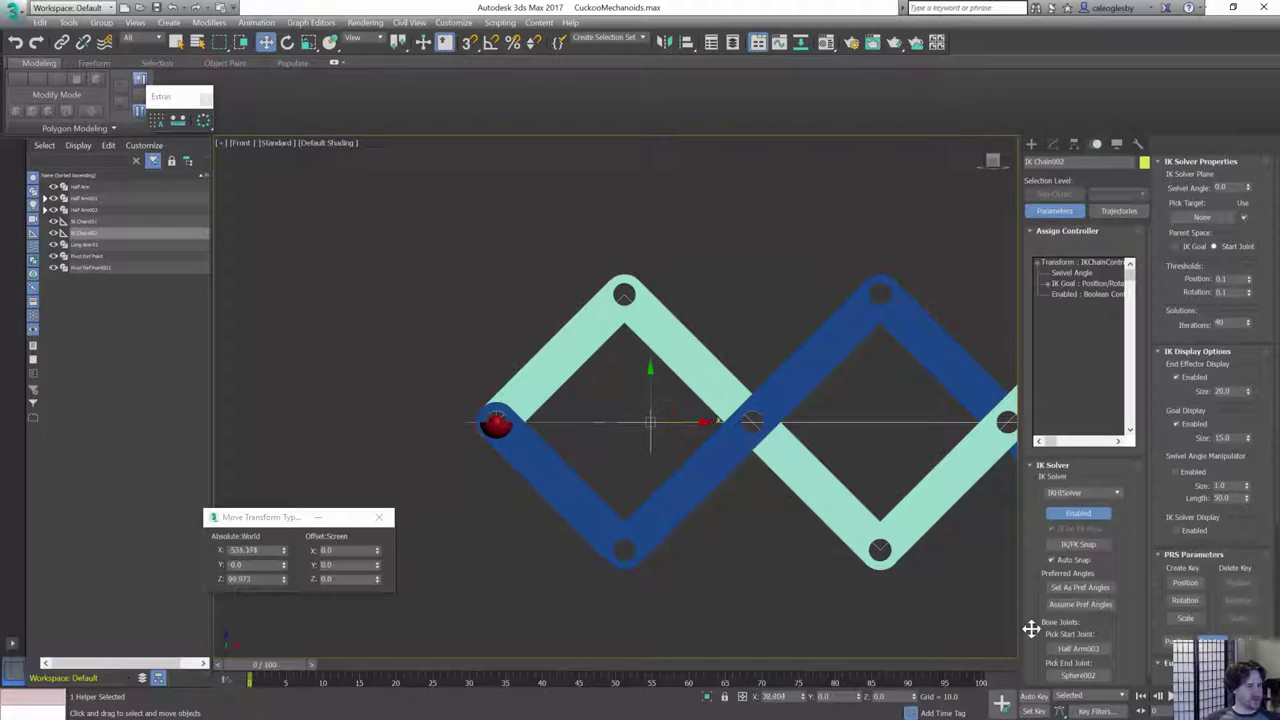
key(ctrl+z)
key(ctrl+z)
key(ctrl+z)
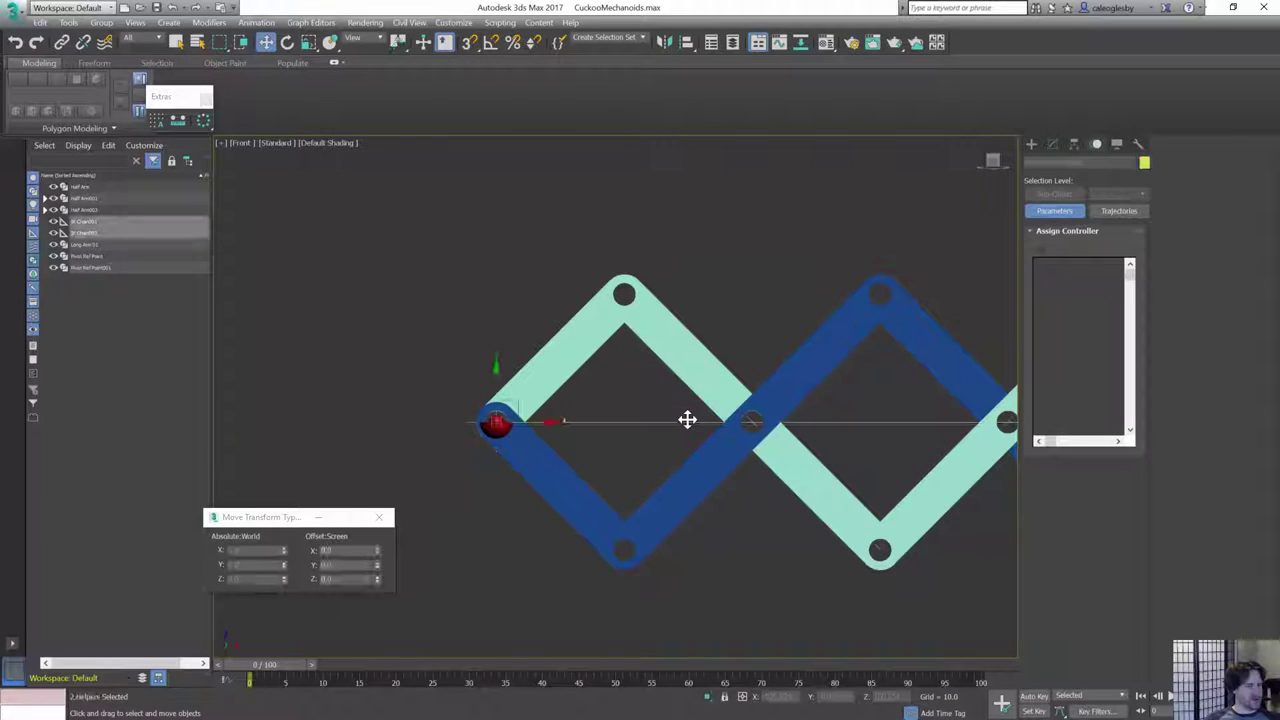
key(ctrl+z)
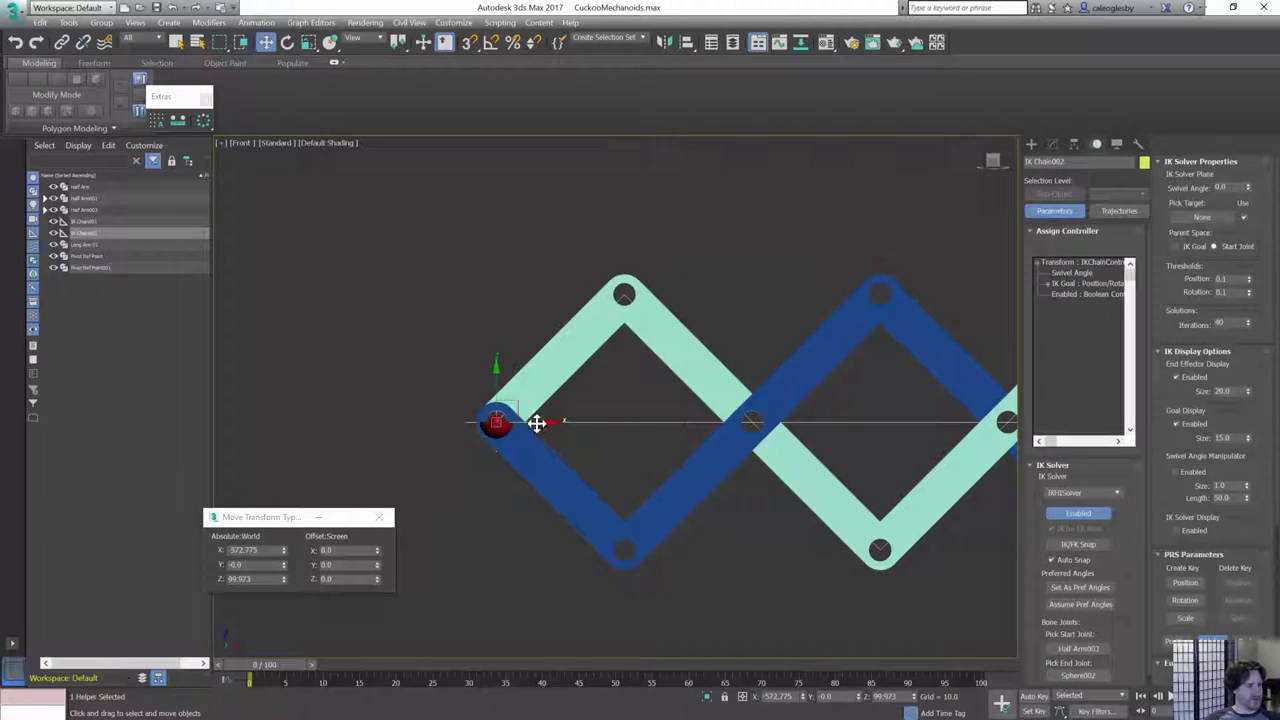
drag(537, 423, 809, 637)
drag(535, 421, 679, 423)
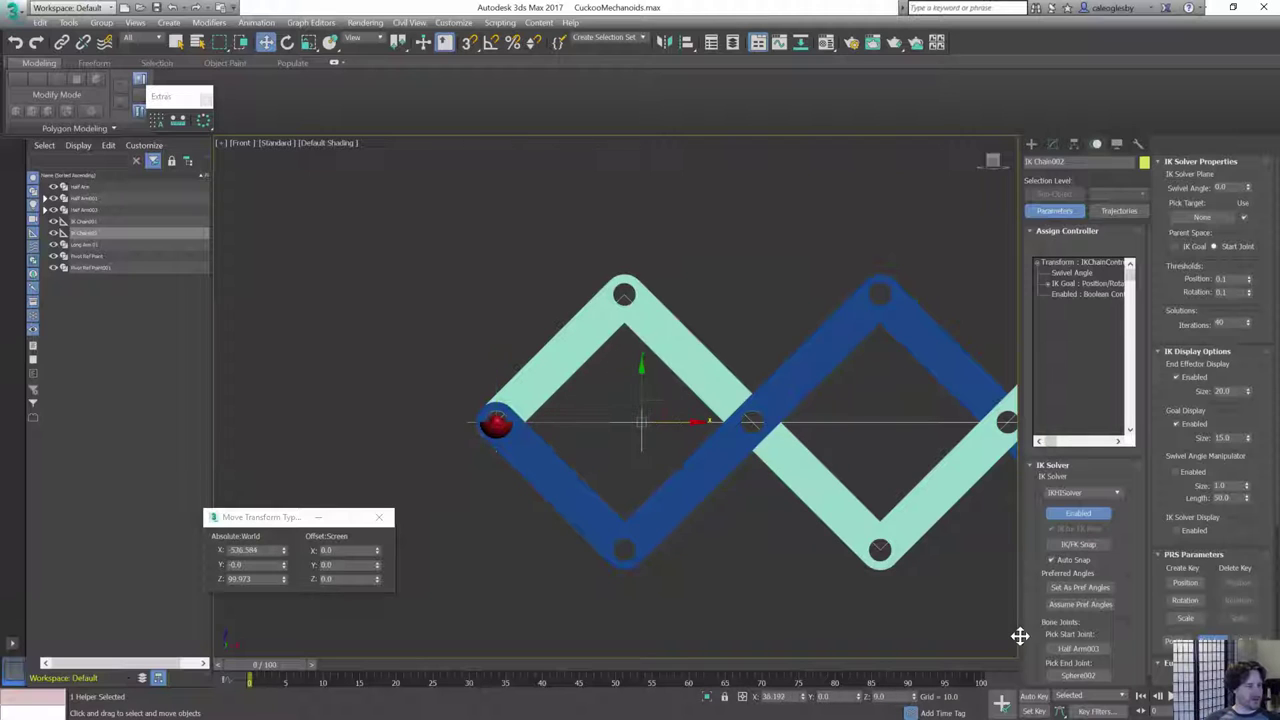
key(ctrl+z)
key(ctrl+z)
- Delete both IK chains, IK Chain002 and IK Chain001, from the free end of the arm
key(Delete)
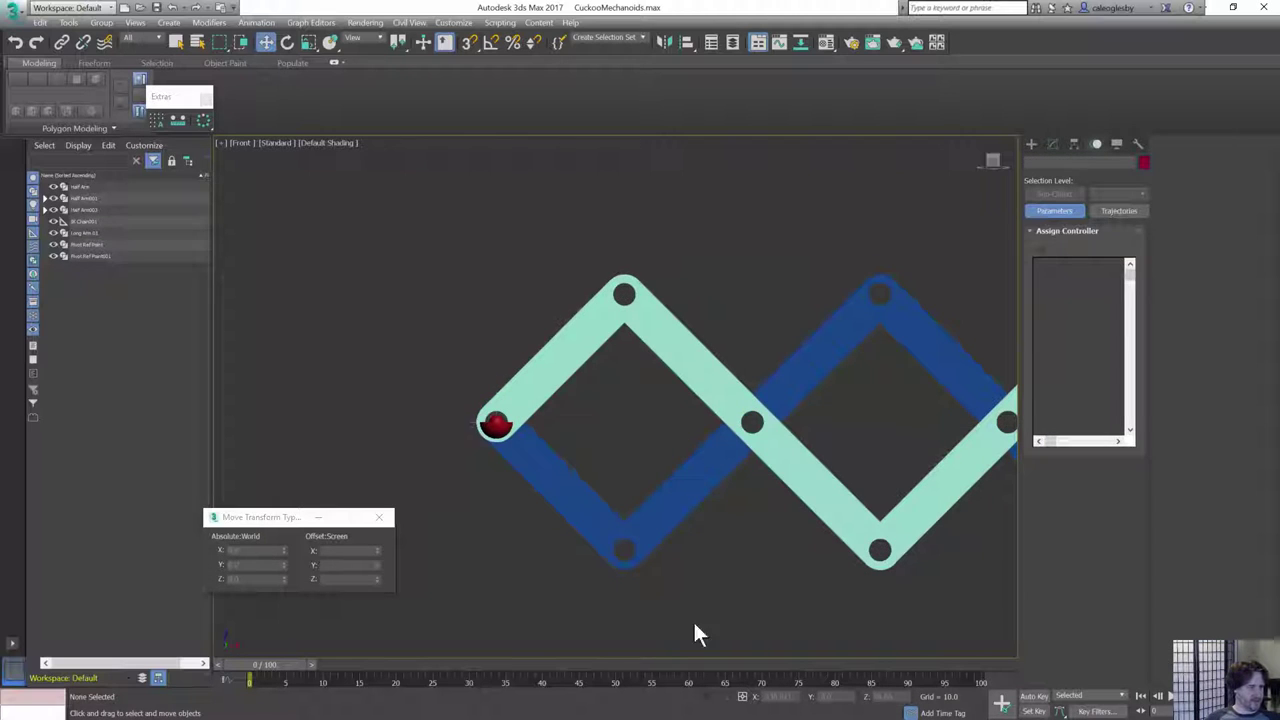
click(471, 425)
key(Delete)
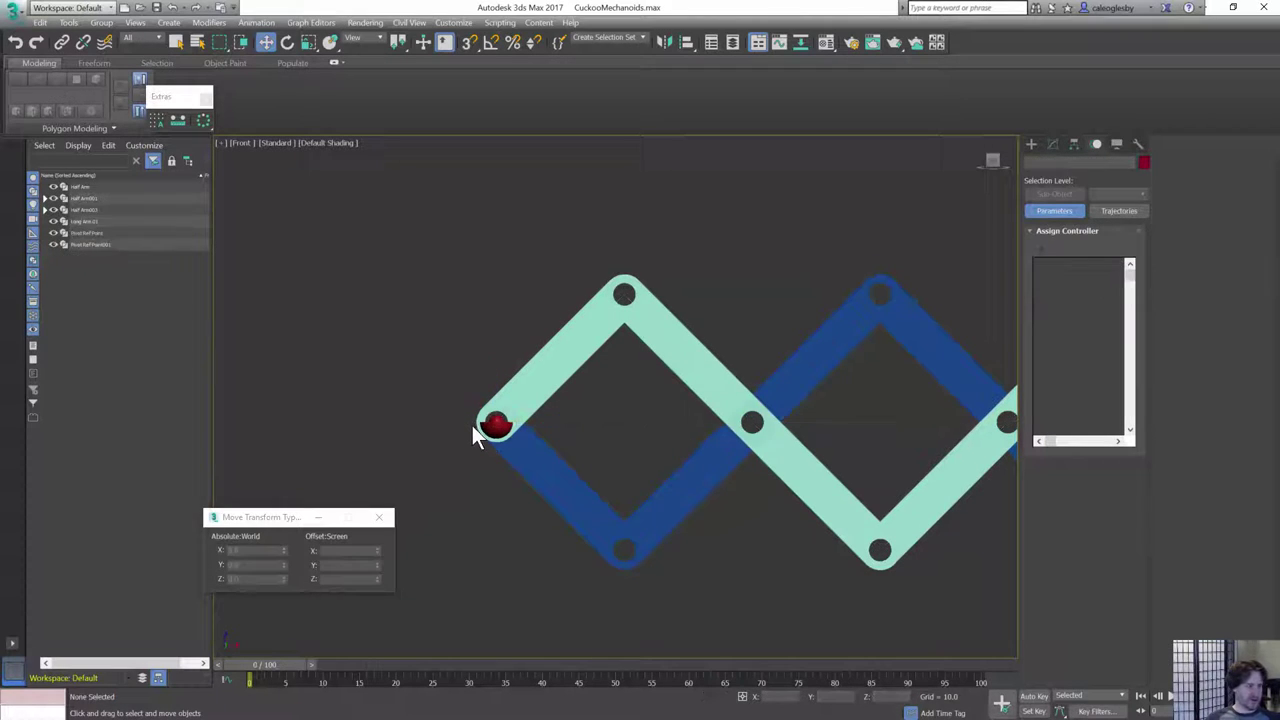
- Select the Sphere001 hemisphere at the free end of the blue chain, with the whole arm in view
click(530, 455)
middle_drag(691, 431, 508, 424)
scroll(499, 424, down, 2)
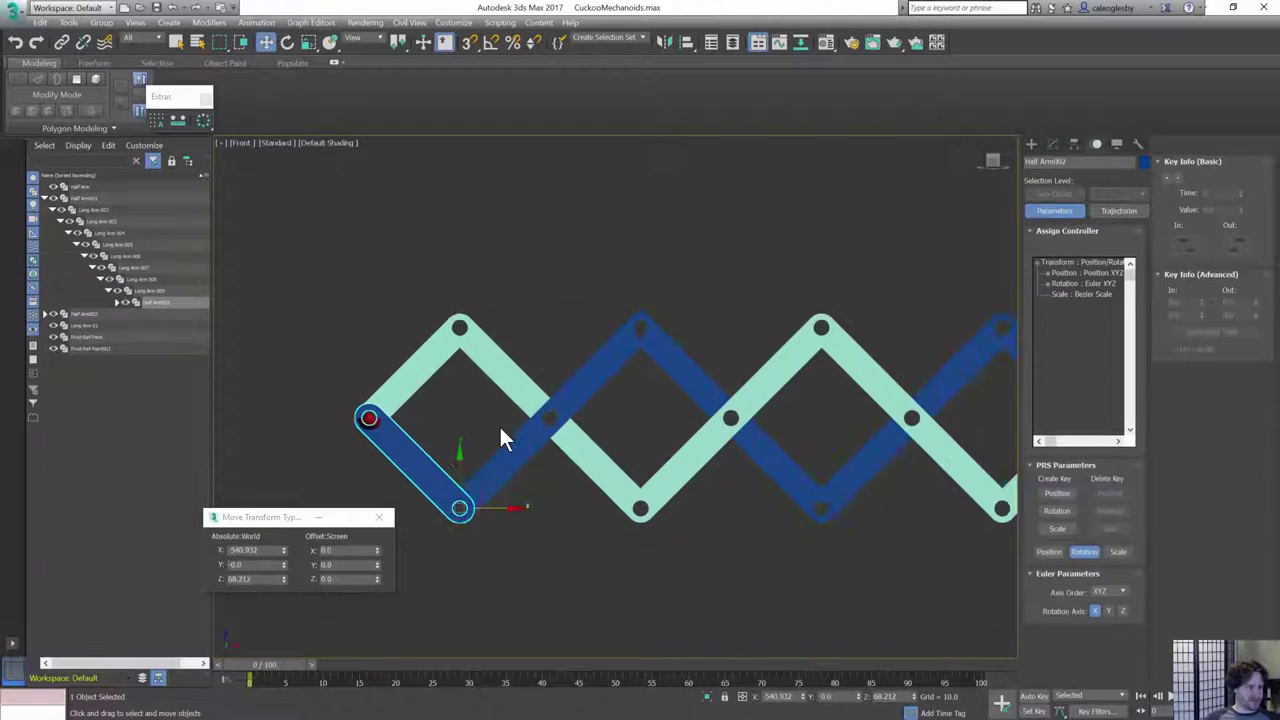
click(370, 424)
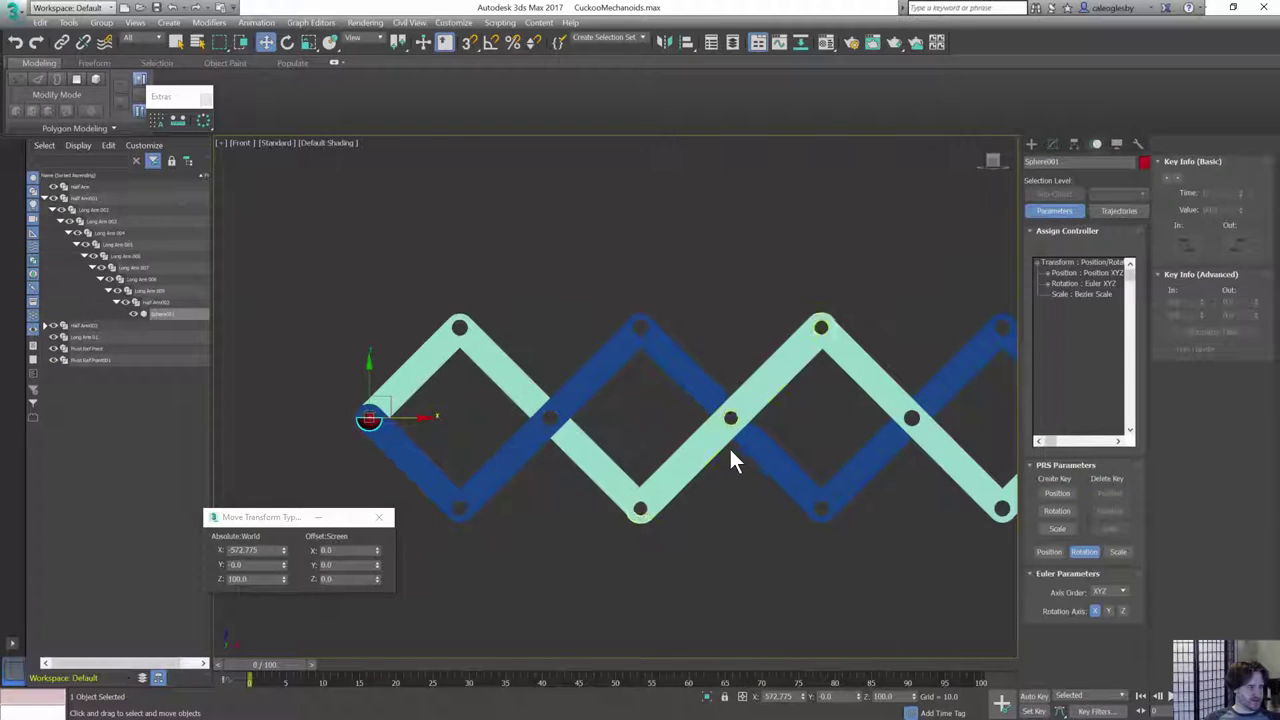
scroll(643, 452, down, 2)
middle_drag(759, 450, 598, 460)
scroll(597, 460, down, 3)
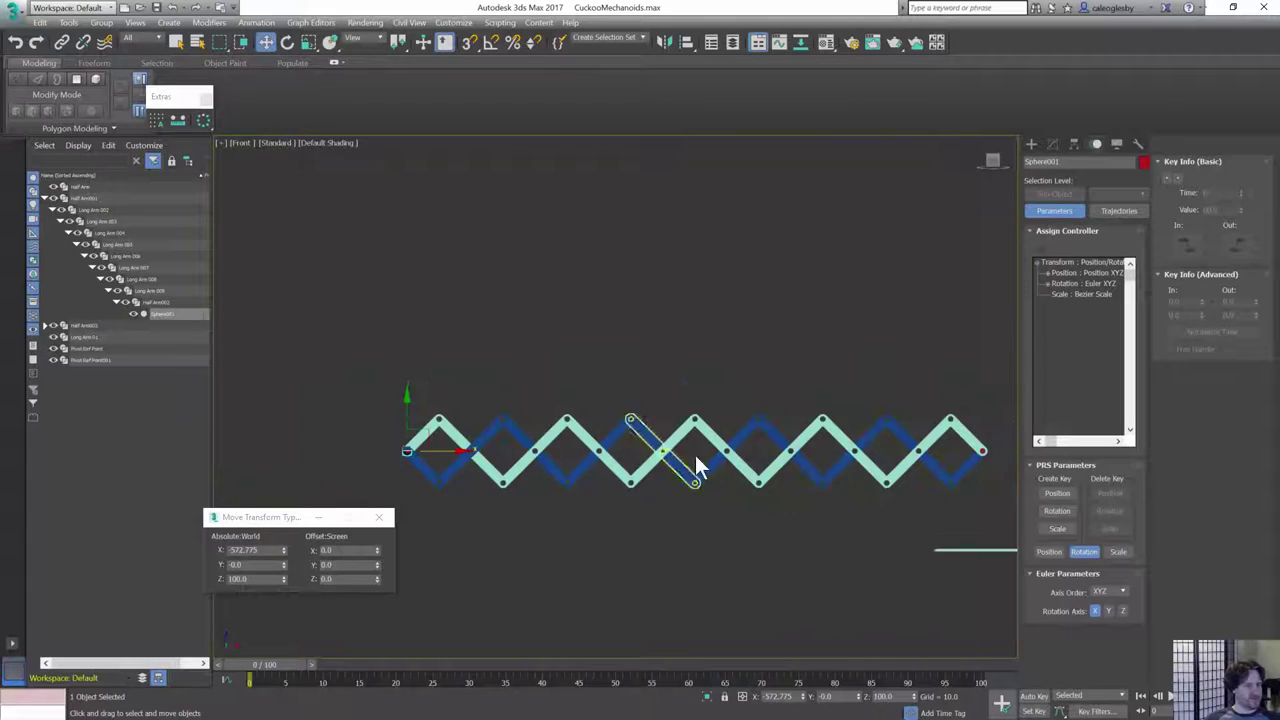
middle_drag(686, 457, 595, 440)
click(256, 22)
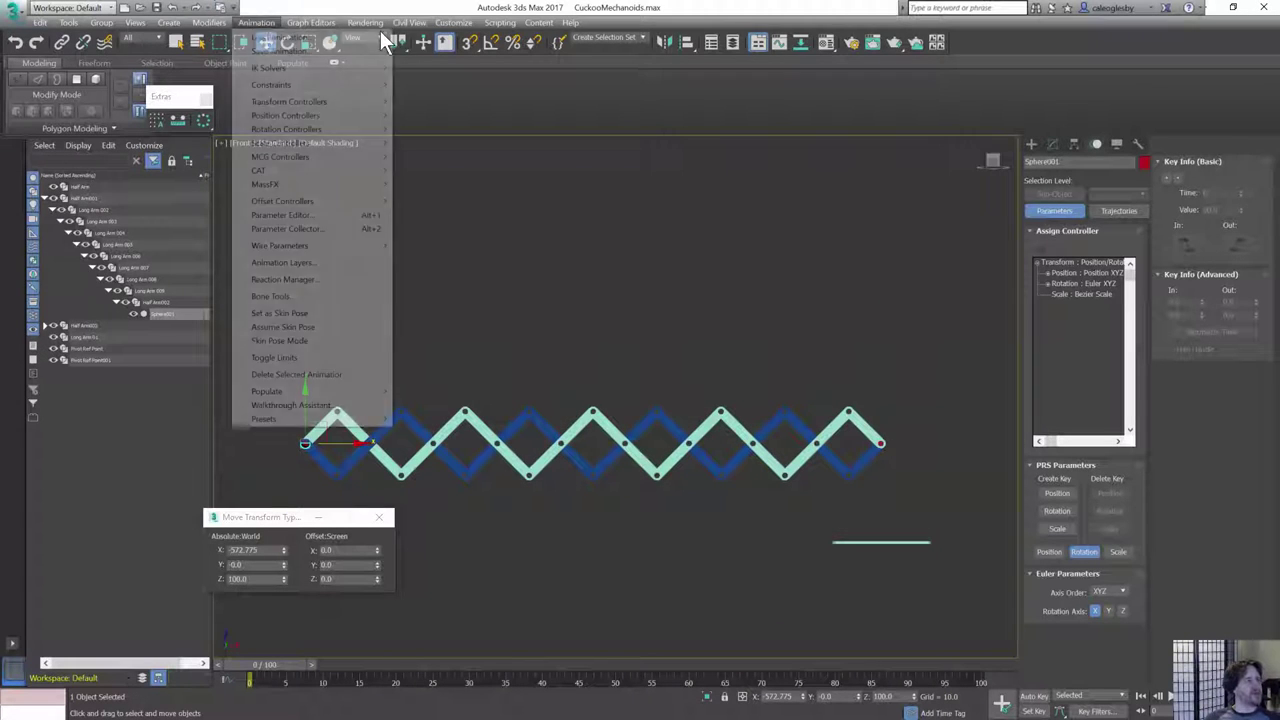
mouse_move(289, 71)
click(168, 68)
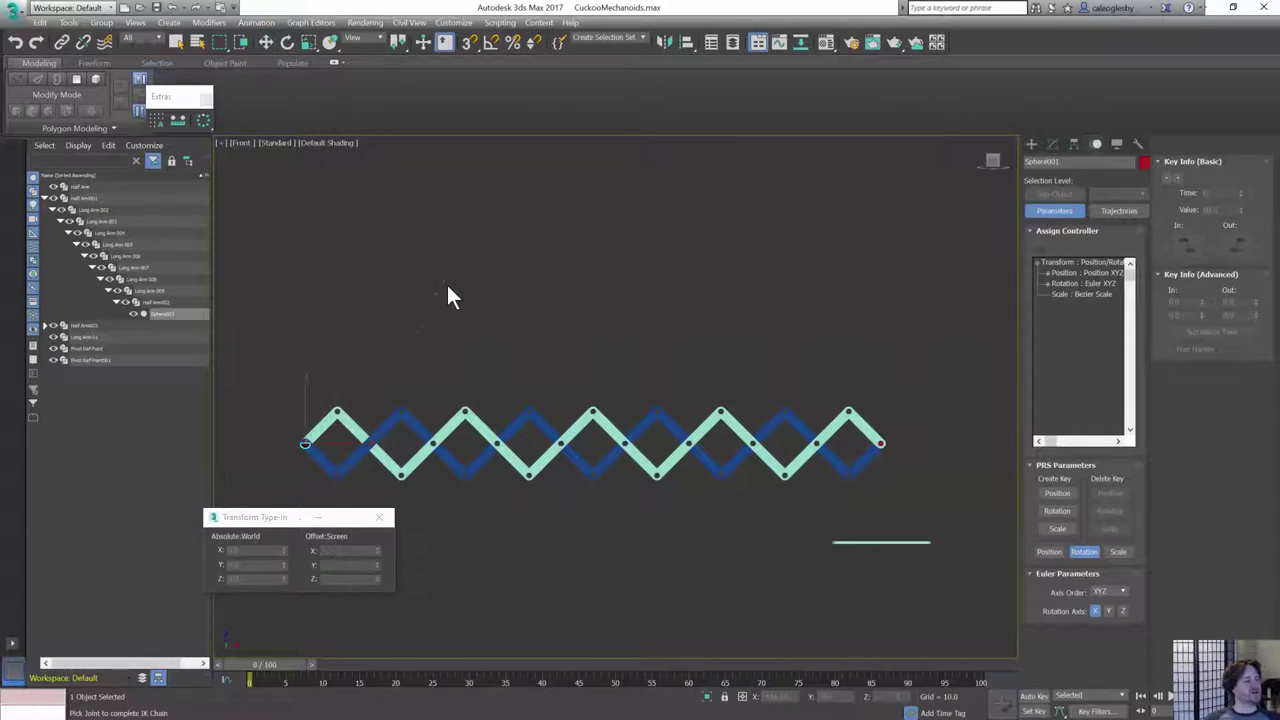
right_click(424, 354)
- Create an HI Solver IK chain from Sphere001 to Half Arm001 at the blue chain's root, and test-move its goal along X
middle_drag(371, 397, 586, 287)
scroll(586, 287, up, 3)
scroll(625, 325, down, 4)
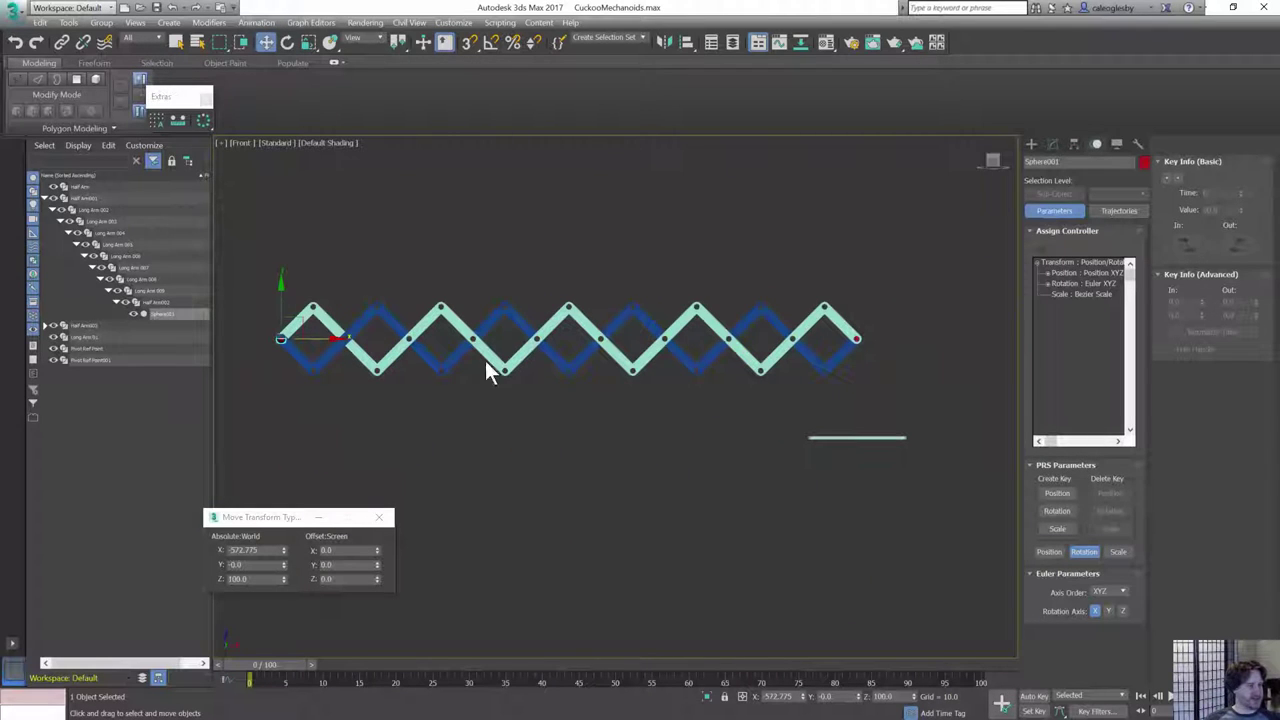
click(256, 22)
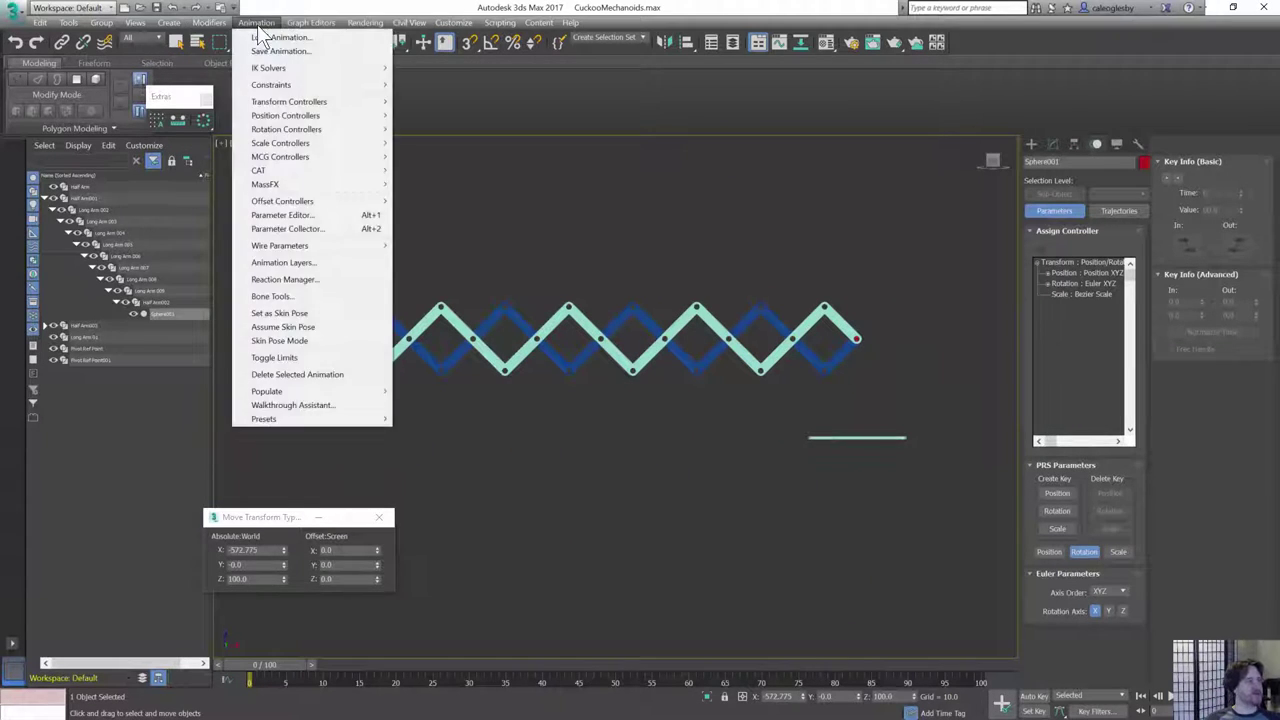
click(430, 68)
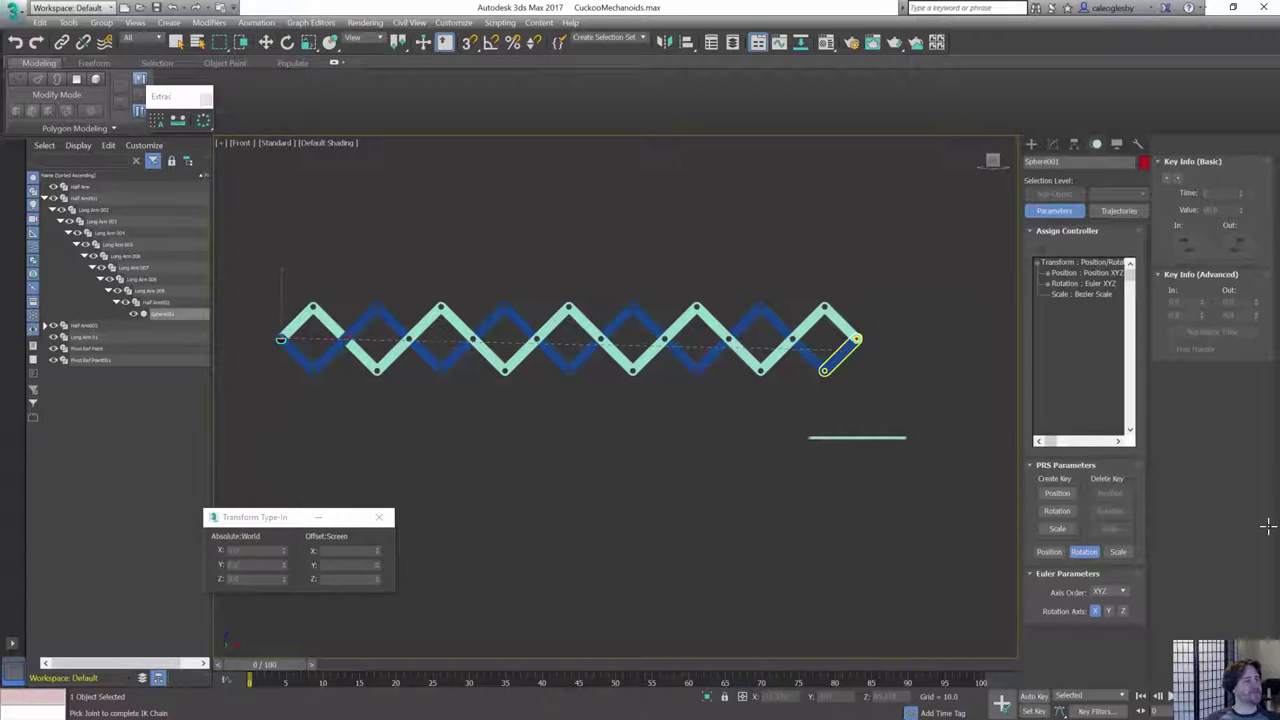
click(855, 341)
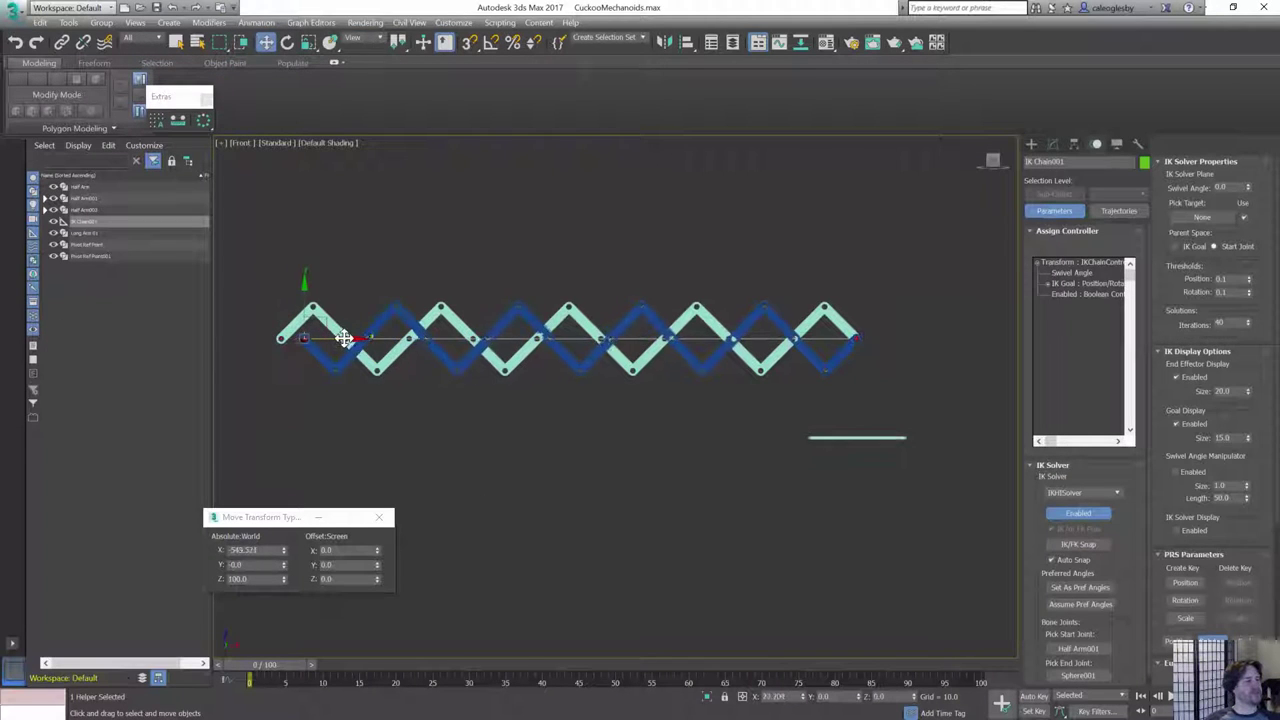
drag(343, 338, 385, 357)
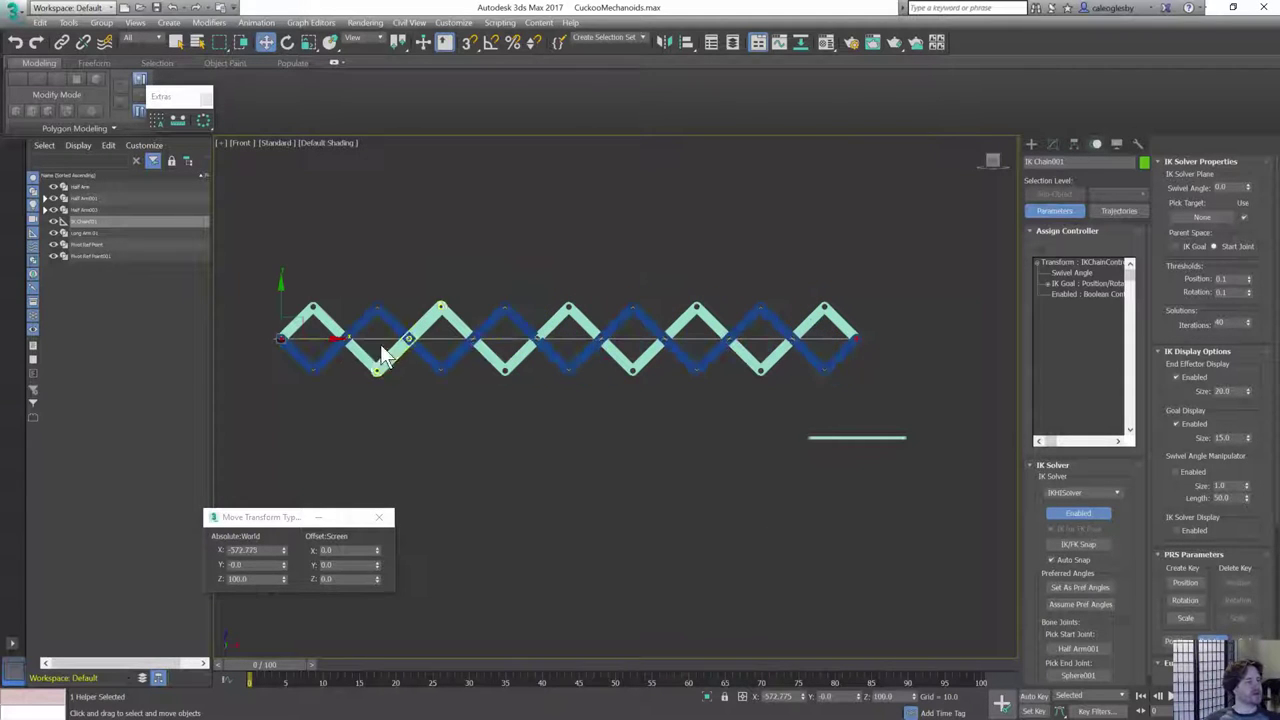
click(286, 335)
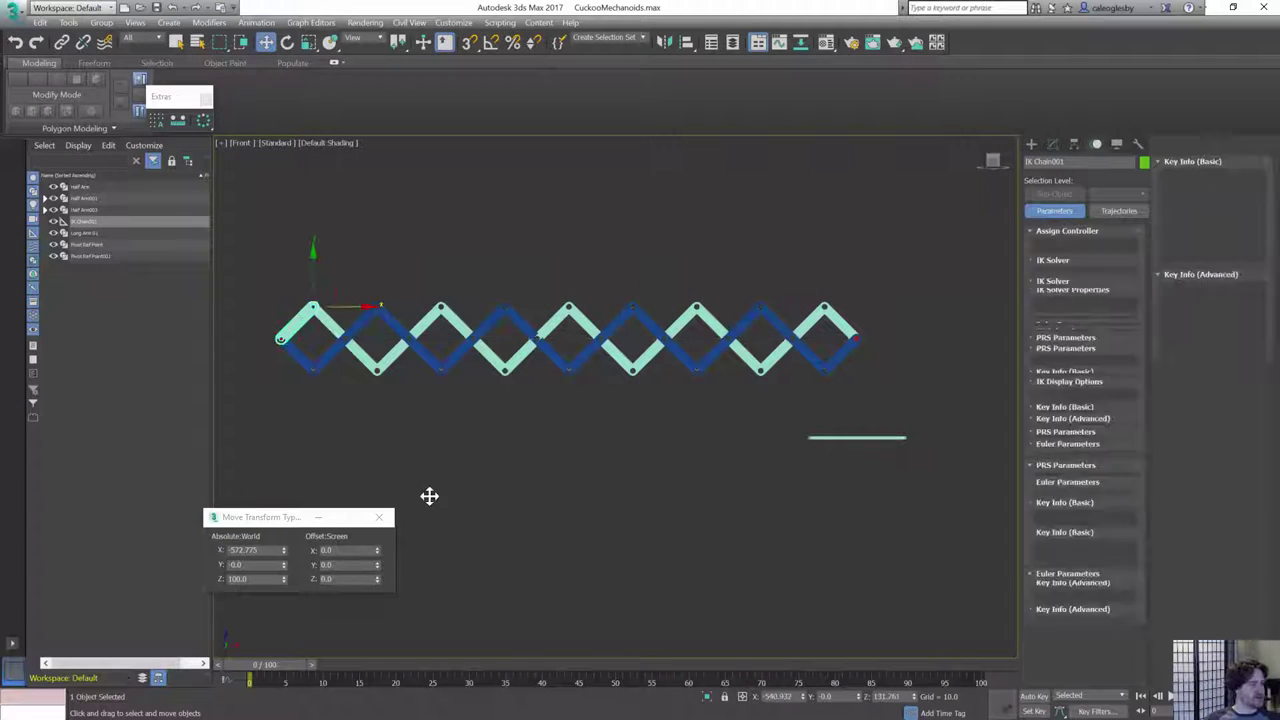
- Create an HI Solver IK chain from the Sphere002 hemisphere at the free end to Half Arm003 at the root
click(284, 337)
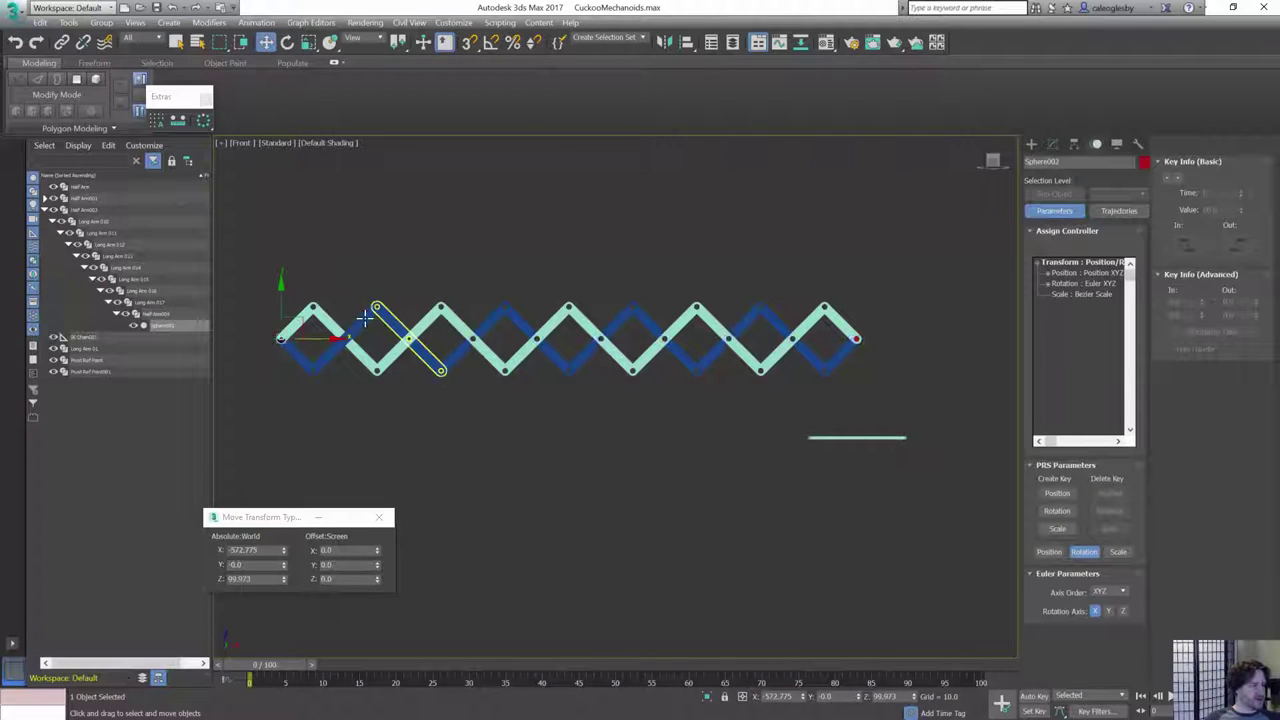
click(257, 22)
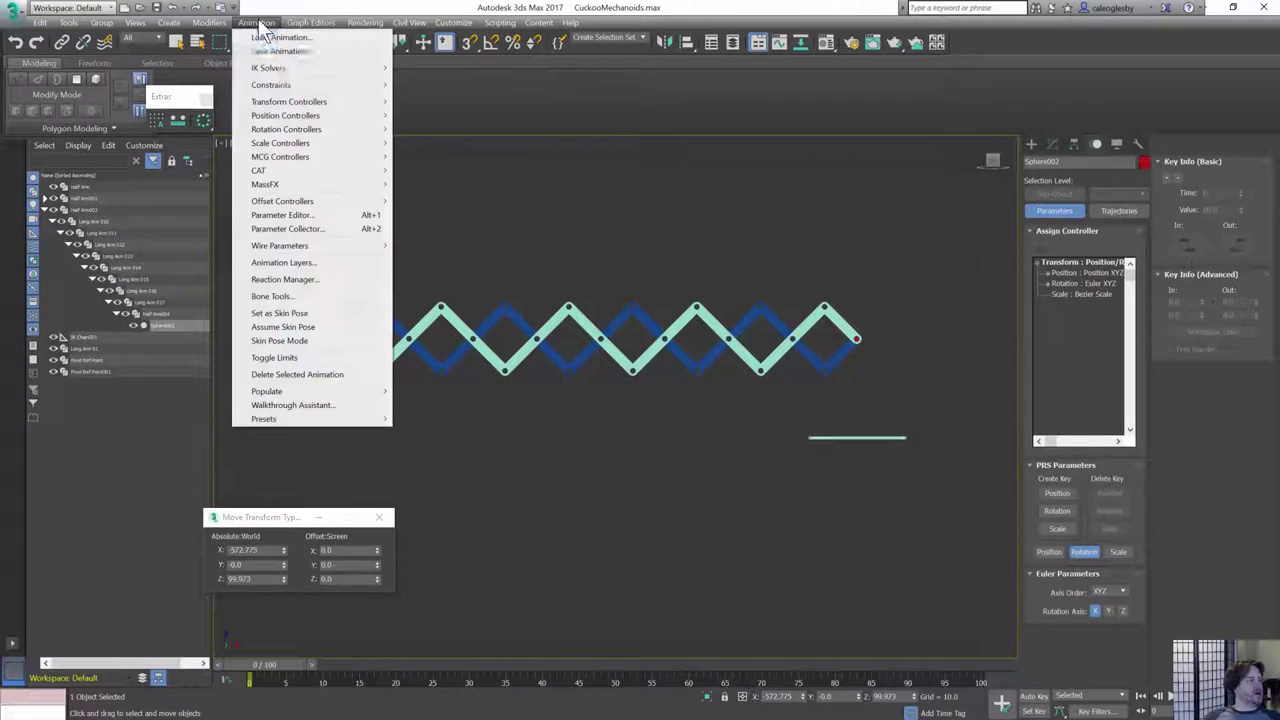
mouse_move(300, 68)
click(175, 68)
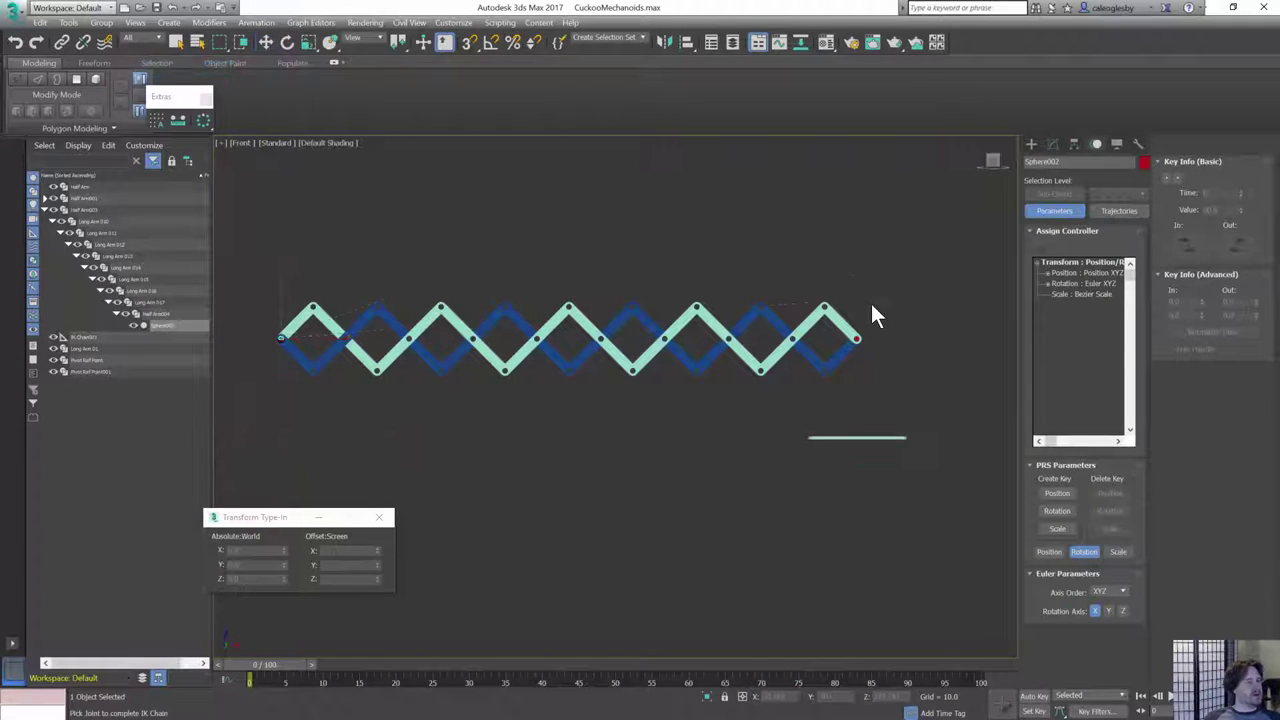
click(845, 327)
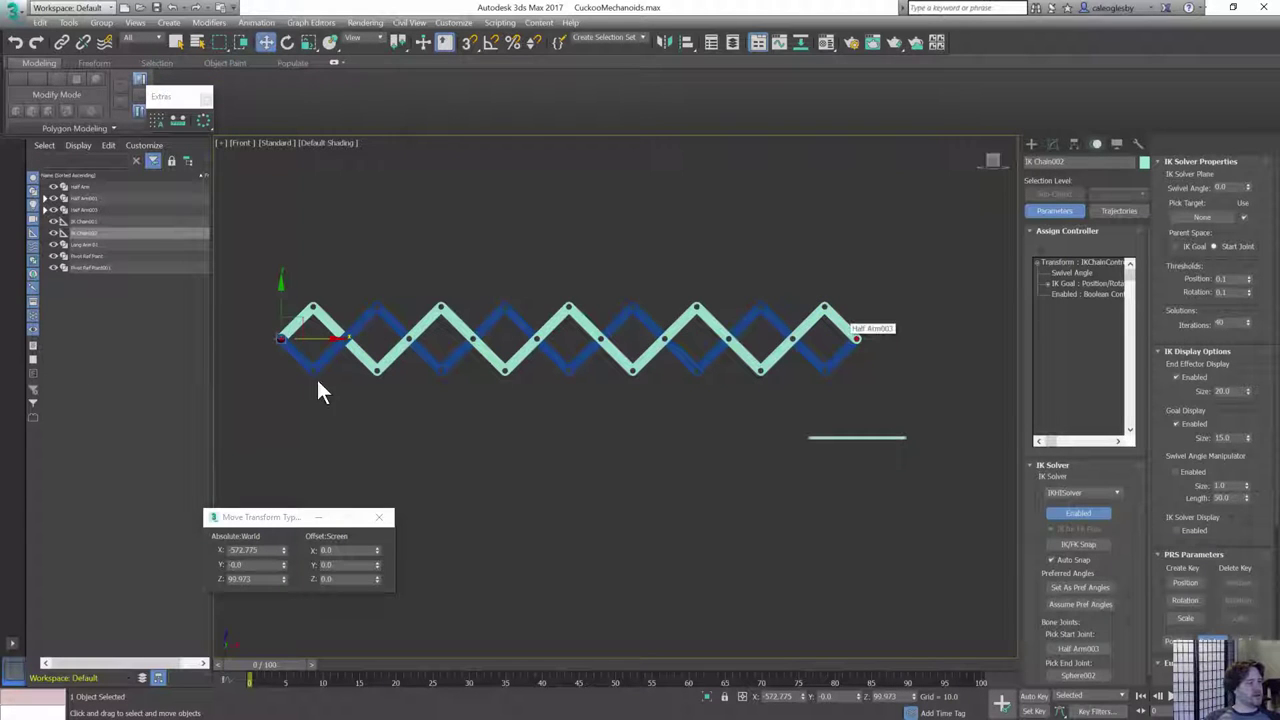
- Test-move both IK chain goals together along X toward the root, and delete both IK chains
middle_drag(297, 330, 445, 338)
scroll(445, 338, up, 3)
scroll(443, 337, up, 4)
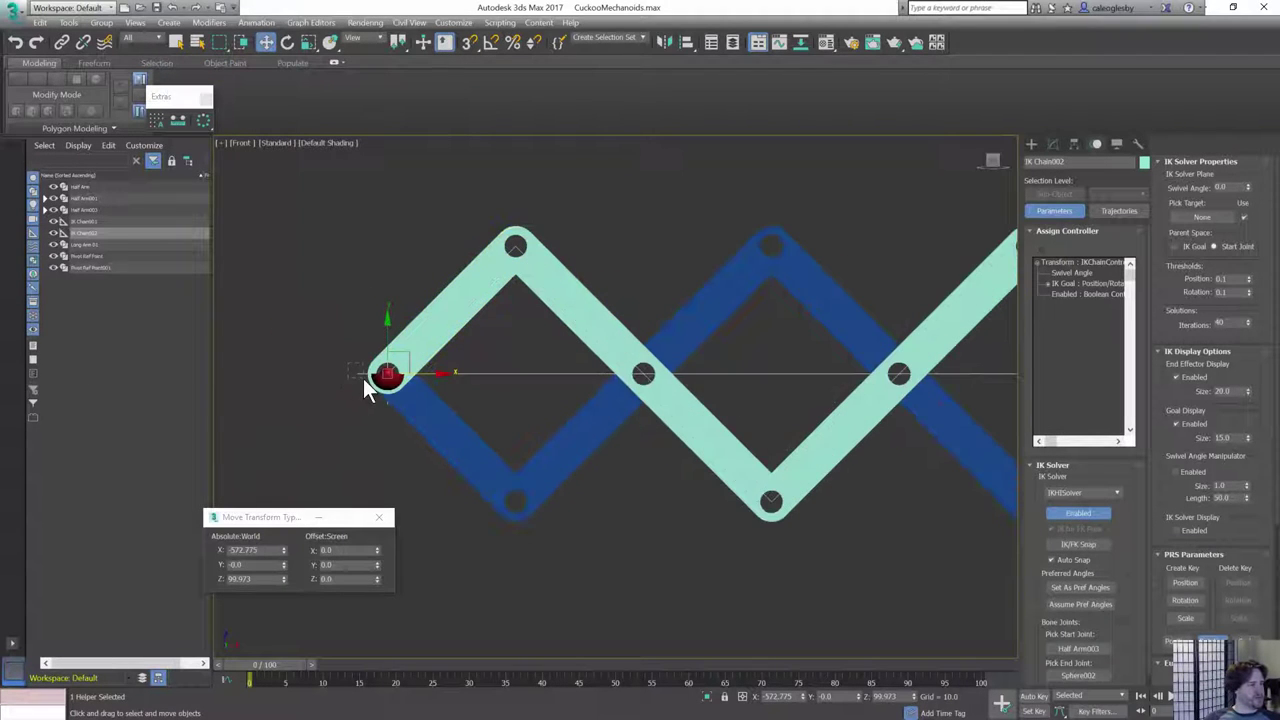
drag(349, 363, 363, 378)
scroll(648, 369, down, 6)
middle_drag(648, 369, 558, 381)
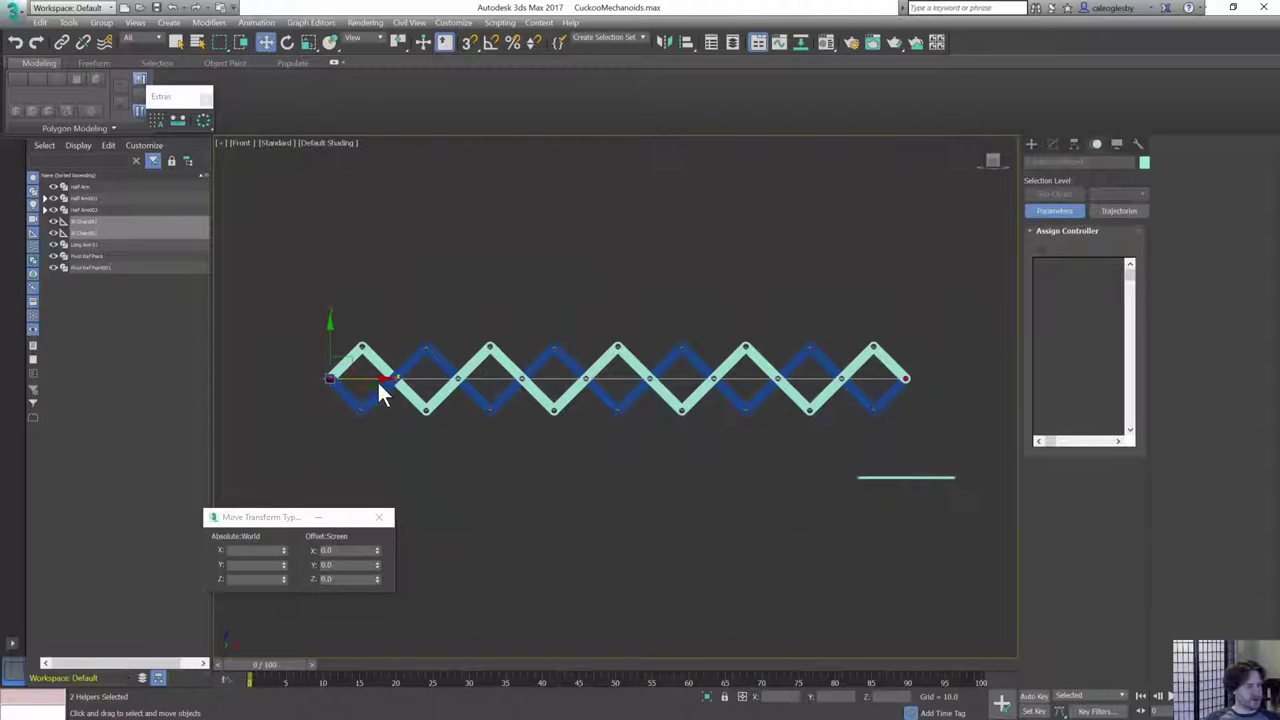
drag(371, 378, 722, 367)
drag(472, 353, 585, 368)
key(Delete)
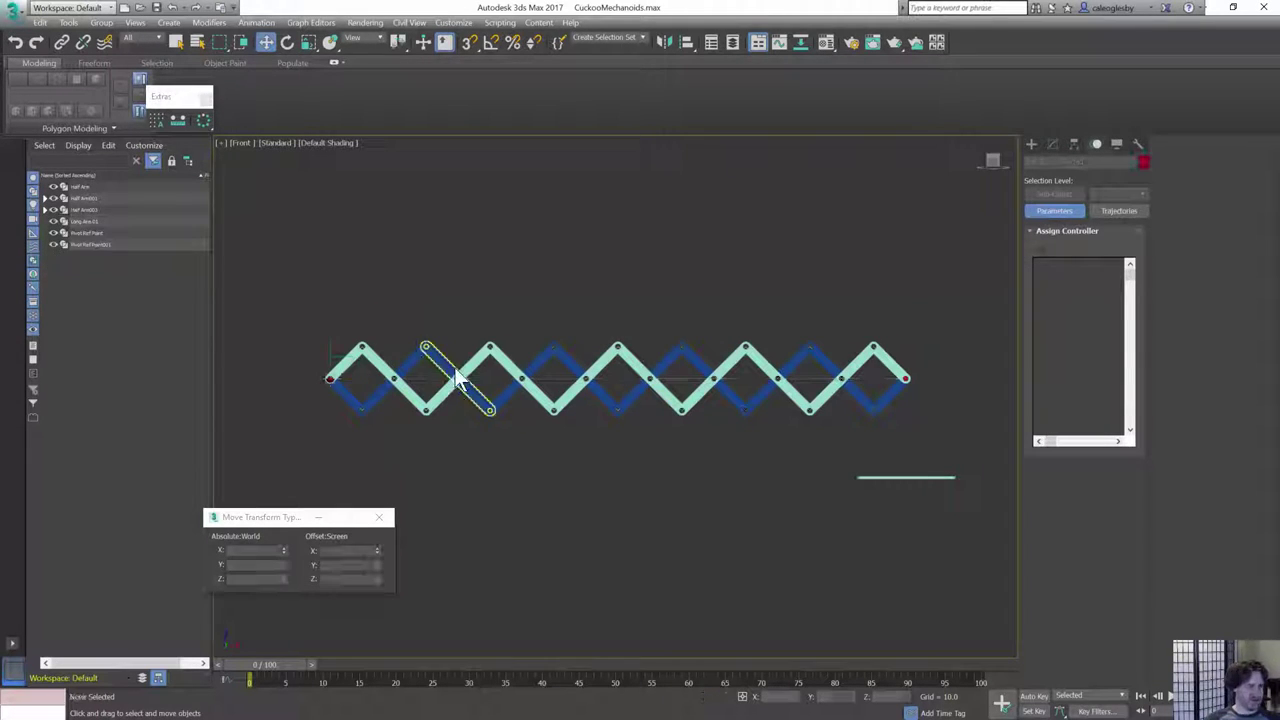
- Link both root half arms, Half Arm001 and Half Arm003, to the red Pivot Ref Point001
middle_drag(487, 357, 657, 357)
scroll(634, 351, up, 6)
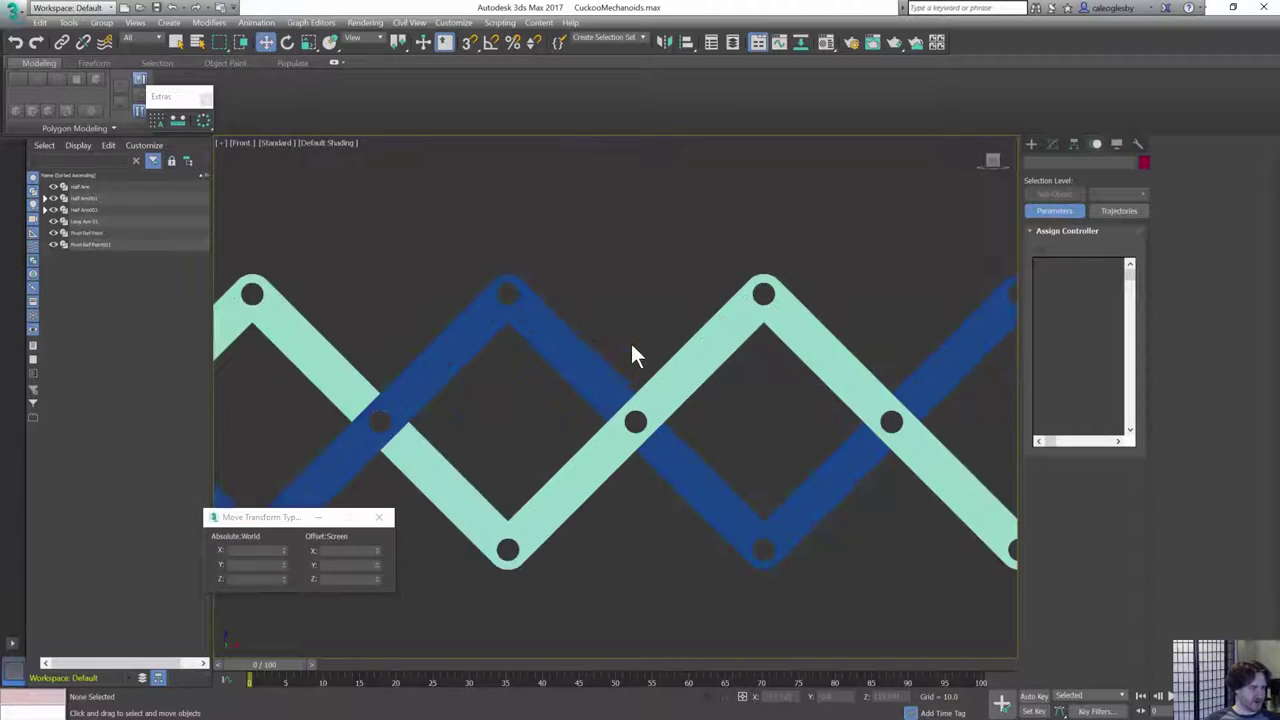
middle_drag(900, 380, 553, 373)
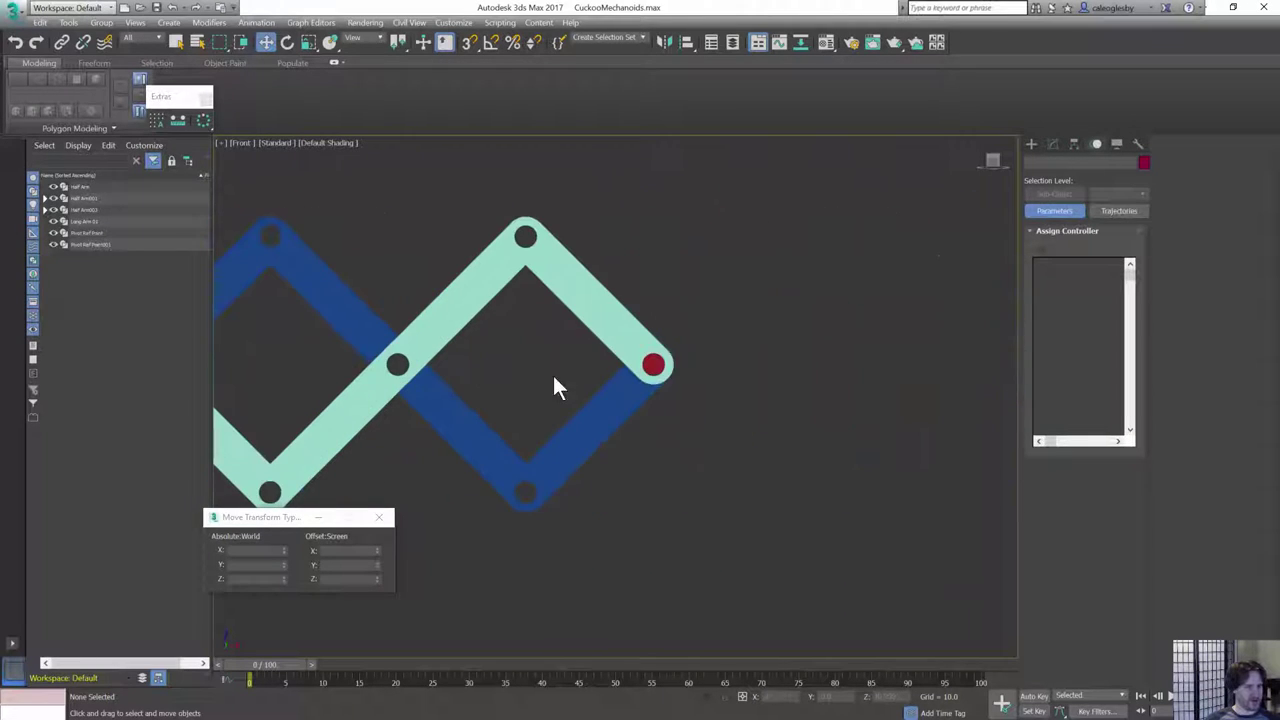
drag(638, 283, 637, 421)
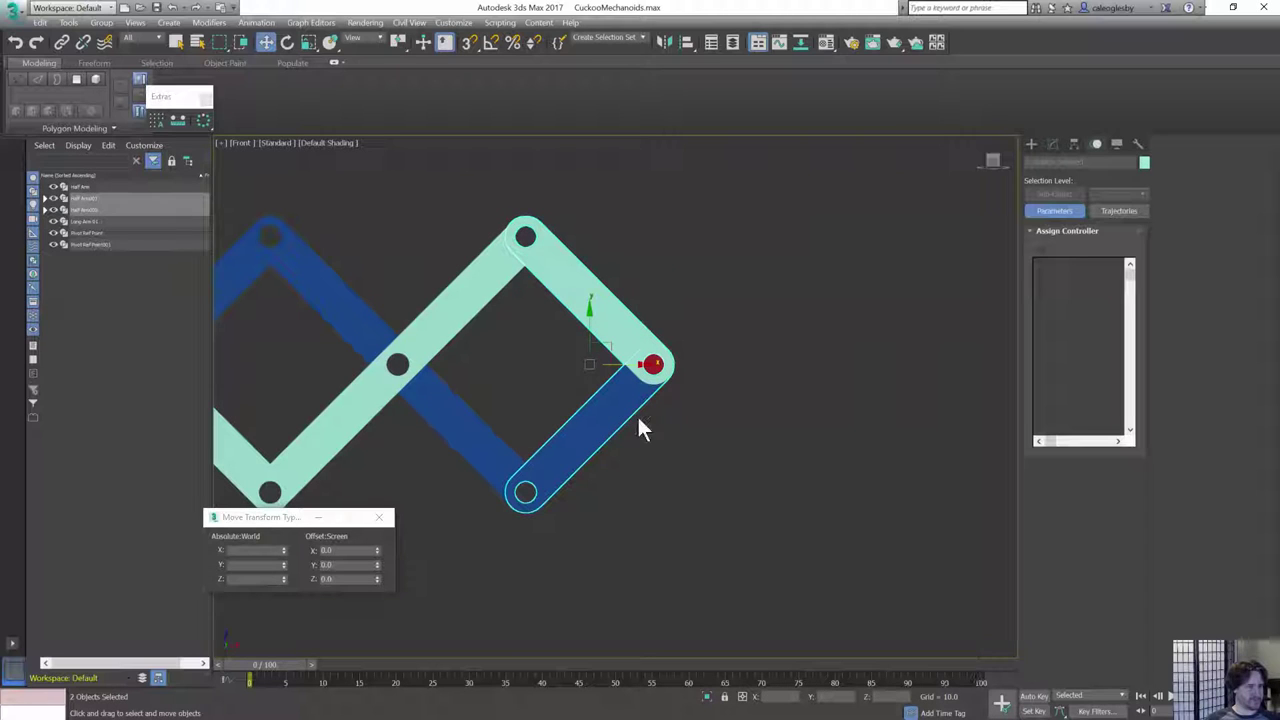
click(62, 42)
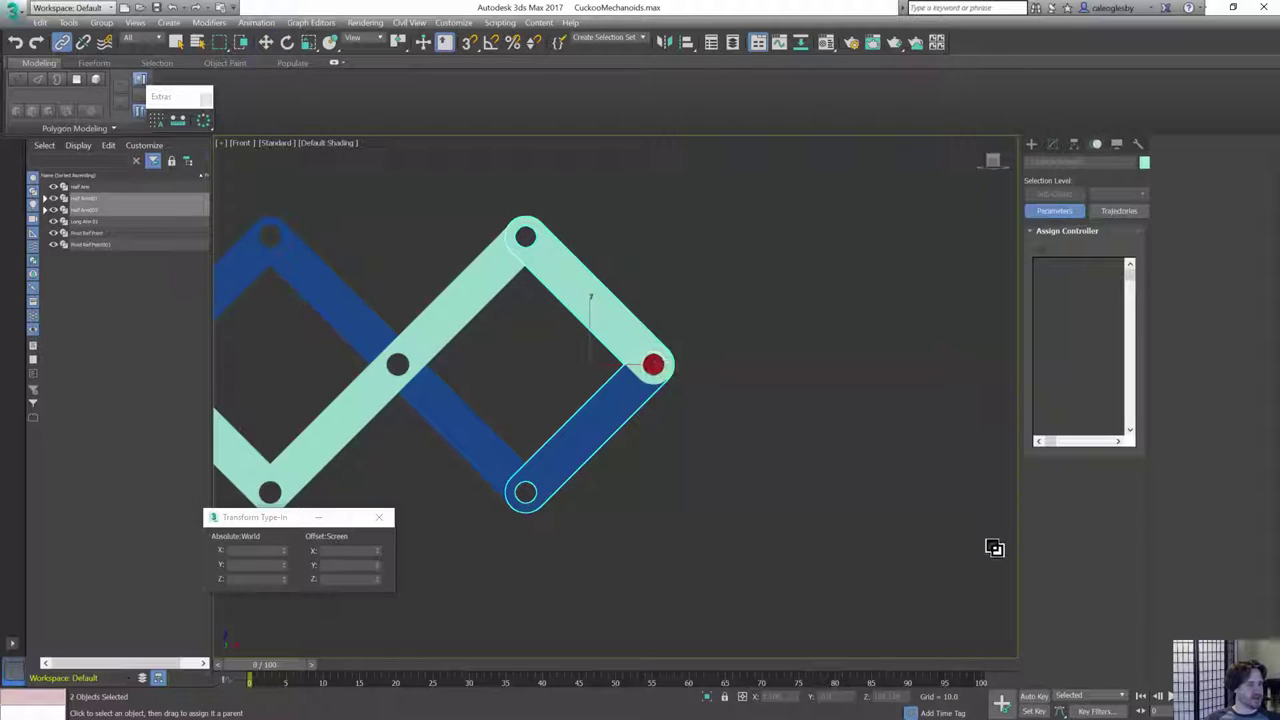
drag(600, 430, 653, 364)
click(653, 364)
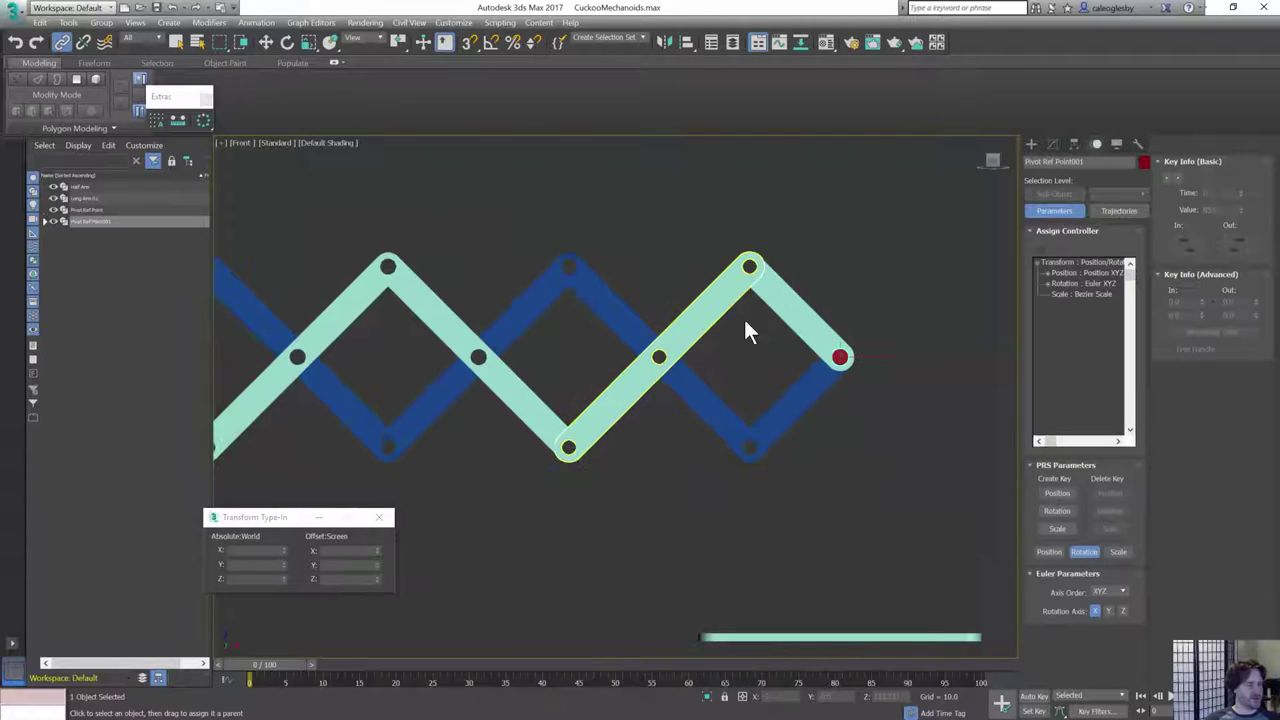
- Try setting the linked Pivot Ref Point001's absolute X rotation to 90°, and undo the change
key(alt+w)
key(alt+w)
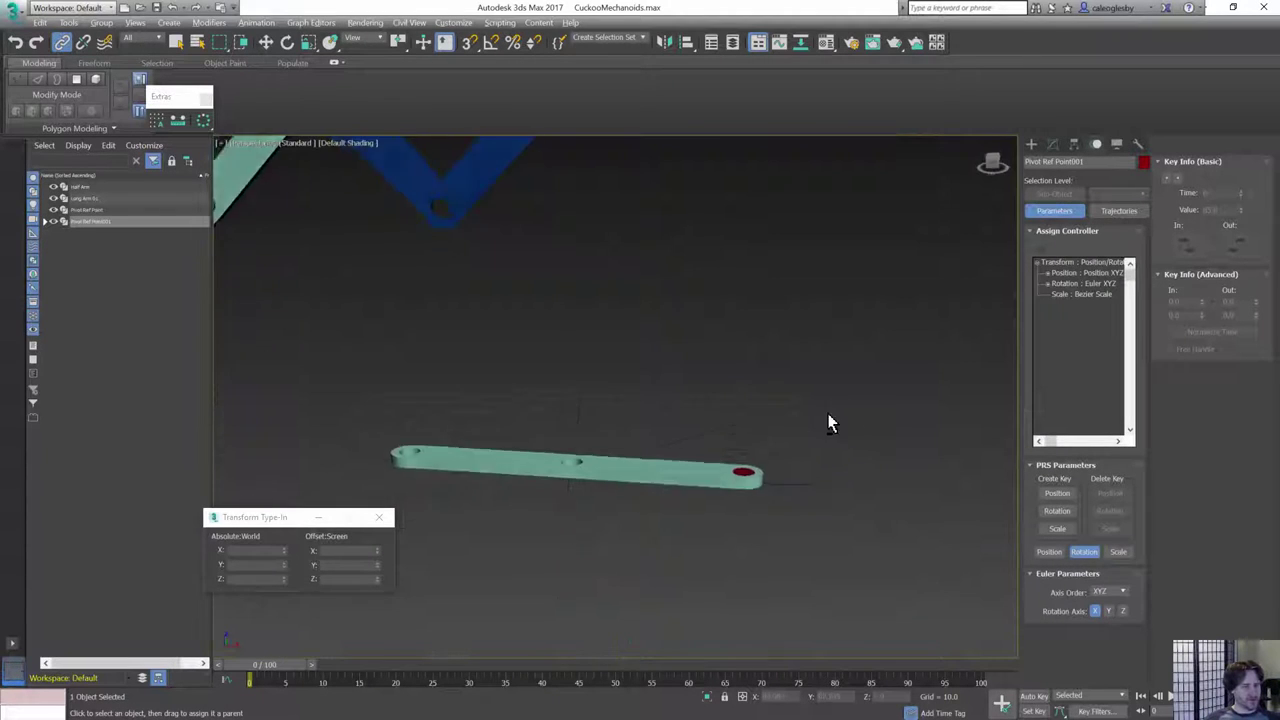
alt+middle_drag(828, 414, 806, 402)
middle_drag(806, 402, 860, 670)
scroll(662, 456, up, 4)
alt+middle_drag(662, 456, 509, 422)
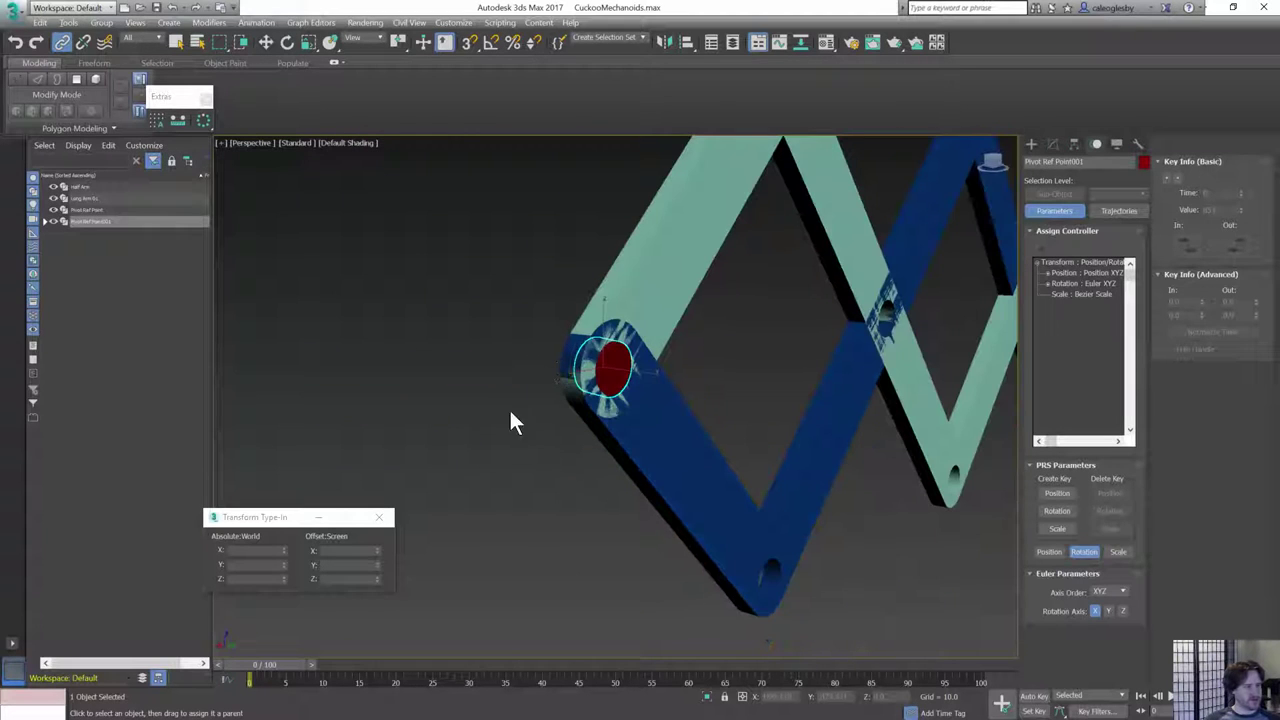
key(e)
double_click(245, 550)
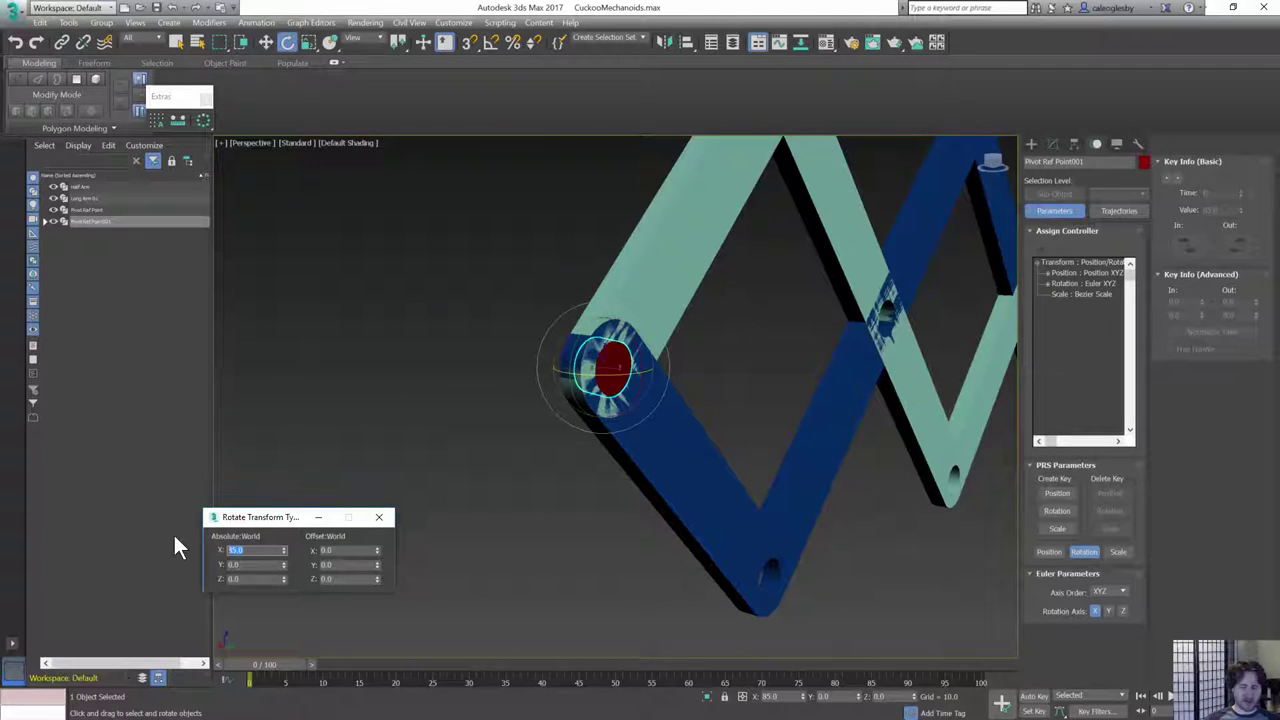
text(90)
key(Return)
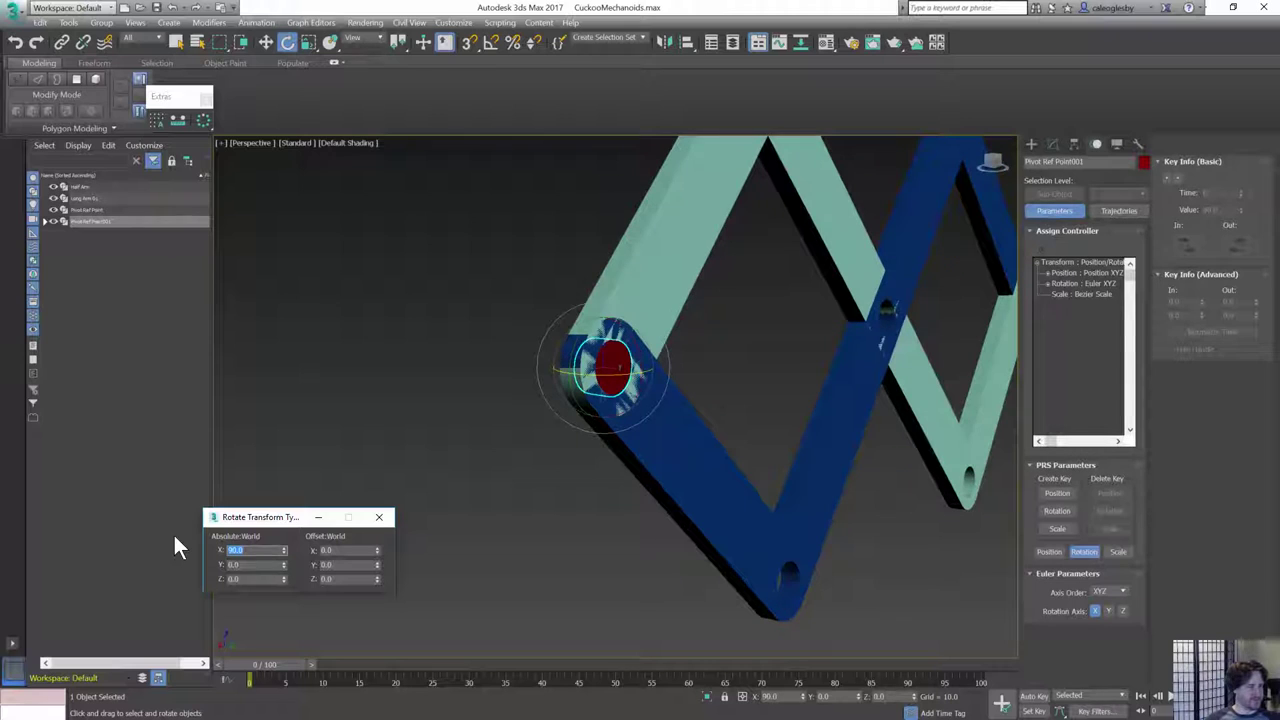
key(ctrl+z)
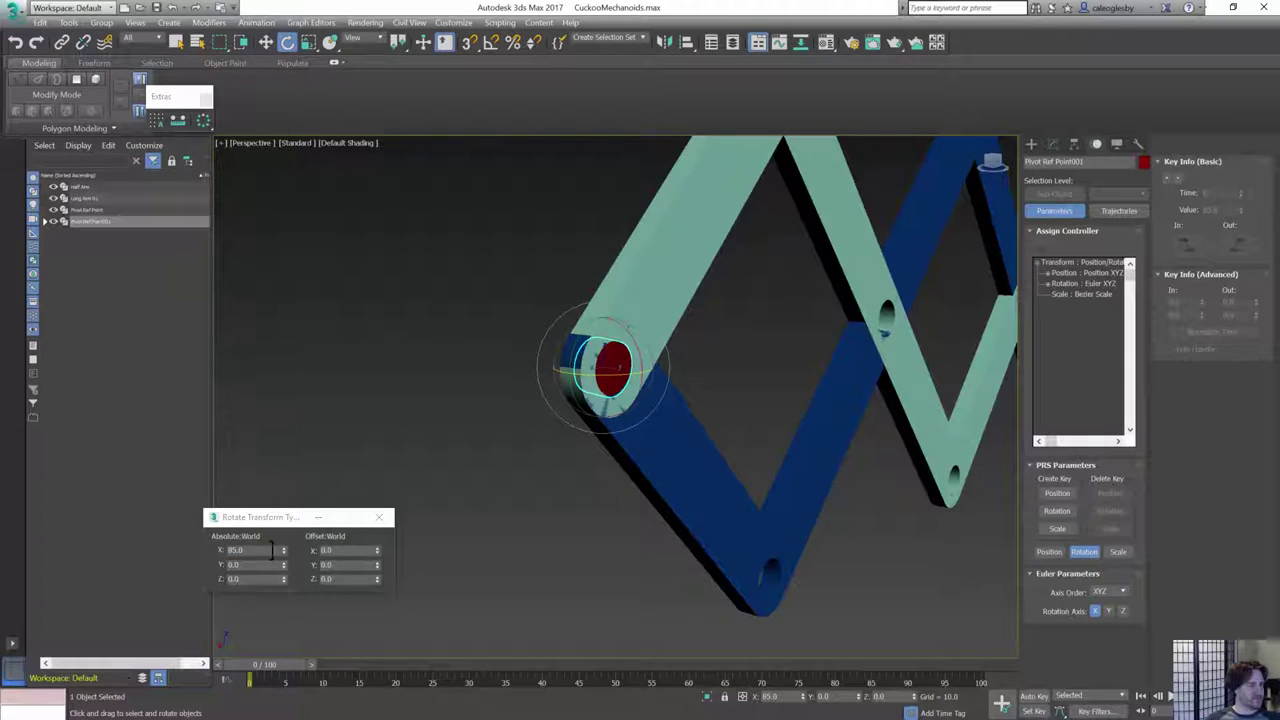
- Try the 90° X rotation on the linked pivot once more, undo it, and inspect the root joint
drag(259, 550, 111, 495)
text(90)
key(Return)
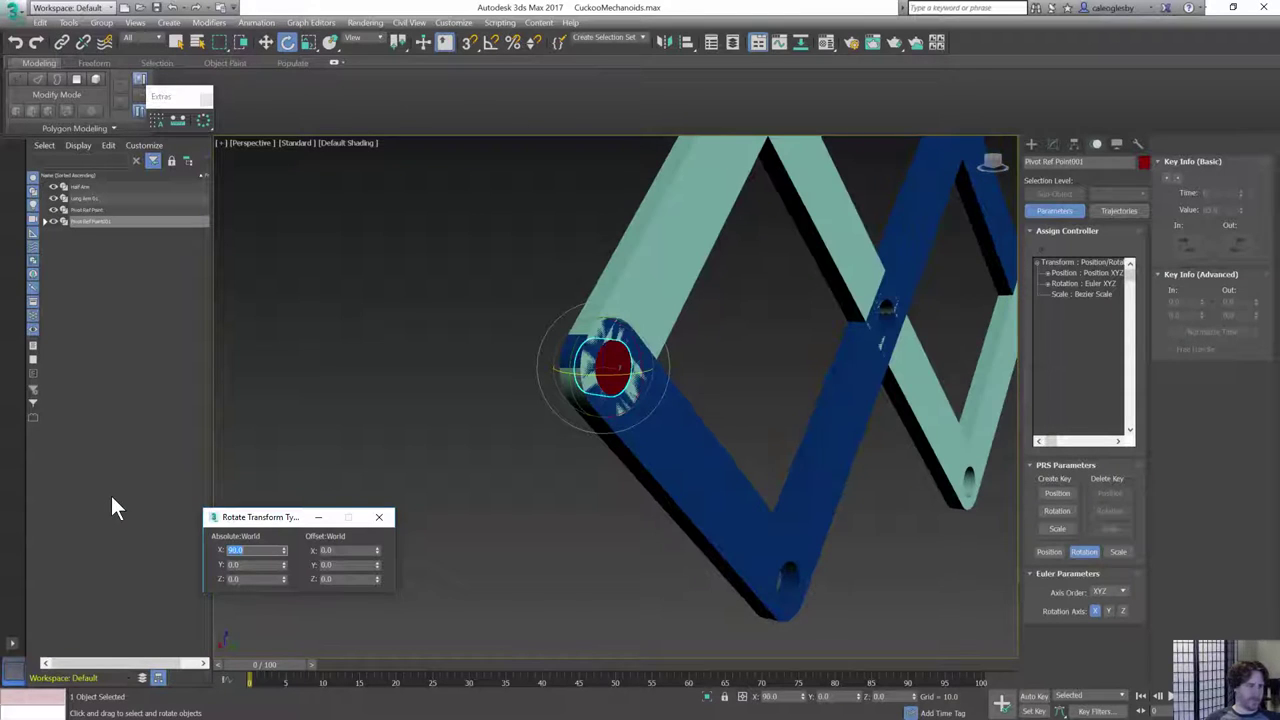
click(695, 627)
key(ctrl+z)
key(ctrl+z)
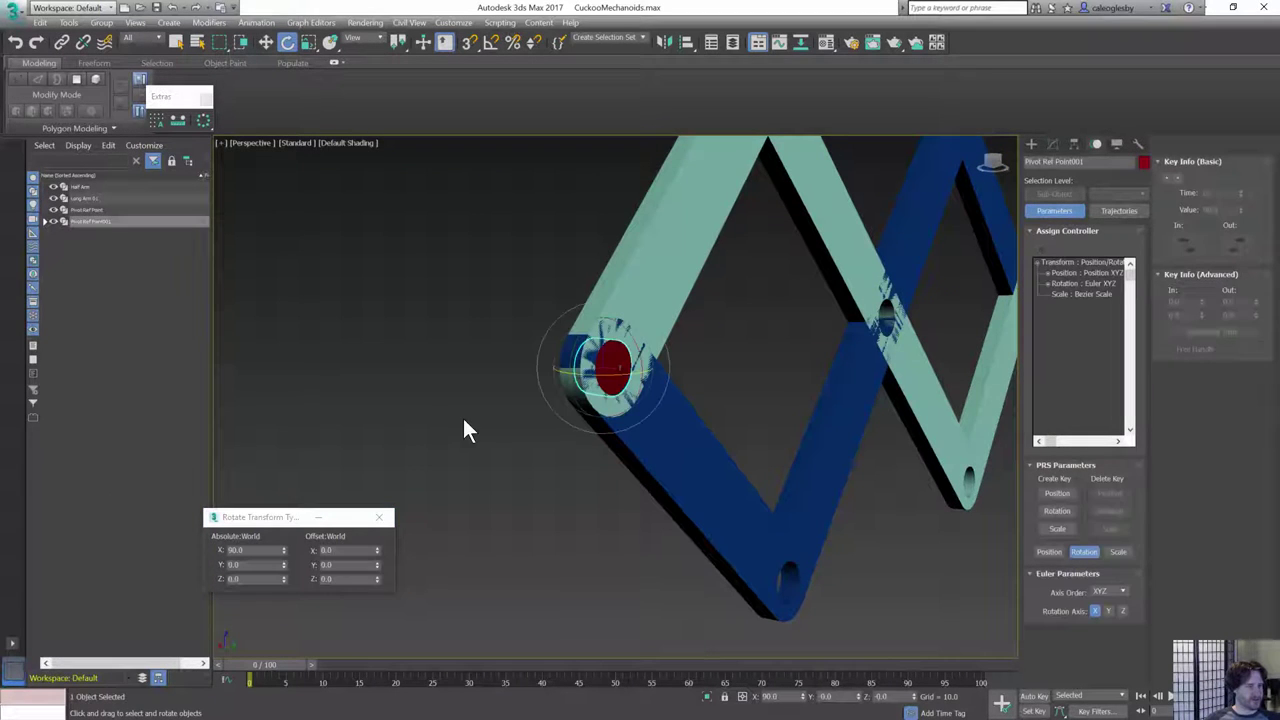
alt+middle_drag(463, 418, 672, 350)
scroll(594, 414, down, 5)
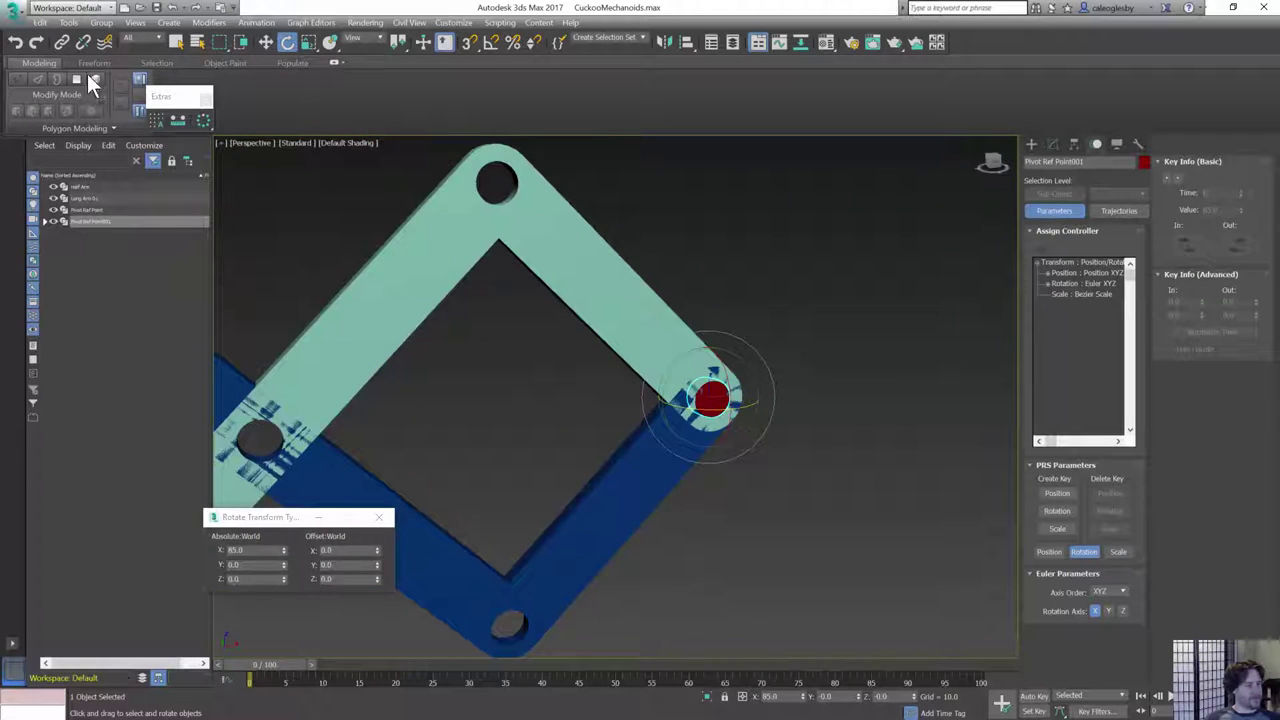
- Unlink Half Arm001 and Half Arm003 from Pivot Ref Point001
click(46, 221)
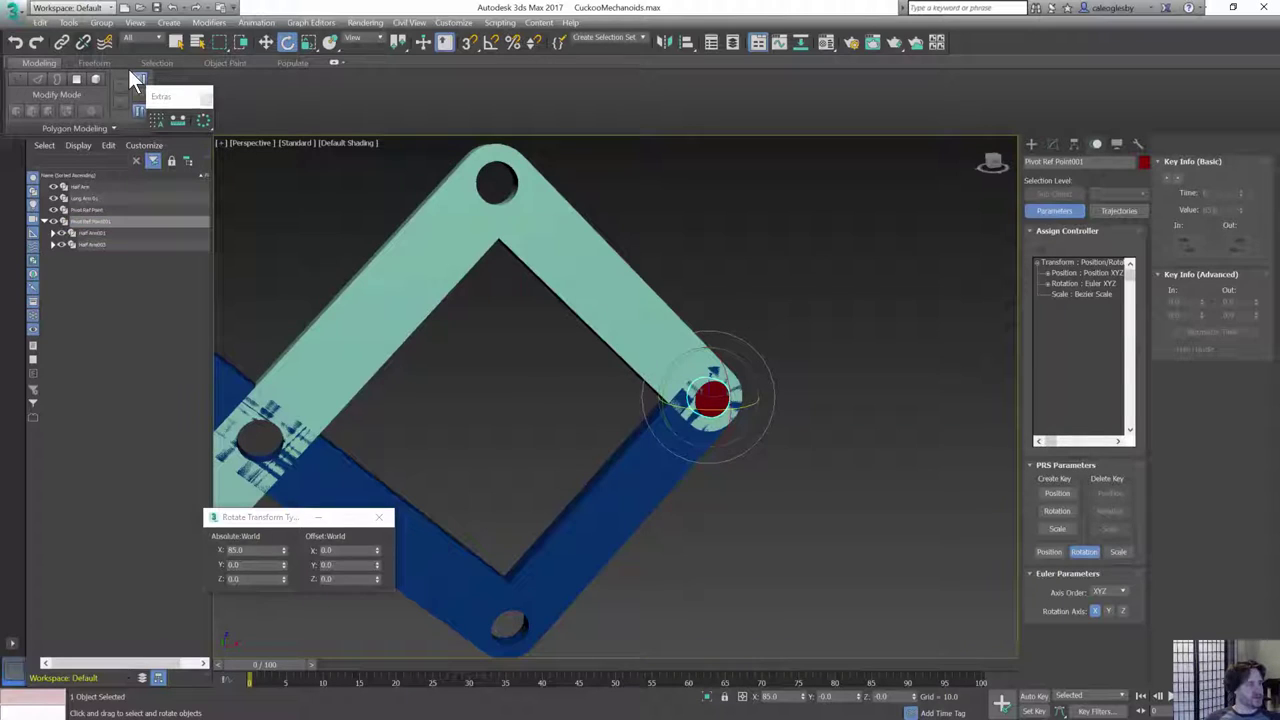
click(97, 233)
ctrl+click(96, 244)
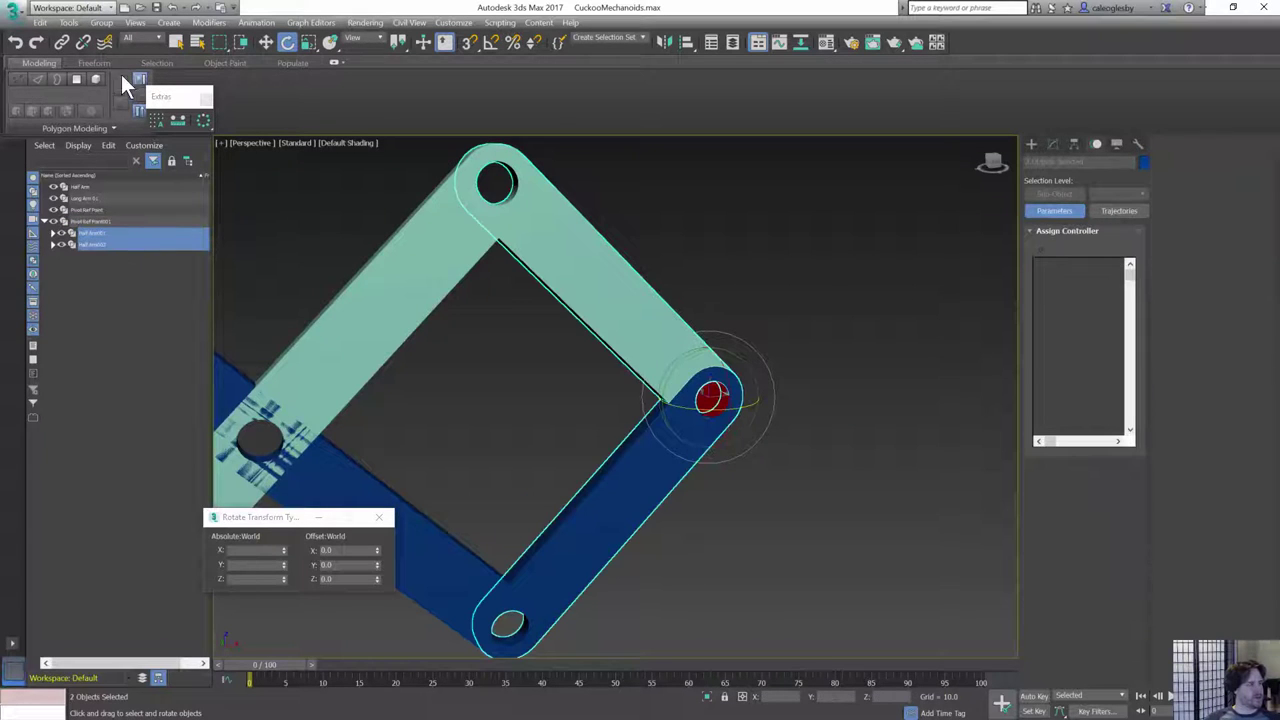
click(83, 46)
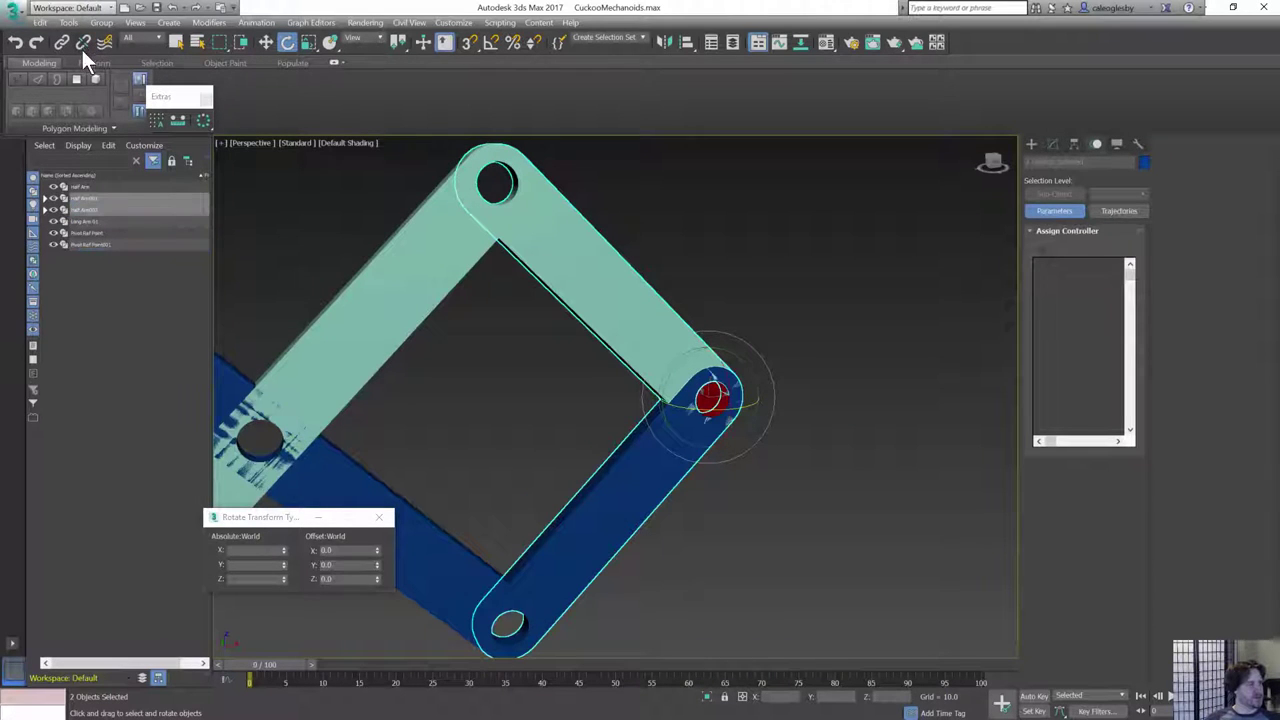
- Set the absolute X rotation of the unlinked Pivot Ref Point001 to 90°
click(820, 466)
click(711, 399)
drag(262, 551, 79, 529)
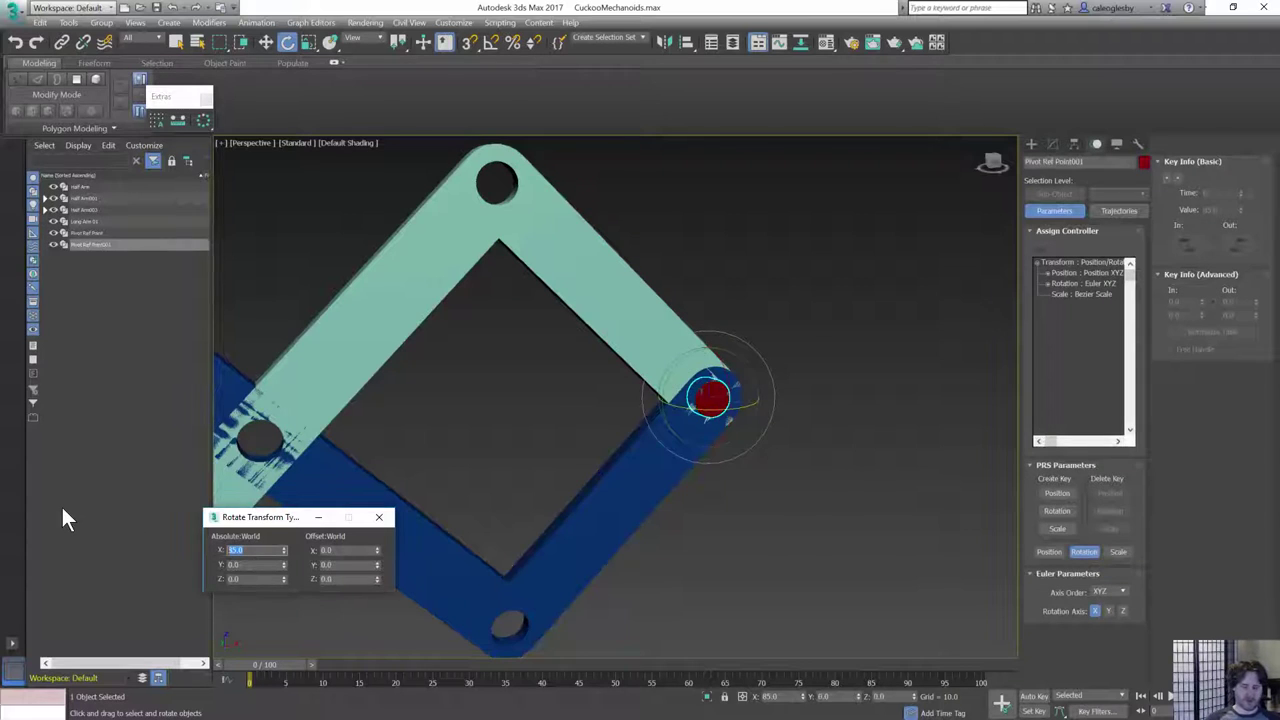
text(90)
key(Return)
middle_drag(556, 409, 523, 406)
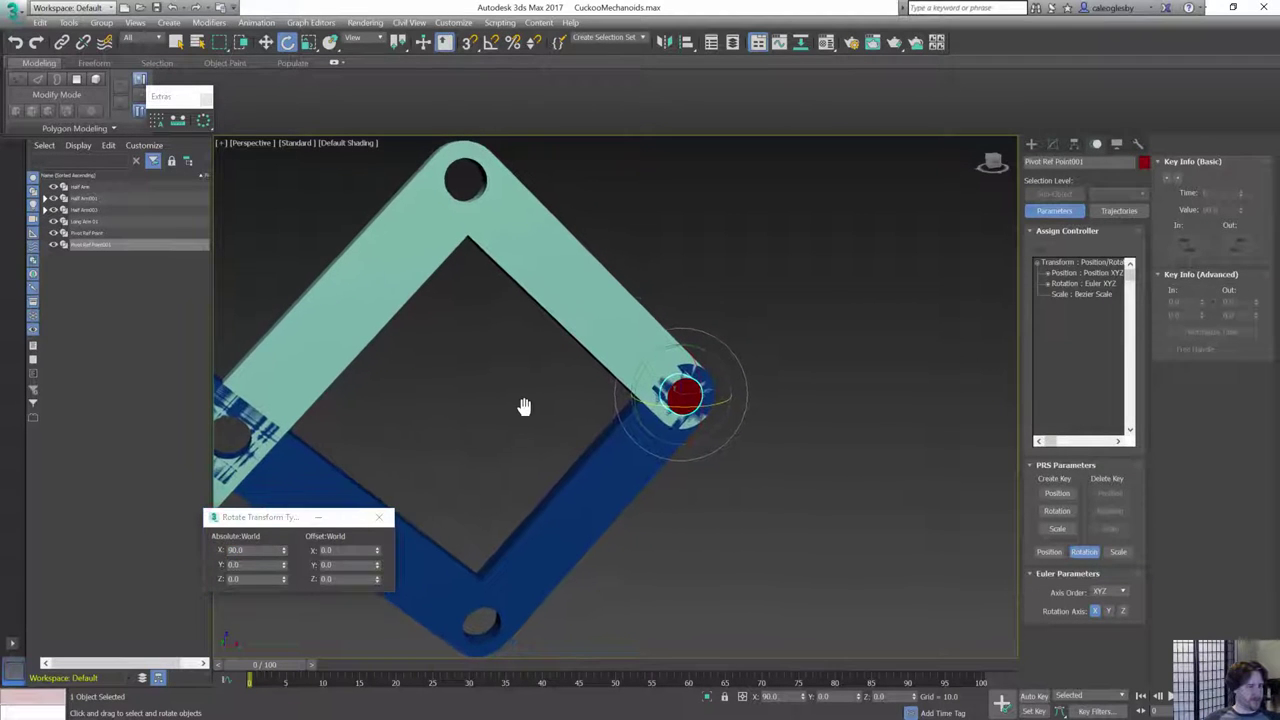
- Set the absolute Z position of Half Arm003 at the root to 100
key(w)
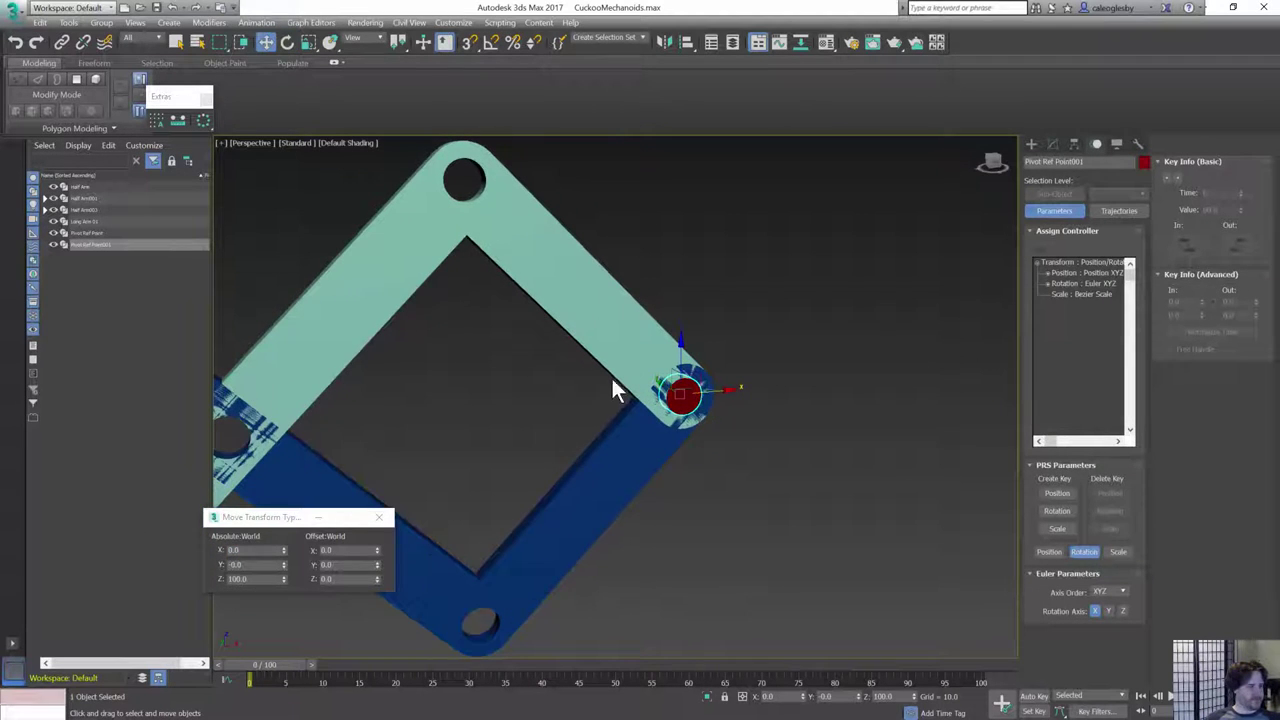
click(610, 384)
drag(268, 578, 134, 557)
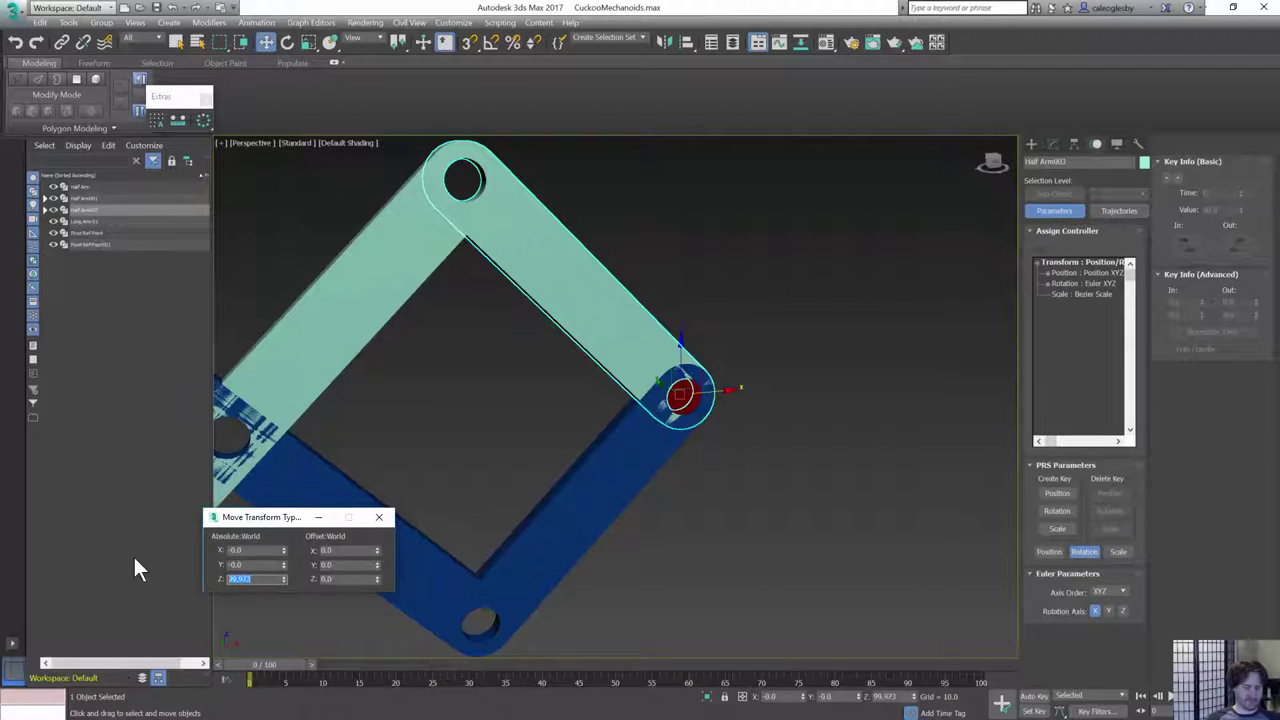
text(100)
key(Return)
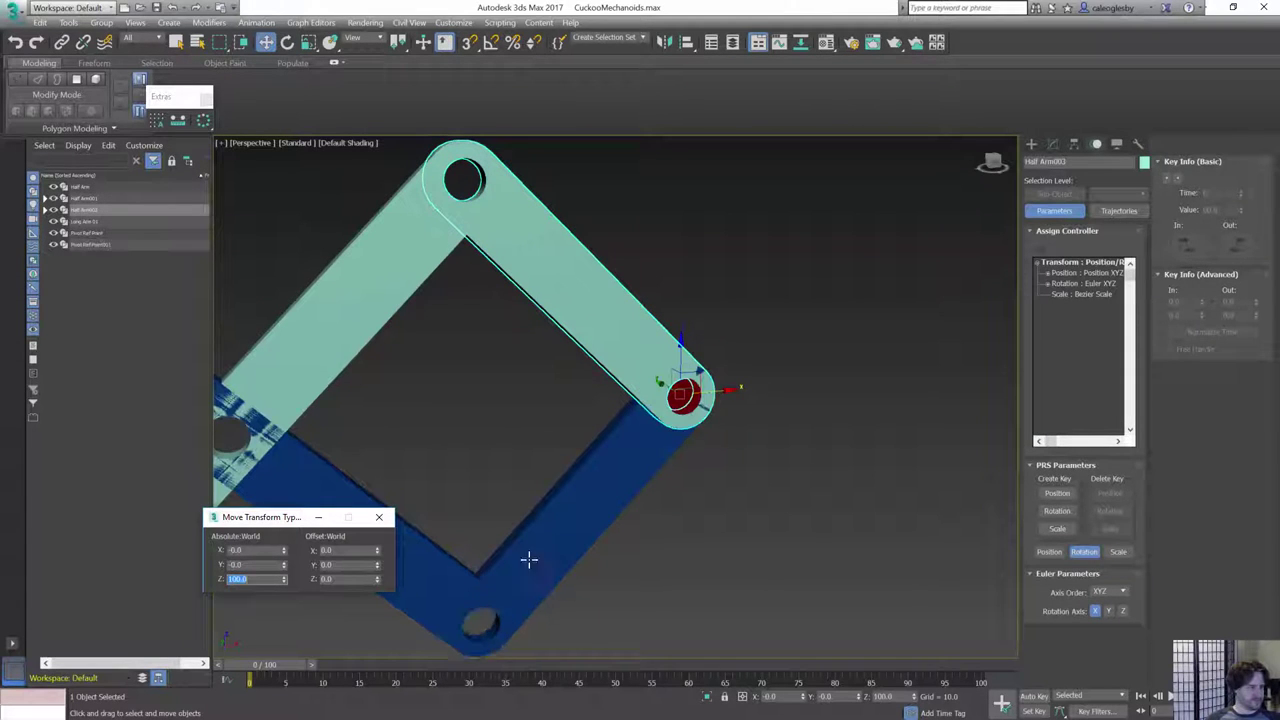
- Check the absolute positions of Half Arm001 and the red hemispheres at the arm's free end
click(540, 555)
scroll(460, 530, down, 3)
middle_drag(527, 496, 763, 460)
scroll(763, 460, down, 5)
middle_drag(480, 421, 729, 350)
scroll(590, 410, up, 5)
click(645, 395)
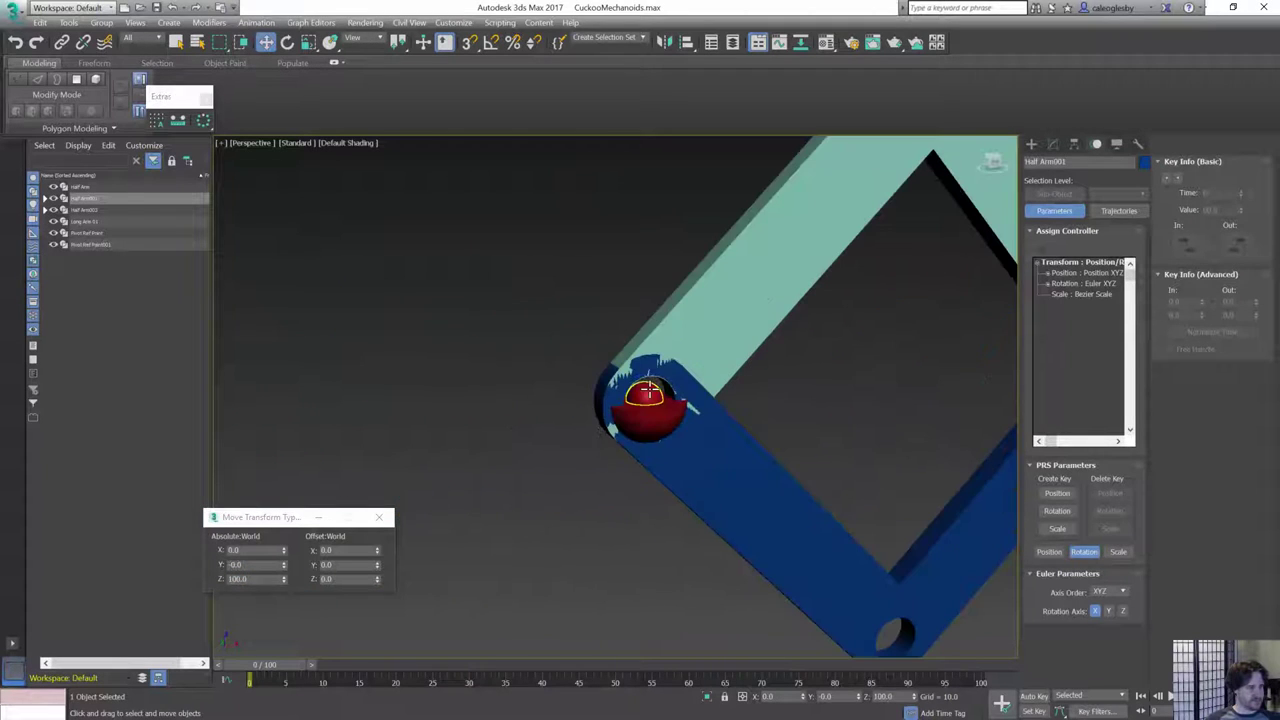
click(651, 418)
middle_drag(703, 446, 500, 446)
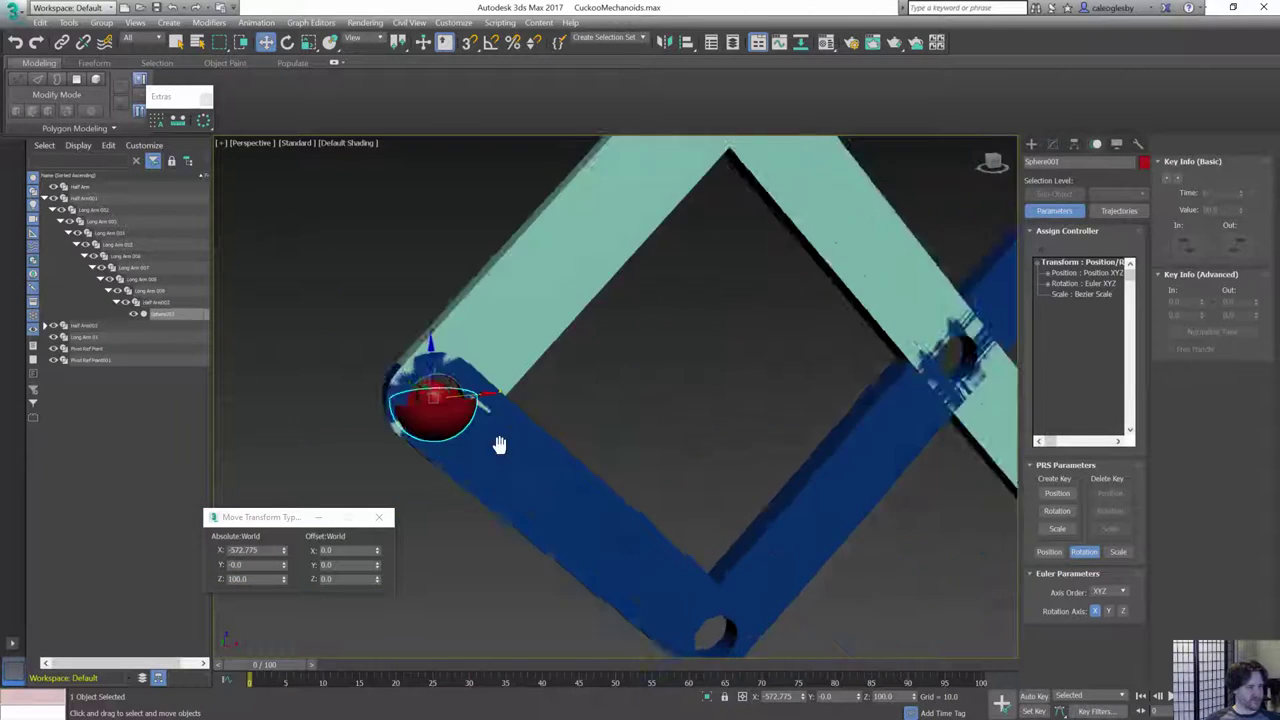
scroll(497, 446, down, 5)
middle_drag(717, 440, 440, 411)
scroll(440, 411, down, 3)
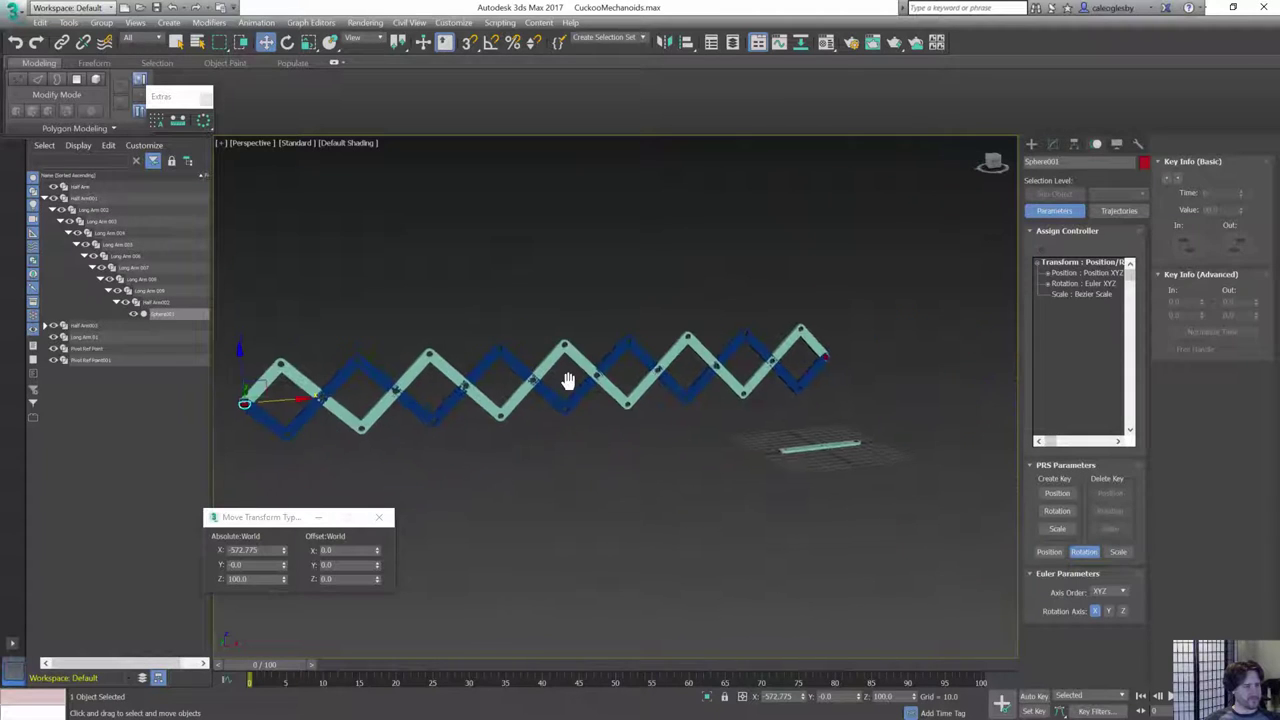
- Link the blue and green half arms at the root to the straightened Pivot Ref Point001
middle_drag(566, 380, 566, 385)
middle_drag(820, 389, 699, 400)
scroll(700, 403, up, 5)
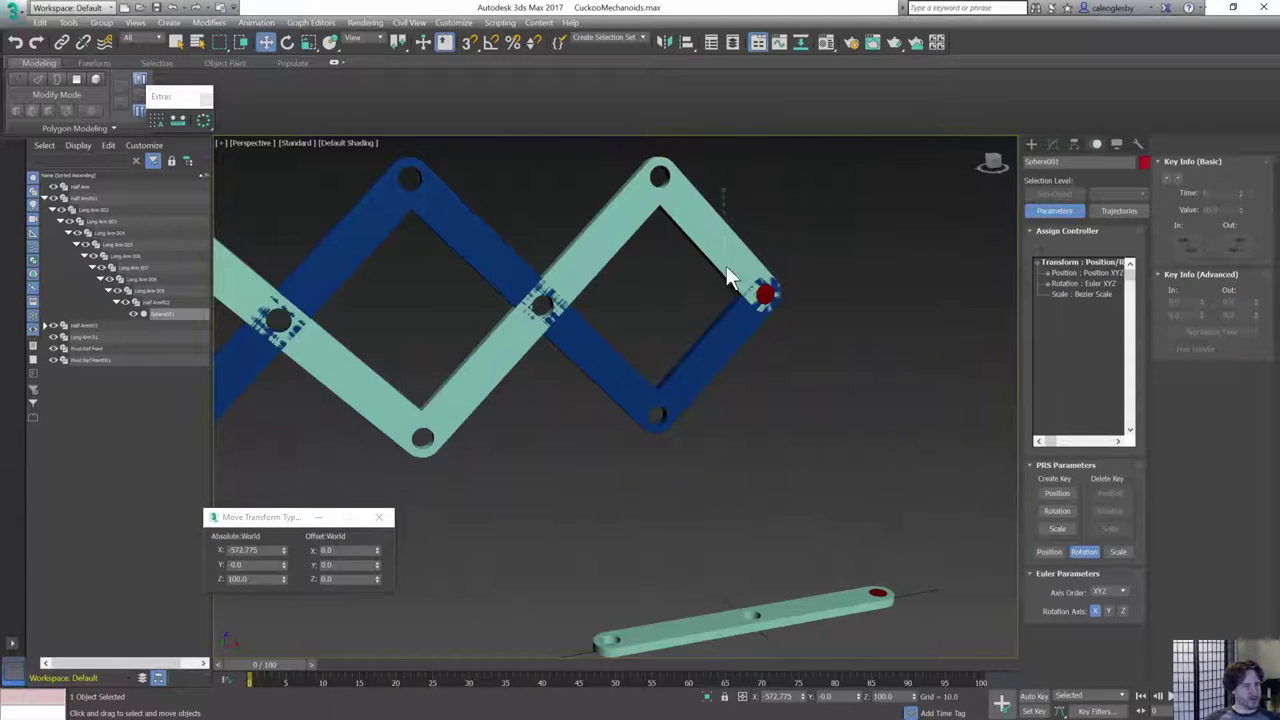
double_click(700, 368)
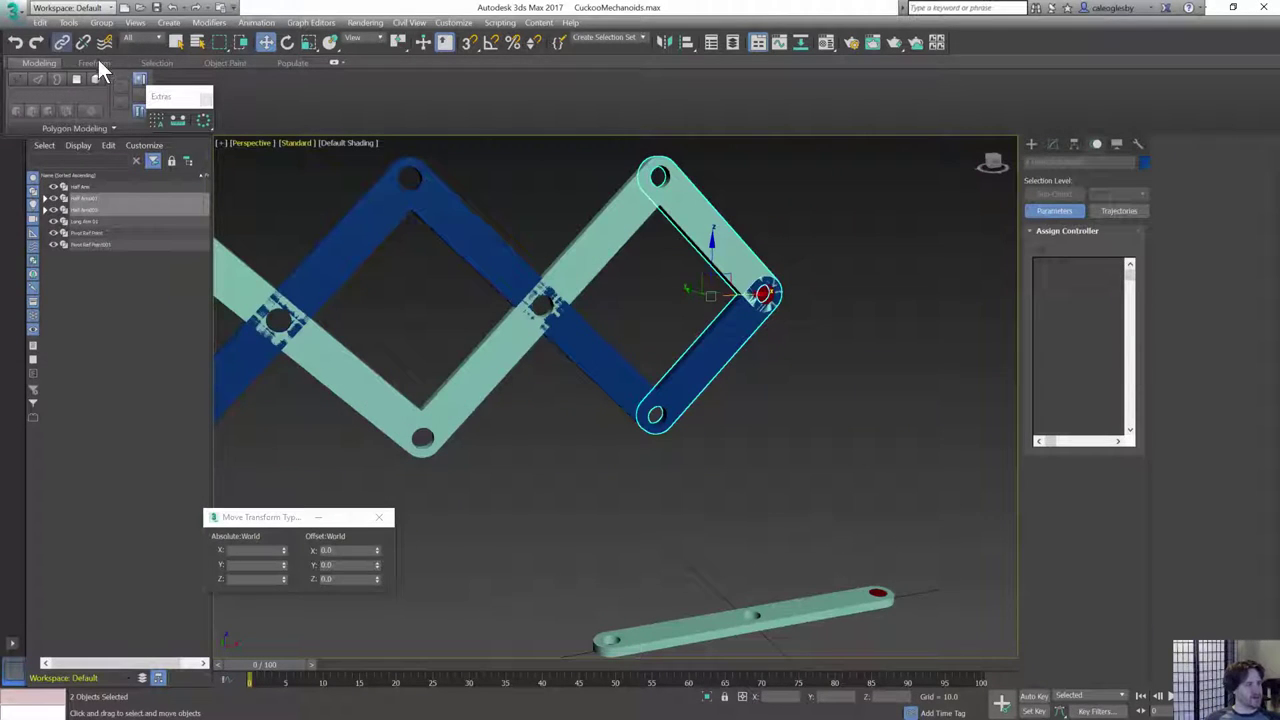
click(62, 42)
drag(766, 295, 766, 295)
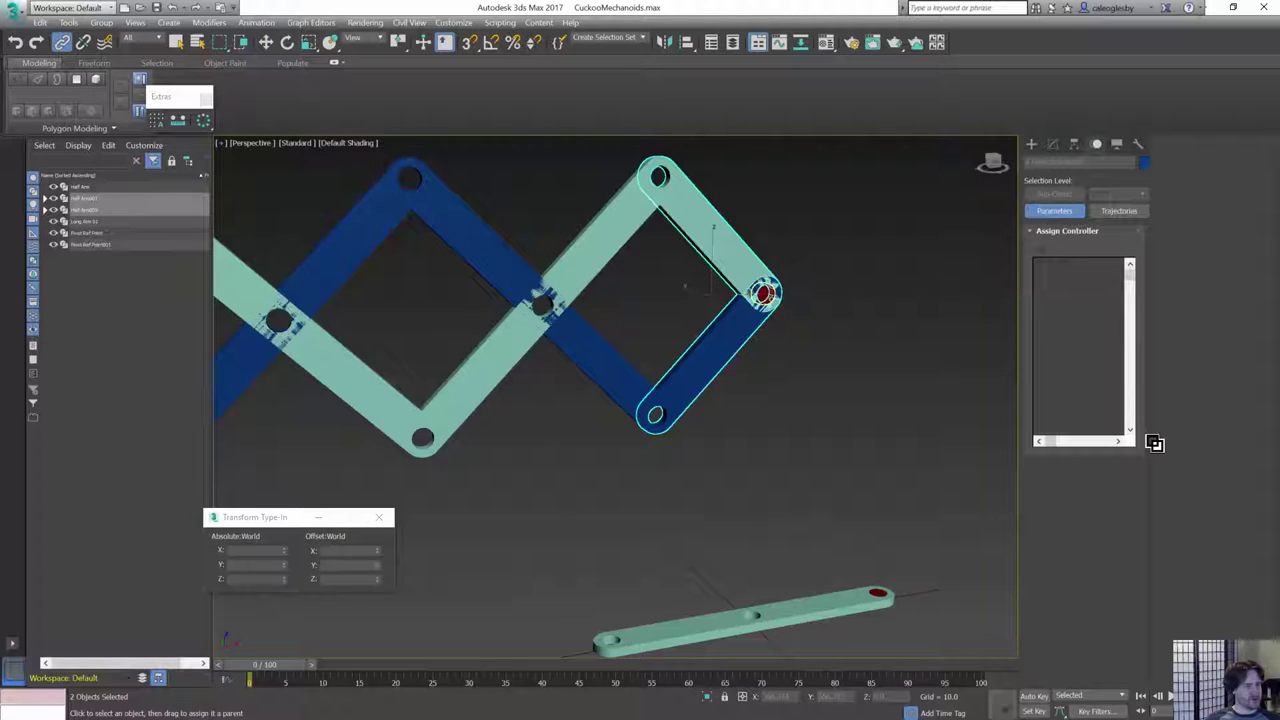
click(766, 295)
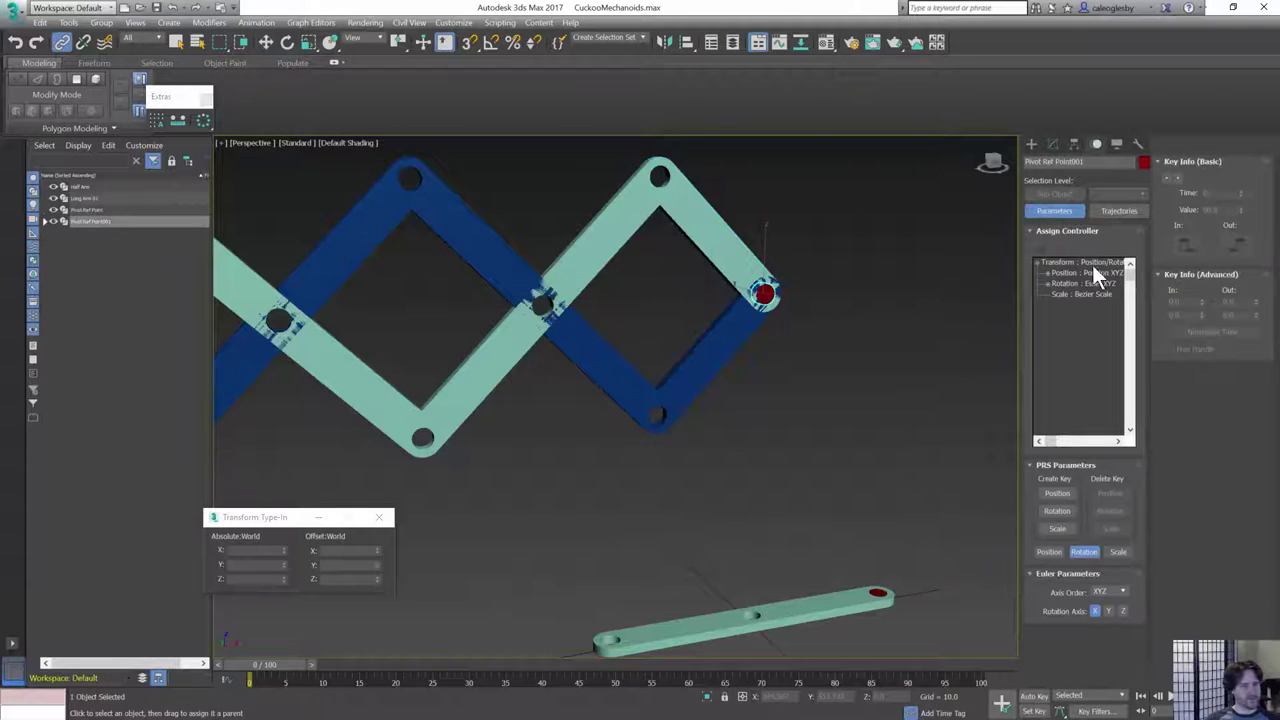
- Increase the Extrude amount of Pivot Ref Point001 so the root pivot becomes a long rod
scroll(773, 251, down, 5)
key(w)
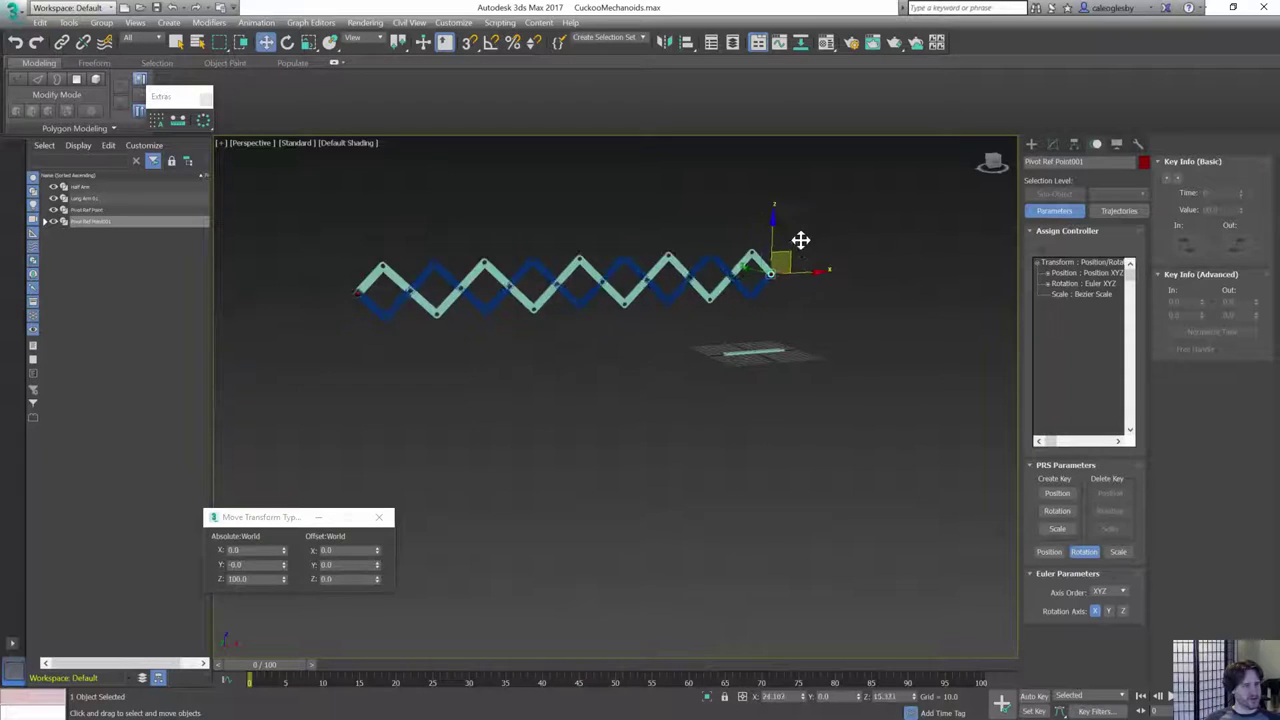
drag(801, 240, 770, 231)
right_click(770, 231)
click(1054, 143)
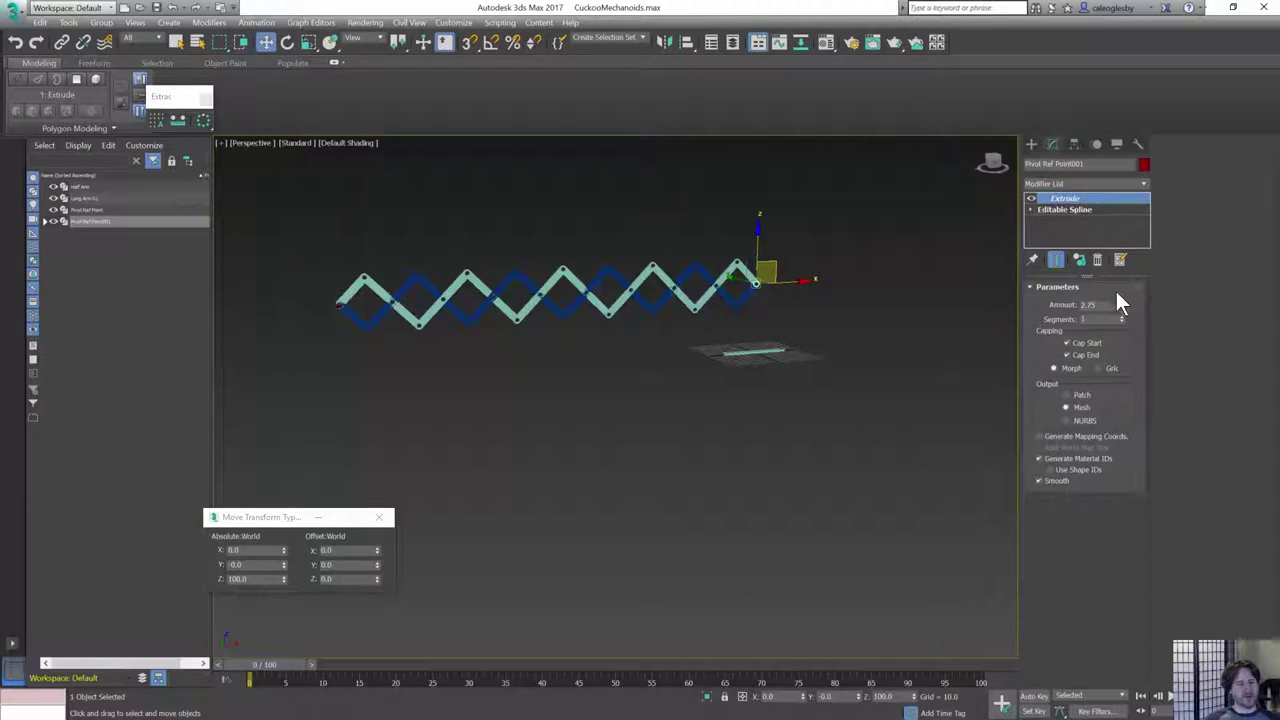
drag(1121, 306, 1136, 262)
right_click(1067, 197)
click(1113, 288)
- Create an HI Solver IK chain from Sphere001 at the arm's free end to Pivot Ref Point001 at the root
alt+middle_drag(788, 260, 870, 273)
scroll(742, 278, up, 5)
middle_drag(604, 368, 662, 298)
scroll(730, 341, down, 4)
click(299, 455)
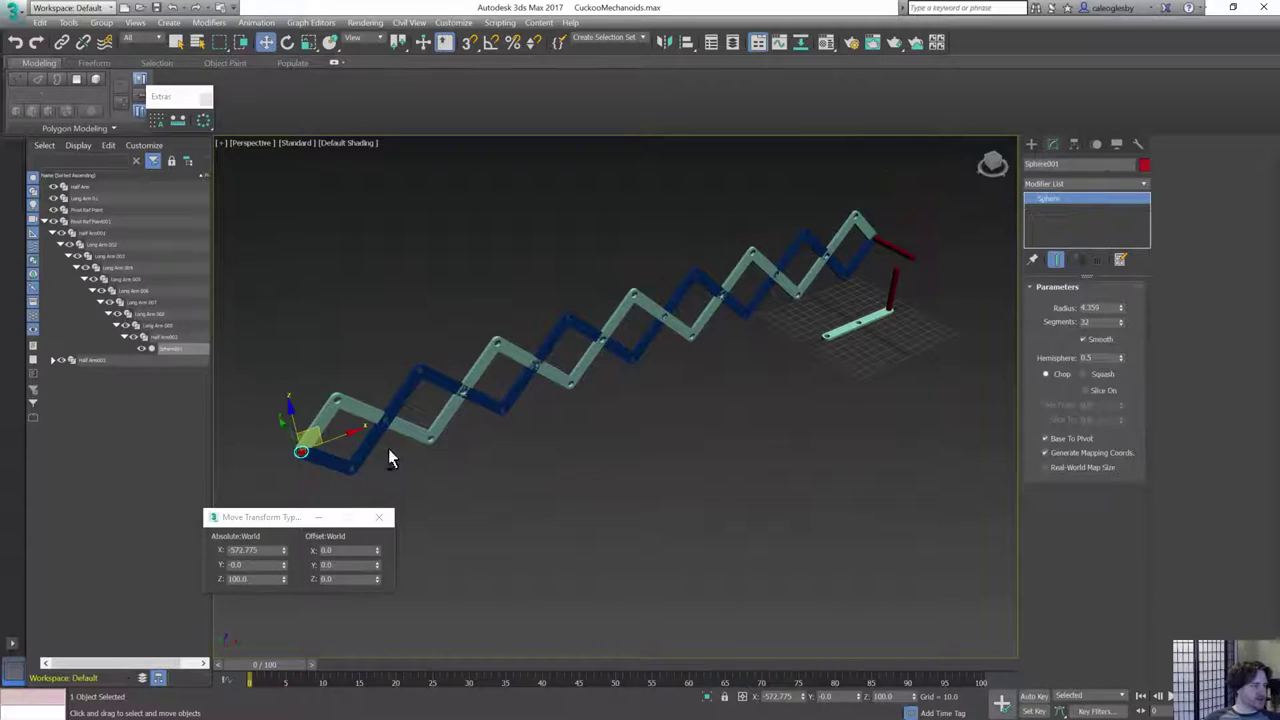
alt+middle_drag(388, 448, 312, 404)
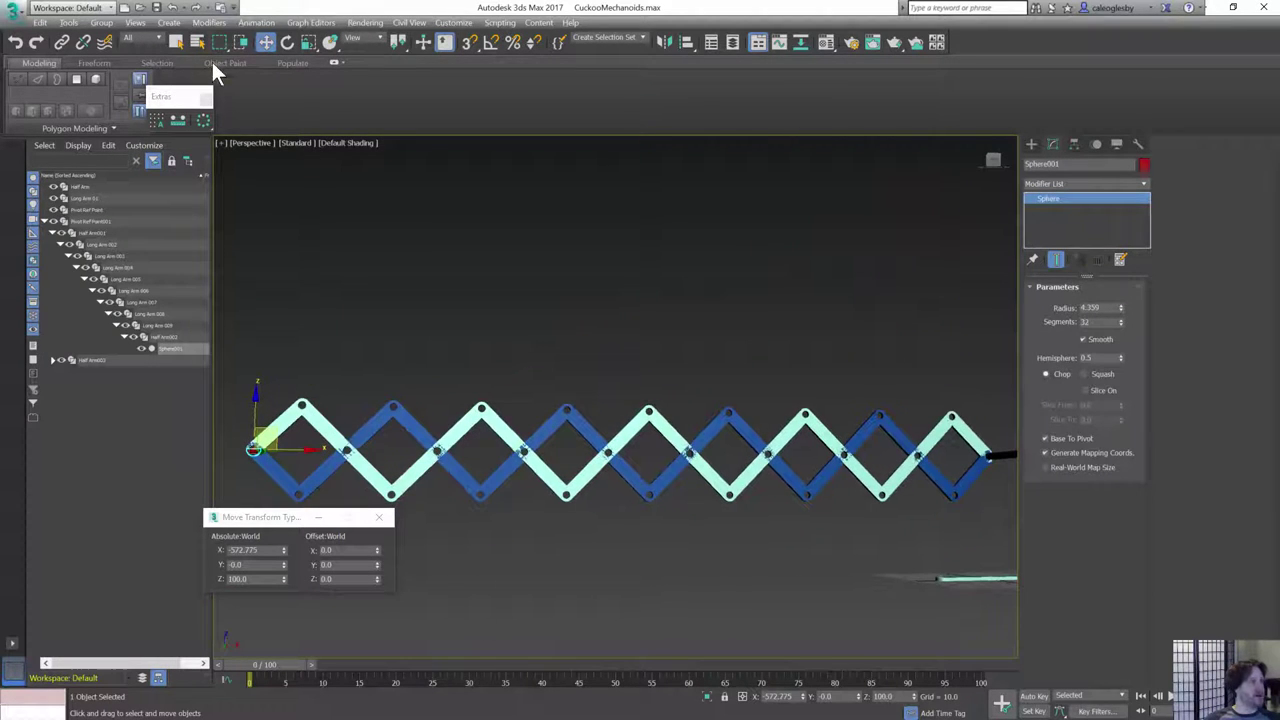
click(258, 22)
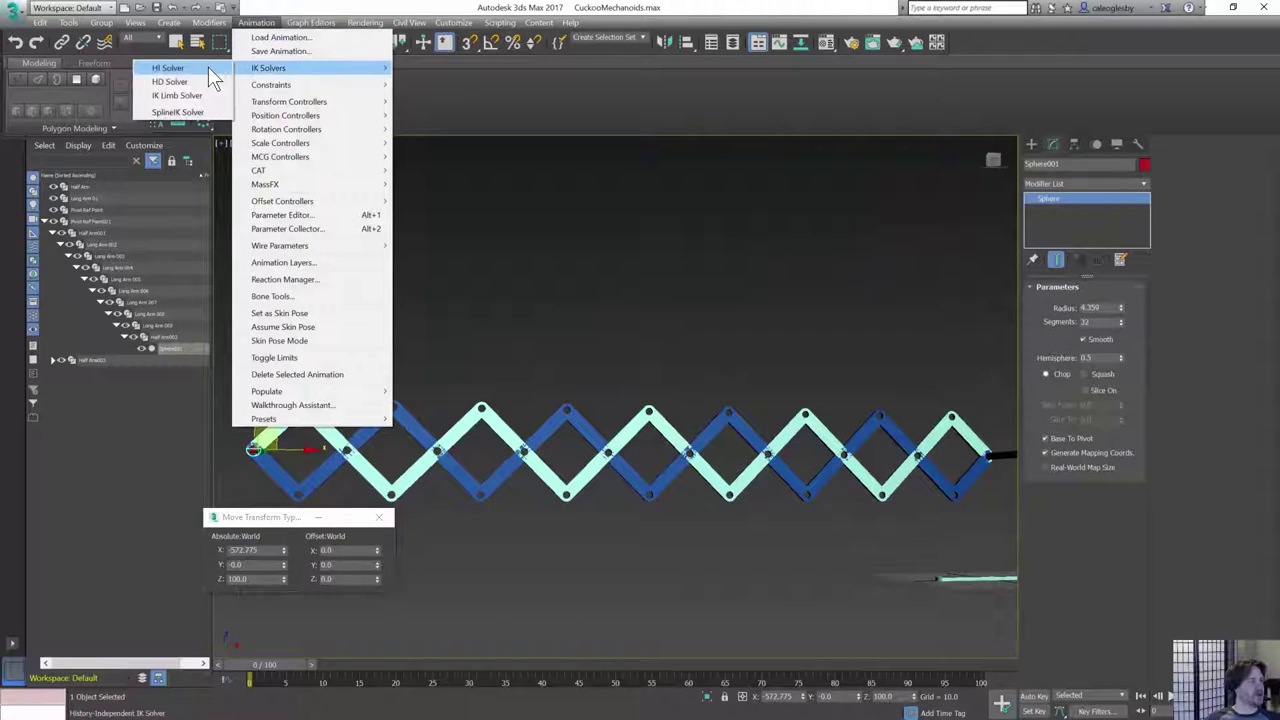
click(210, 67)
middle_drag(897, 441, 758, 426)
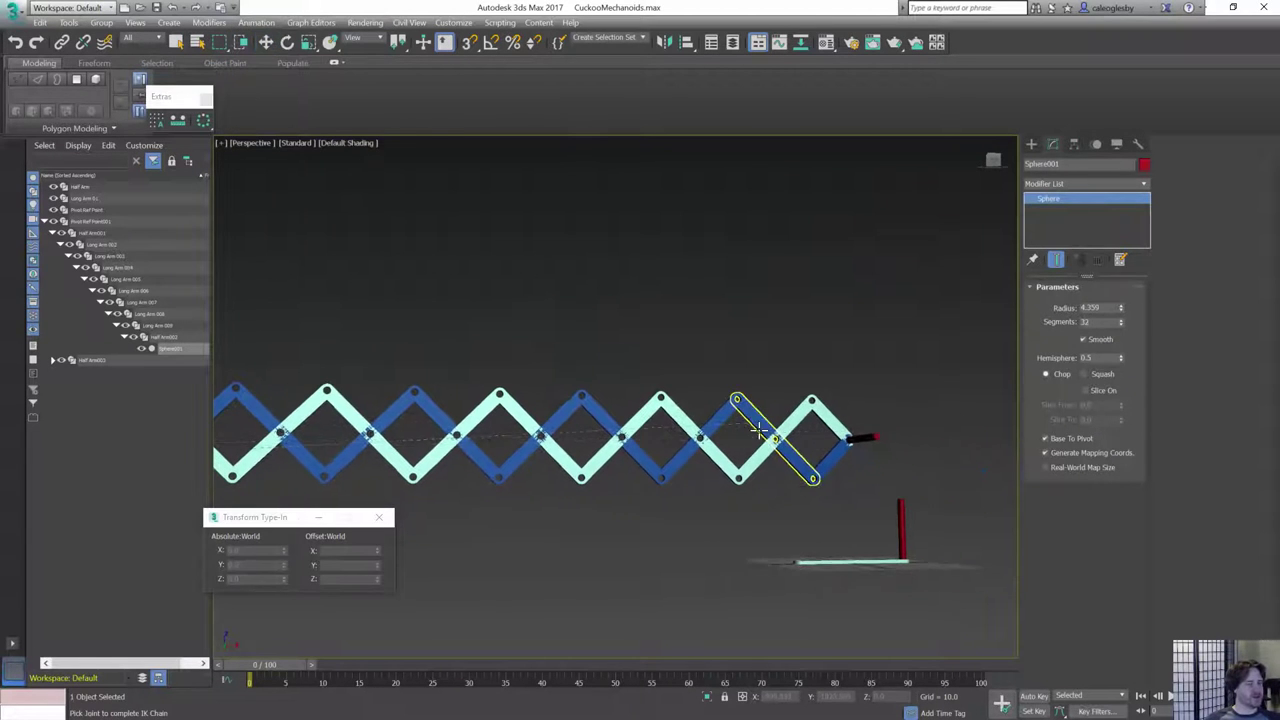
click(865, 438)
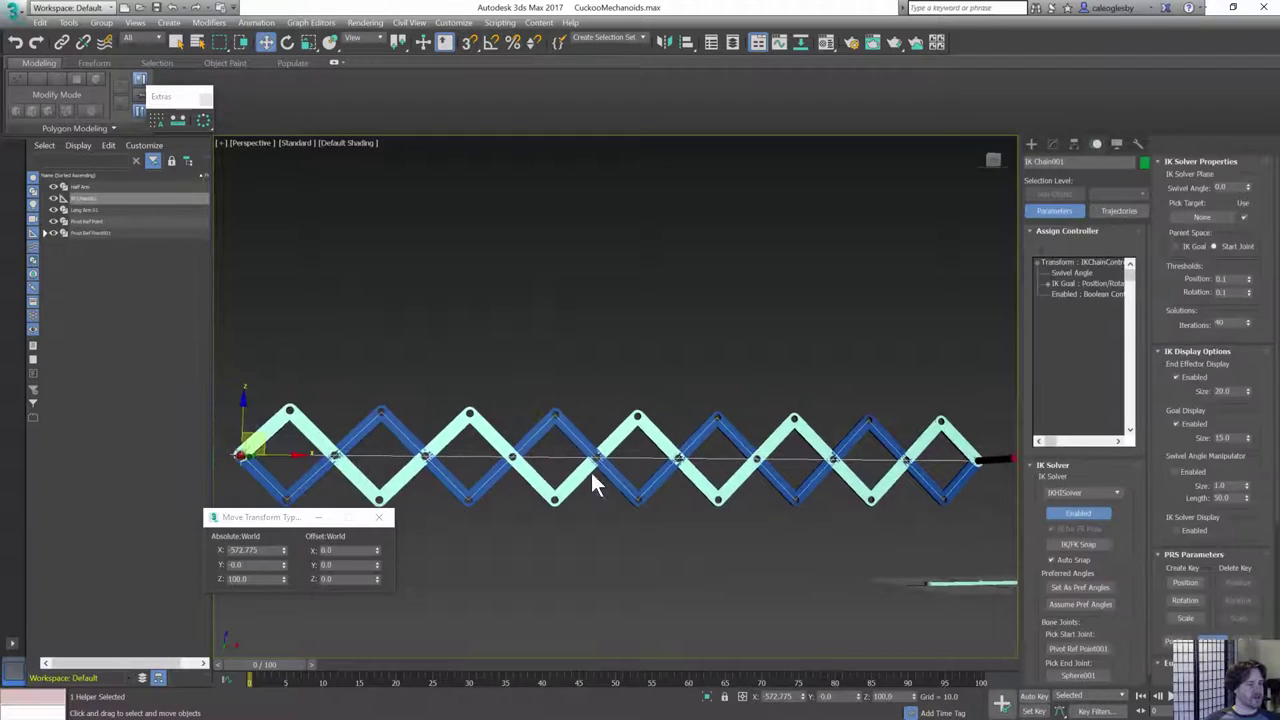
- Try moving the IK goal along X toward the root, and undo the move
drag(272, 470, 799, 460)
key(ctrl+z)
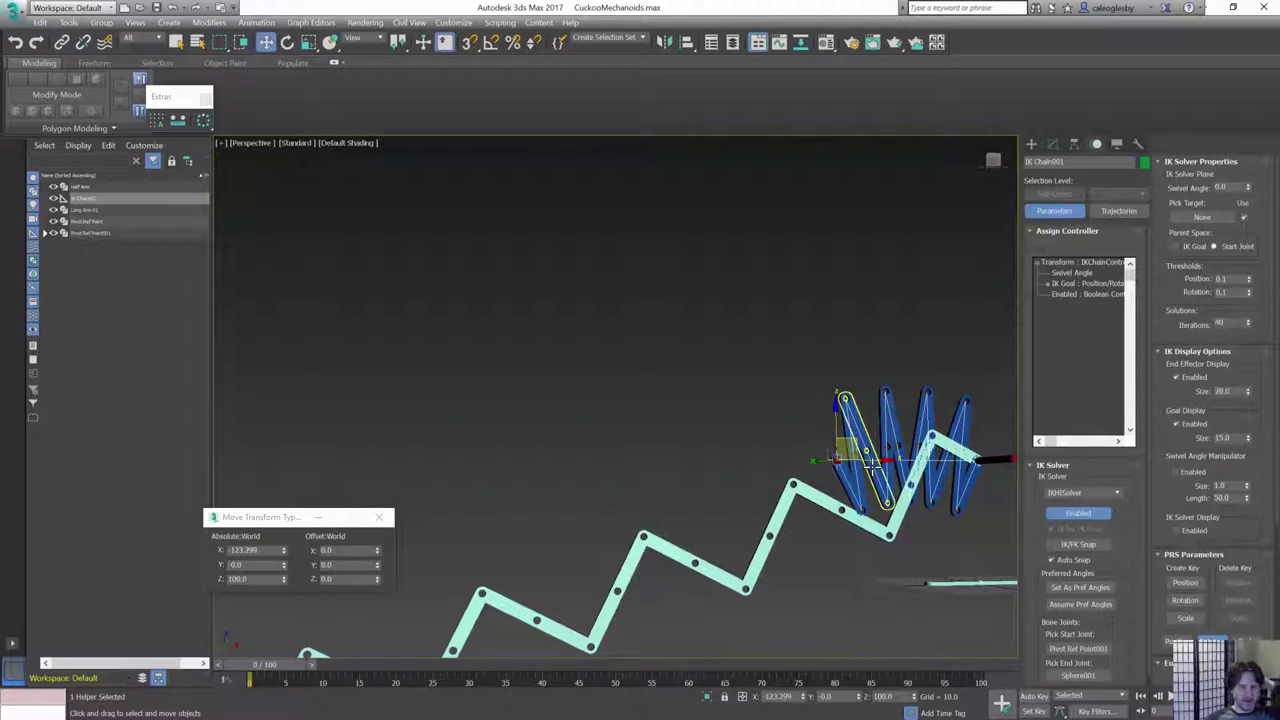
key(ctrl+z)
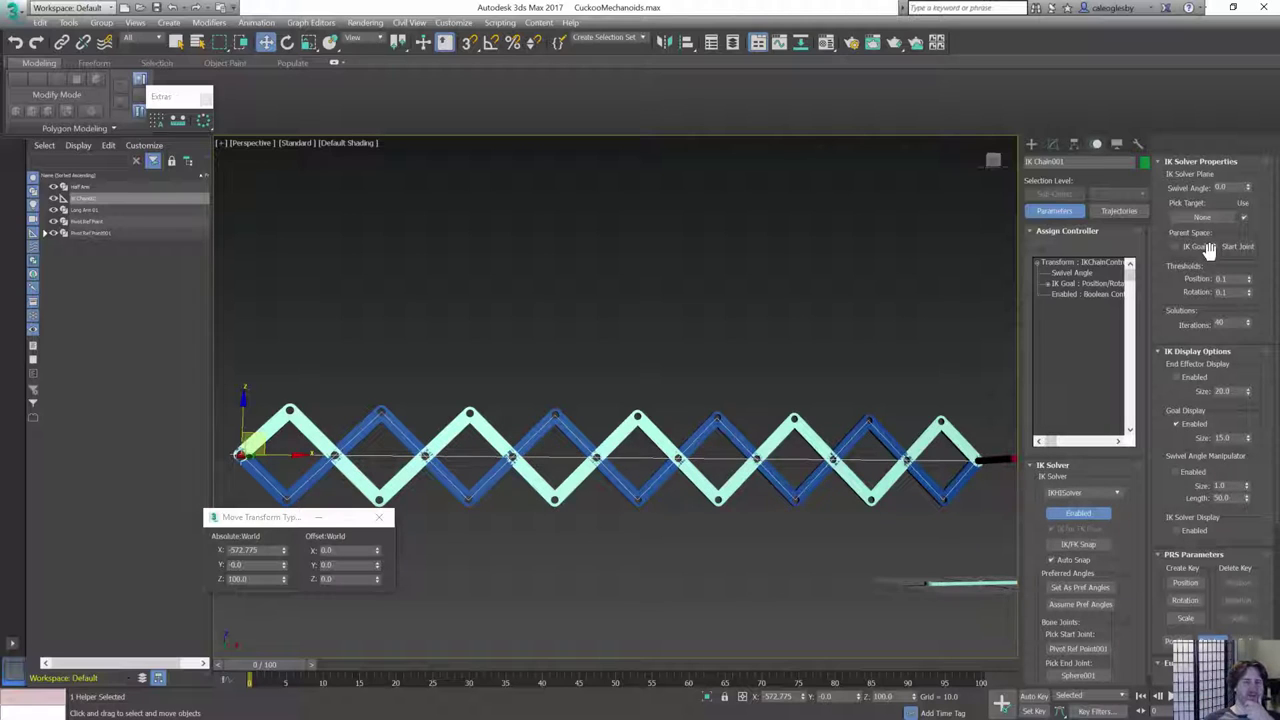
mouse_move(1248, 190)
mouse_down()
mouse_move(1253, 206)
mouse_move(1253, 178)
mouse_move(1250, 200)
mouse_up()
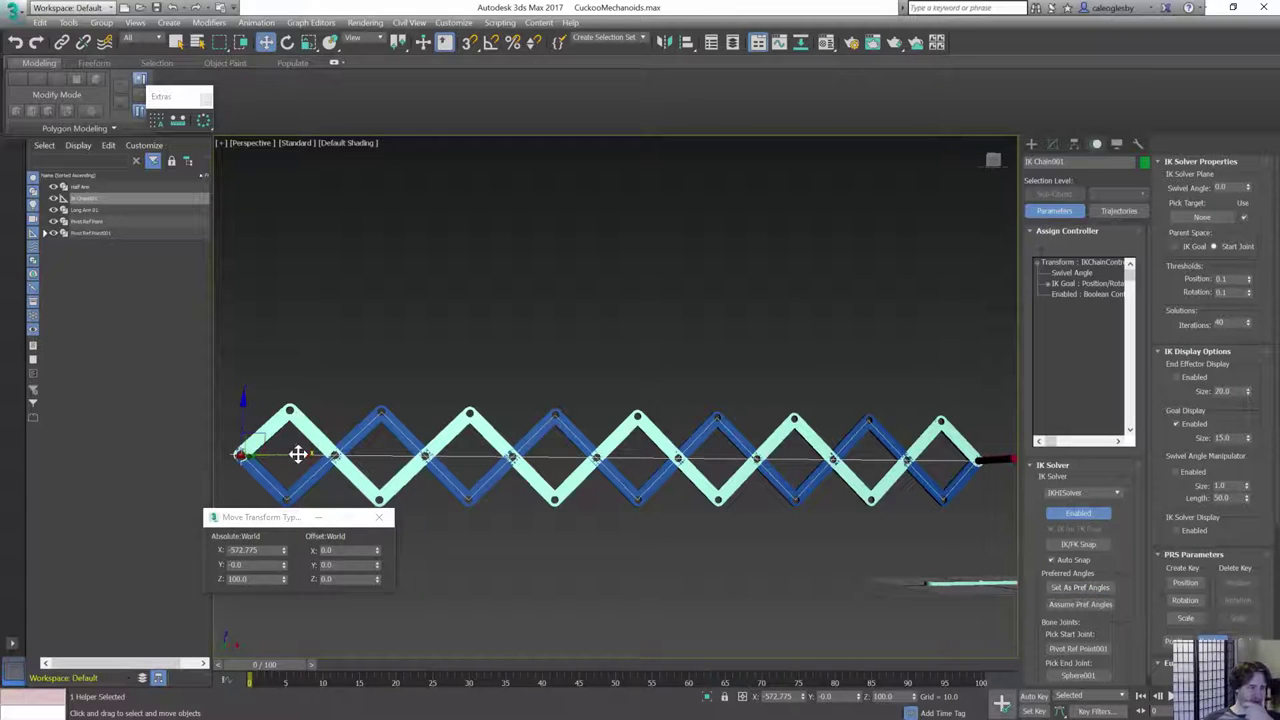
mouse_move(297, 451)
mouse_down()
mouse_move(886, 457)
mouse_move(243, 451)
mouse_move(277, 437)
mouse_move(293, 450)
mouse_up()
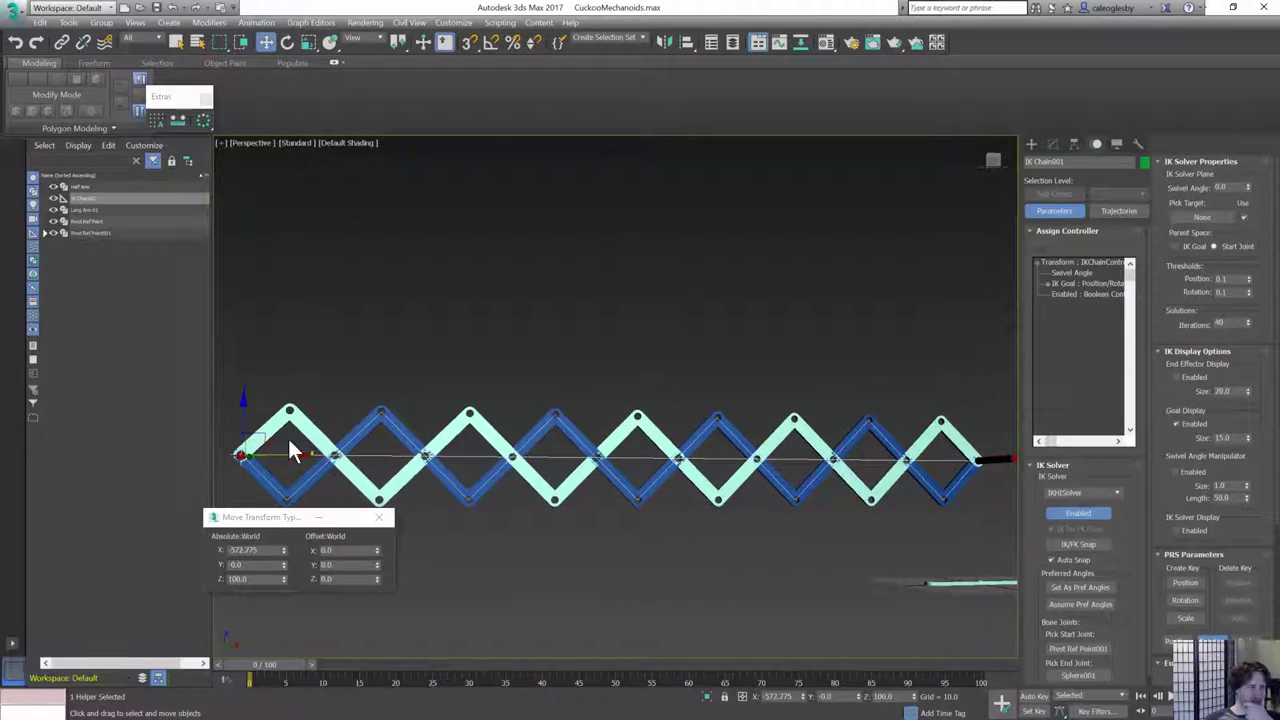
- Unlink Half Arm003, the green half arm at the root, from its parent pivot and expand its hierarchy
click(976, 455)
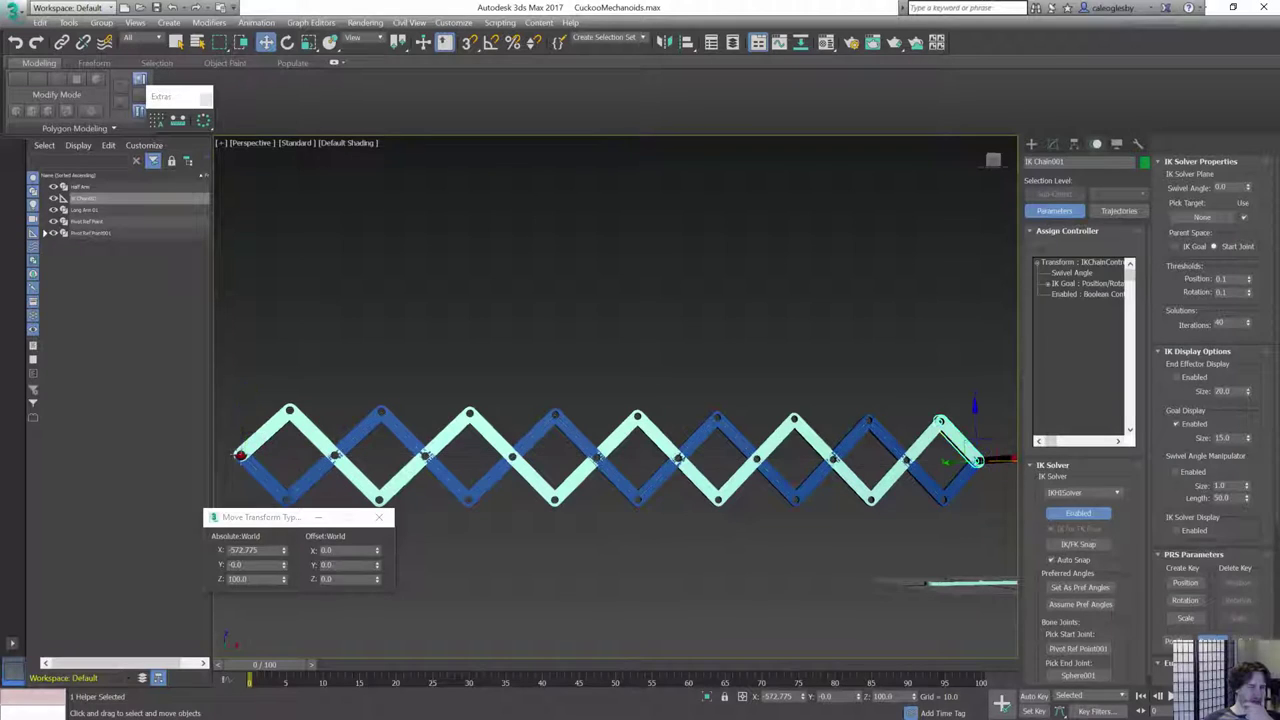
click(79, 42)
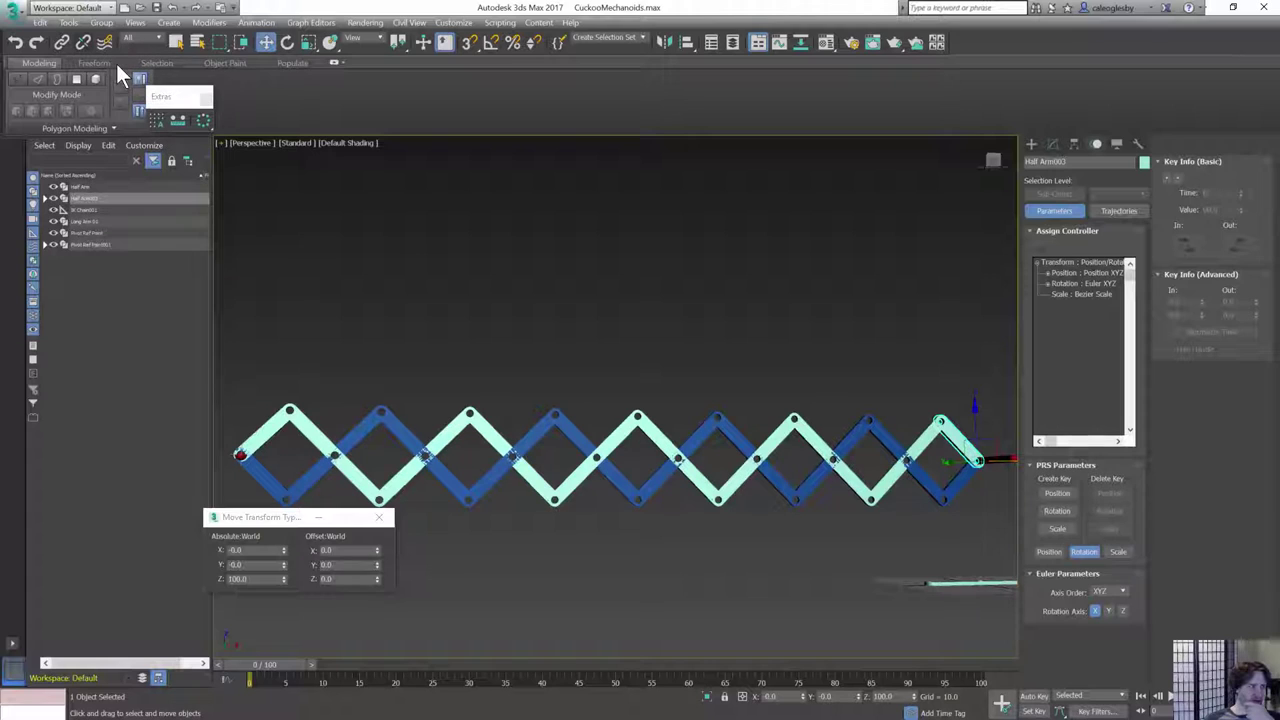
click(46, 198)
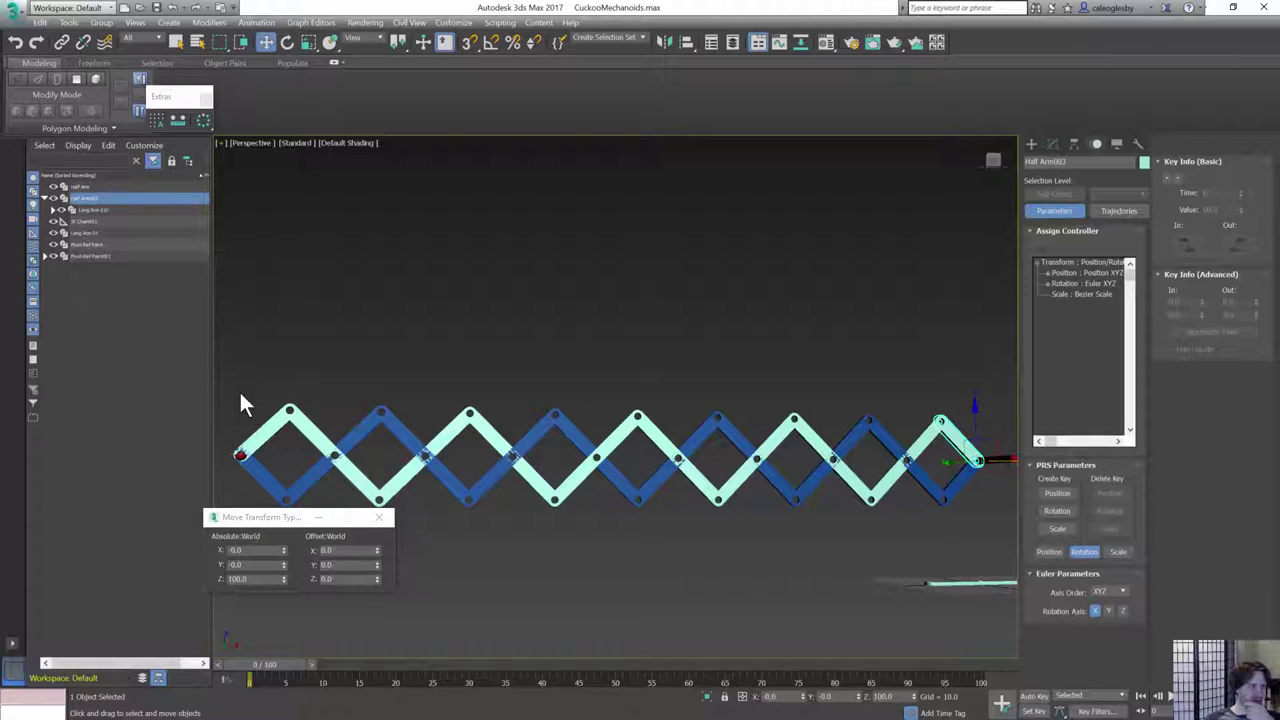
- Select Sphere002, the red hemisphere ending the green chain at the arm's free end
click(240, 455)
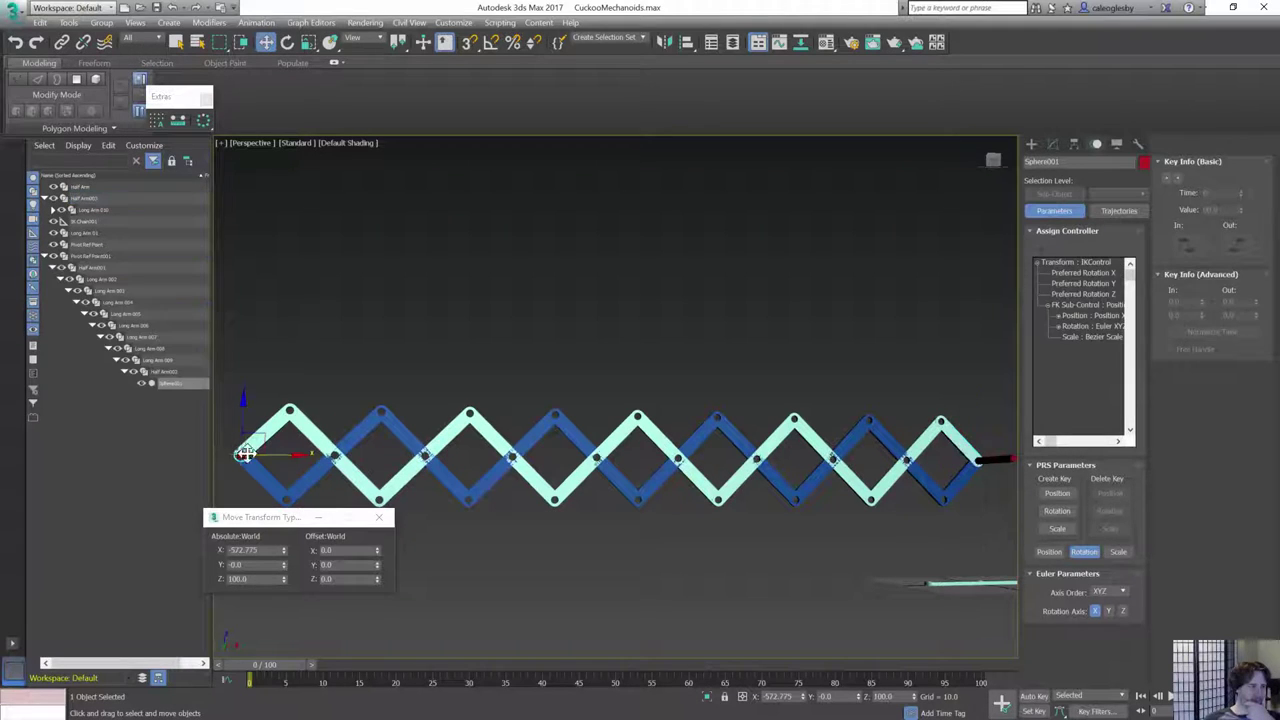
scroll(246, 434, up, 2)
middle_drag(246, 434, 603, 424)
scroll(603, 424, up, 4)
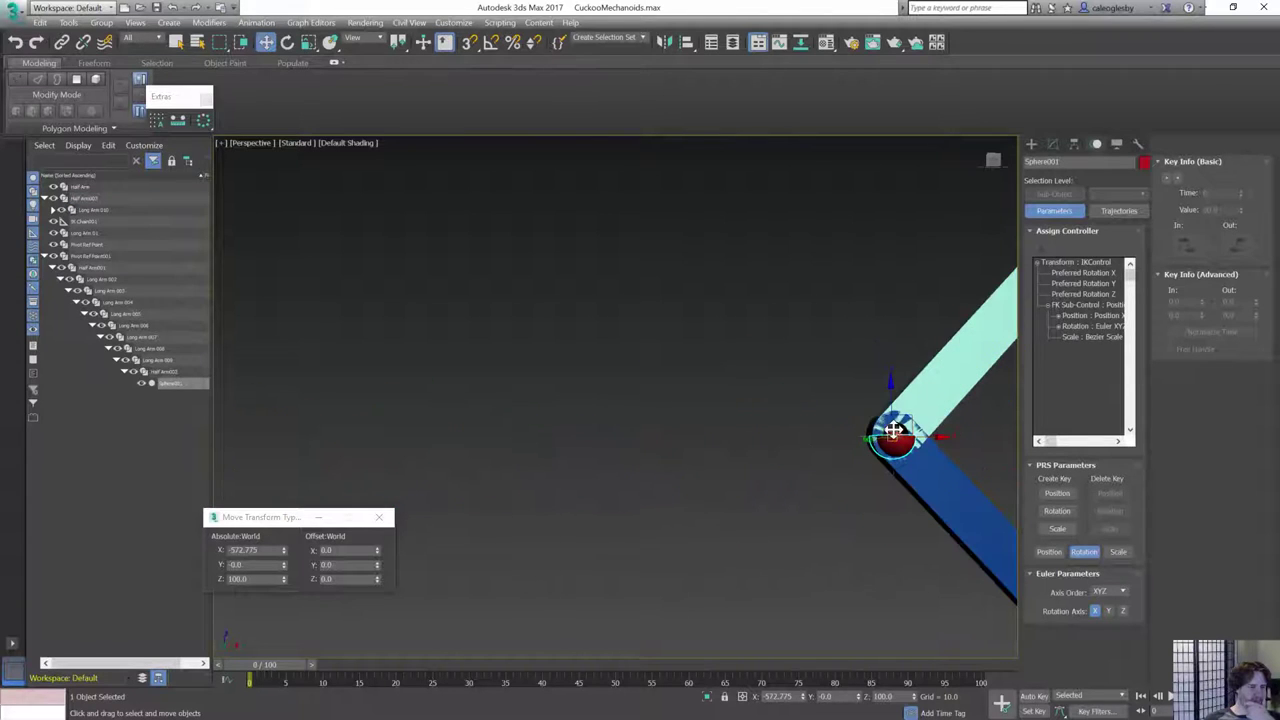
middle_drag(904, 426, 534, 448)
scroll(813, 424, up, 4)
click(803, 422)
scroll(533, 447, down, 5)
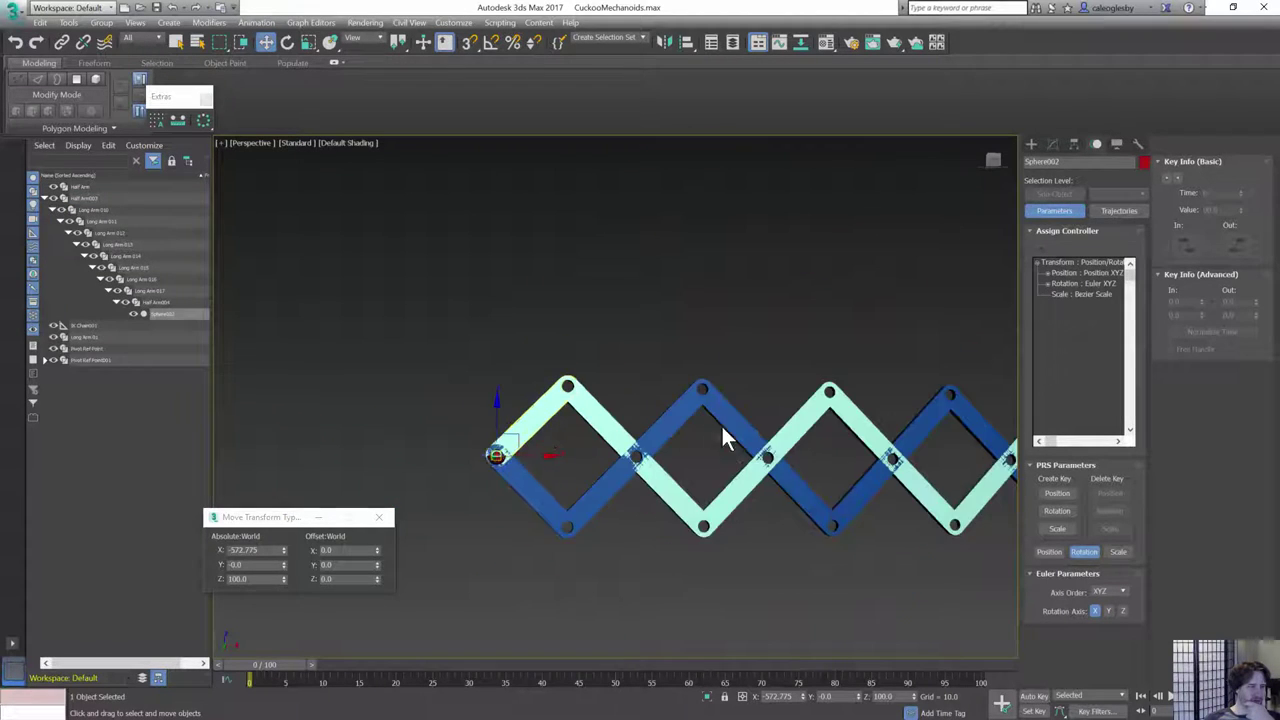
click(256, 22)
mouse_move(272, 67)
click(200, 81)
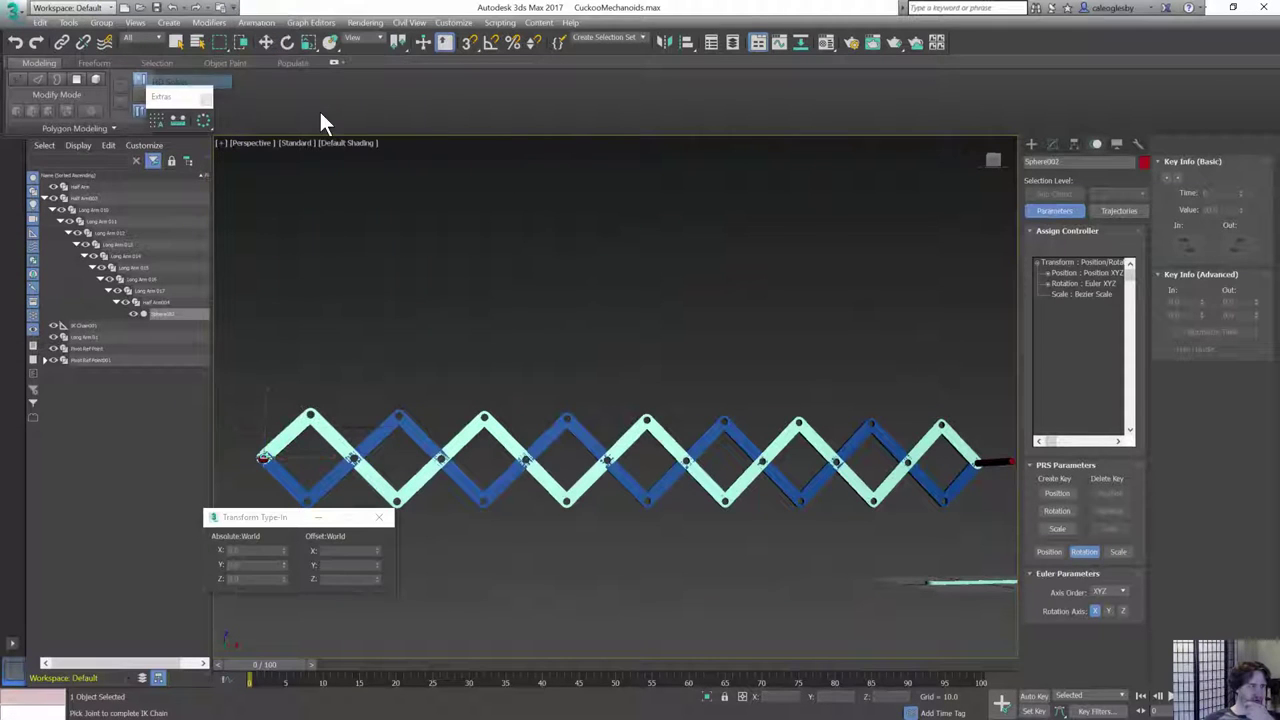
middle_drag(753, 360, 665, 349)
key(w)
scroll(450, 278, down, 2)
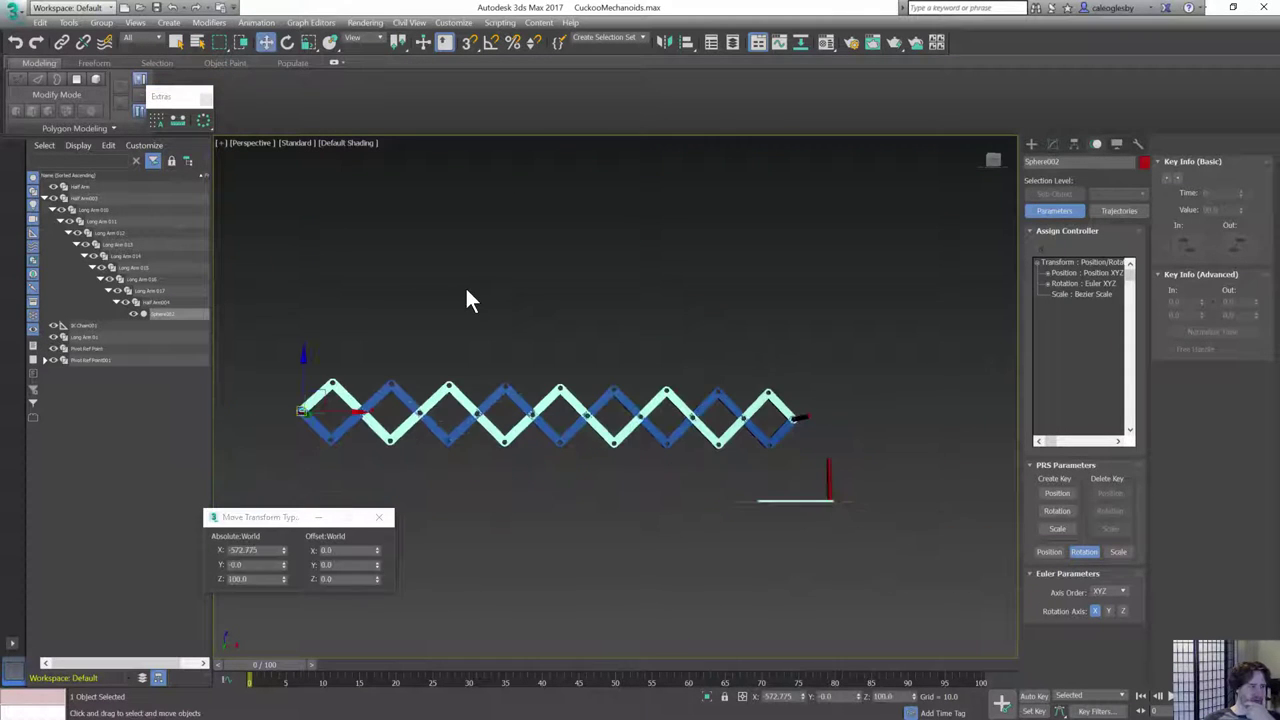
- Create an HI Solver IK chain from Sphere002 to the green half arm at the root
click(256, 22)
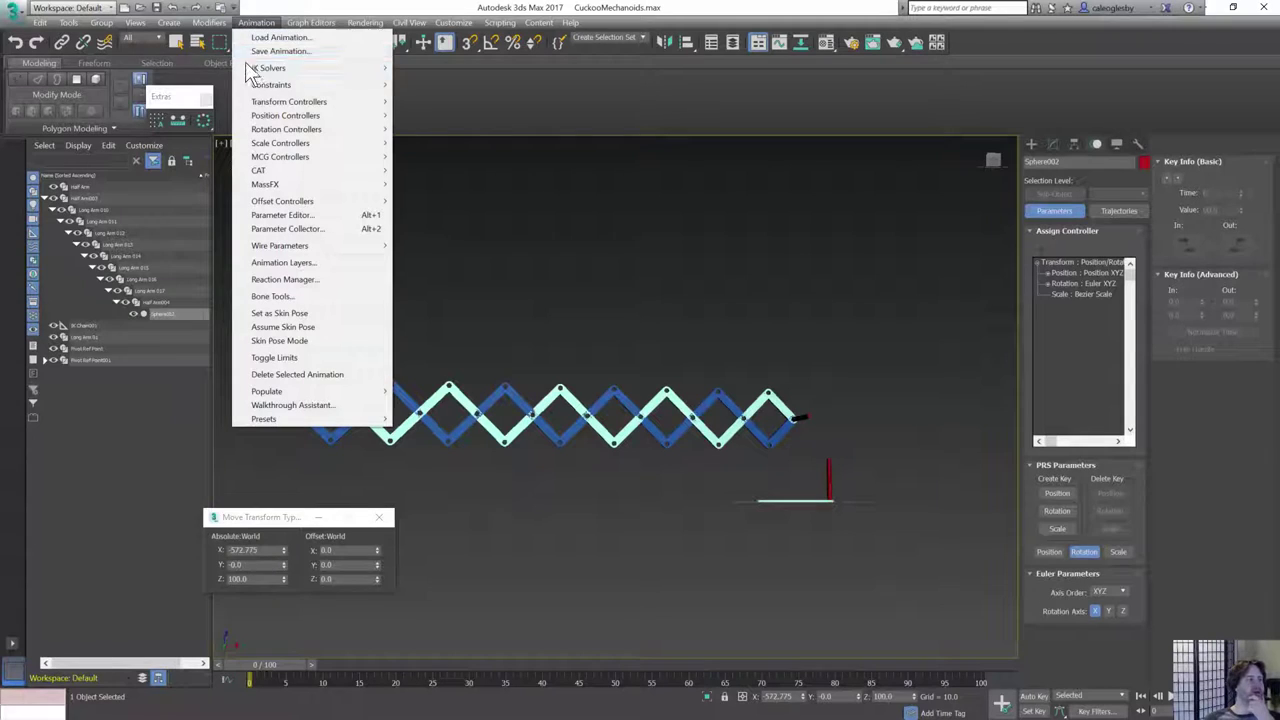
mouse_move(268, 67)
click(215, 70)
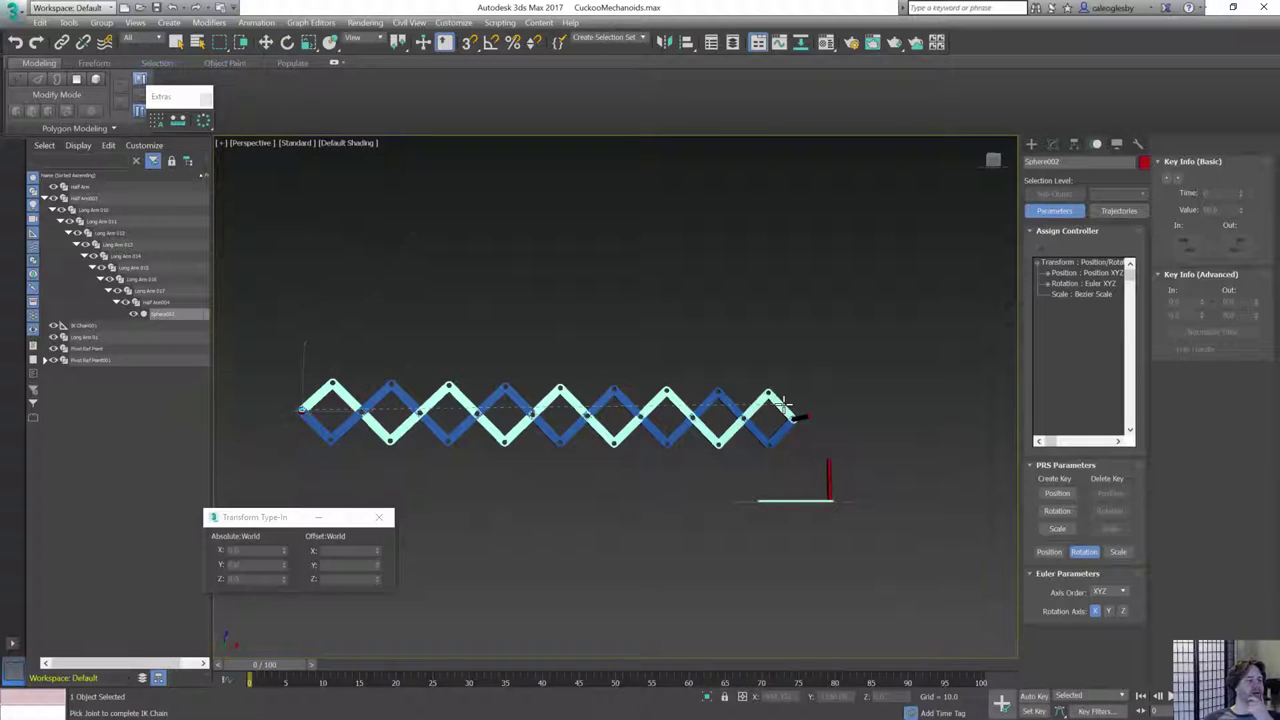
click(783, 408)
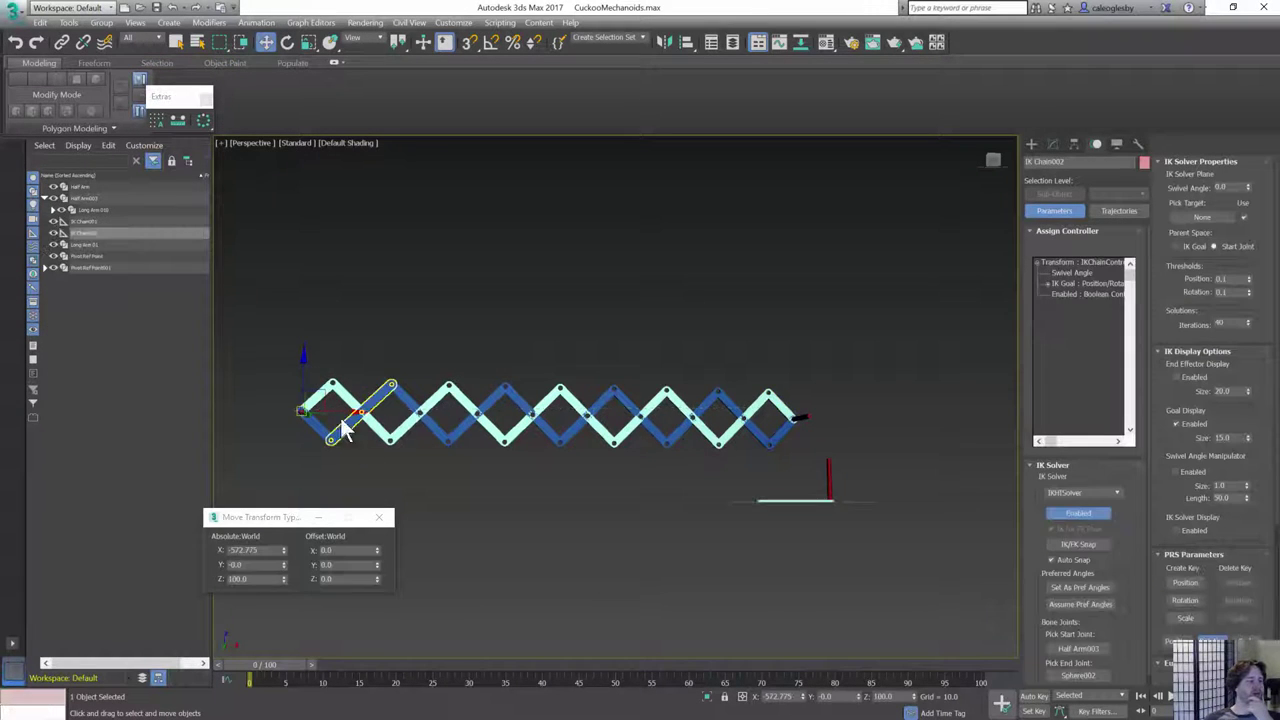
- Select both IK chain goals together at the arm's free end
middle_drag(303, 406, 543, 409)
scroll(545, 408, up, 5)
click(492, 455)
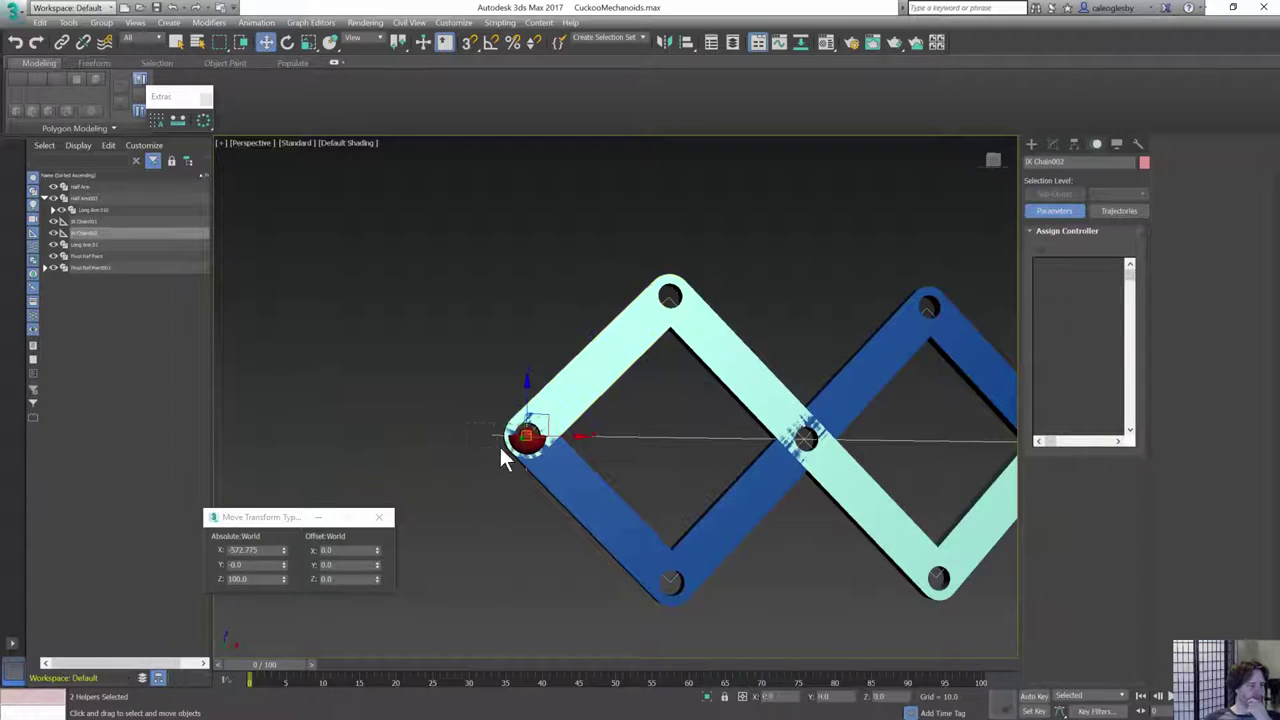
scroll(420, 447, down, 6)
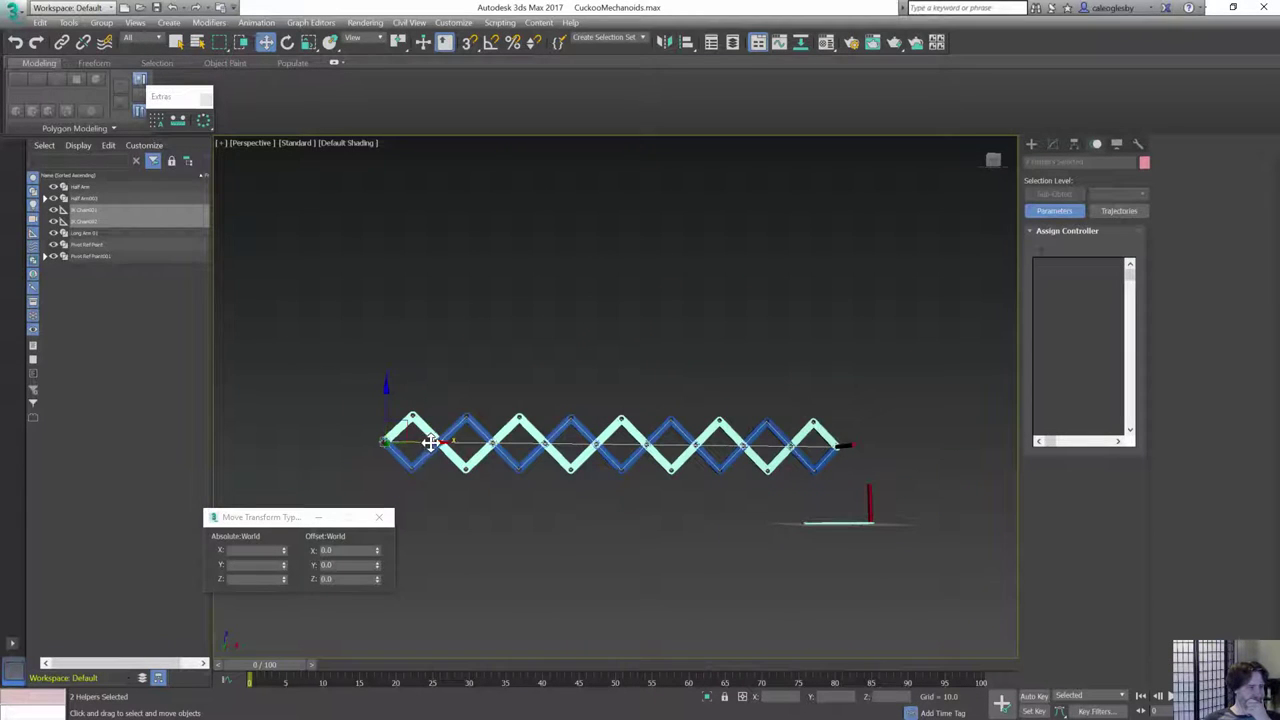
- Try compressing the scissor linkage by moving both IK chain goals along X, and undo the move
drag(430, 442, 524, 442)
key(ctrl+z)
scroll(679, 460, up, 5)
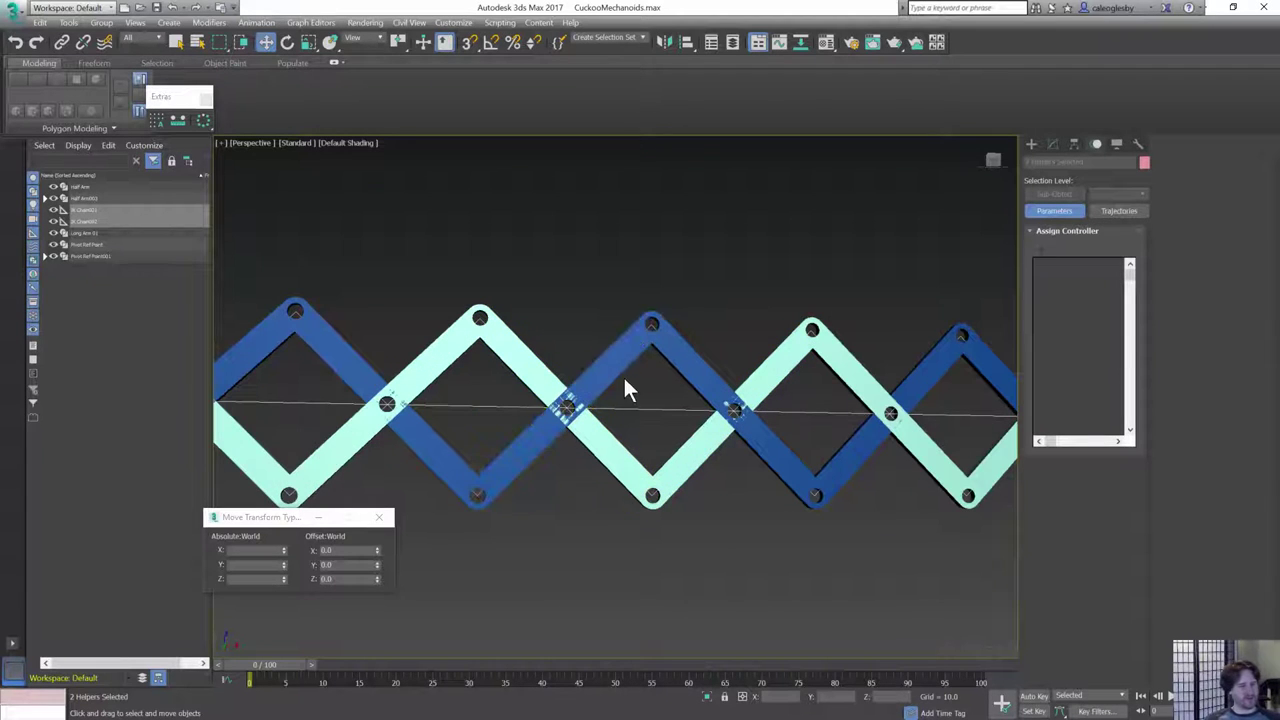
alt+middle_drag(625, 378, 837, 410)
scroll(837, 410, down, 5)
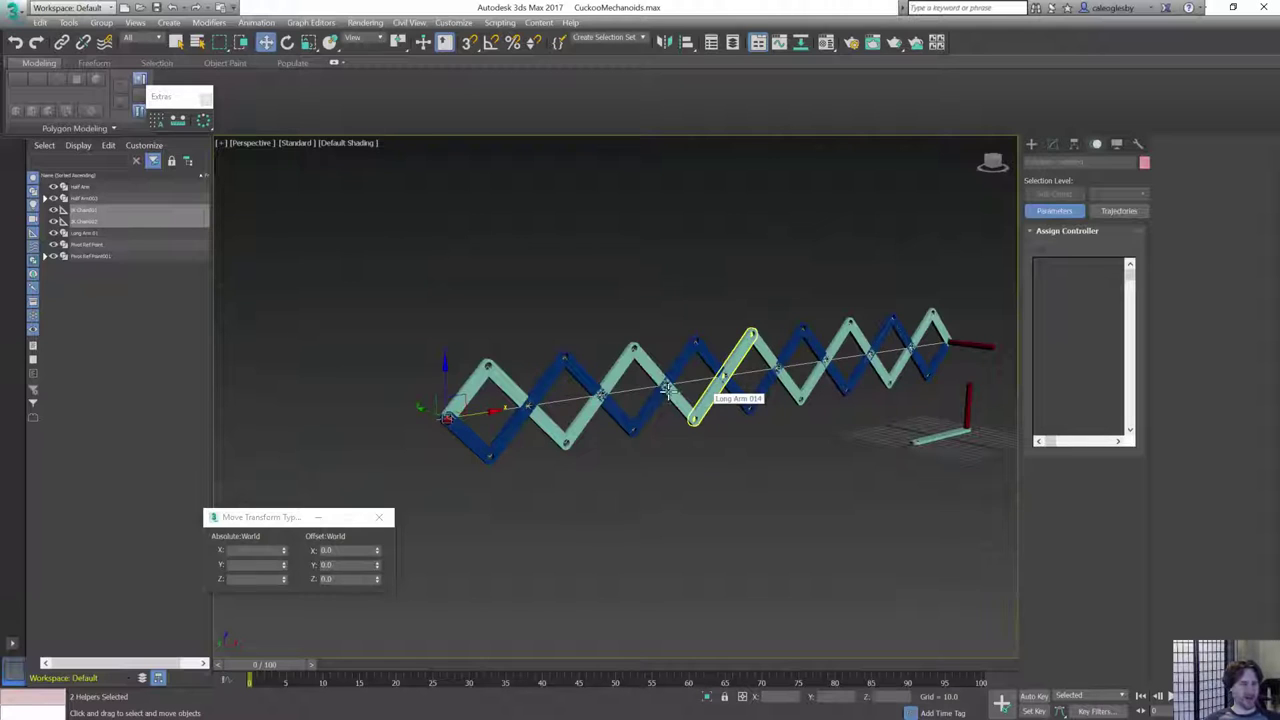
alt+middle_drag(517, 383, 541, 395)
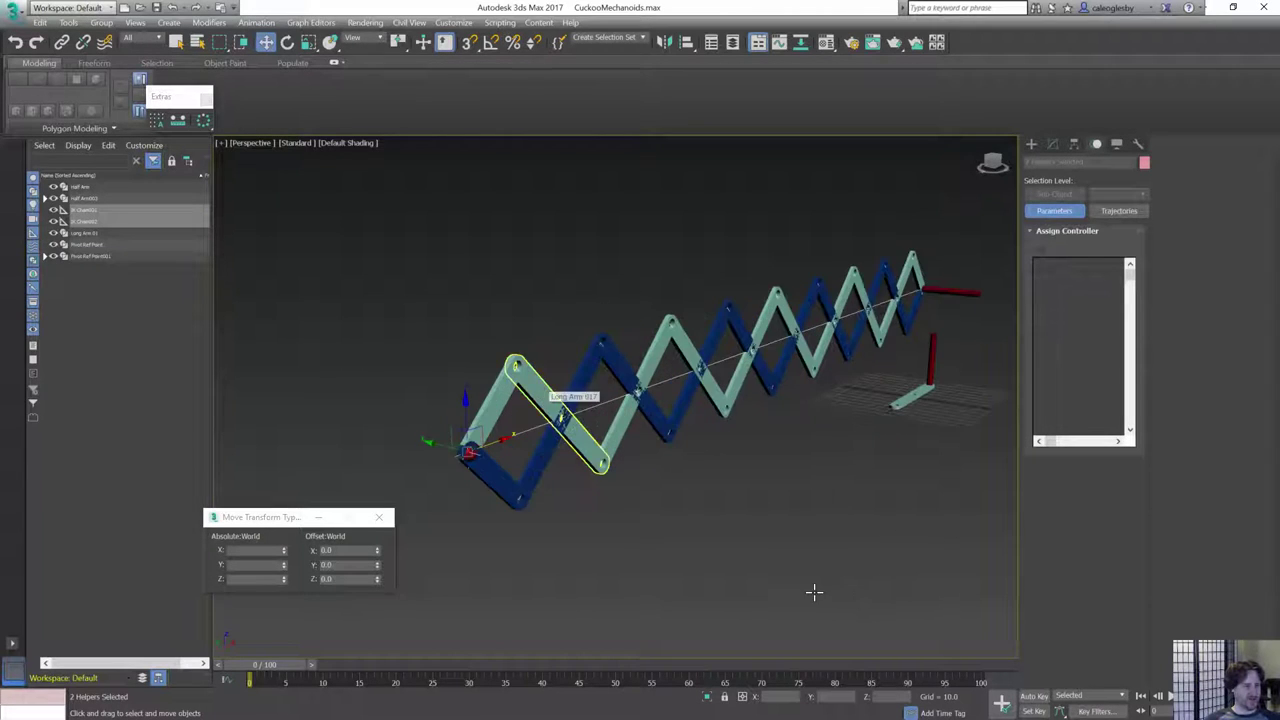
- Move the IK Chain001 goal slightly along Y, to about 3.01
click(555, 405)
click(468, 453)
alt+middle_drag(480, 456, 550, 460)
drag(438, 456, 430, 457)
middle_drag(532, 359, 843, 276)
scroll(563, 396, up, 4)
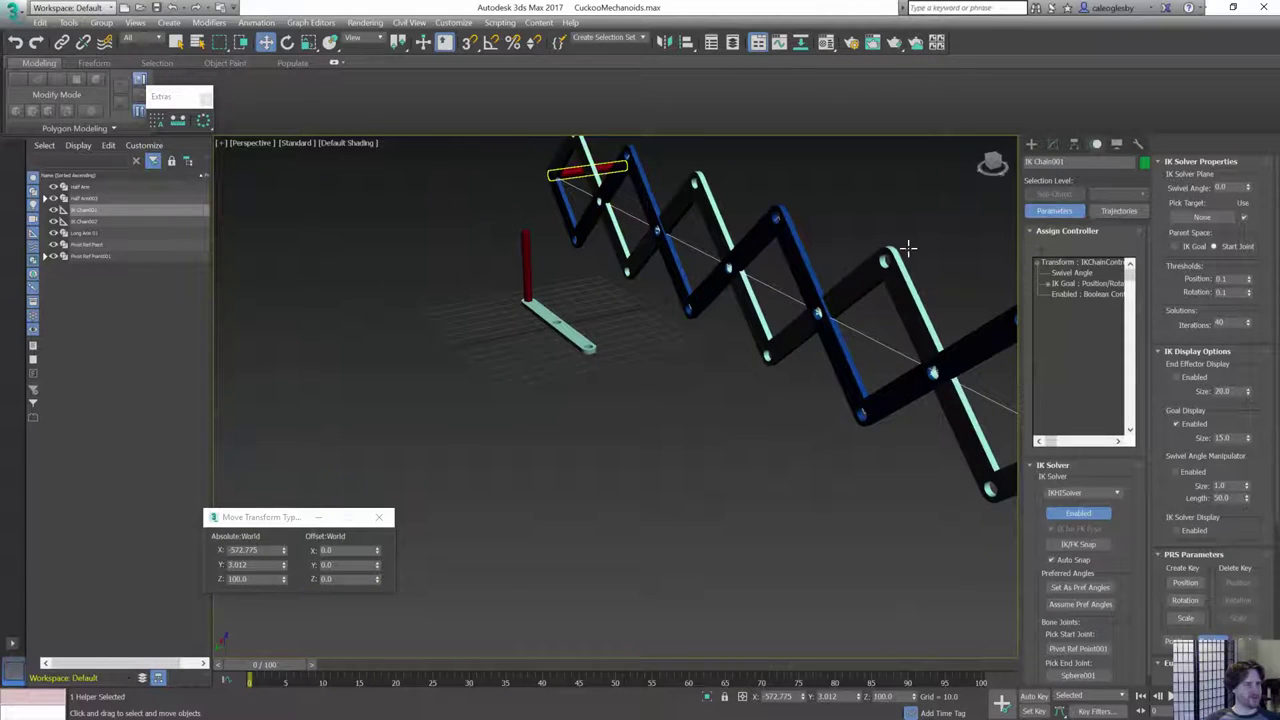
- Move Pivot Ref Point001, the red cylinder holding the linkage's fixed end, along Y to about 4.17
click(606, 168)
middle_drag(648, 208, 593, 302)
drag(468, 275, 461, 277)
middle_drag(569, 385, 532, 314)
scroll(532, 314, down, 3)
alt+middle_drag(792, 457, 515, 304)
middle_drag(515, 304, 800, 312)
alt+middle_drag(555, 423, 536, 416)
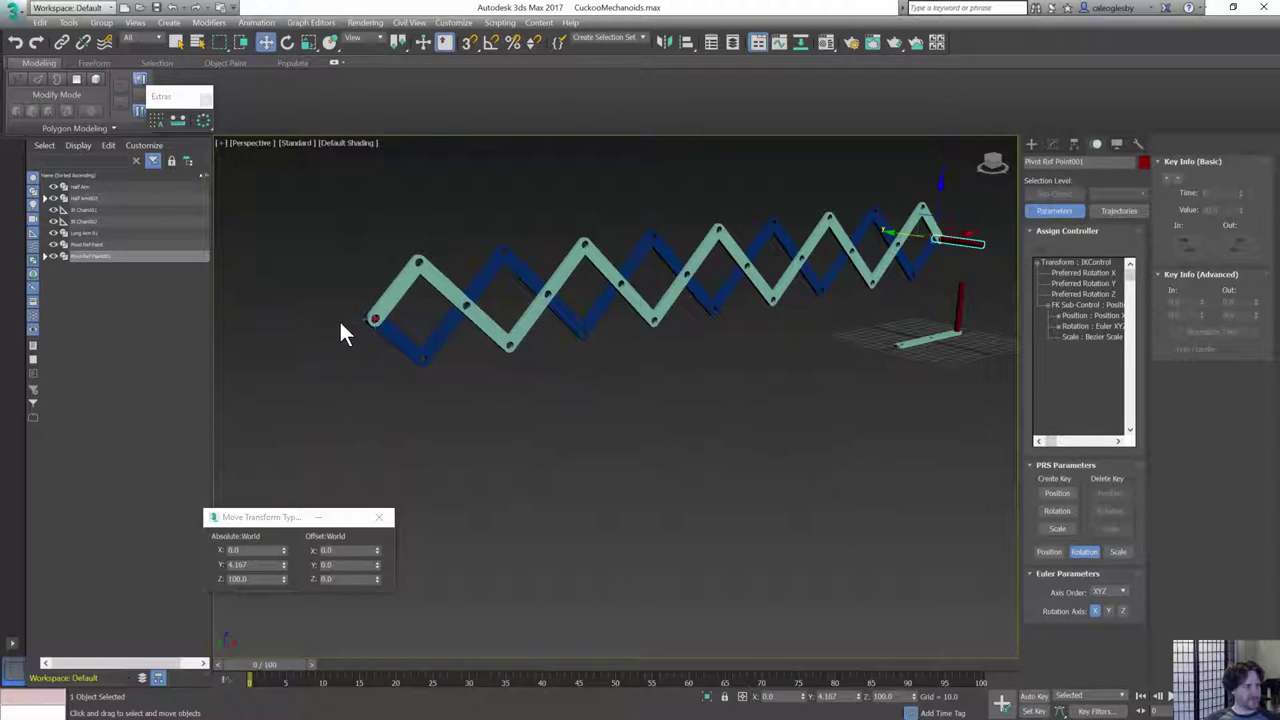
- Hide the geometry temporarily to select both IK chain goals at the free end of the linkage
key(shift+g)
drag(362, 307, 591, 500)
key(shift+g)
middle_drag(510, 343, 433, 352)
key(shift+g)
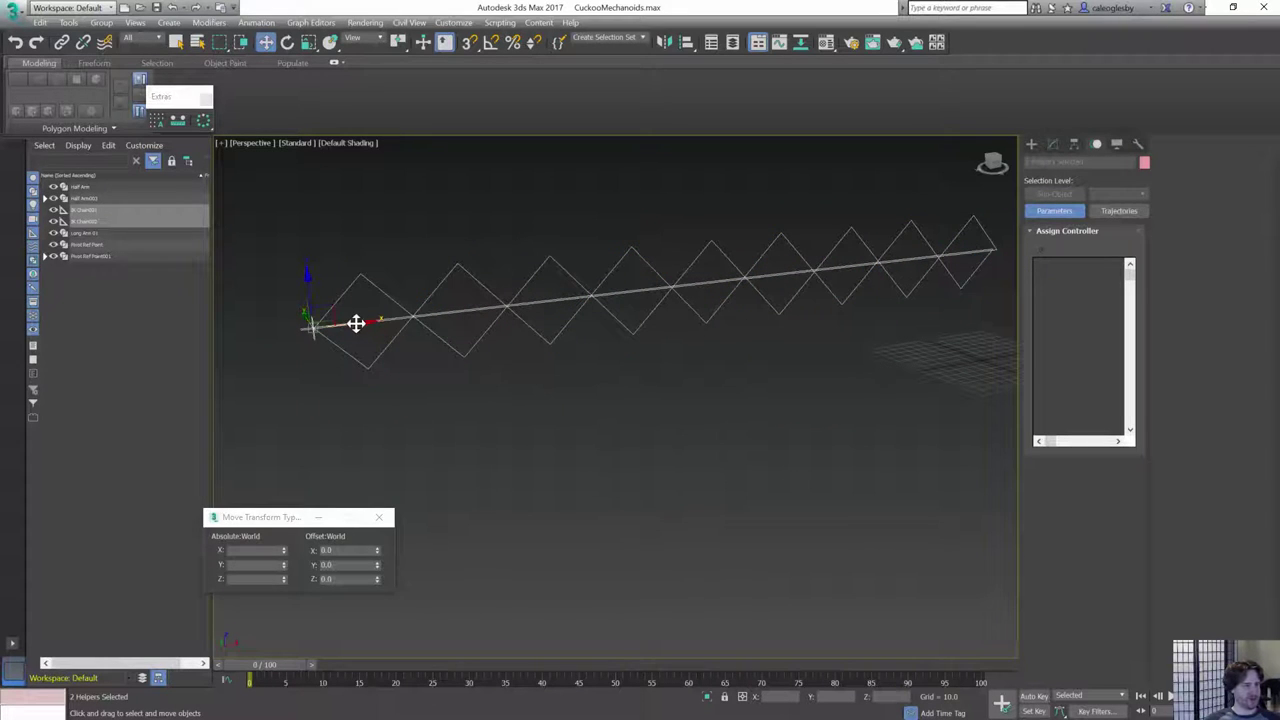
- Test how the scissor linkage opens and closes by sliding both IK goals back and forth along X
mouse_move(355, 323)
mouse_down()
mouse_move(843, 303)
mouse_move(673, 330)
mouse_move(371, 340)
mouse_move(926, 329)
mouse_move(220, 357)
mouse_move(340, 362)
mouse_up()
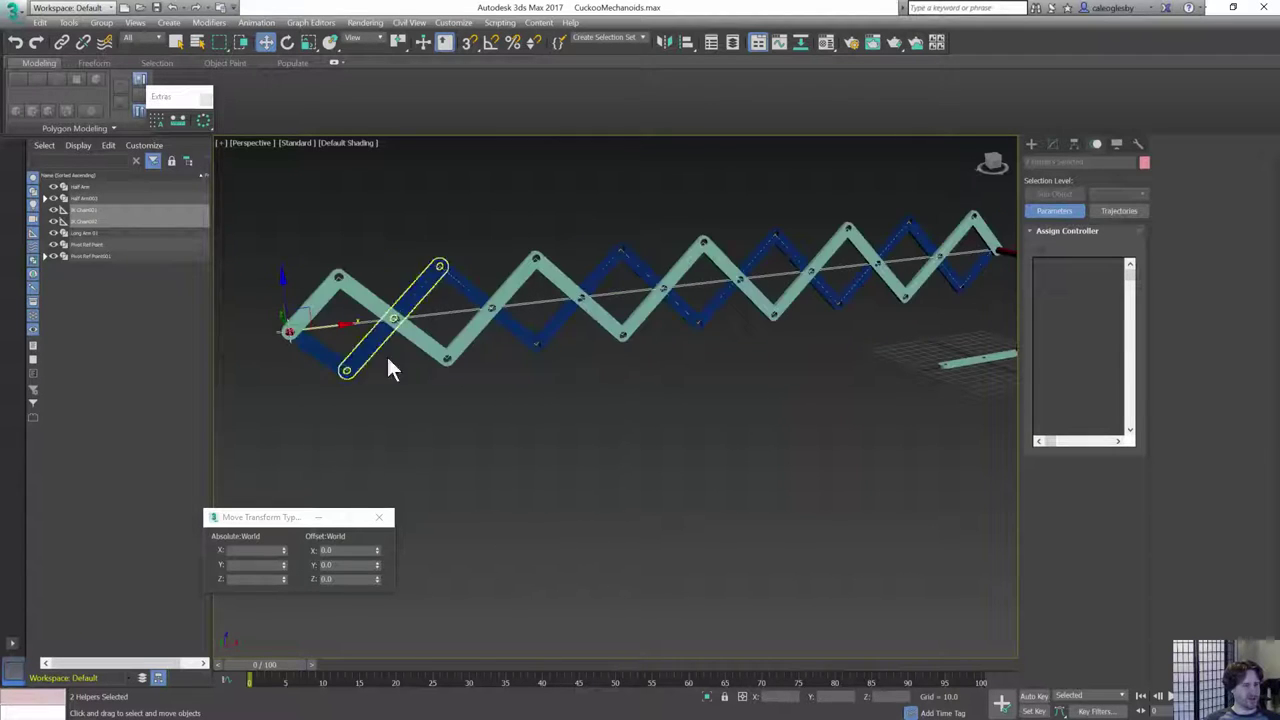
scroll(640, 378, down, 5)
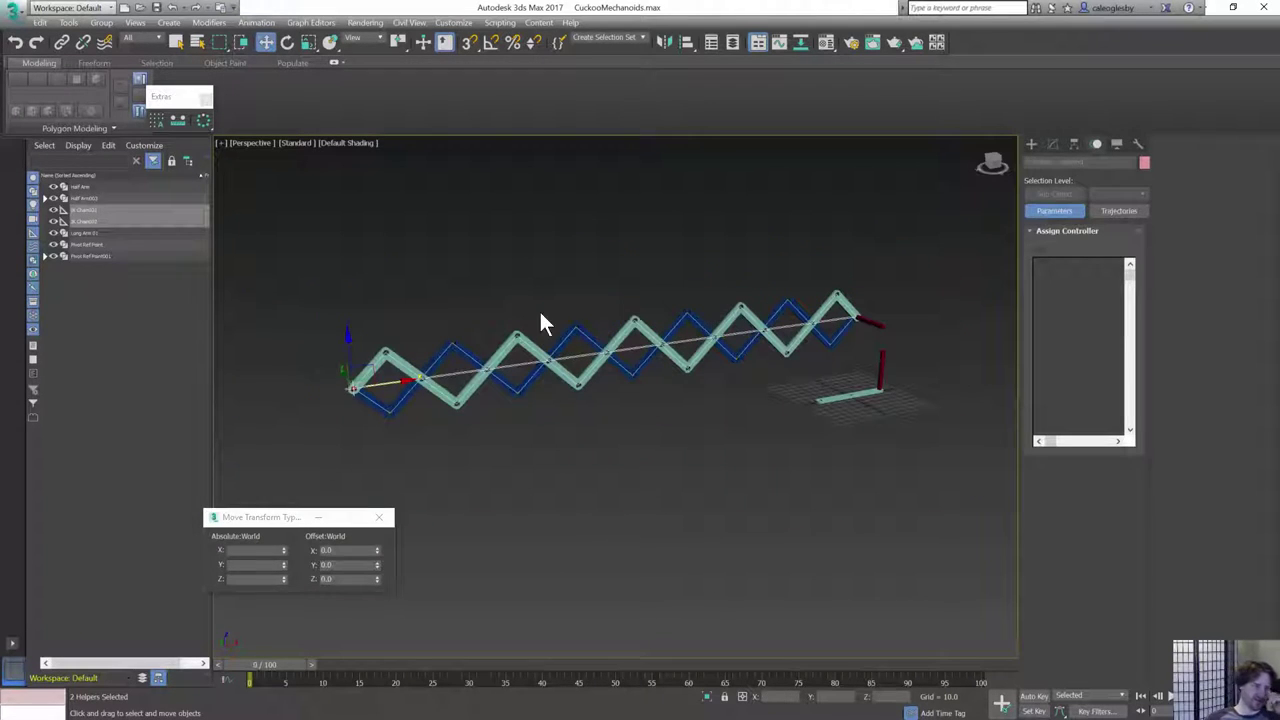
drag(557, 321, 541, 322)
key(F3)
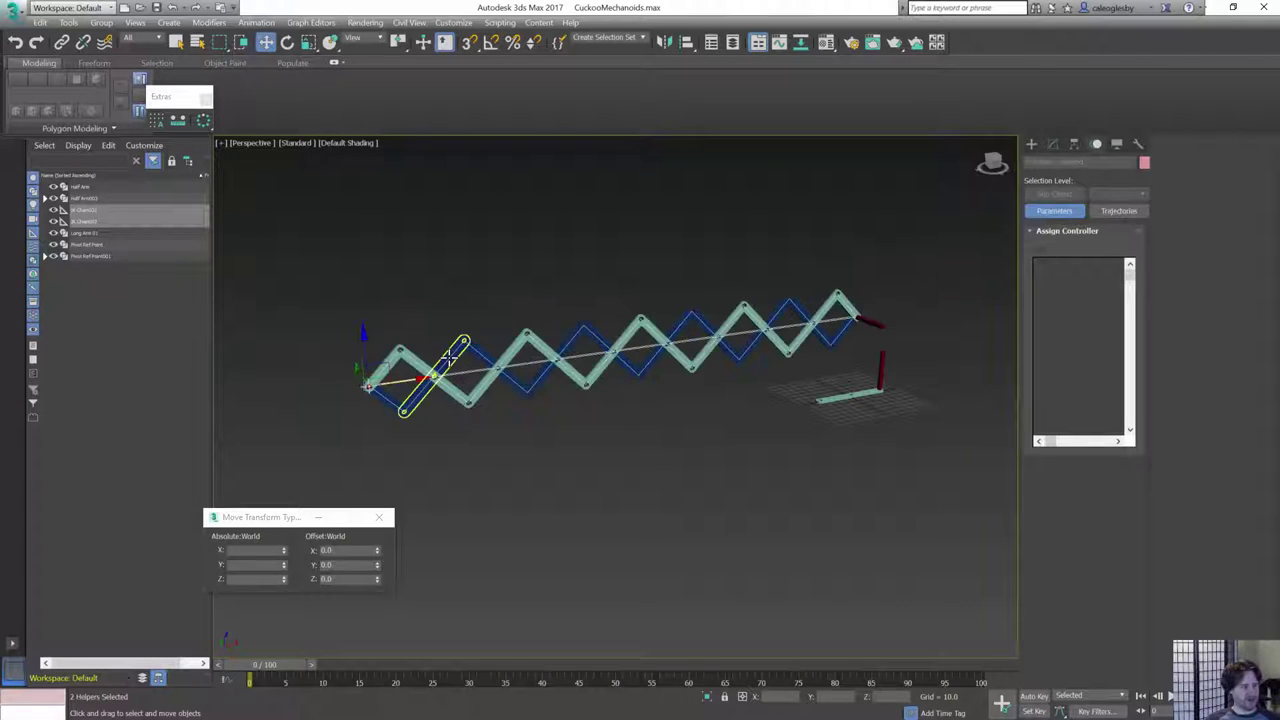
drag(405, 378, 1041, 566)
right_click(1041, 566)
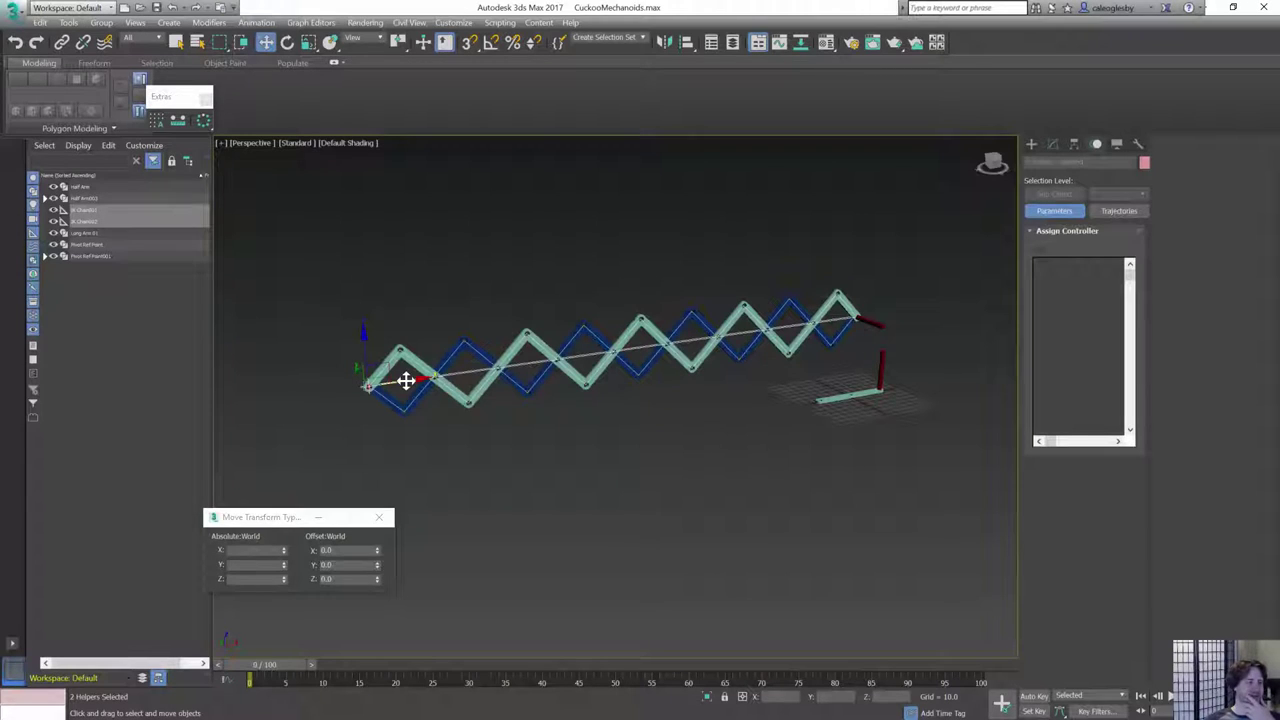
drag(405, 380, 368, 325)
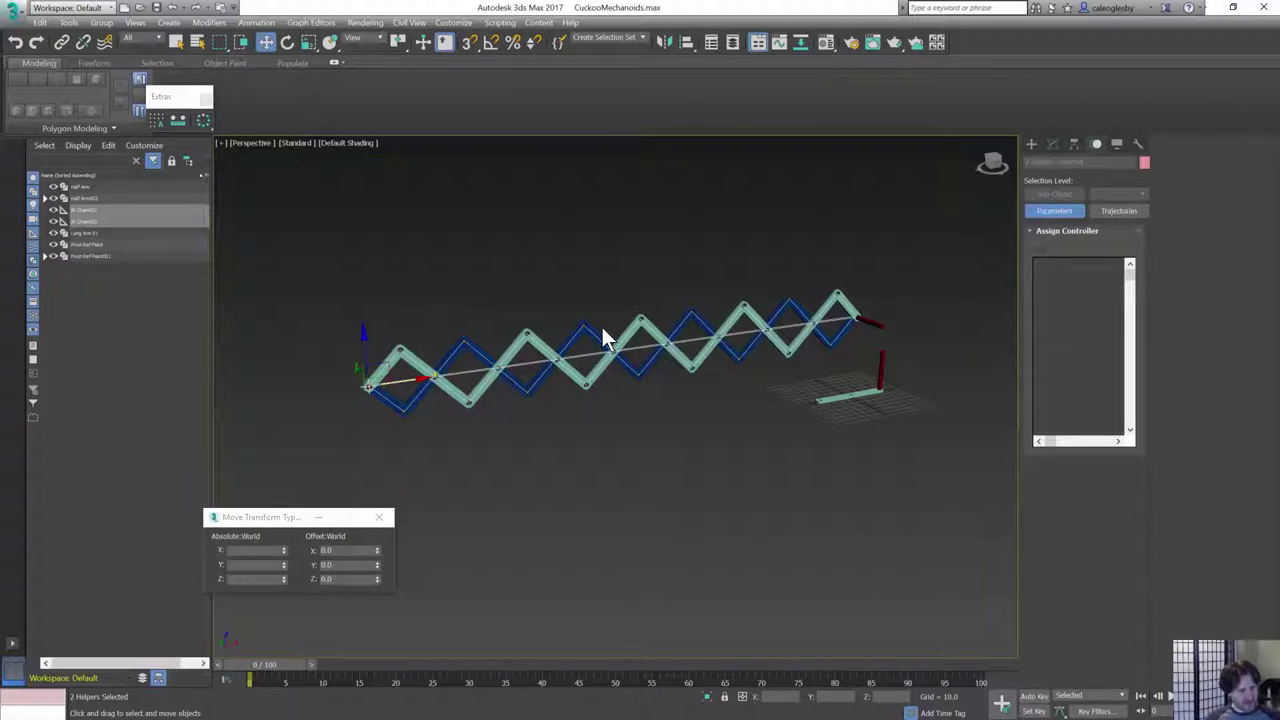
- Examine the hierarchy settings of IK Chain001 and the IK solver parameters of both chains
click(1074, 144)
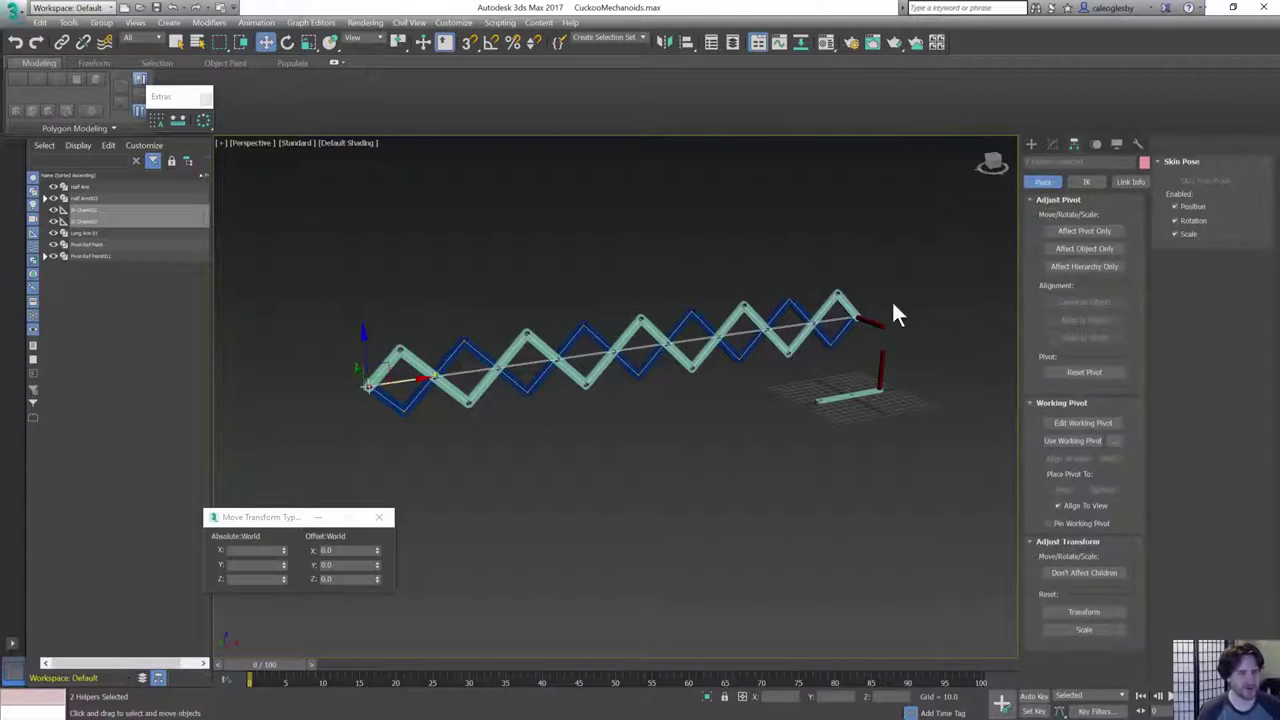
click(525, 477)
scroll(419, 388, up, 5)
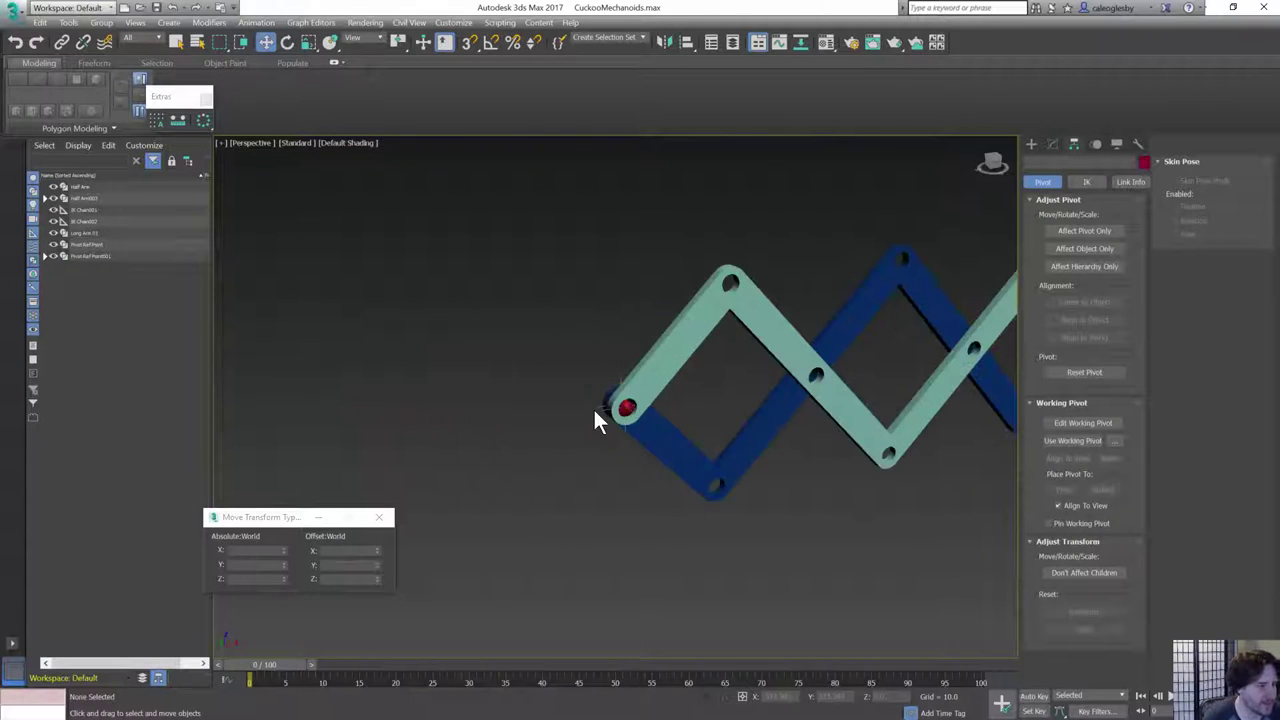
click(625, 405)
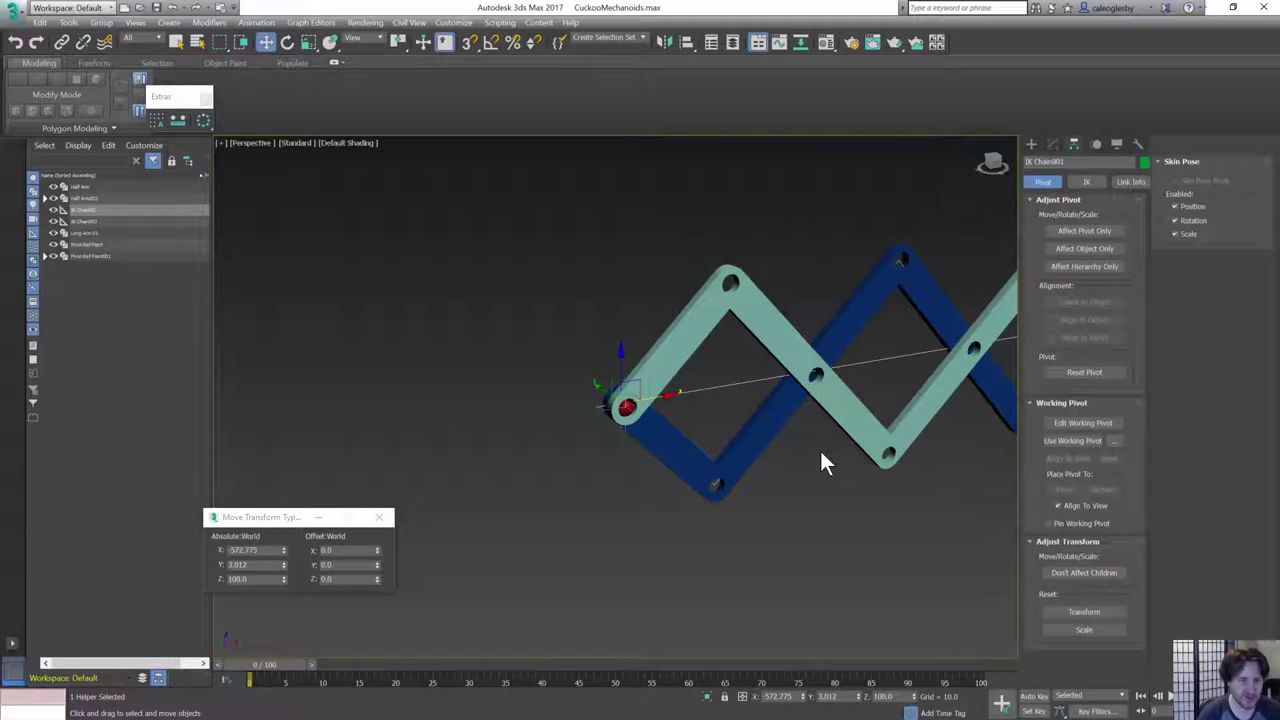
click(1088, 183)
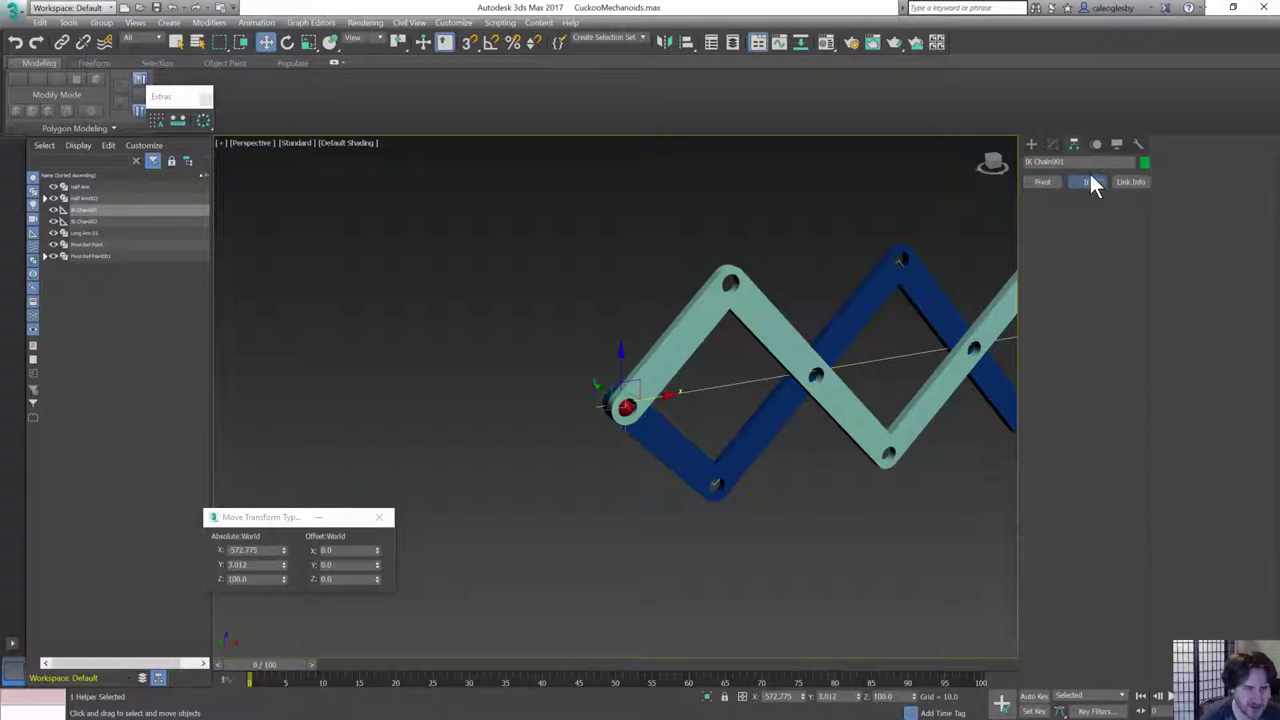
click(1090, 144)
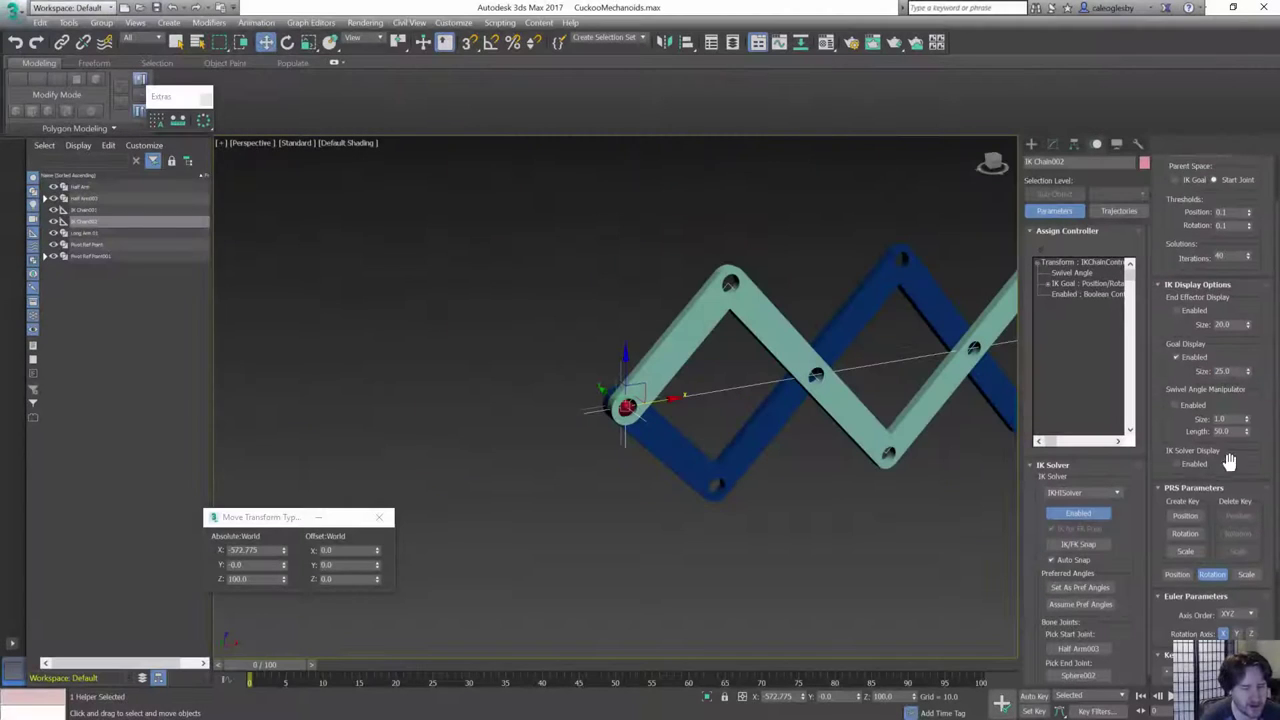
scroll(1222, 538, down, 4)
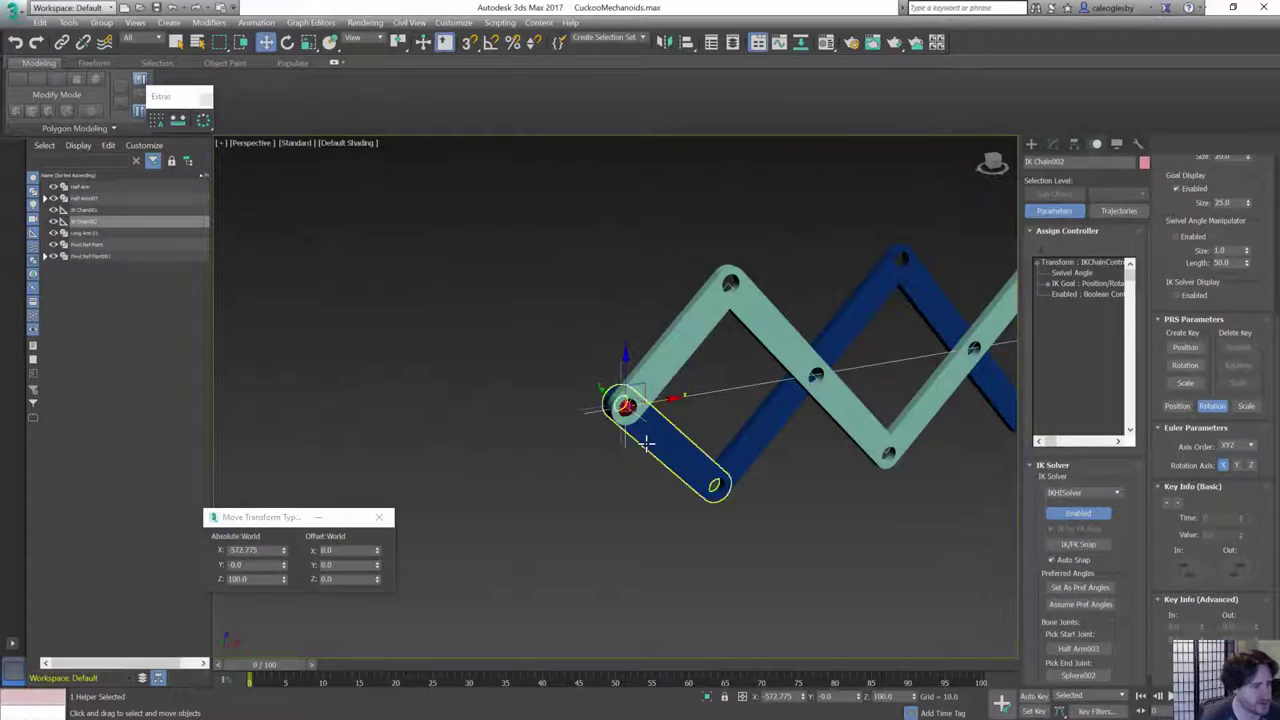
- With Auto Key on, animate both IK chain goals along X toward the fixed pivot at frame 41, compressing the linkage
alt+middle_drag(646, 443, 579, 393)
key(n)
ctrl+click(84, 210)
right_click(264, 664)
drag(264, 664, 568, 664)
scroll(798, 410, down, 6)
middle_drag(798, 410, 580, 478)
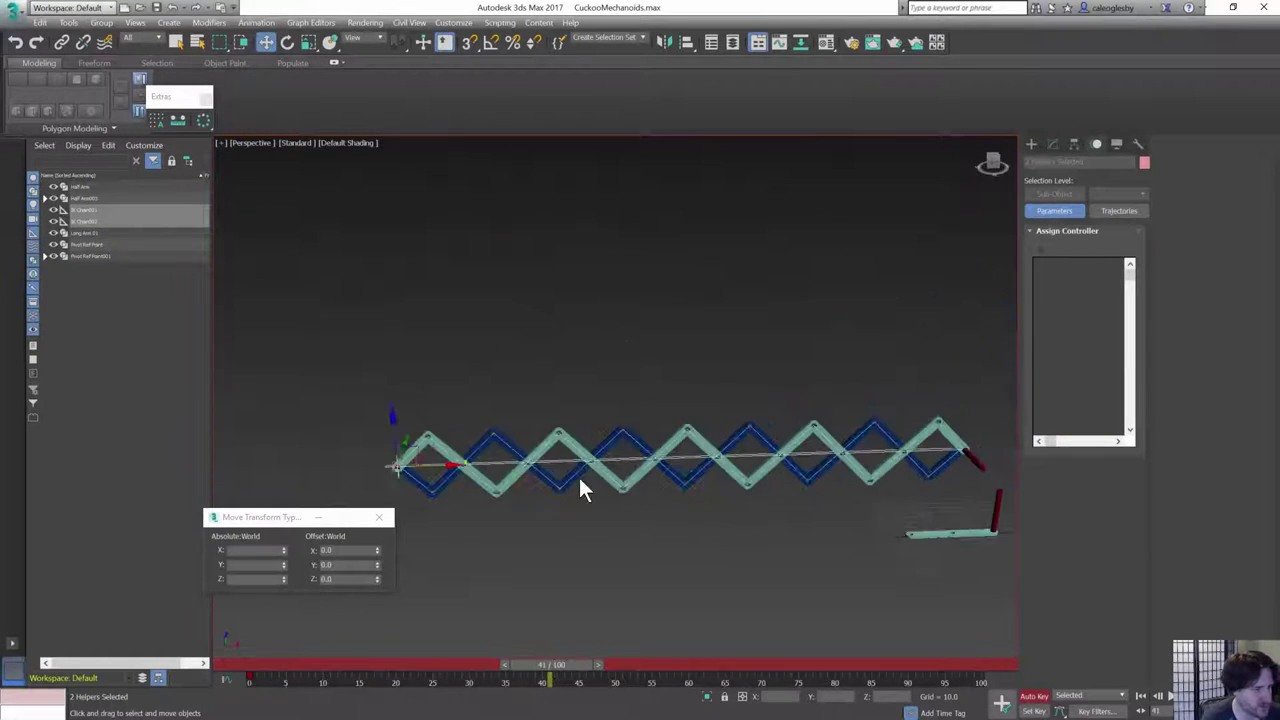
drag(430, 465, 886, 460)
middle_drag(886, 460, 748, 446)
scroll(749, 440, up, 5)
click(425, 385)
alt+middle_drag(425, 385, 414, 355)
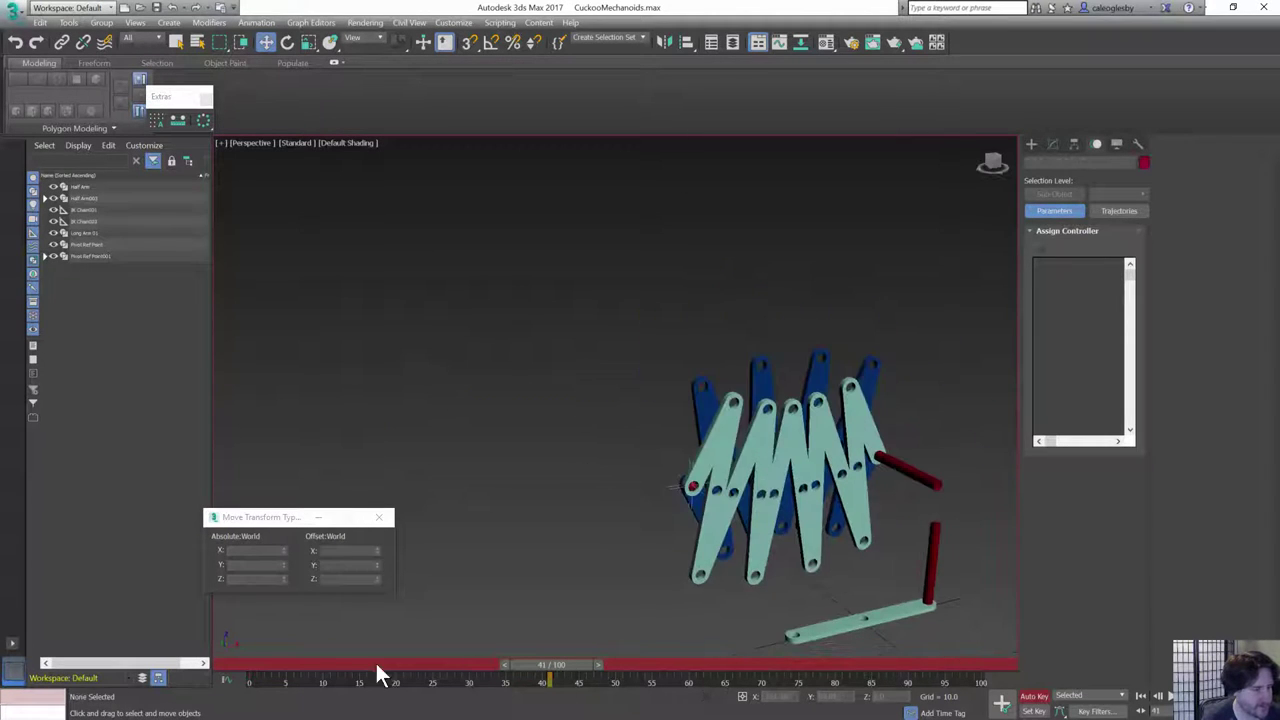
- Scrub through the compression with IK Chain002 selected, turn off Auto Key and return to frame 0
drag(377, 665, 530, 665)
click(661, 489)
drag(1114, 535, 1141, 441)
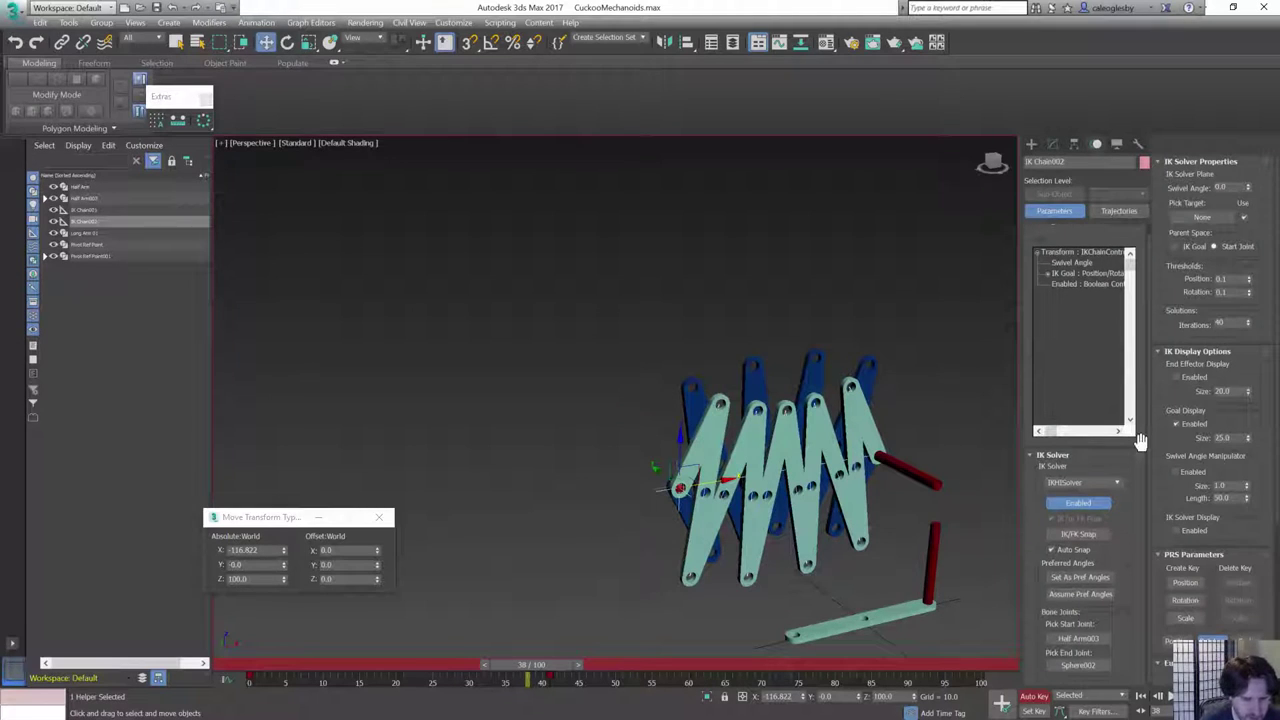
scroll(1240, 455, down, 5)
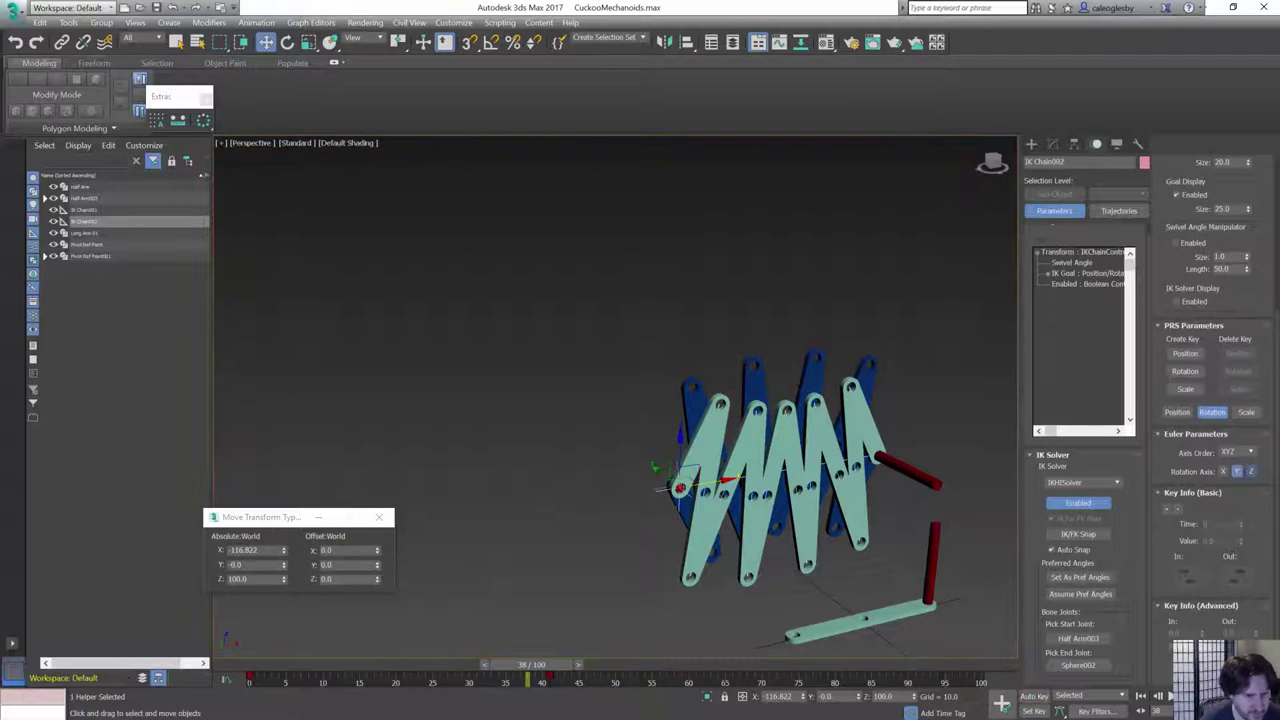
drag(503, 661, 250, 664)
key(w)
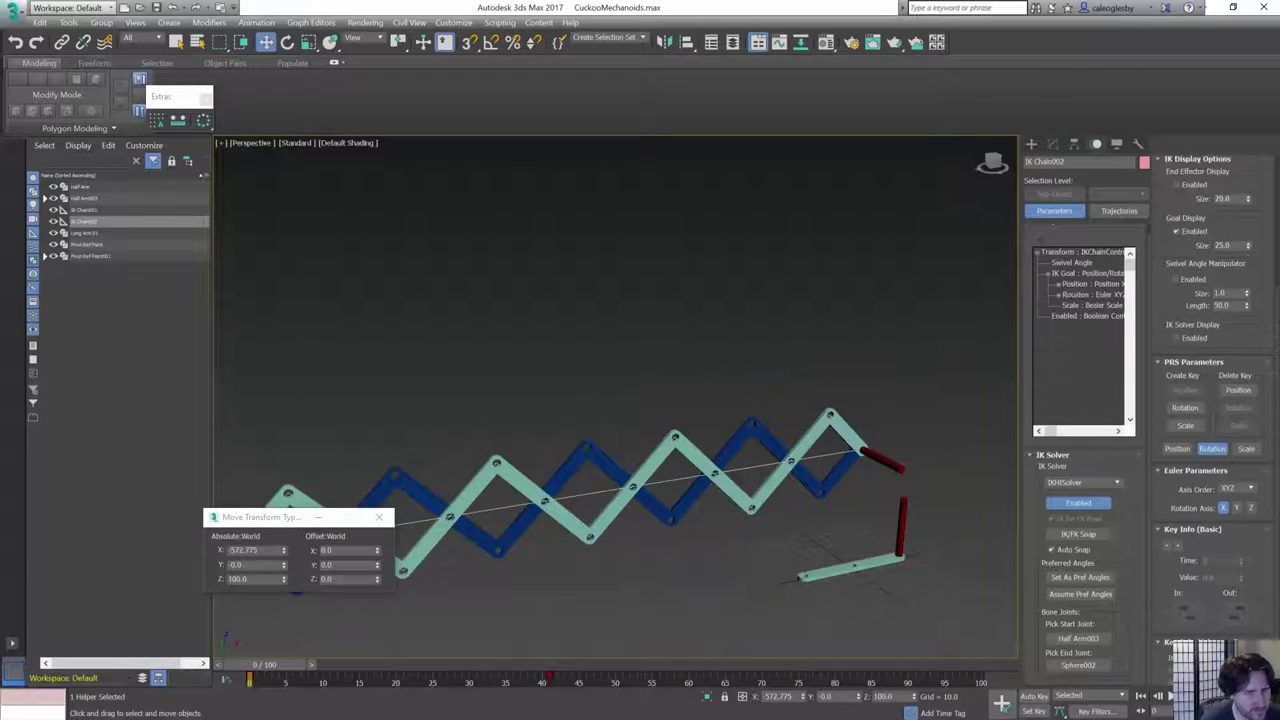
- Set IK Chain002's swivel angle to 180 and scrub the timeline to compare the two arm chains
scroll(1168, 200, up, 4)
drag(1248, 186, 1260, 106)
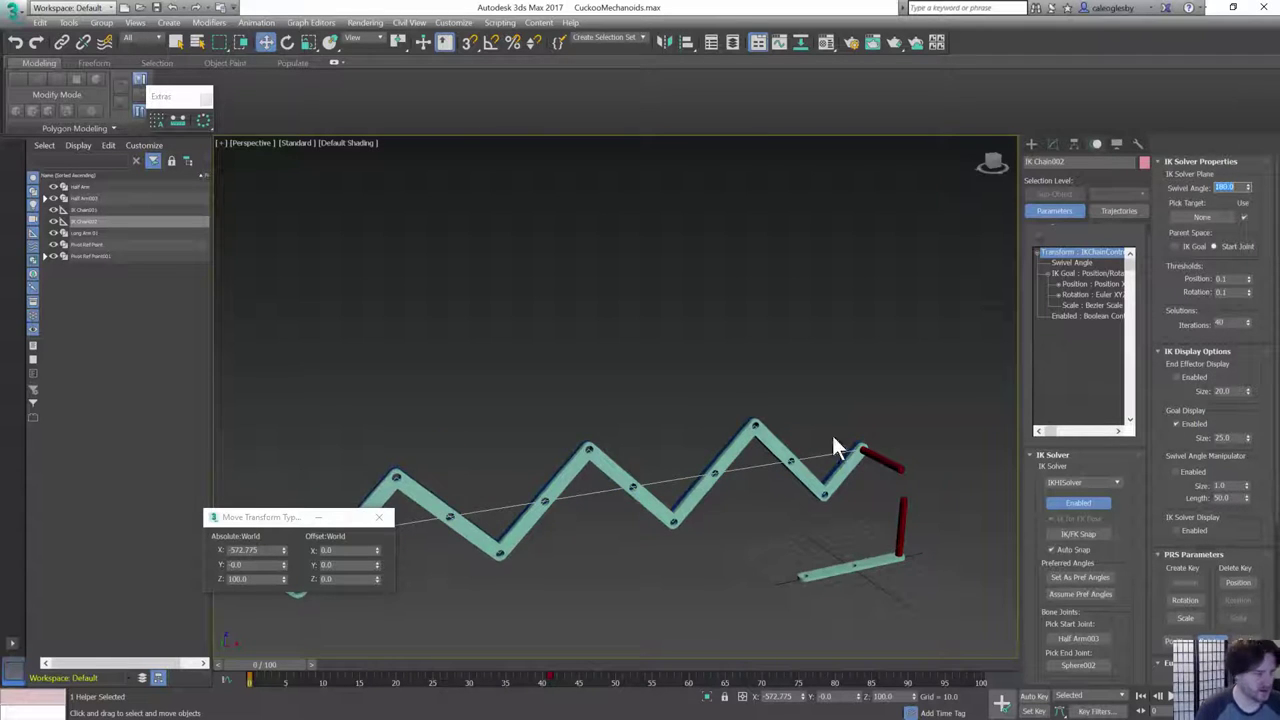
drag(265, 664, 190, 658)
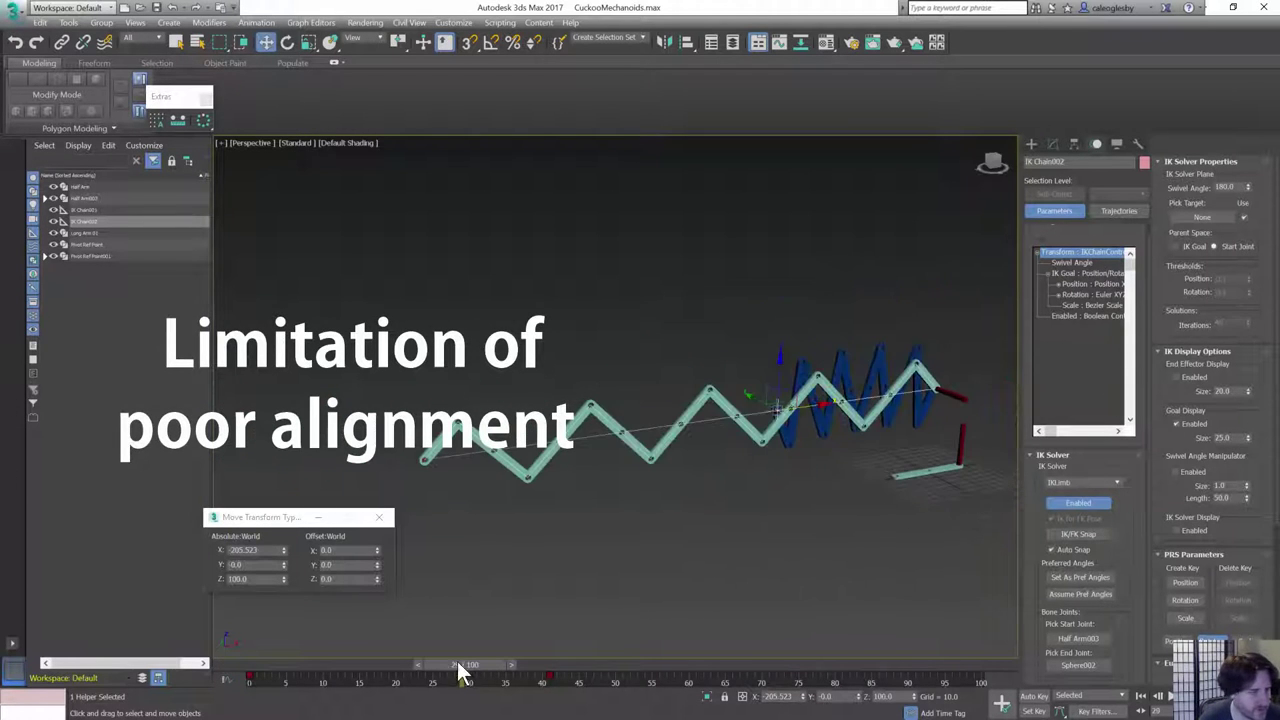
drag(463, 665, 178, 668)
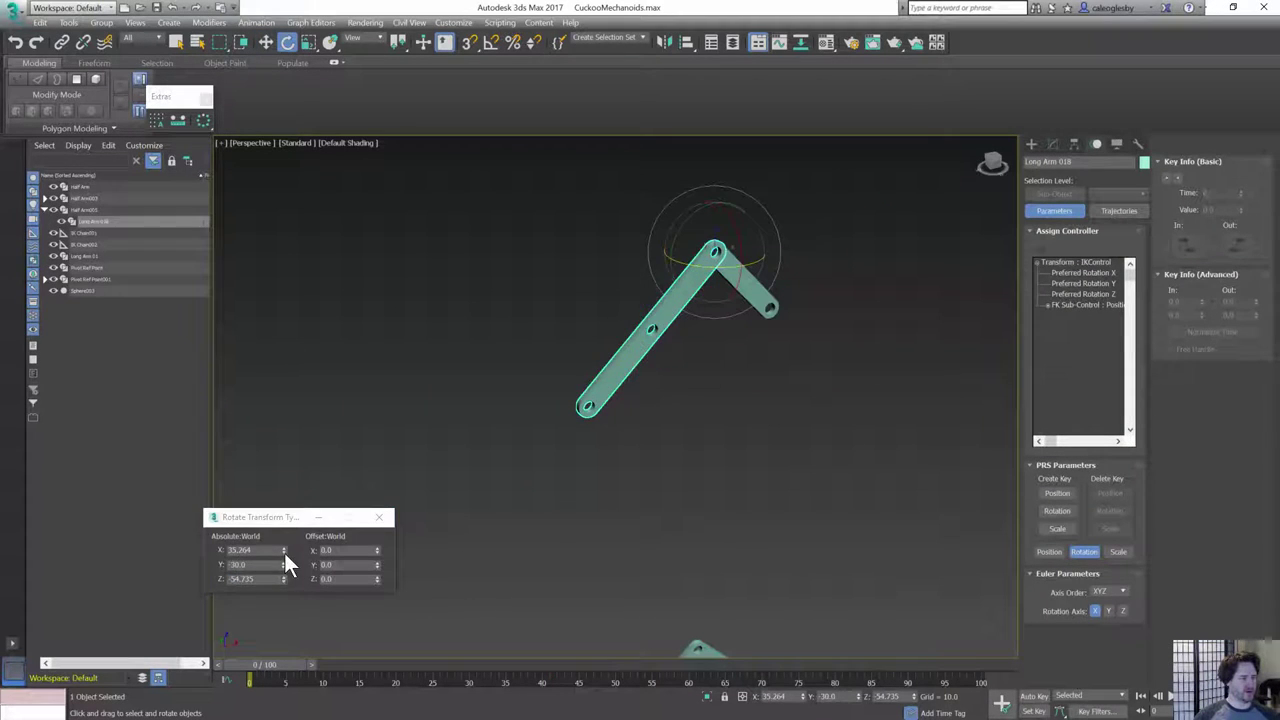
- Unlink Long Arm 018 from Half Arm005, reset the rotation of both arms and delete Sphere003
mouse_move(285, 553)
mouse_down()
mouse_move(285, 572)
mouse_move(281, 559)
mouse_up()
click(84, 44)
click(766, 288)
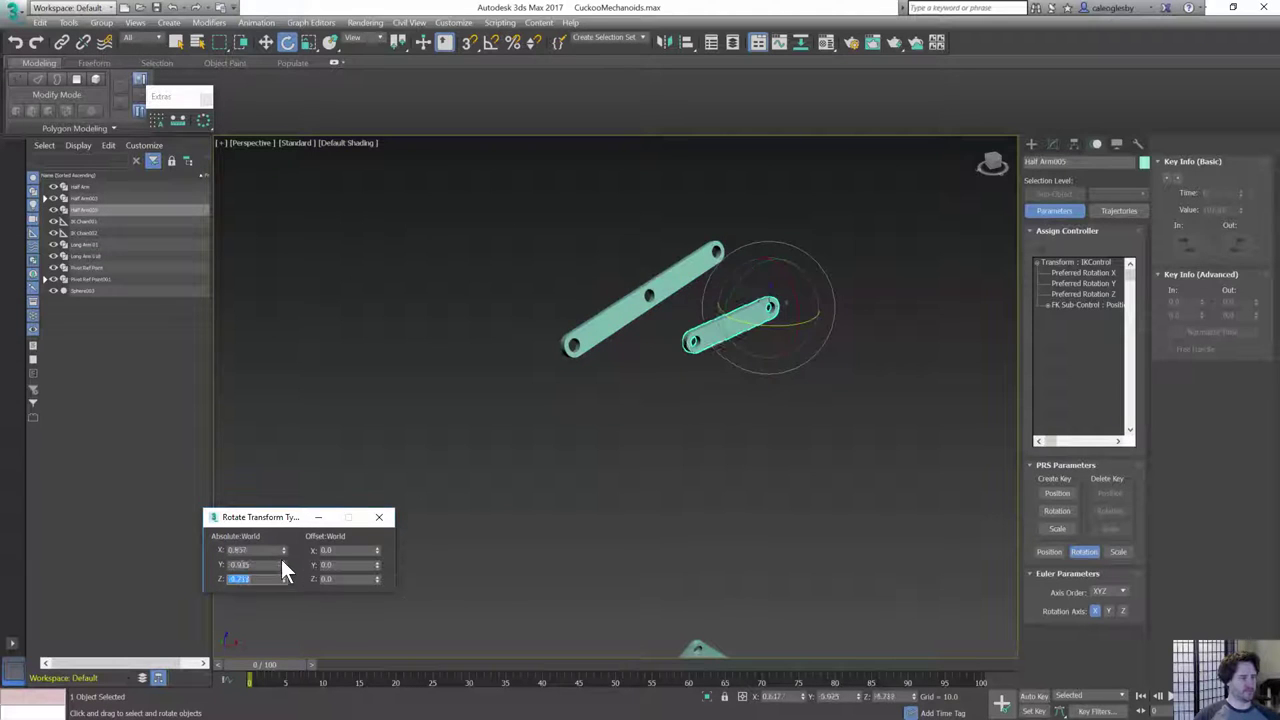
alt+middle_drag(585, 440, 849, 372)
click(82, 291)
key(Delete)
- Break the links of both loose arms and reset Long Arm 018's rotation toward zero
drag(690, 425, 870, 290)
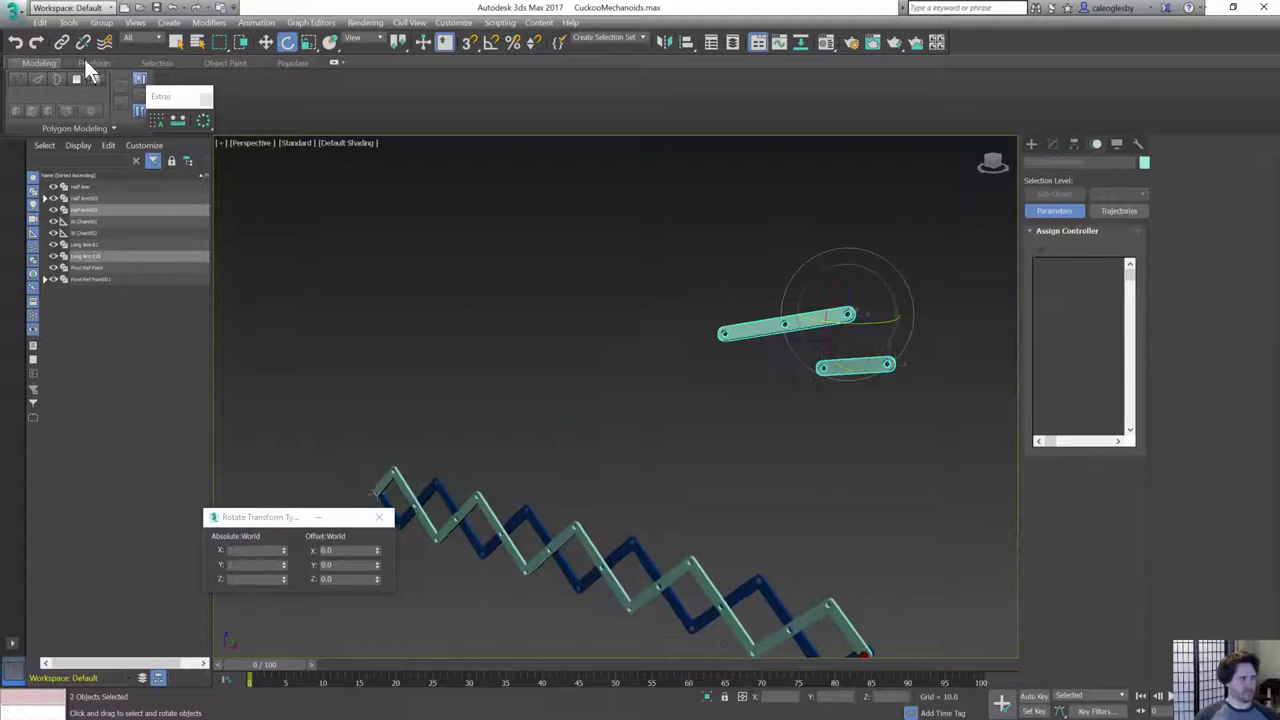
click(84, 44)
click(640, 285)
click(779, 329)
right_click(286, 567)
right_click(286, 567)
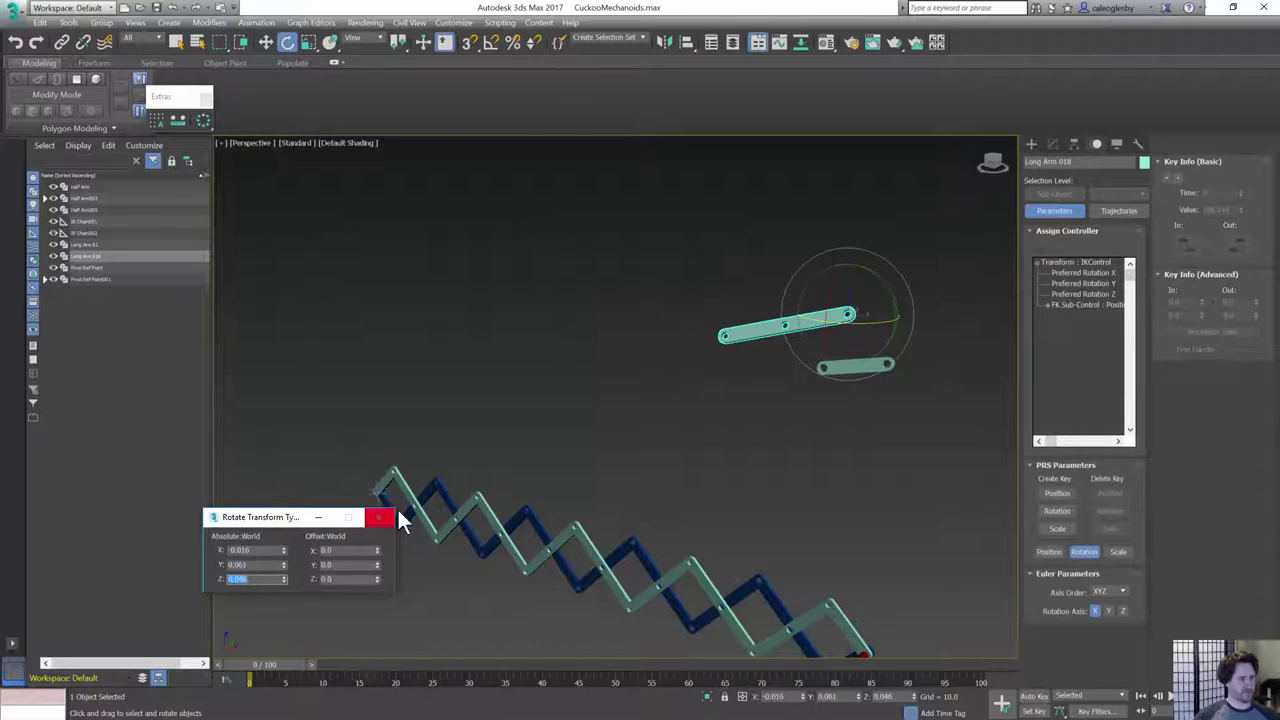
- Replace the two loose arms with copies of the original half arm and long arm, cloned upward to about Z 376
drag(940, 265, 810, 395)
key(Delete)
alt+middle_drag(881, 397, 1054, 543)
drag(791, 434, 870, 490)
middle_drag(874, 491, 650, 495)
scroll(731, 495, up, 5)
scroll(714, 496, down, 5)
key(w)
shift+drag(718, 493, 726, 191)
click(645, 432)
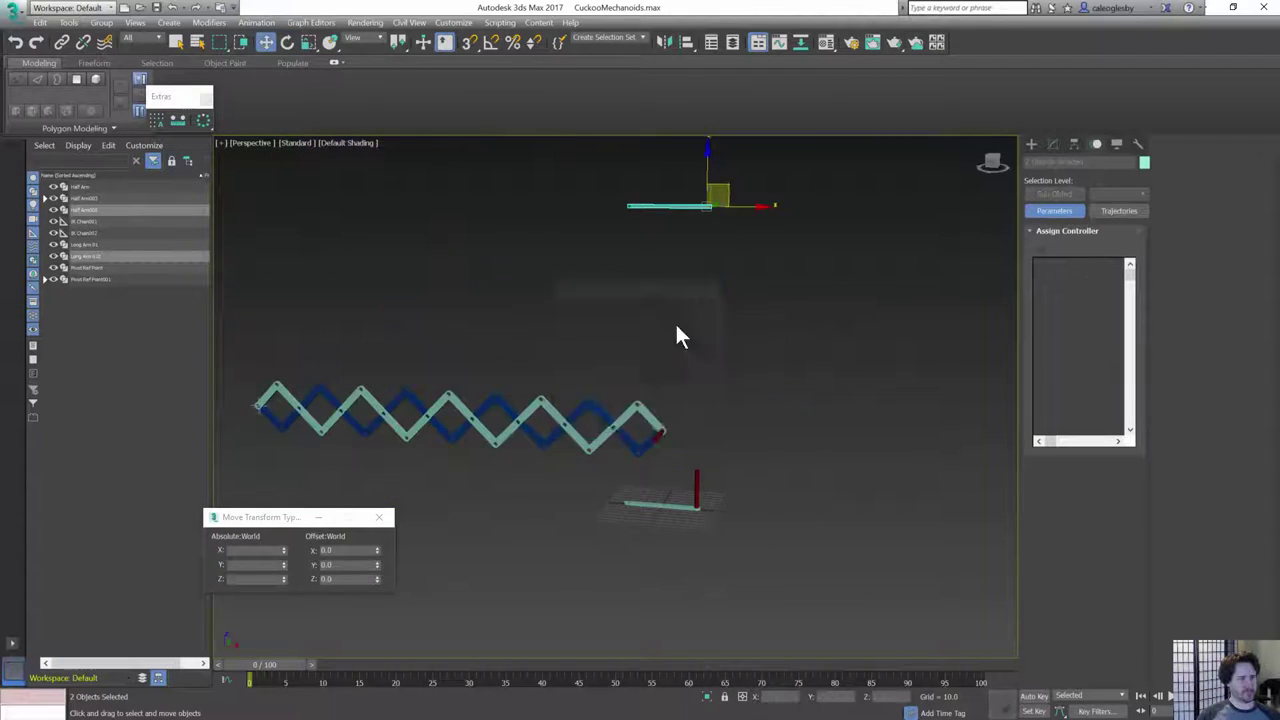
- Turn on angle snap and isolate the two cloned arms, undoing the trial rotation
scroll(696, 165, up, 5)
key(e)
drag(743, 302, 1106, 531)
key(ctrl+z)
key(a)
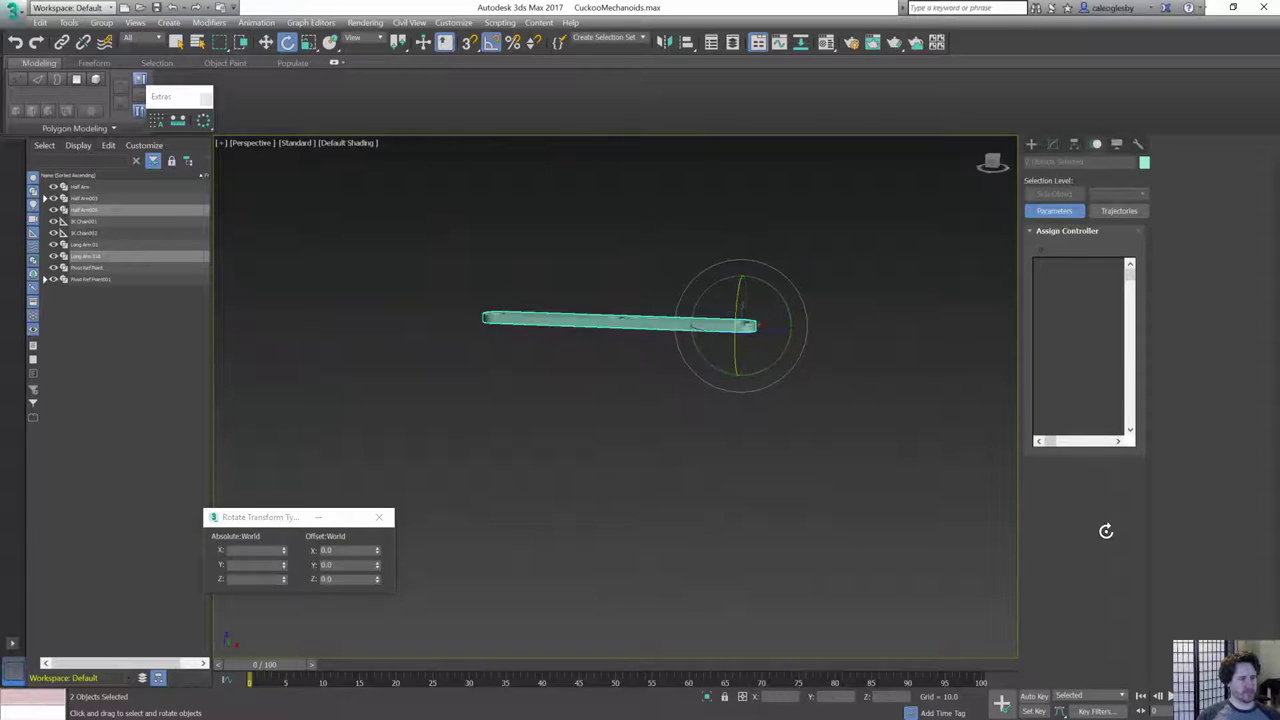
alt+middle_drag(668, 190, 676, 300)
key(alt+q)
- Rotate Long Arm 018 to 70 degrees and Half Arm005 to -80 degrees about Z
alt+middle_drag(727, 336, 640, 372)
click(665, 395)
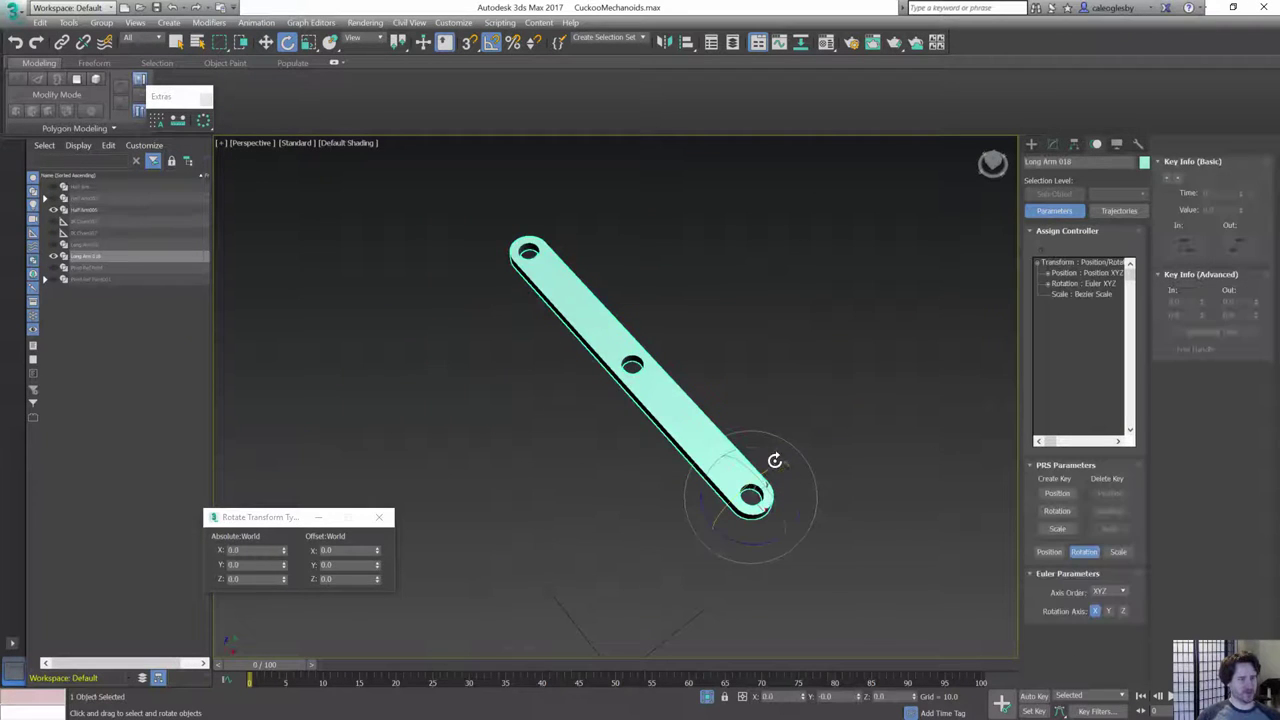
drag(775, 462, 700, 434)
click(704, 414)
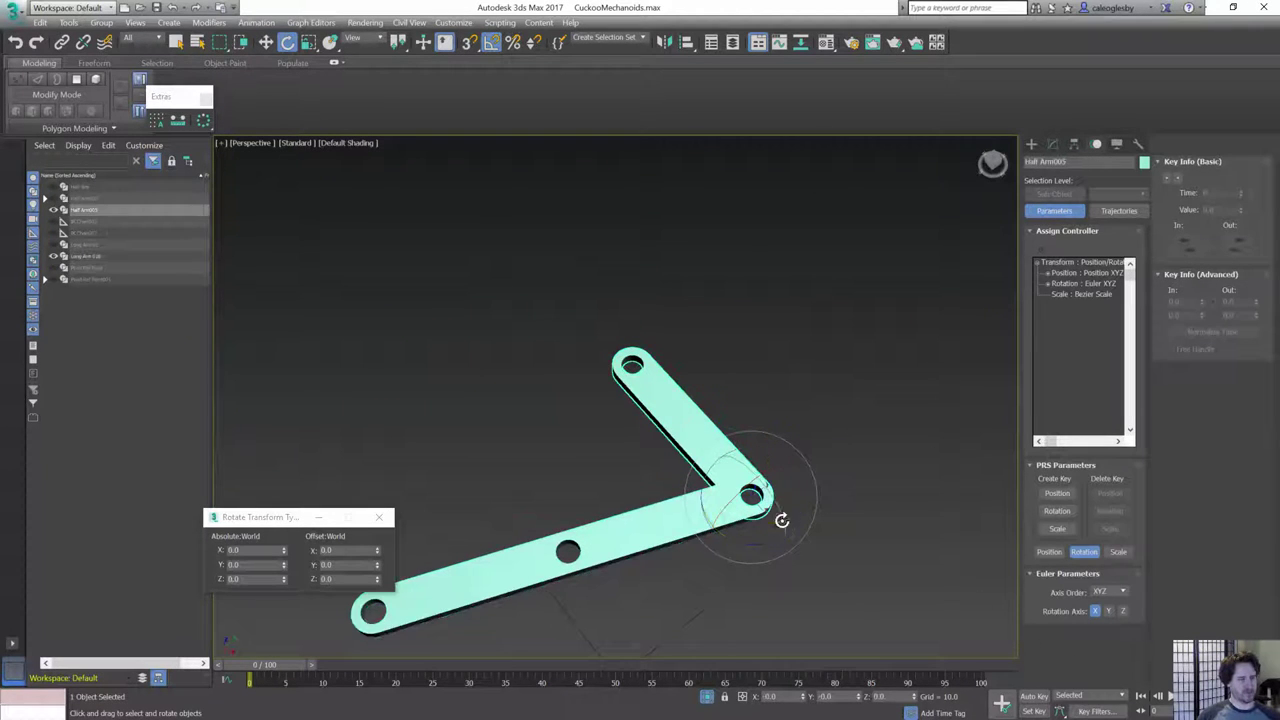
drag(781, 520, 711, 540)
- Move Long Arm 018 in the XY plane so its end hole meets Half Arm005's free end, and show four viewports
click(700, 506)
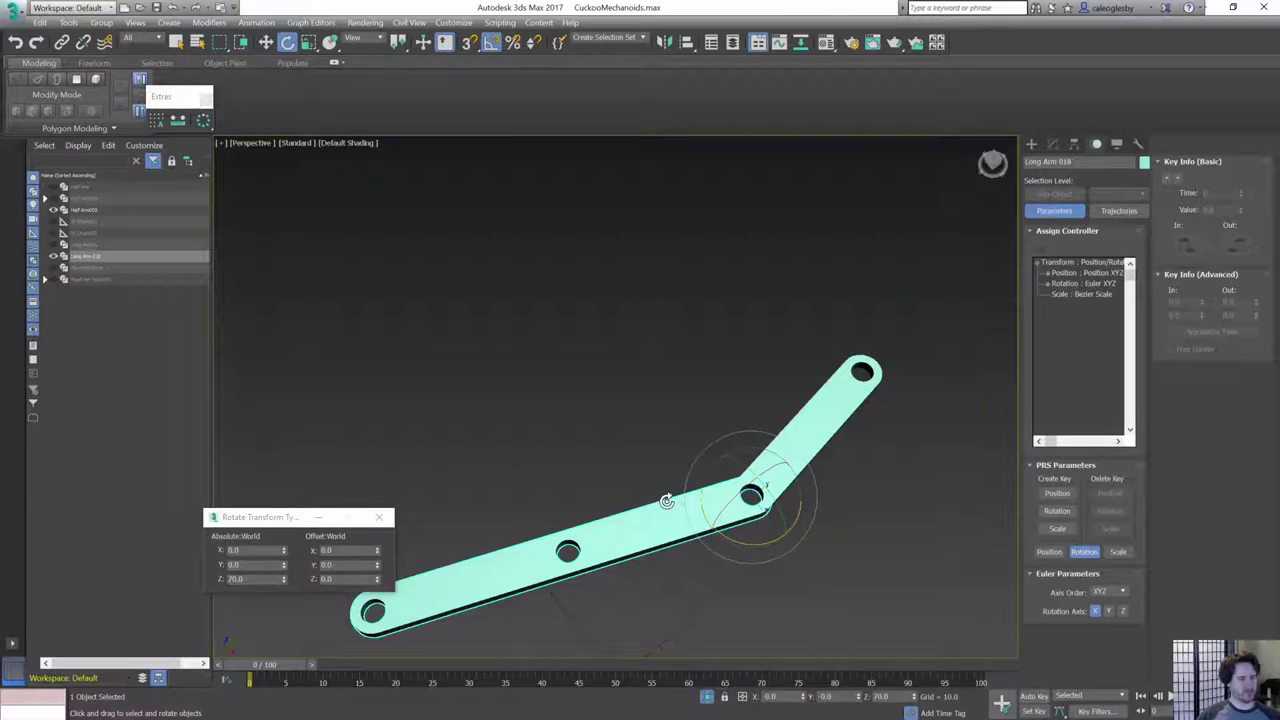
key(w)
drag(776, 497, 888, 372)
key(alt+w)
scroll(471, 301, up, 5)
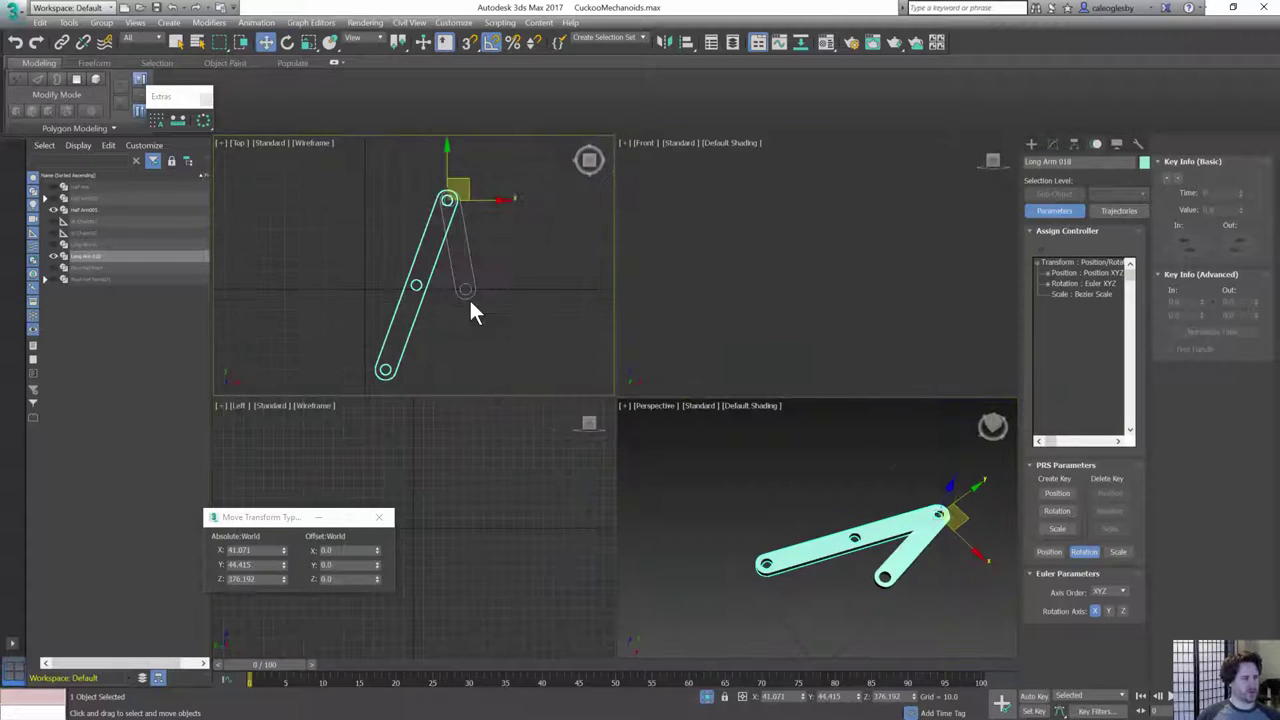
- Rotate Long Arm 018 about Z to 75 degrees in the Top view
key(e)
drag(489, 176, 492, 181)
click(467, 276)
key(ctrl+z)
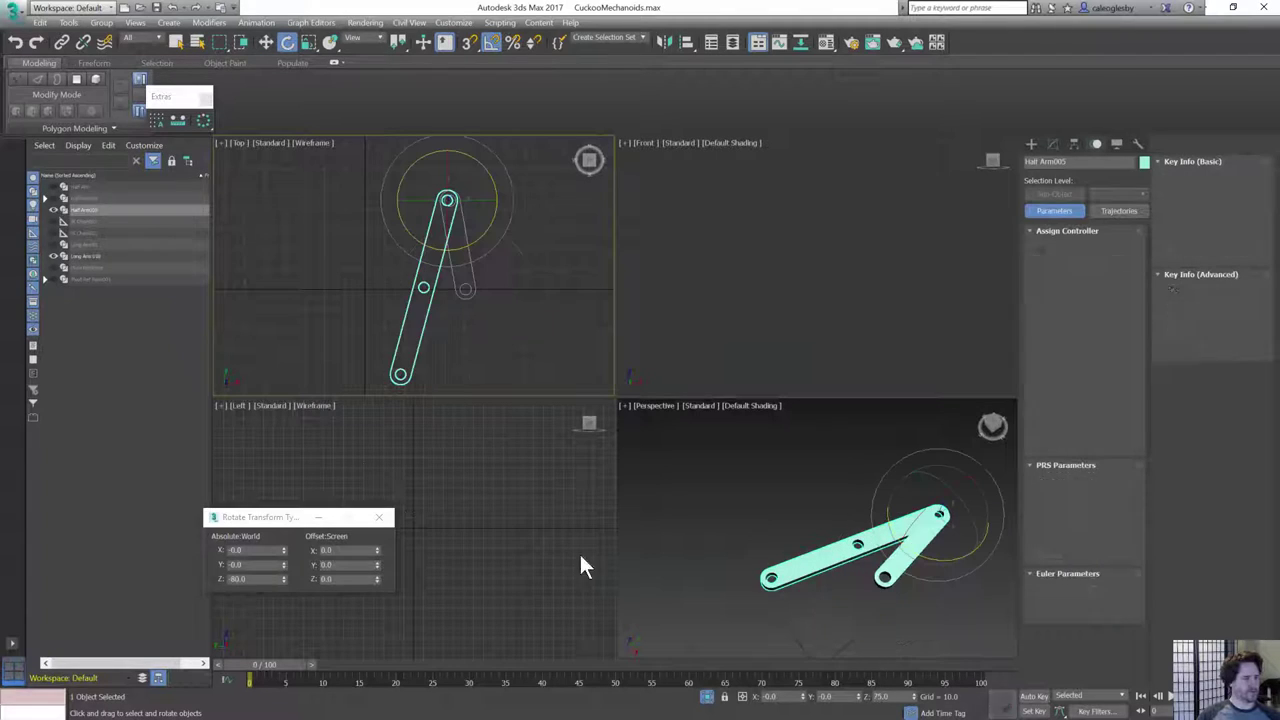
- Set Long Arm 018's Z rotation to 80 degrees and check the hole alignment with the half arm in the Top view
drag(256, 579, 195, 551)
text(80)
key(Return)
scroll(479, 218, up, 4)
key(w)
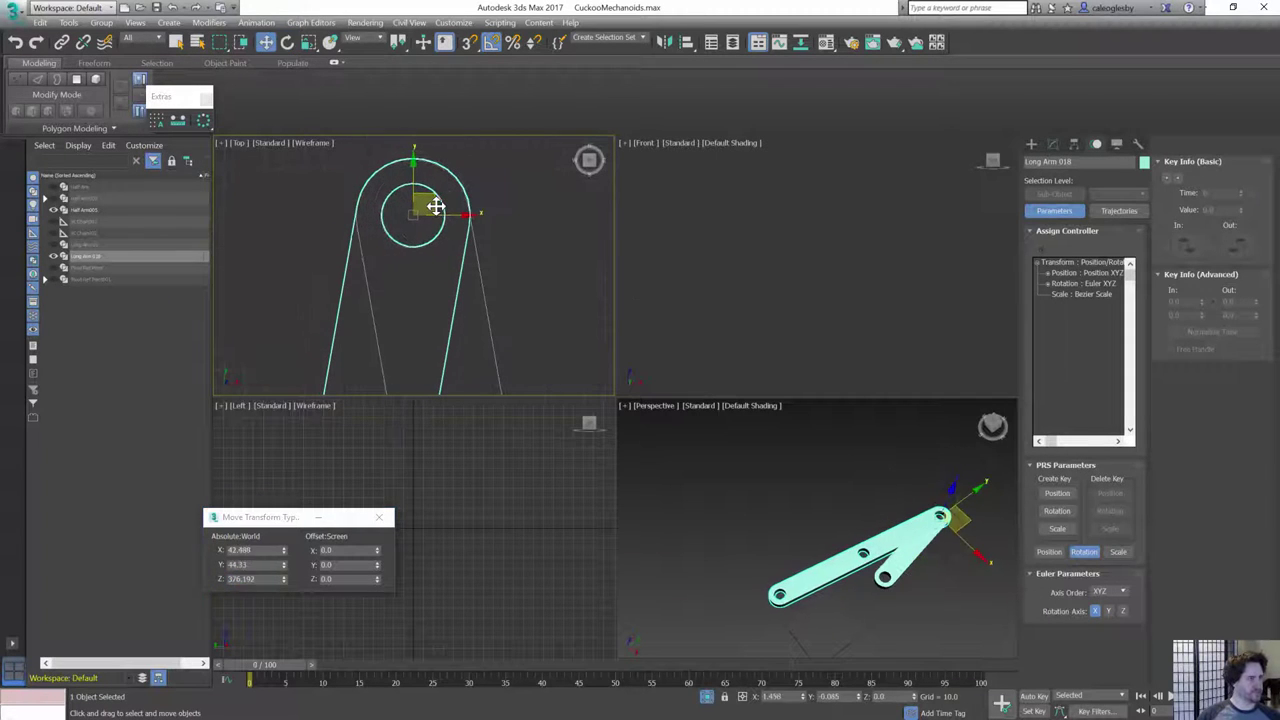
middle_drag(447, 369, 513, 249)
scroll(489, 262, down, 4)
scroll(491, 295, up, 4)
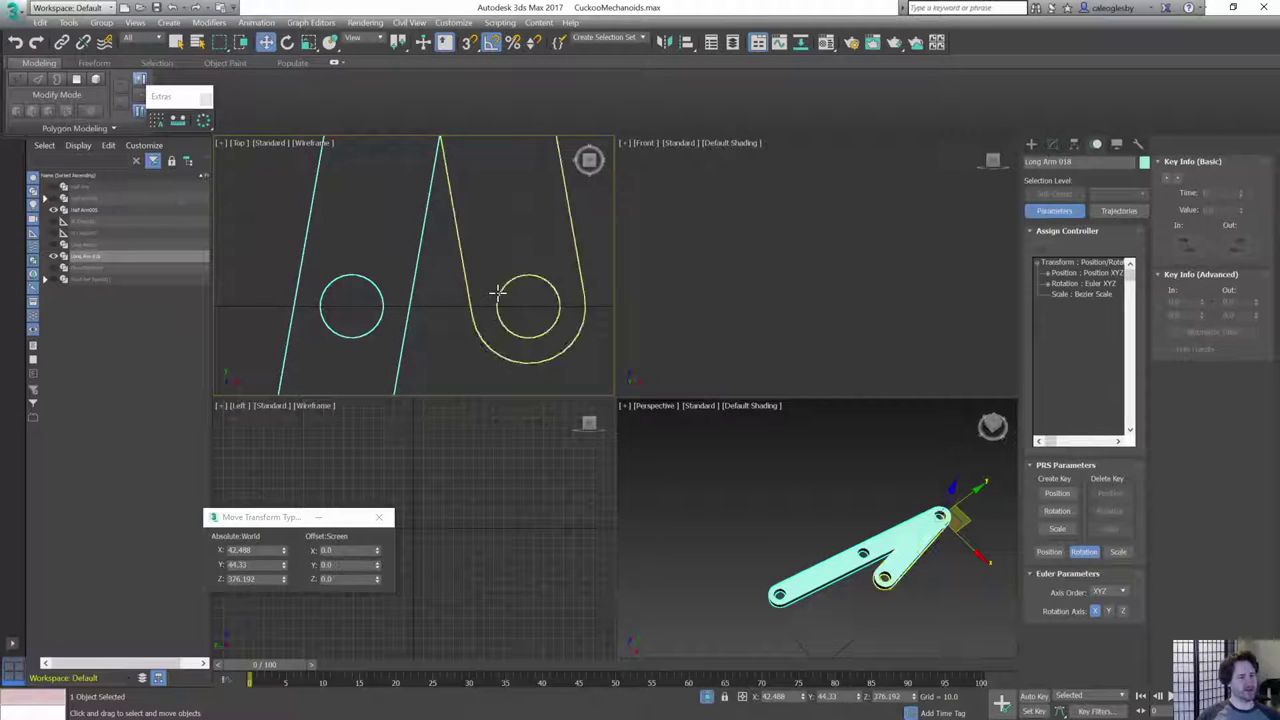
scroll(474, 297, down, 4)
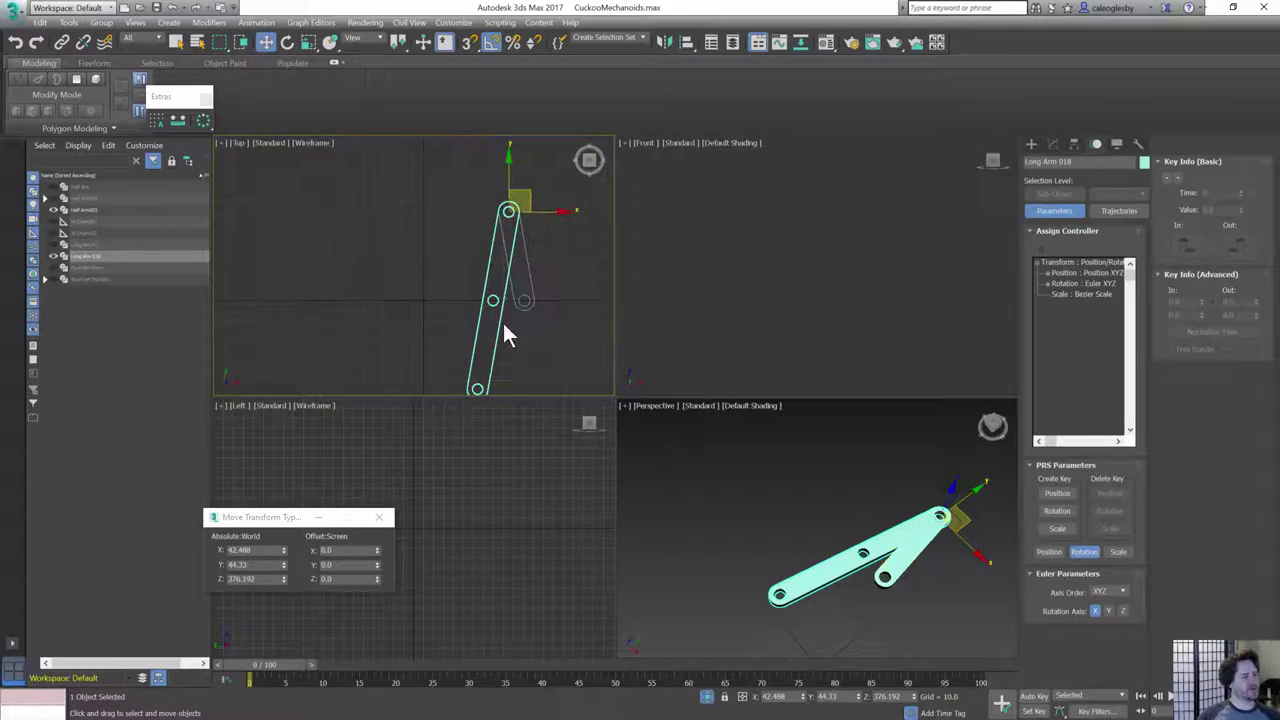
- Clone Long Arm 018 as a copy rotated -160 degrees about Z in the Top view
key(e)
drag(552, 193, 570, 272)
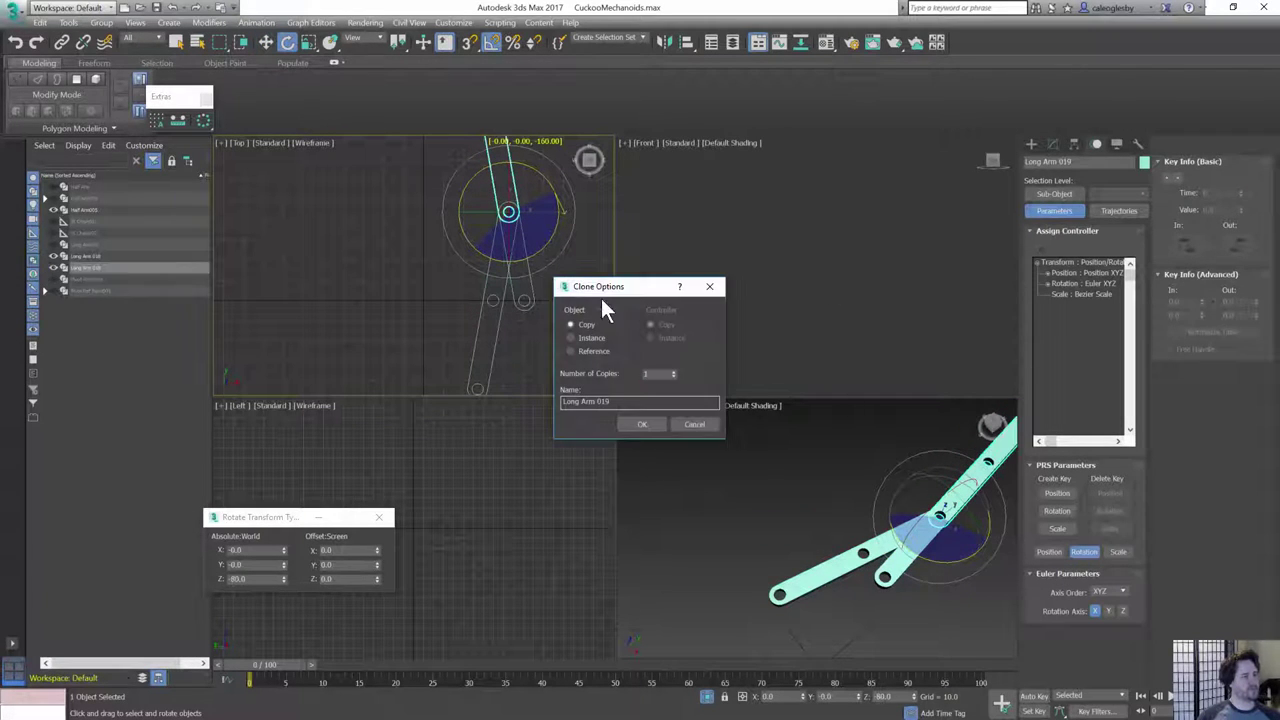
click(642, 424)
- Move the copied long arm in the XY plane so its end hole sits over Long Arm 018's lower hole
key(w)
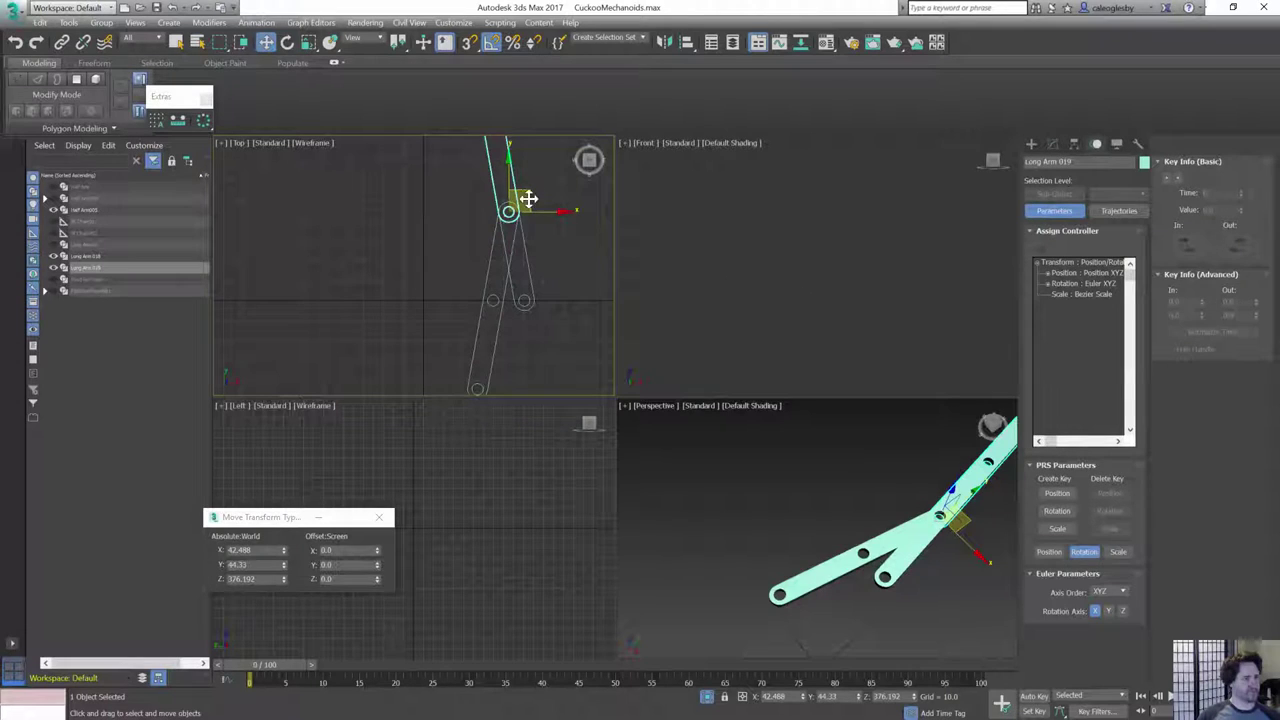
drag(528, 199, 473, 358)
scroll(533, 211, up, 3)
middle_drag(486, 320, 369, 227)
scroll(369, 227, up, 3)
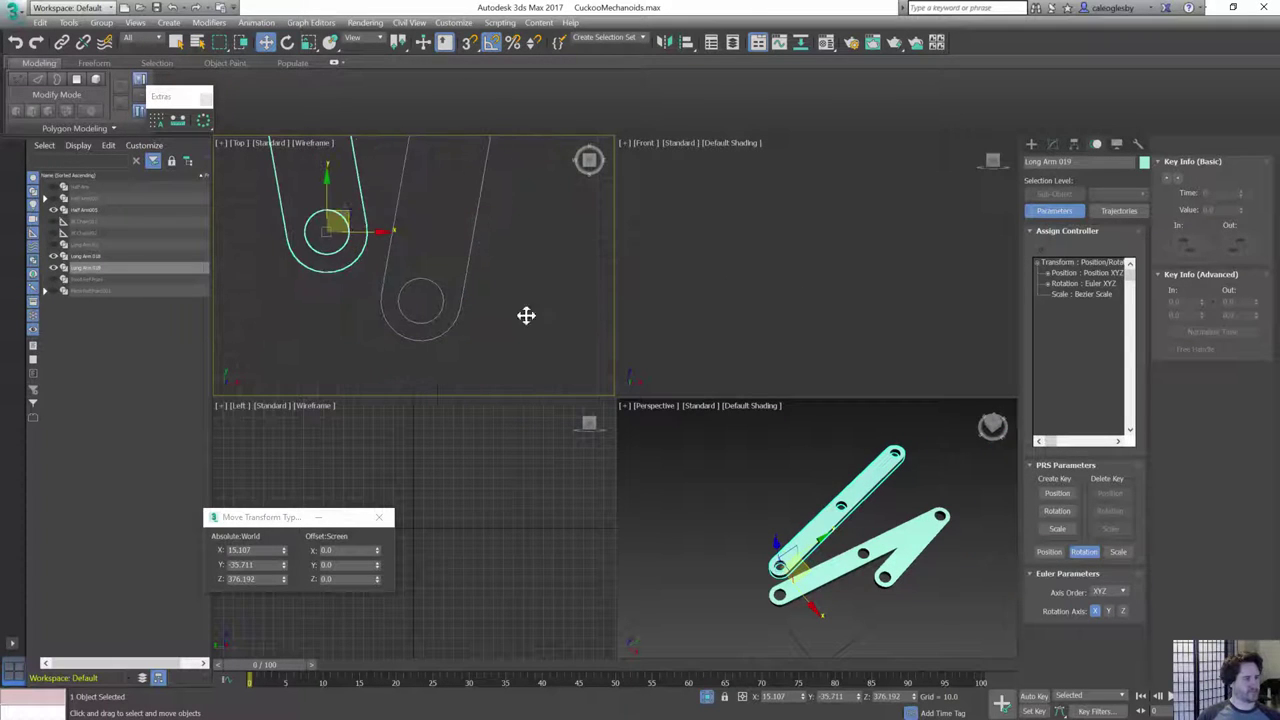
drag(335, 228, 432, 290)
scroll(363, 258, up, 4)
drag(343, 243, 349, 246)
scroll(480, 298, down, 8)
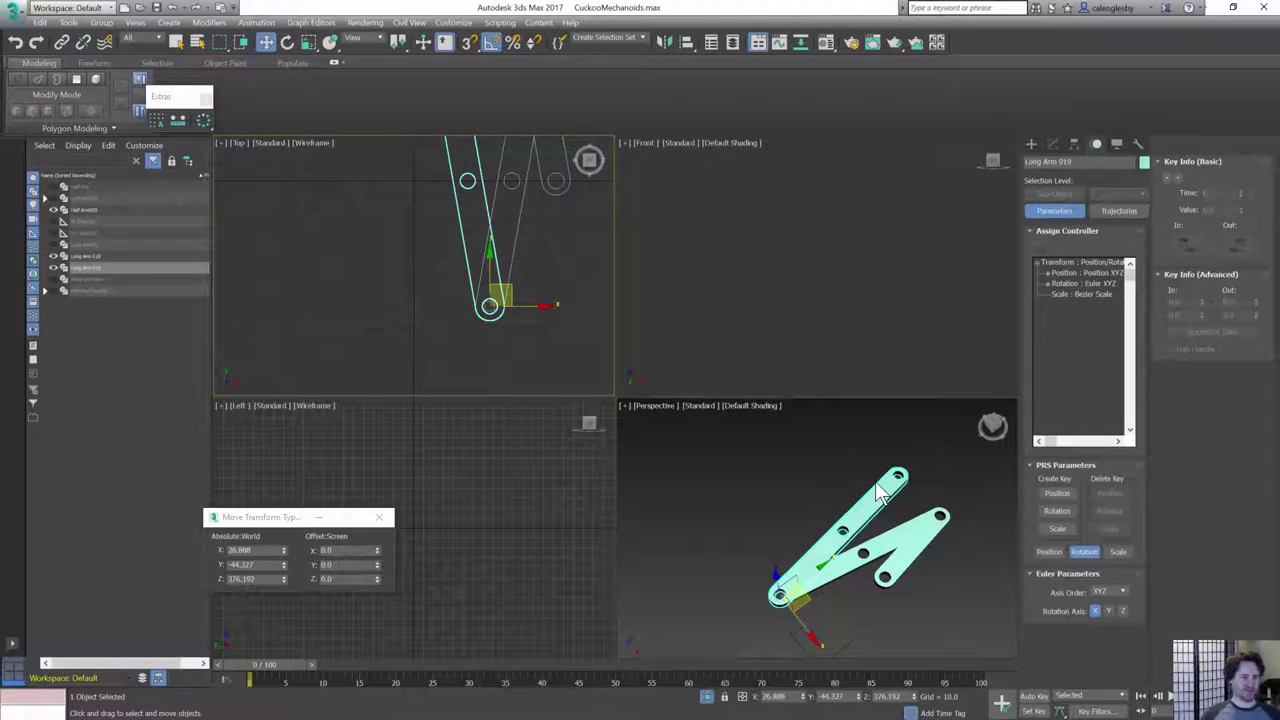
scroll(517, 322, down, 4)
middle_drag(512, 250, 507, 305)
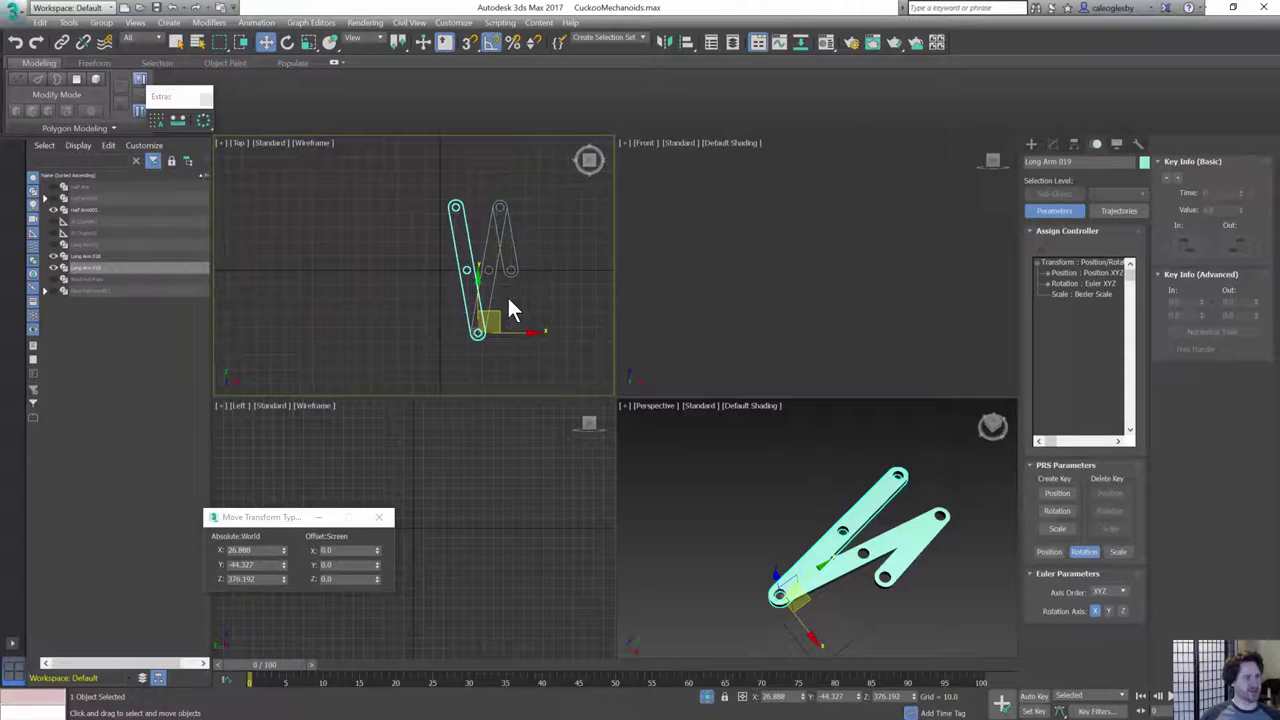
scroll(507, 295, up, 10)
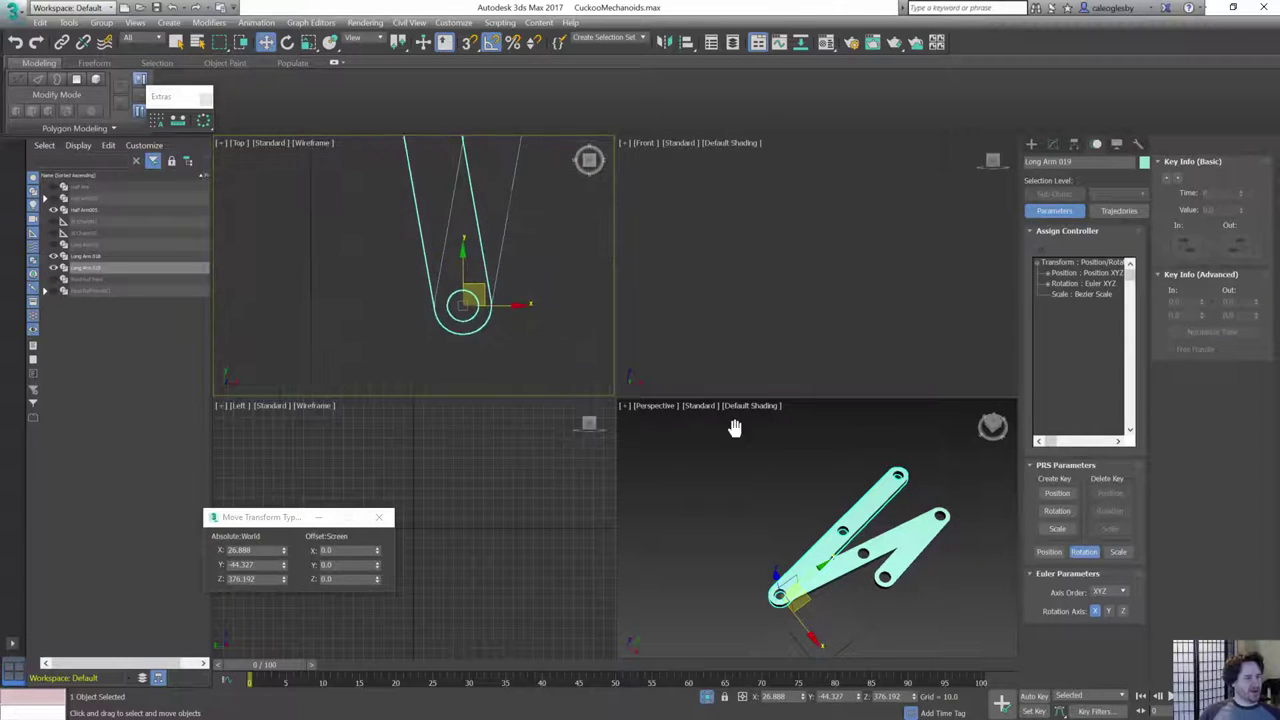
- Select the lower hole's circle at Spline level in Long Arm 018's Editable Spline
click(503, 261)
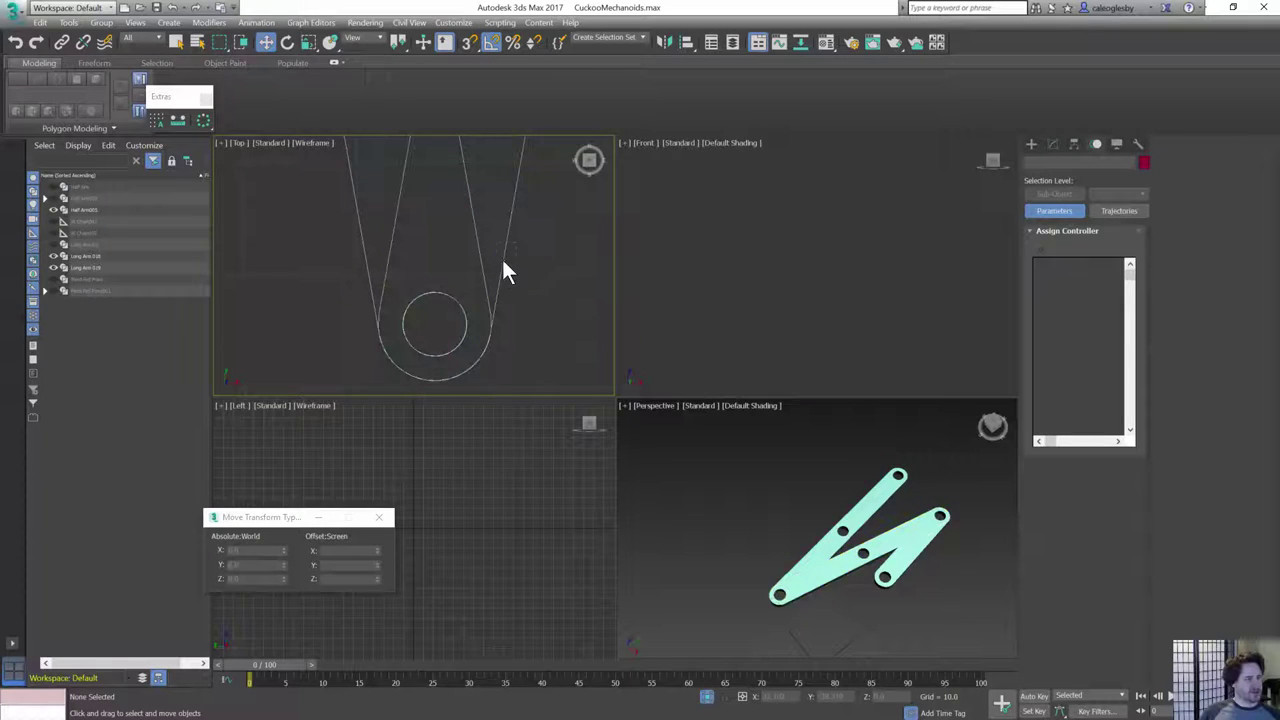
click(502, 262)
click(1052, 144)
click(1065, 209)
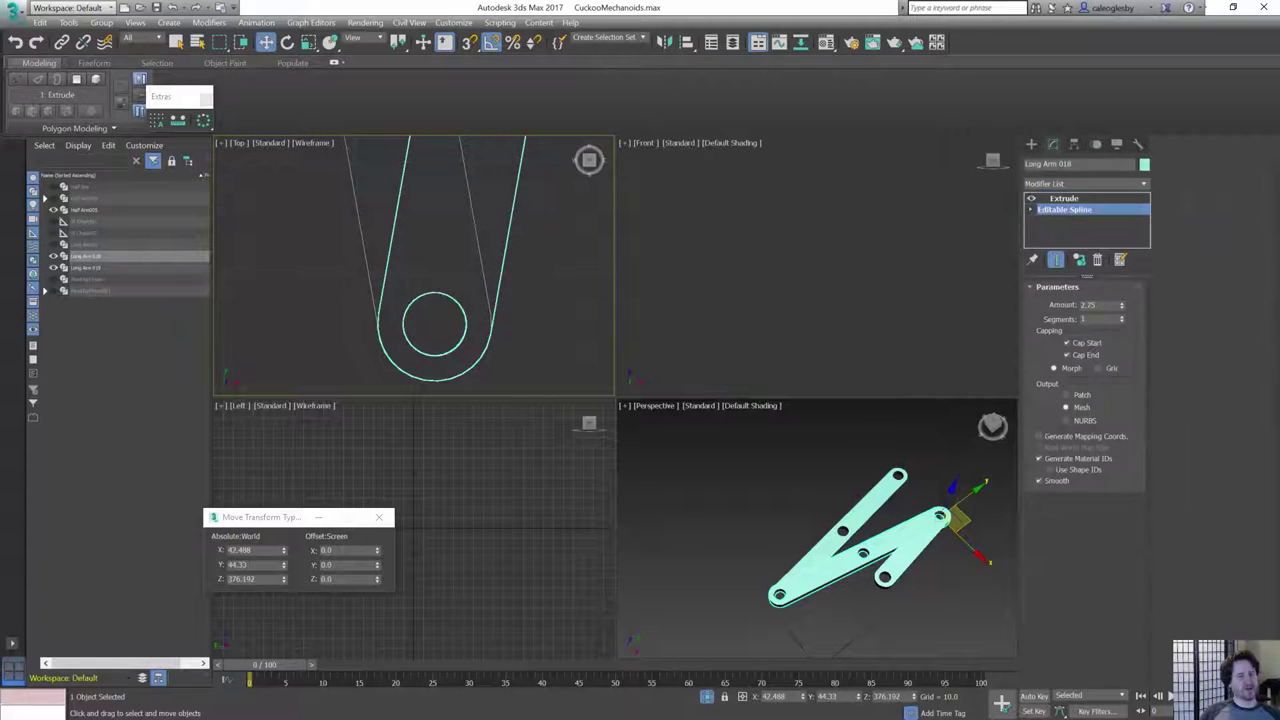
click(447, 295)
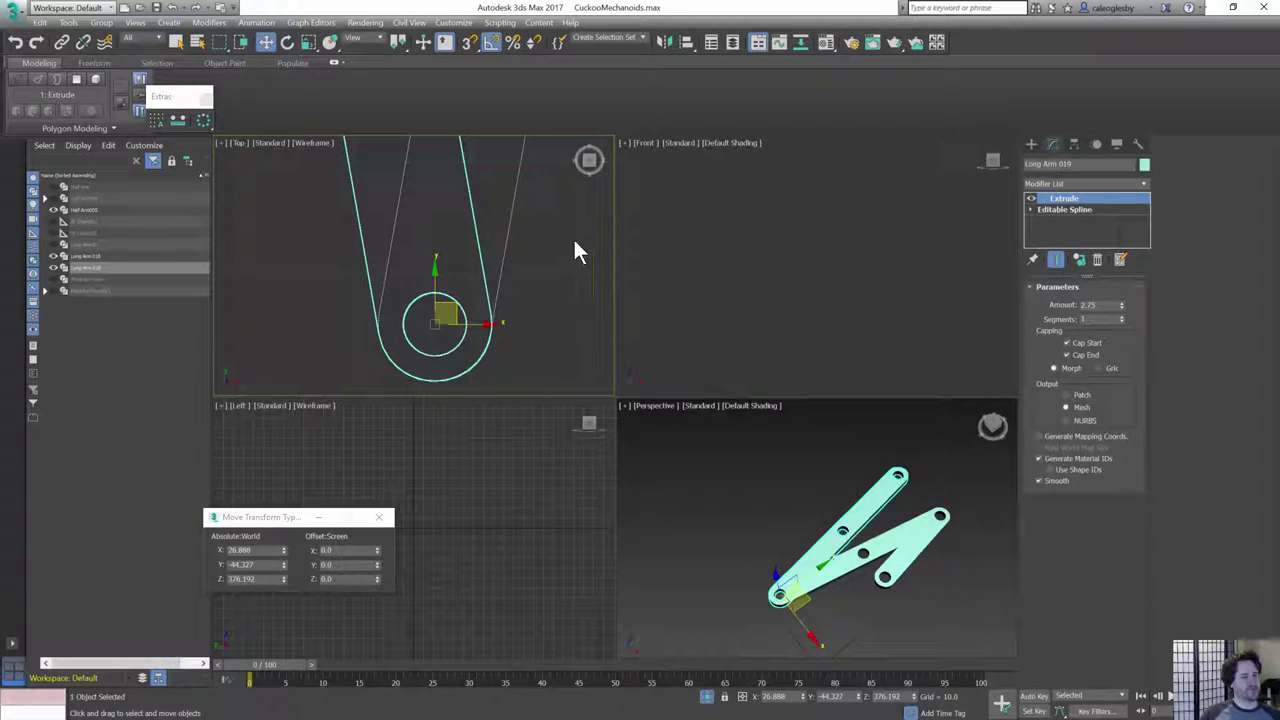
click(496, 213)
click(1065, 209)
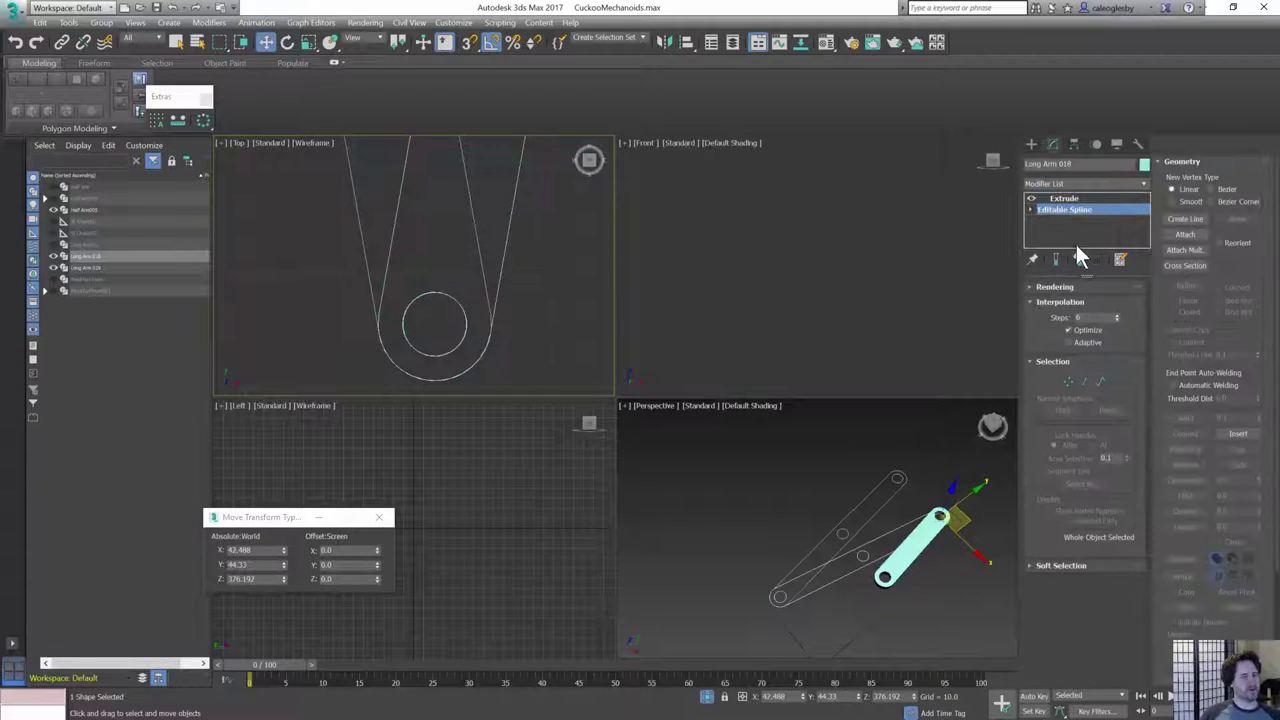
click(1031, 209)
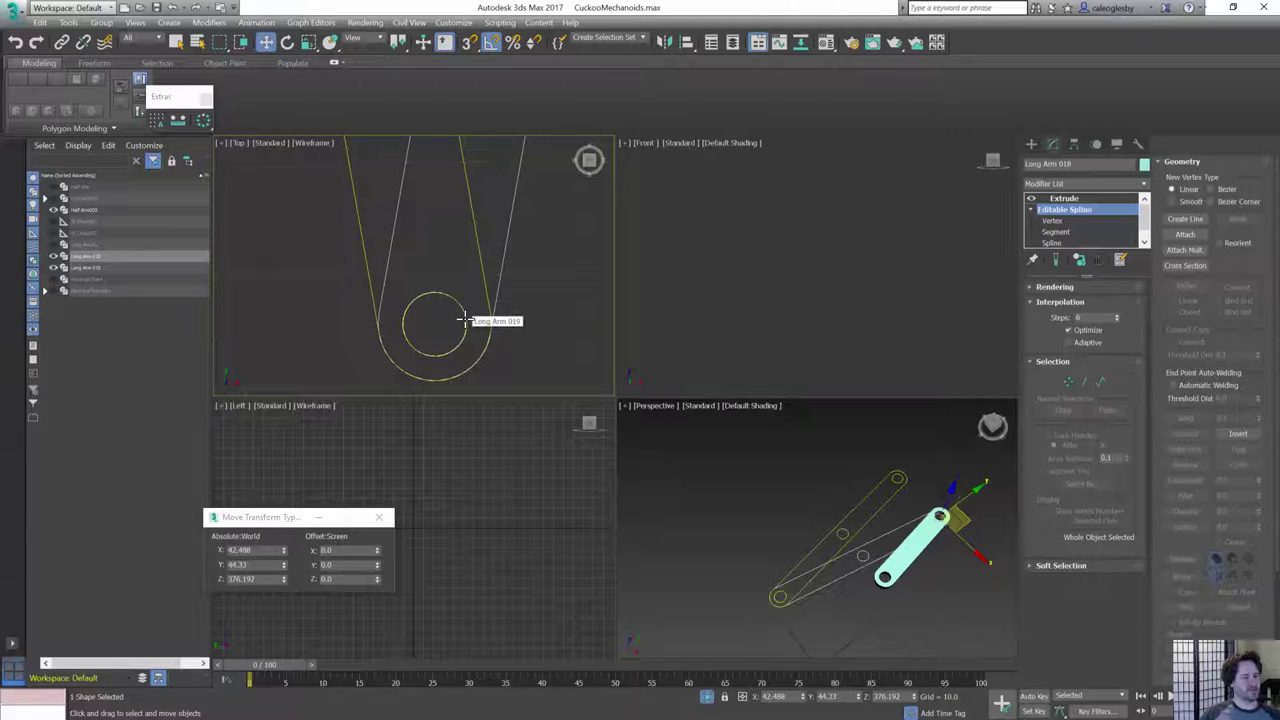
key(3)
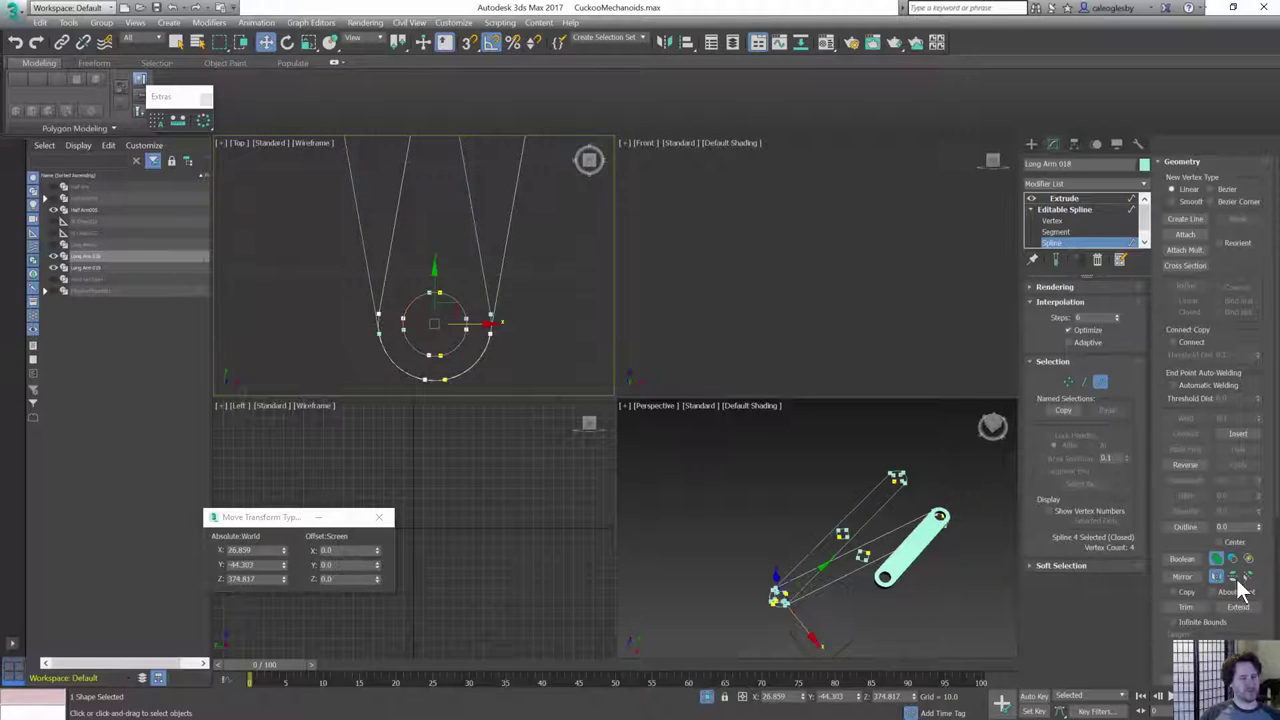
- Detach a copy of the selected hole circle as "Pivot Point REference" and leave Spline level
drag(1238, 621, 1238, 368)
click(1185, 489)
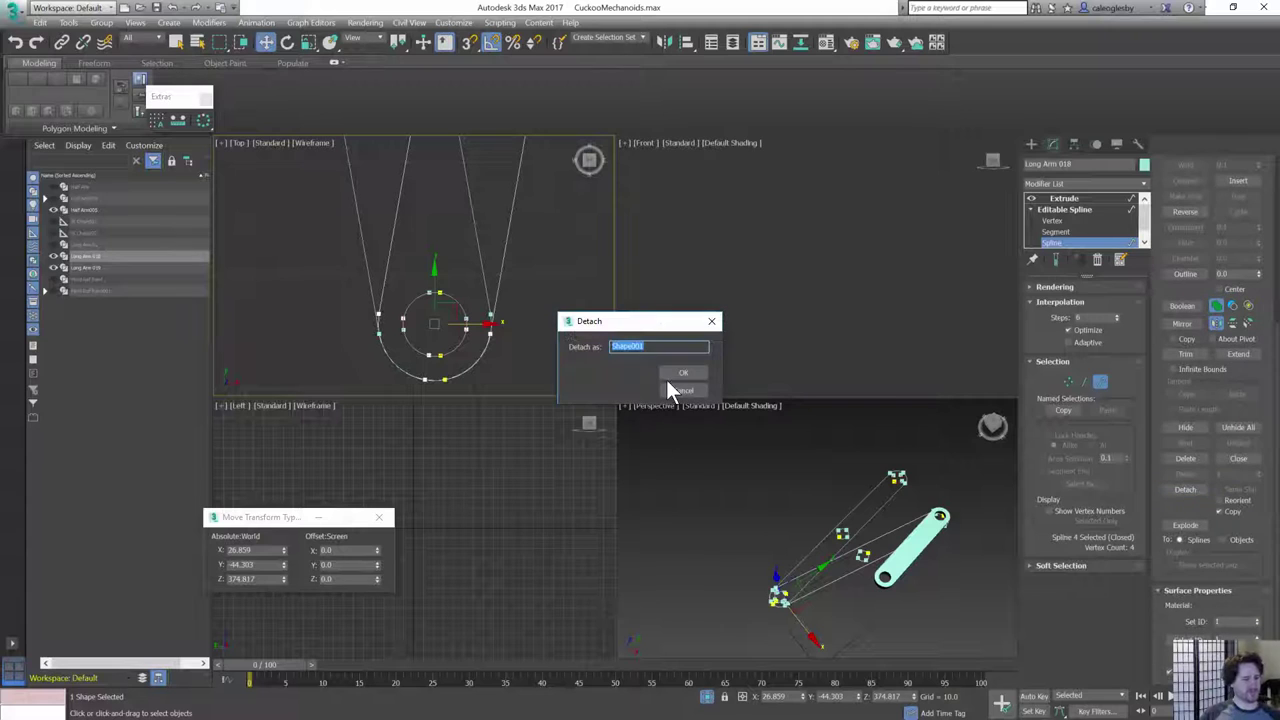
text(Pivot Point REf)
key(Return)
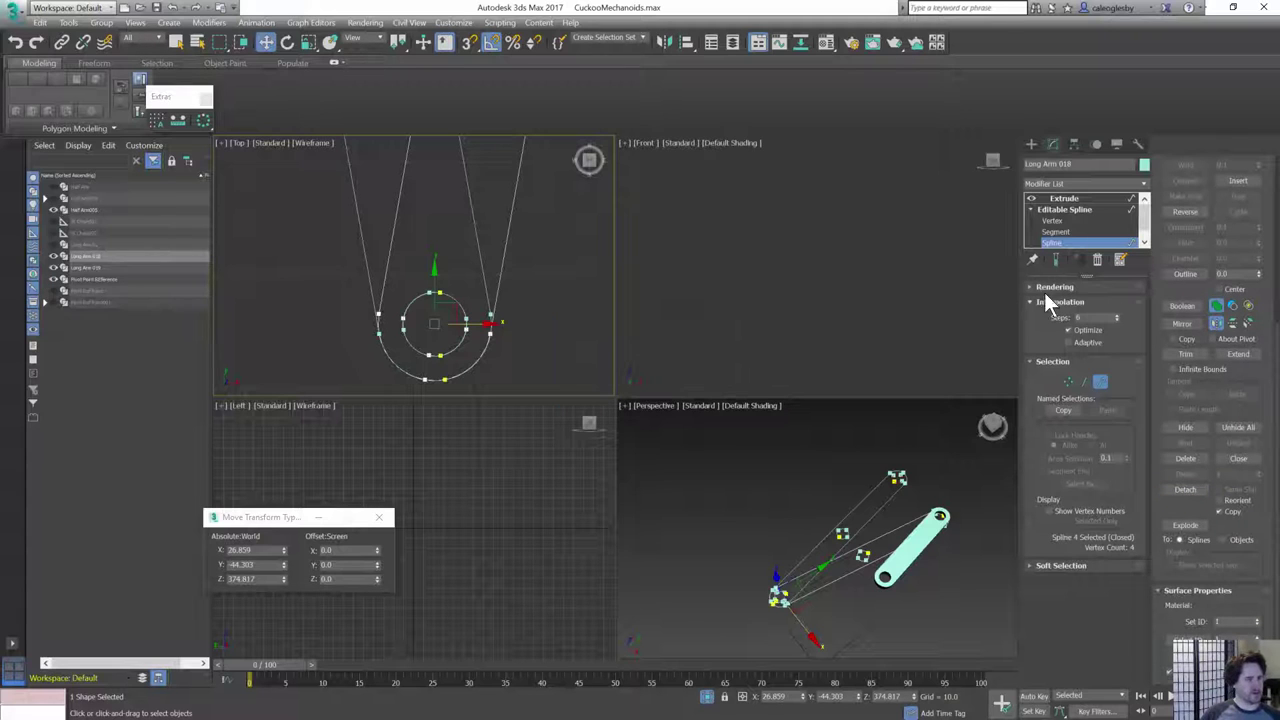
click(1075, 240)
- Center the pivot of the Pivot Point REference circle on the object
click(463, 312)
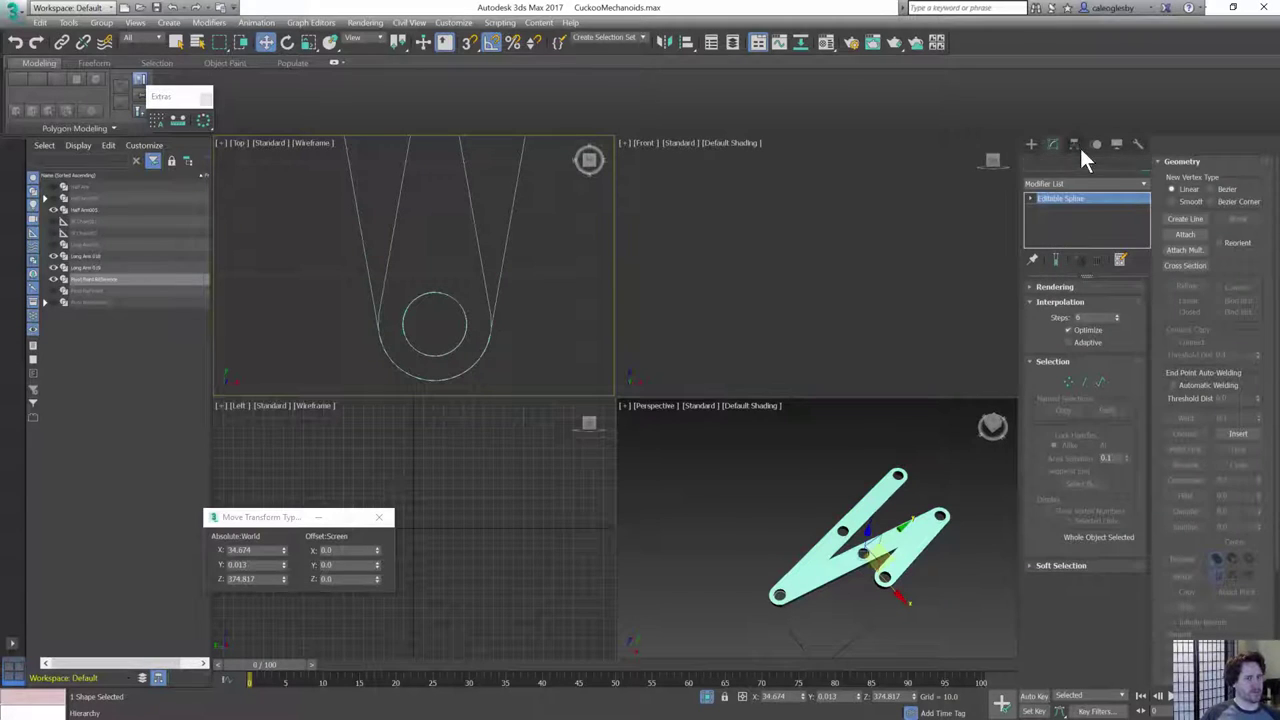
click(1076, 146)
click(1072, 302)
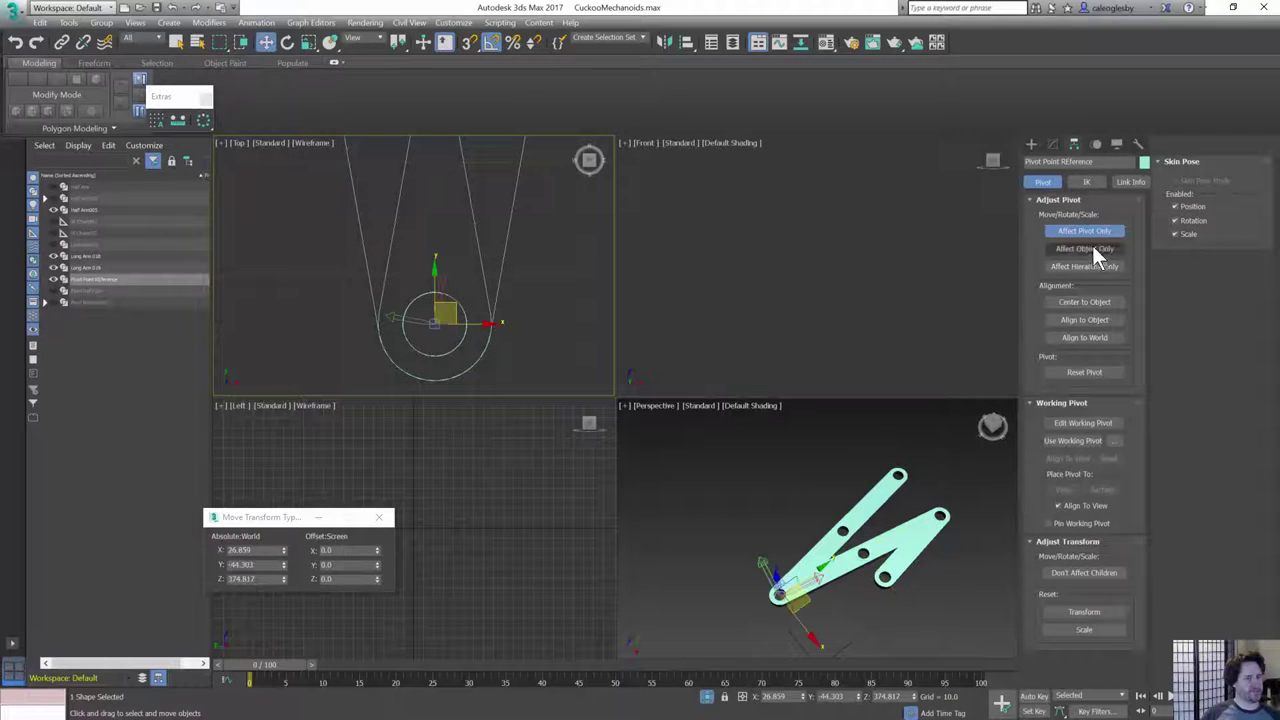
click(1096, 229)
scroll(553, 291, down, 2)
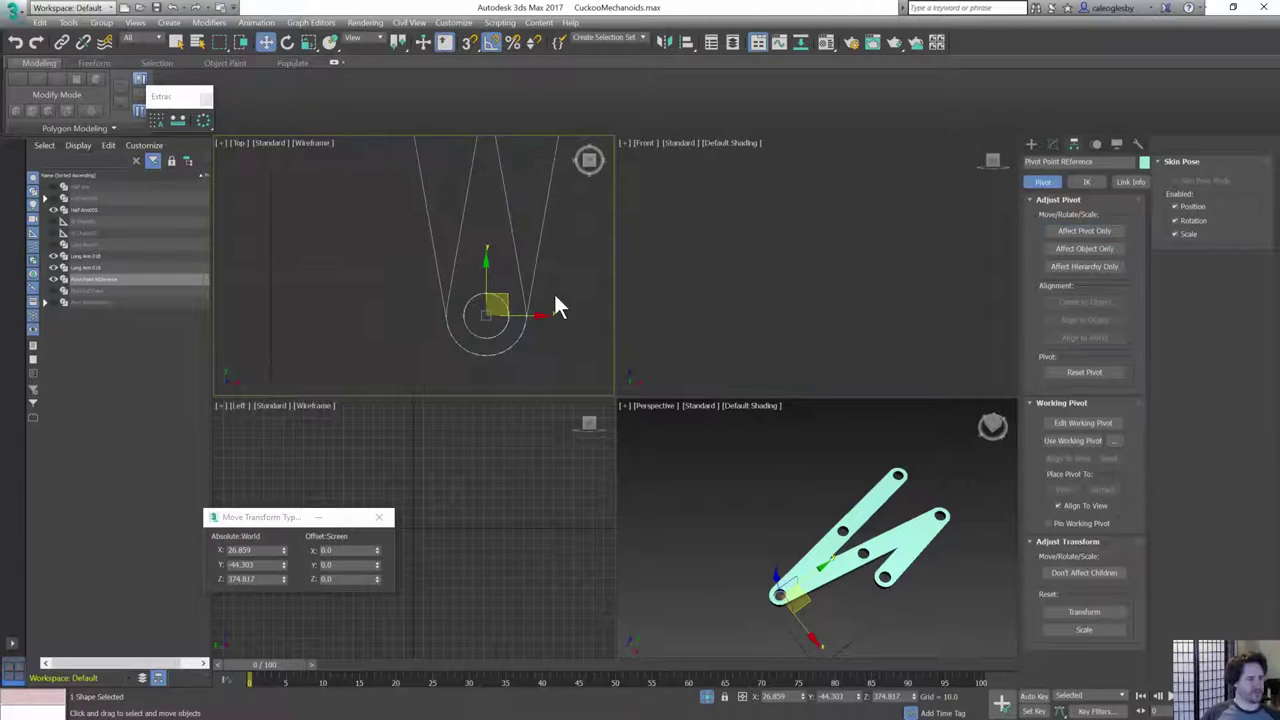
- Extrude the Pivot Point REference circle by 9.25 and give it a yellow-green object color
click(1052, 144)
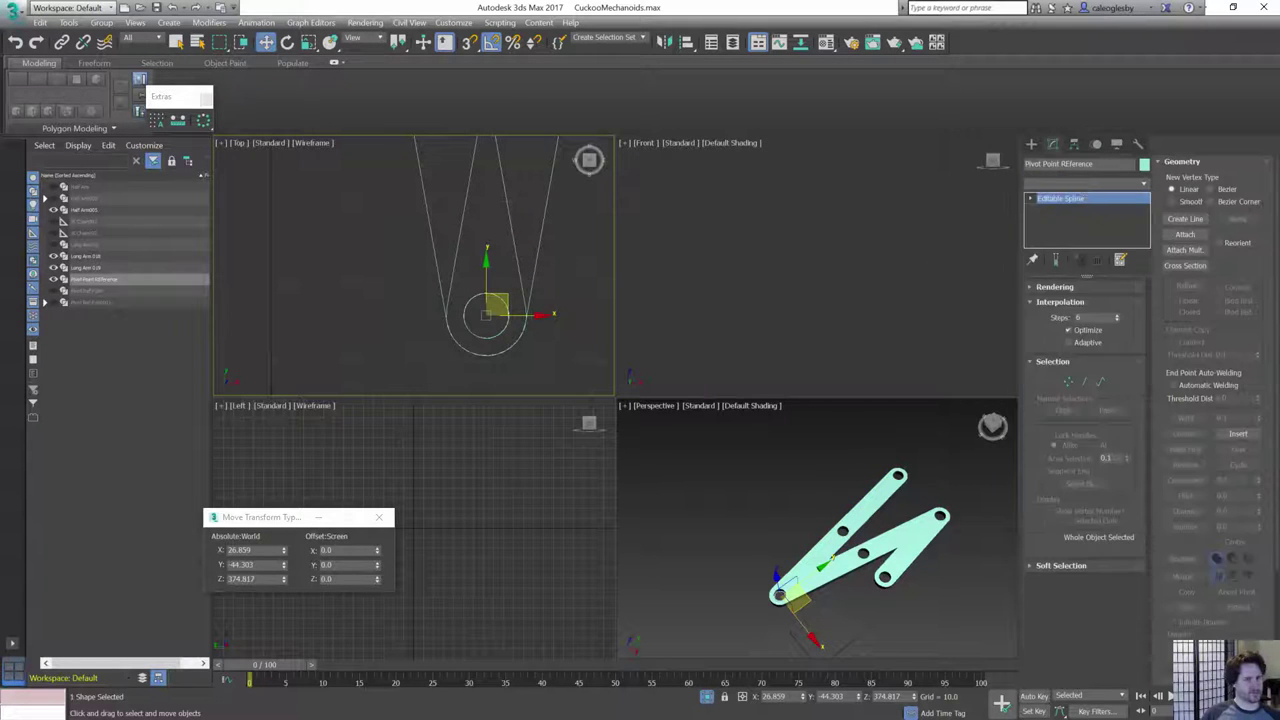
click(1080, 184)
click(1060, 252)
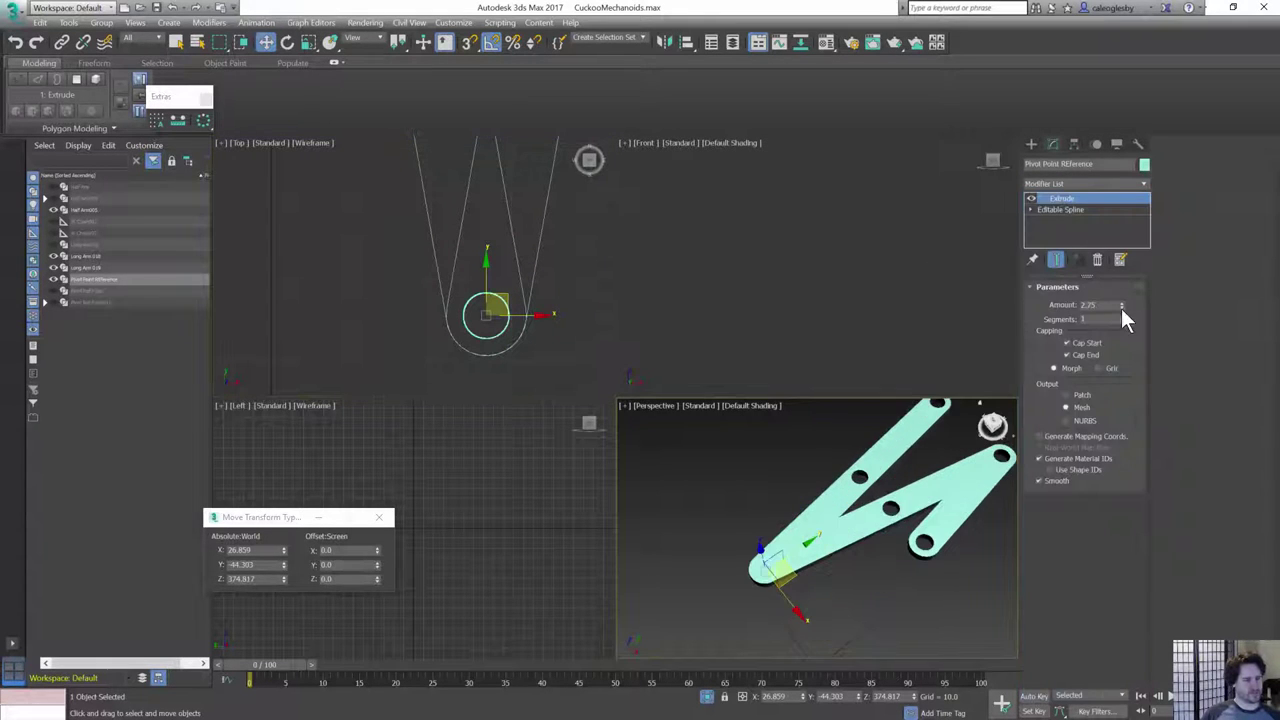
key(alt+w)
alt+middle_drag(608, 540, 728, 492)
click(1144, 164)
click(795, 426)
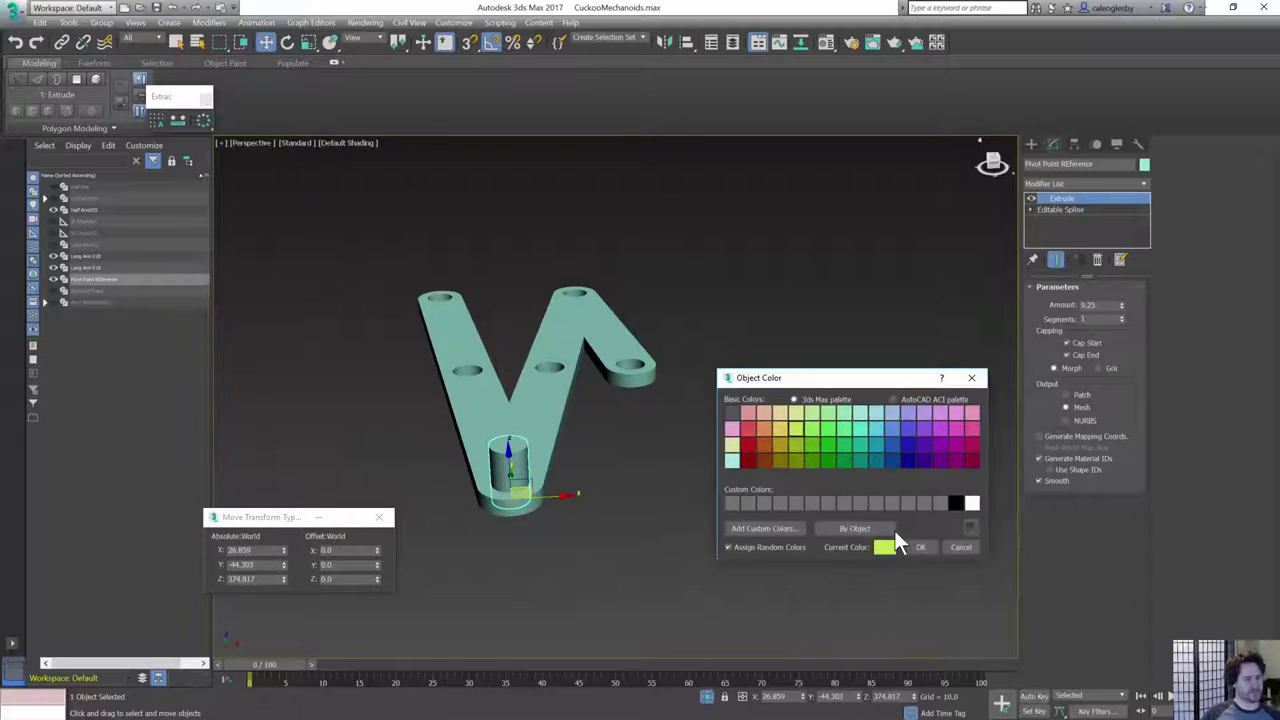
click(920, 546)
- Delete the copied Long Arm 019
alt+middle_drag(745, 405, 640, 386)
click(640, 386)
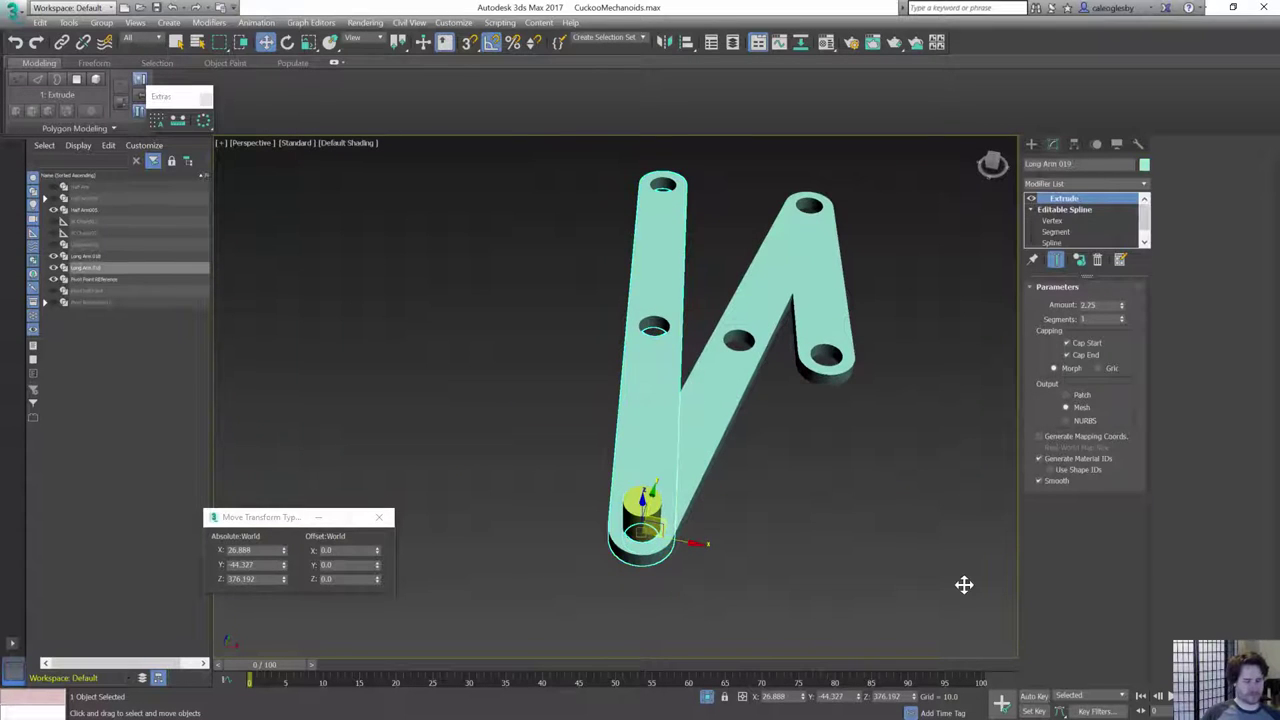
key(Delete)
- Link the yellow Pivot Point REference cylinder to Long Arm 018 as its parent
drag(767, 539, 680, 445)
click(642, 508)
click(62, 42)
alt+middle_drag(685, 520, 626, 532)
click(690, 539)
click(742, 534)
alt+middle_drag(745, 536, 785, 542)
click(472, 516)
alt+middle_drag(517, 516, 622, 530)
- Set the pivot cylinder's extrude amount to 2.75 to match Long Arm 018, and center its pivot on the object
click(624, 536)
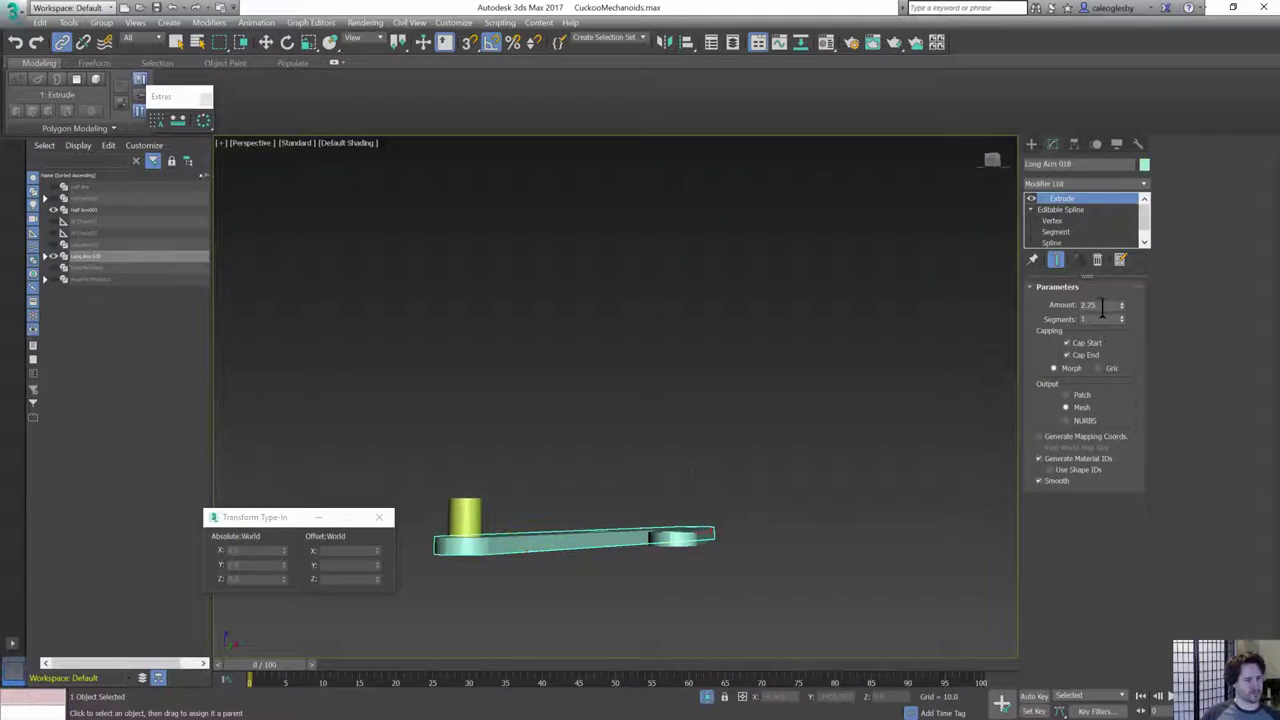
click(466, 518)
key(Return)
click(1074, 145)
click(1084, 231)
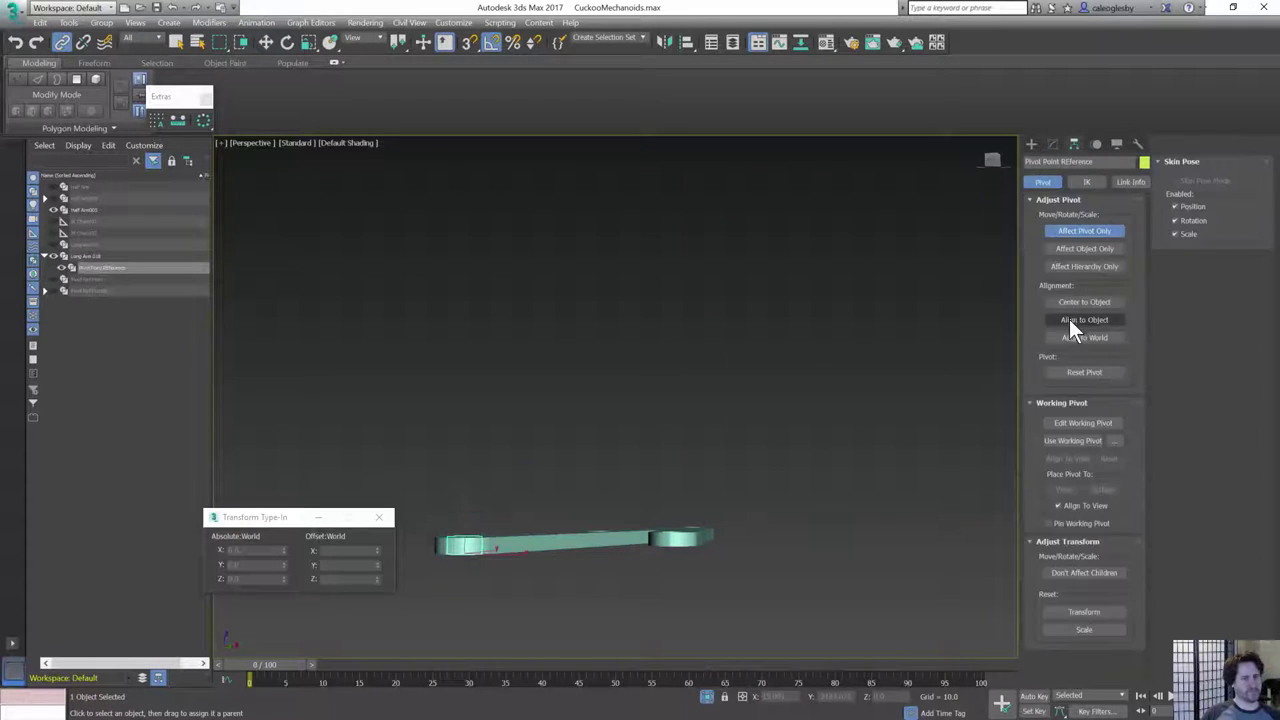
click(1080, 303)
click(1084, 231)
- Clone Long Arm 018 together with its linked pivot cylinder, placing the new arm beside it
mouse_move(700, 330)
alt+middle_down()
mouse_move(690, 430)
mouse_move(657, 449)
mouse_move(798, 468)
alt+middle_up()
click(591, 557)
click(605, 533)
click(651, 469)
key(w)
double_click(682, 440)
scroll(682, 440, down, 2)
mouse_move(880, 322)
shift+mouse_down()
mouse_move(796, 316)
mouse_move(716, 350)
shift+mouse_up()
click(642, 422)
- Rotate the cloned arm to the opposite slant and align its pivot point to the pivot cylinder at Long Arm 018's lower end
key(e)
key(w)
key(alt+a)
click(735, 539)
click(632, 576)
alt+middle_drag(762, 420, 772, 494)
scroll(772, 494, down, 3)
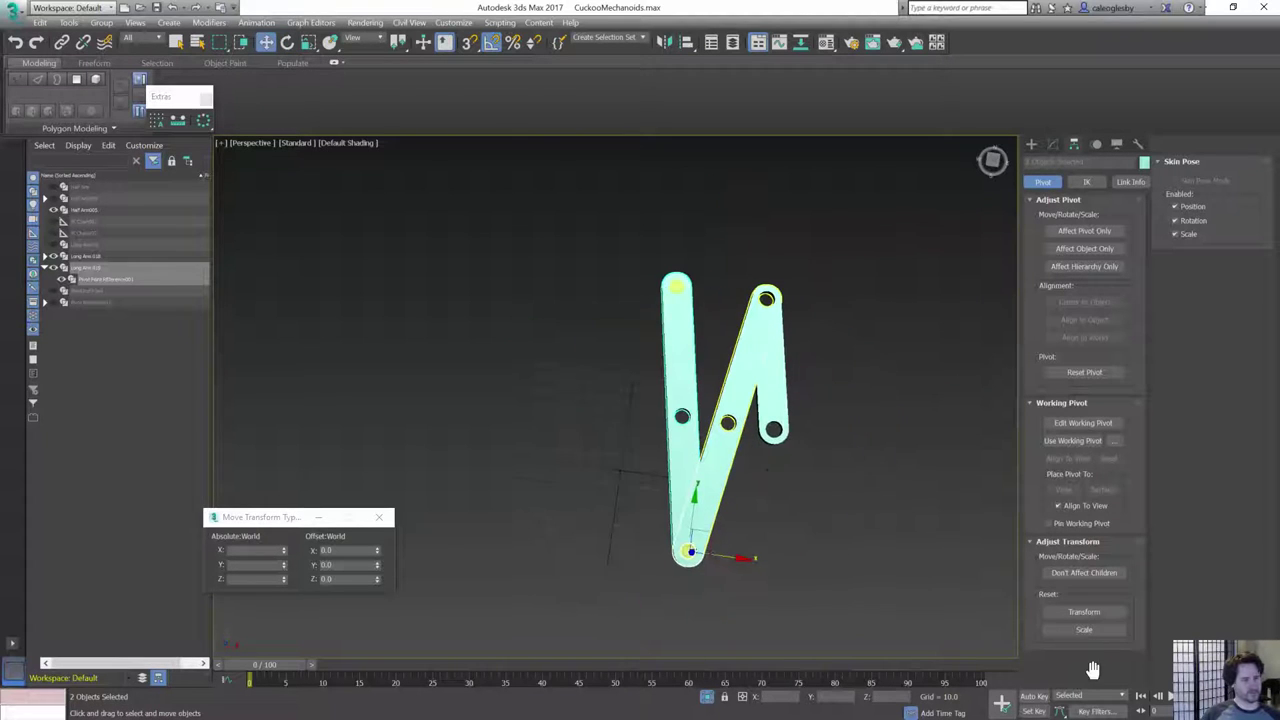
- Clone Long Arm 018 and its pivot cylinder as an instance beyond Long Arm 019
double_click(721, 456)
shift+drag(809, 306, 667, 285)
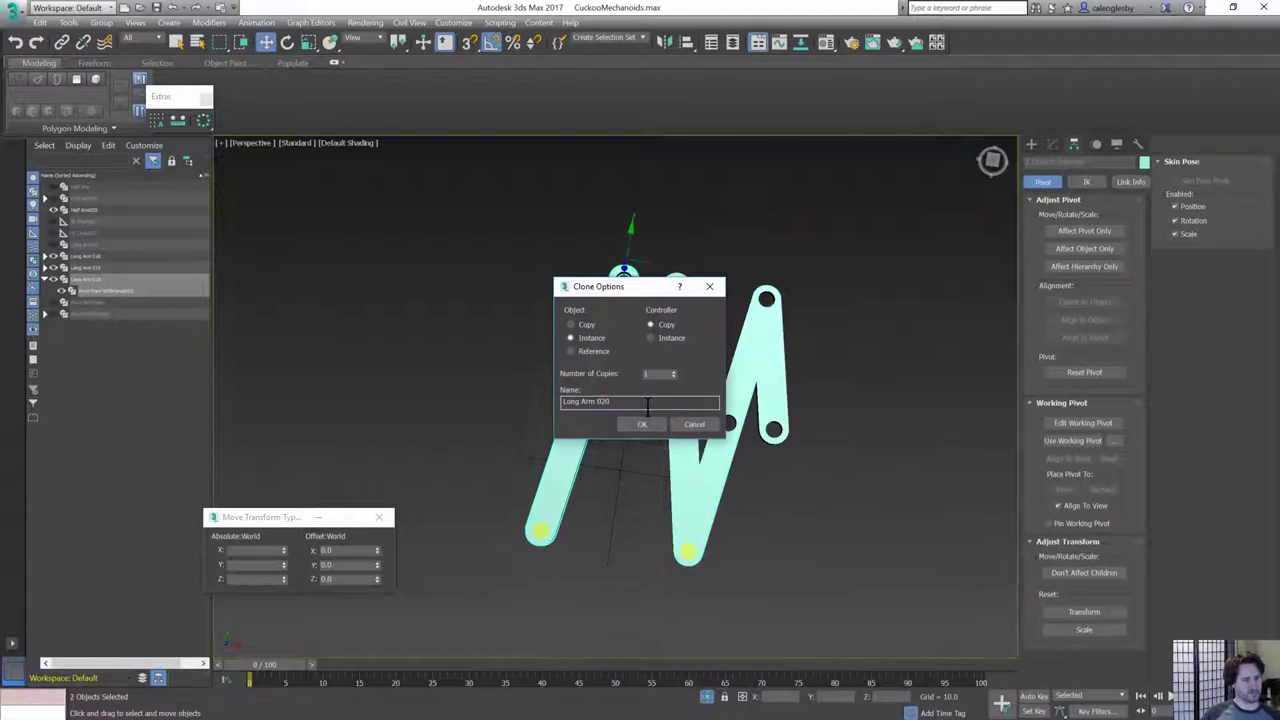
click(642, 424)
- Align Long Arm 020 to the pivot cylinder at Long Arm 019's upper end, matching pivot points in X, Y and Z
click(598, 358)
key(alt+a)
click(676, 289)
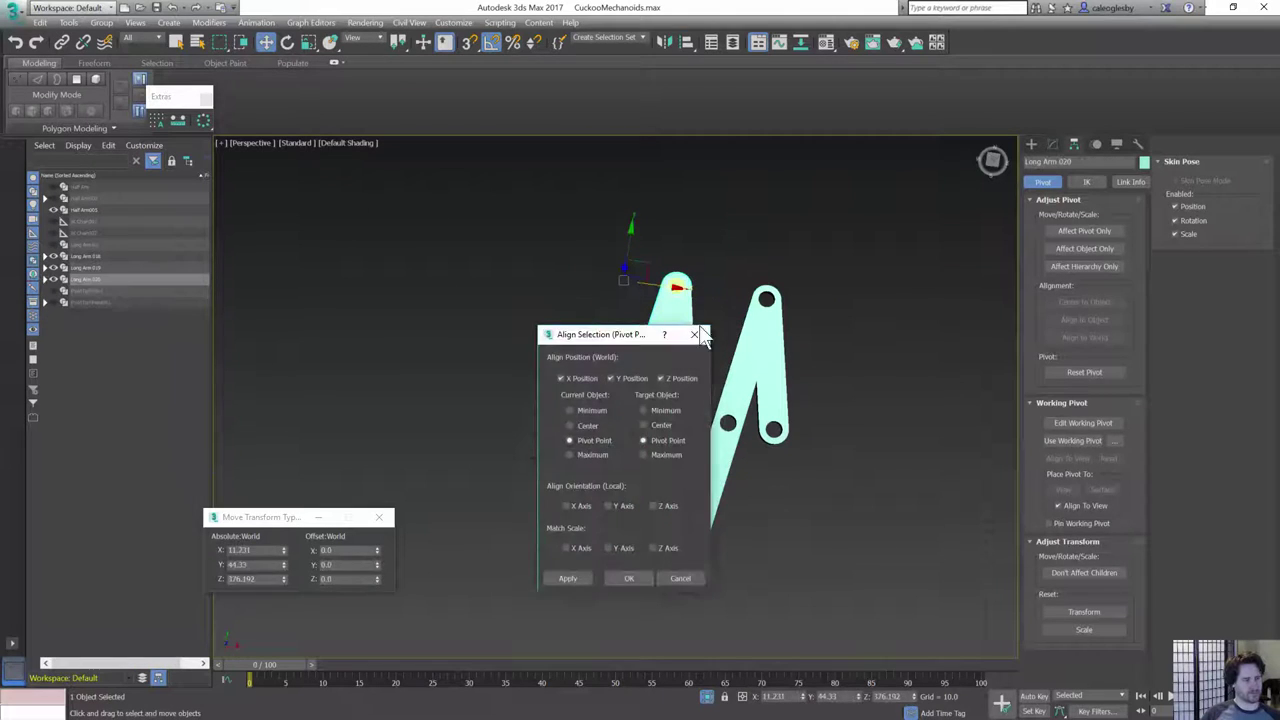
click(630, 577)
click(693, 556)
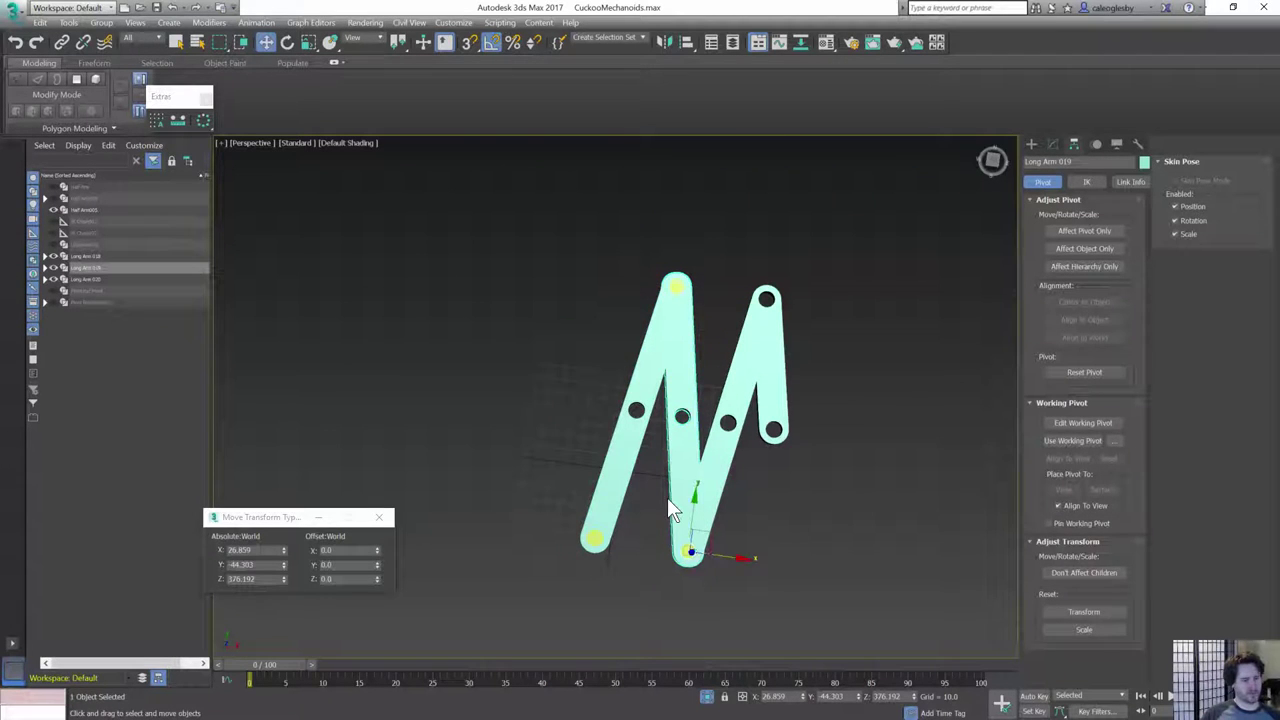
middle_drag(731, 477, 700, 382)
scroll(700, 382, up, 3)
click(641, 493)
ctrl+click(637, 394)
scroll(702, 508, down, 3)
middle_drag(702, 508, 837, 536)
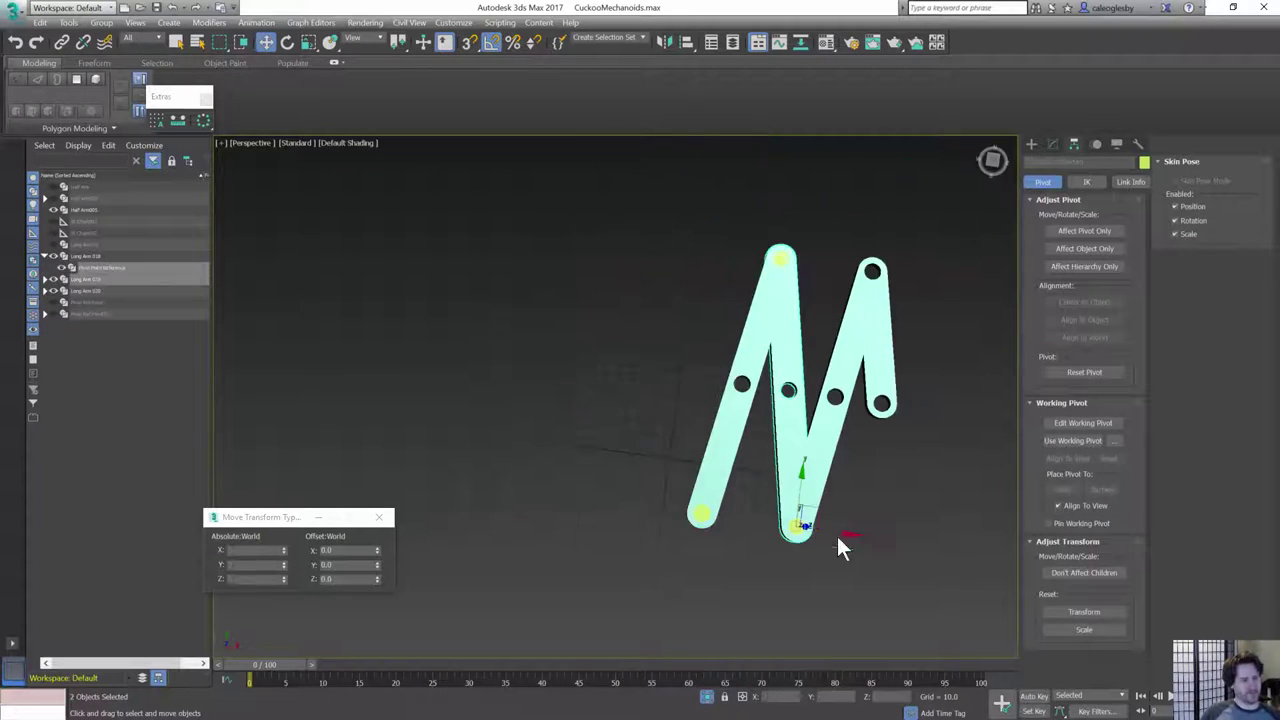
click(785, 408)
ctrl+click(784, 262)
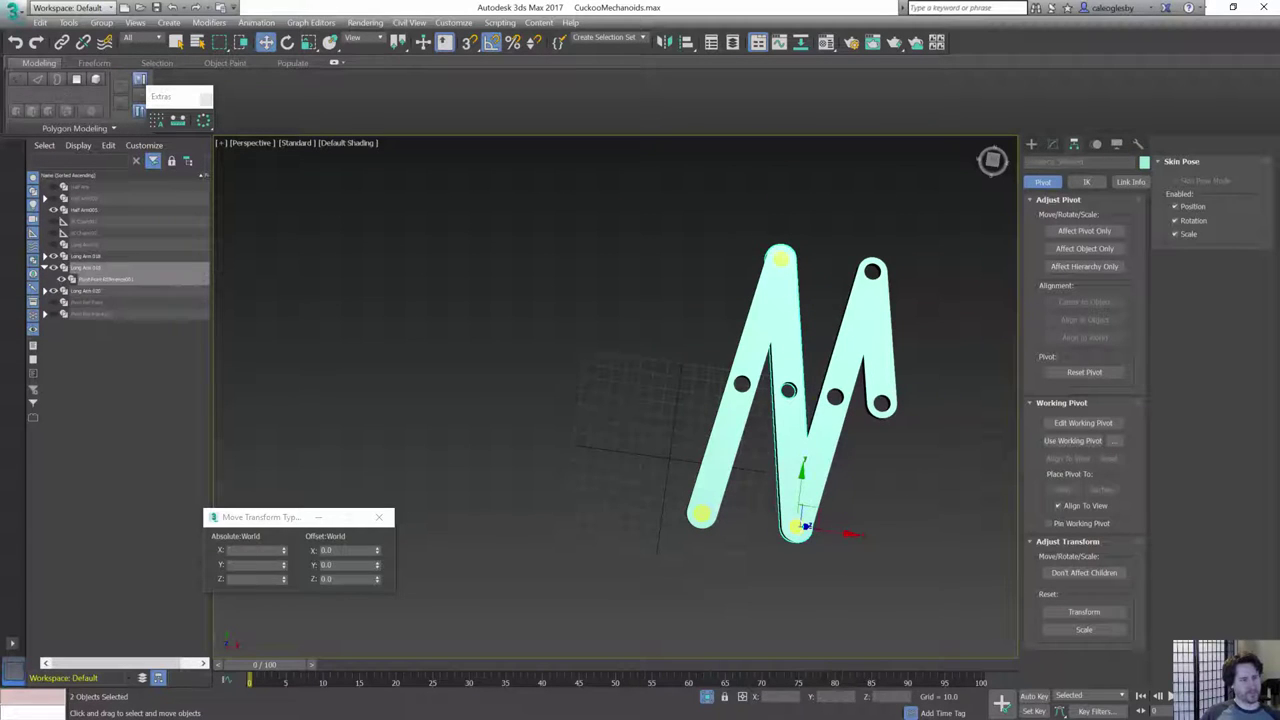
click(881, 372)
alt+middle_drag(875, 390, 700, 366)
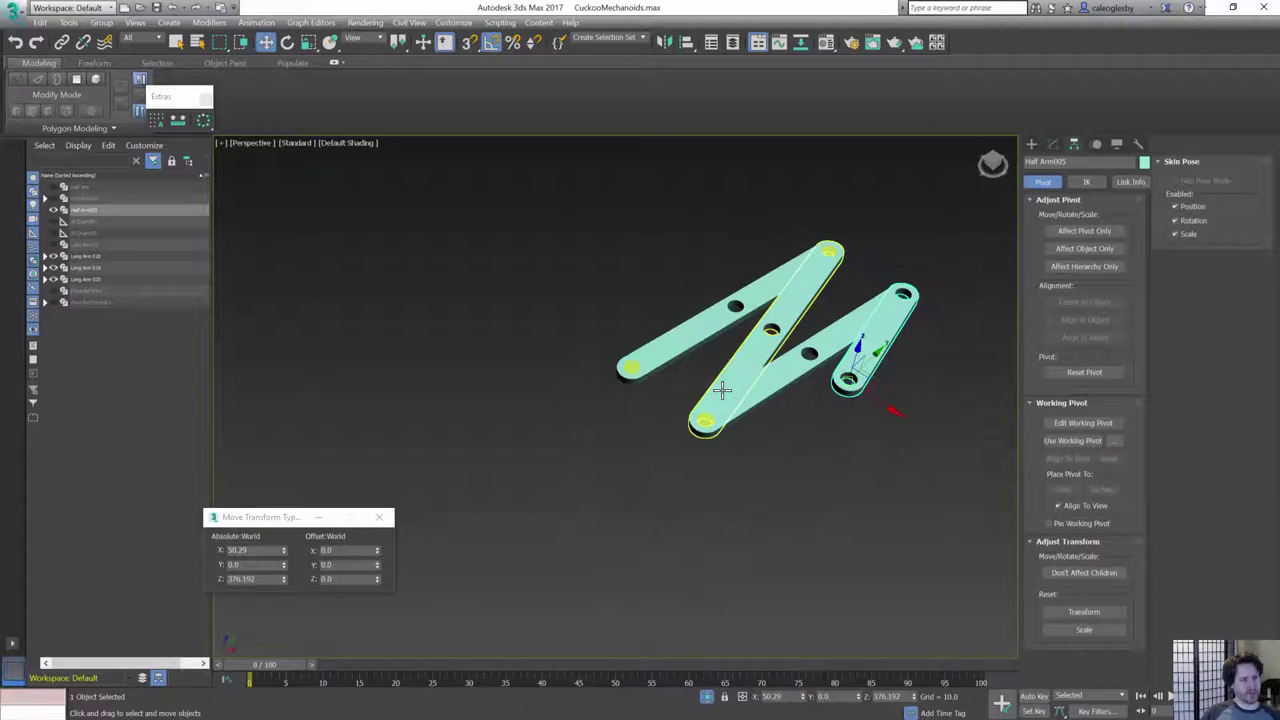
- Clone Long Arm 019 and Long Arm 020 with their pivot cylinders into three further V-shaped pairs along the linkage
click(738, 372)
ctrl+click(829, 250)
ctrl+click(797, 275)
ctrl+click(631, 367)
shift+drag(720, 447, 614, 378)
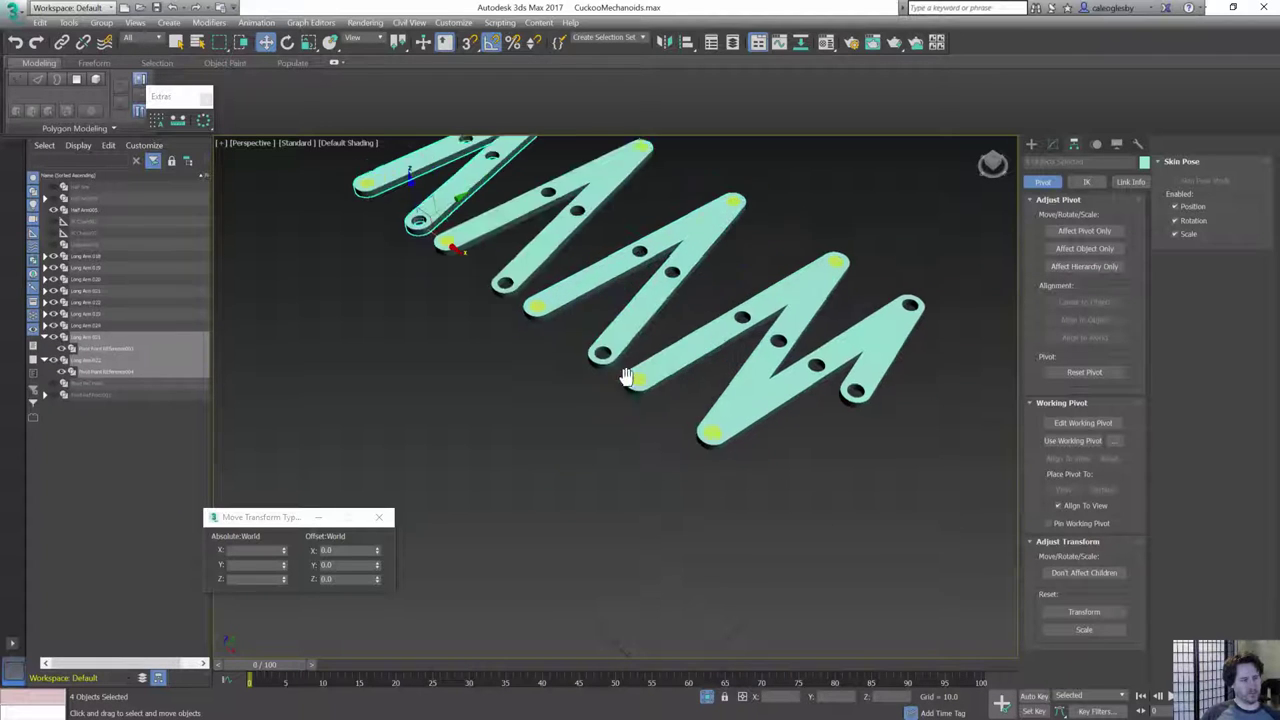
- Align Long Arm 021's pivot point to the pivot cylinder at Long Arm 020's lower end
click(640, 490)
click(680, 579)
alt+middle_drag(685, 455, 752, 470)
key(alt+a)
click(764, 469)
click(635, 577)
- Align Long Arm 022's pivot point to the pivot cylinder at Long Arm 021's upper end
click(655, 388)
key(alt+a)
click(746, 259)
click(634, 578)
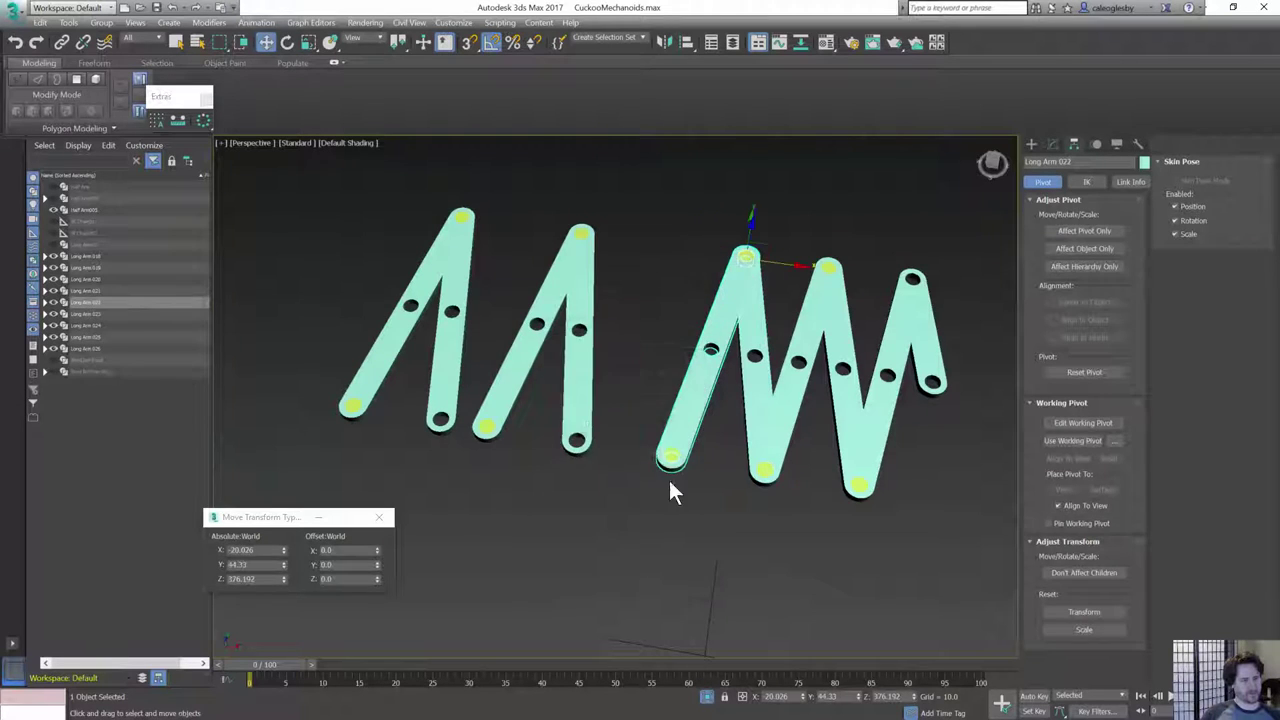
- Align Long Arm 023's pivot point to the cylinder at Long Arm 022's lower end, and Long Arm 024's to the one at Long Arm 023's upper end
click(580, 400)
key(alt+a)
click(673, 456)
click(632, 578)
click(507, 382)
key(alt+a)
click(665, 245)
click(632, 578)
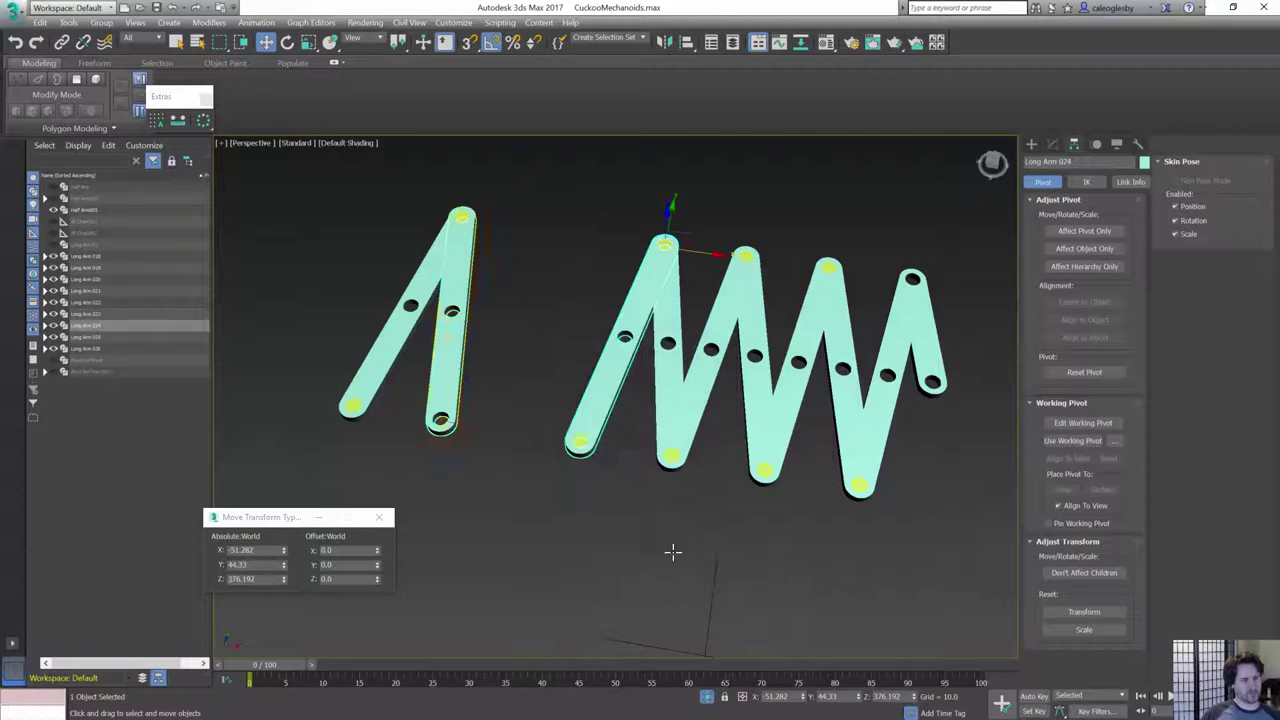
- Align Long Arm 025 to the pivot cylinder at Long Arm 024's lower end, and Long Arm 026 to the cylinder at Long Arm 025's upper end
click(447, 362)
key(alt+a)
click(580, 440)
click(631, 577)
click(587, 235)
click(635, 576)
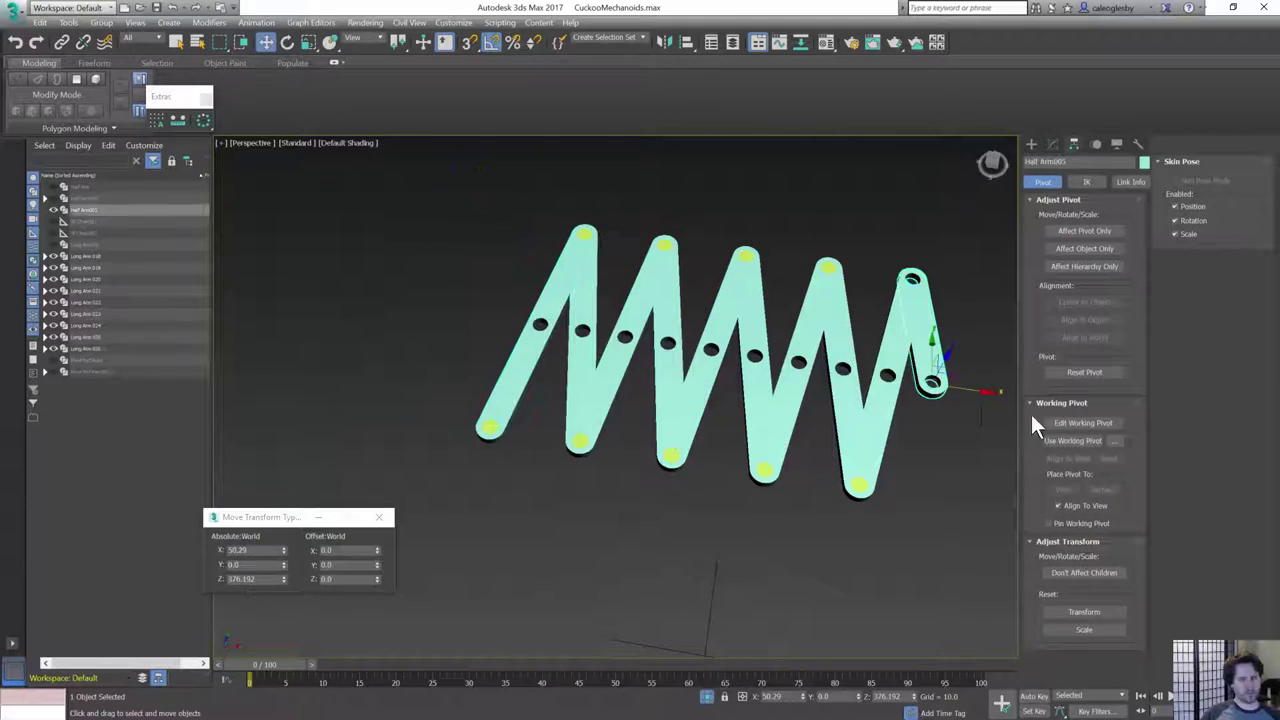
- Clone Half Arm005 as an instance and align its pivot point to the pivot cylinder at Long Arm 026's lower end
mouse_move(913, 405)
shift+mouse_down()
mouse_move(620, 380)
mouse_move(540, 352)
shift+mouse_up()
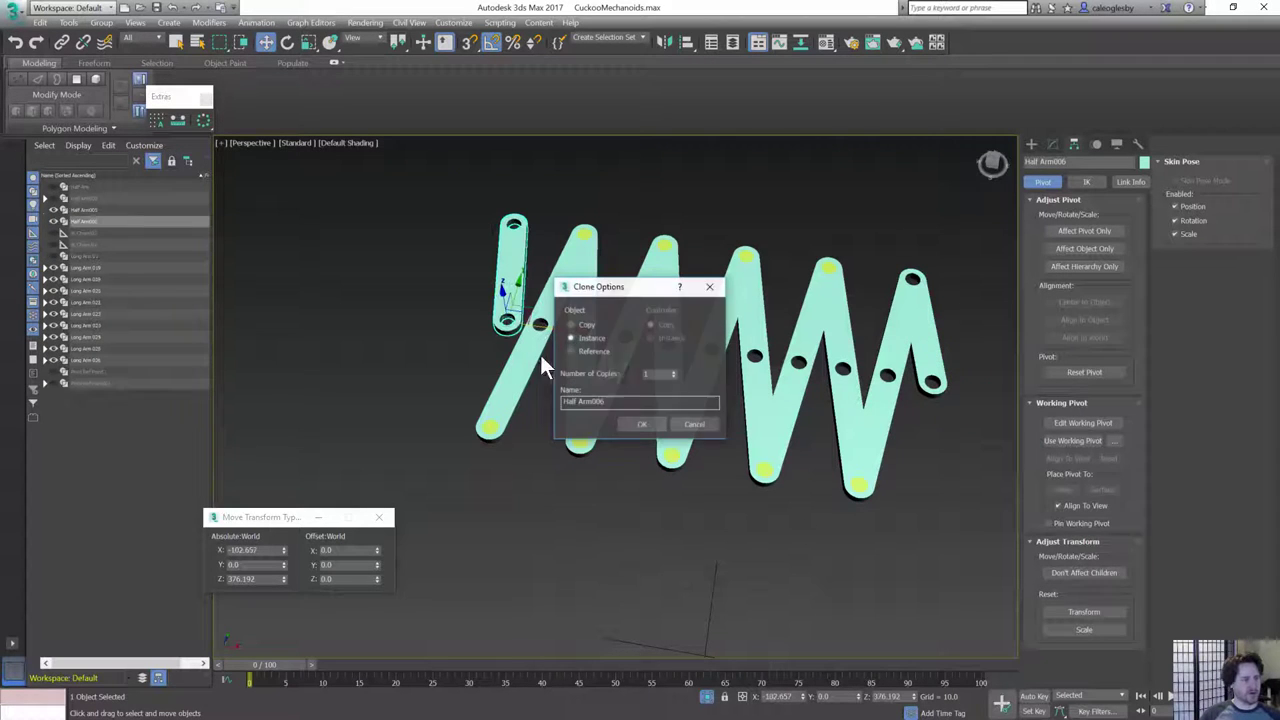
click(642, 425)
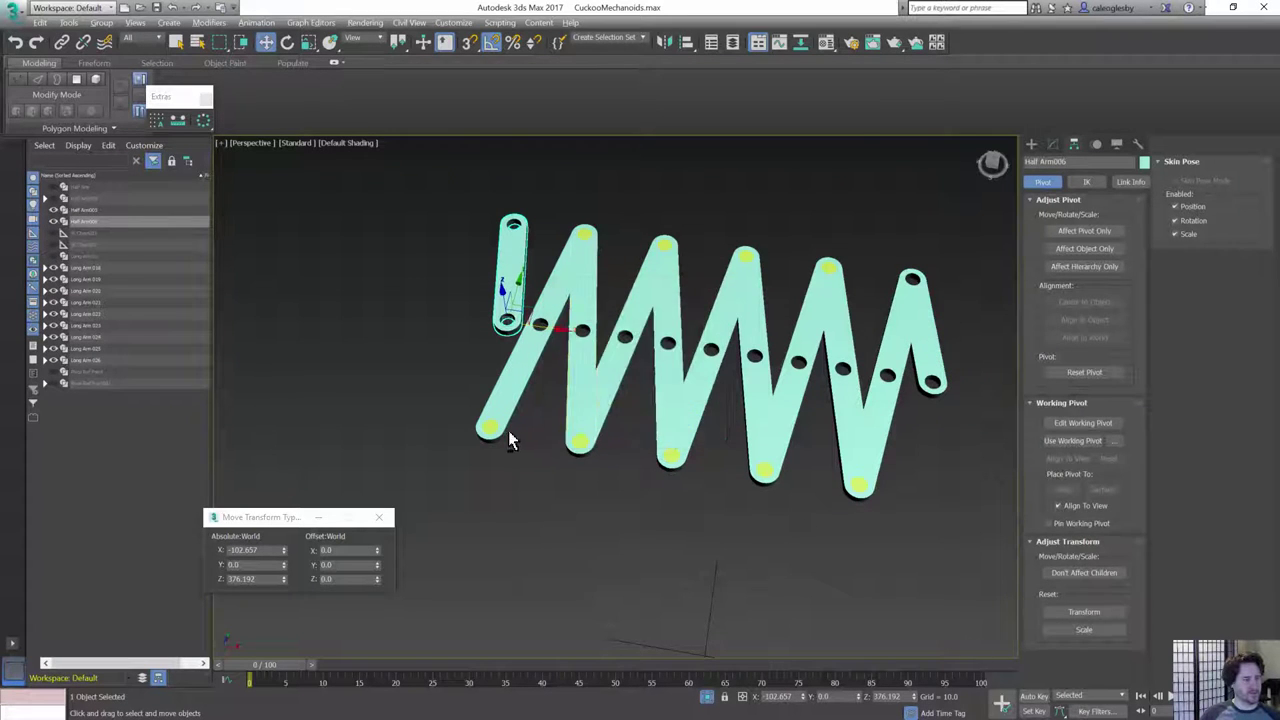
key(alt+a)
click(508, 428)
click(664, 575)
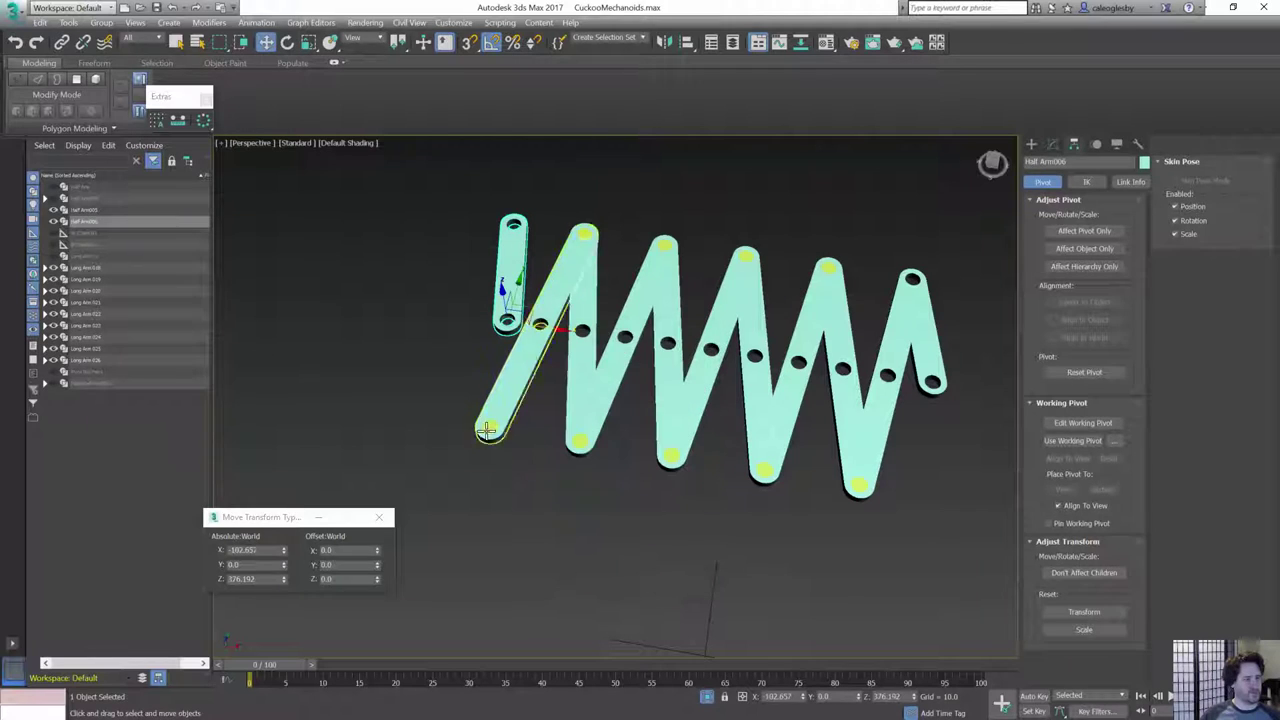
key(alt+a)
click(487, 429)
click(628, 578)
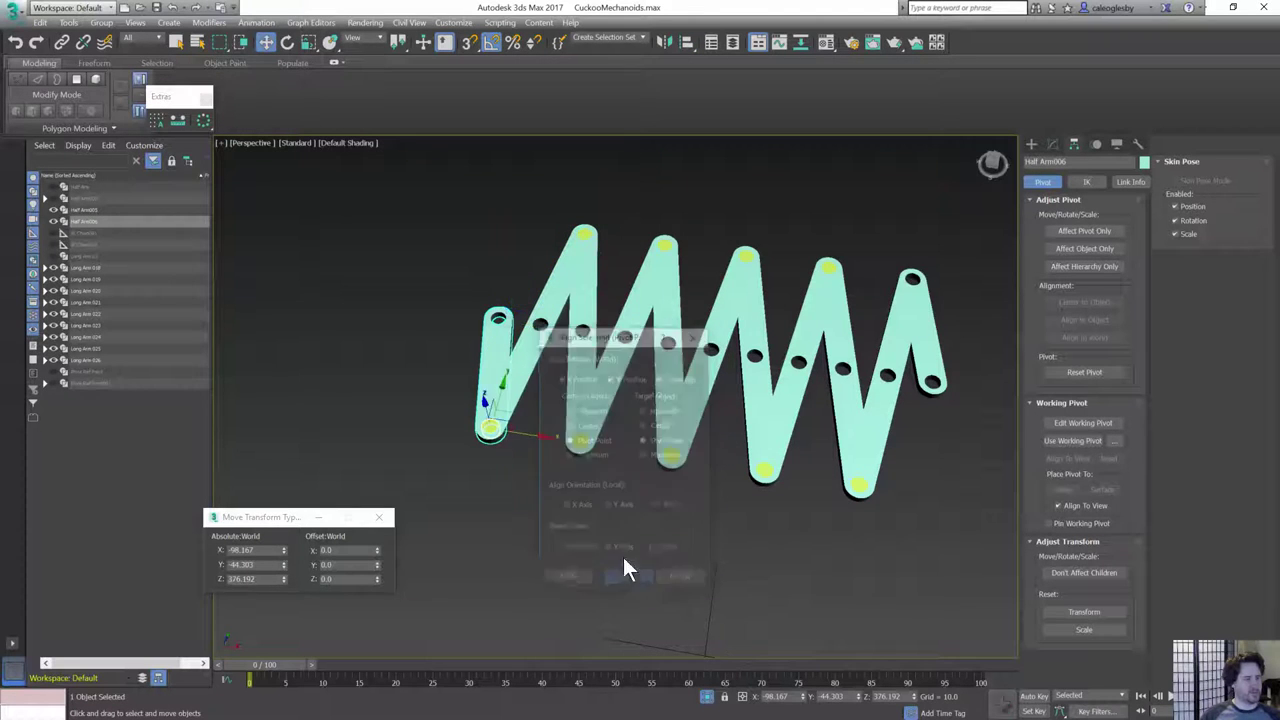
scroll(630, 520, up, 3)
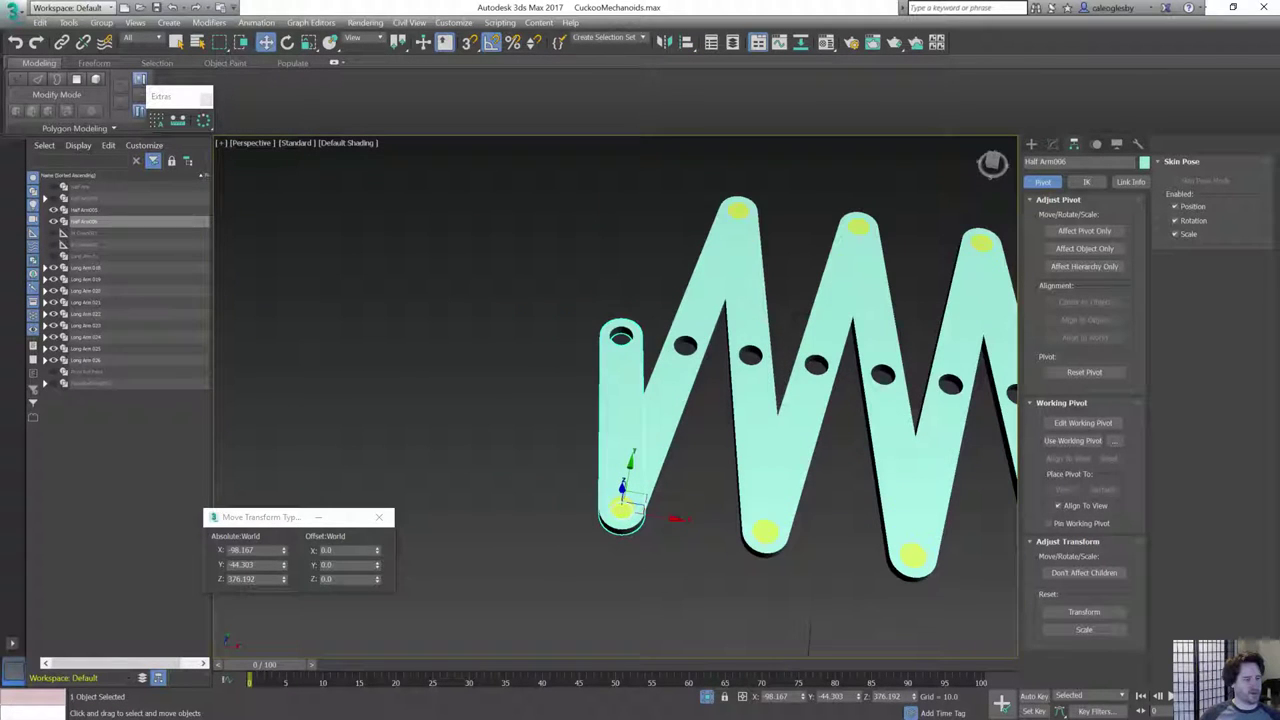
click(626, 505)
scroll(668, 518, up, 1)
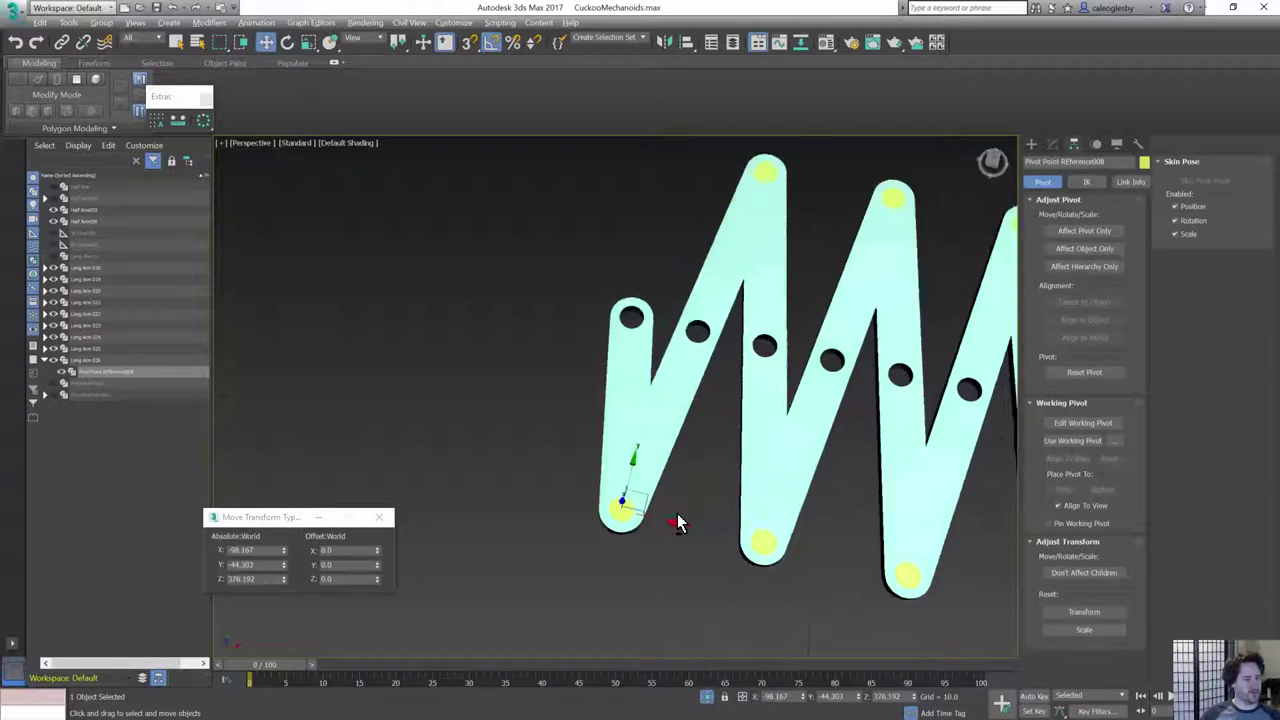
shift+drag(628, 503, 585, 262)
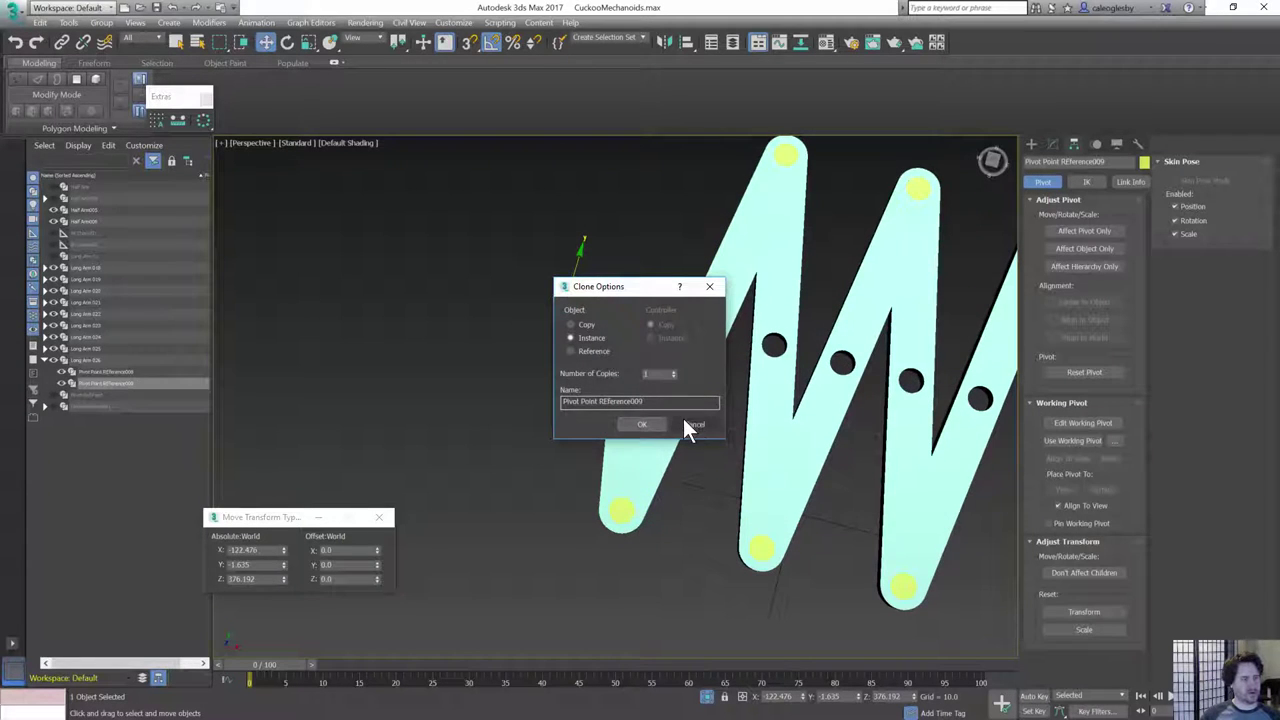
click(686, 419)
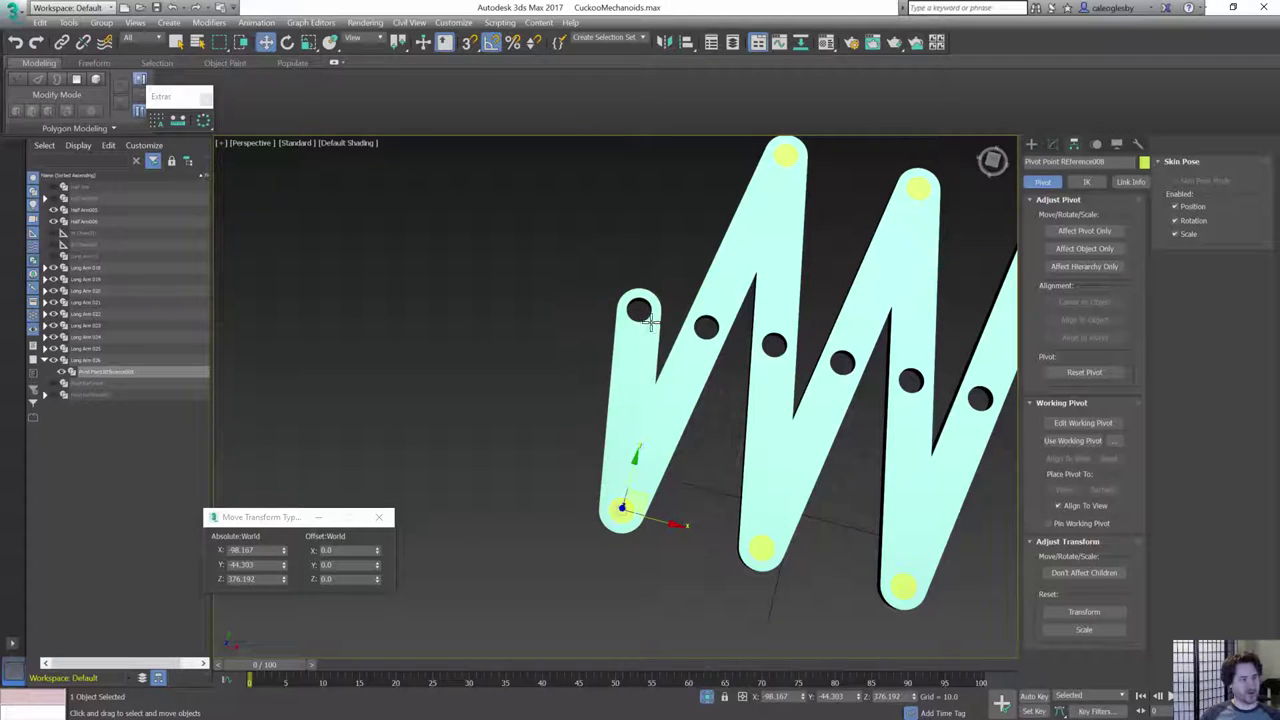
- Detach a copy of the upper hole's spline from Half Arm006's Editable Spline as a separate shape named End Pivot
scroll(375, 295, down, 6)
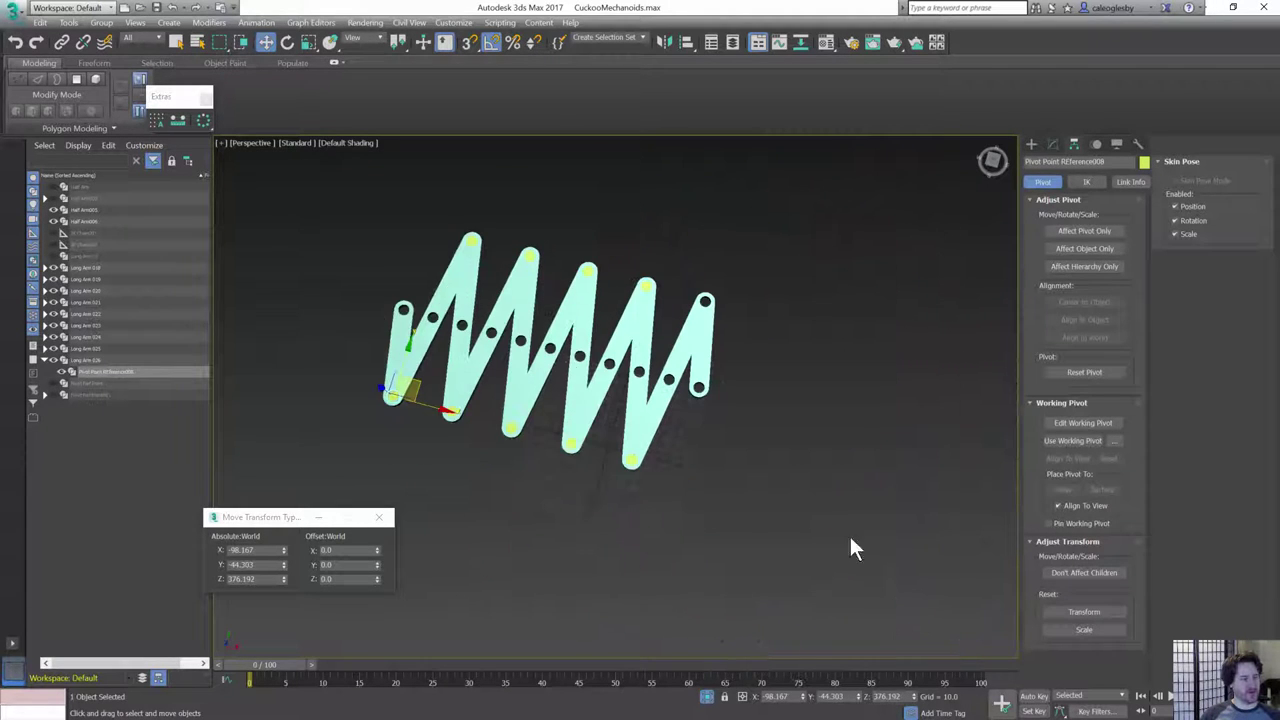
middle_drag(945, 565, 844, 533)
middle_drag(569, 356, 831, 448)
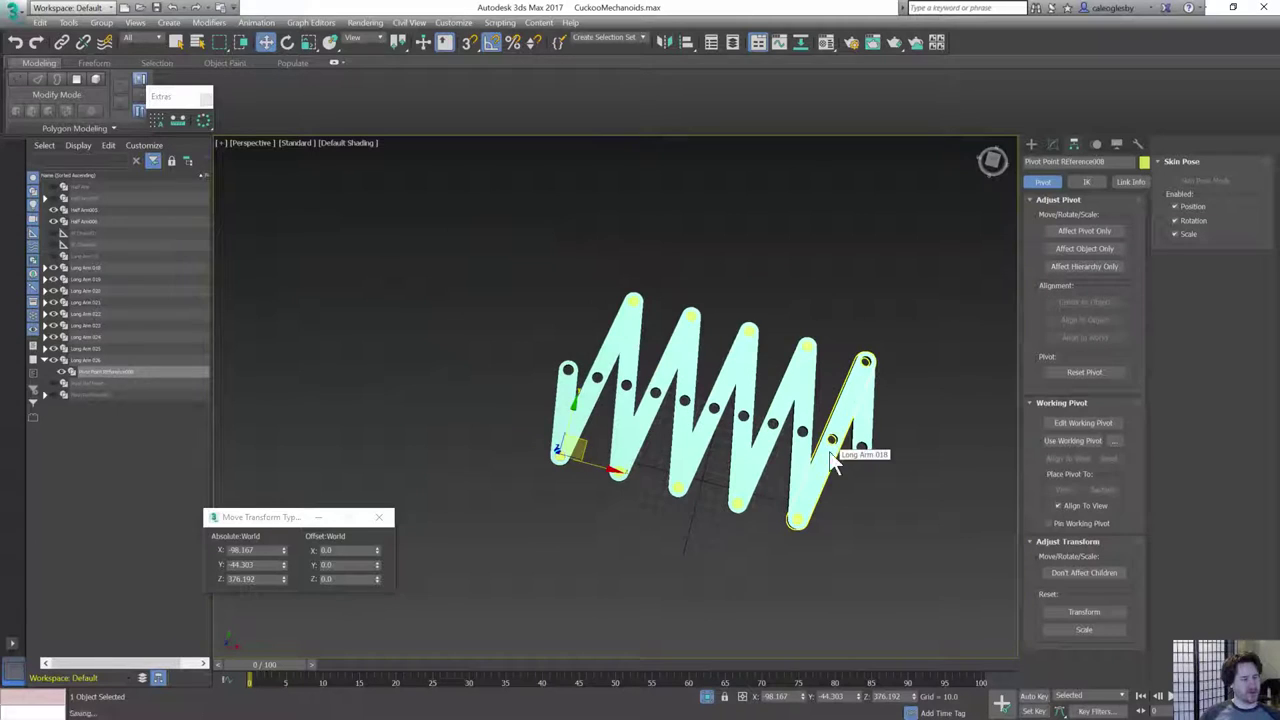
scroll(681, 403, up, 3)
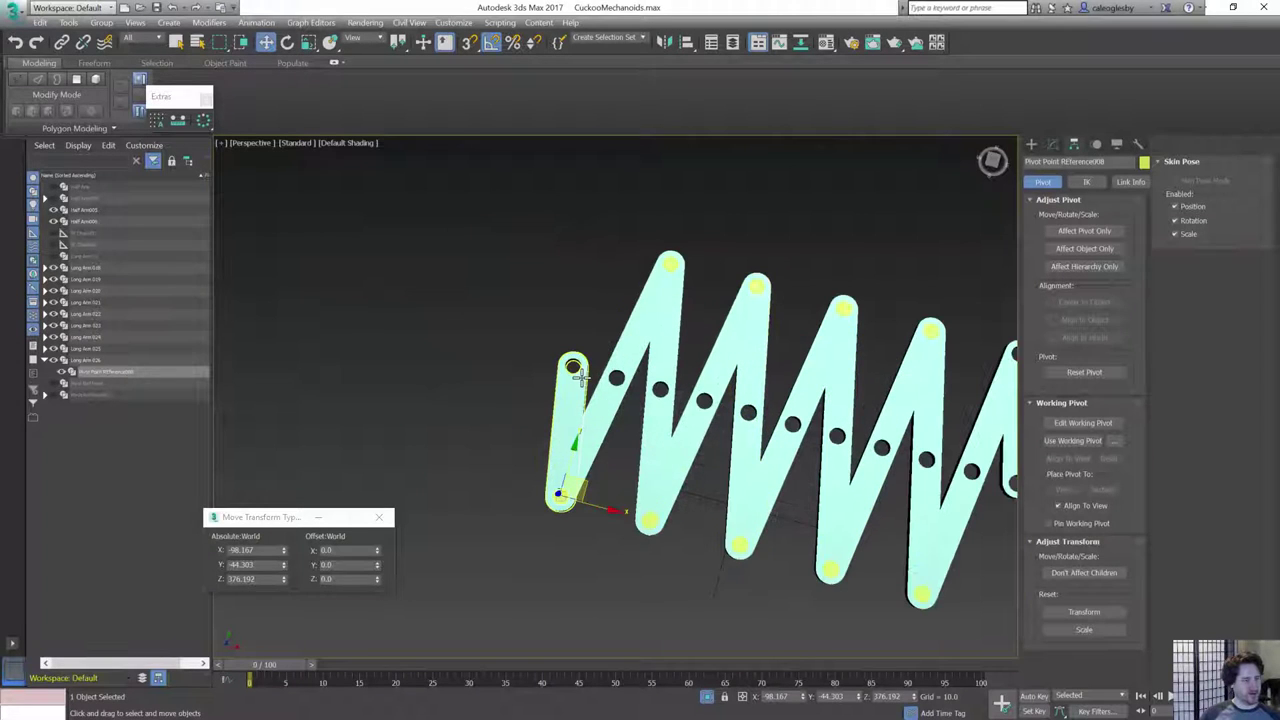
click(872, 566)
click(1060, 145)
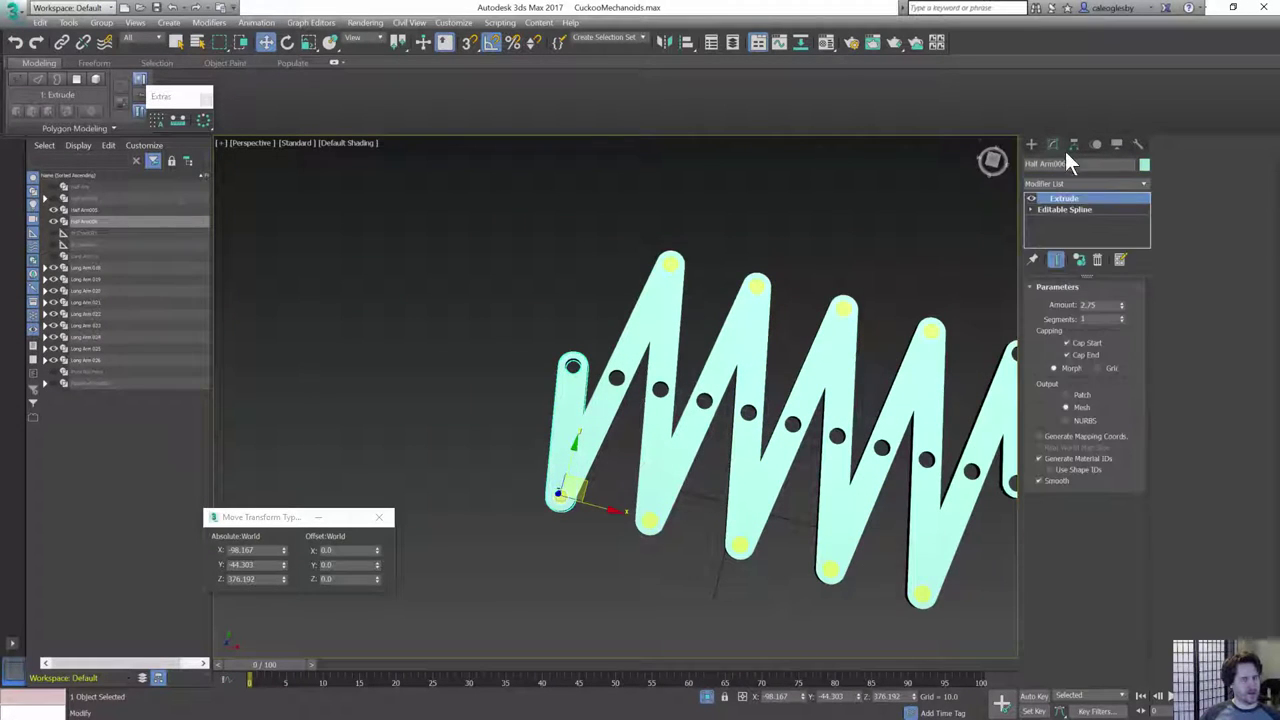
click(1066, 210)
key(3)
click(572, 366)
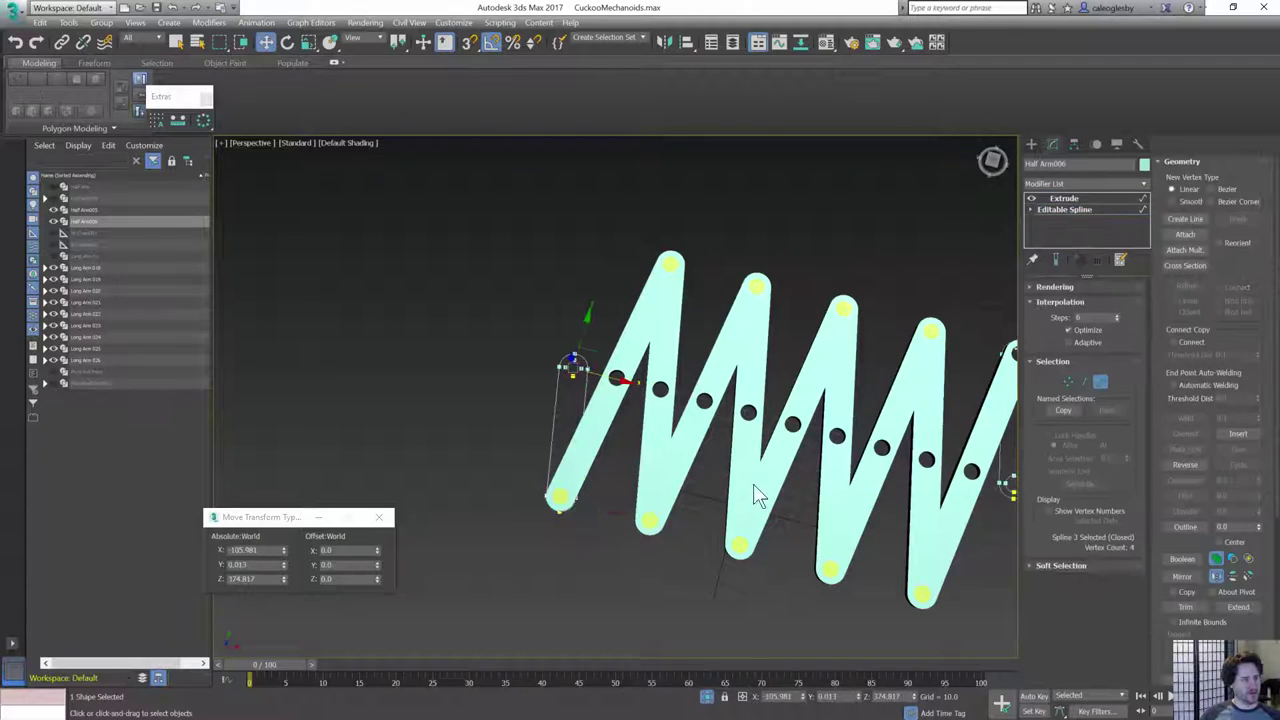
drag(1180, 530, 1186, 394)
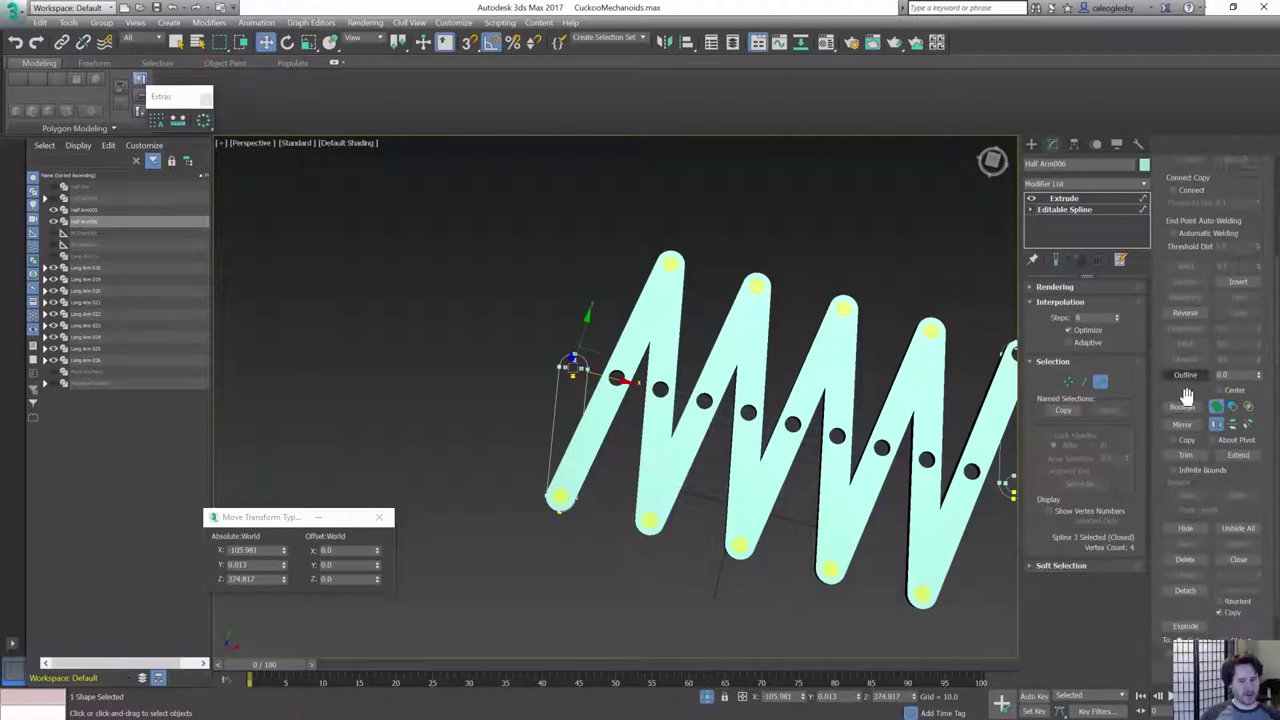
click(1186, 589)
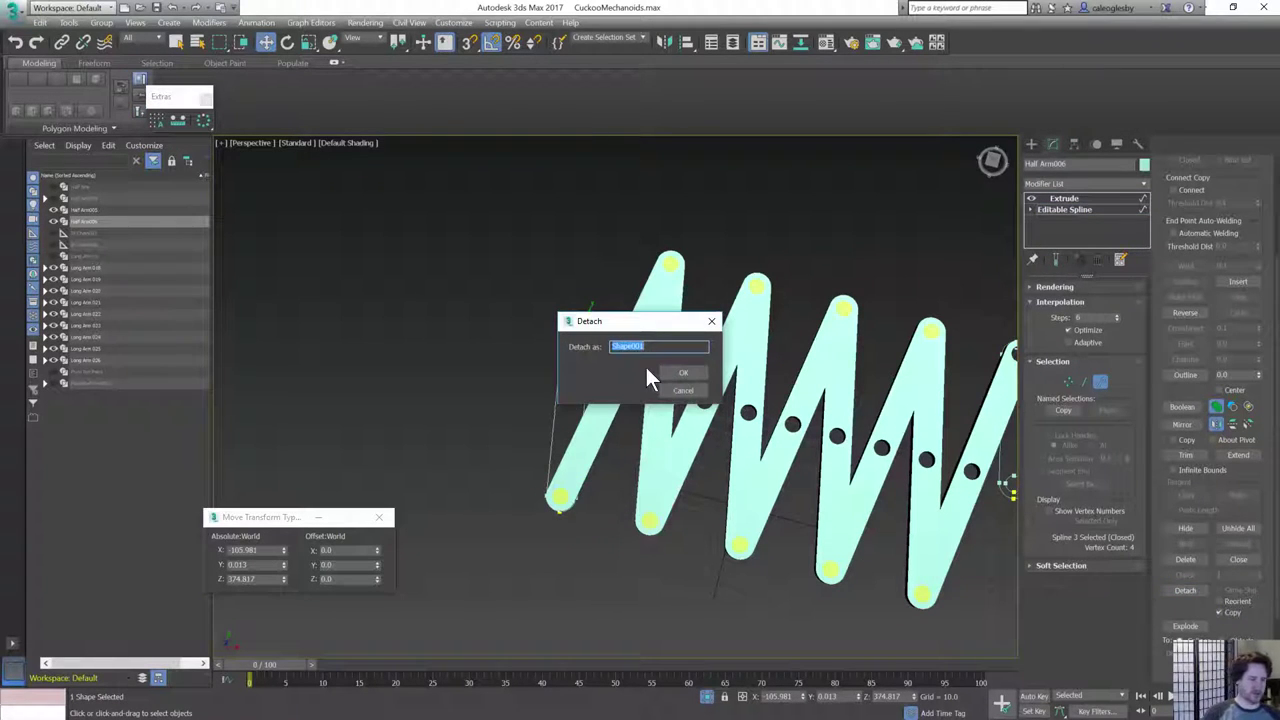
key(Return)
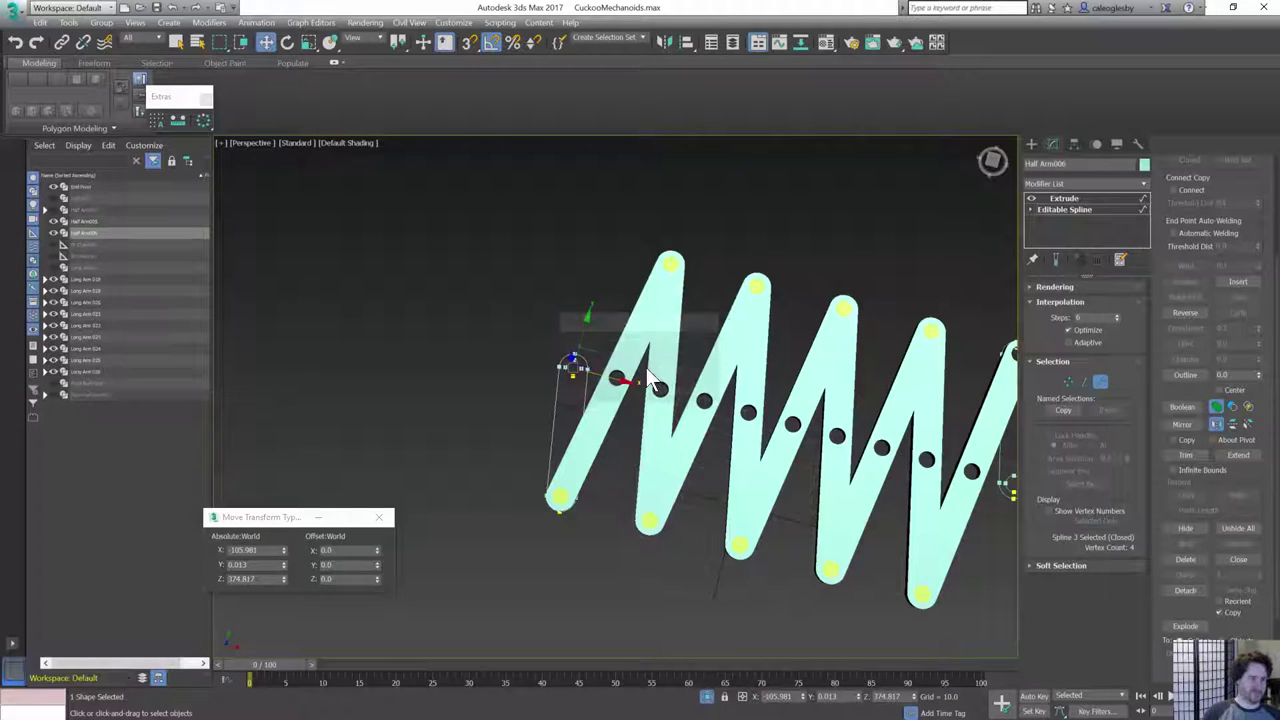
- Copy Half Arm006's Extrude modifier onto the End Pivot spline and set End Pivot's object colour to dark red
click(1074, 200)
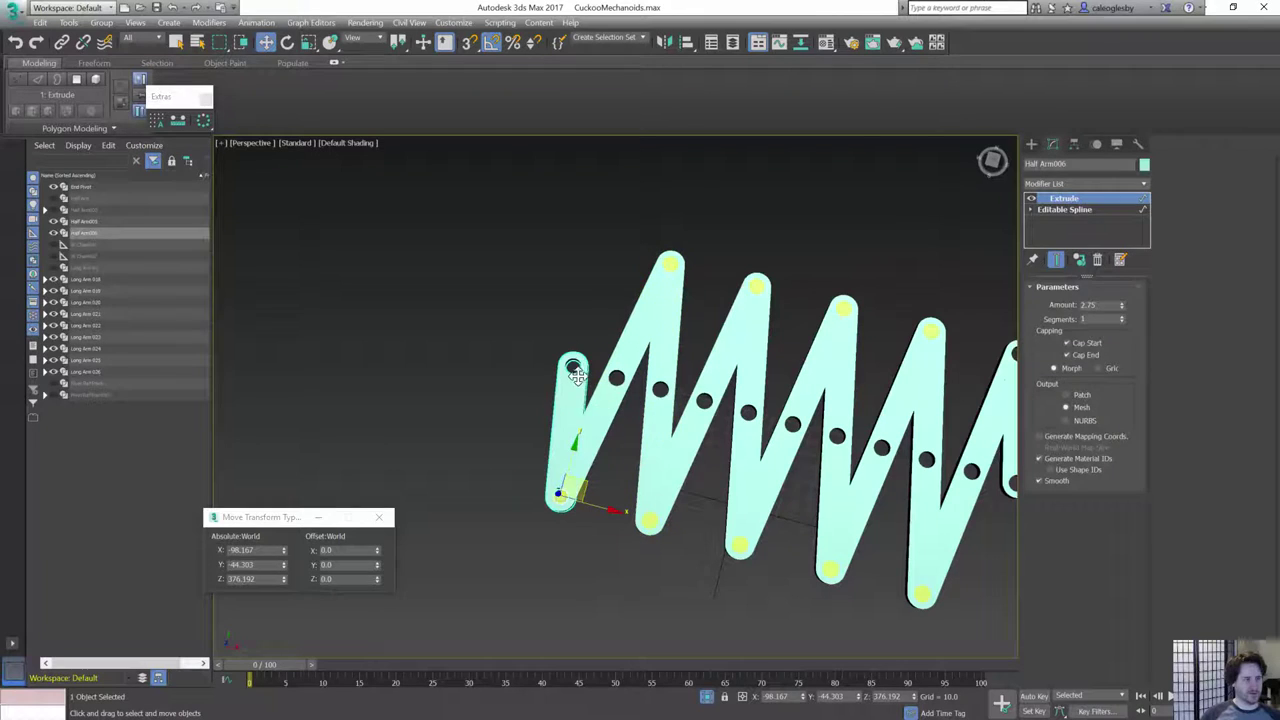
click(862, 560)
click(575, 367)
key(ctrl+z)
right_click(1082, 199)
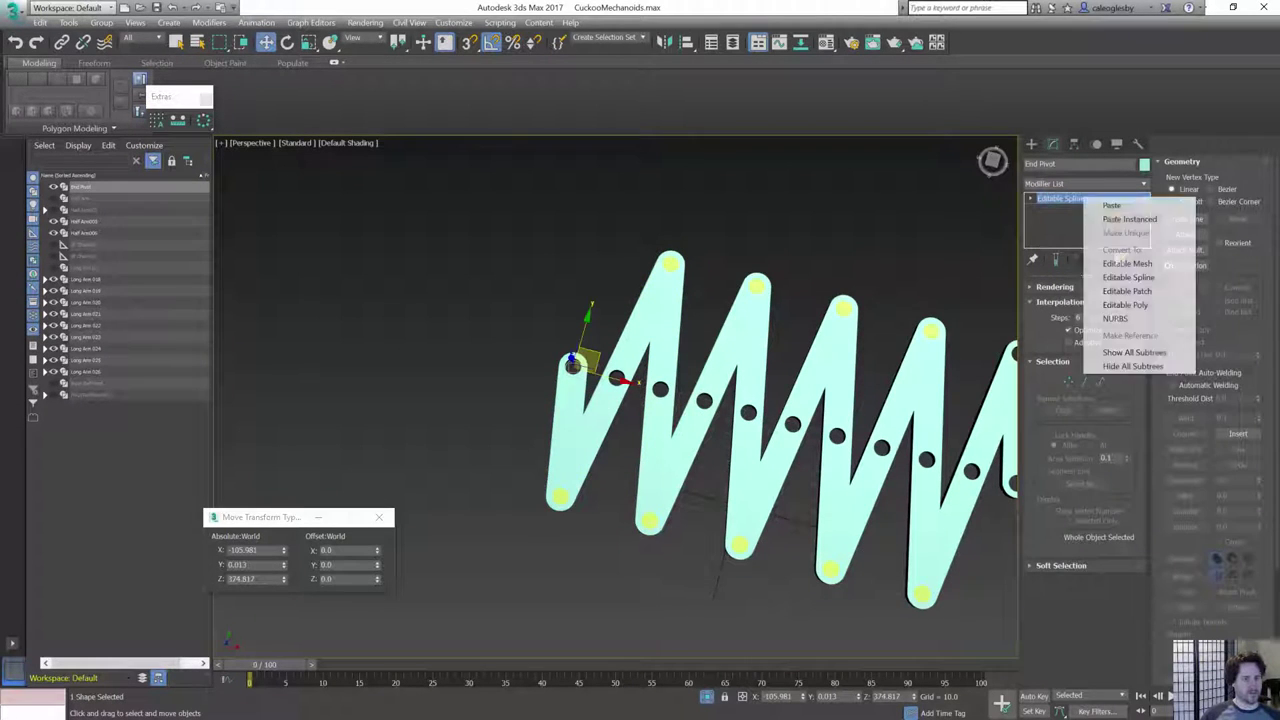
click(1108, 205)
click(1144, 166)
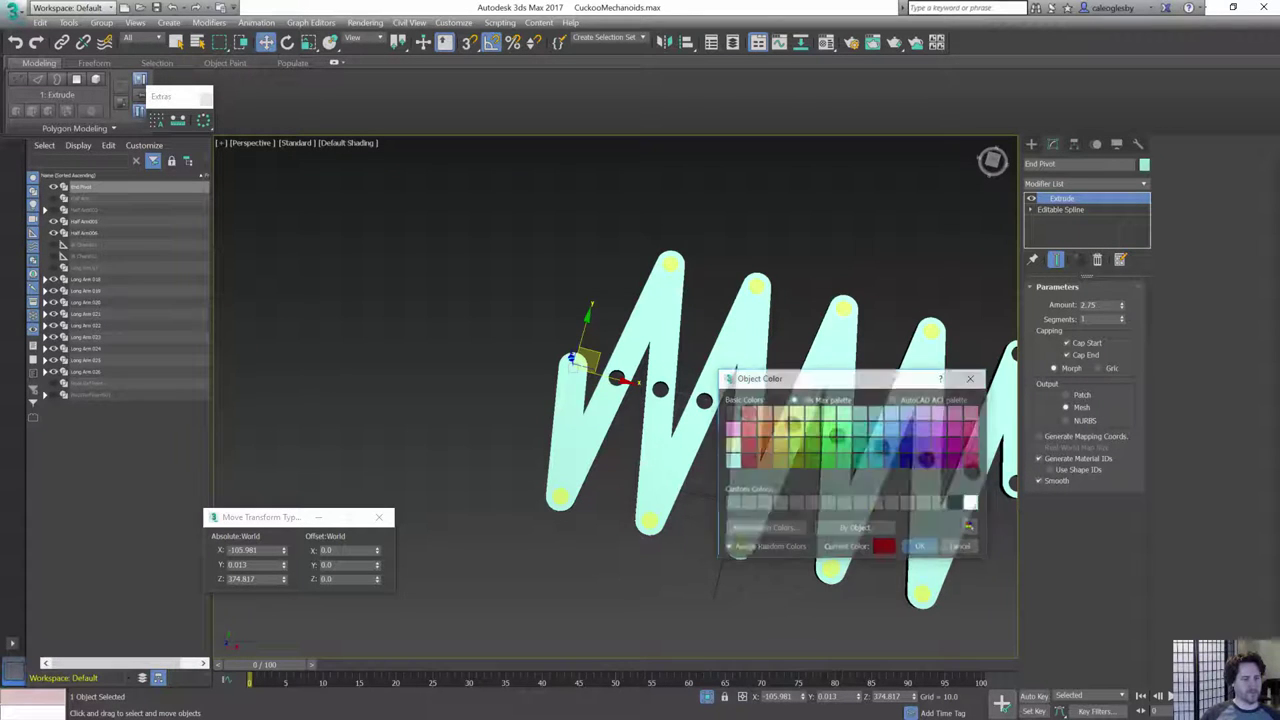
click(920, 547)
- Link the parts as a parent chain from End Pivot through Half Arm006 and Long Arms 026 to 018 to Half Arm005
alt+middle_drag(680, 410, 613, 418)
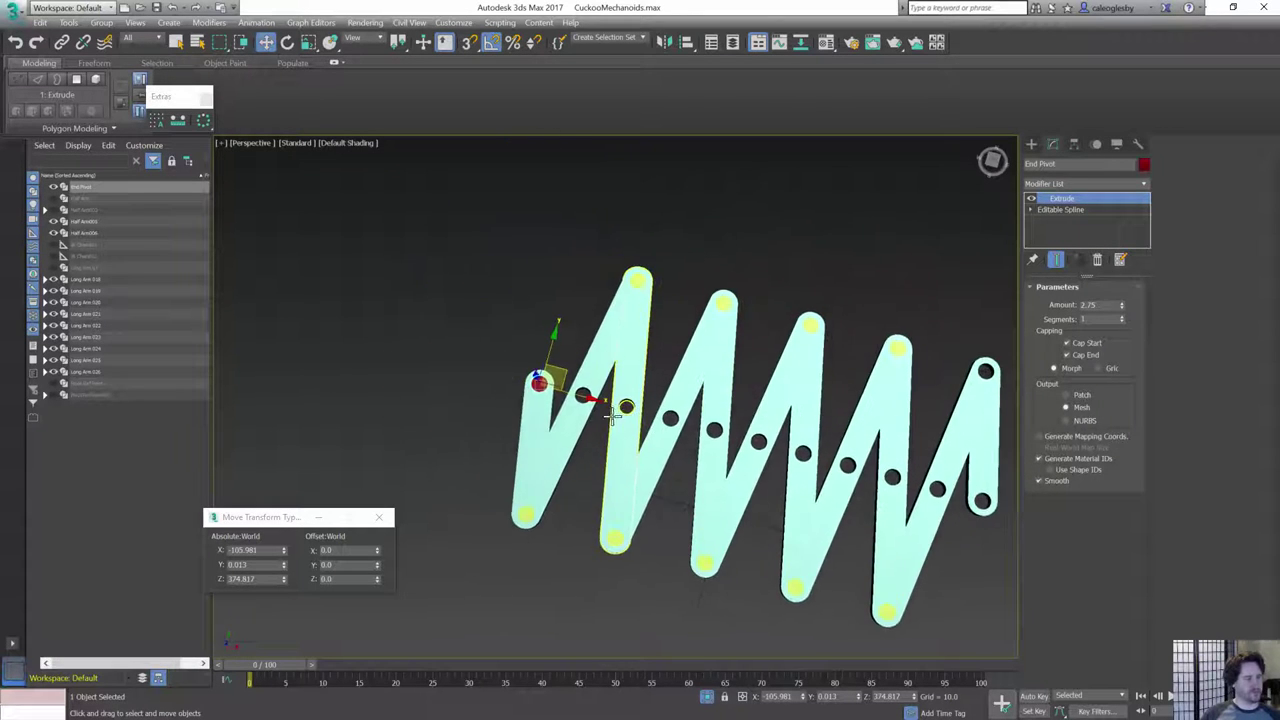
click(63, 42)
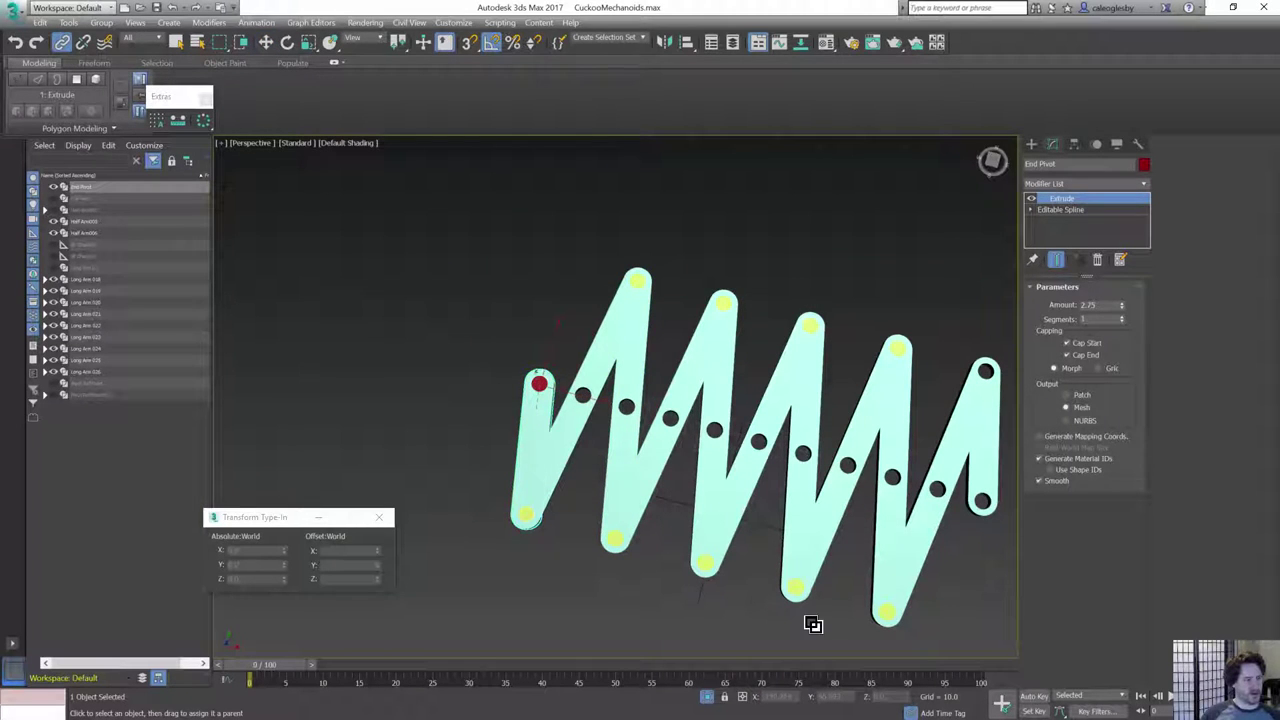
drag(535, 416, 757, 464)
drag(762, 462, 835, 472)
drag(835, 472, 843, 490)
middle_drag(744, 437, 552, 378)
drag(641, 432, 737, 452)
click(737, 452)
drag(690, 550, 791, 430)
middle_drag(726, 391, 796, 412)
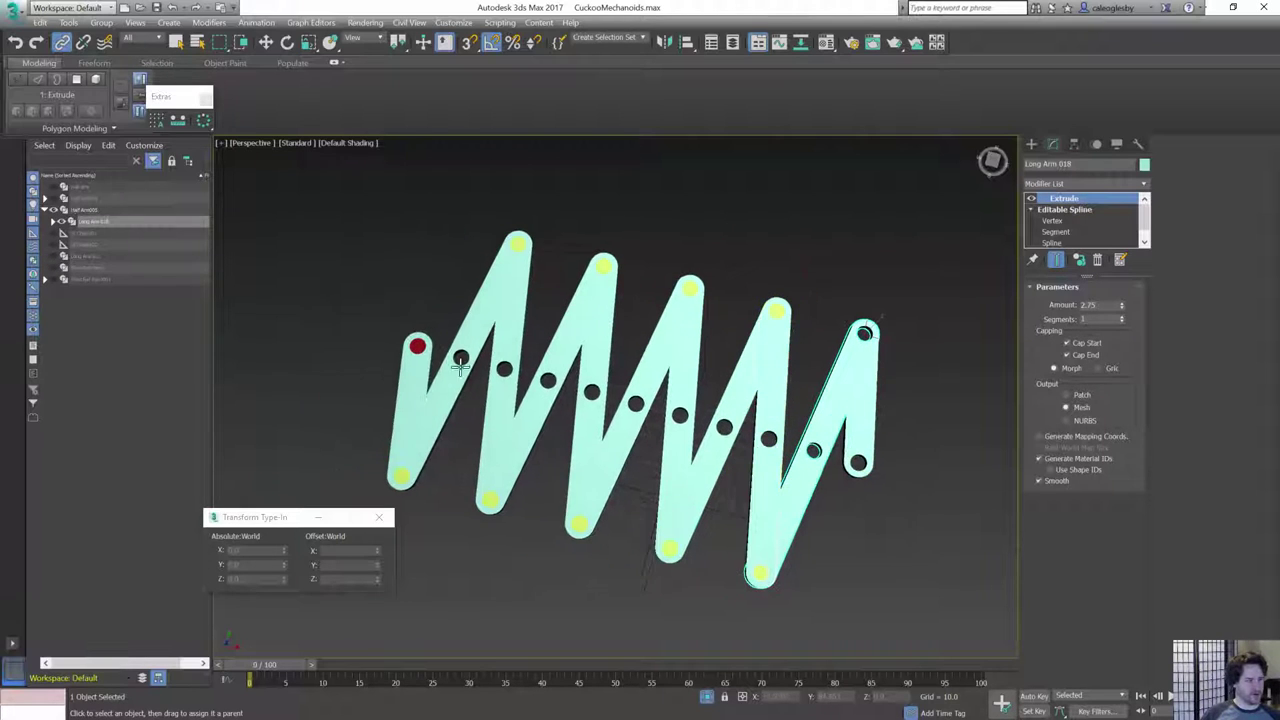
- Create an HI Solver IK chain from End Pivot to Half Arm005 at the other end of the linkage
click(256, 22)
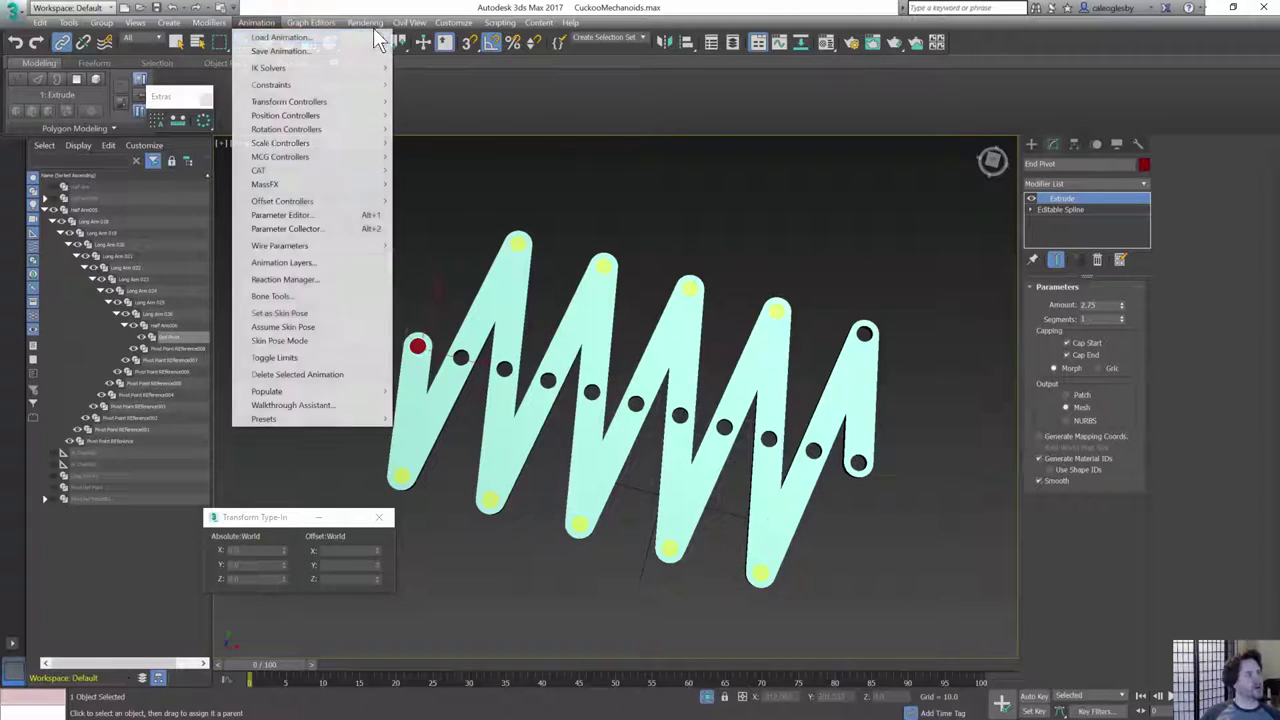
mouse_move(268, 68)
click(226, 72)
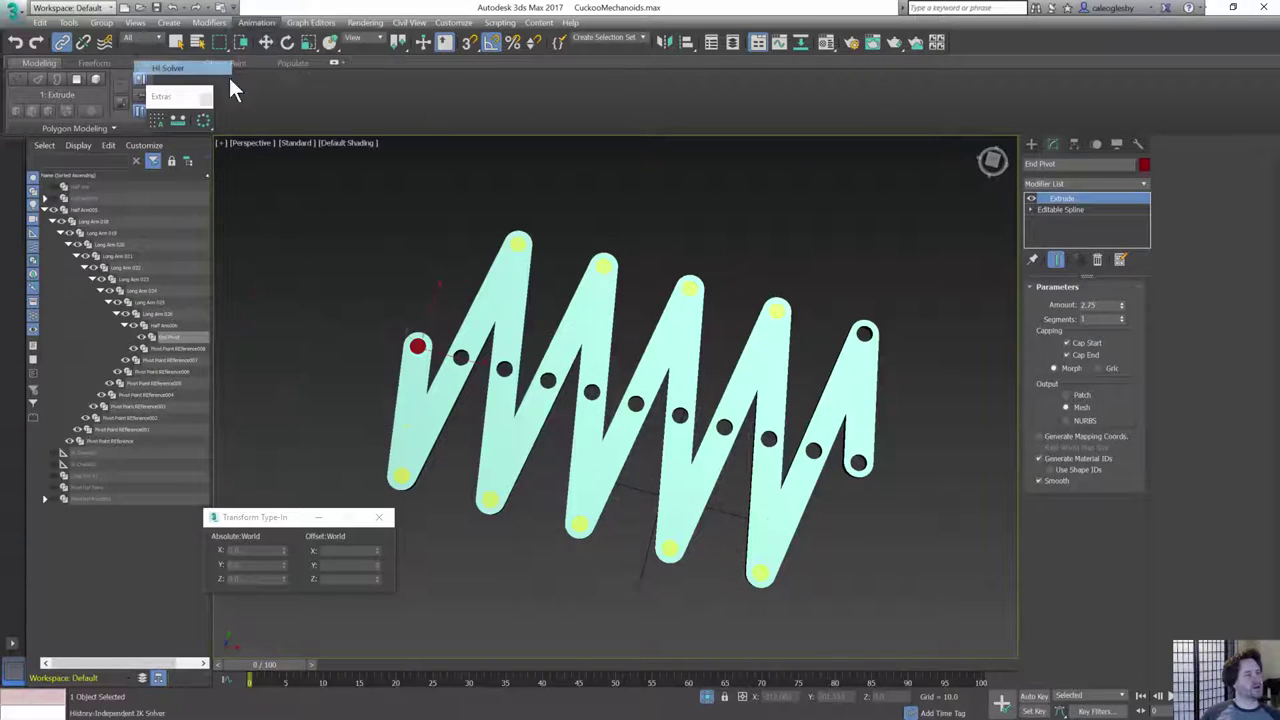
click(858, 462)
- Try moving the new IK chain's goal to test how the scissor linkage extends and folds
middle_drag(671, 424, 705, 442)
scroll(704, 442, down, 3)
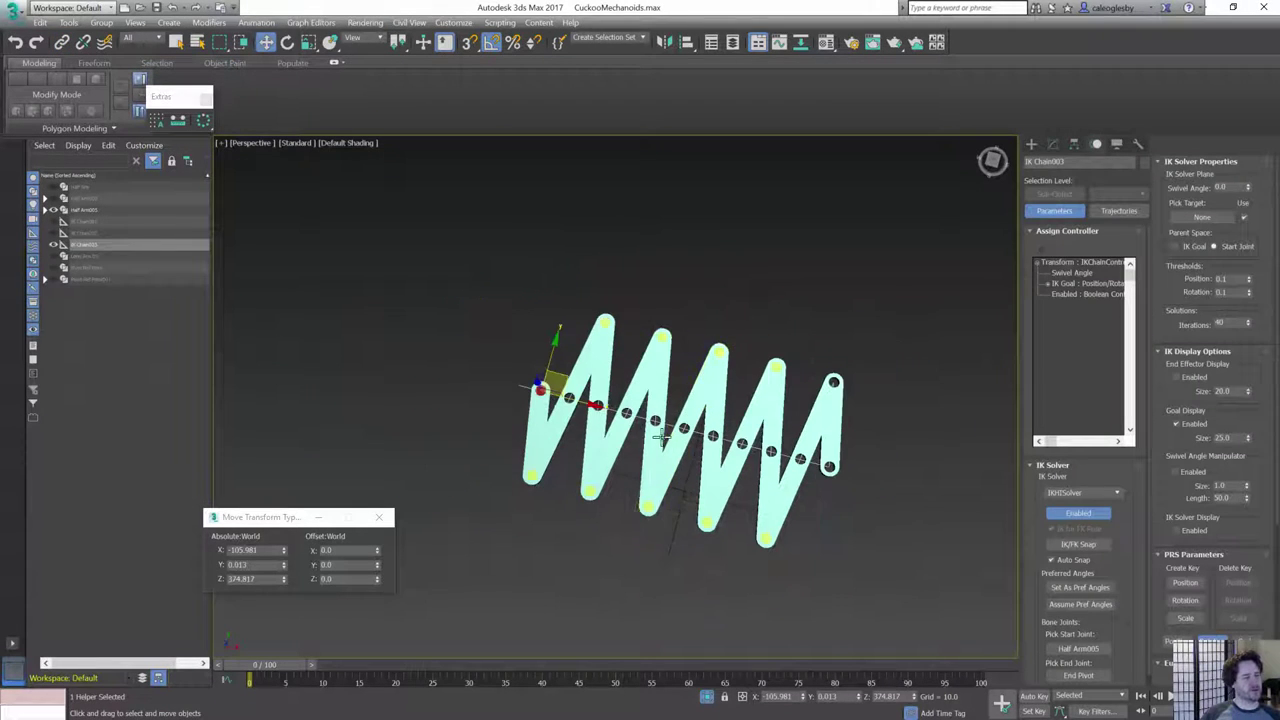
drag(583, 401, 558, 372)
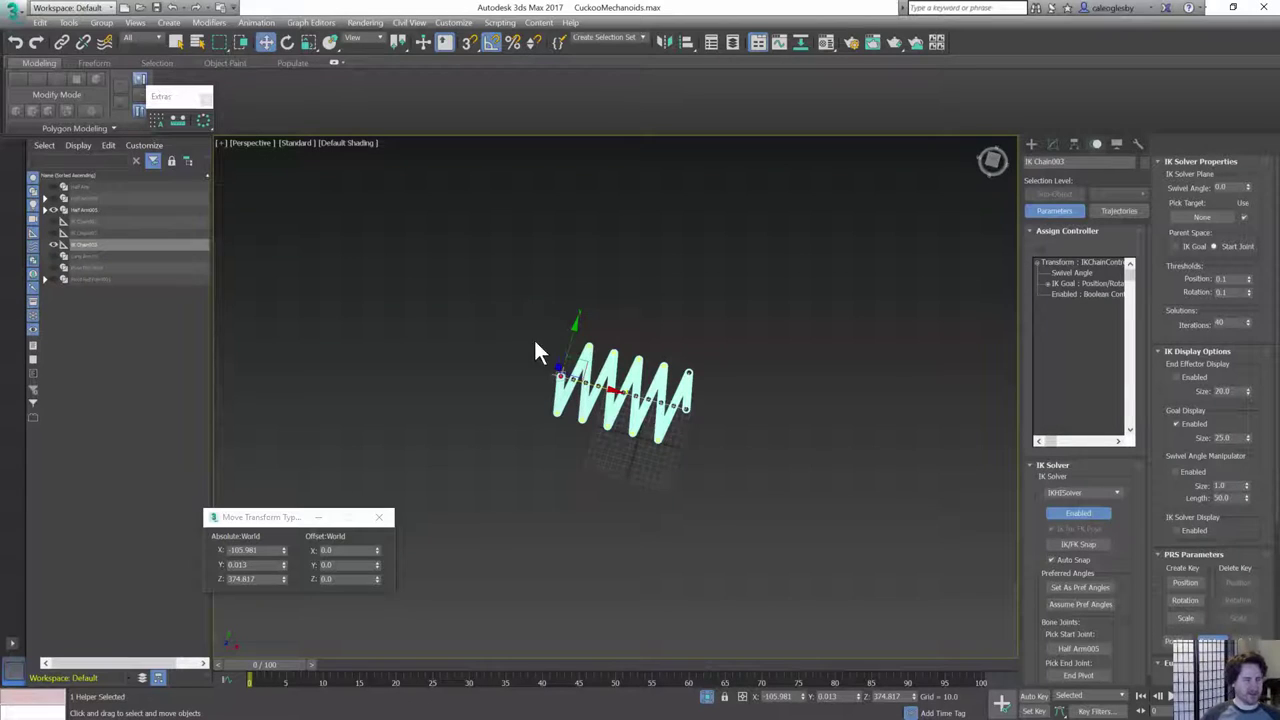
scroll(625, 380, up, 5)
scroll(622, 388, down, 2)
scroll(622, 378, down, 2)
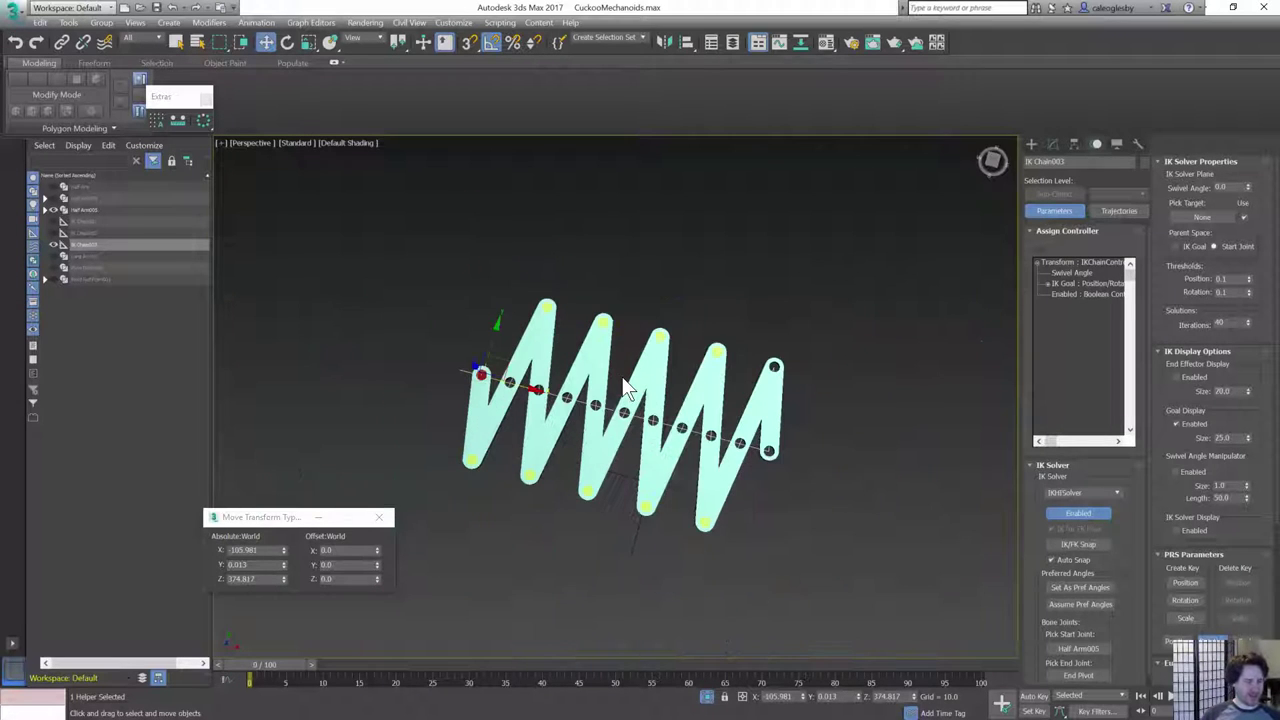
scroll(622, 378, up, 2)
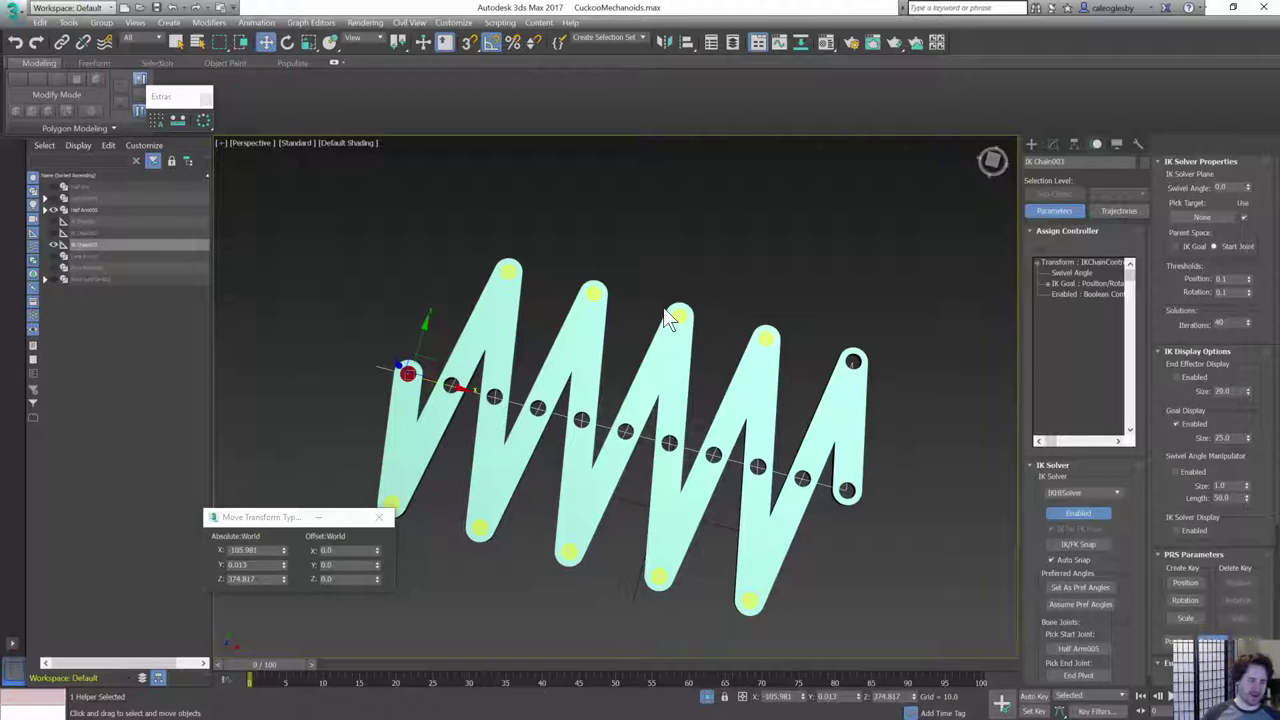
- Move the IK chain's goal slightly away from Half Arm005 to stretch the linkage
click(449, 386)
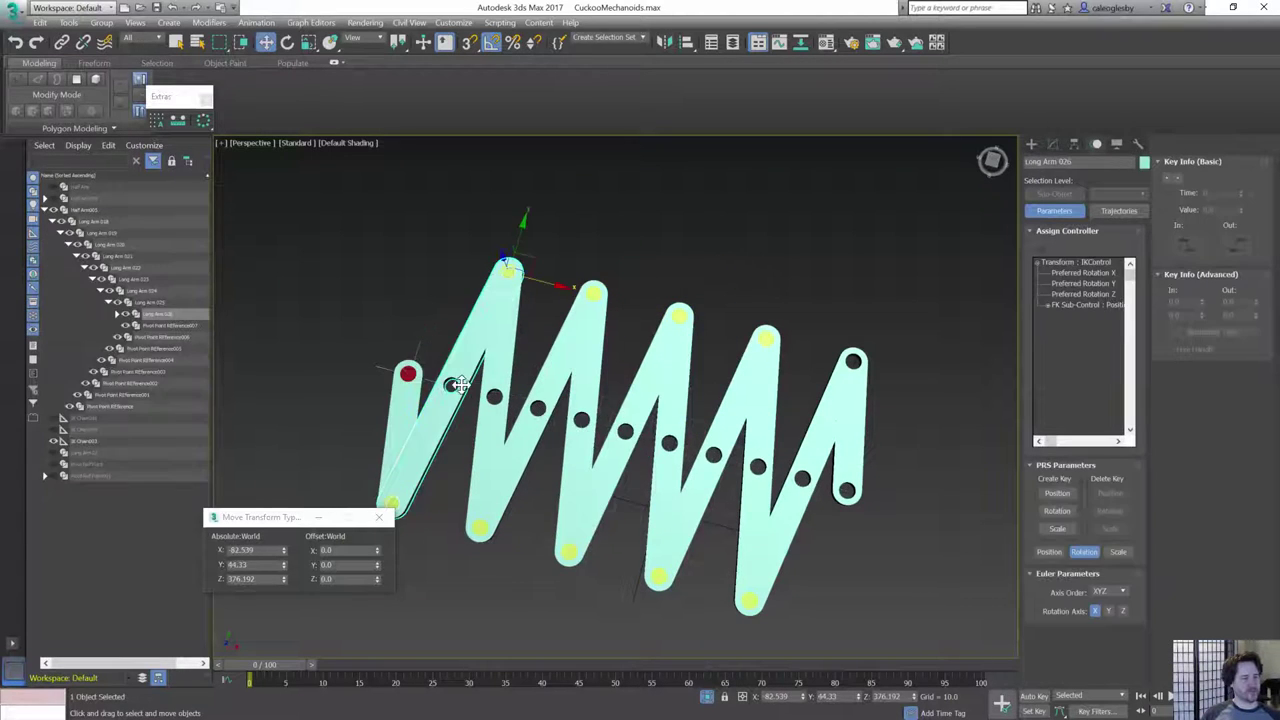
click(408, 374)
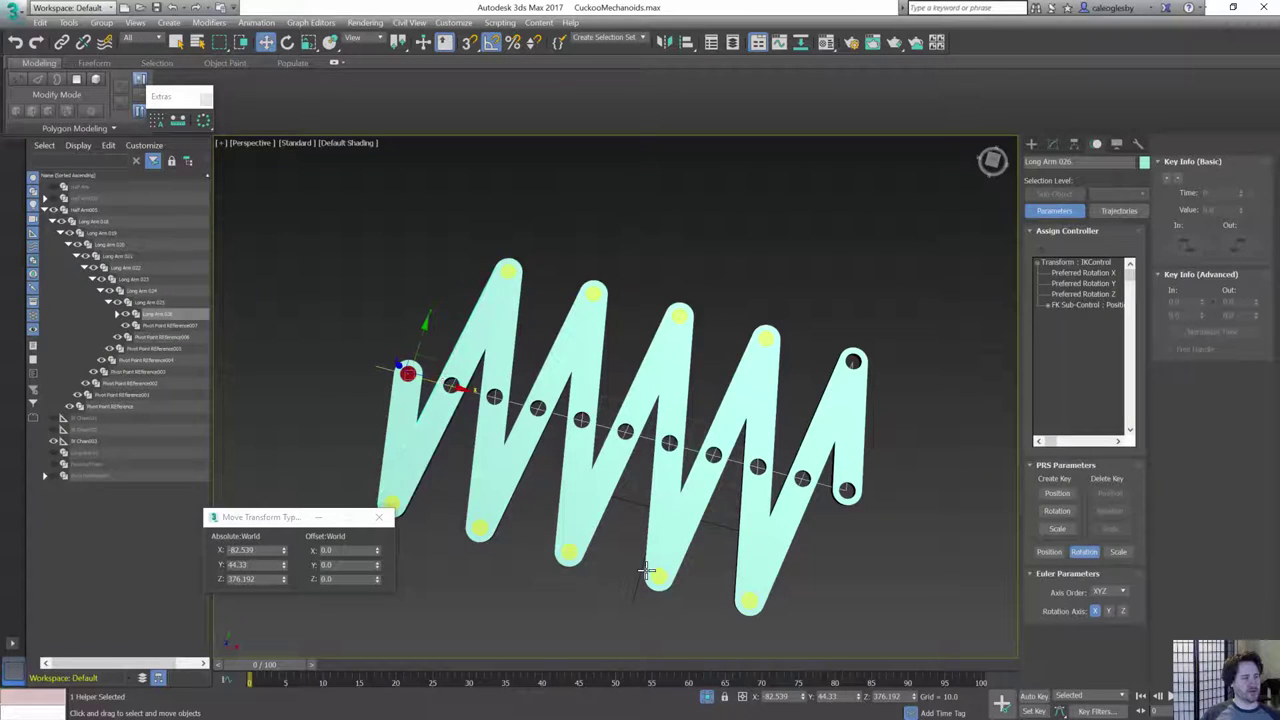
drag(449, 385, 345, 487)
- Set the Extrude amount of the instanced pivot reference cylinders to 8.75 so they stand above the arms
click(344, 488)
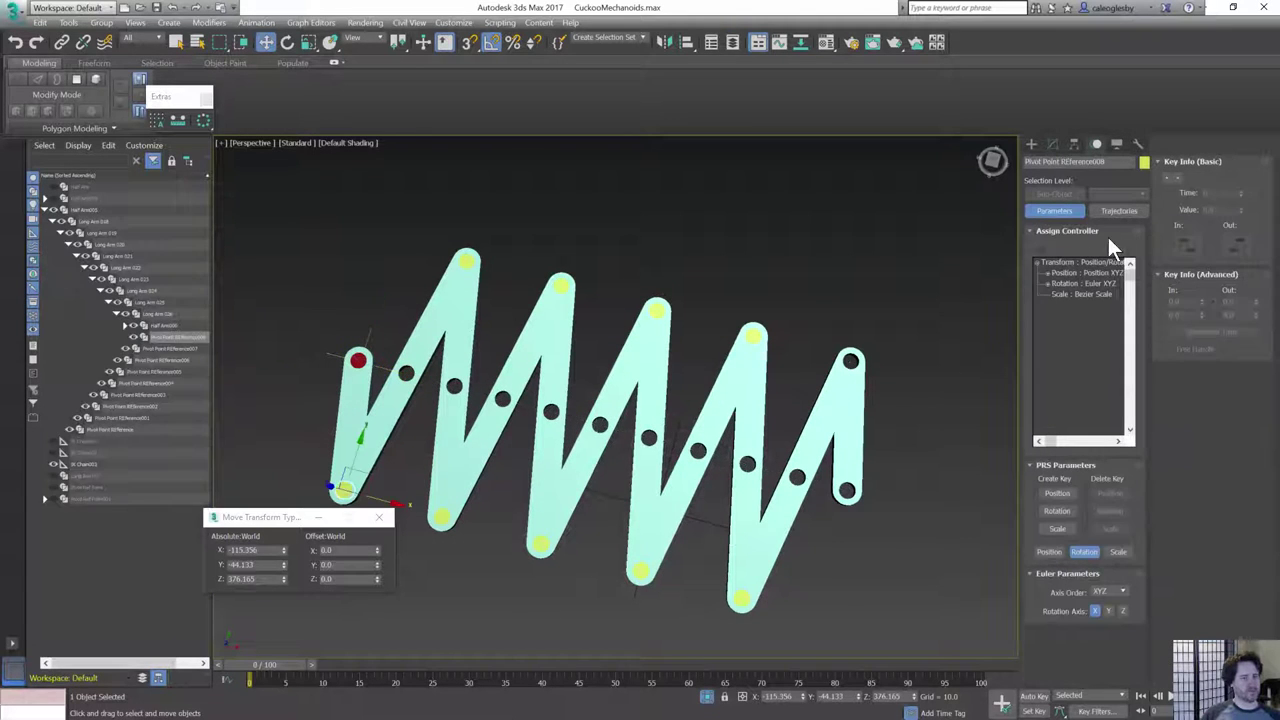
click(1055, 145)
drag(1123, 310, 1119, 301)
alt+middle_drag(760, 340, 661, 352)
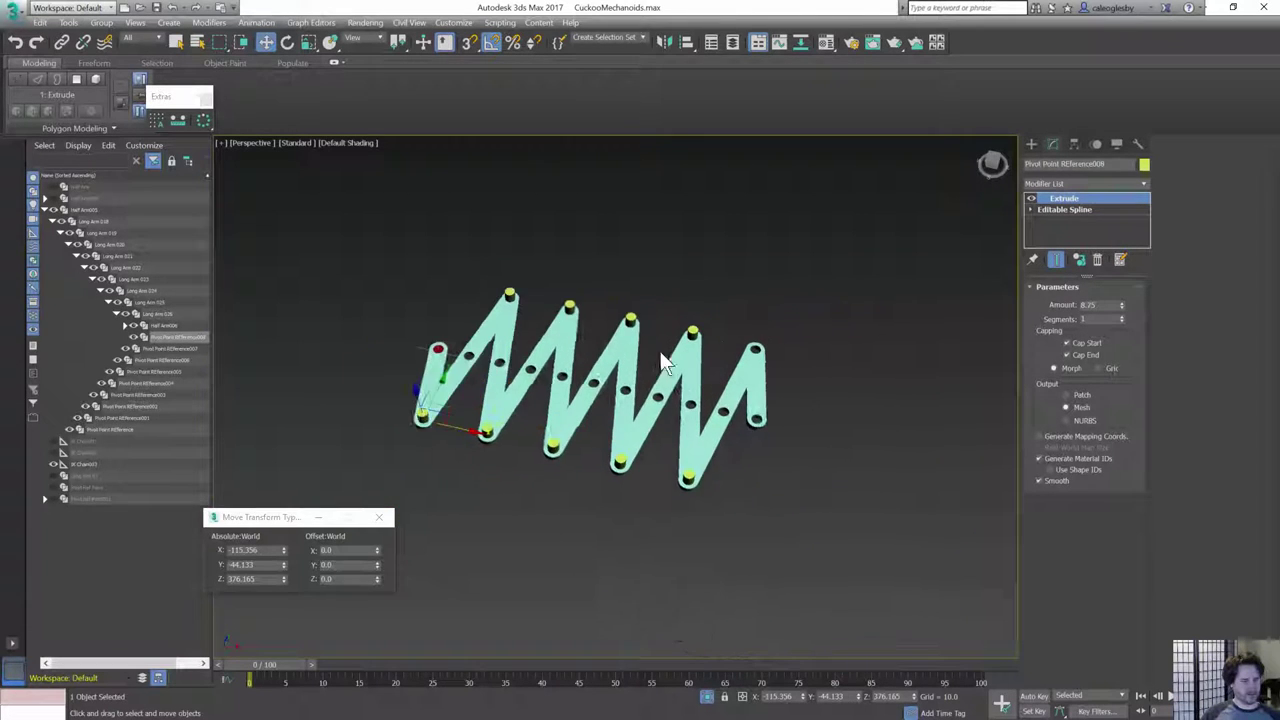
scroll(715, 345, up, 5)
click(670, 318)
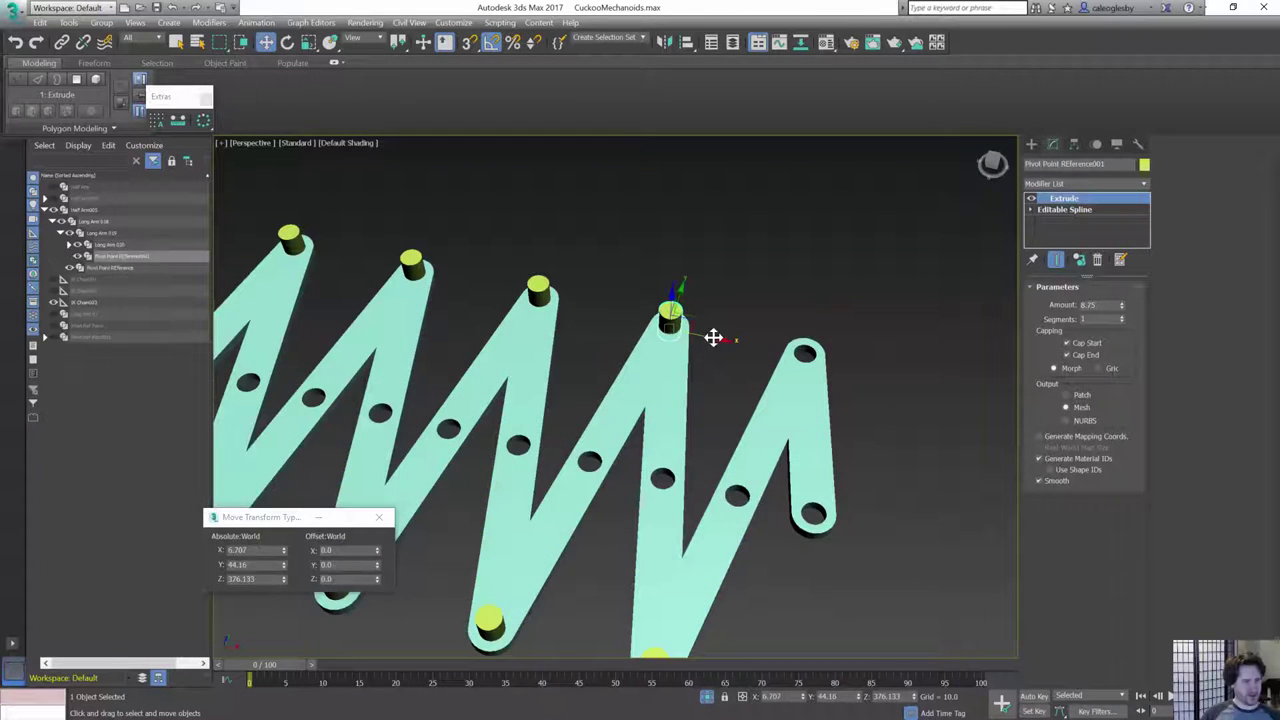
- Clone the last upper pivot cylinder and align the copy's pivot to the long arm with the empty upper hole at the linkage's end
shift+drag(711, 337, 722, 340)
click(642, 424)
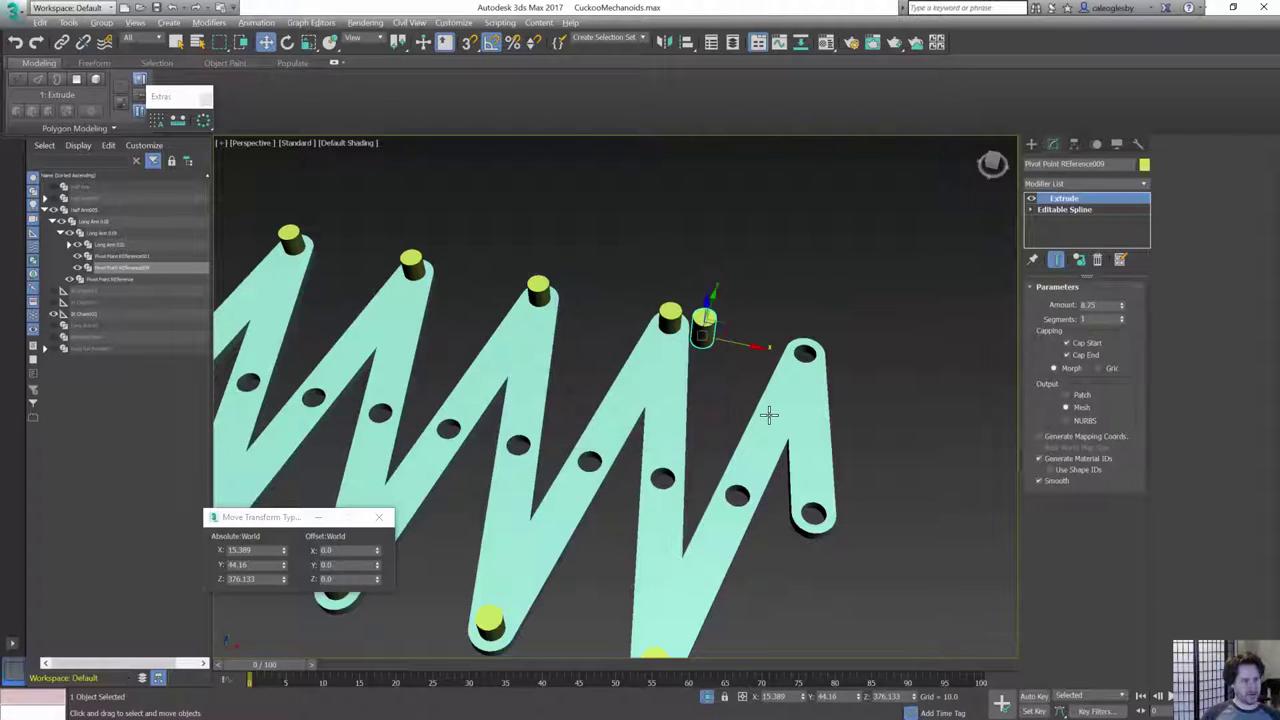
key(alt+a)
click(757, 448)
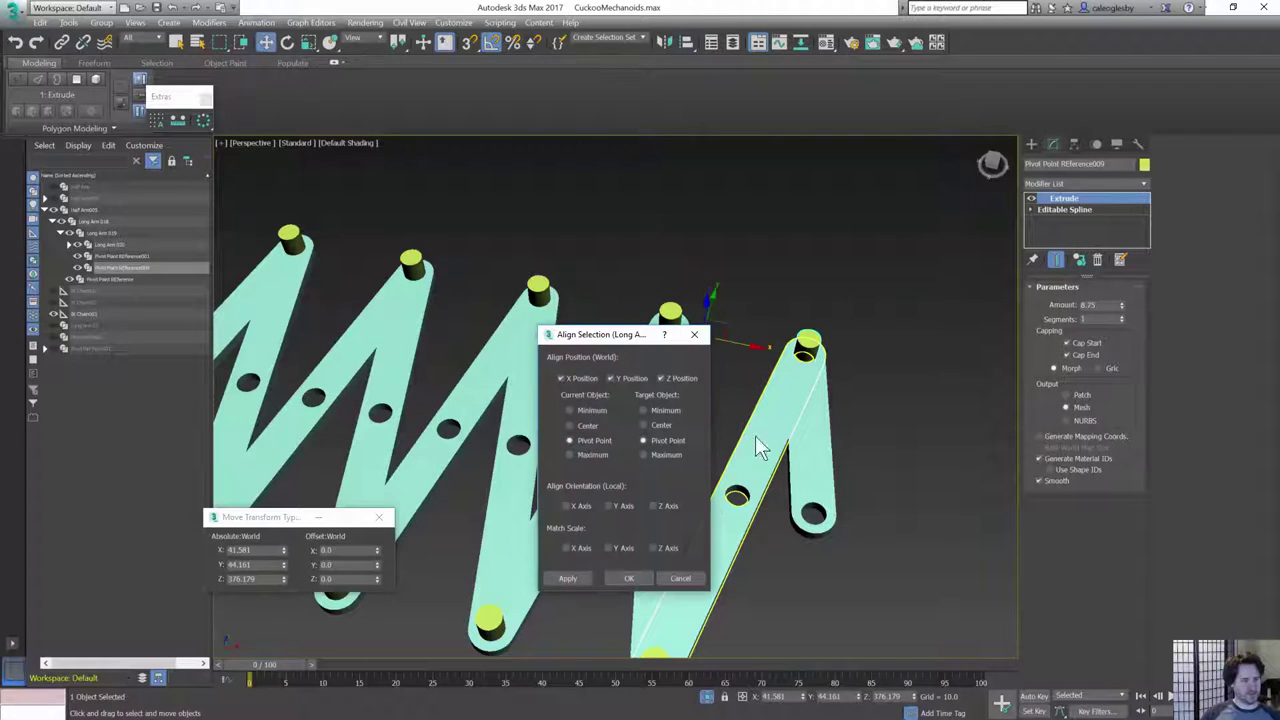
click(628, 578)
scroll(626, 577, down, 6)
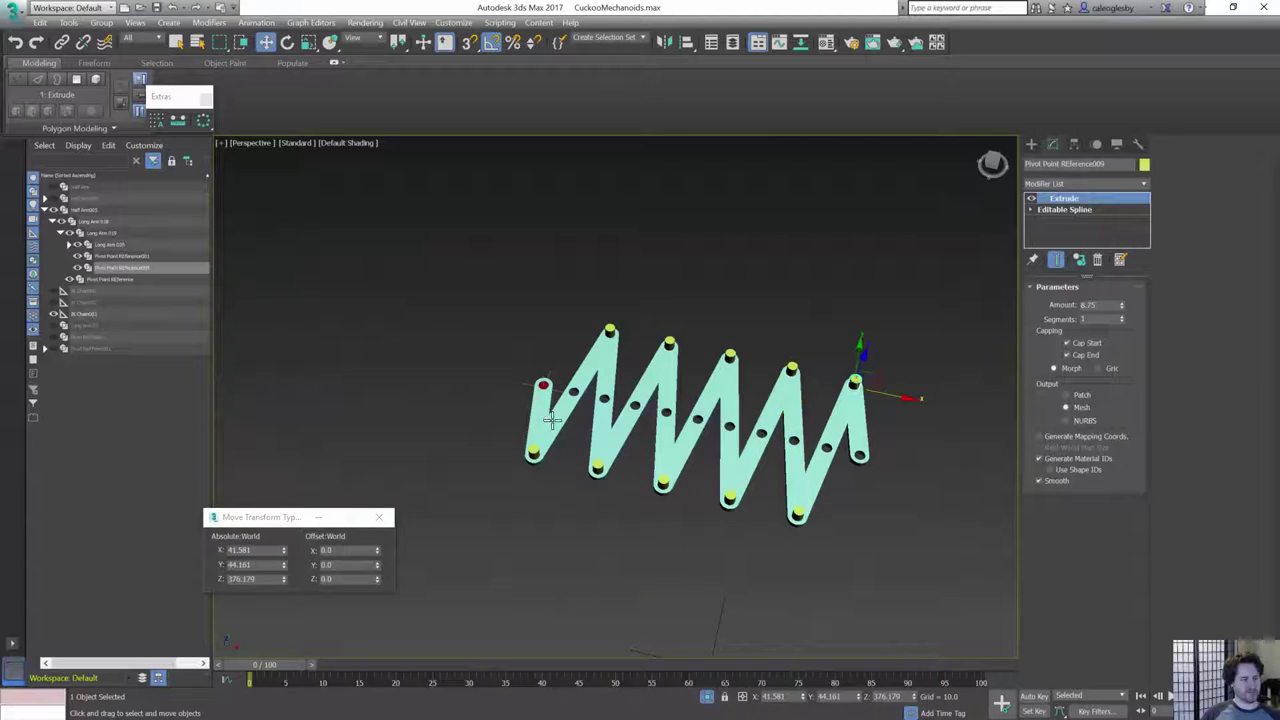
- Try moving the IK chain's goal to test whether all pivot cylinders follow the arms
middle_drag(600, 401, 616, 413)
click(616, 413)
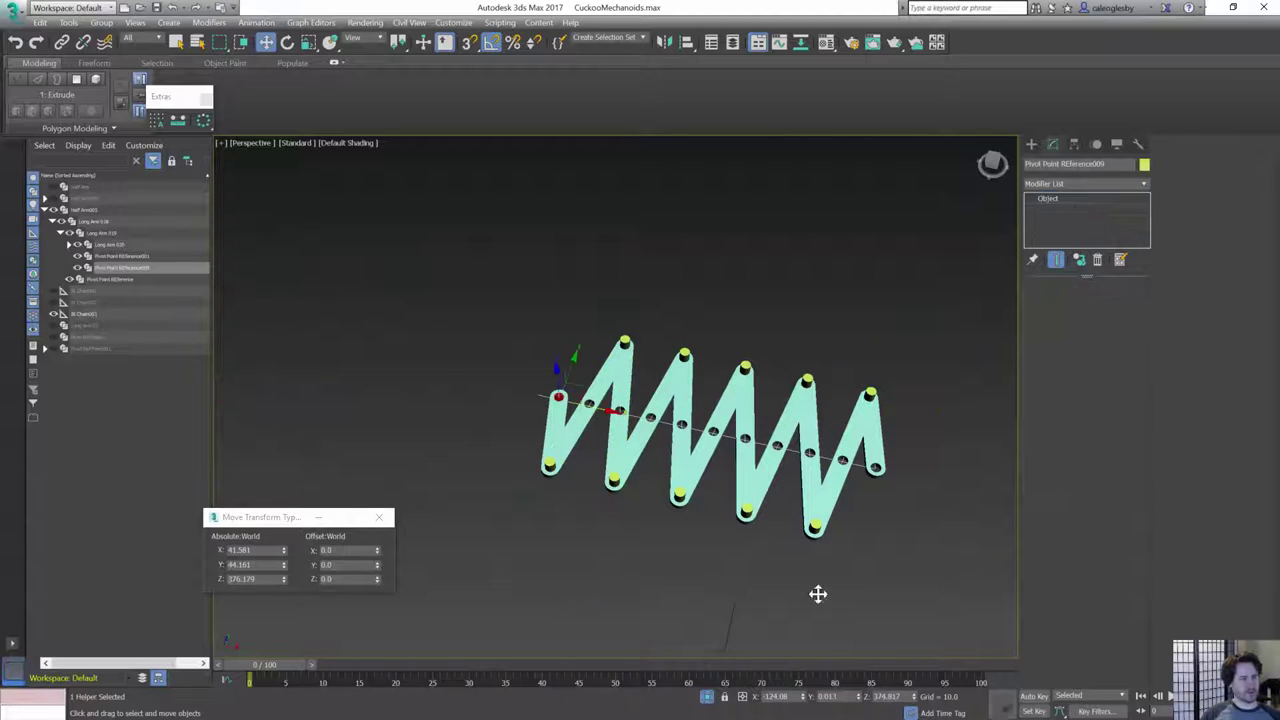
drag(600, 409, 540, 342)
right_click(540, 342)
- Link the newly cloned pivot cylinder to the end half arm, Half Arm005
click(871, 393)
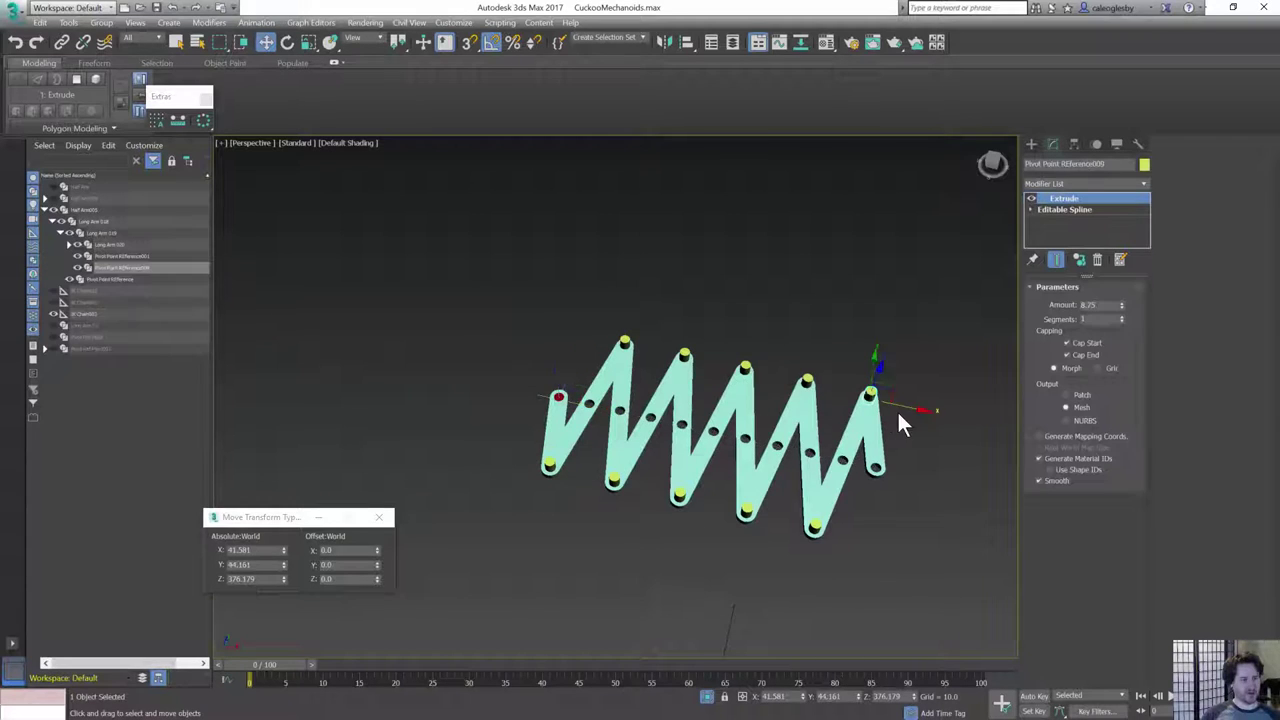
scroll(897, 409, up, 2)
middle_drag(897, 409, 679, 390)
click(63, 43)
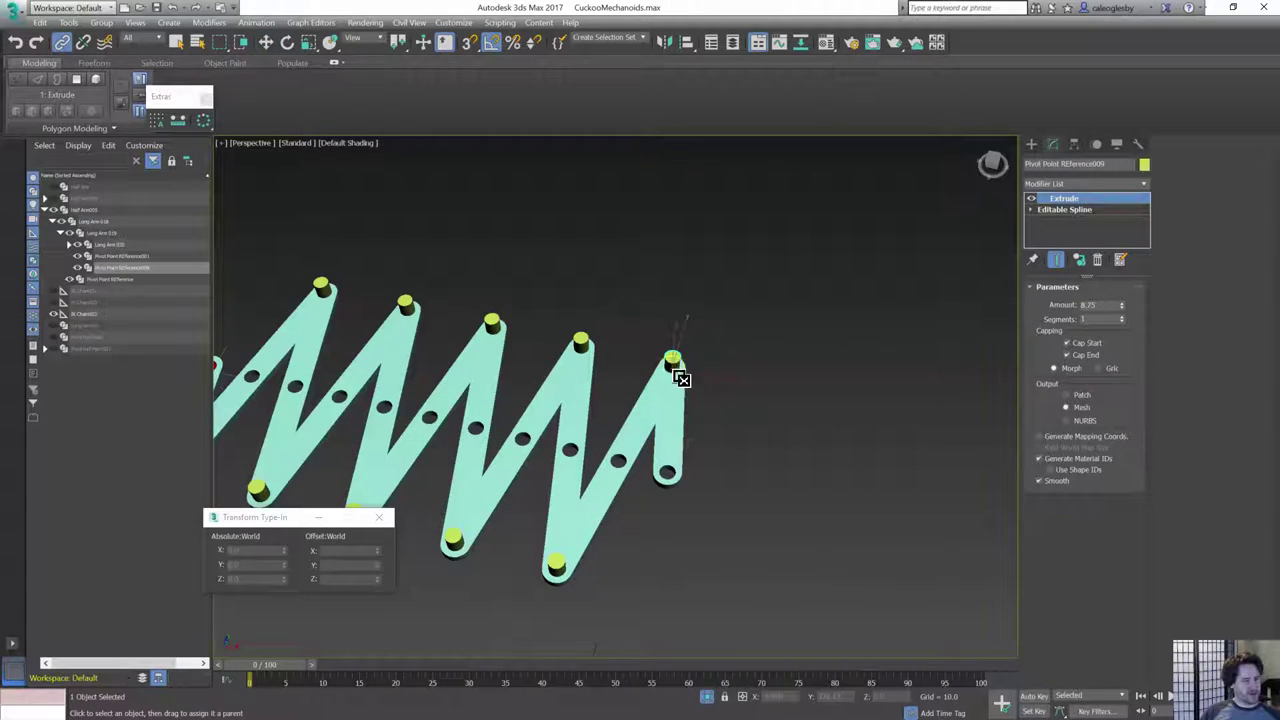
middle_drag(583, 437, 697, 423)
scroll(697, 423, down, 2)
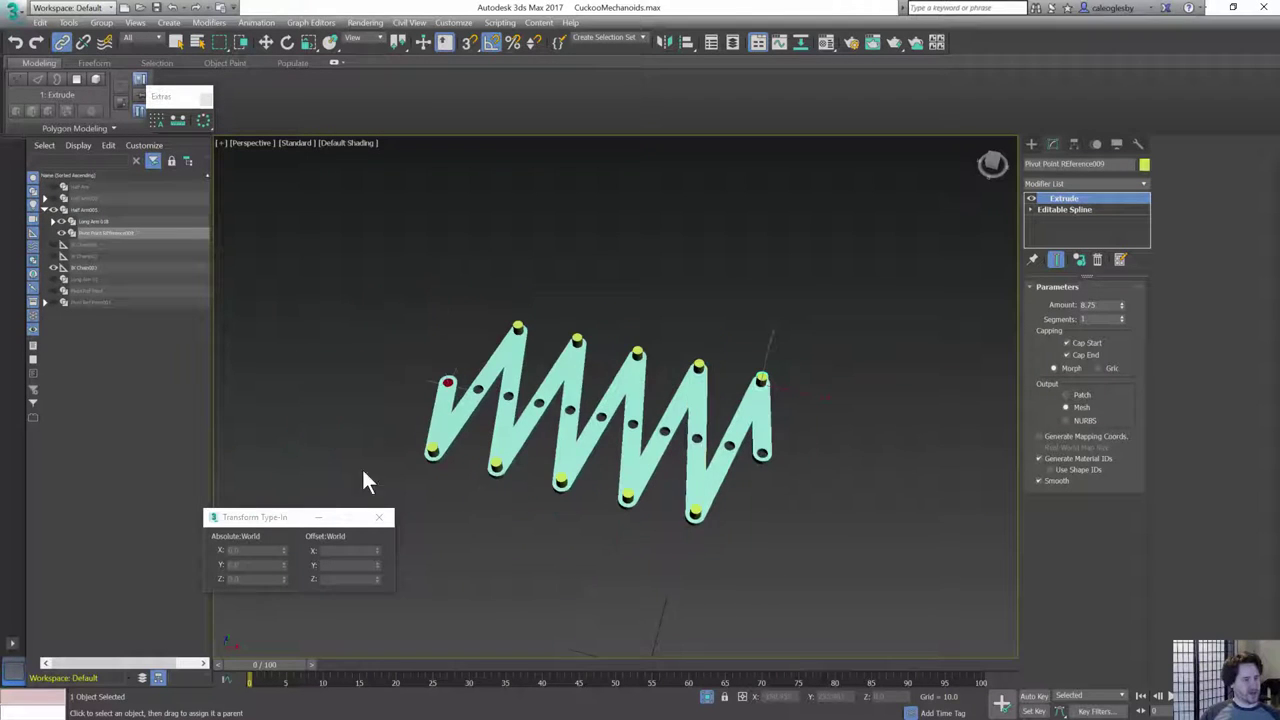
- Move the IK chain's goal along X to check that the last pivot cylinder stays with the linkage, and clear the selection
click(444, 384)
key(w)
drag(491, 394, 710, 418)
click(883, 341)
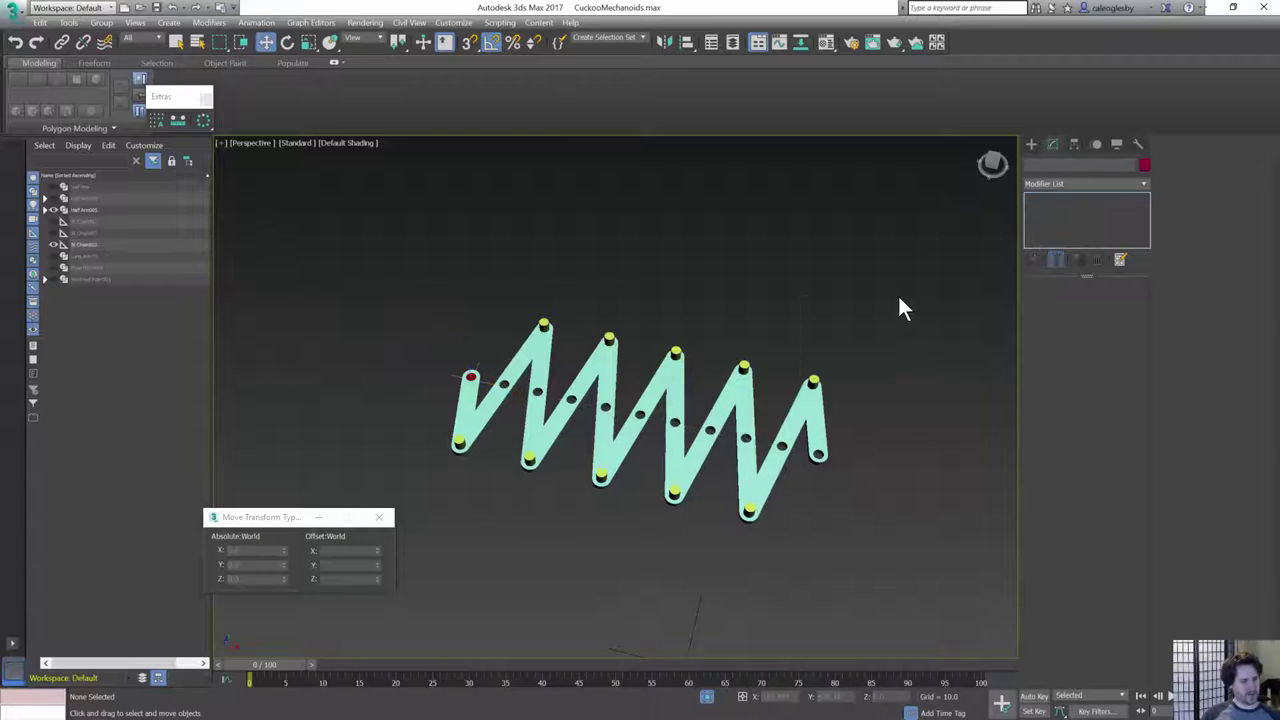
- Mirror the entire linkage with its IK chain across the Y axis as a copy and move both IK goals together
drag(356, 540, 360, 536)
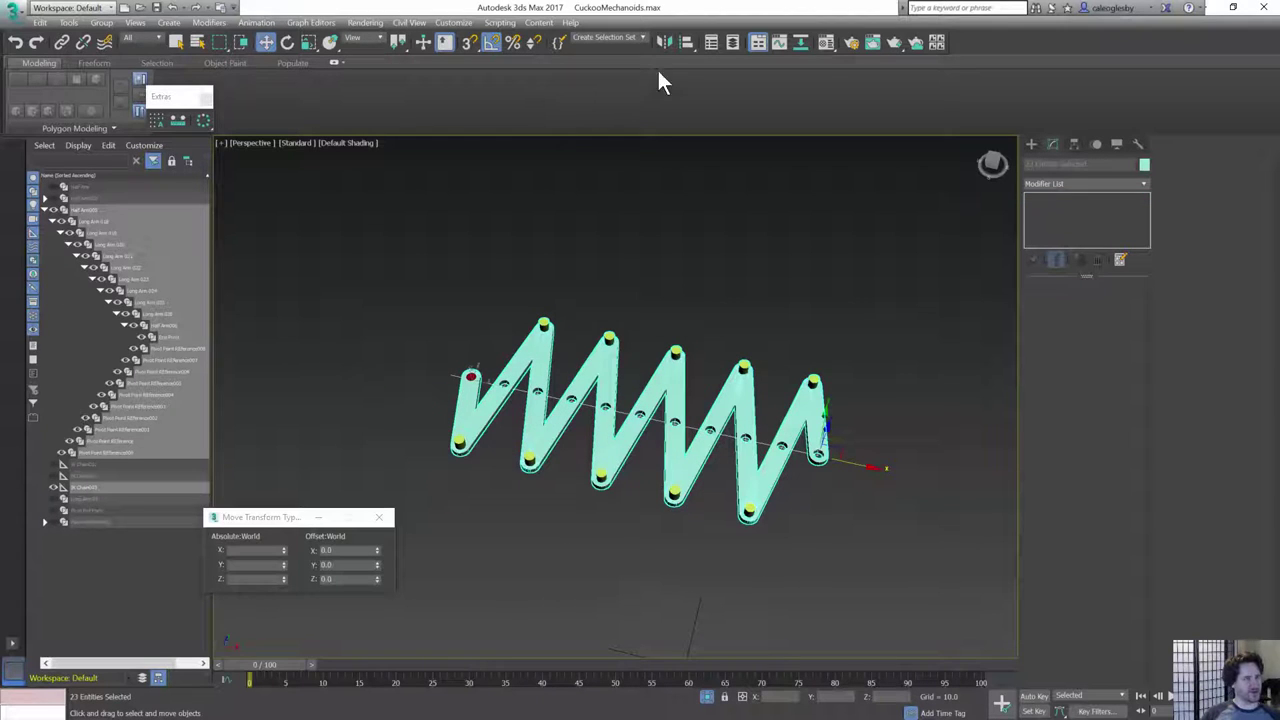
click(665, 42)
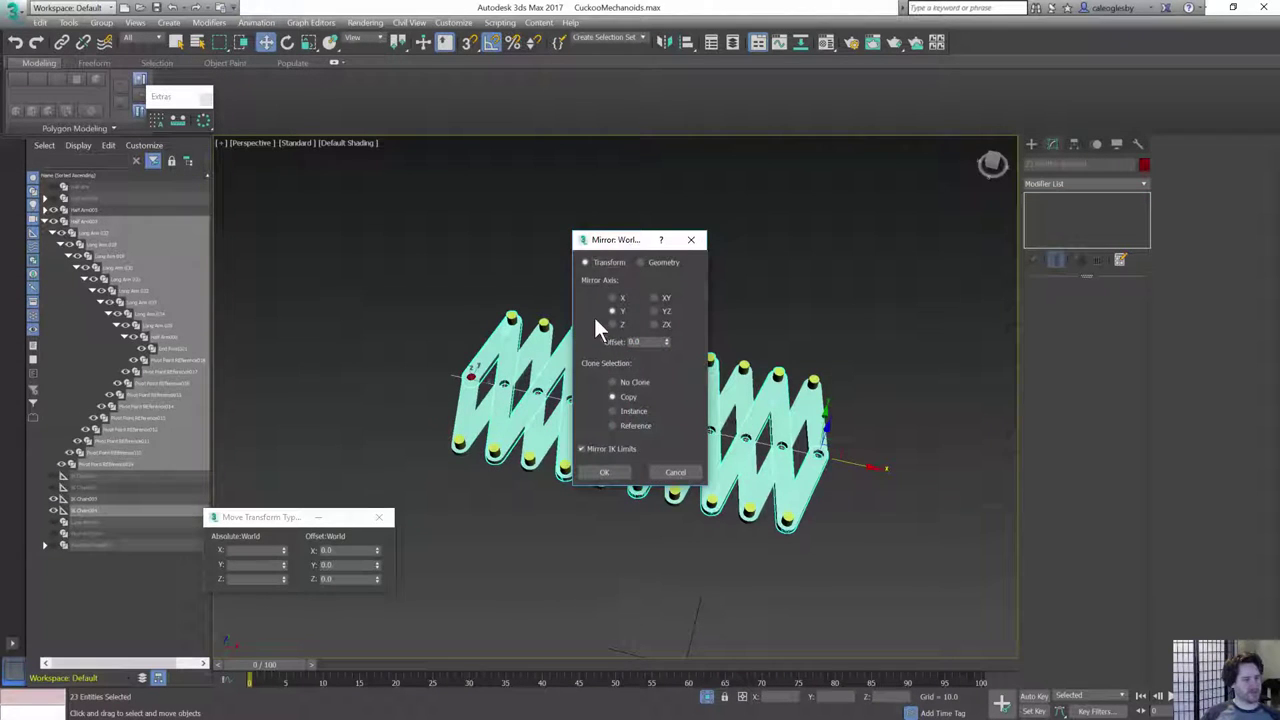
click(604, 472)
click(534, 392)
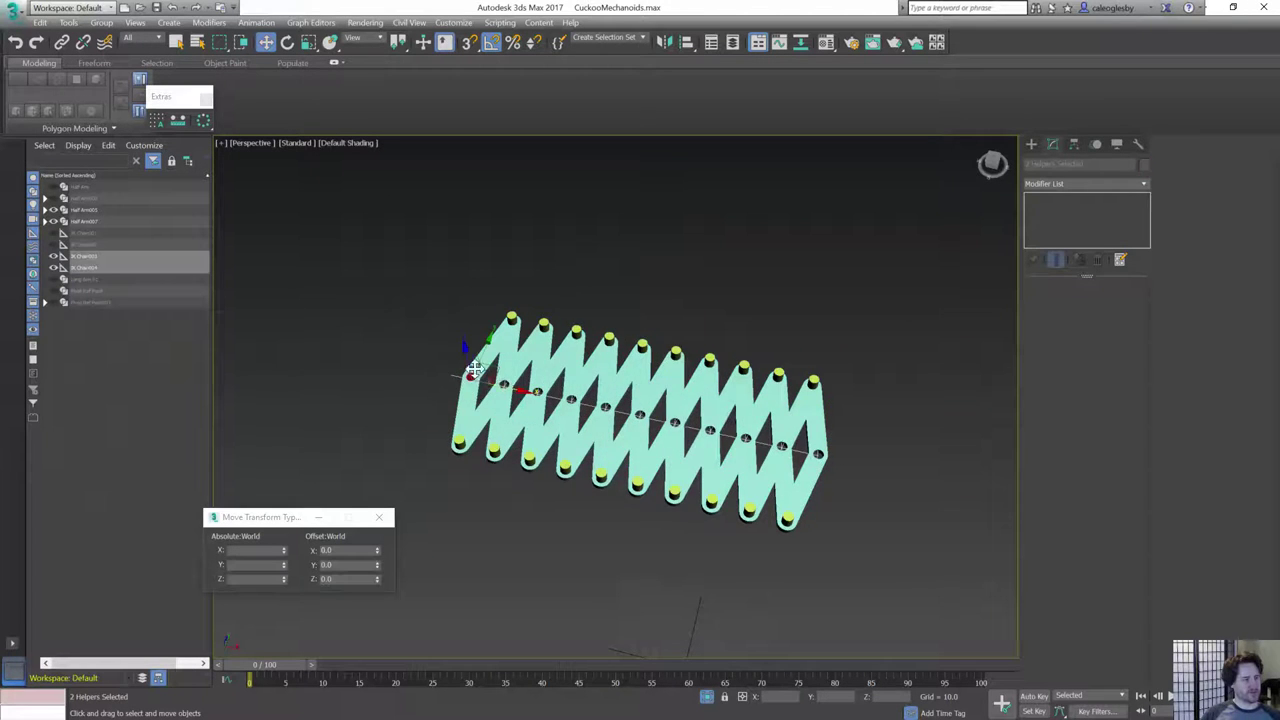
drag(570, 410, 668, 290)
- Show a maximized Top view with default shading in Standard quality and stretch the linkage by moving both IK goals
key(alt+w)
scroll(801, 459, down, 10)
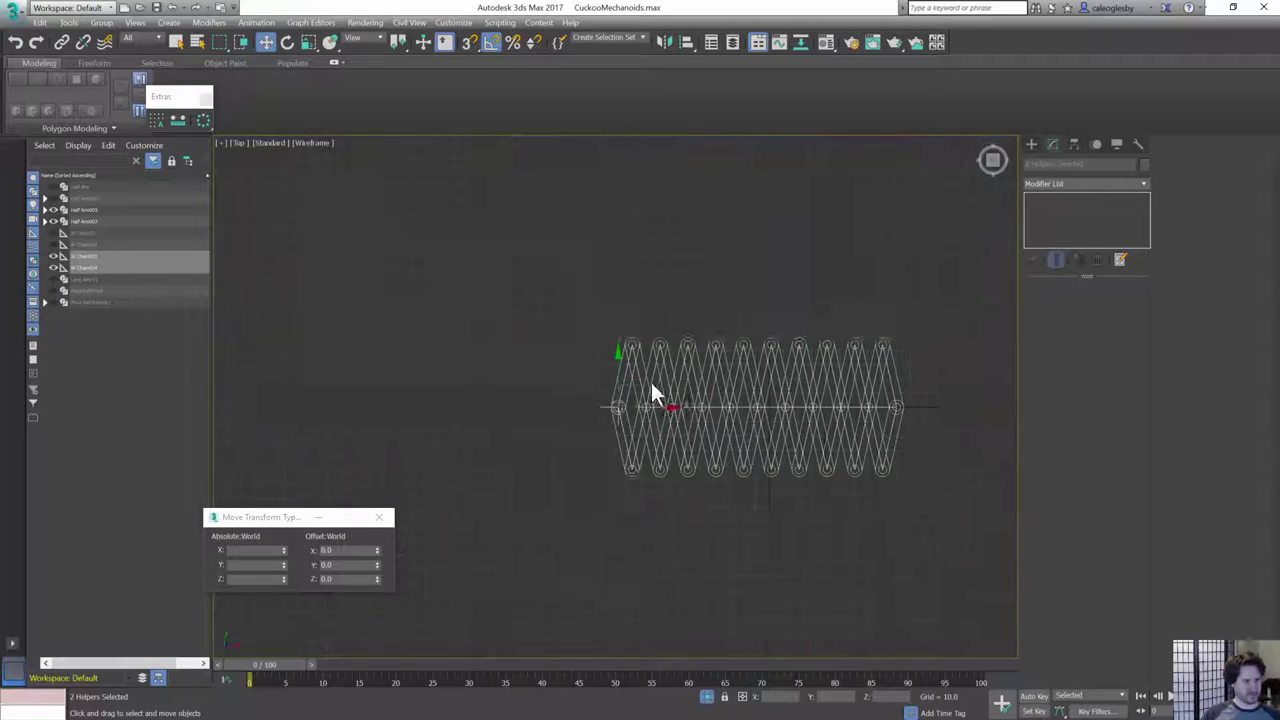
key(F3)
middle_drag(656, 408, 641, 384)
click(660, 548)
click(270, 143)
click(313, 155)
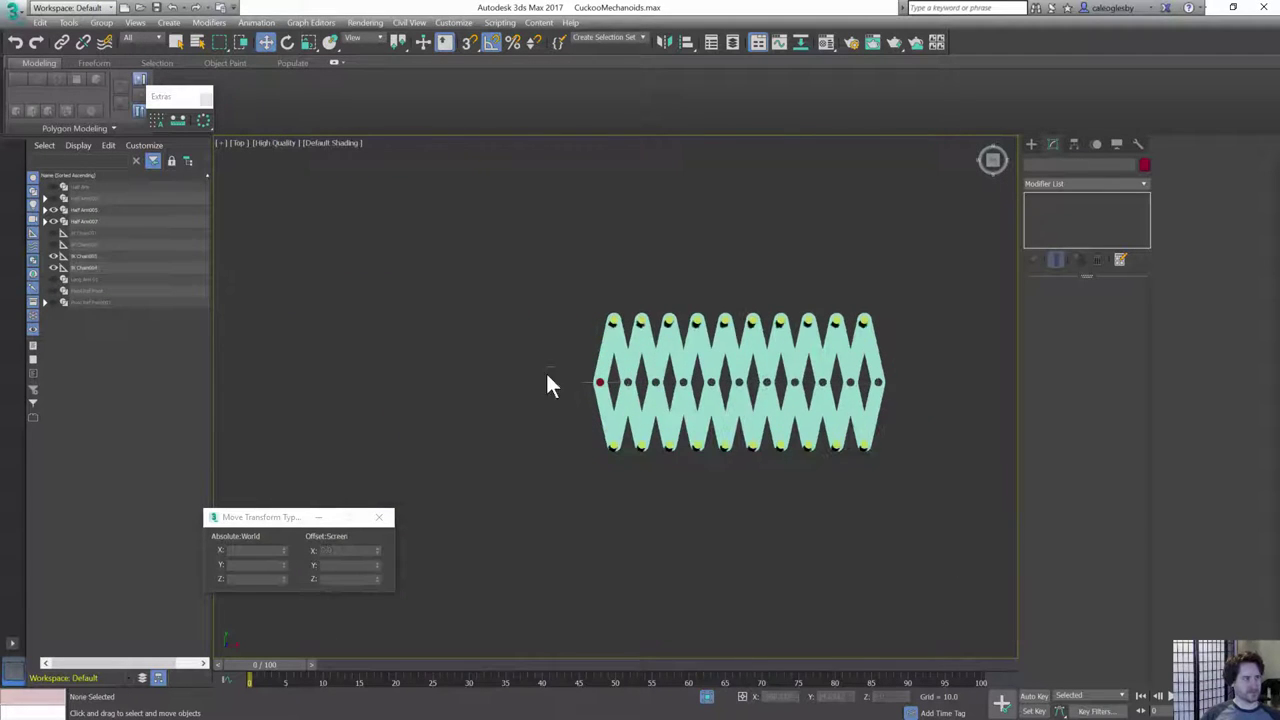
scroll(549, 380, up, 2)
click(279, 143)
mouse_move(333, 211)
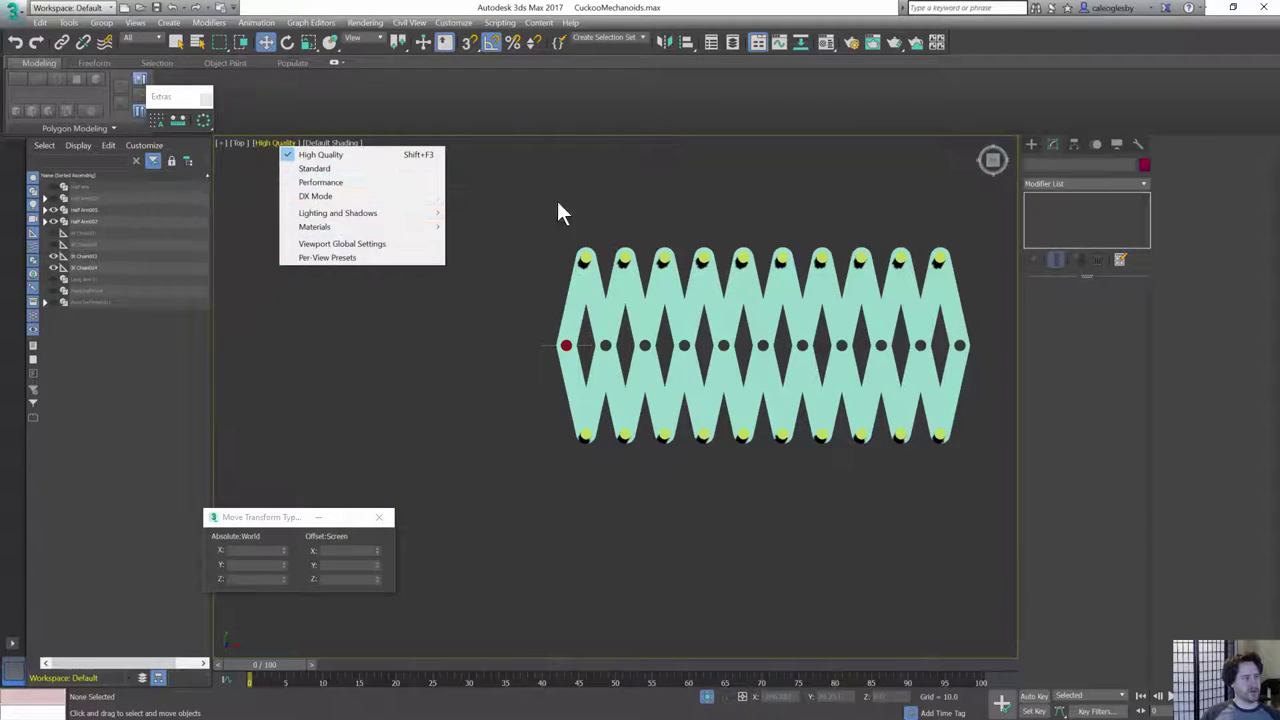
click(316, 169)
mouse_move(533, 335)
mouse_down()
mouse_move(587, 347)
mouse_move(200, 309)
mouse_move(680, 360)
mouse_move(106, 331)
mouse_move(178, 355)
mouse_move(571, 374)
mouse_move(288, 353)
mouse_move(694, 349)
mouse_move(291, 345)
mouse_move(650, 346)
mouse_move(541, 346)
mouse_up()
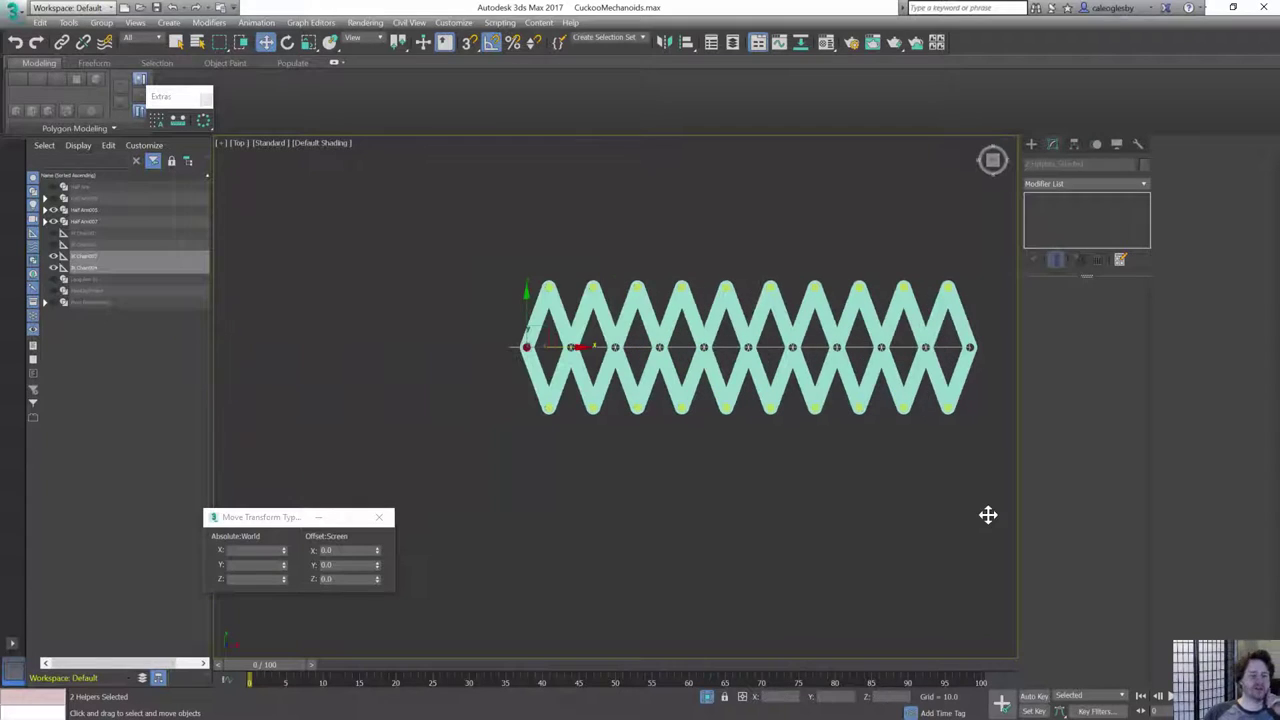
- Create a sphere beside the linkage's fixed end and align its pivot to the end half arm's pivot
click(1032, 143)
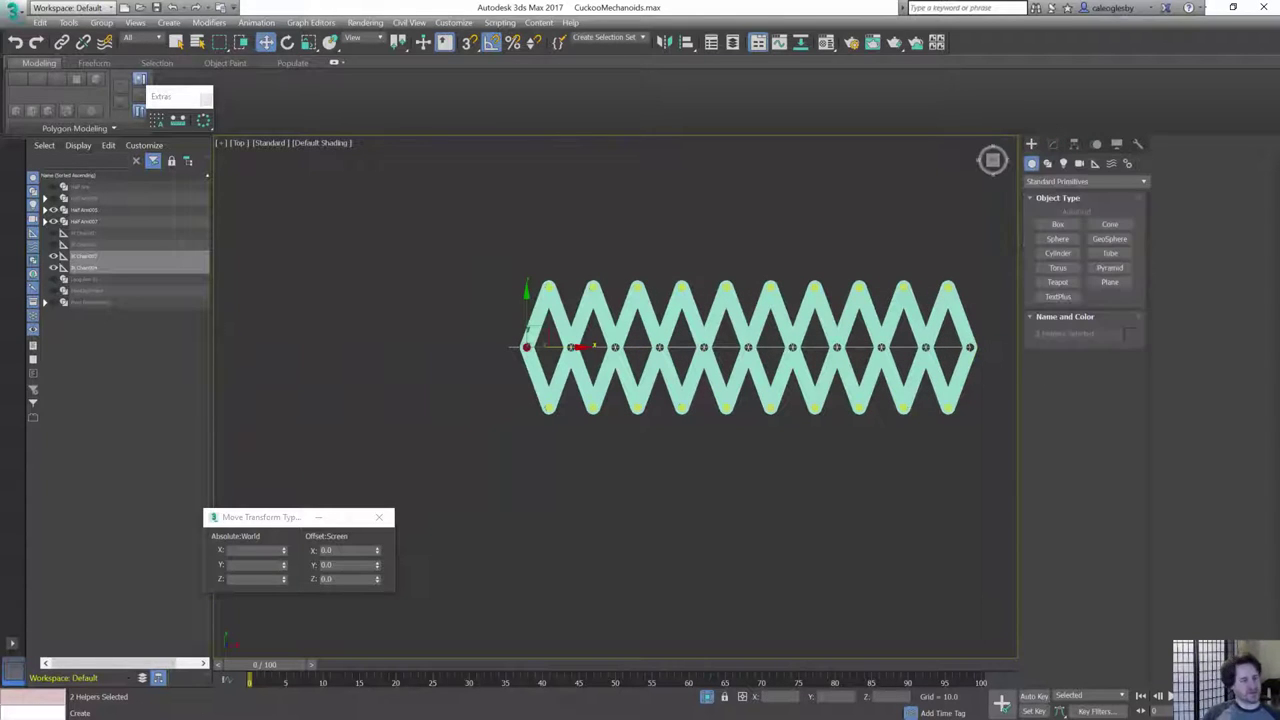
click(1063, 251)
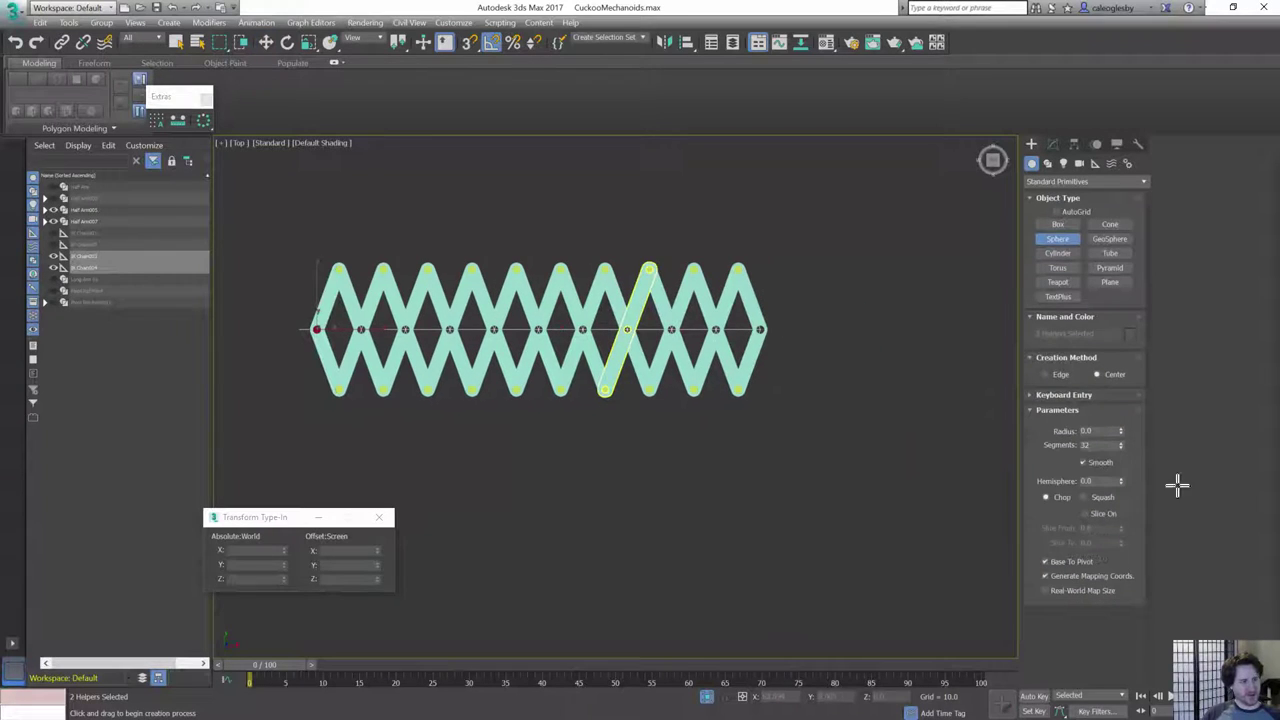
drag(783, 317, 814, 309)
key(w)
key(alt+a)
click(754, 342)
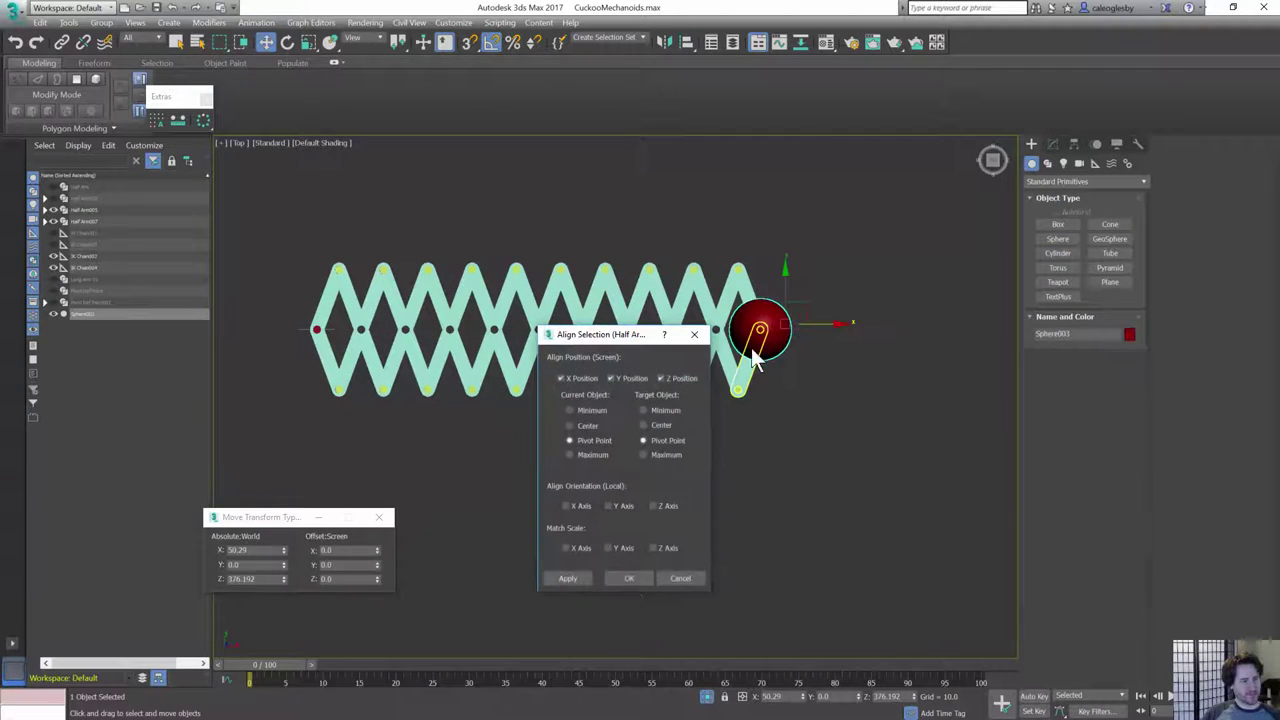
click(626, 580)
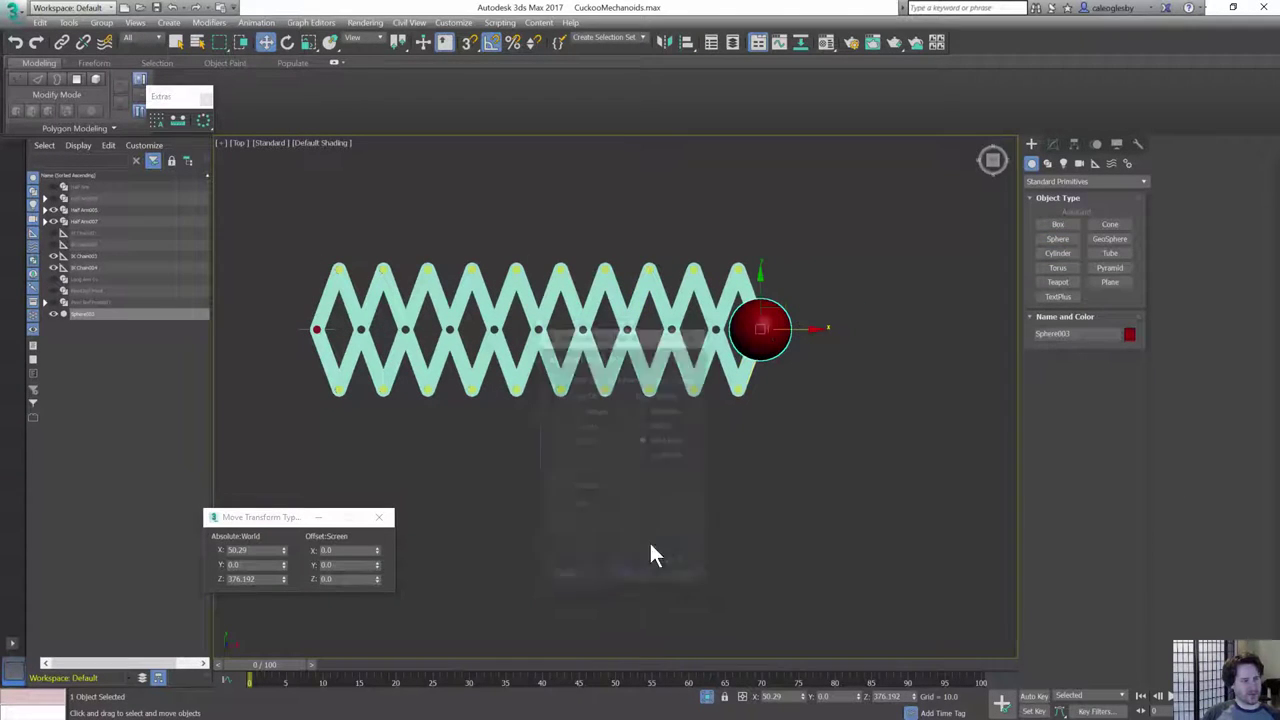
- Reduce the sphere's radius to 9.726
click(1052, 145)
drag(1121, 308, 1116, 333)
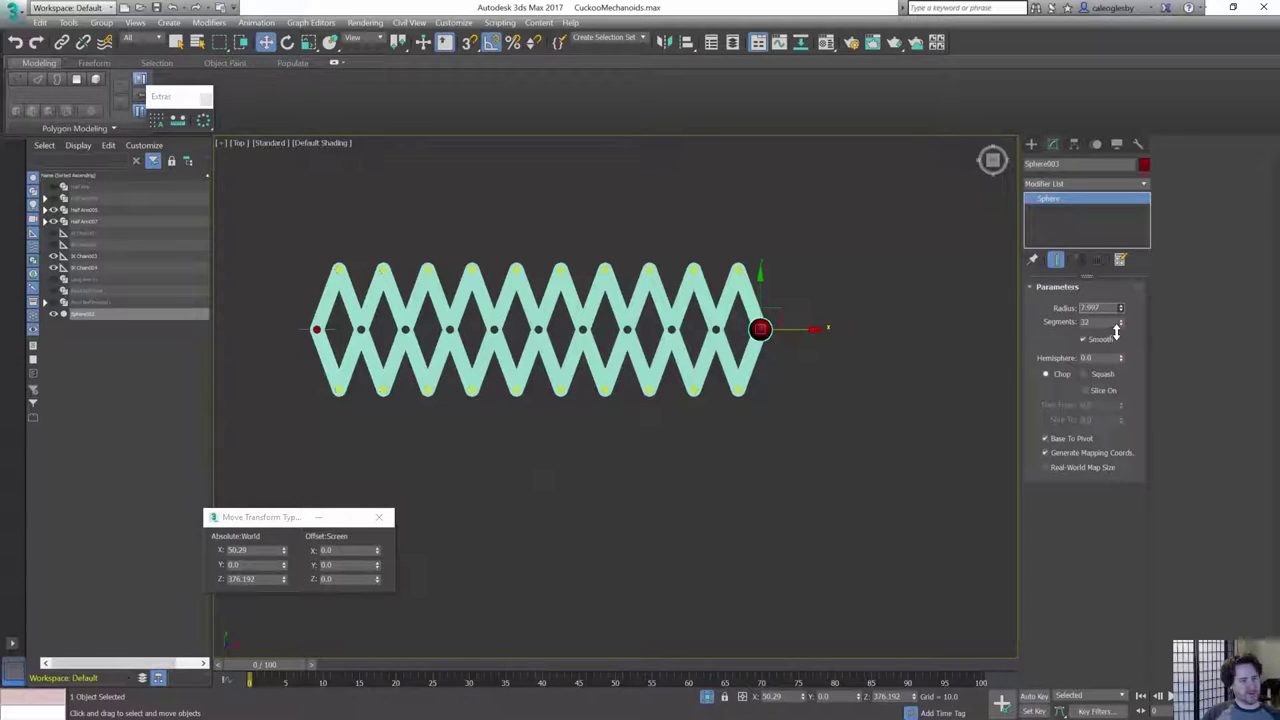
- Link both end half arms, Half Arm005 and Half Arm007, to the sphere as their parent
scroll(841, 329, up, 5)
click(592, 268)
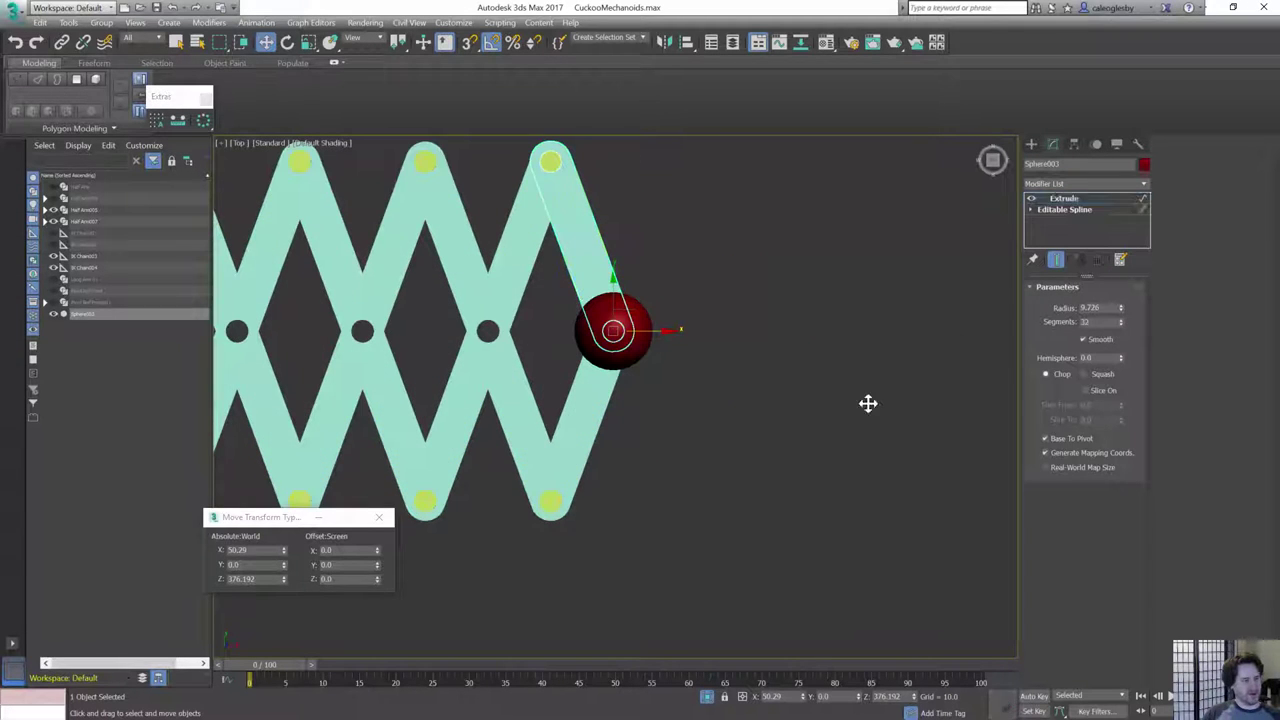
ctrl+click(569, 402)
click(61, 42)
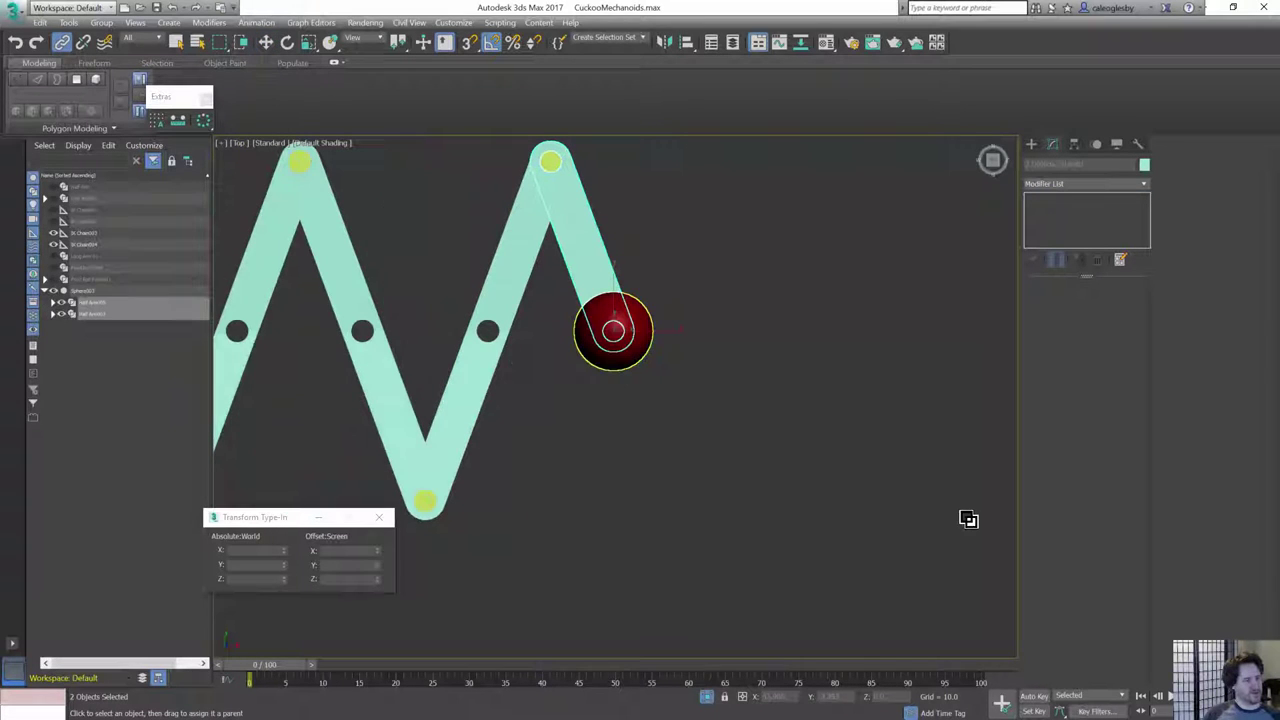
- Select the goal of the mirrored IK chain, IK Chain004, at the linkage's far end for moving
middle_drag(678, 344, 858, 344)
scroll(850, 342, down, 5)
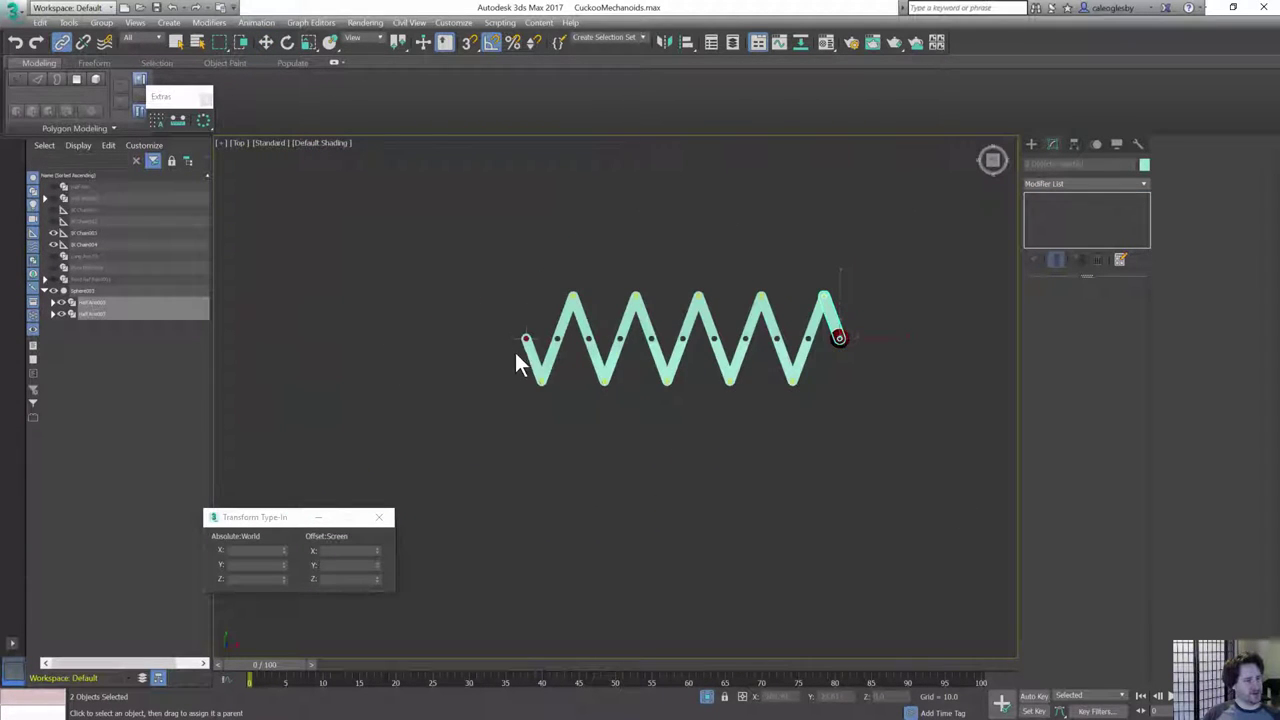
scroll(515, 352, up, 3)
click(538, 332)
key(w)
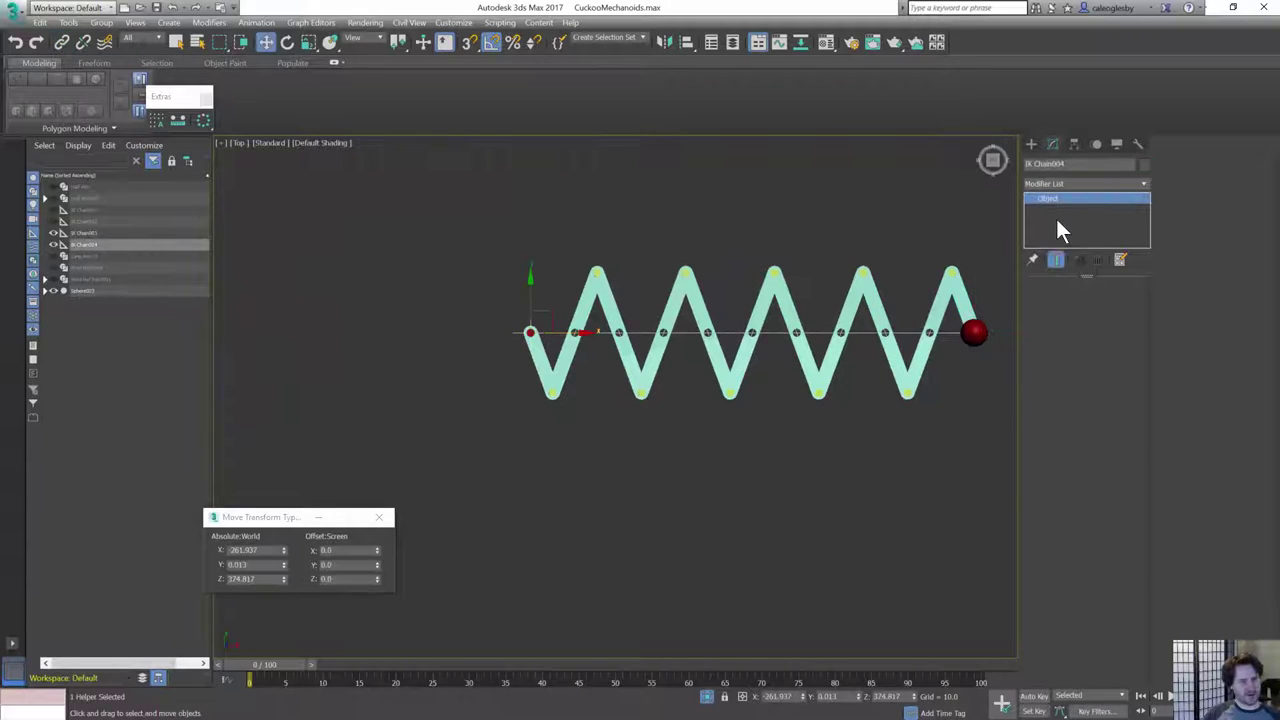
click(1074, 144)
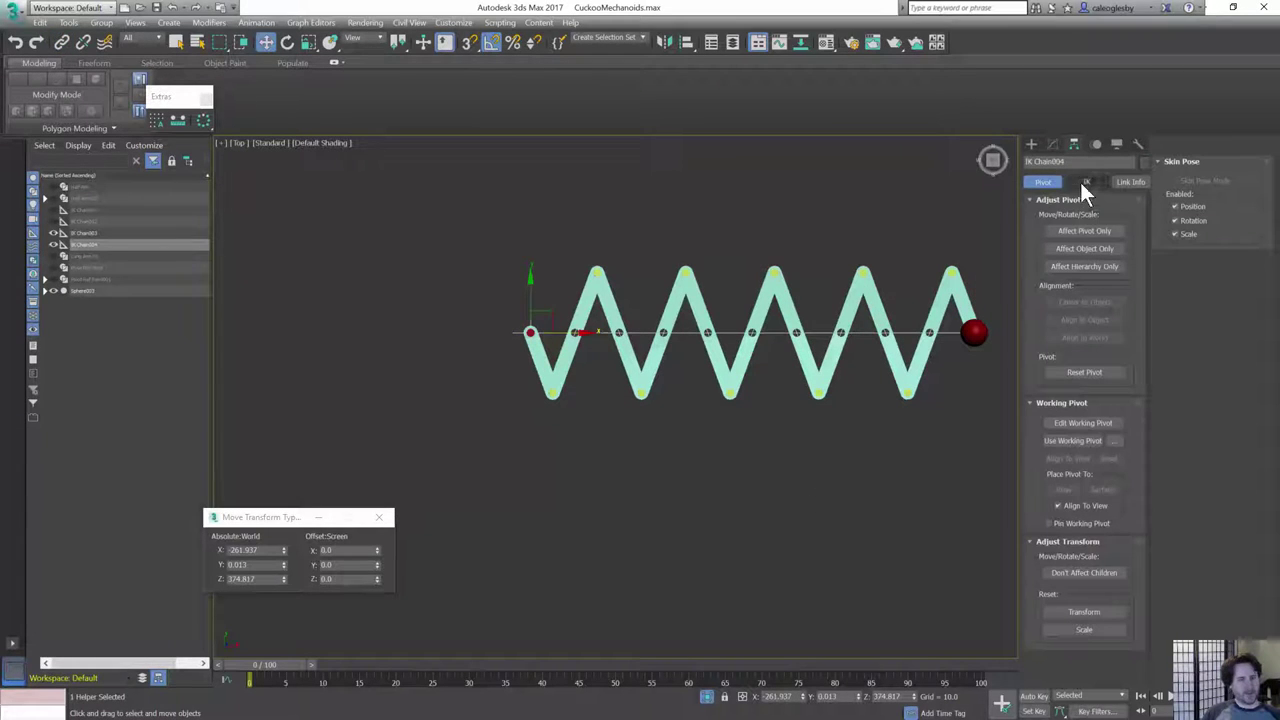
click(703, 556)
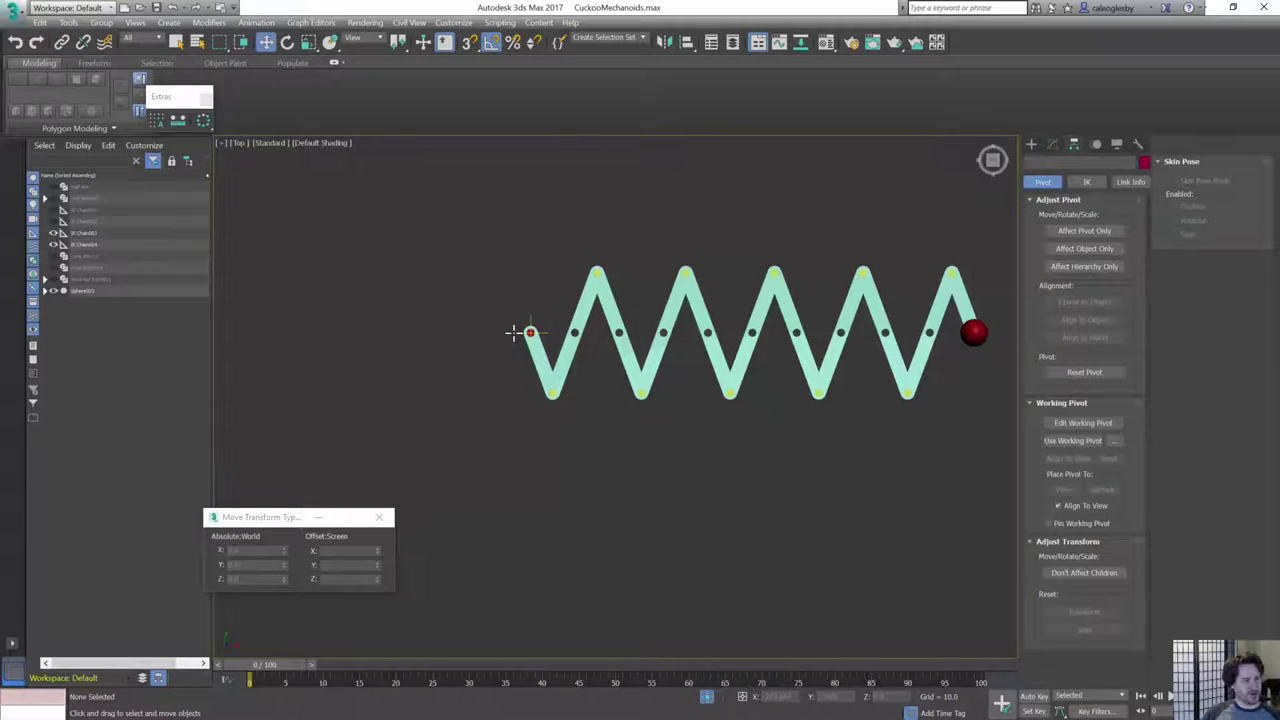
click(527, 333)
click(1088, 182)
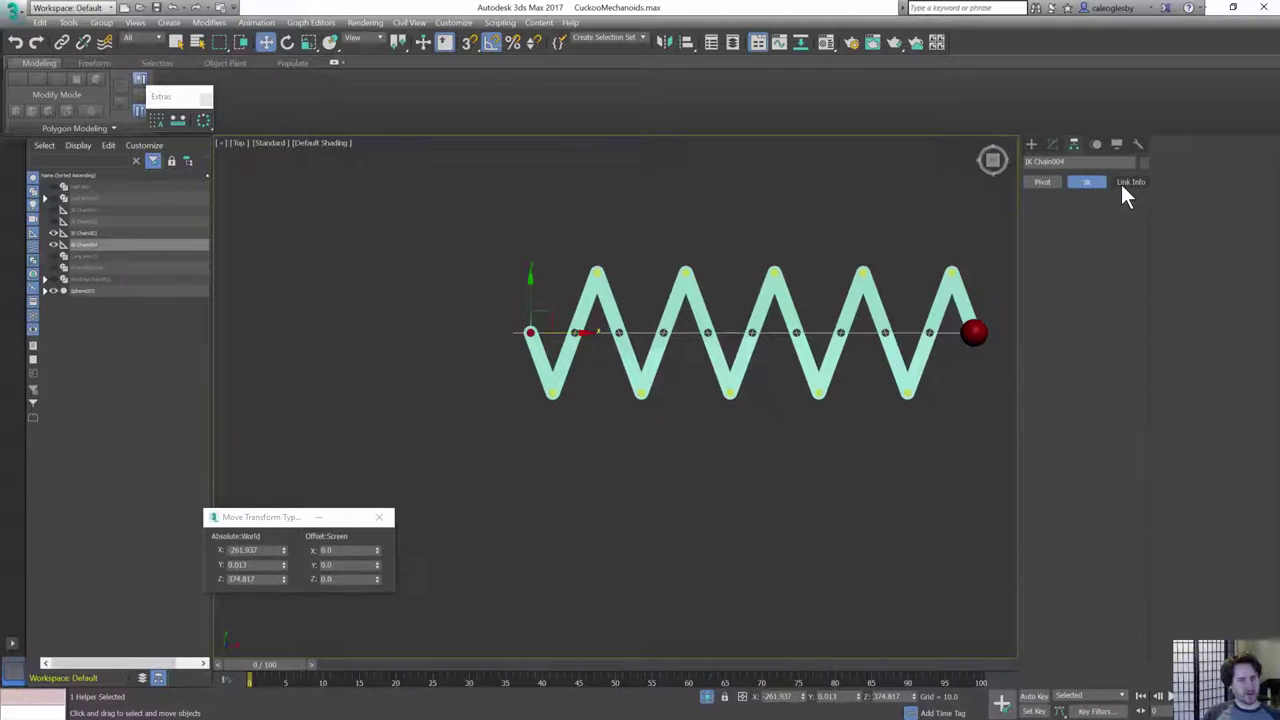
click(1121, 184)
click(1042, 184)
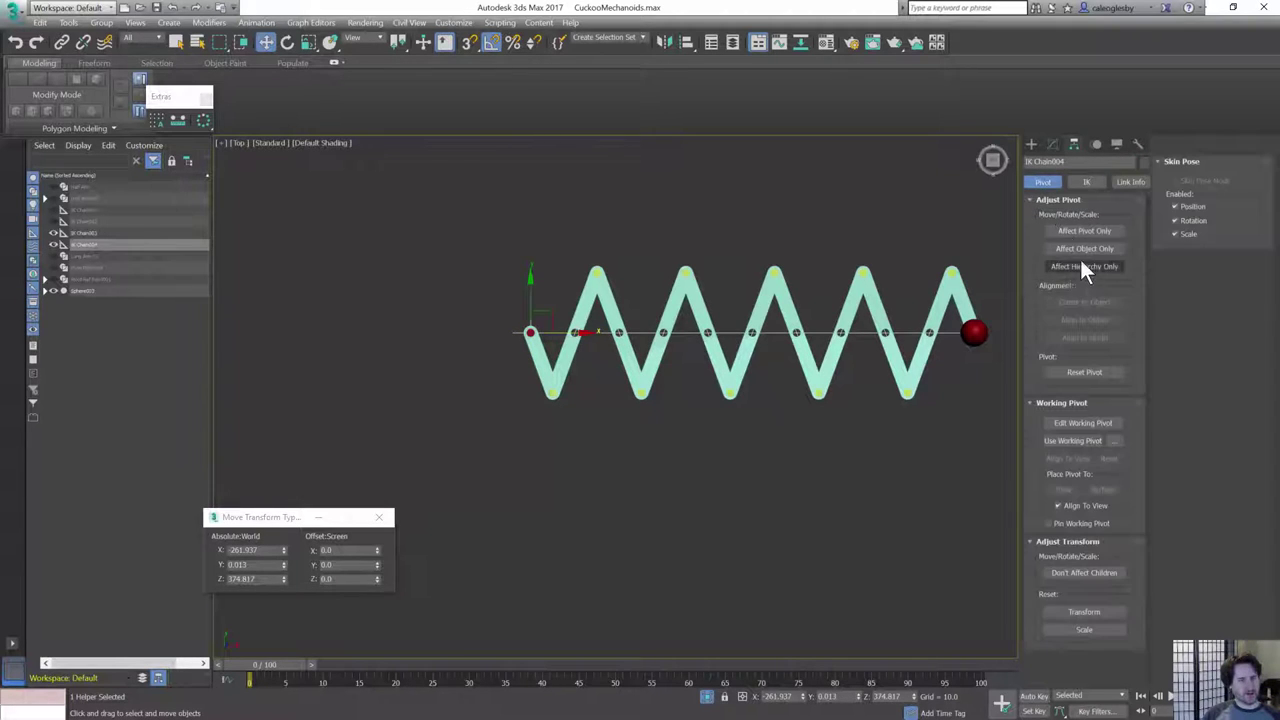
- Set the IK solver plane's swivel angle of IK Chain004 to 180
click(1096, 144)
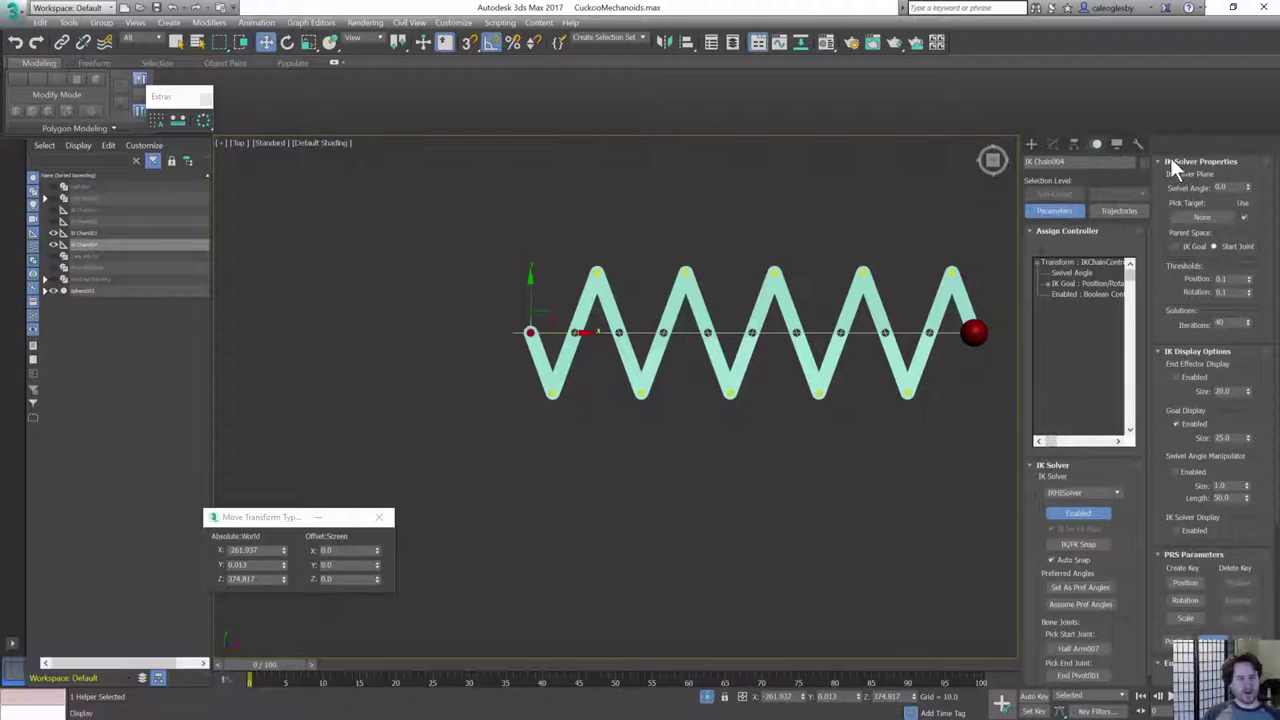
mouse_move(1248, 188)
mouse_down()
mouse_move(1246, 257)
mouse_move(1245, 191)
mouse_up()
text(180)
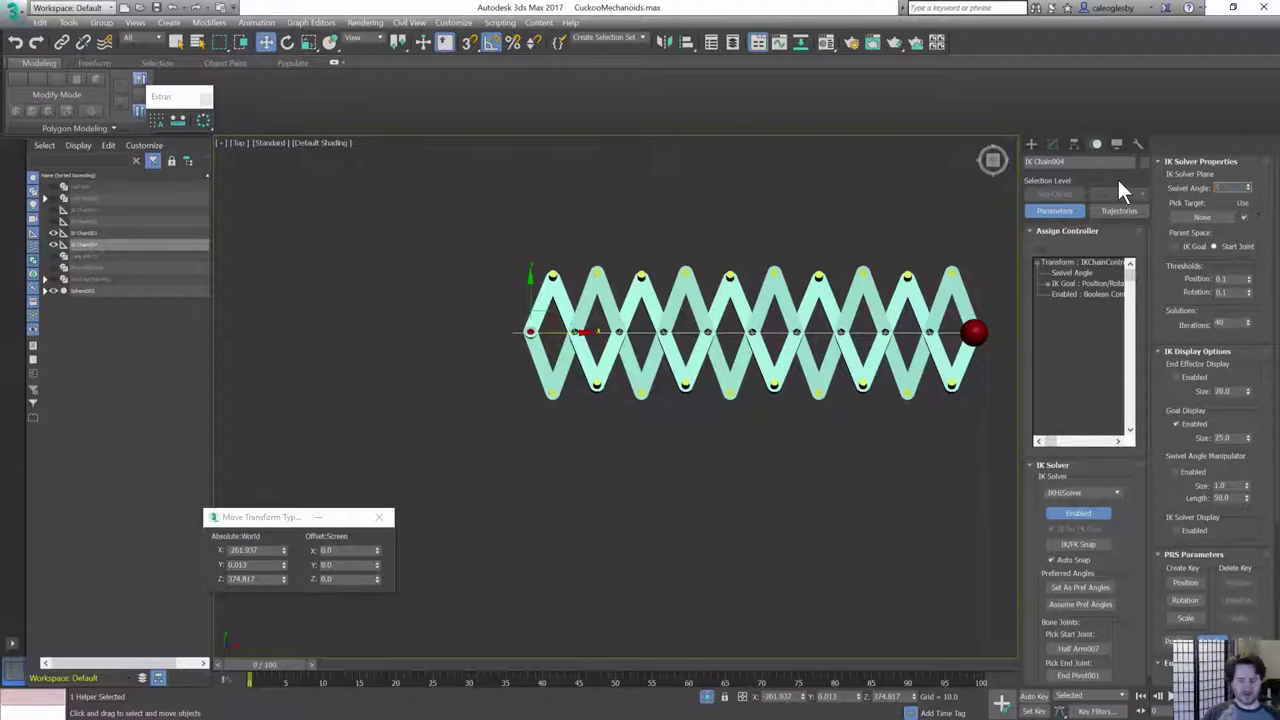
key(Return)
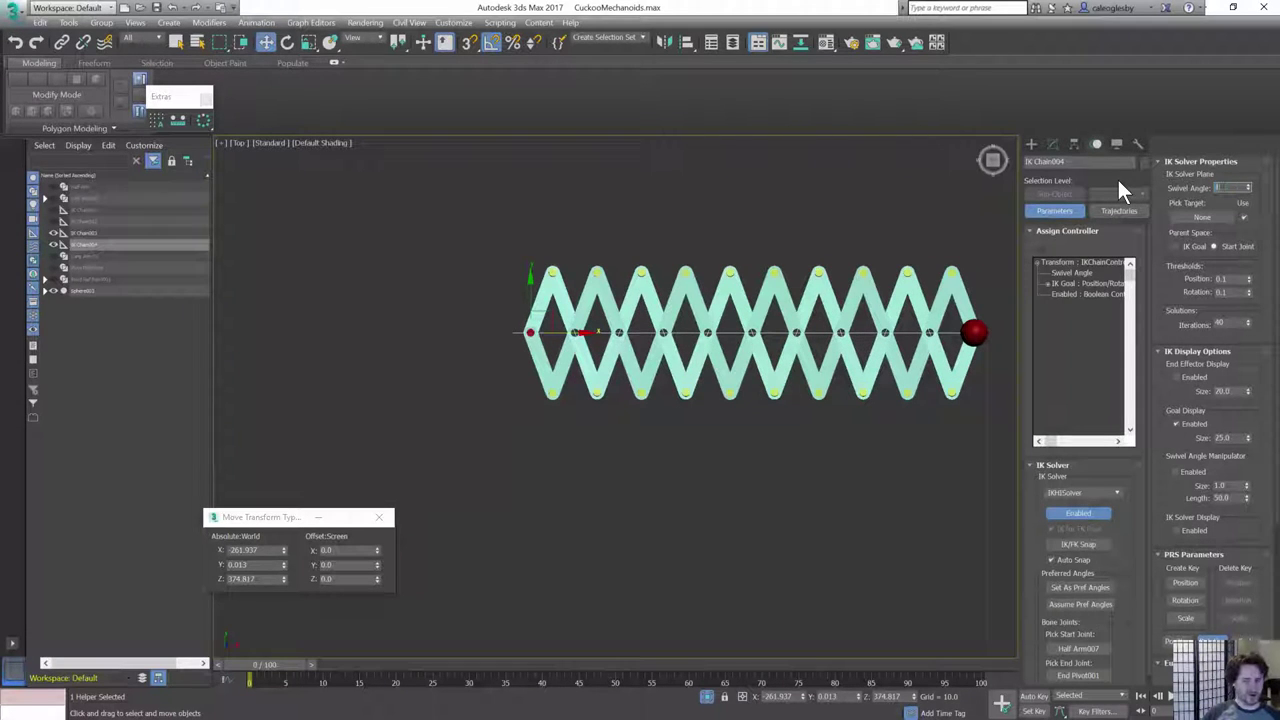
- Select both IK goals in a maximized Perspective view and move them along X toward the sphere to fold the scissor linkage
key(alt+w)
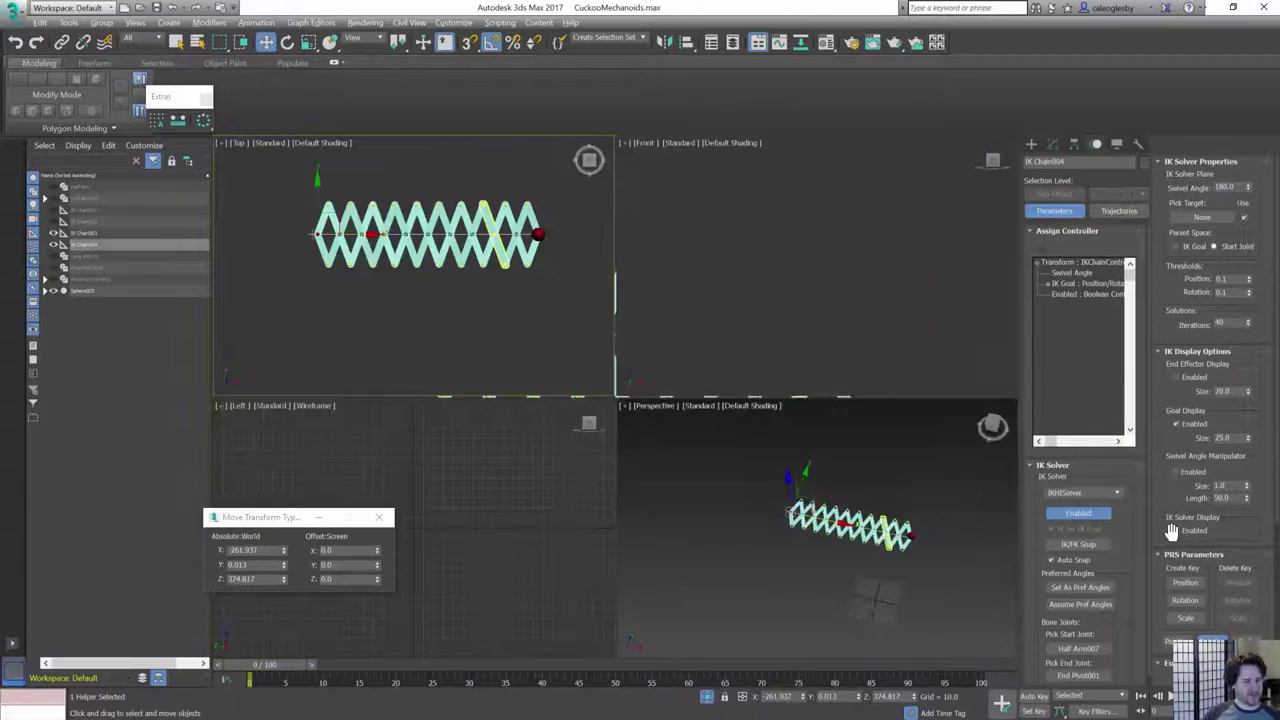
key(alt+w)
scroll(701, 391, up, 5)
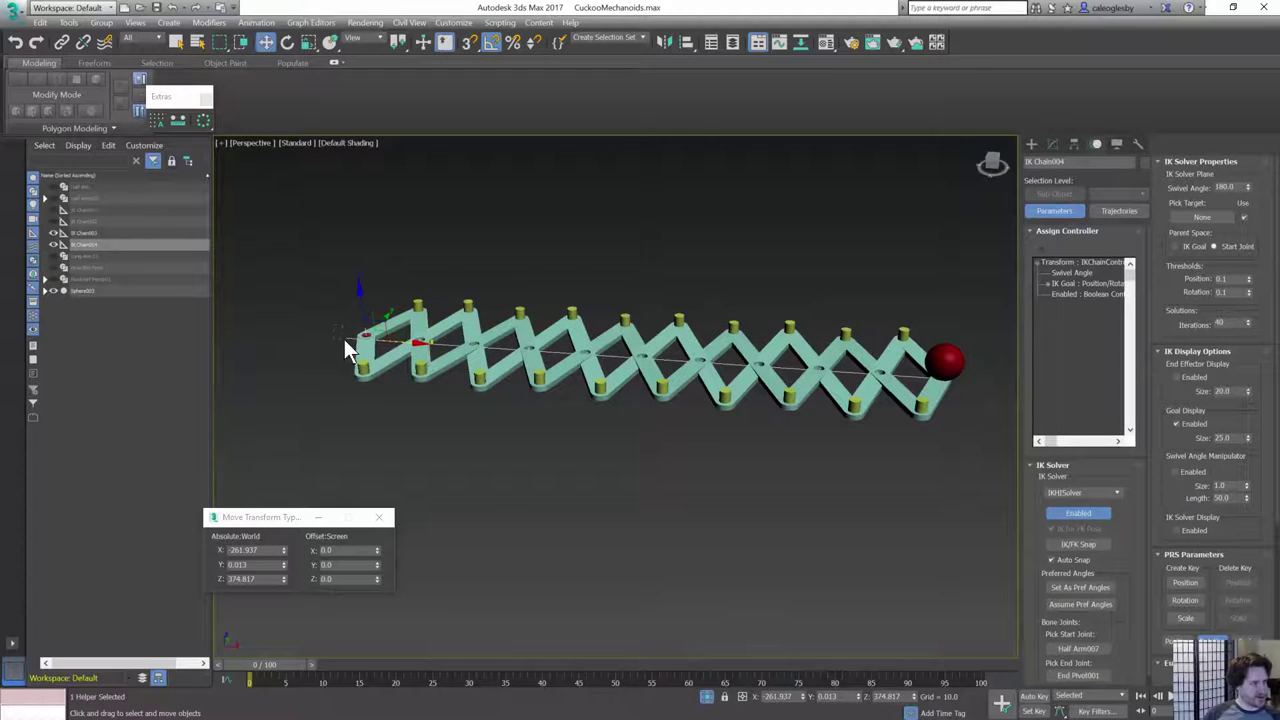
ctrl+drag(352, 341, 331, 310)
middle_drag(407, 306, 551, 338)
scroll(551, 338, down, 3)
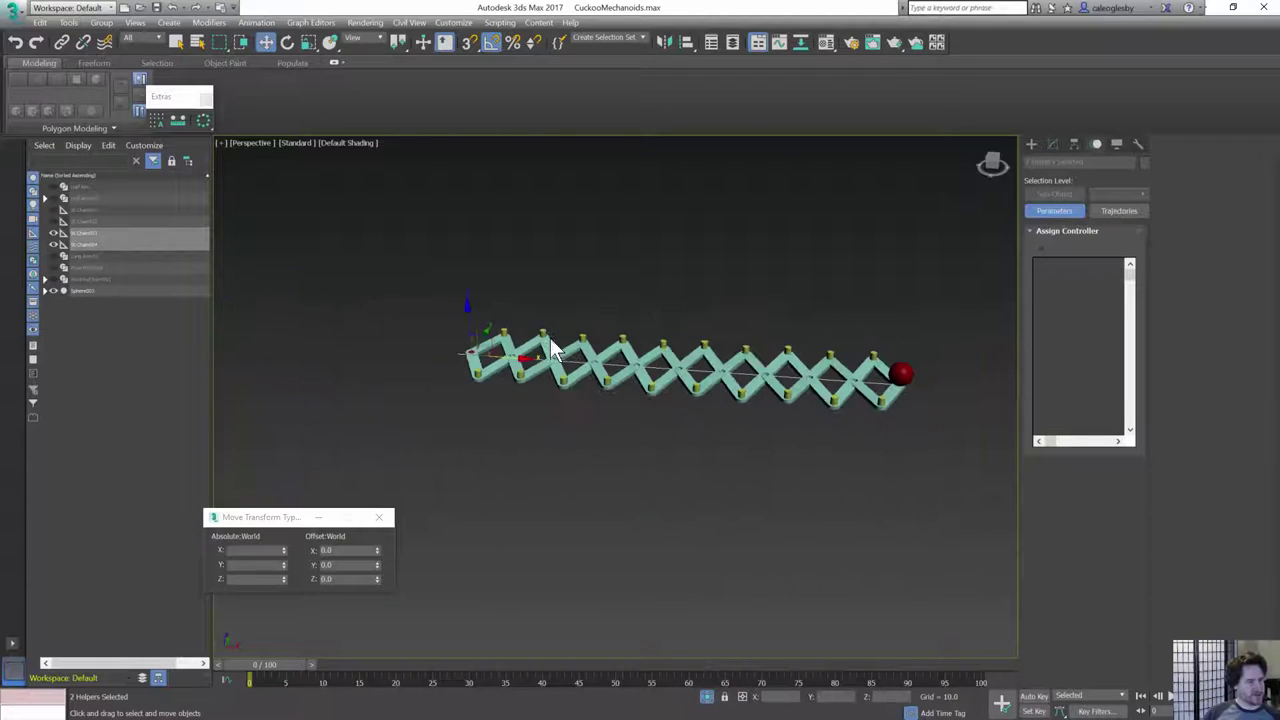
ctrl+drag(526, 358, 674, 368)
alt+middle_drag(674, 368, 746, 409)
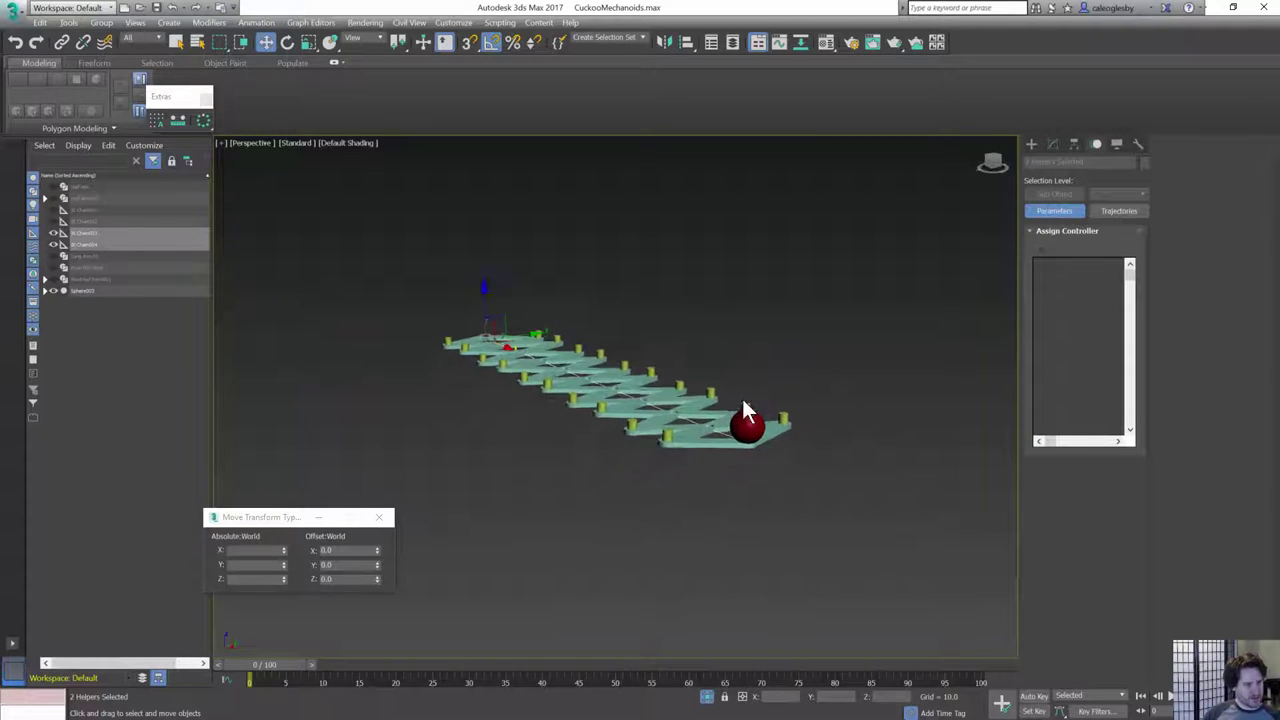
- Lower Half Arm007 at the sphere end along Z by about 3.3 units so it sits beneath the other arm
scroll(740, 410, up, 3)
scroll(722, 413, up, 3)
middle_drag(657, 431, 896, 351)
scroll(896, 350, down, 3)
click(837, 457)
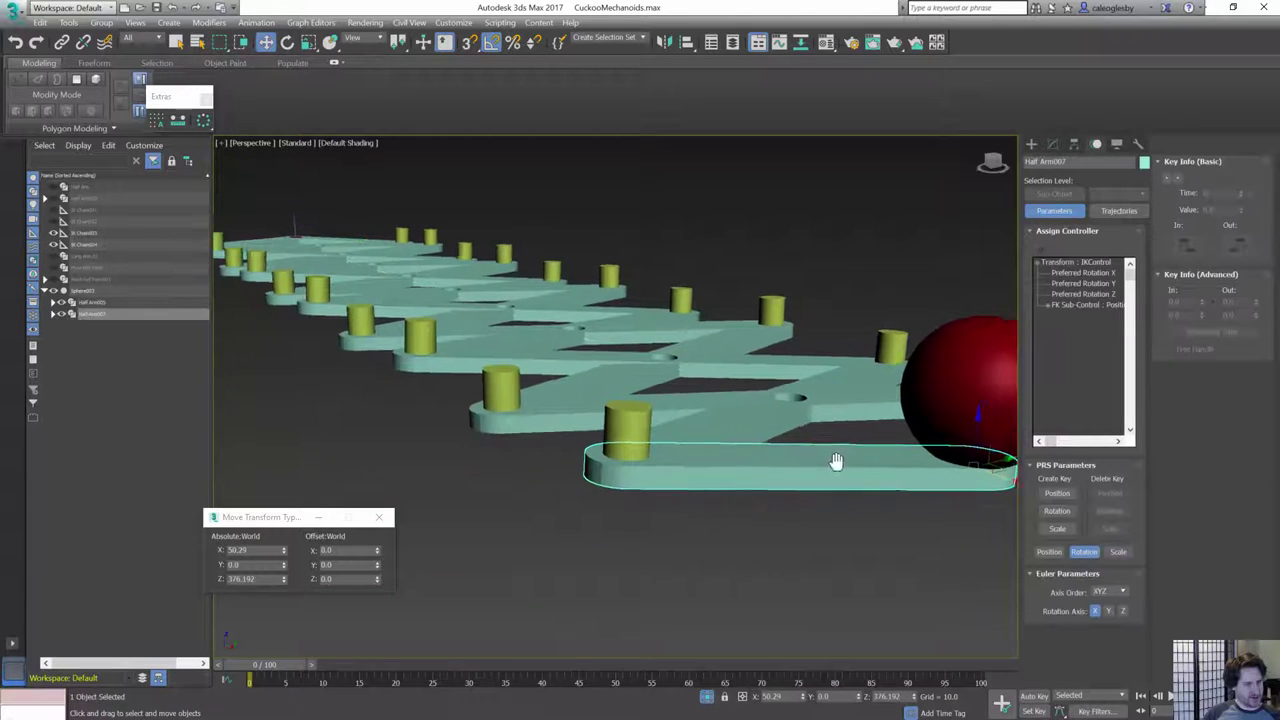
scroll(888, 433, up, 3)
drag(891, 426, 894, 452)
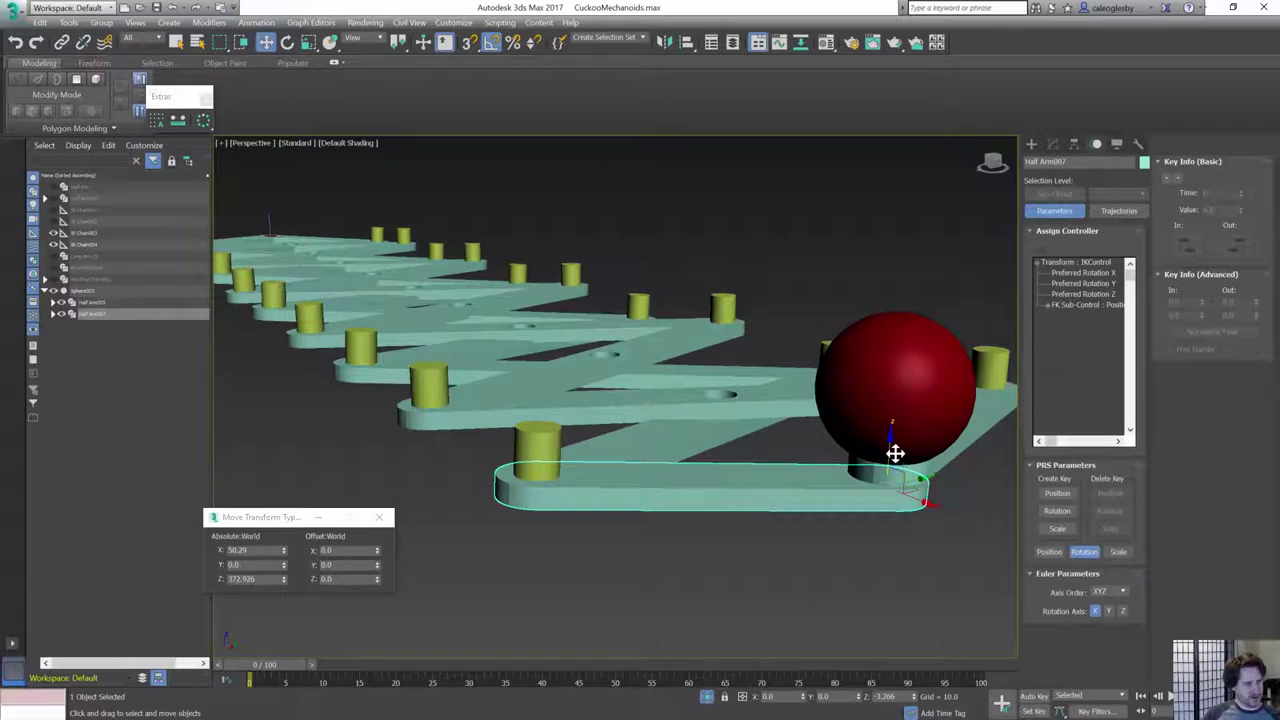
- Lower the goal of IK Chain004 at the linkage's far end along Z to about 371.9
middle_drag(431, 286, 353, 262)
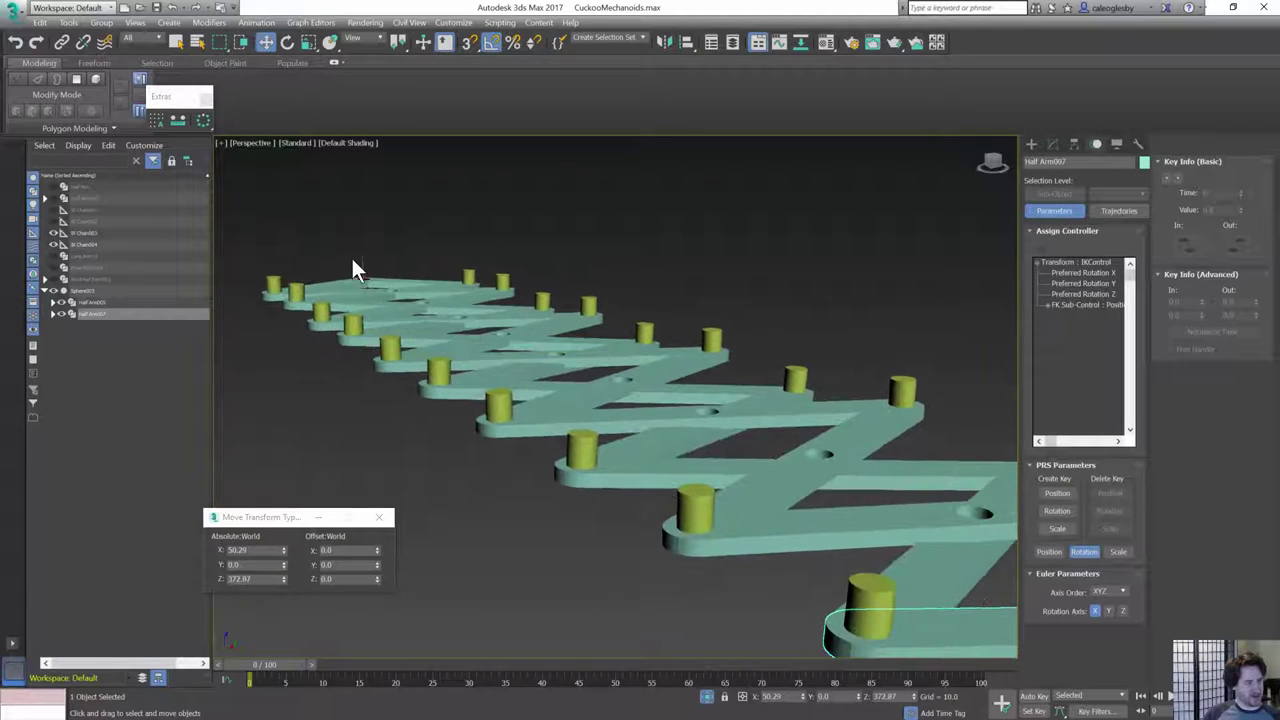
click(363, 245)
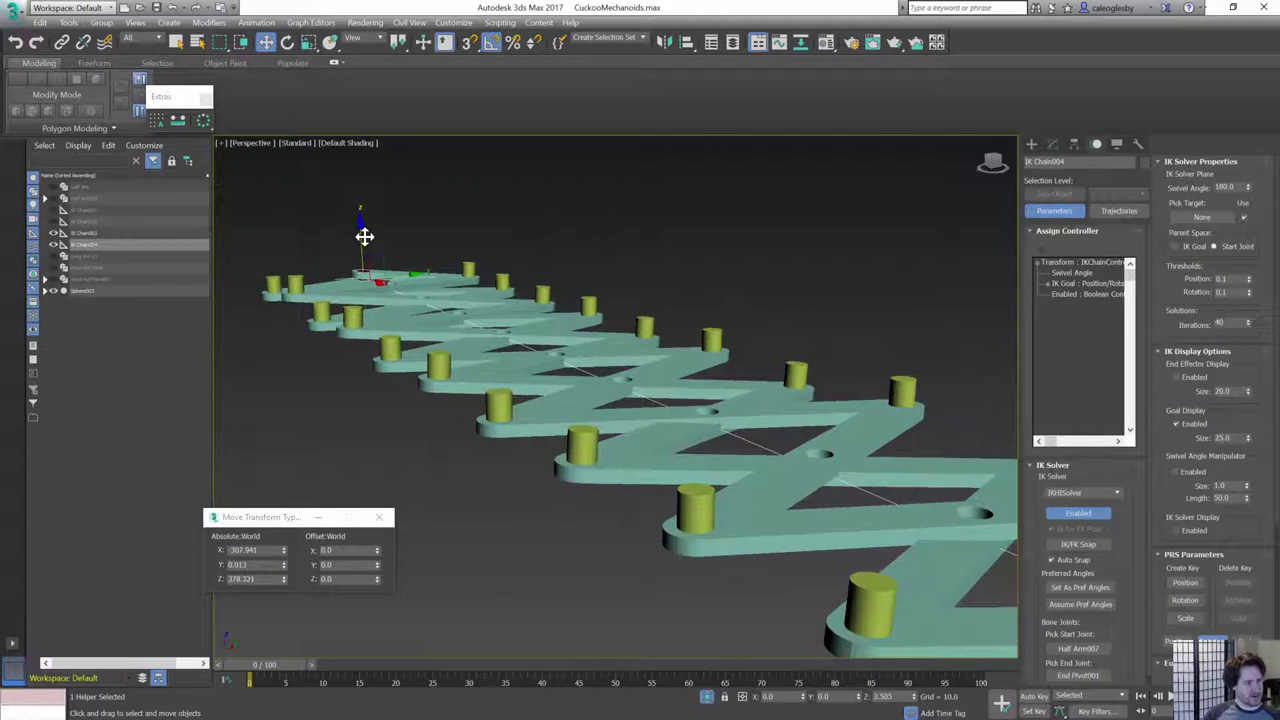
drag(365, 238, 360, 251)
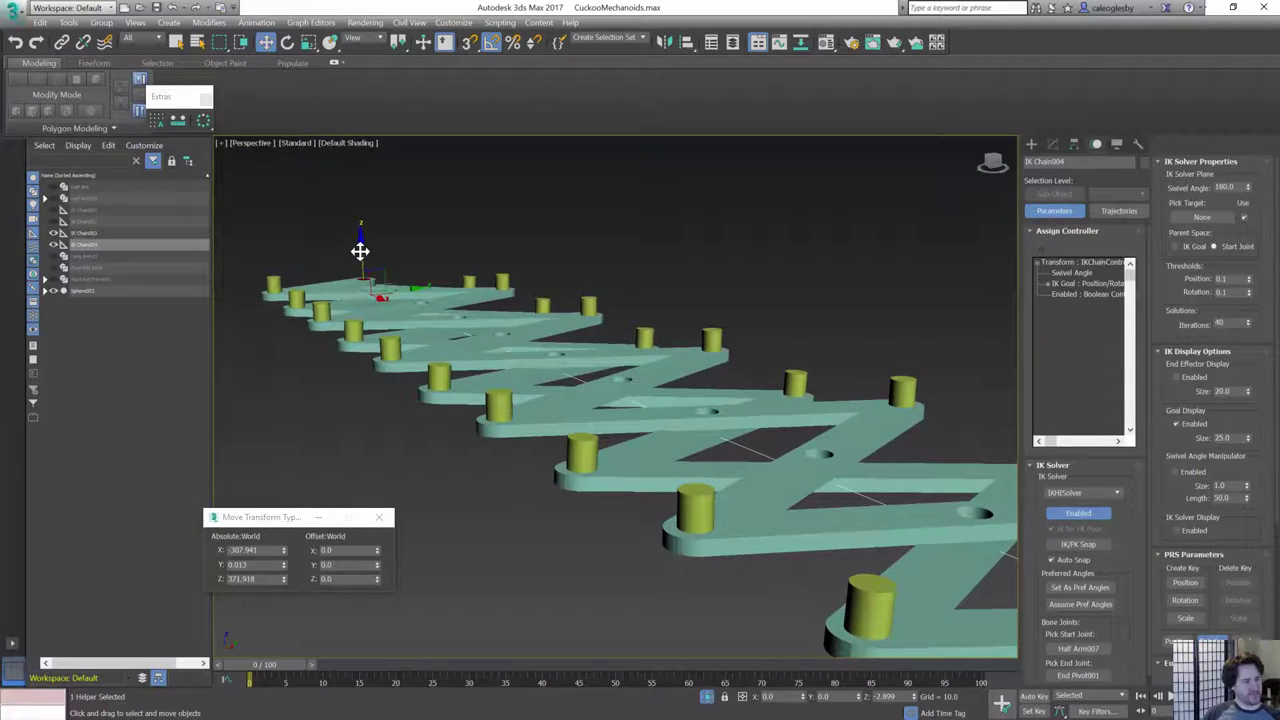
- Select both IK goals, test-fold the linkage by moving them along X toward the sphere, and undo the move
alt+middle_drag(424, 272, 509, 326)
middle_drag(682, 467, 715, 529)
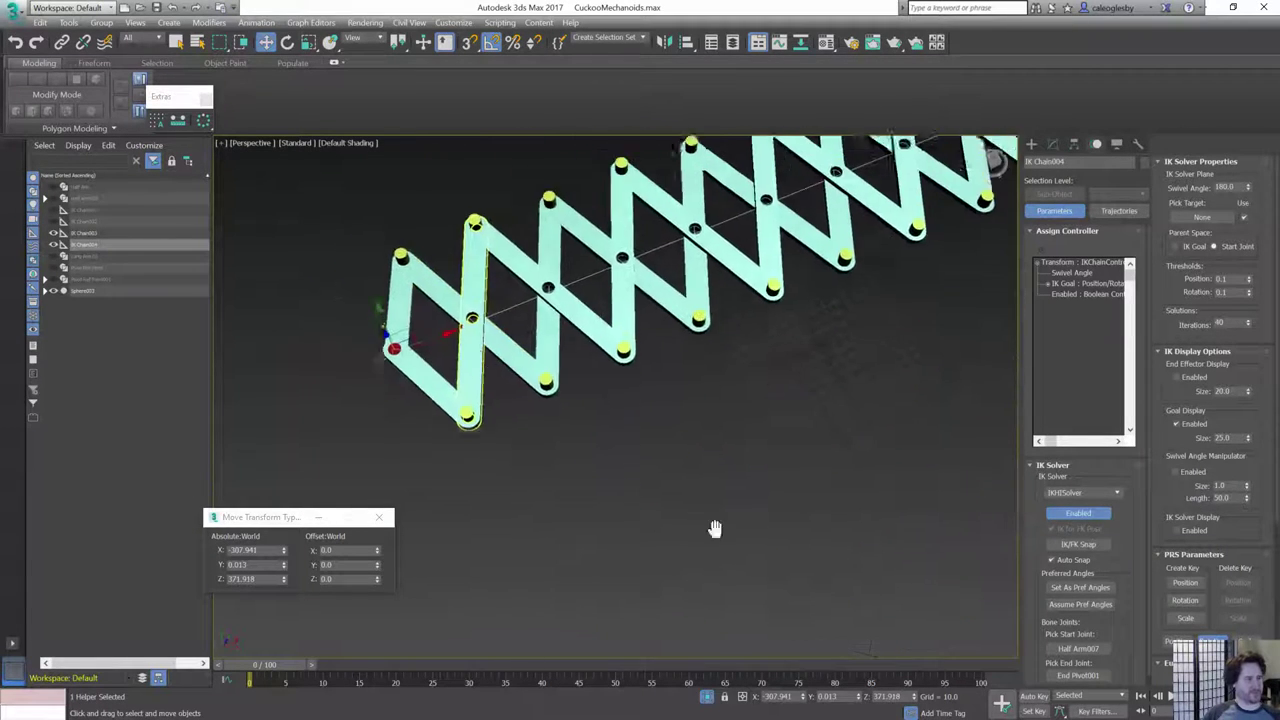
scroll(636, 273, down, 3)
middle_drag(636, 273, 530, 340)
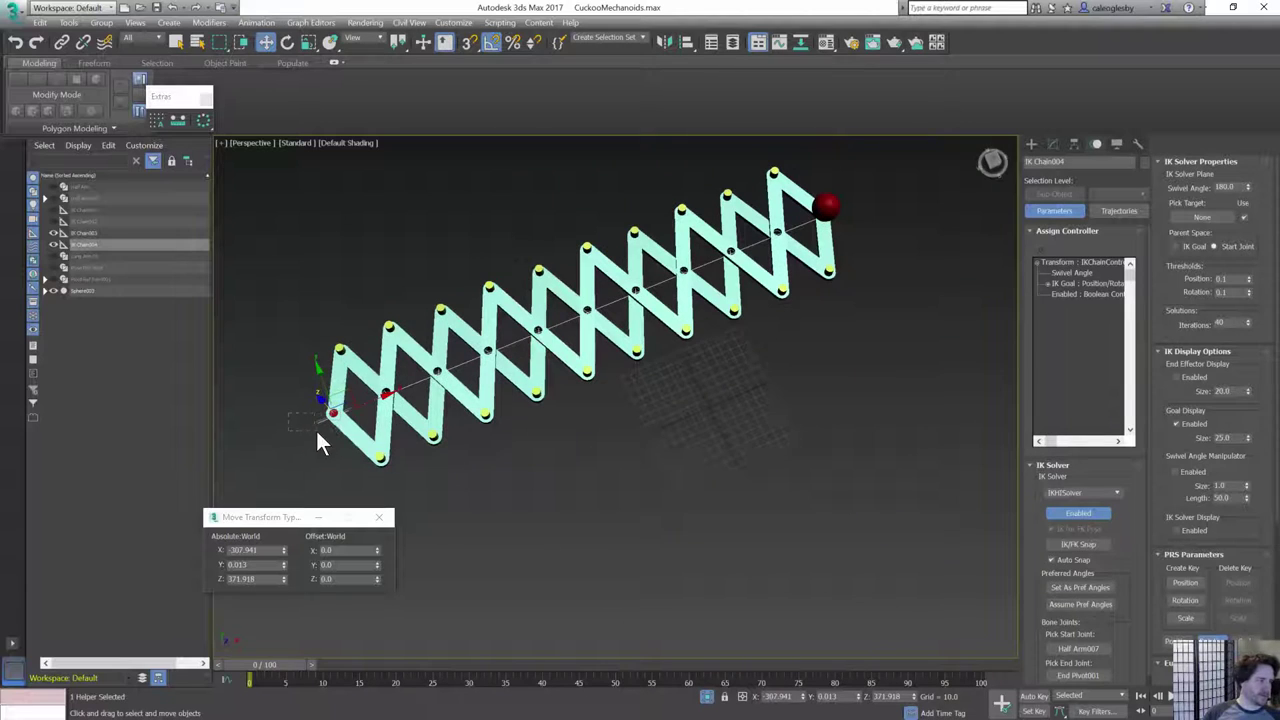
ctrl+click(380, 405)
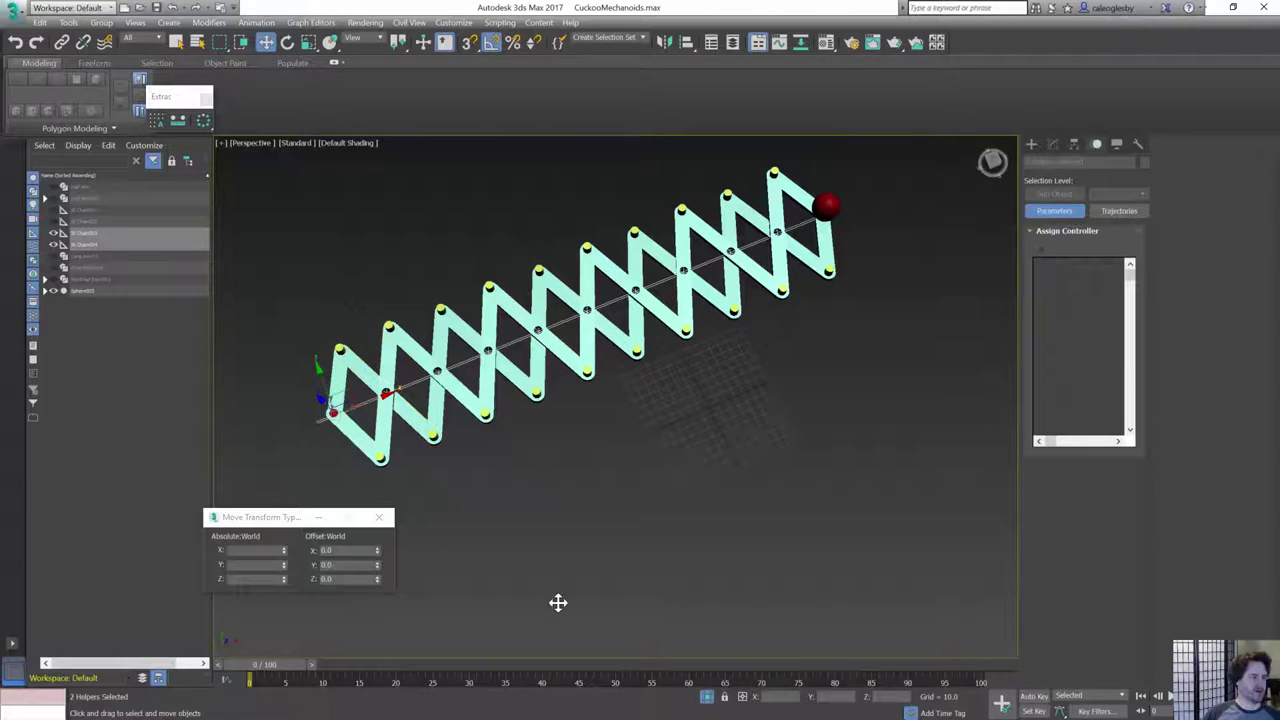
drag(387, 395, 492, 362)
key(ctrl+z)
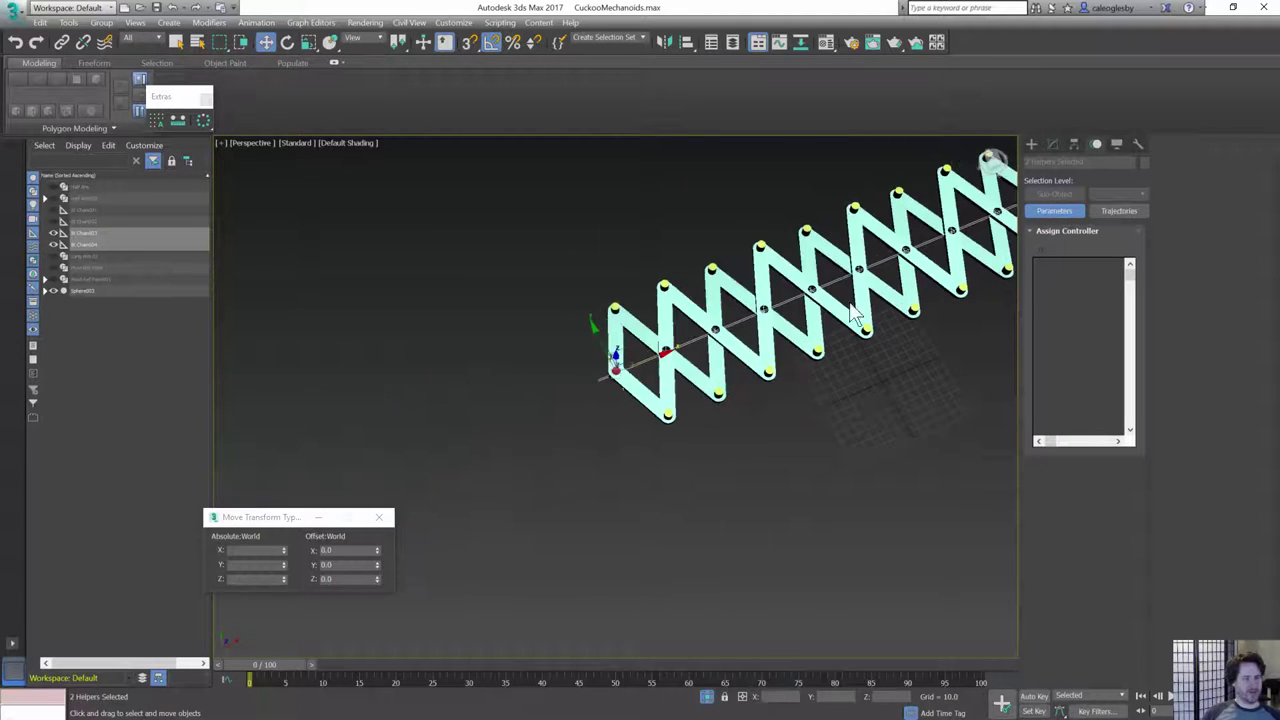
- Try moving both IK goals again toward the sphere from another viewing angle, and undo the move
alt+middle_drag(850, 312, 945, 245)
middle_drag(868, 243, 566, 240)
alt+middle_drag(791, 343, 1183, 560)
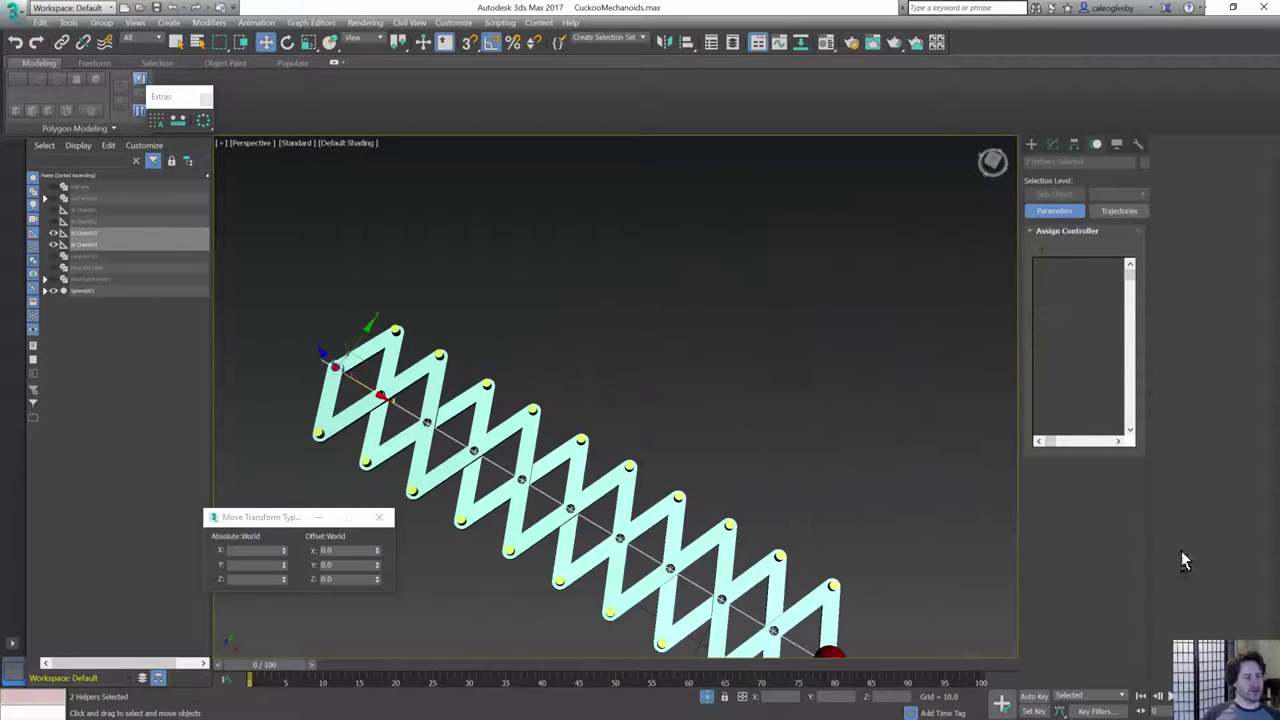
alt+middle_drag(783, 372, 930, 250)
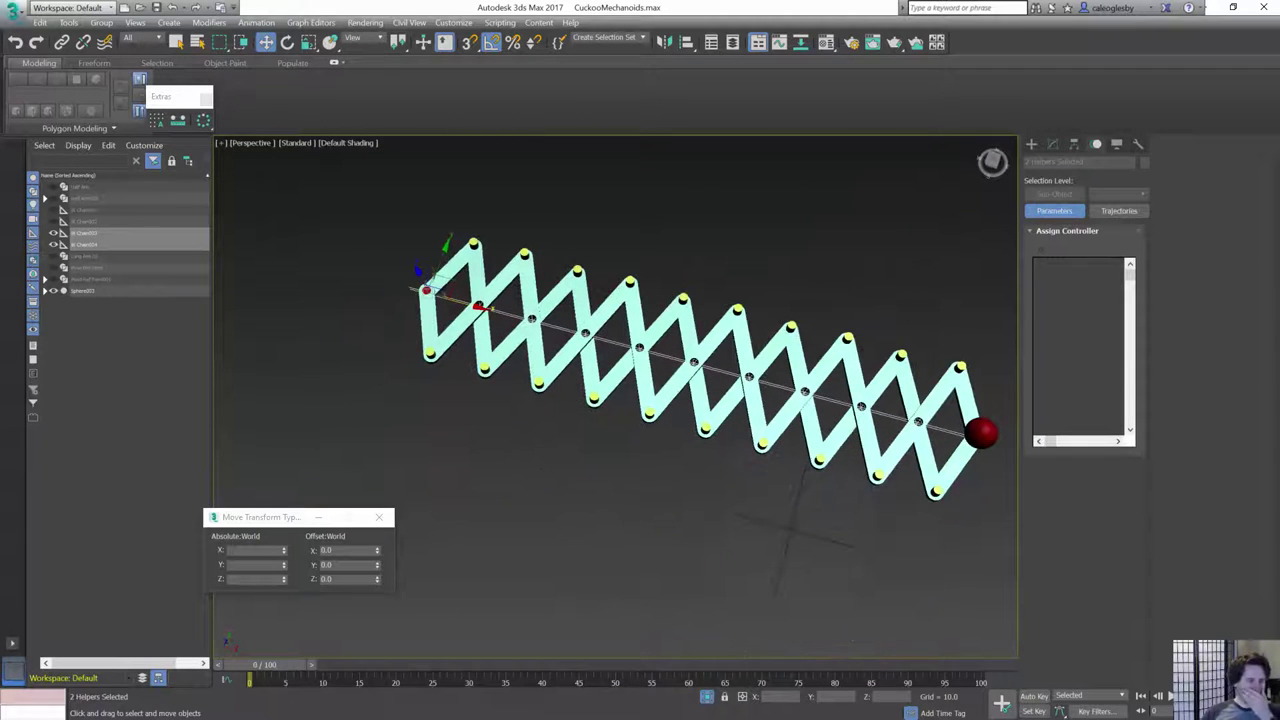
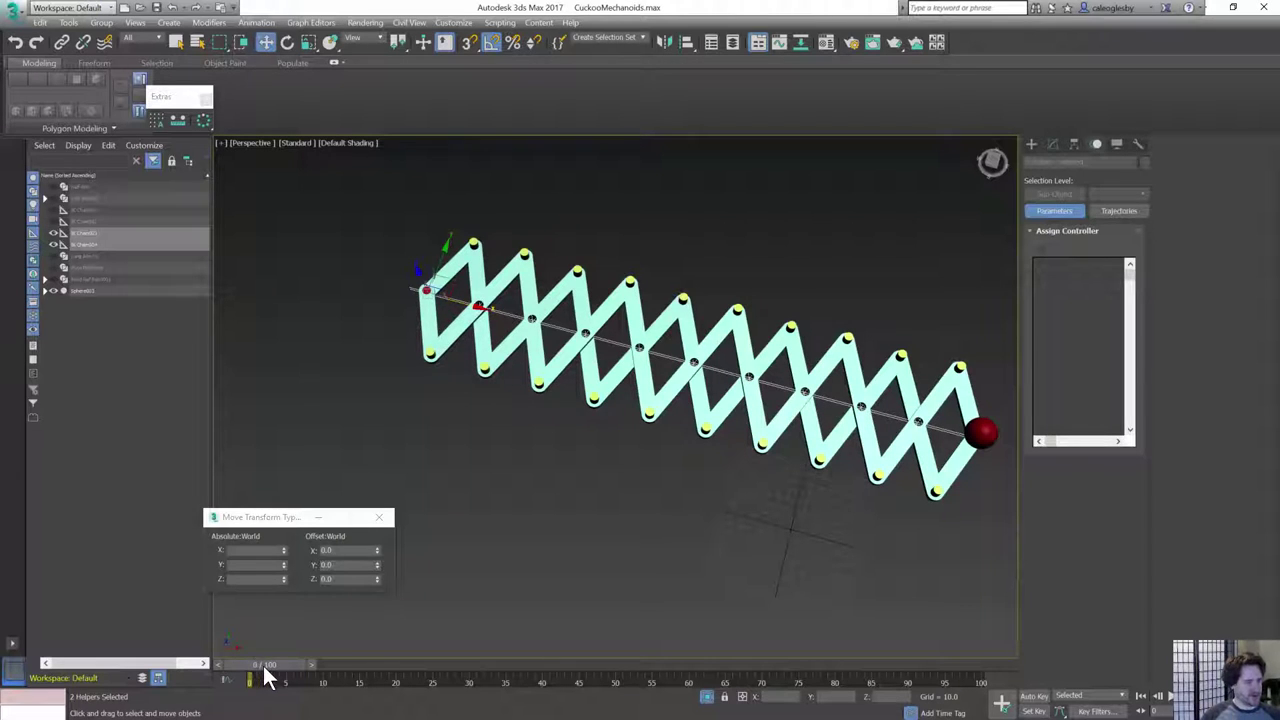
drag(447, 330, 804, 394)
key(ctrl+z)
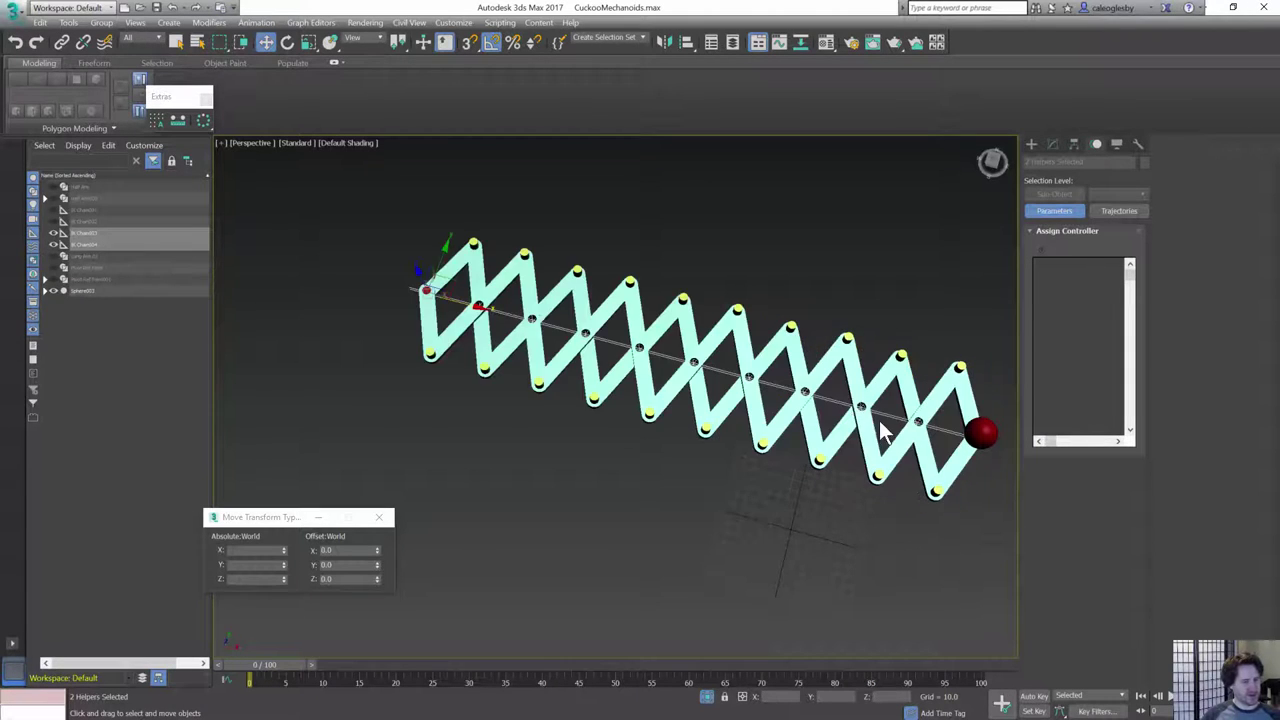
- Try offsetting Long Arm 019 and its child Long Arm 020 along Z to stagger the arms, and undo the moves
alt+middle_drag(879, 424, 859, 370)
middle_drag(859, 370, 806, 444)
scroll(757, 424, up, 2)
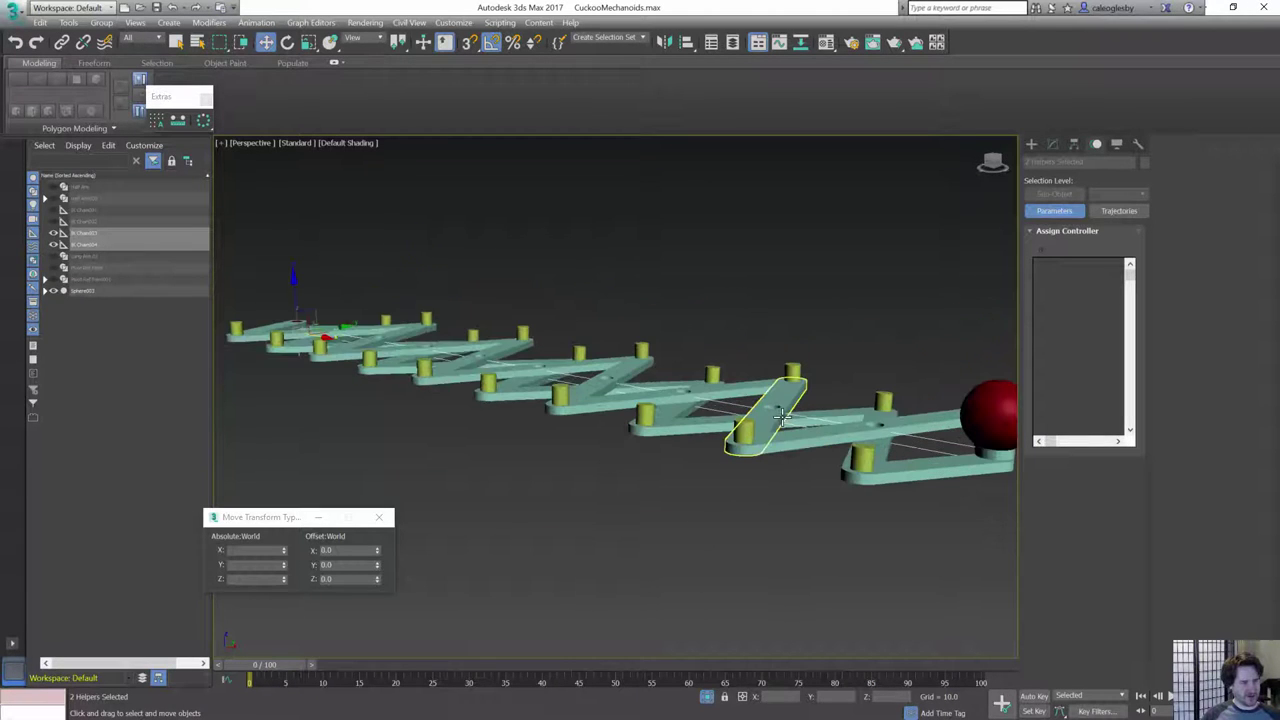
click(777, 412)
mouse_move(757, 400)
mouse_down()
mouse_move(748, 377)
mouse_move(748, 394)
mouse_up()
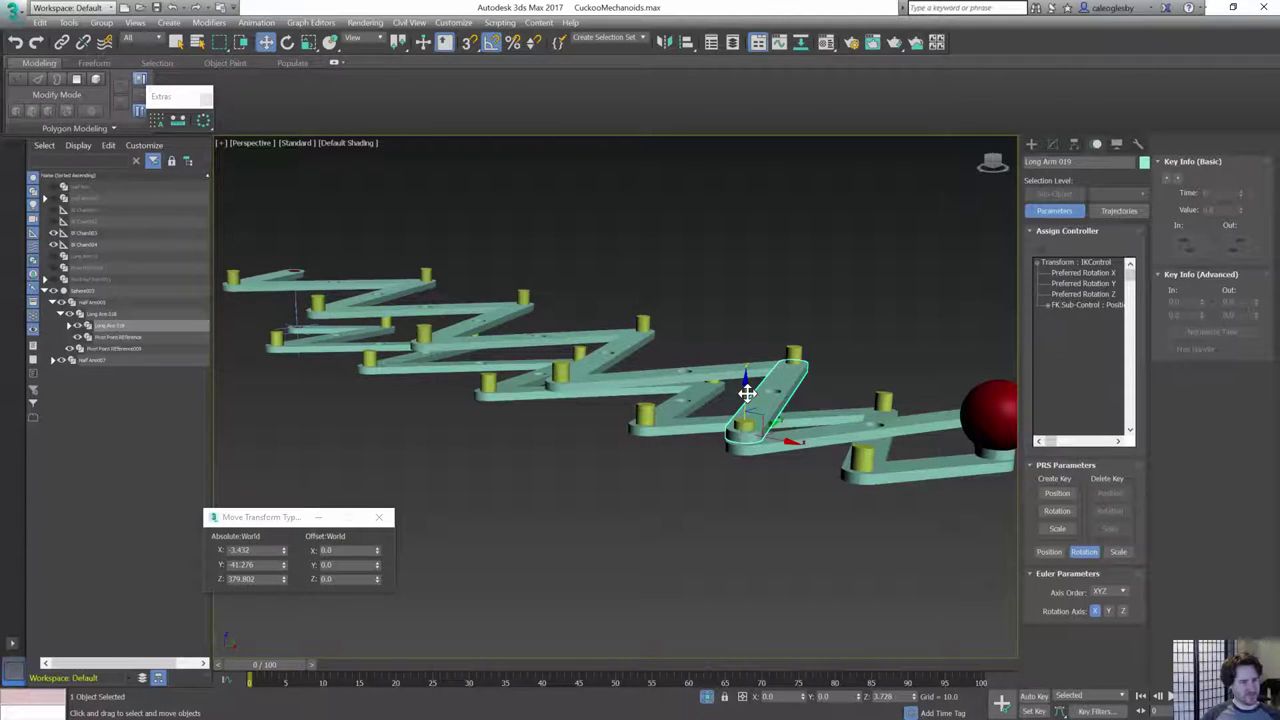
click(742, 372)
drag(793, 314, 793, 323)
key(ctrl+z)
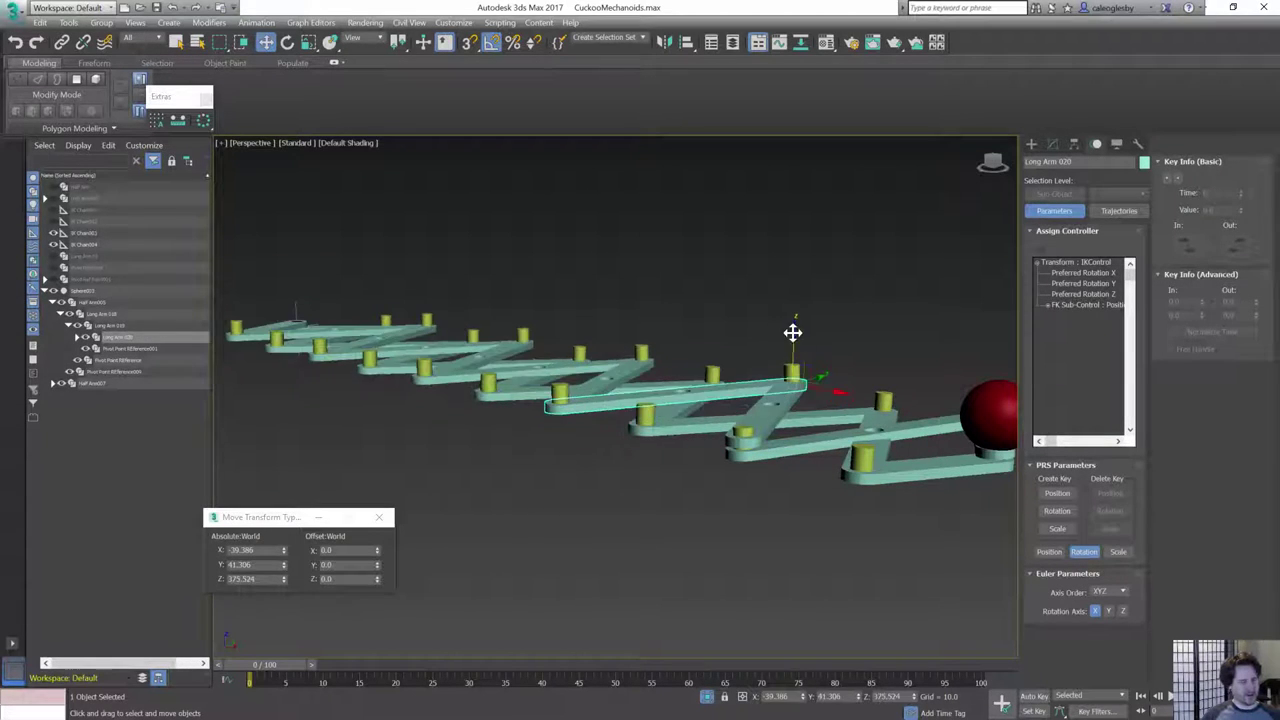
key(ctrl+z)
key(ctrl+z)
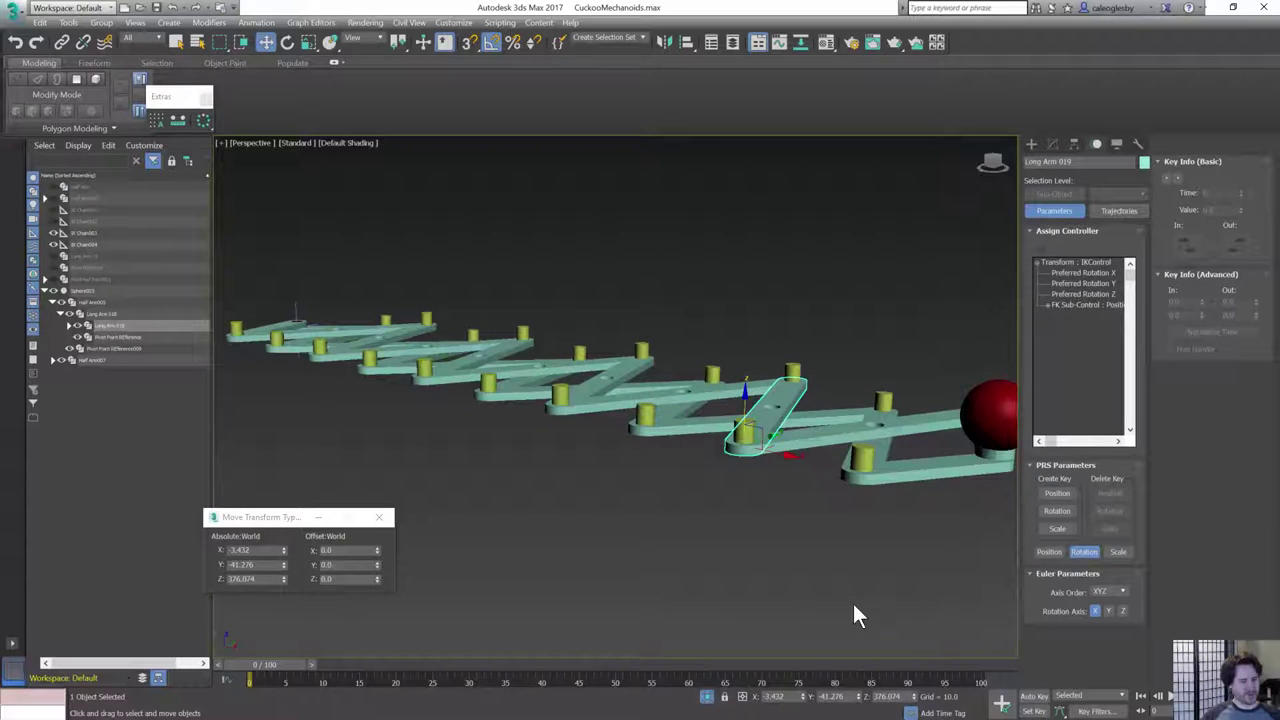
- Test-rotate the sphere to check how the linkage follows, and cancel the rotation
alt+middle_drag(772, 482, 641, 616)
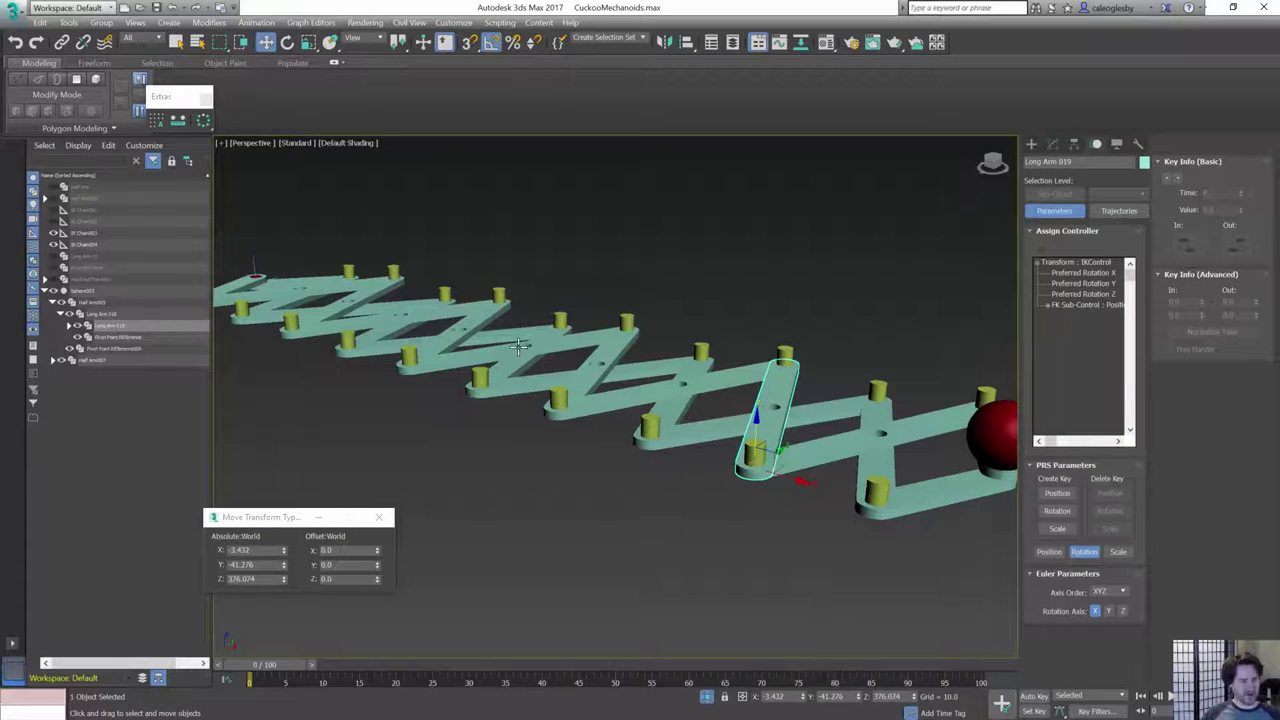
alt+middle_drag(369, 291, 700, 400)
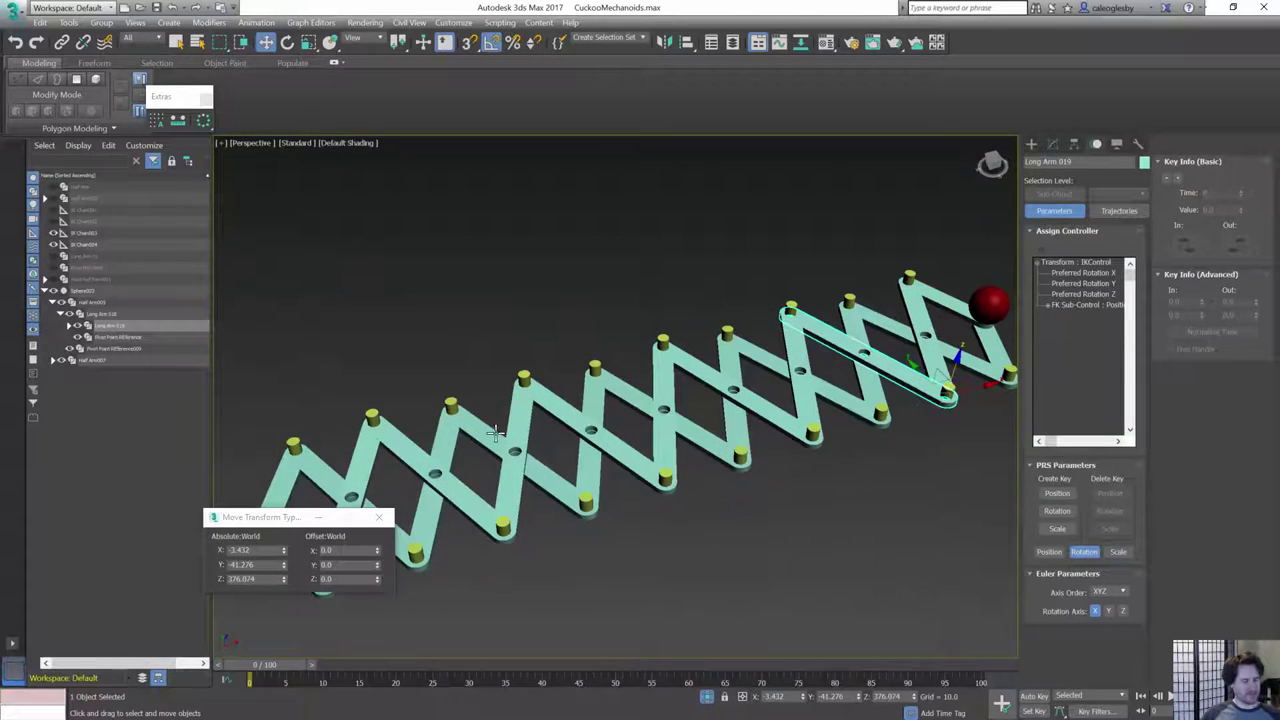
alt+middle_drag(494, 432, 614, 454)
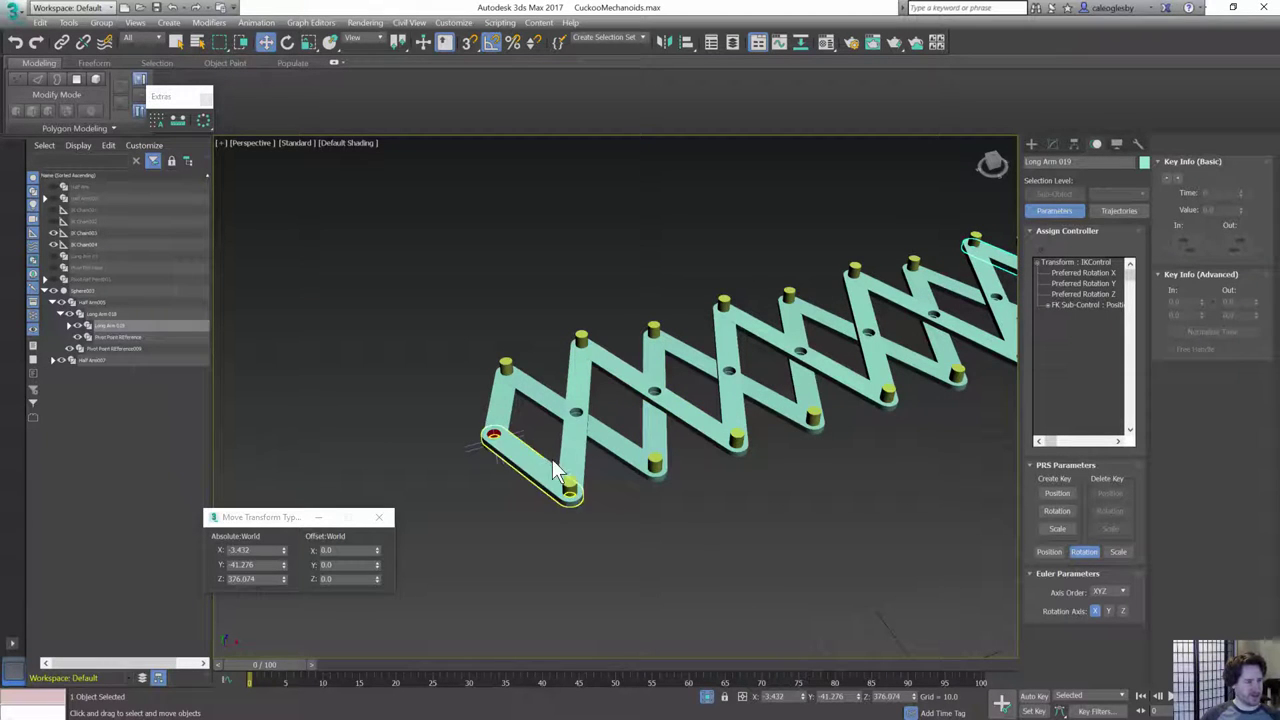
mouse_move(552, 459)
alt+middle_down()
mouse_move(535, 449)
mouse_move(543, 438)
alt+middle_up()
middle_drag(543, 438, 432, 452)
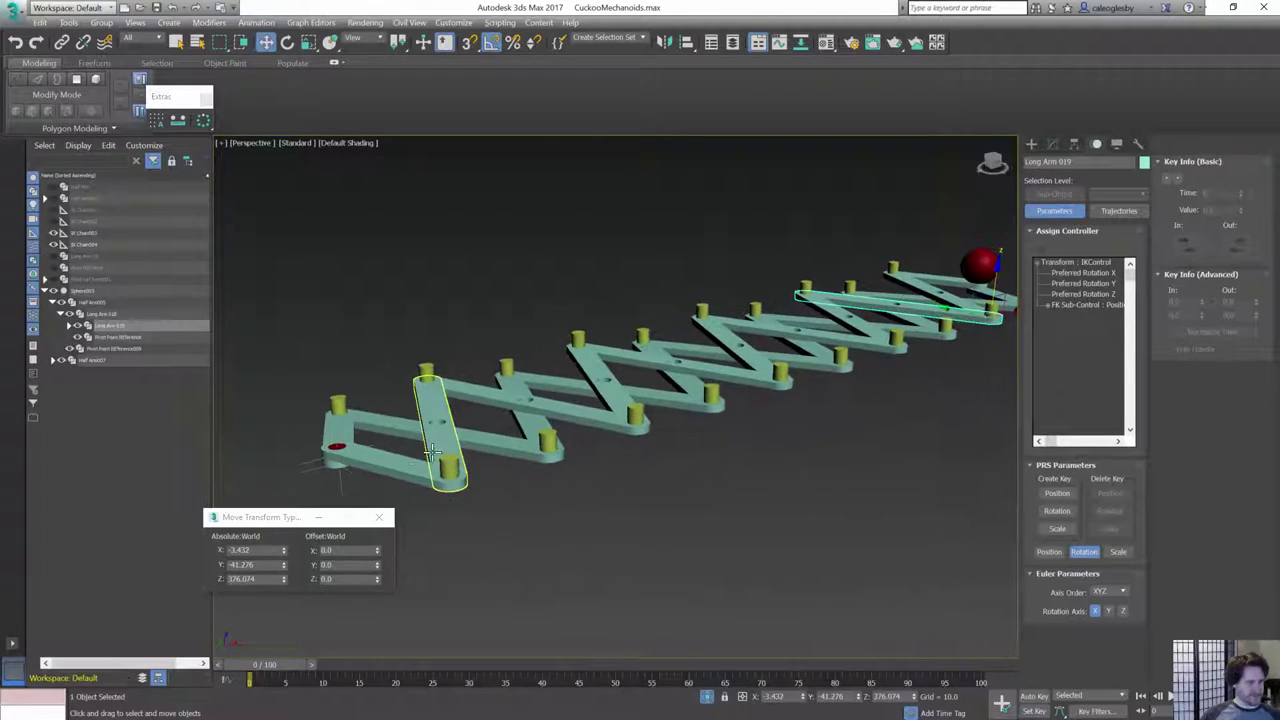
middle_drag(703, 443, 597, 467)
scroll(591, 477, down, 2)
click(805, 397)
key(e)
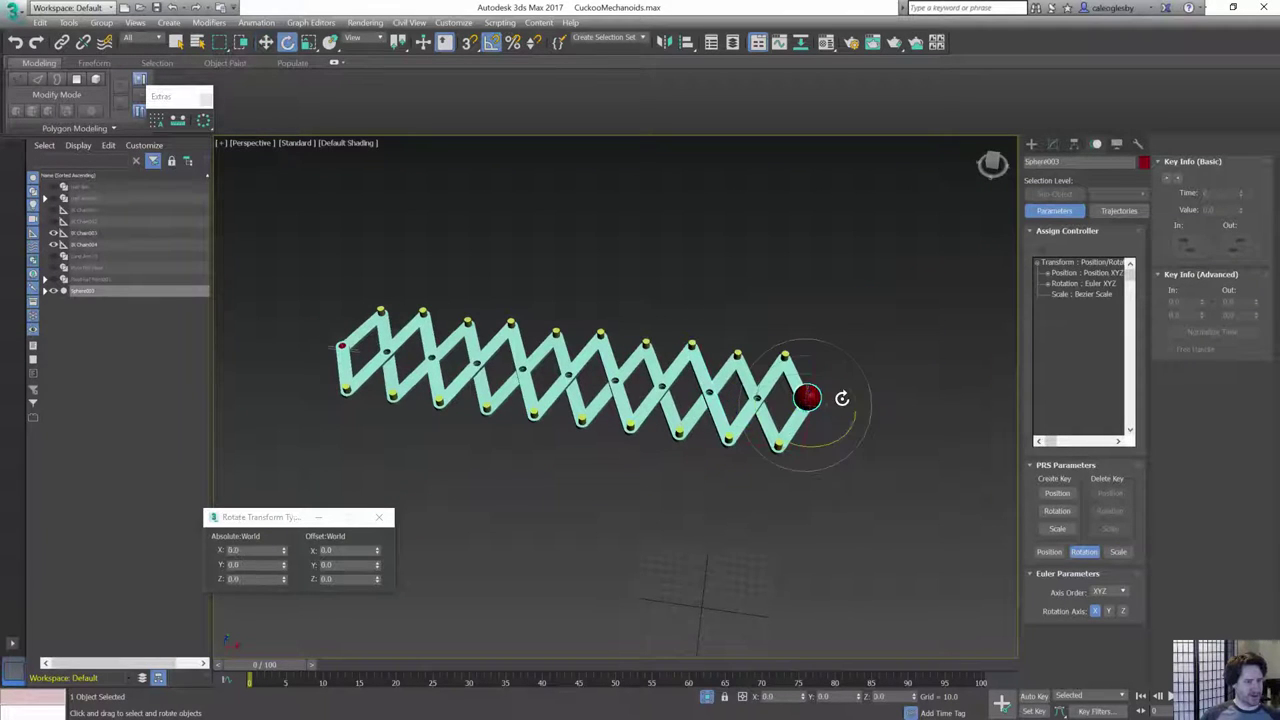
drag(840, 385, 1260, 578)
right_click(1260, 578)
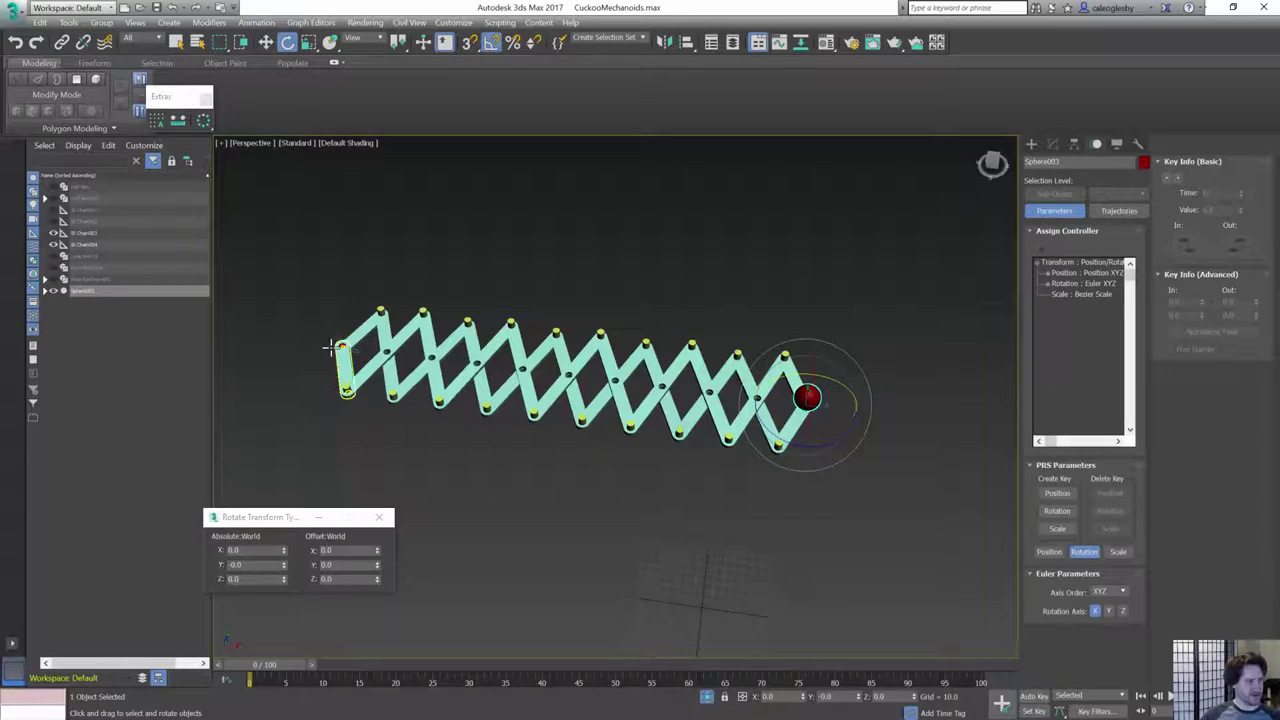
- Select both IK goals at the linkage's far end and link them to the sphere as their parent
drag(333, 351, 334, 353)
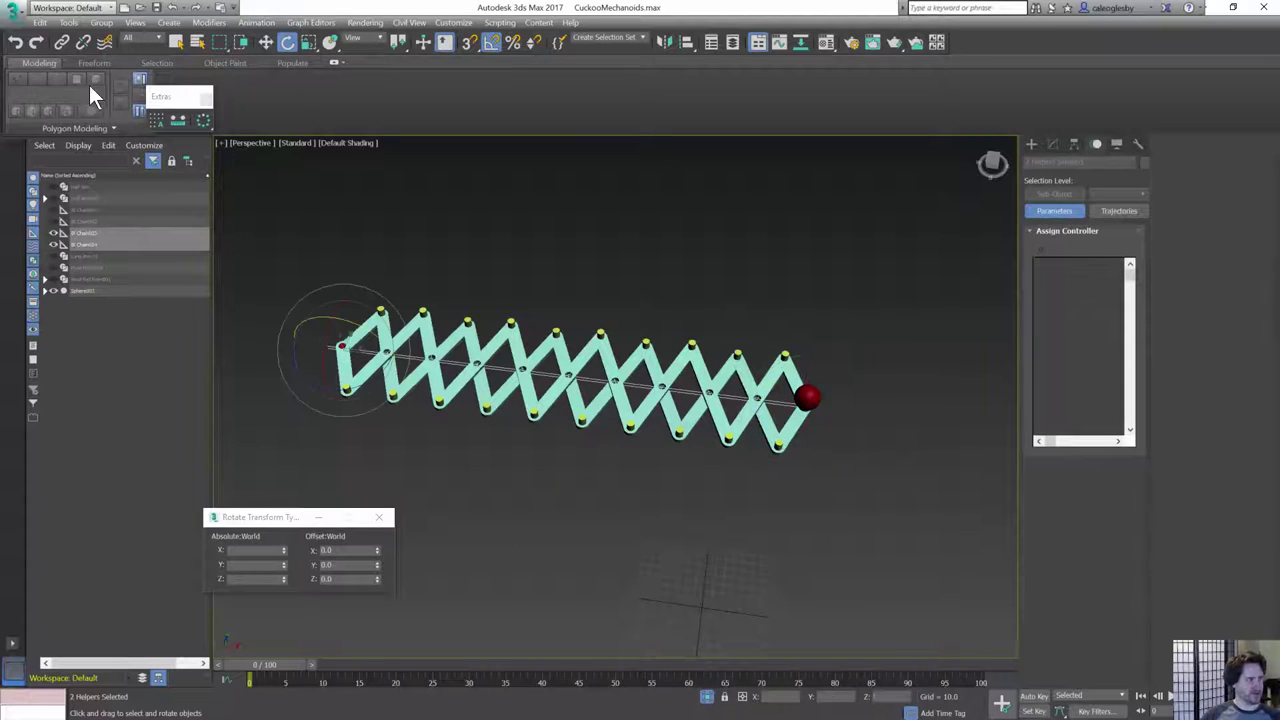
click(61, 42)
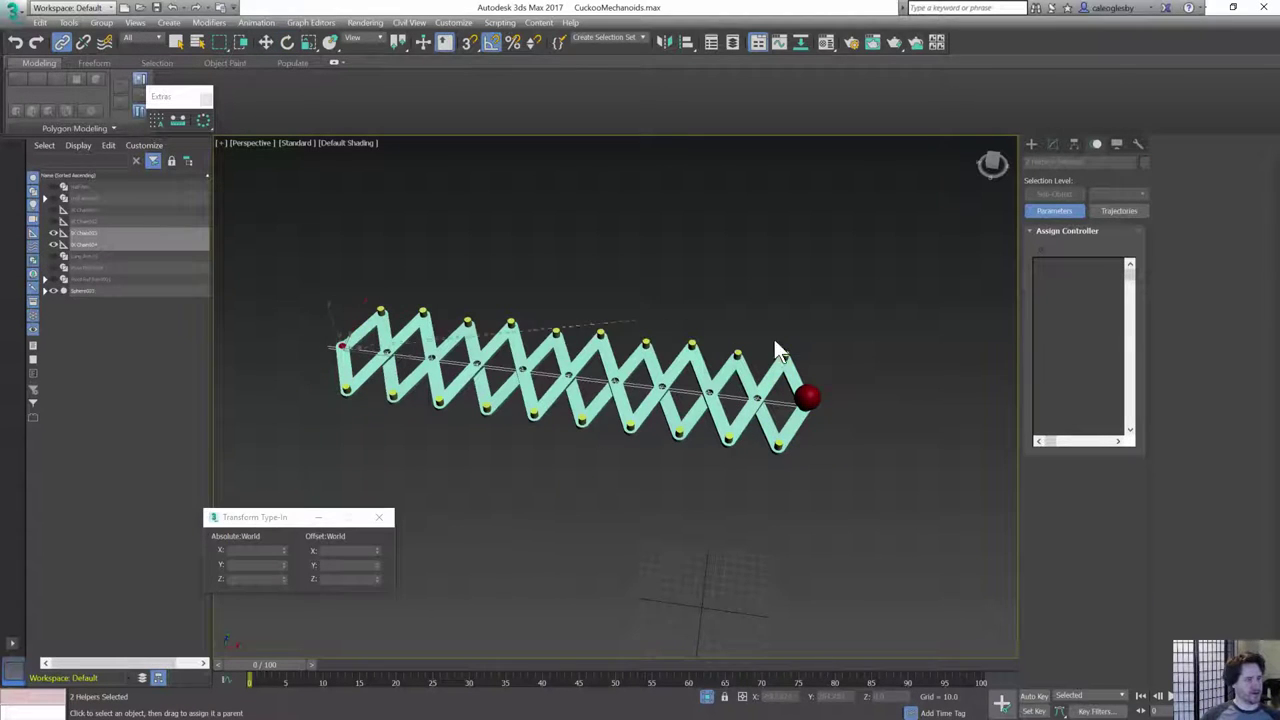
mouse_move(815, 397)
mouse_down()
mouse_move(867, 390)
mouse_move(830, 385)
mouse_move(811, 403)
mouse_move(820, 425)
mouse_move(751, 434)
mouse_move(809, 412)
mouse_up()
- Rotate the sphere with its linked linkage to an absolute world X rotation of 90 degrees
click(817, 400)
key(e)
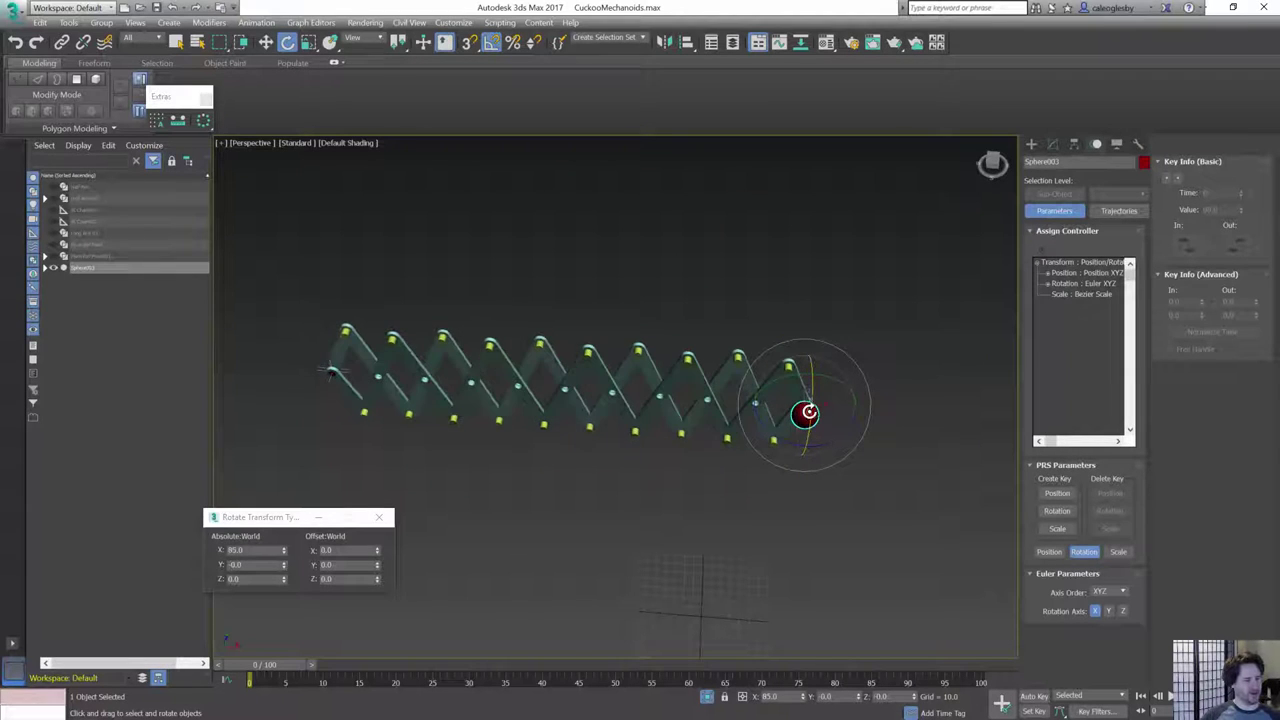
double_click(263, 551)
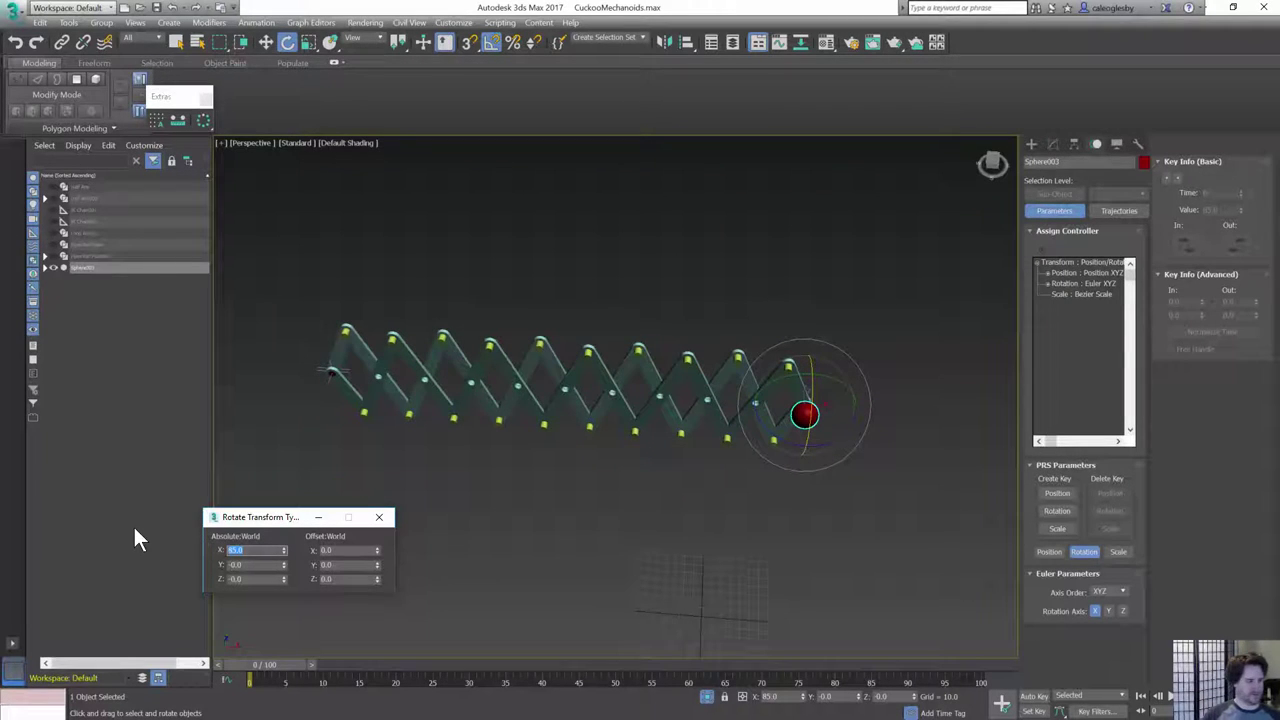
text(90)
key(Return)
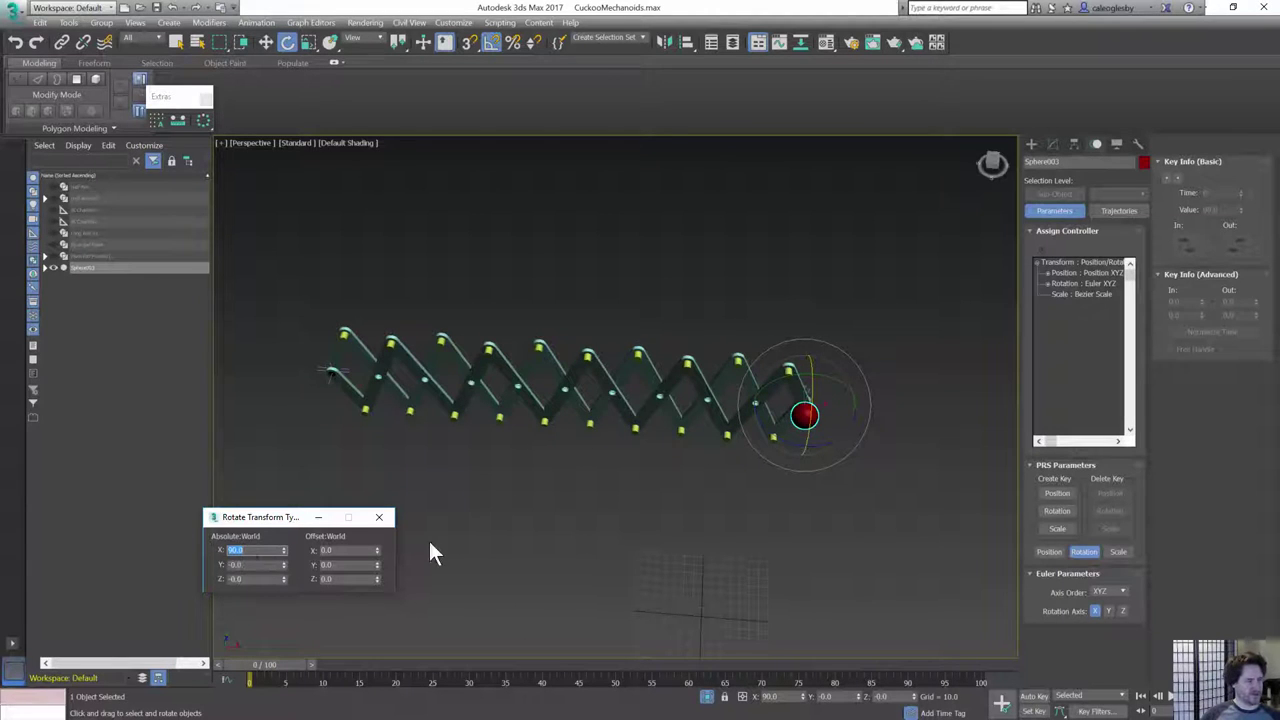
click(545, 531)
click(801, 419)
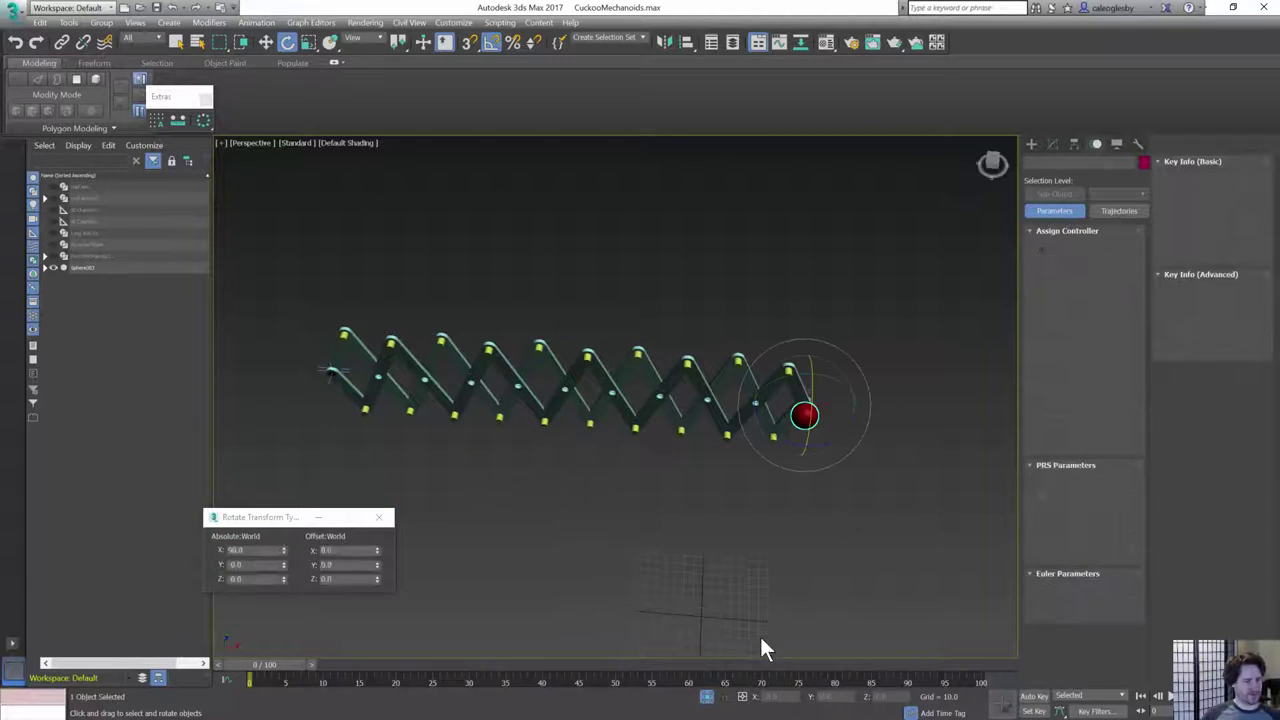
- Test-fold the rotated linkage by moving both IK goals along X, and cancel the move
alt+middle_drag(699, 521, 714, 476)
middle_drag(714, 476, 830, 470)
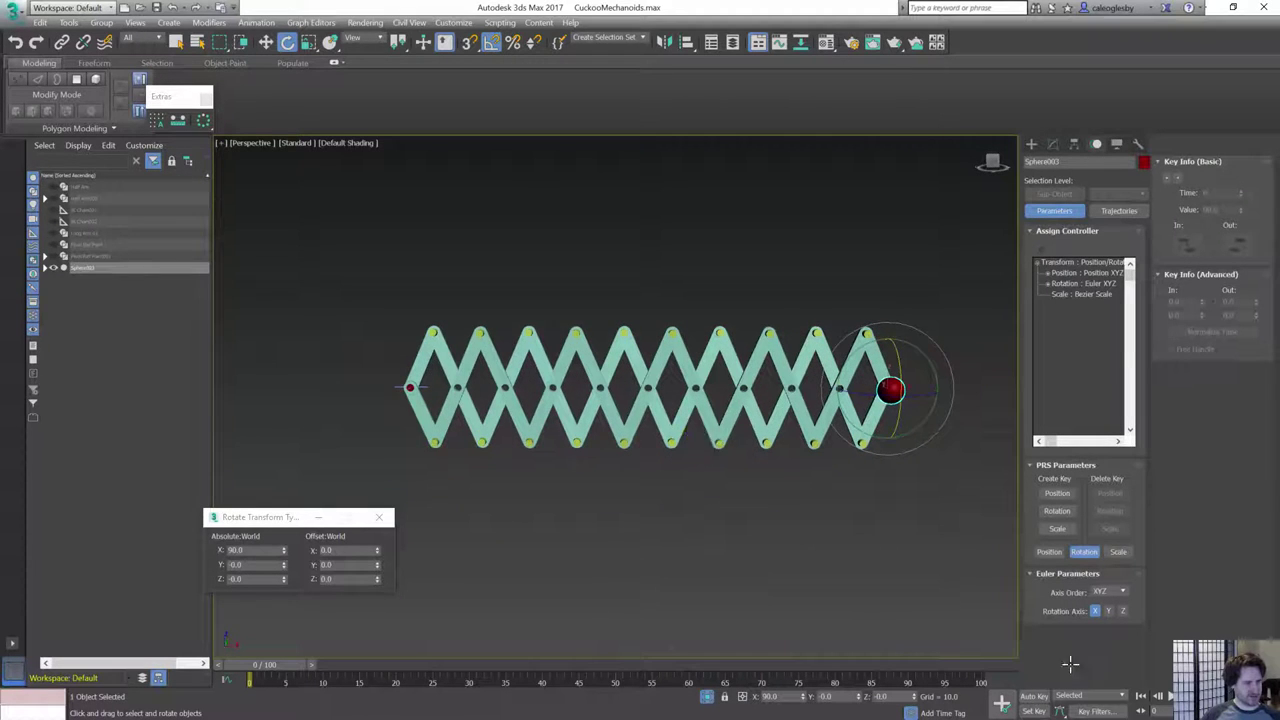
click(402, 390)
key(w)
drag(443, 386, 746, 634)
right_click(746, 634)
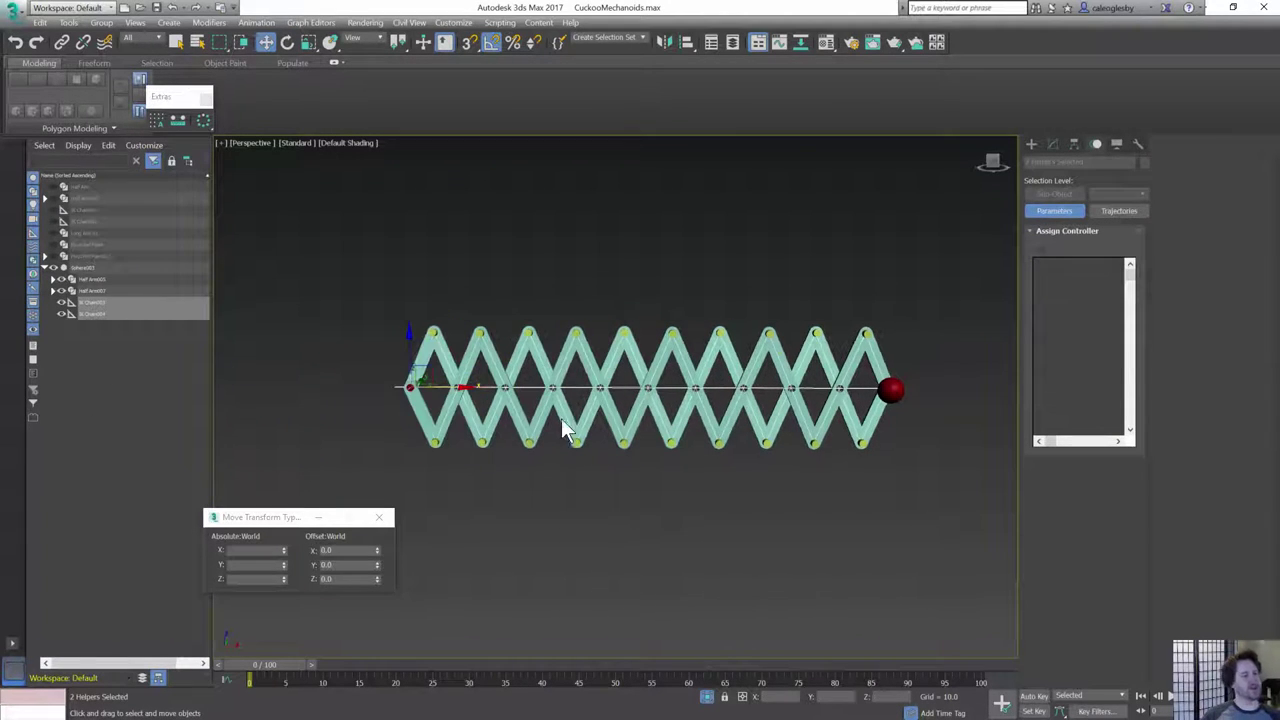
- With Auto Key on, key both IK goals at frame 0 and move them along X about 257 units toward the sphere at frame 50
alt+middle_drag(561, 418, 669, 431)
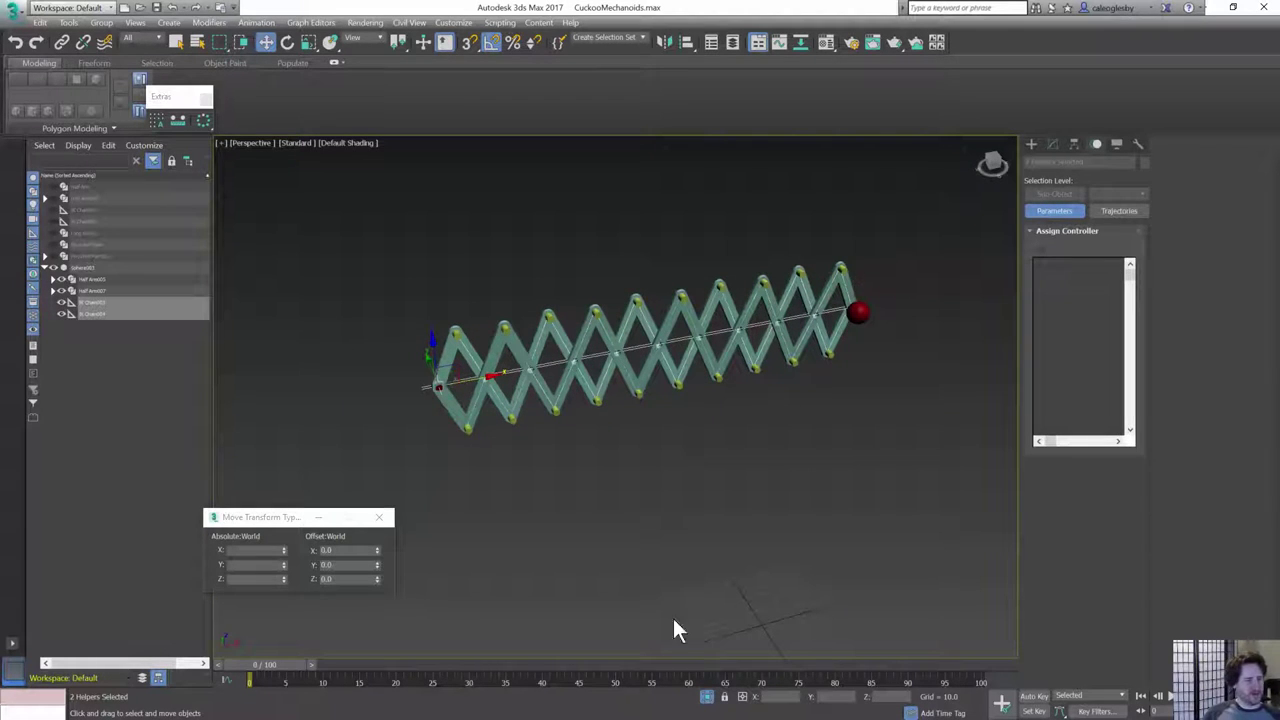
key(n)
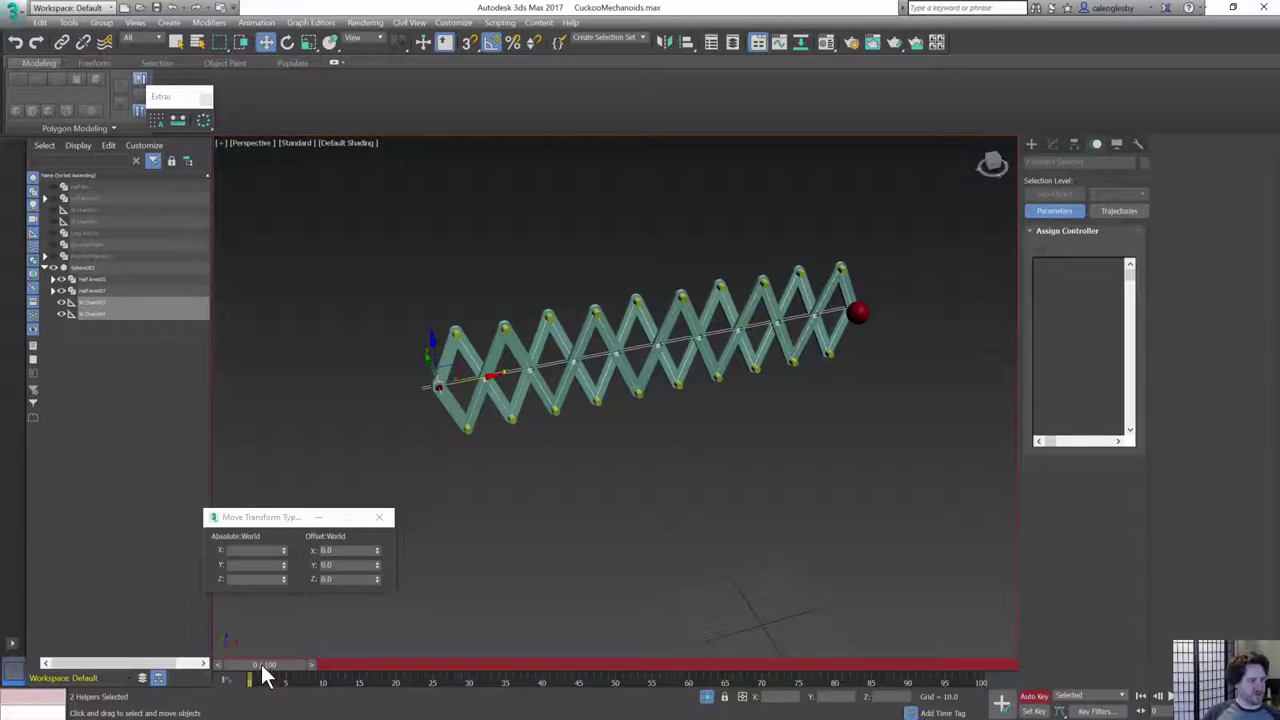
right_click(265, 664)
key(Return)
drag(271, 668, 612, 666)
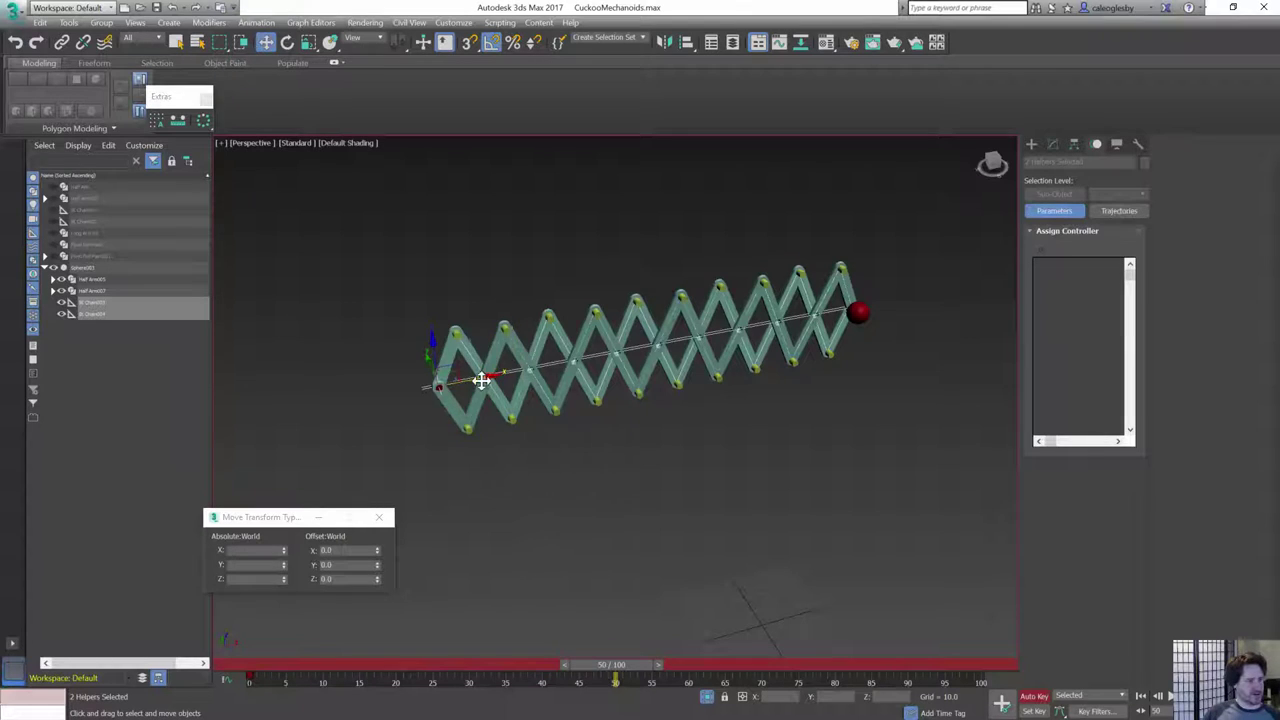
drag(481, 381, 789, 331)
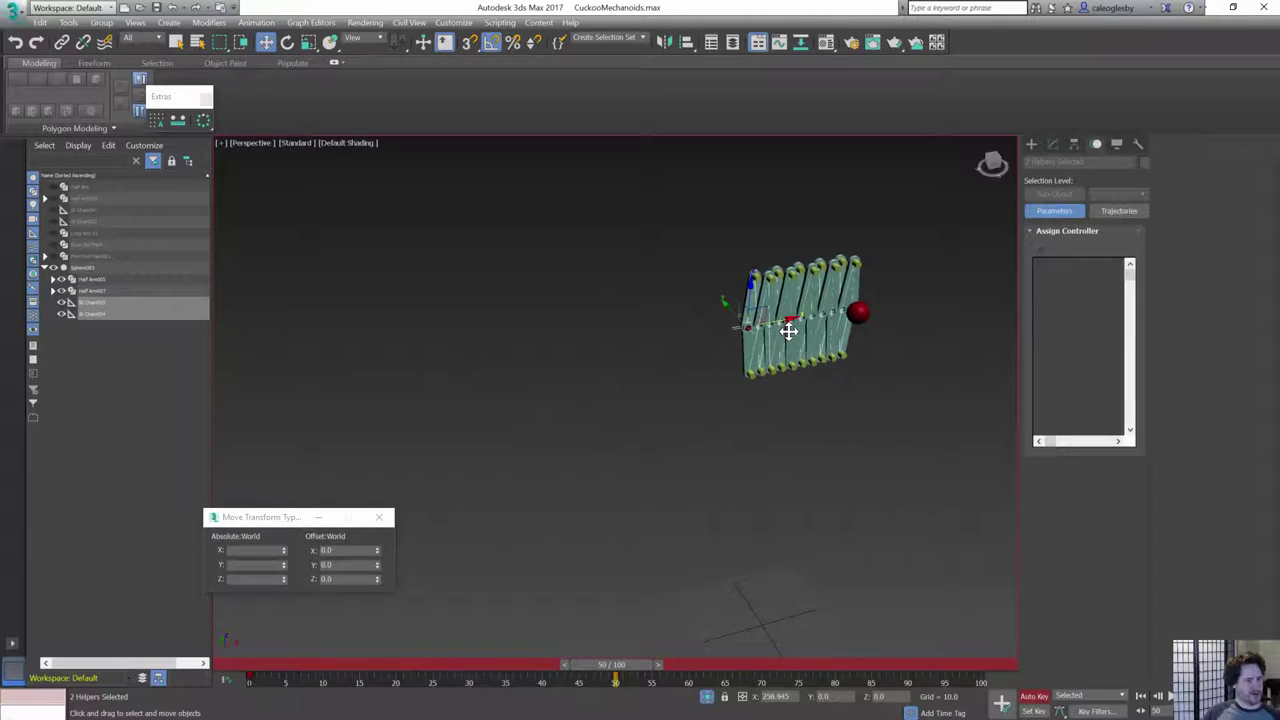
- Retime the IK goals' keys so the folded pose falls at about frame 9 and the extended pose at frame 31
drag(634, 670, 426, 664)
key(w)
click(613, 679)
drag(613, 679, 476, 679)
click(249, 679)
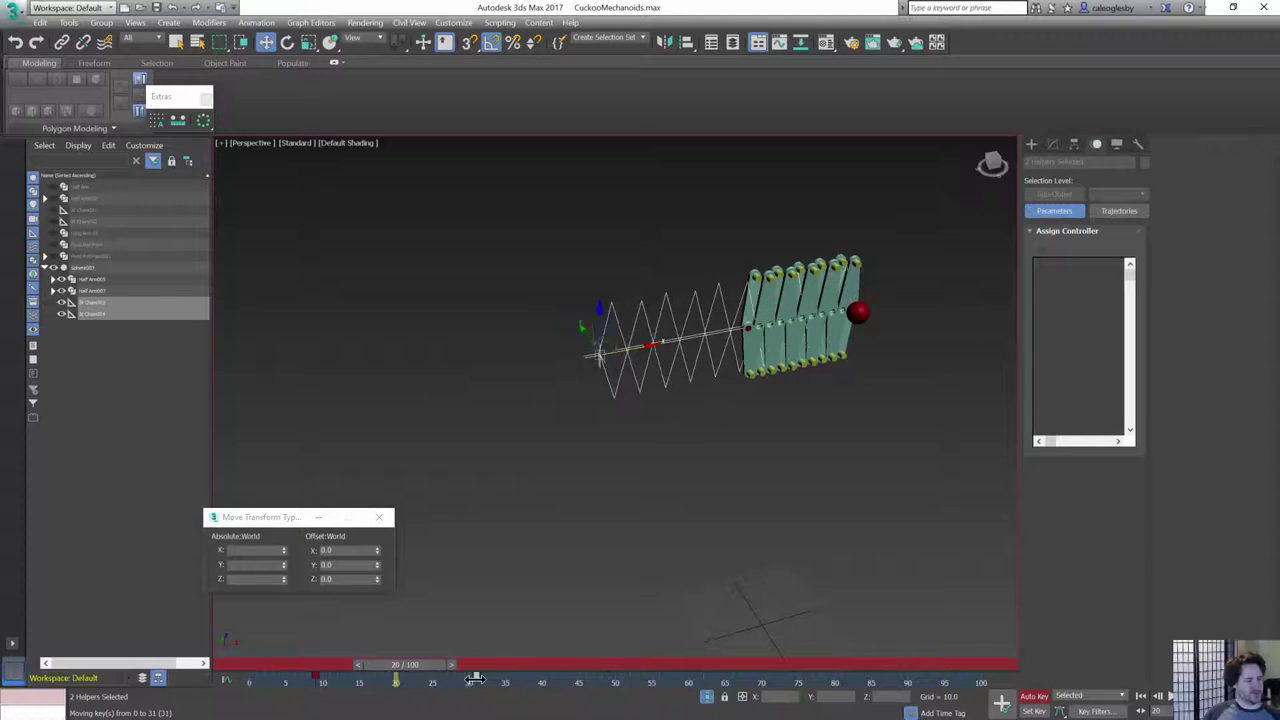
drag(401, 664, 191, 666)
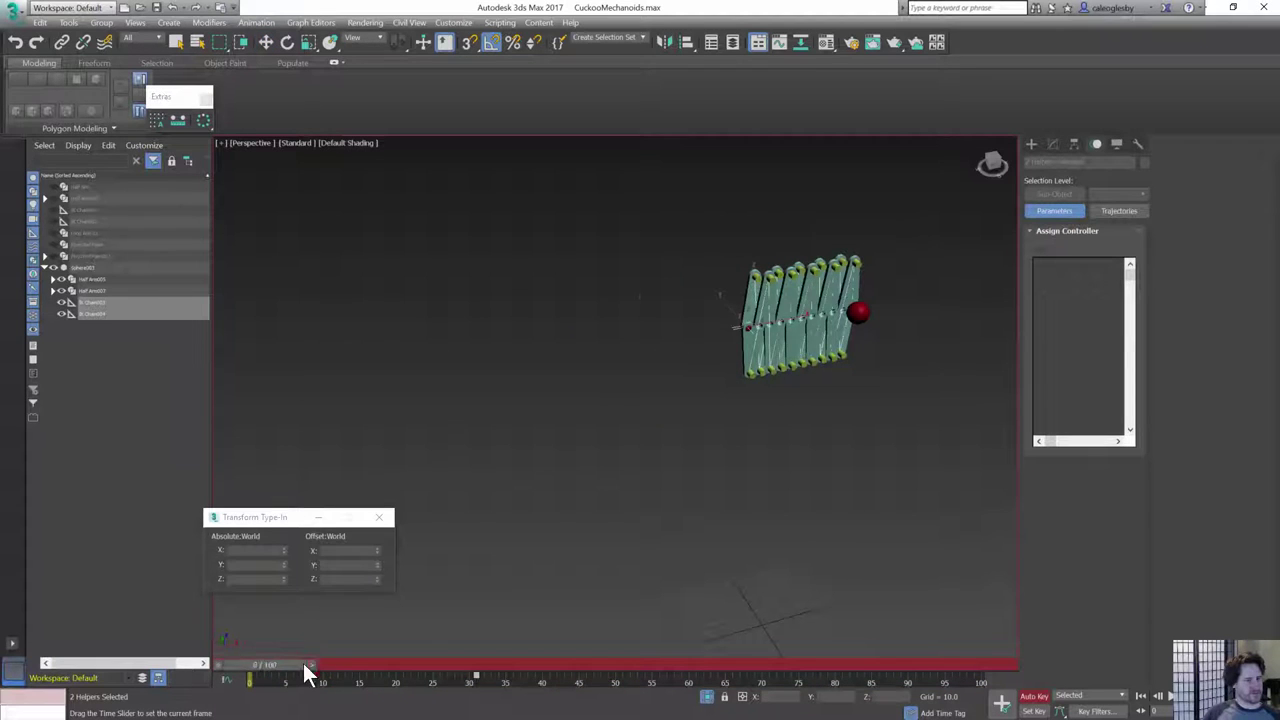
- At frame 63, move both IK goals along X away from the sphere to stretch the linkage much further
drag(305, 664, 711, 677)
click(710, 667)
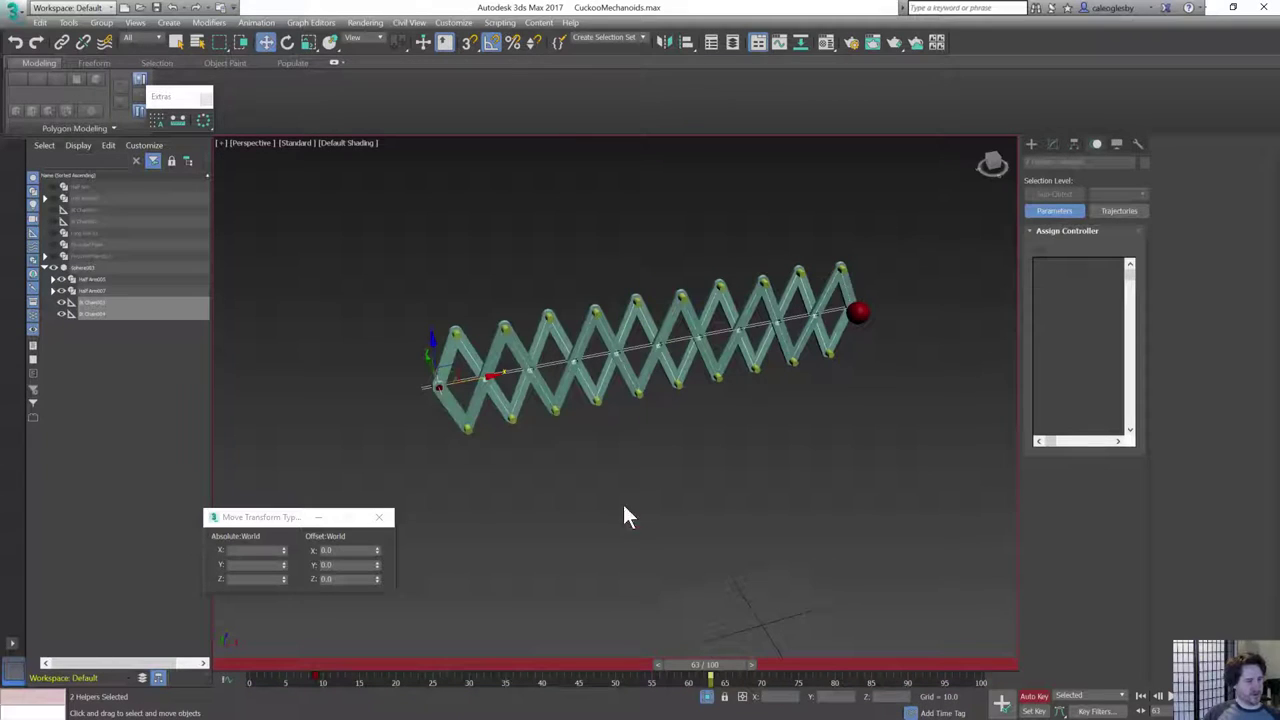
drag(480, 373, 5, 705)
middle_drag(642, 393, 776, 397)
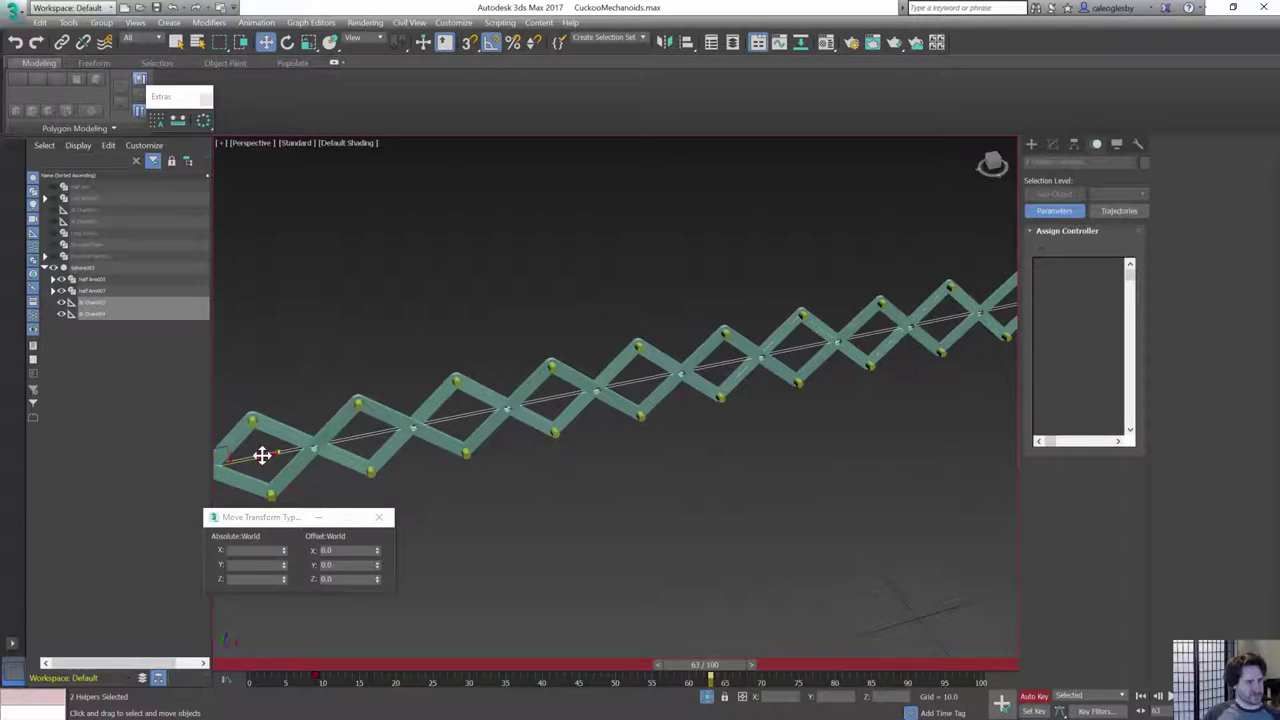
mouse_move(262, 455)
mouse_down()
mouse_move(209, 463)
mouse_move(258, 464)
mouse_up()
scroll(626, 399, down, 3)
alt+middle_drag(626, 399, 625, 380)
- At frame 63, move both IK goals back along X toward the sphere to partly fold the linkage, and delete their keys
drag(724, 680, 812, 678)
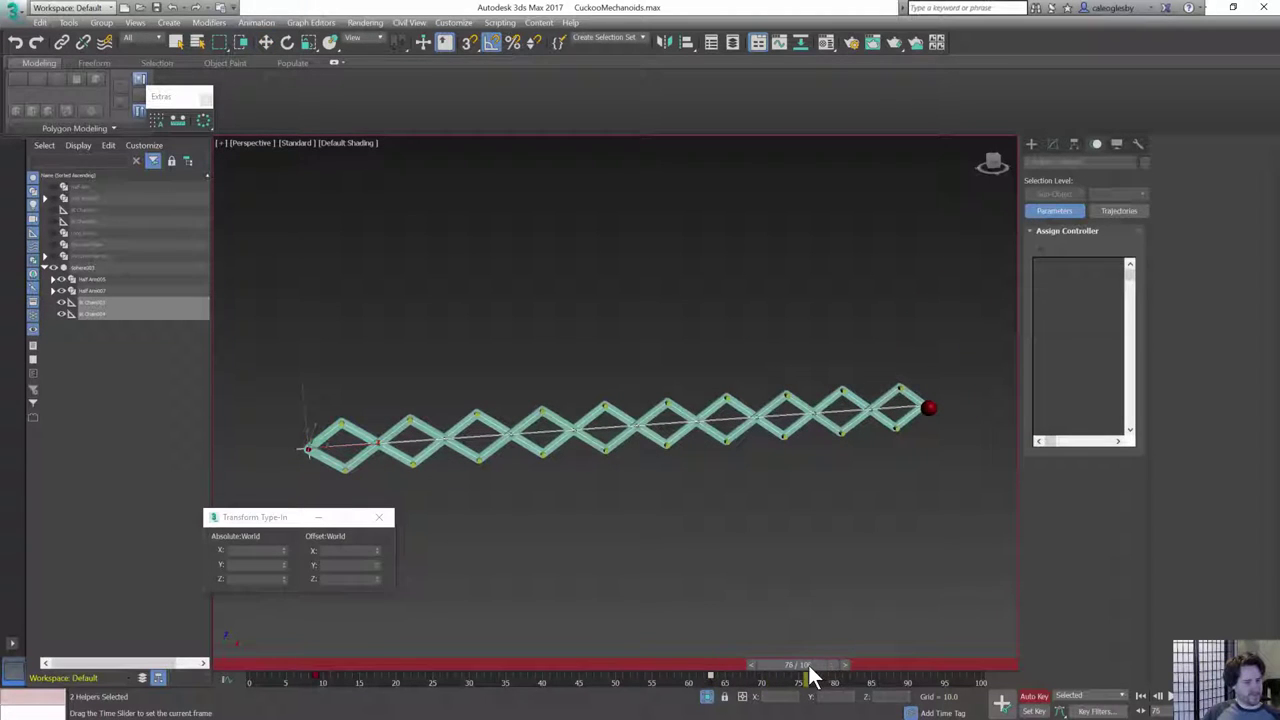
key(w)
click(1074, 144)
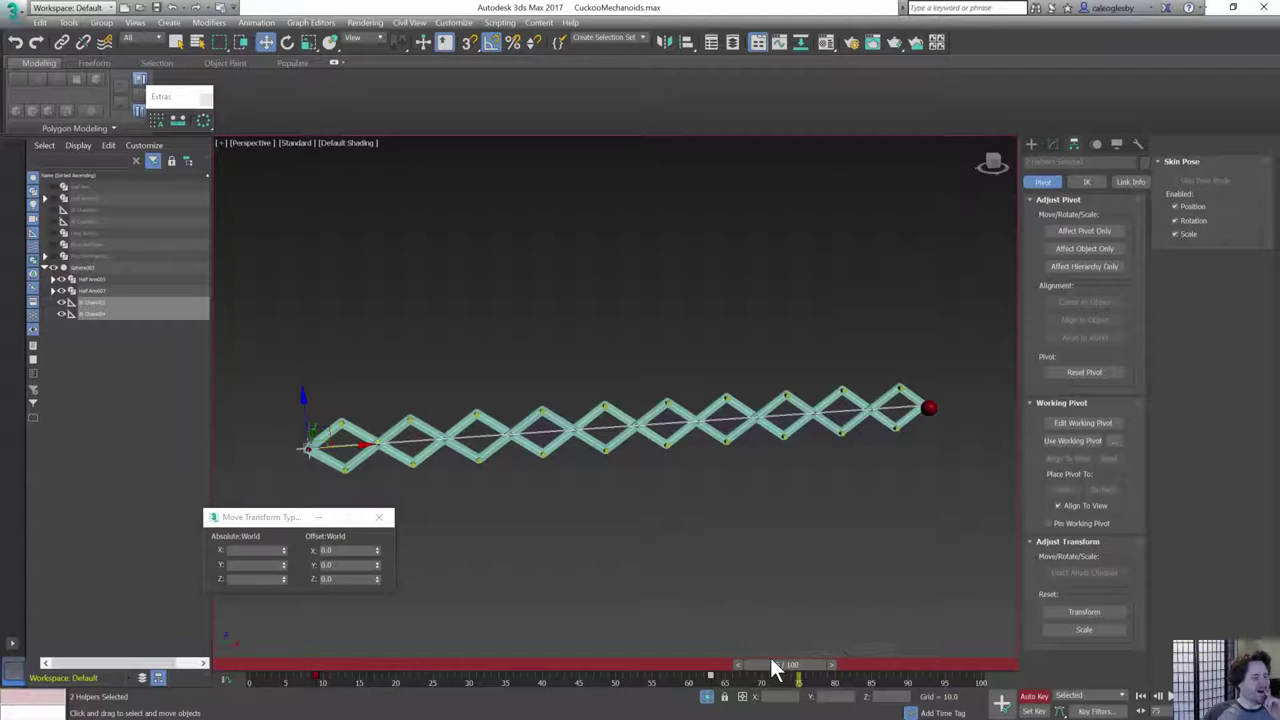
drag(773, 665, 676, 660)
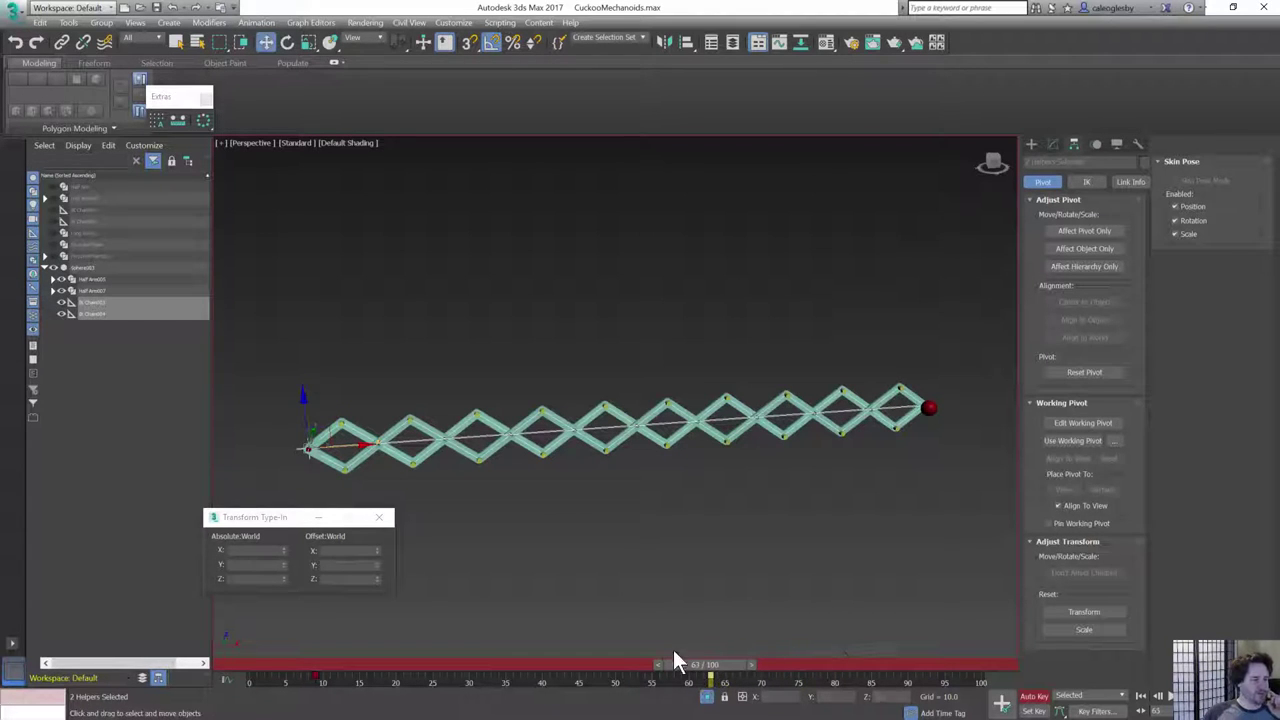
drag(340, 444, 619, 440)
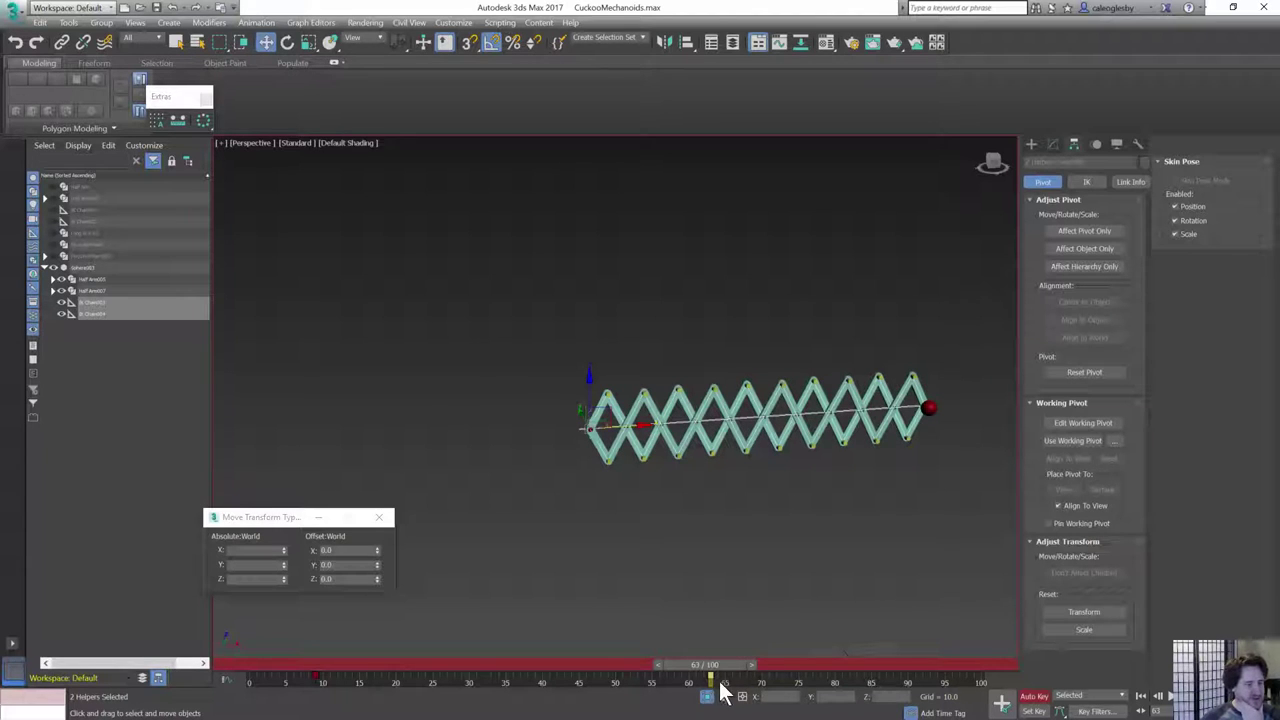
scroll(600, 472, up, 3)
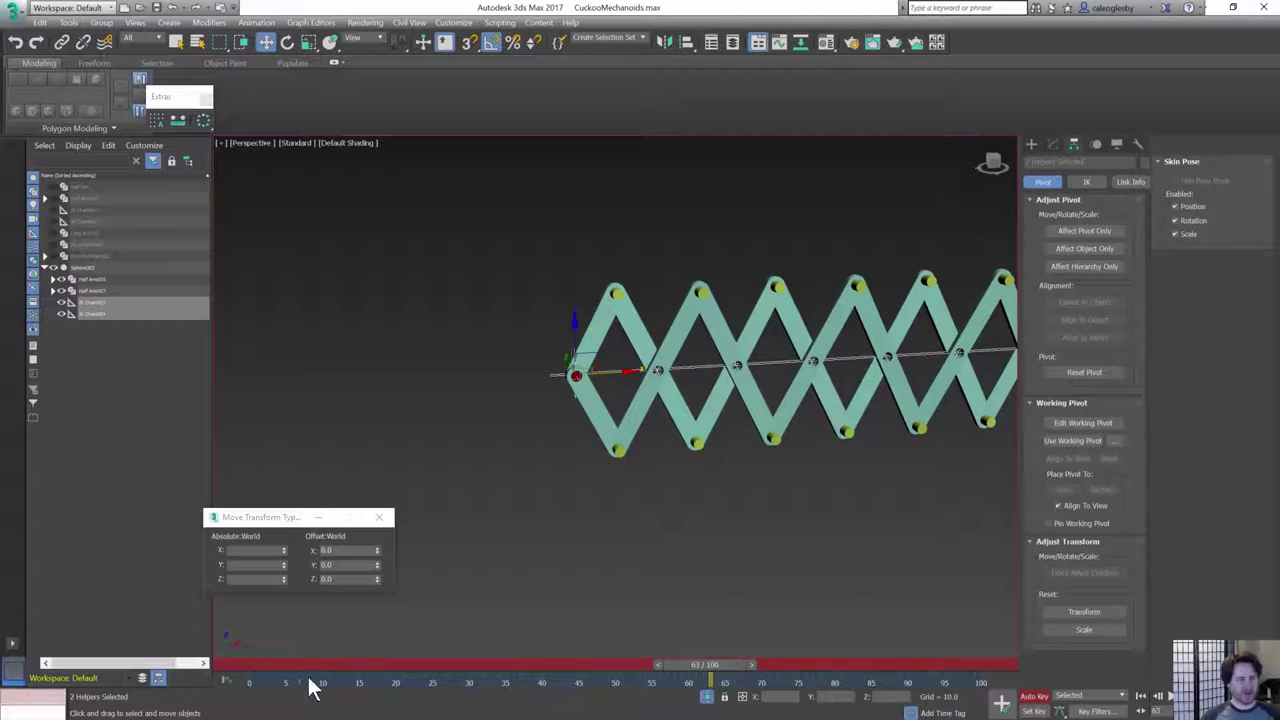
- Create a box about 60 × 38 × 63 below the linkage's free end and align its pivot to the end pivot in X, Y and Z
click(1031, 146)
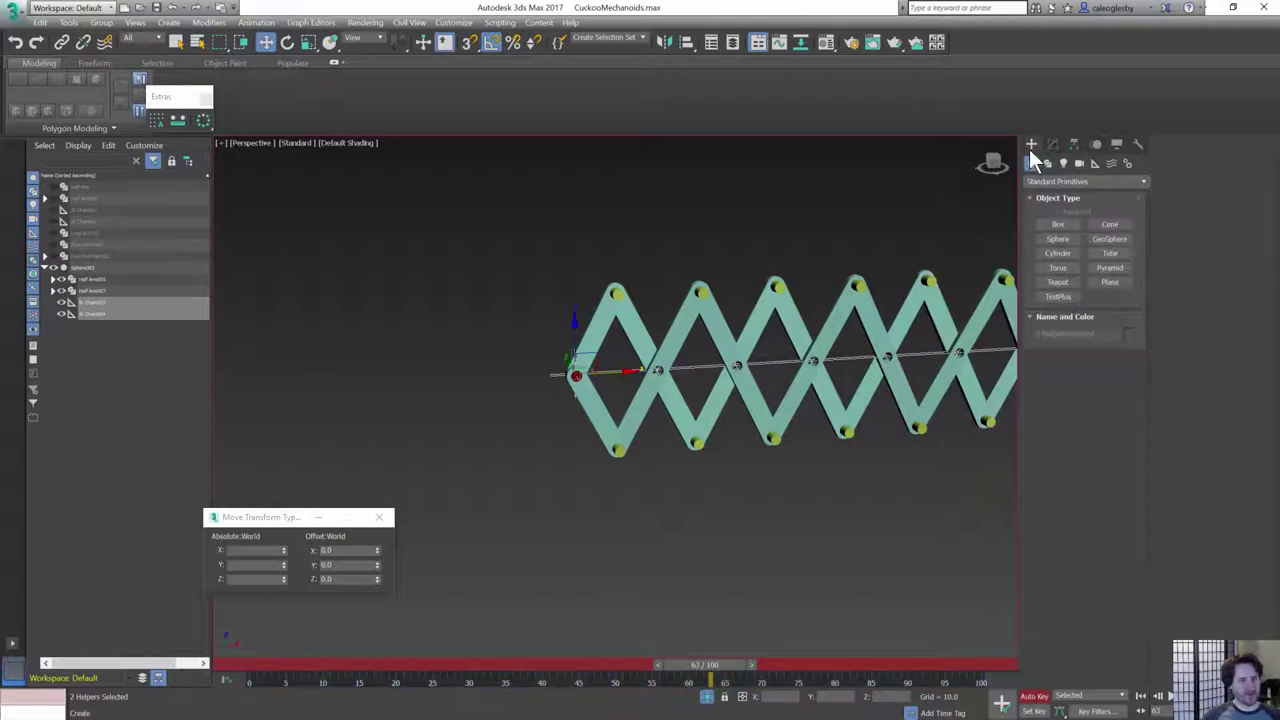
click(1058, 224)
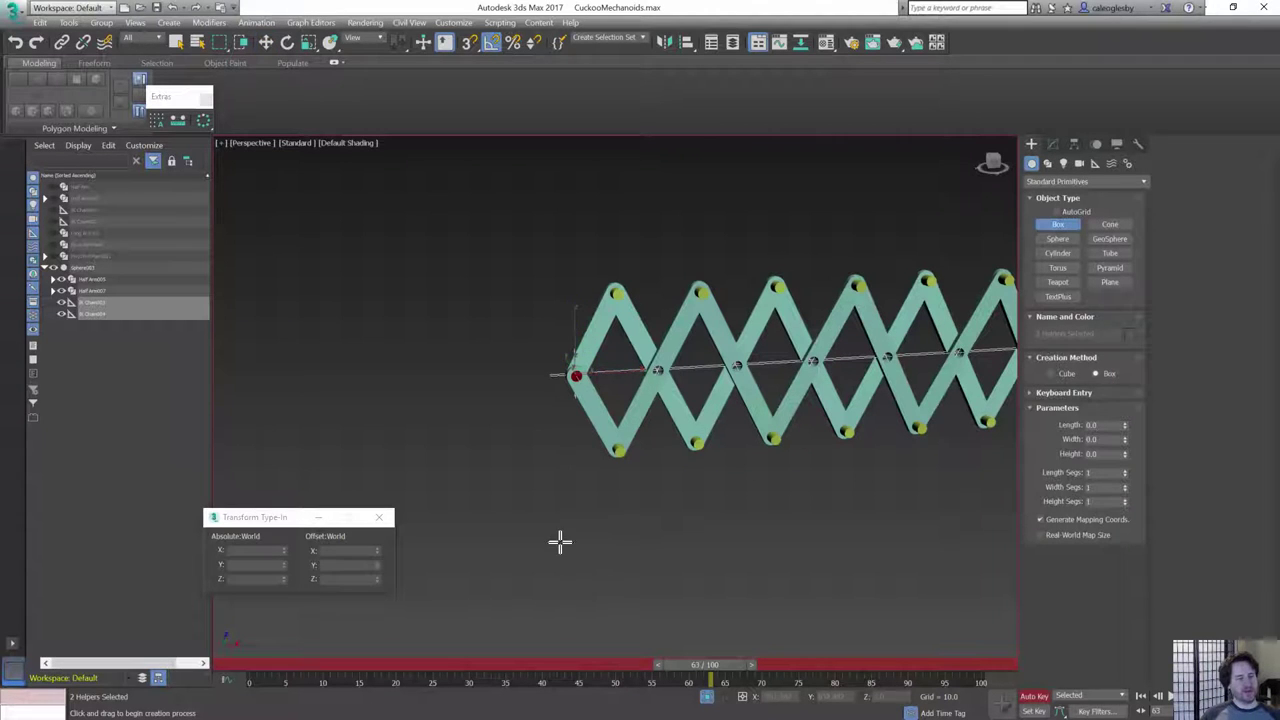
drag(560, 542, 583, 517)
click(572, 470)
key(alt+a)
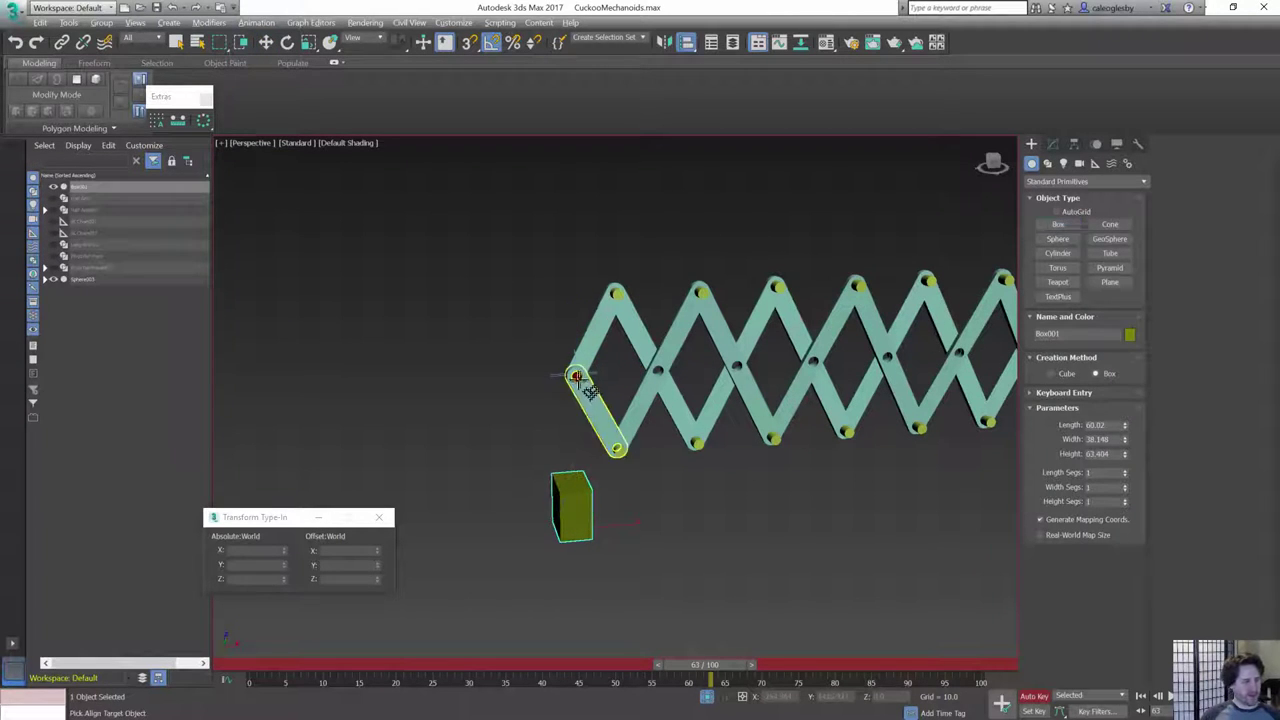
click(578, 378)
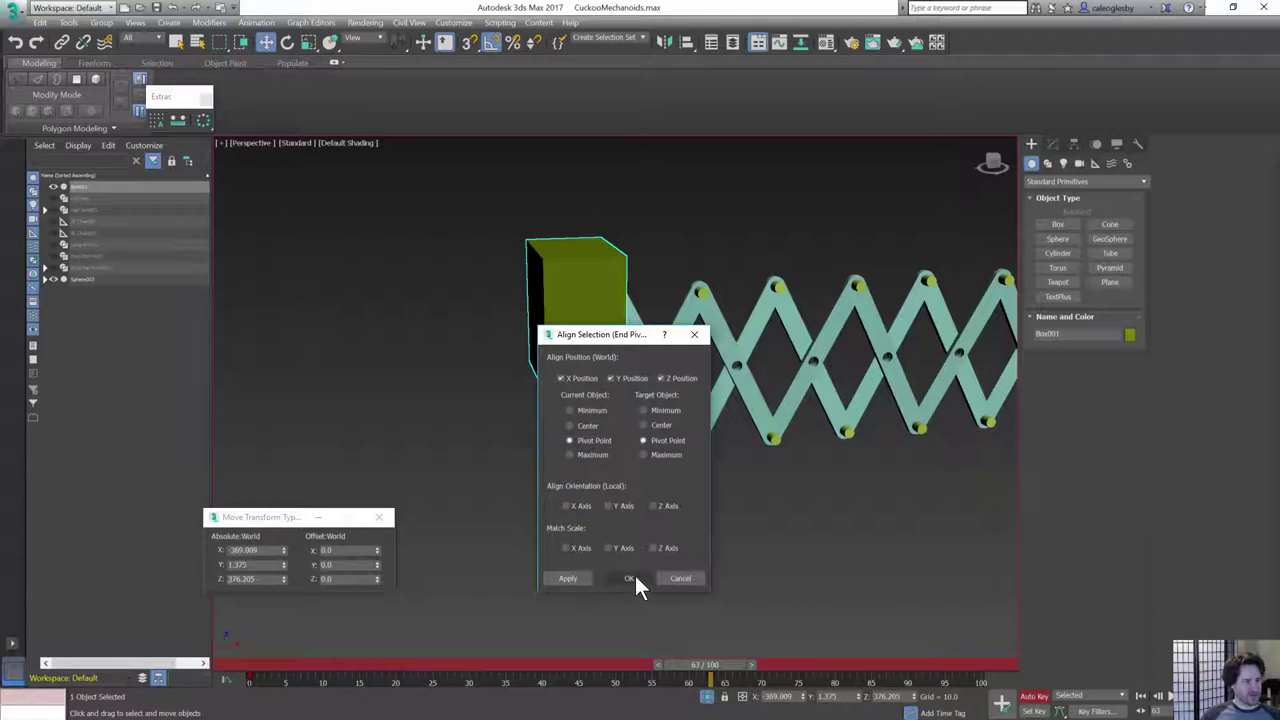
click(630, 578)
- Turn off Auto Key and reduce the box's length to about 2.4 and its width to about 6.9
alt+middle_drag(636, 578, 1008, 252)
click(1054, 144)
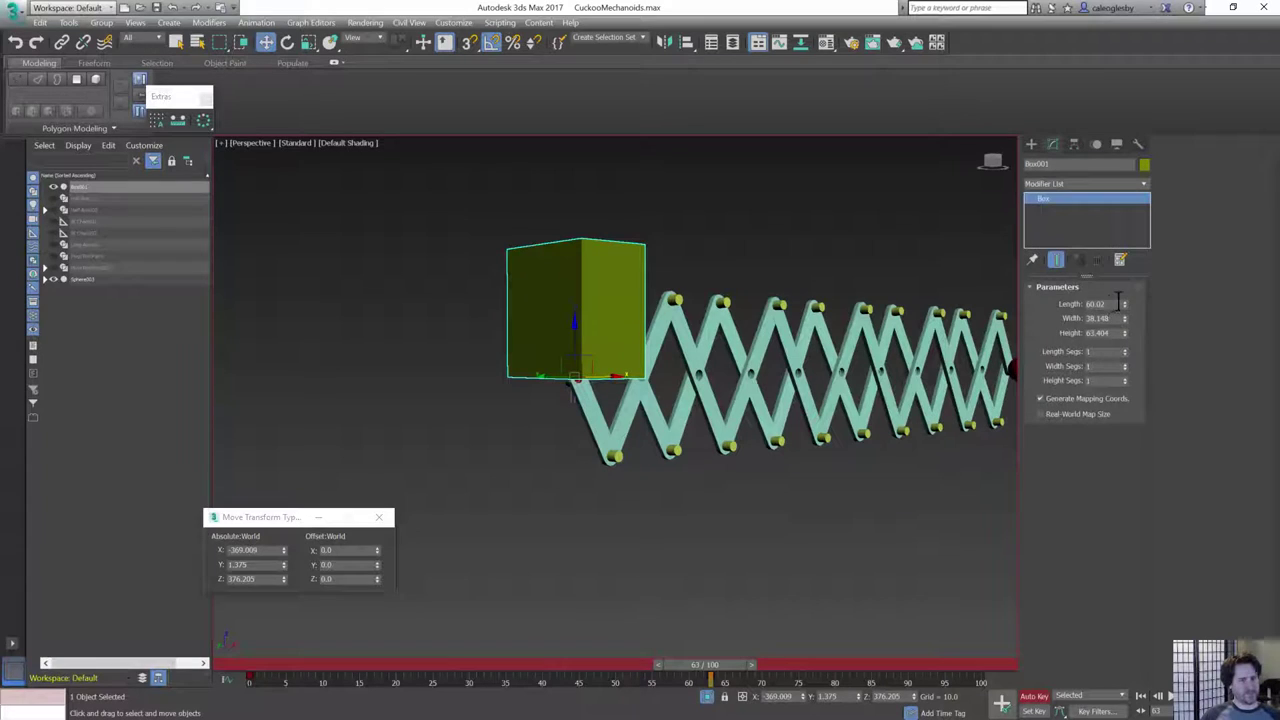
drag(1124, 304, 1129, 353)
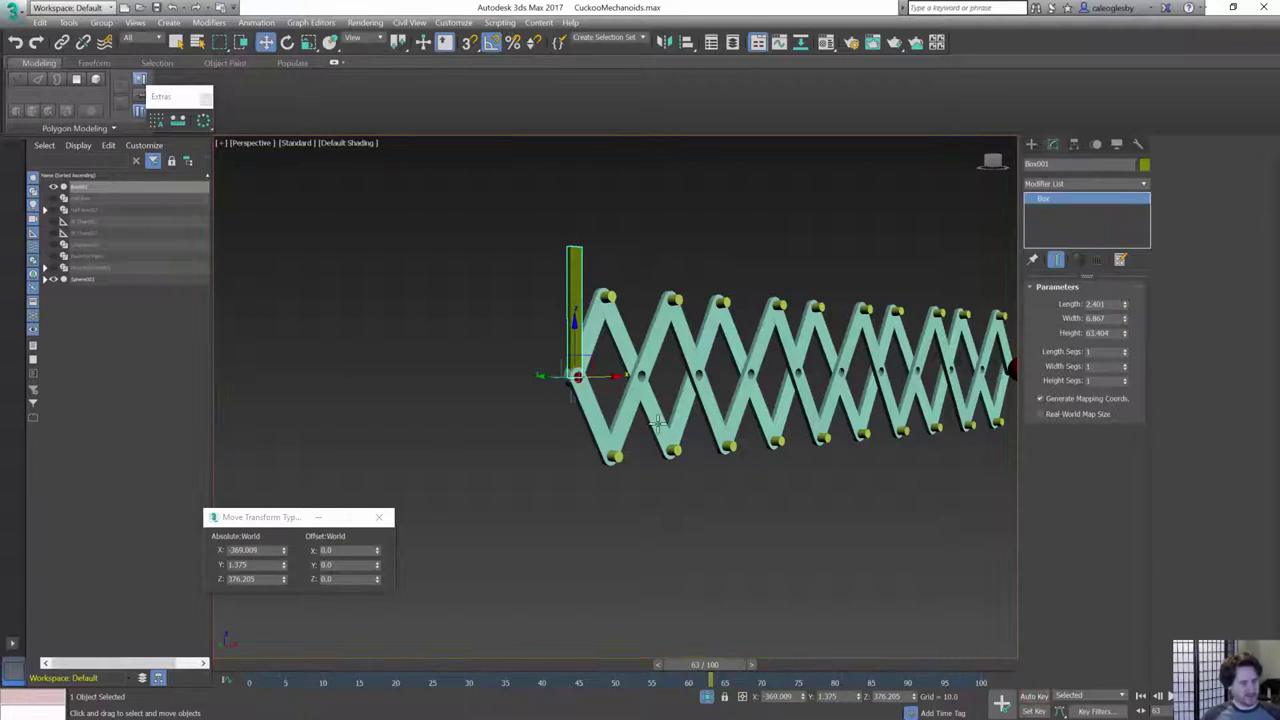
- Rotate the box to an absolute world Y rotation of -90 degrees, pointing away from the linkage
scroll(551, 331, up, 2)
key(e)
drag(557, 322, 518, 367)
alt+middle_drag(614, 395, 670, 445)
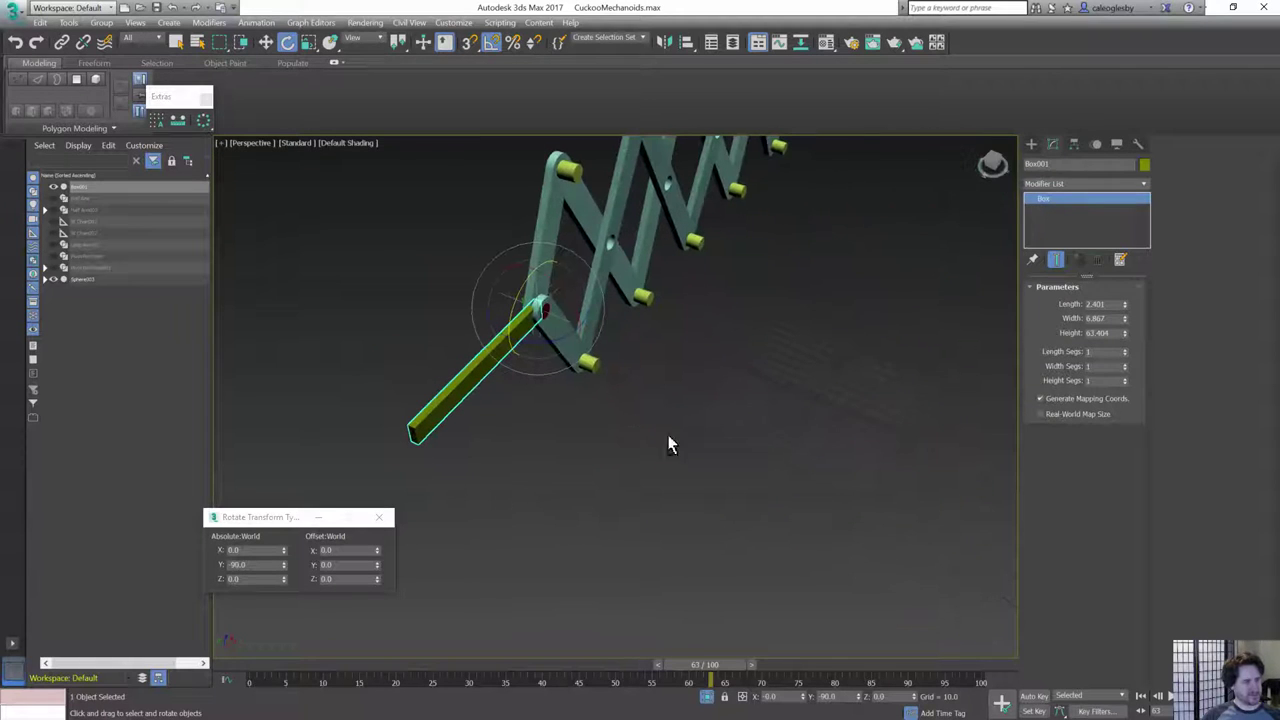
- Widen the box to about 13.8 and move it along X to about -360.4 so it overlaps the end joint
drag(1124, 318, 1125, 281)
alt+middle_drag(630, 418, 592, 371)
key(w)
drag(627, 368, 660, 366)
alt+middle_drag(983, 549, 530, 312)
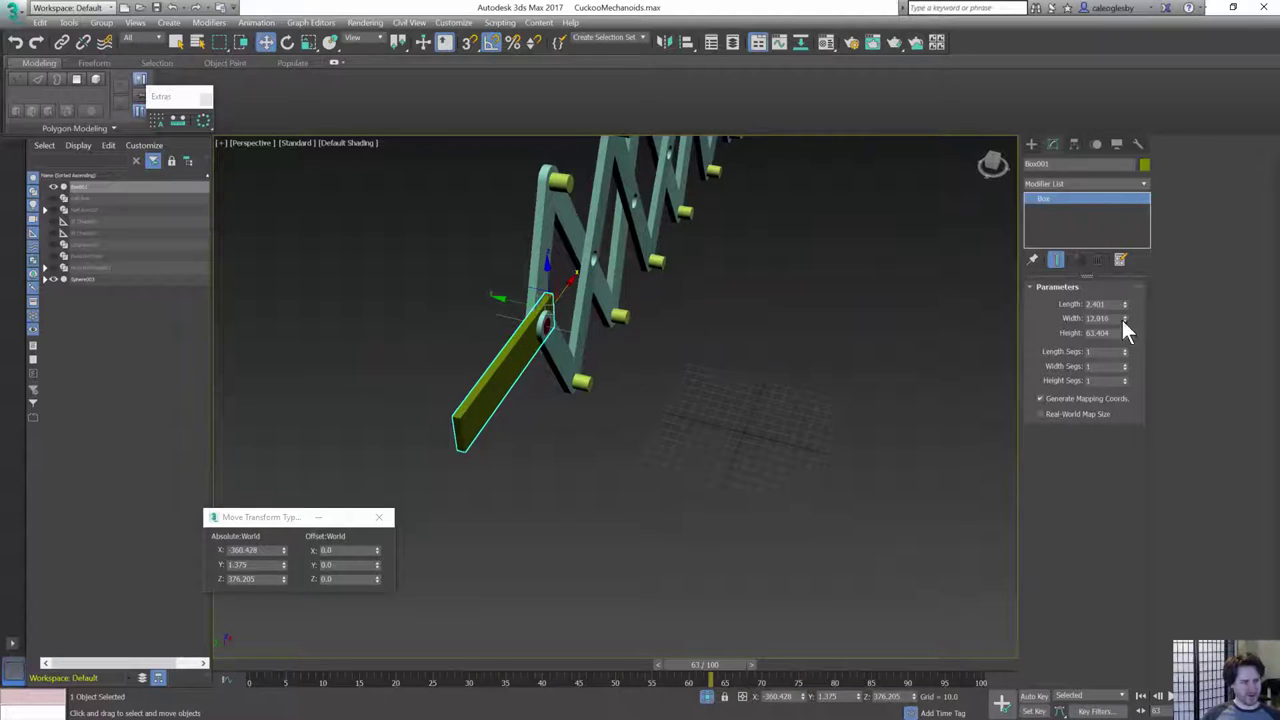
- Set the box's width to about 4 and its length to about 15.8
drag(1124, 318, 1136, 352)
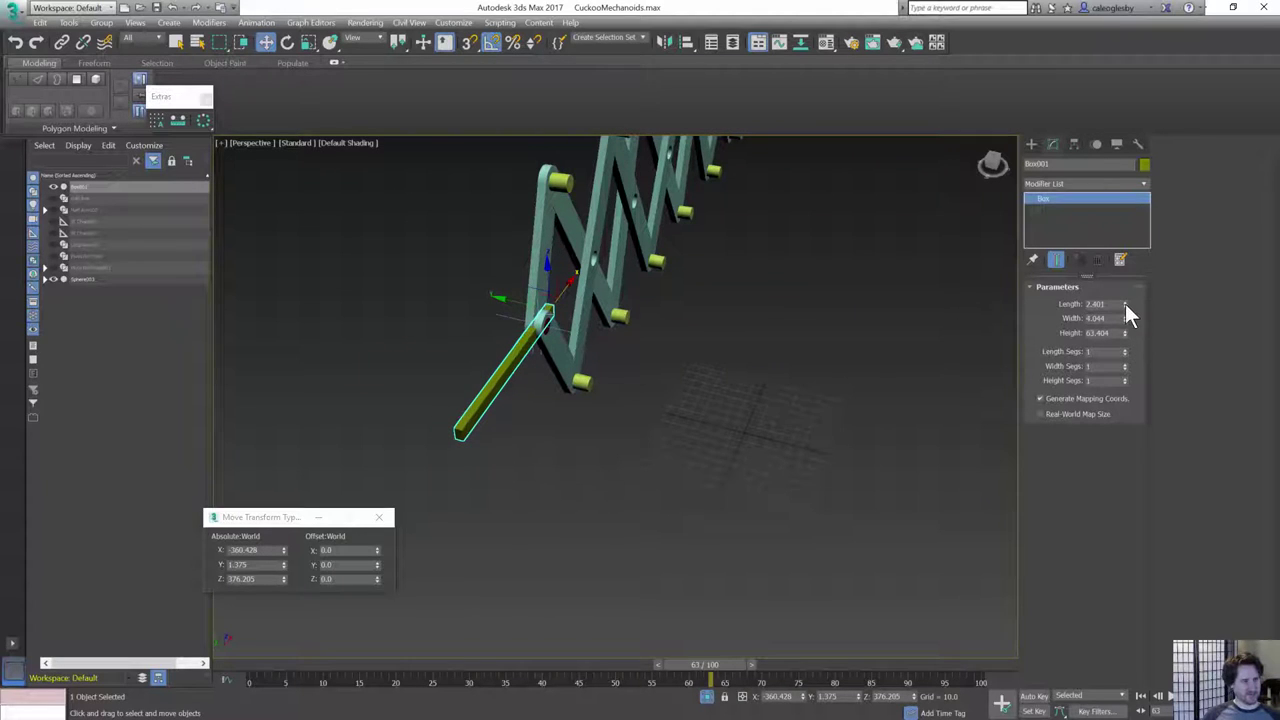
drag(1125, 304, 1126, 64)
alt+middle_drag(763, 280, 590, 265)
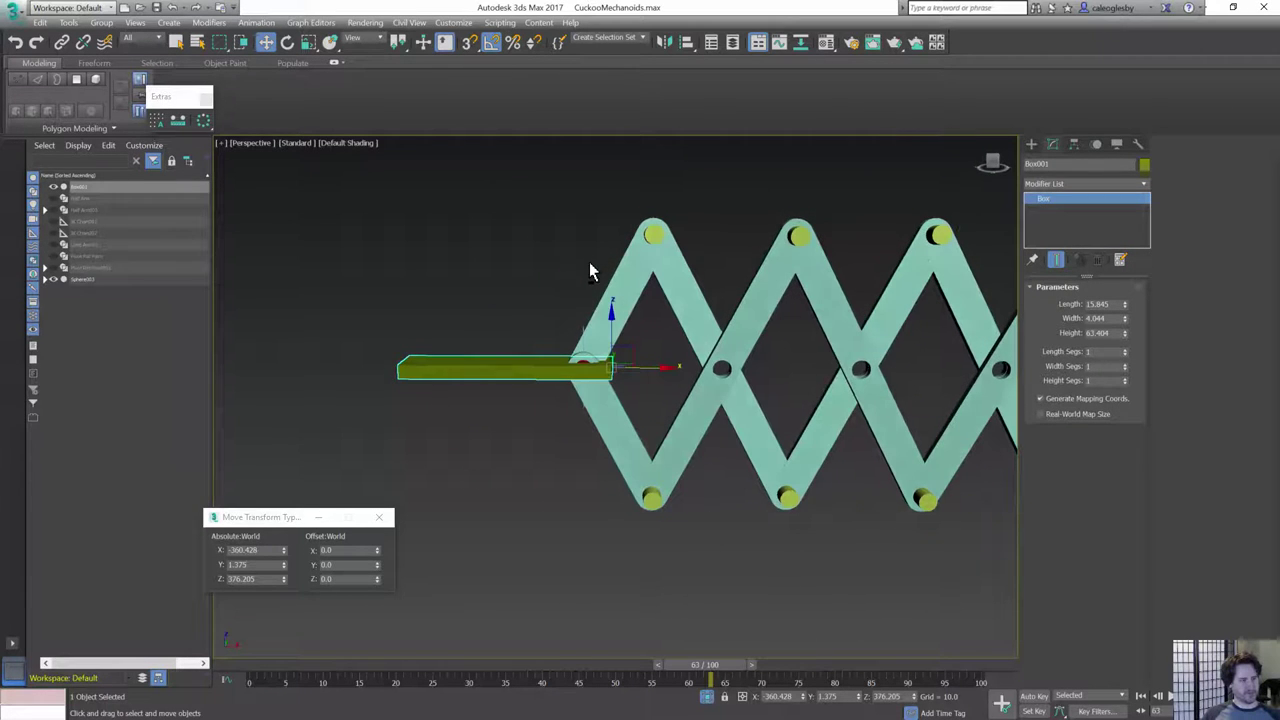
click(583, 331)
alt+middle_drag(909, 509, 907, 497)
drag(585, 331, 591, 330)
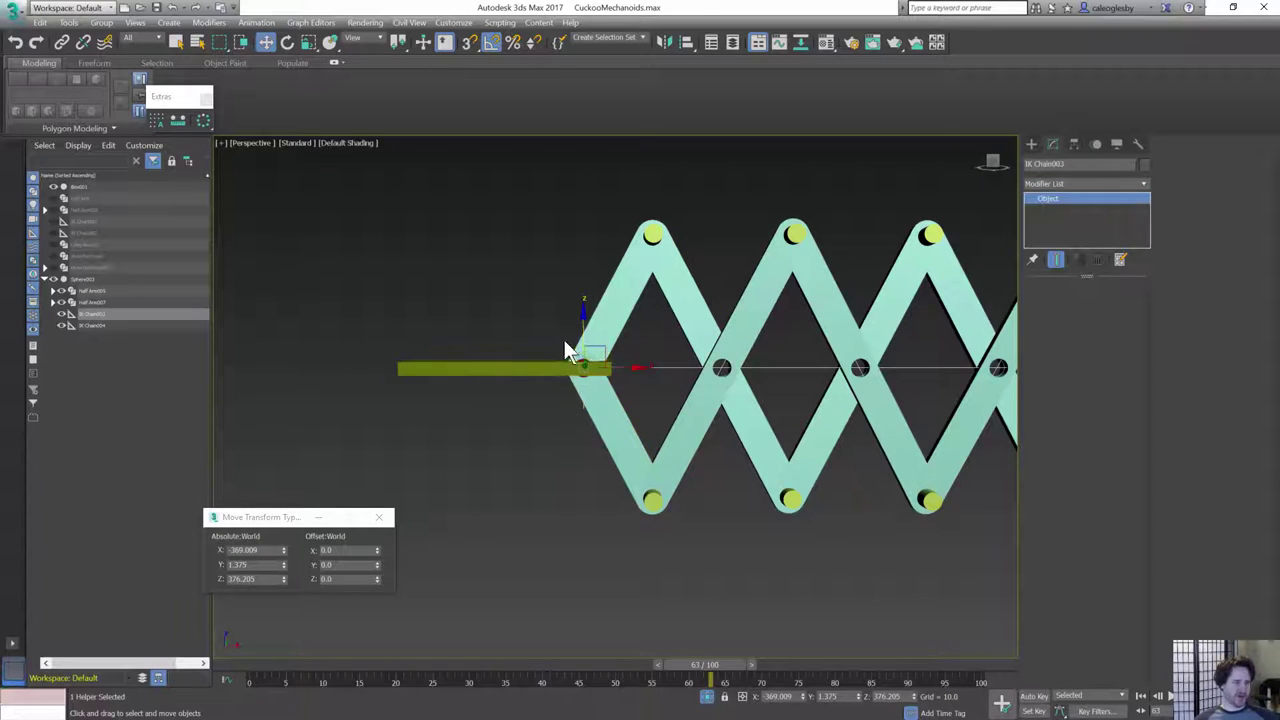
alt+middle_drag(604, 346, 545, 354)
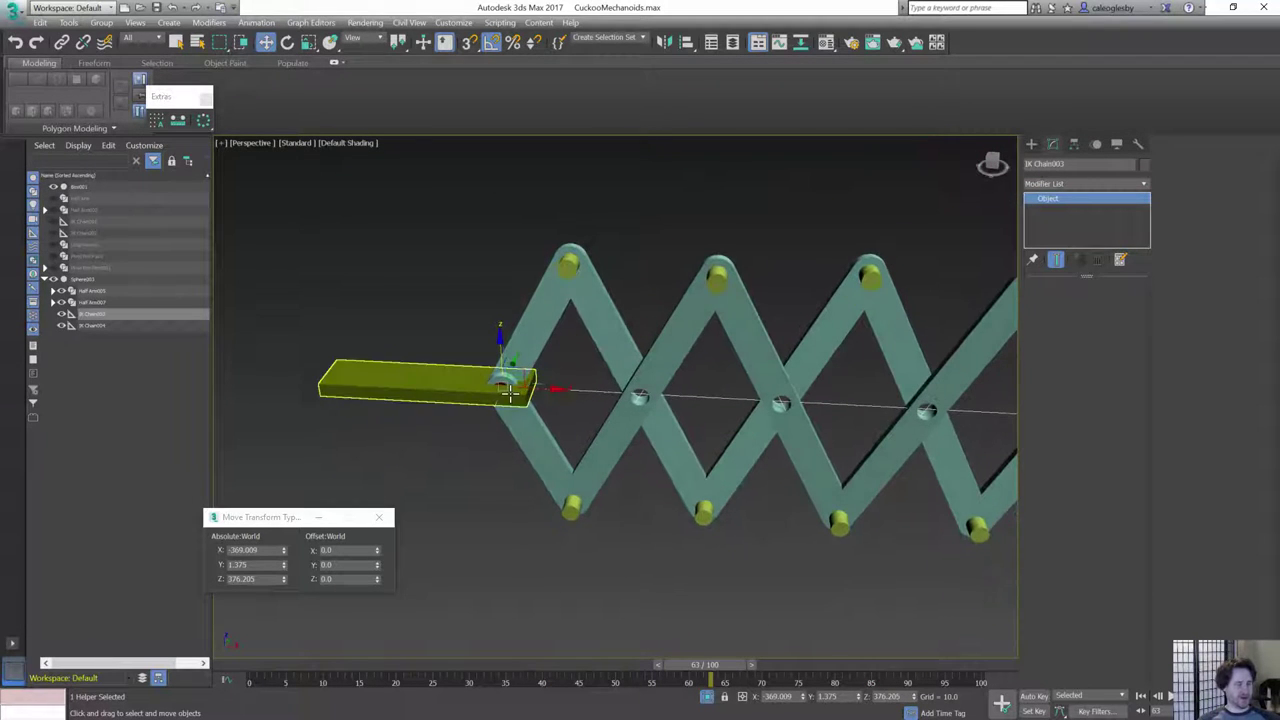
- Thin the box to a width of about 2.2 and rotate it to absolute world X -90, Y 0, Z 90 degrees, flat against the arms
click(541, 397)
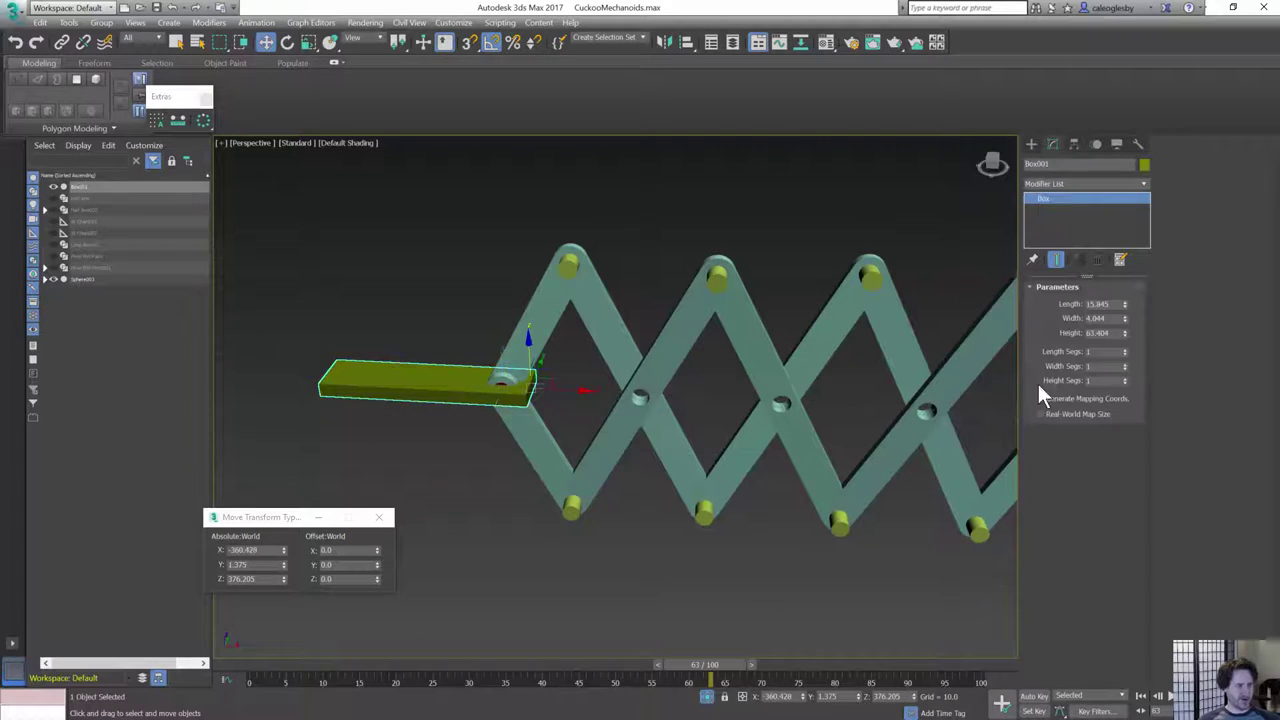
drag(1127, 320, 1127, 336)
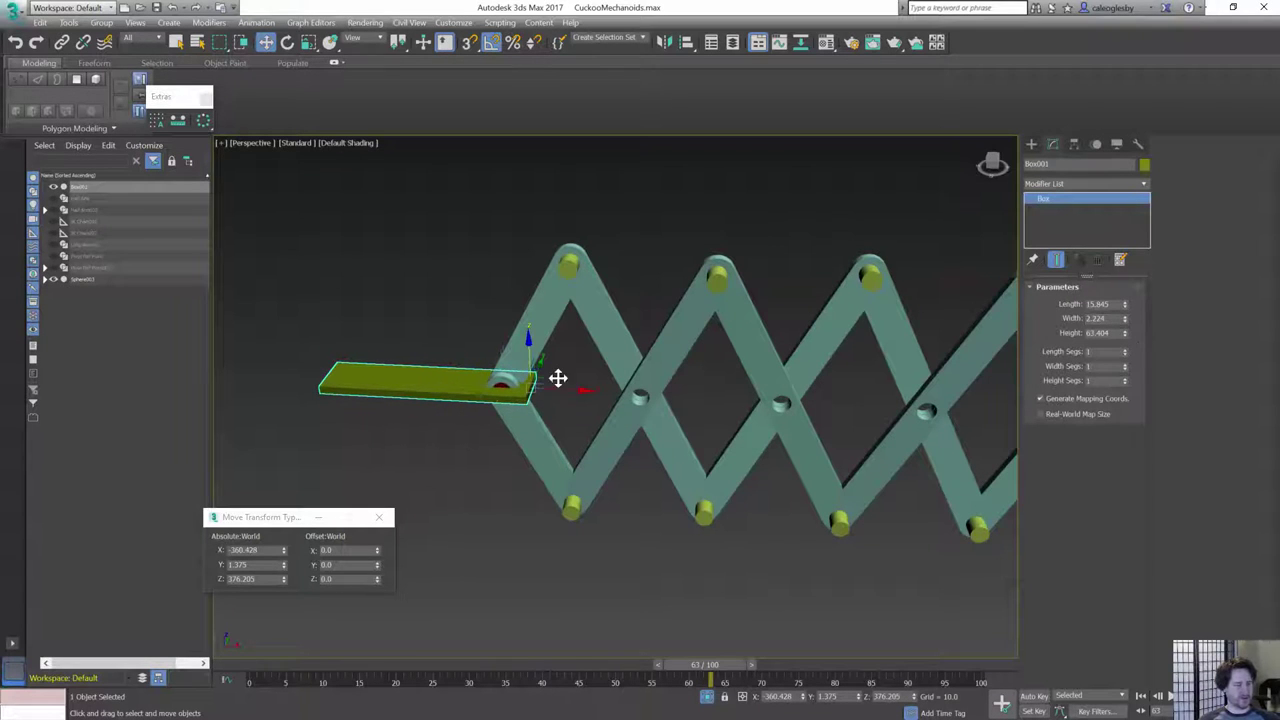
mouse_move(557, 377)
alt+middle_down()
mouse_move(587, 352)
mouse_move(569, 391)
alt+middle_up()
key(e)
drag(530, 363, 528, 323)
mouse_move(546, 337)
alt+middle_down()
mouse_move(554, 294)
mouse_move(526, 306)
mouse_move(466, 286)
mouse_move(443, 308)
mouse_move(545, 314)
alt+middle_up()
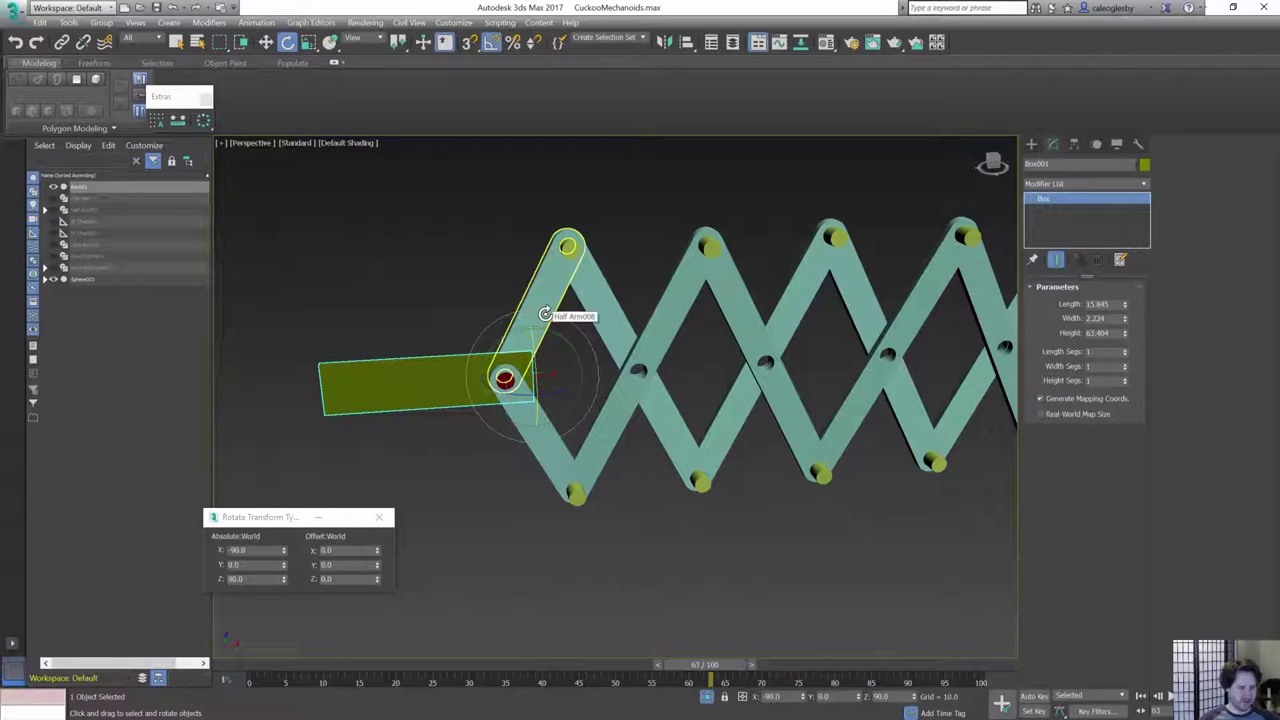
- Shorten the box's height to about 14.6 and convert it to an Editable Poly
alt+middle_drag(484, 396, 474, 366)
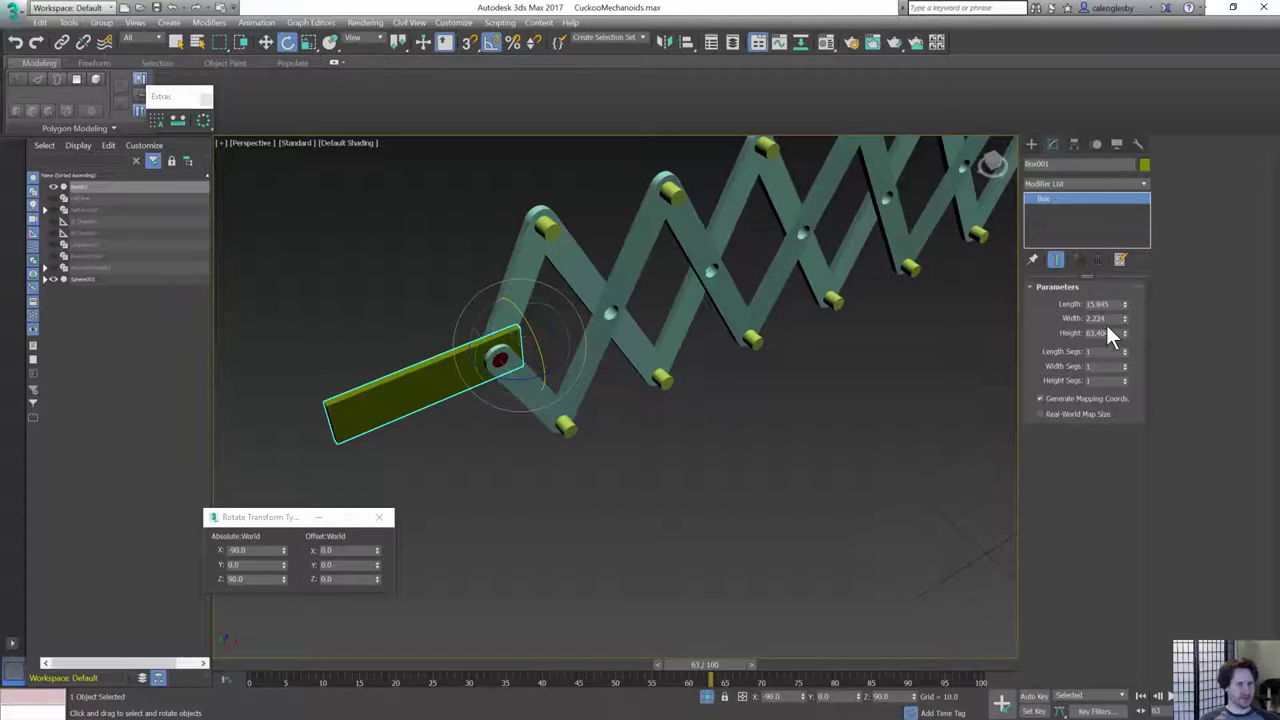
drag(1124, 333, 1128, 366)
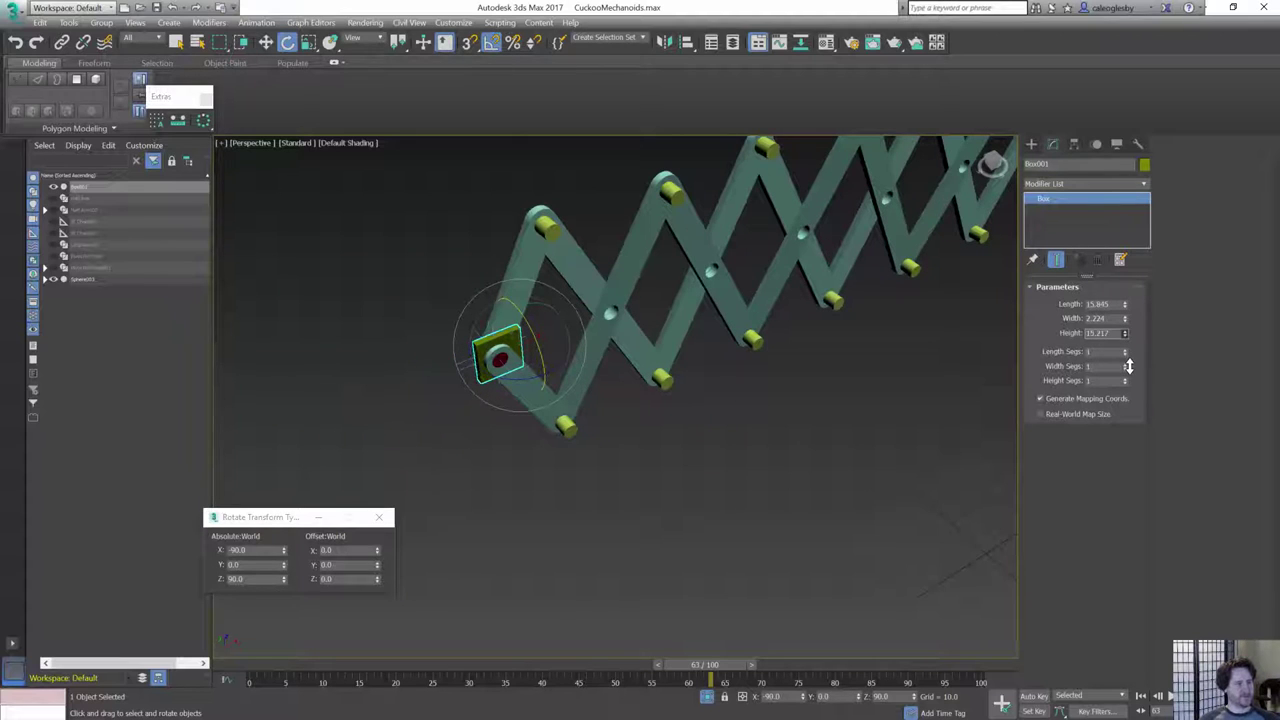
right_click(514, 346)
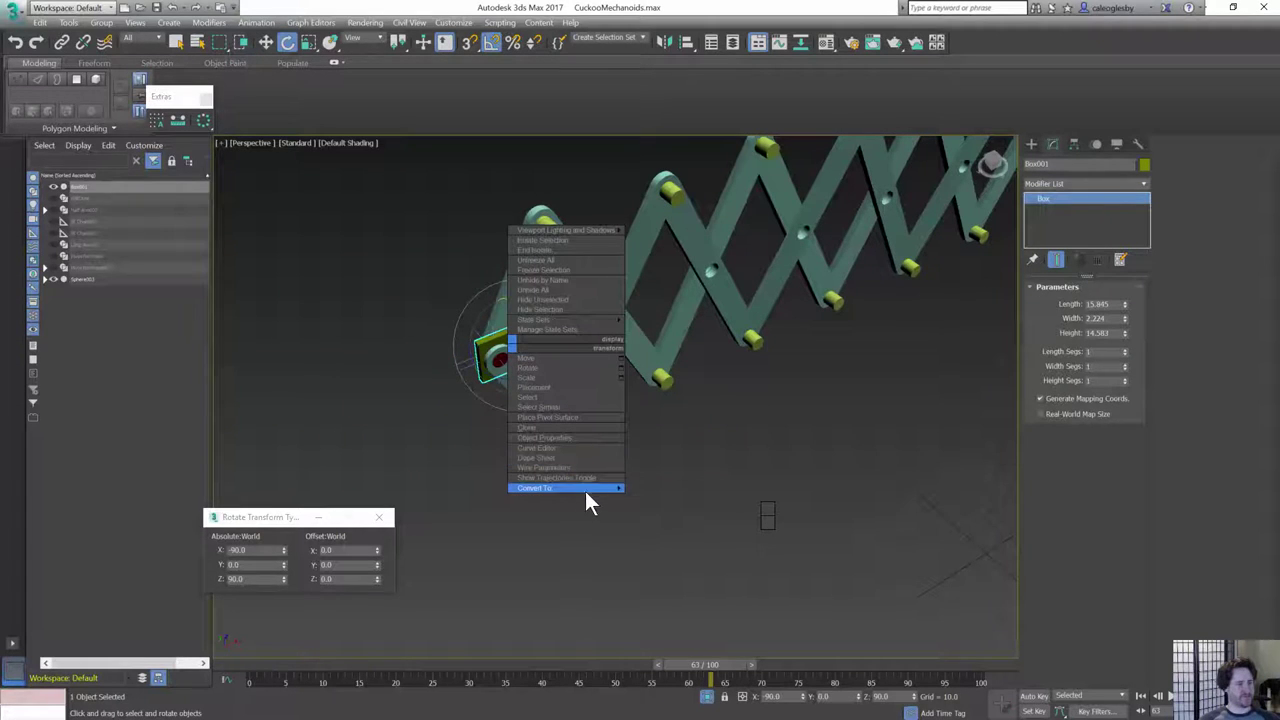
mouse_move(590, 488)
click(648, 498)
- Clone the plate as an element turned 90 degrees about X, and move the copy about 14 units along X beyond the end joint
key(5)
click(509, 350)
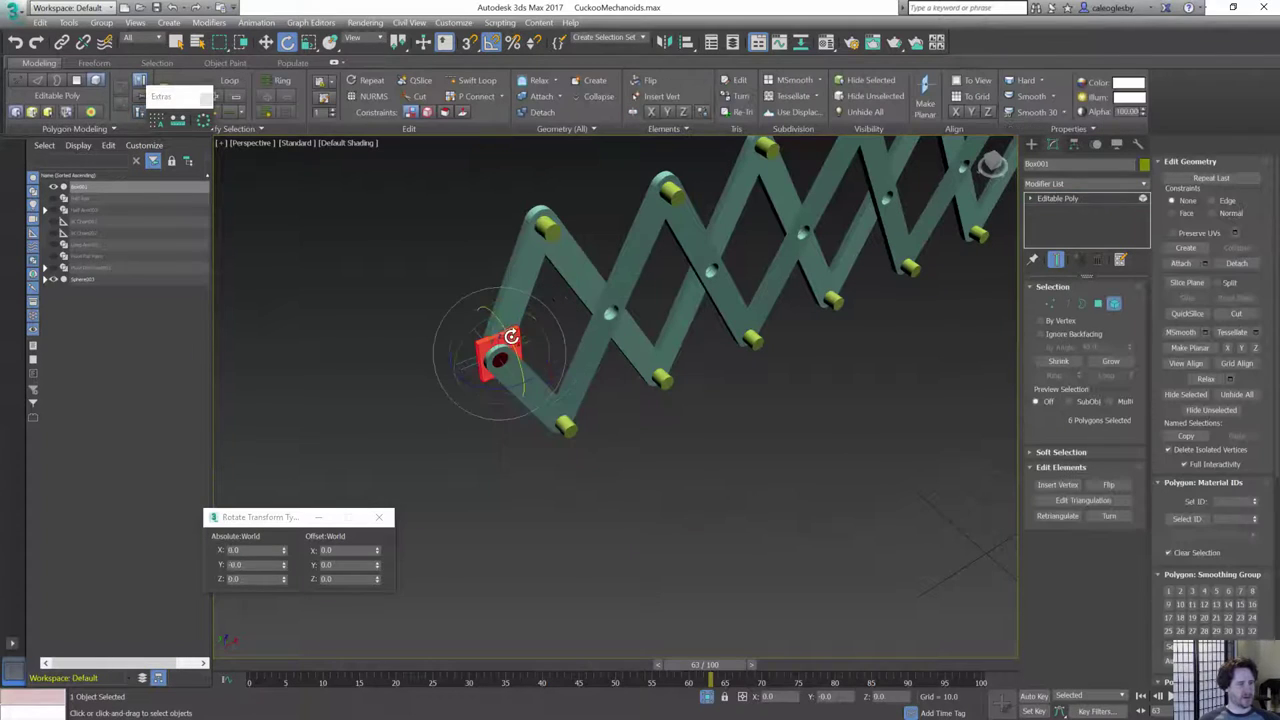
drag(511, 346, 497, 306)
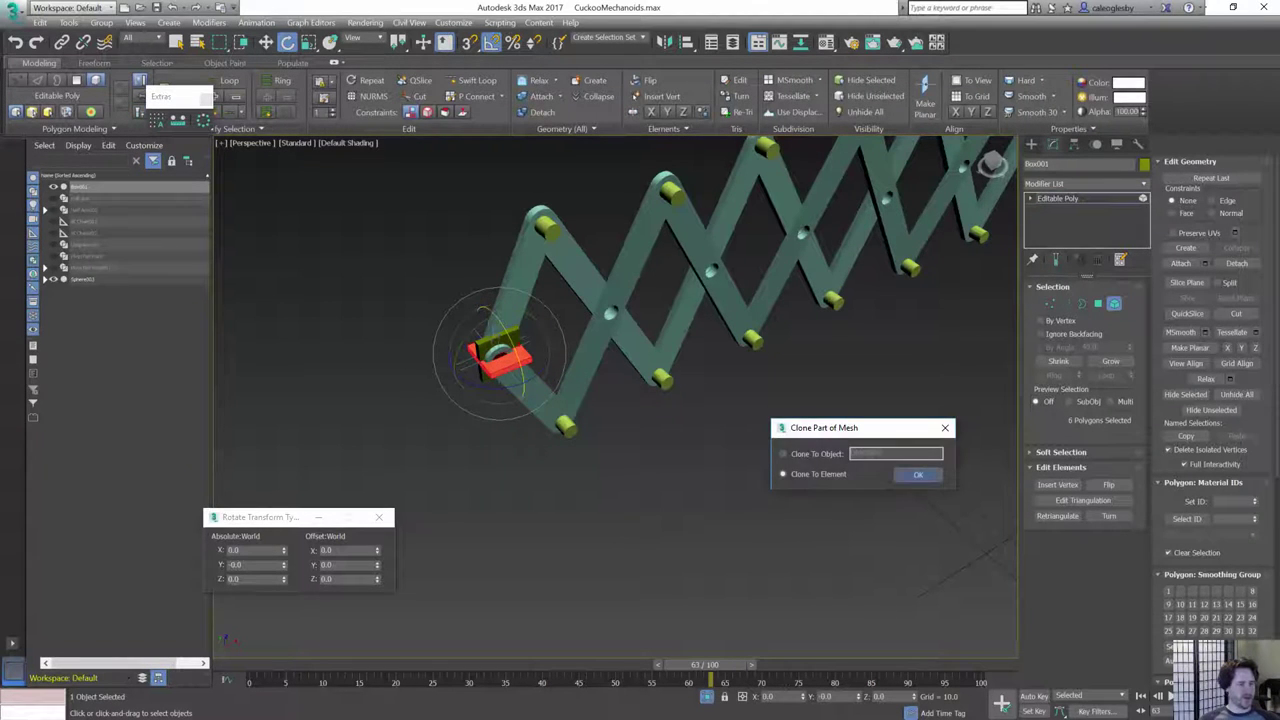
key(Return)
key(w)
drag(532, 341, 487, 348)
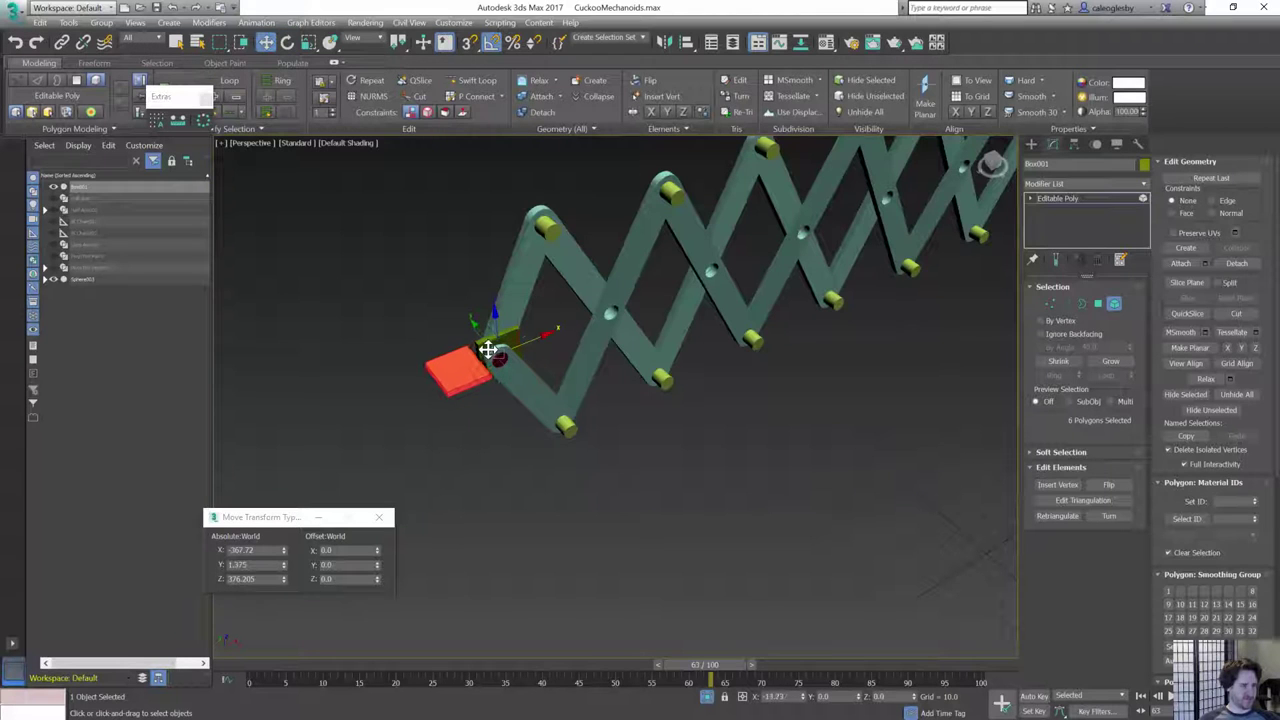
- Scale the cloned horizontal plate along Y to widen it across the linkage, and leave element editing
alt+middle_drag(736, 524, 498, 372)
key(r)
drag(516, 370, 534, 363)
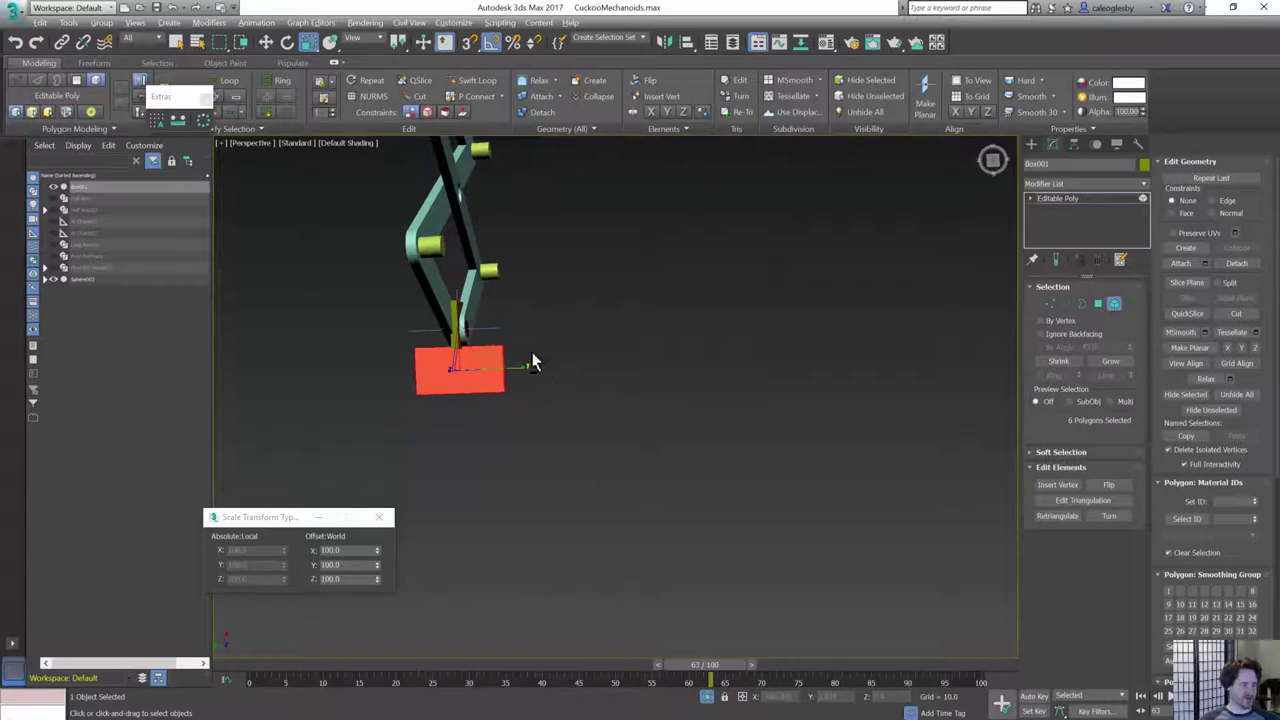
alt+middle_drag(534, 363, 624, 443)
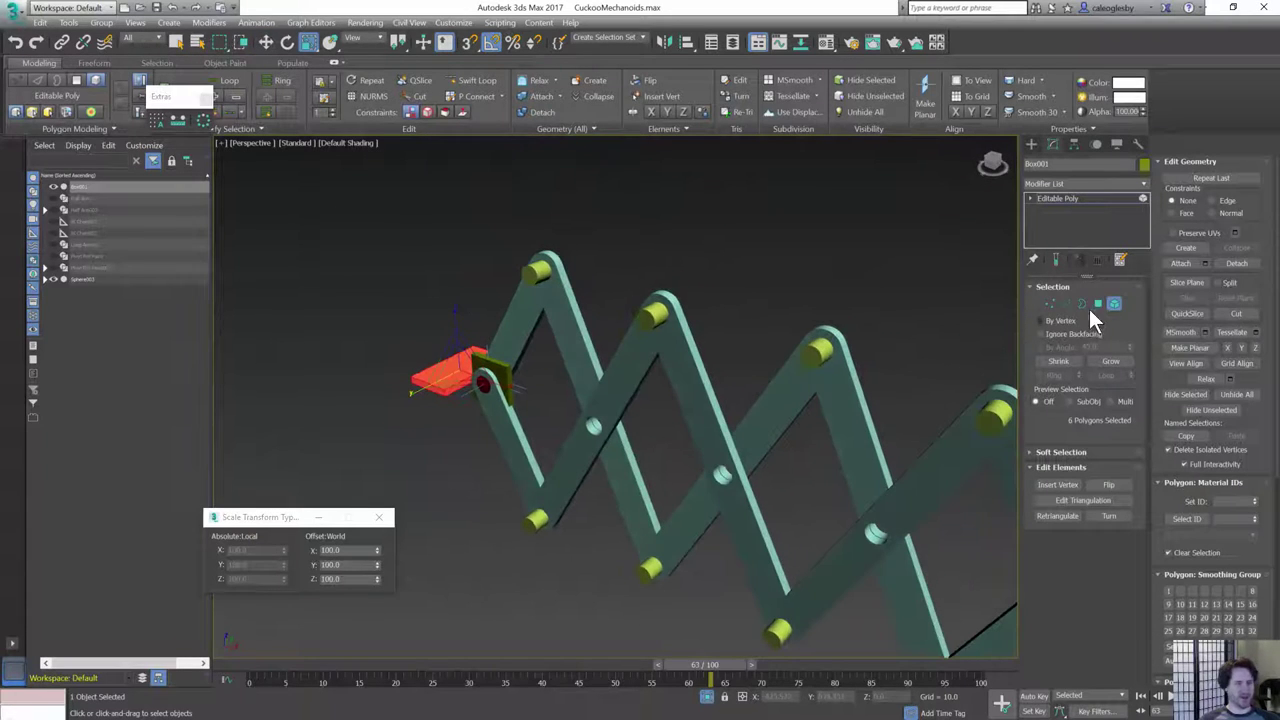
click(1114, 304)
- Link the IK goals at the linkage's free end to the two-plate bracket as their parent
alt+middle_drag(509, 374, 491, 354)
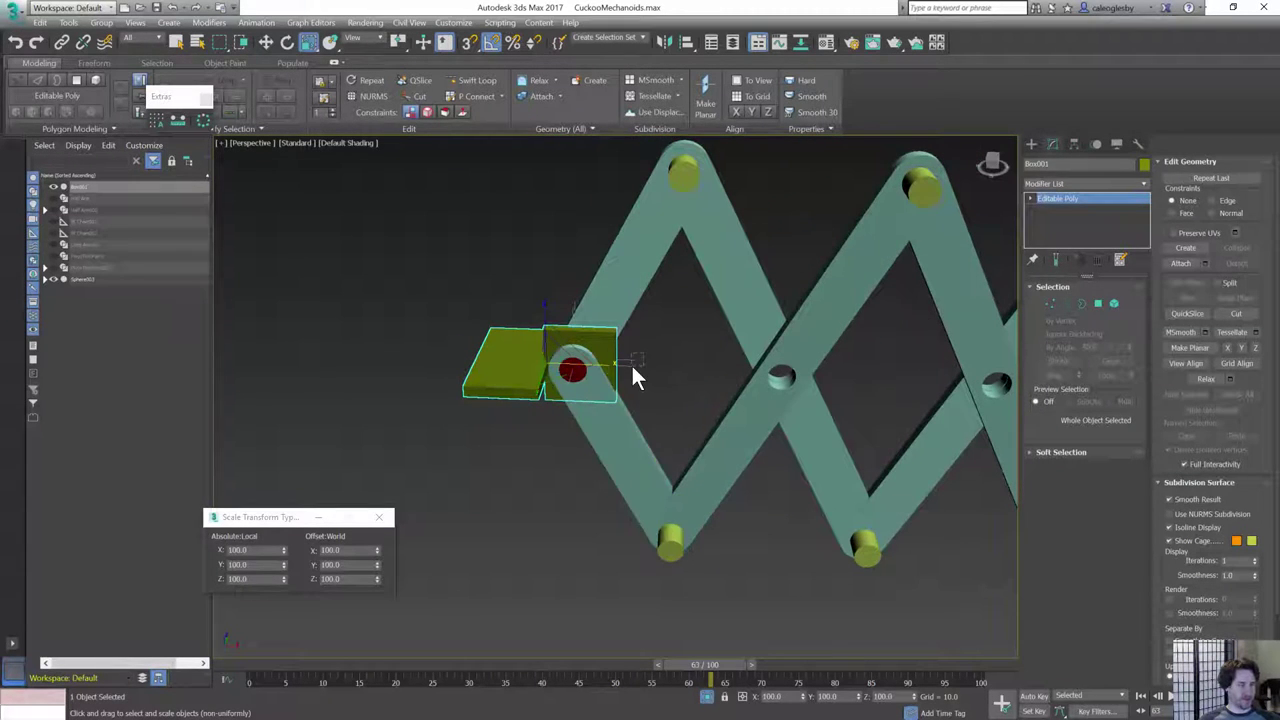
drag(643, 354, 630, 365)
click(63, 40)
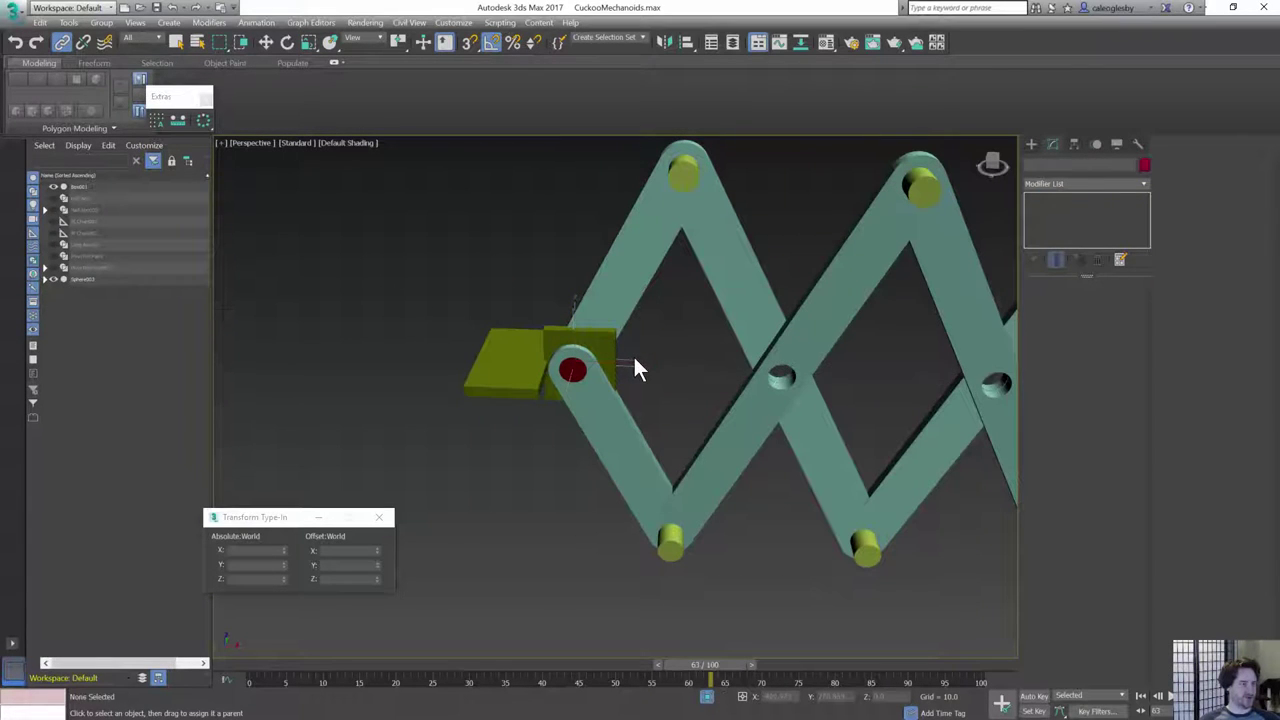
drag(639, 375, 509, 393)
click(602, 388)
alt+middle_drag(576, 371, 587, 349)
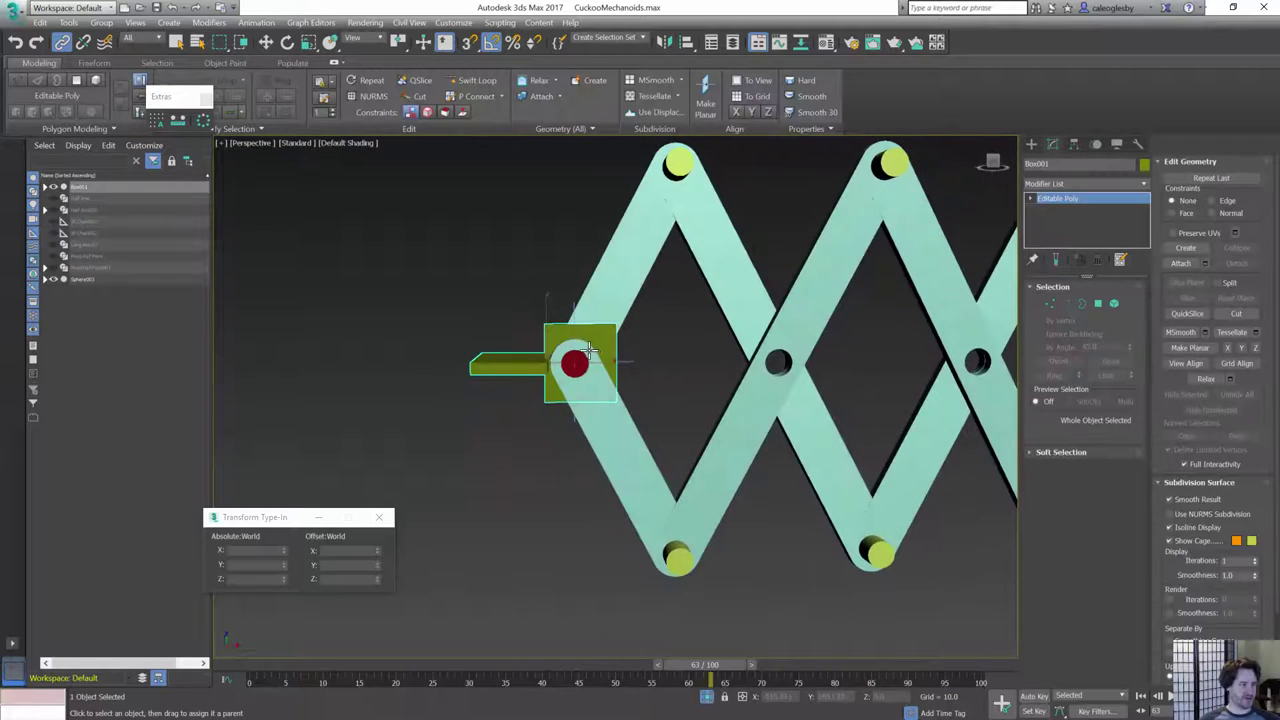
- Try moving the bracket along X to test the linkage, and cancel the move
key(w)
drag(630, 349, 699, 354)
right_click(699, 354)
scroll(697, 349, down, 6)
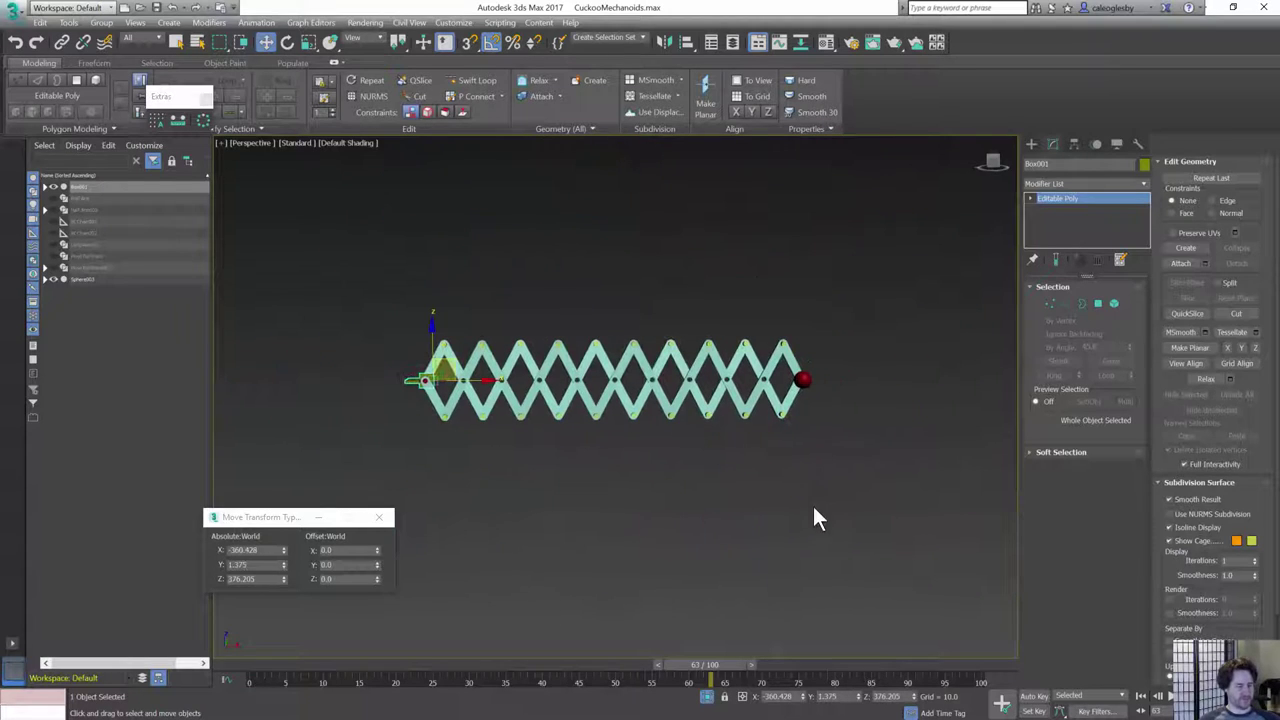
- Turn on Auto Key, create a key for the bracket, and shift it to frame 0
key(n)
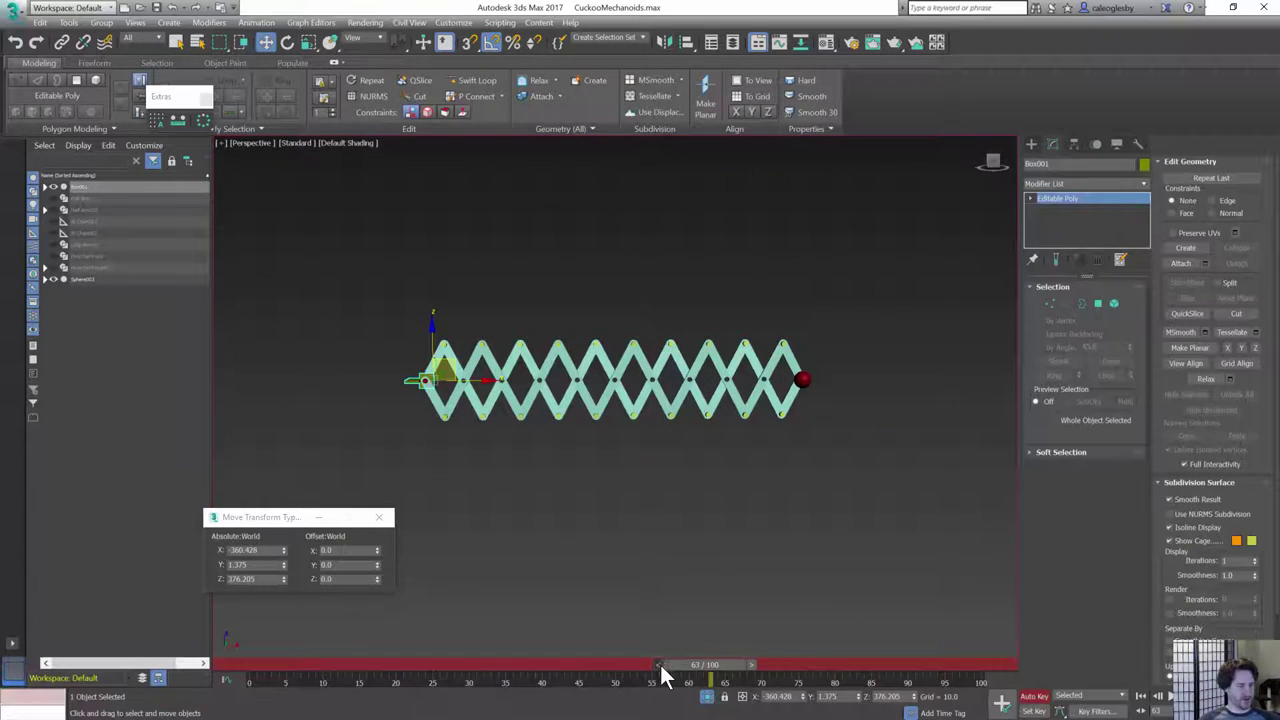
right_click(662, 668)
click(647, 401)
drag(709, 680, 340, 697)
drag(250, 697, 243, 697)
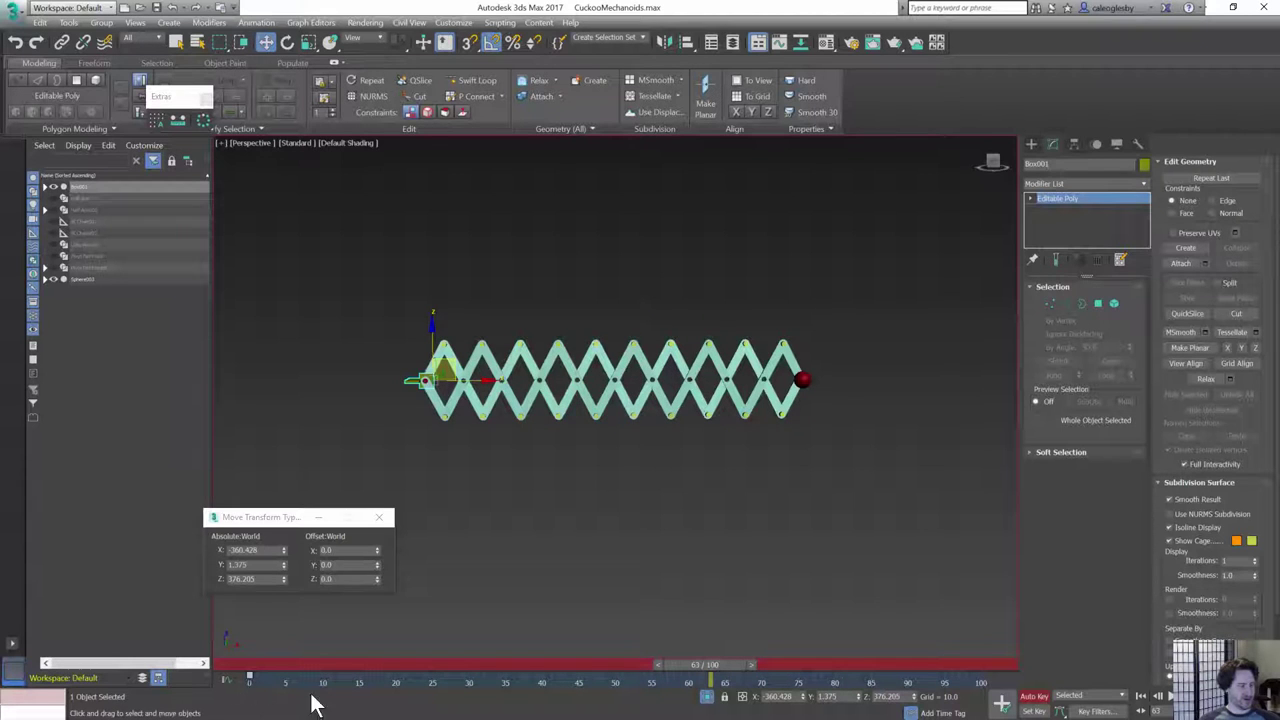
- Try rotating the bracket about different axes to test how the linkage follows, and cancel the rotations
key(e)
drag(427, 356, 692, 600)
key(r)
right_click(692, 600)
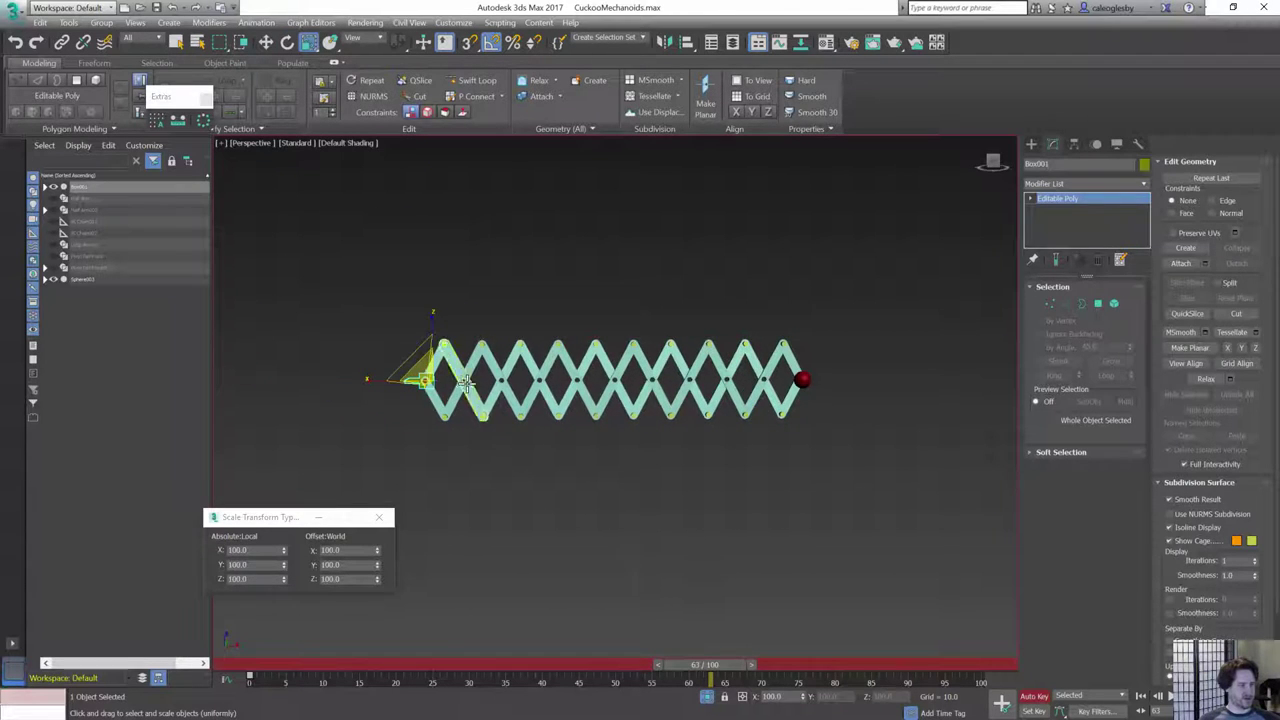
alt+middle_drag(465, 381, 519, 414)
key(e)
drag(449, 371, 434, 419)
drag(419, 427, 440, 417)
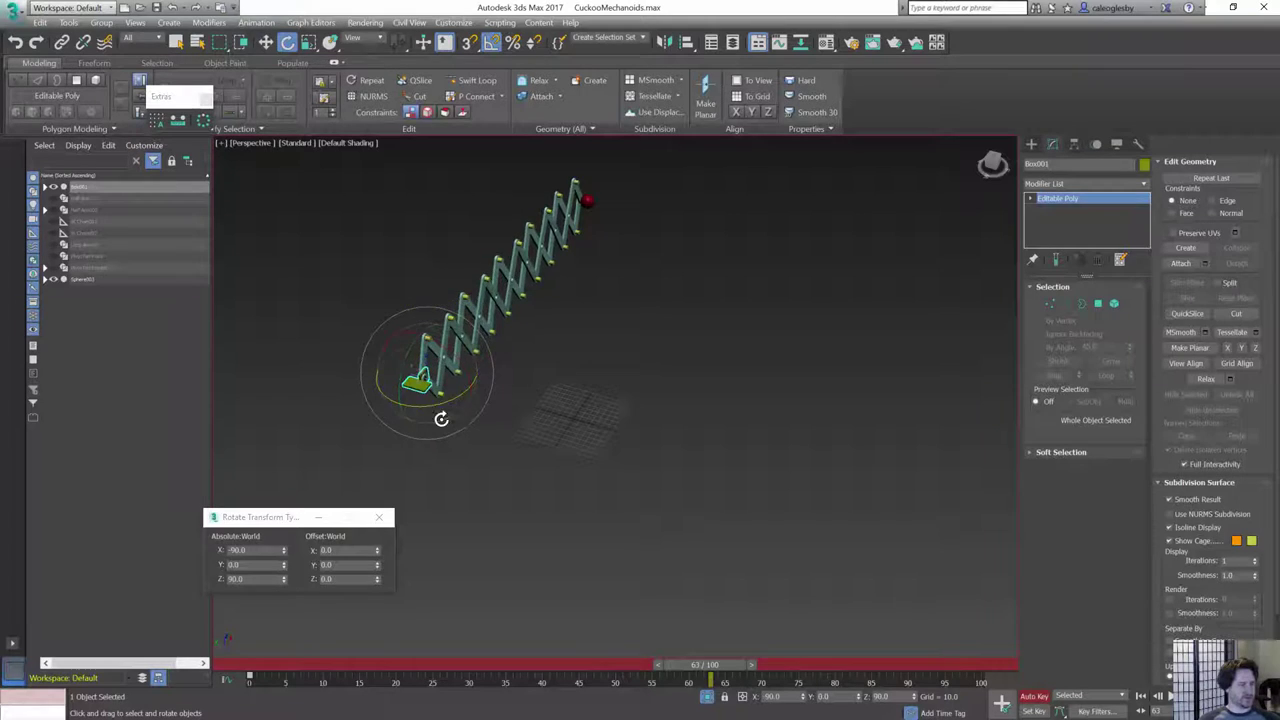
alt+middle_drag(452, 402, 388, 360)
- Animate the bracket along X, contracted to about -71.5 at frame 10 and extended to about -637.8 at frame 70
key(w)
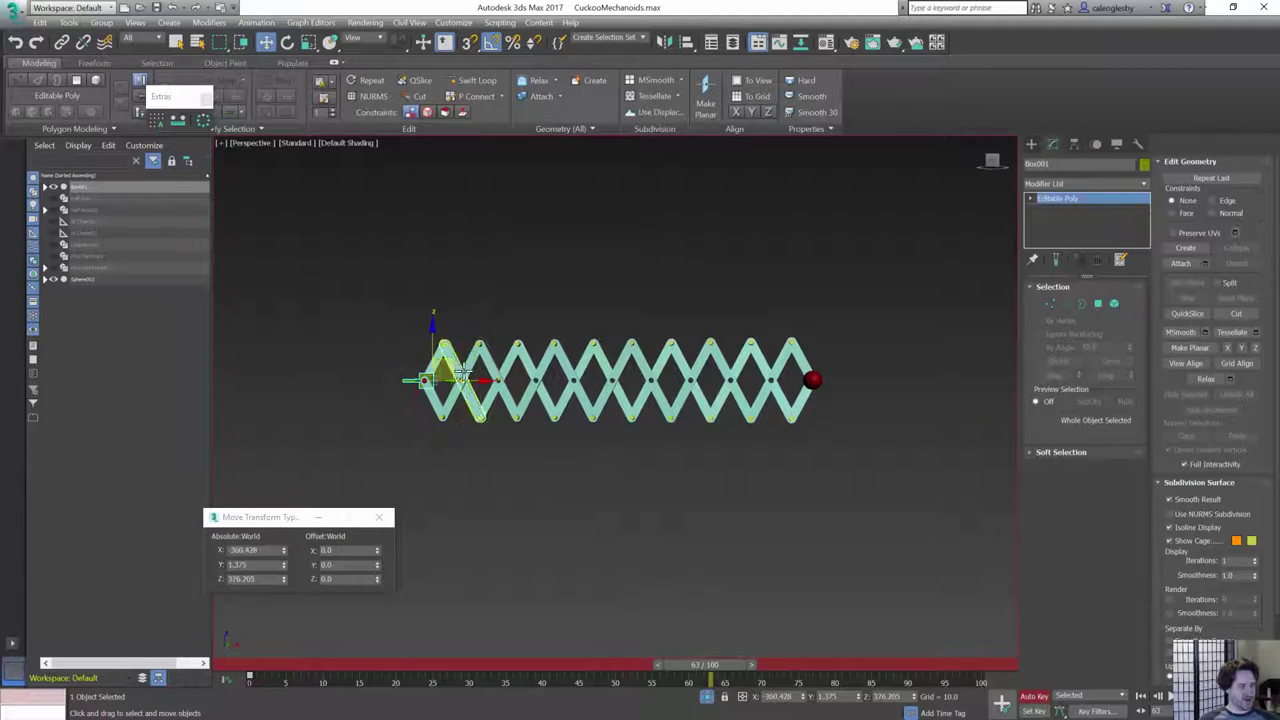
drag(466, 378, 770, 383)
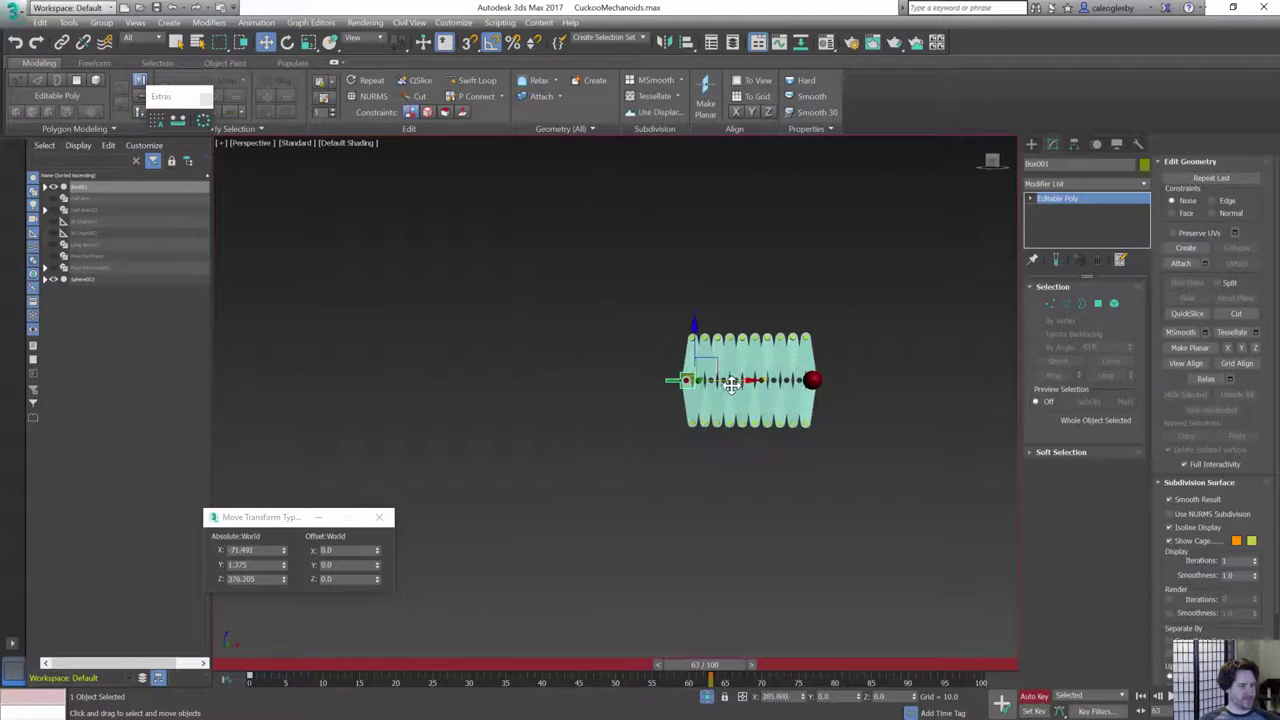
drag(743, 674, 286, 679)
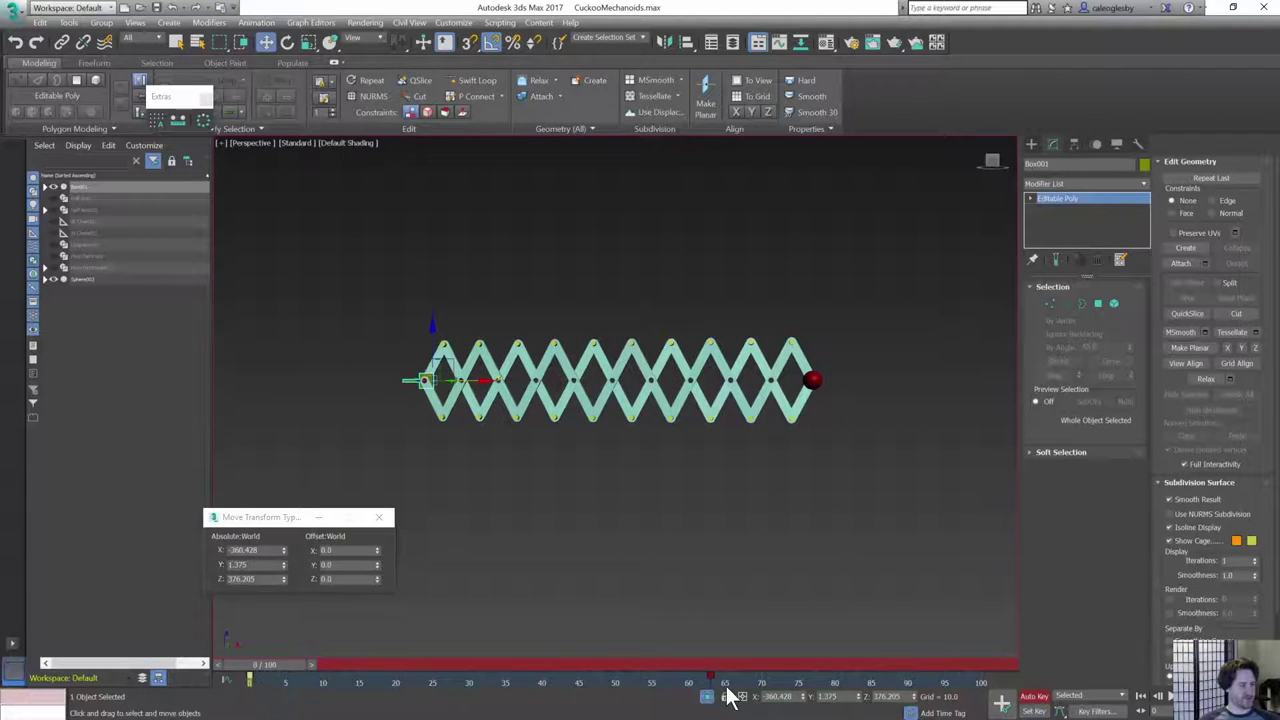
drag(678, 677, 768, 695)
key(w)
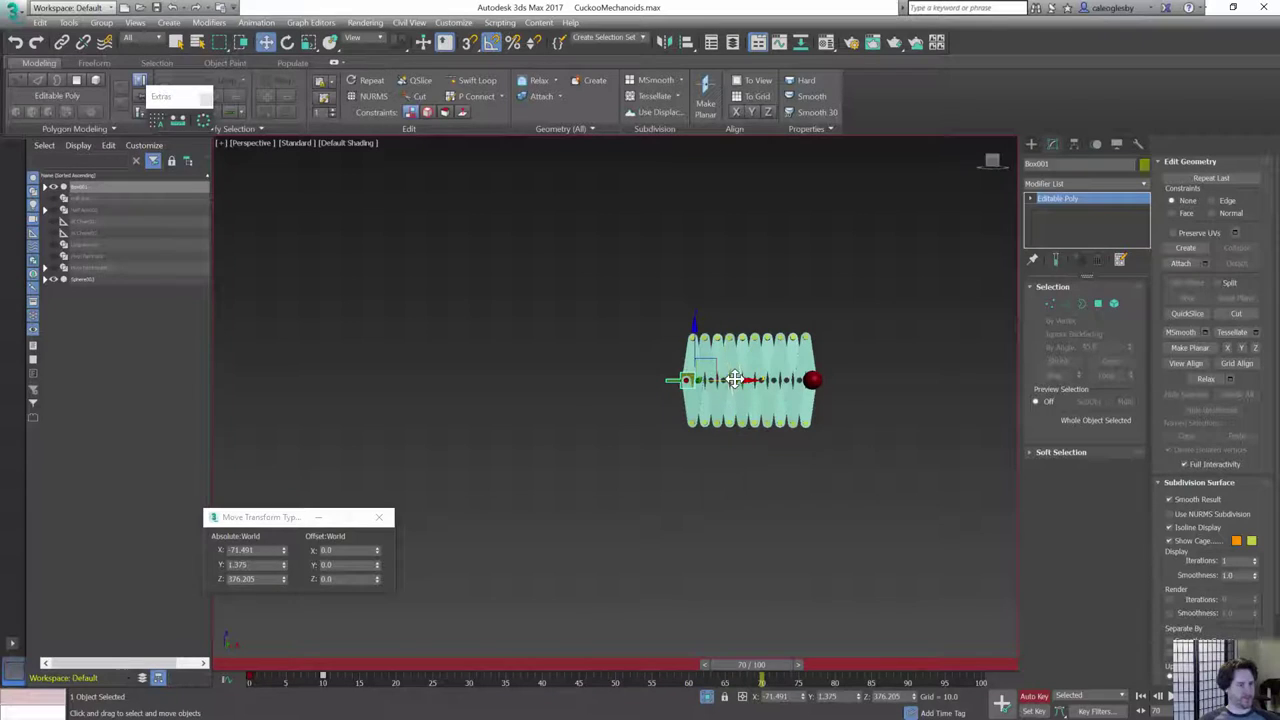
drag(736, 370, 243, 366)
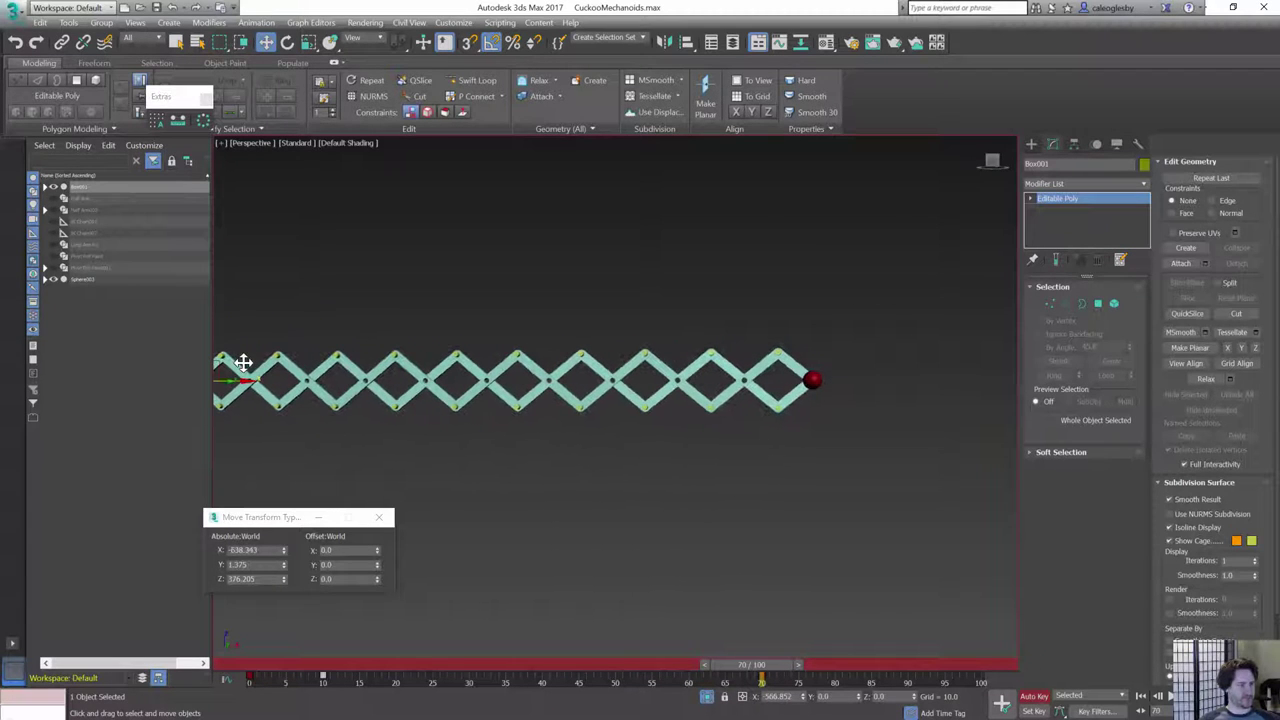
- Assign a Position List controller to the bracket's Position track
click(1072, 143)
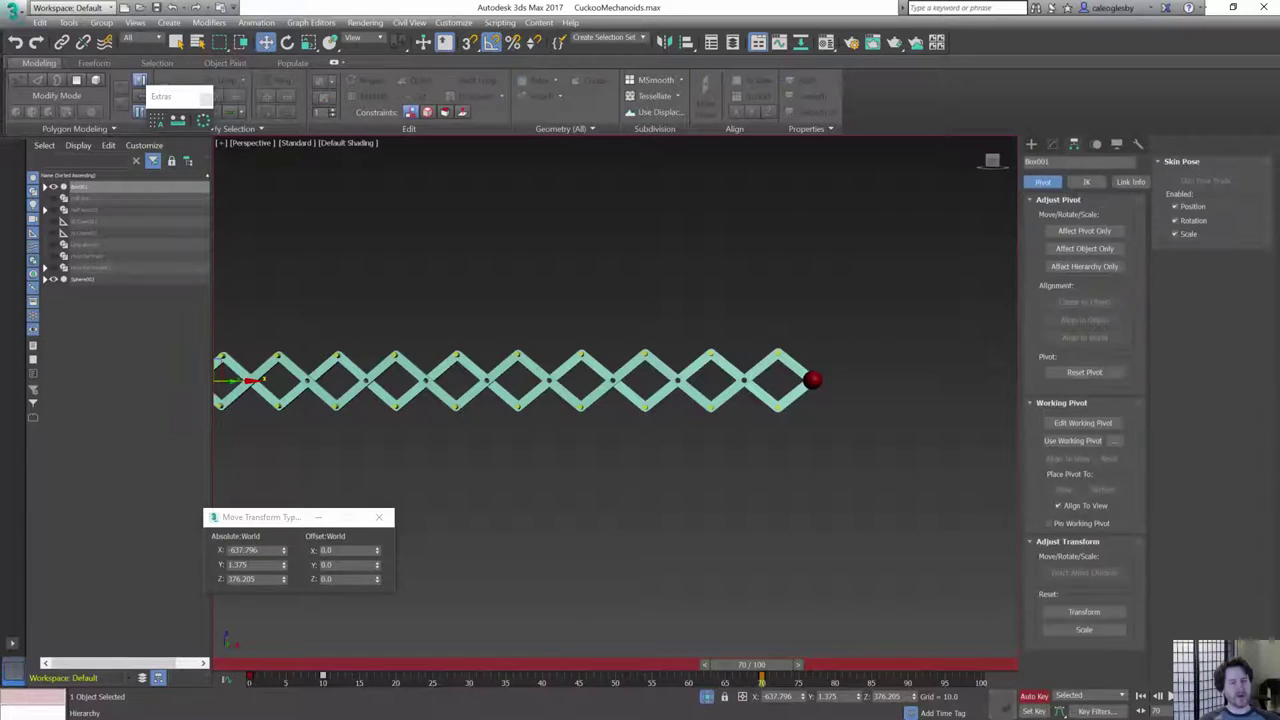
click(1096, 143)
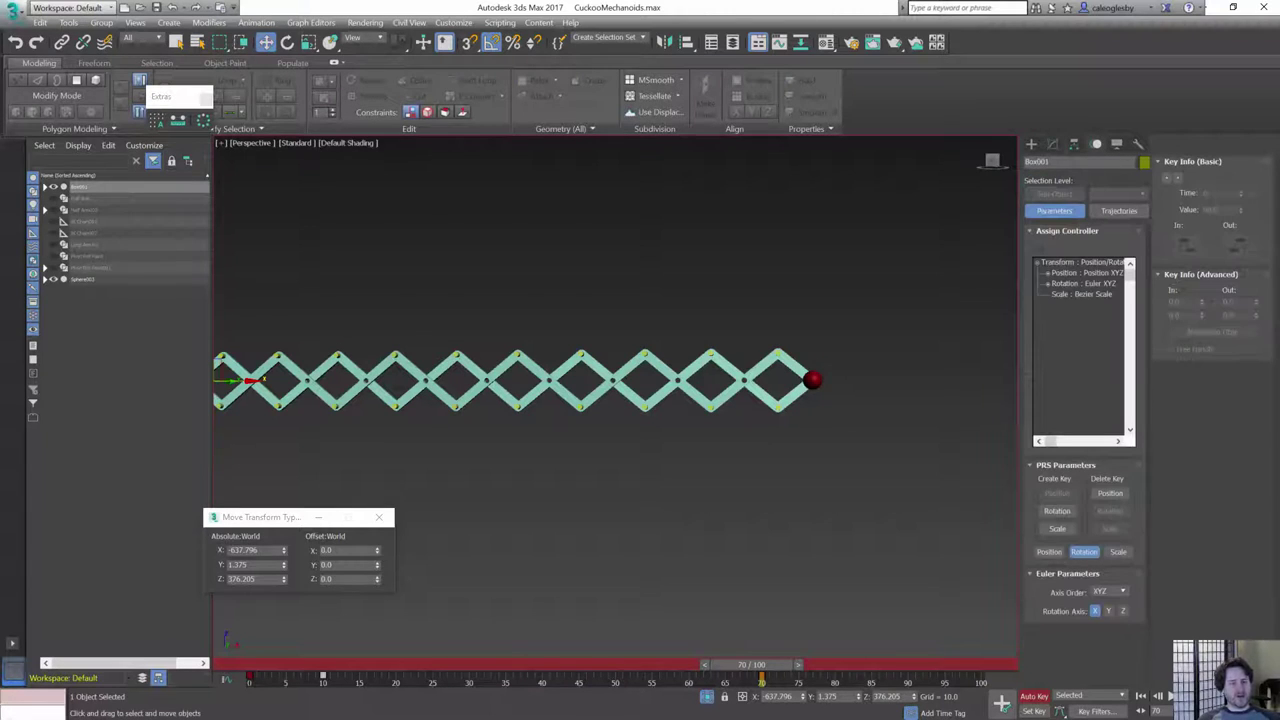
click(1040, 247)
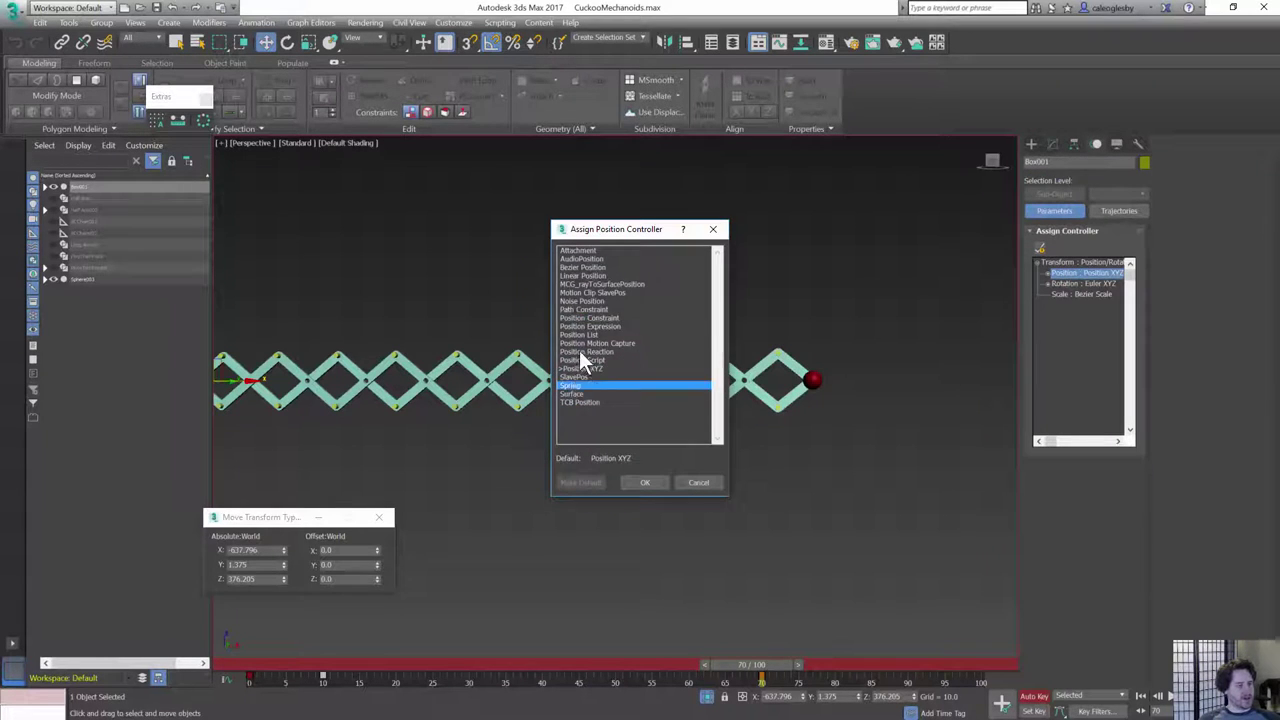
click(588, 293)
drag(586, 290, 595, 335)
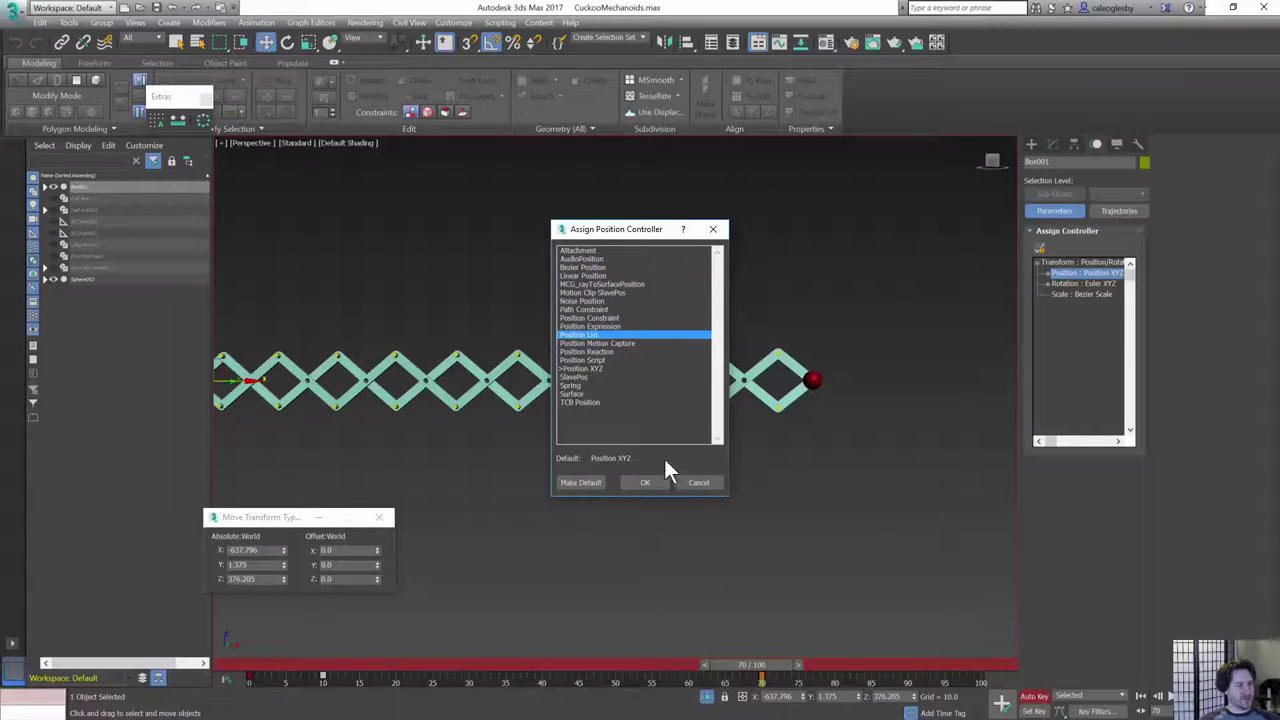
click(645, 482)
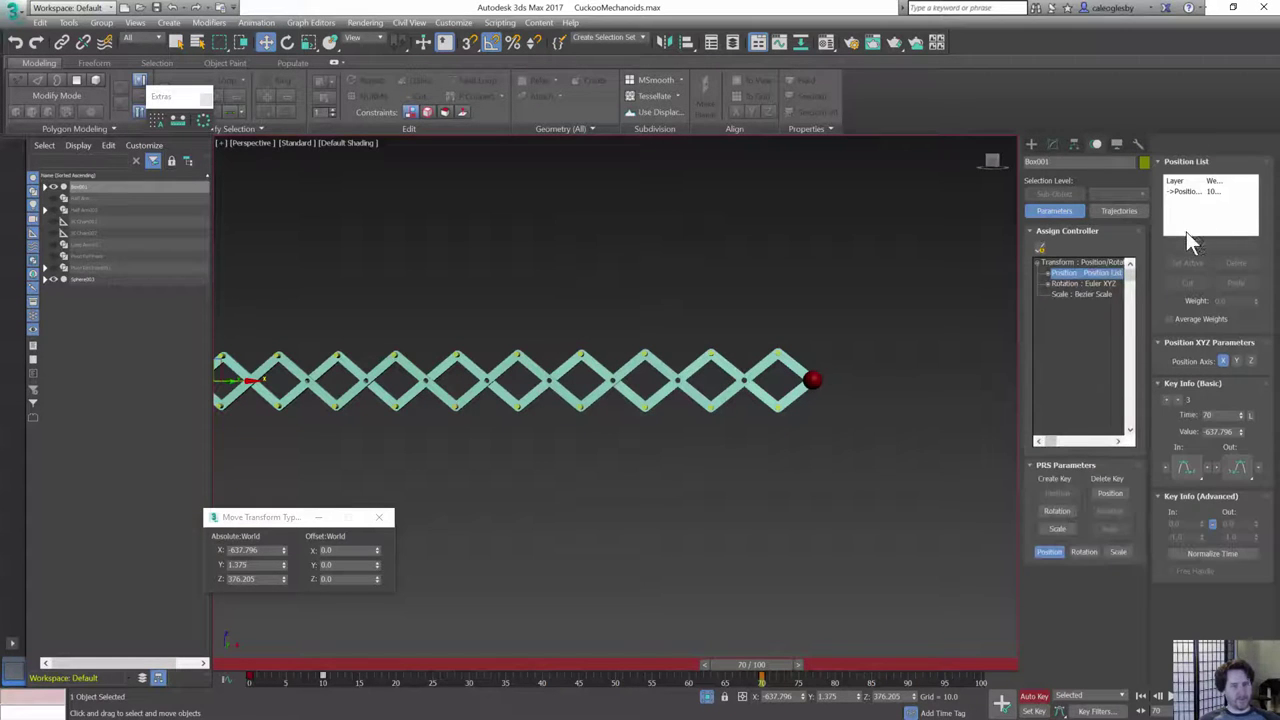
- Add a Spring controller to the available slot of the bracket's Position List
click(1044, 272)
click(1072, 294)
right_click(1077, 298)
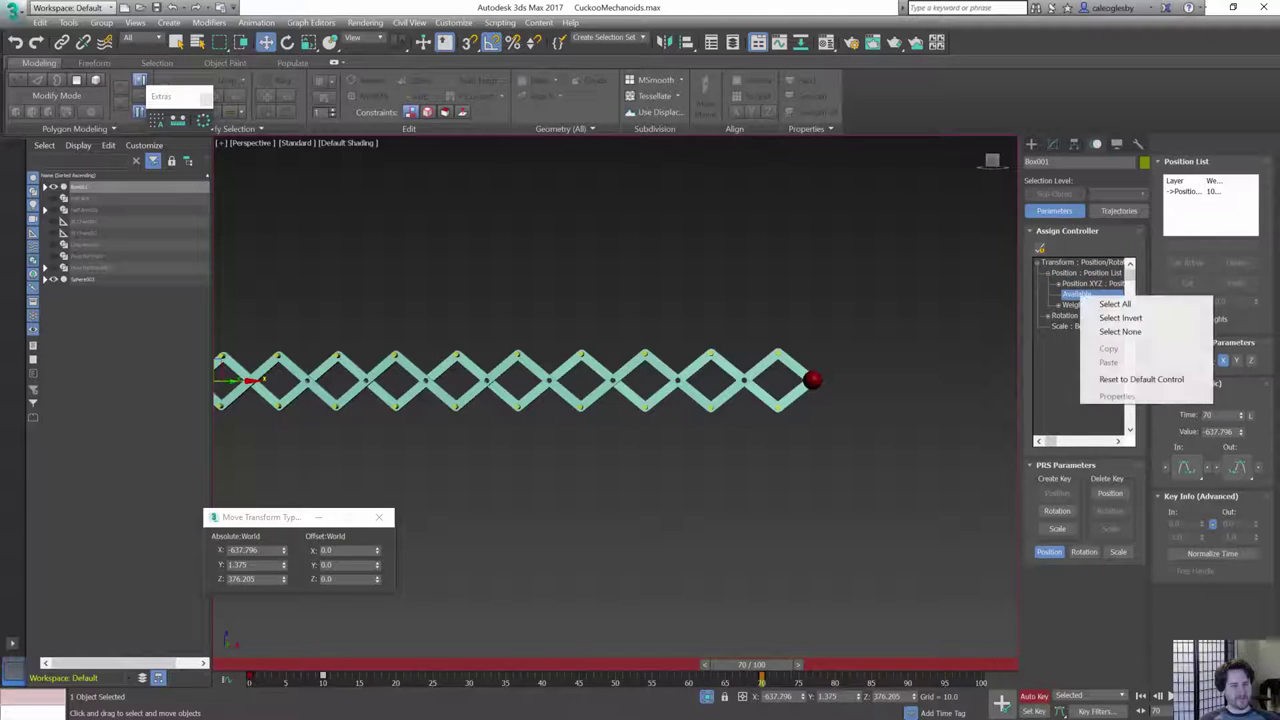
click(1040, 249)
drag(580, 291, 588, 387)
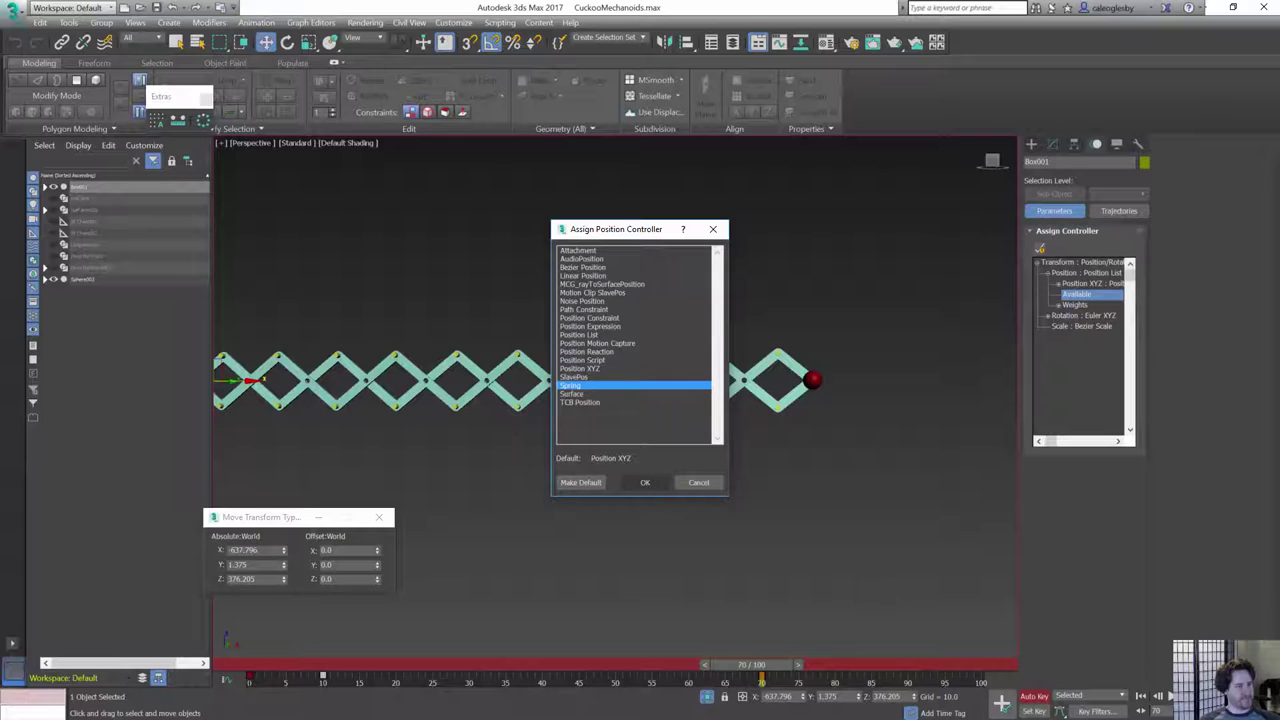
click(646, 482)
- Scrub to frame 42, undo the Spring and Position List controllers, and close the spring dynamics window
scroll(679, 396, down, 5)
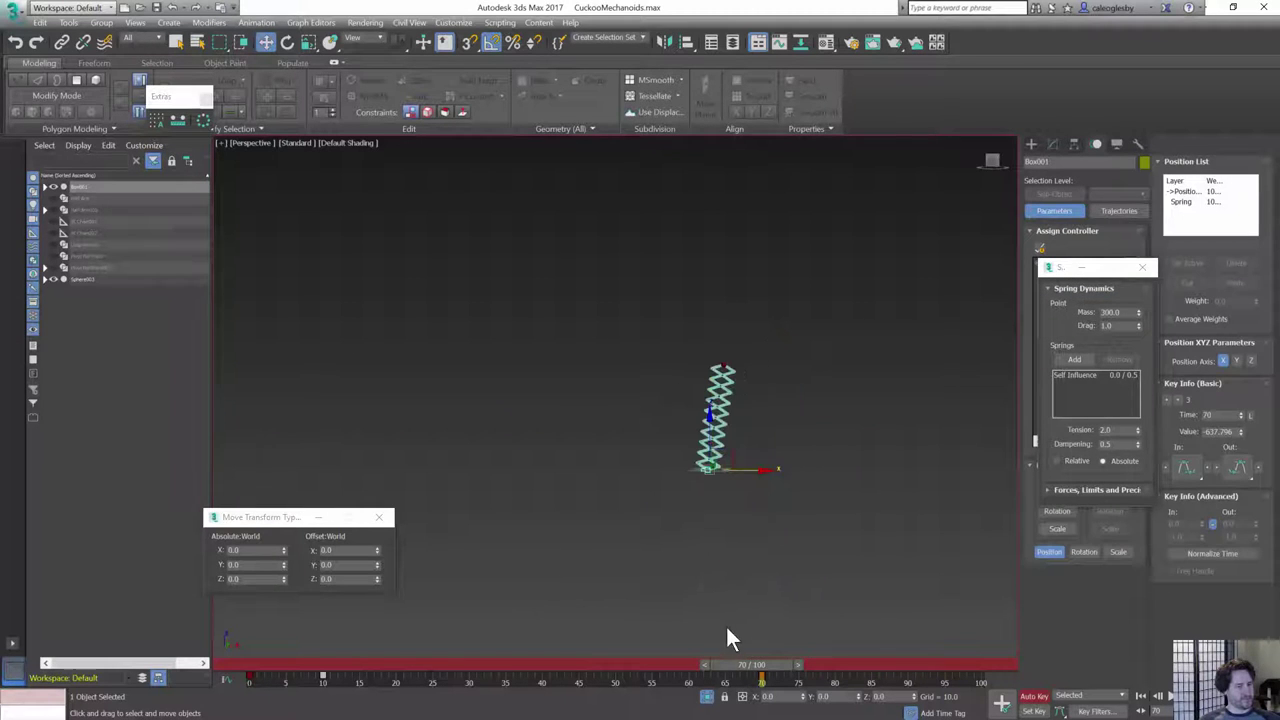
drag(748, 668, 557, 665)
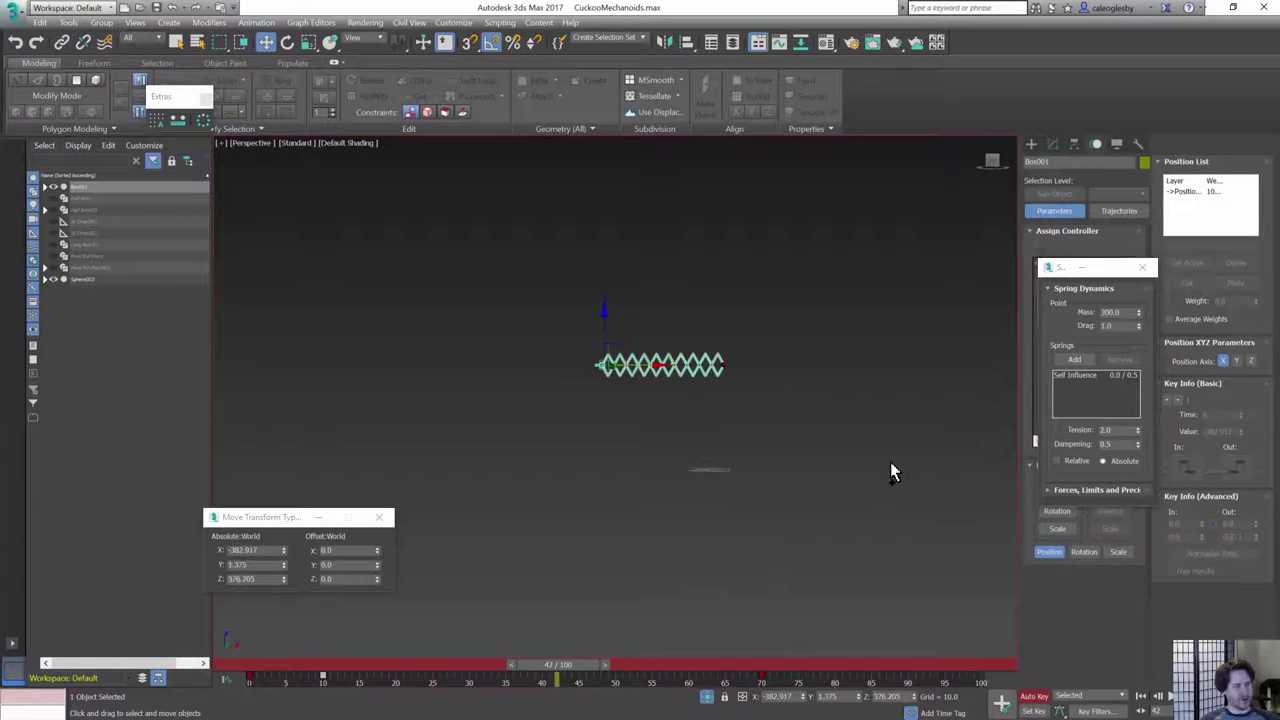
scroll(636, 360, up, 8)
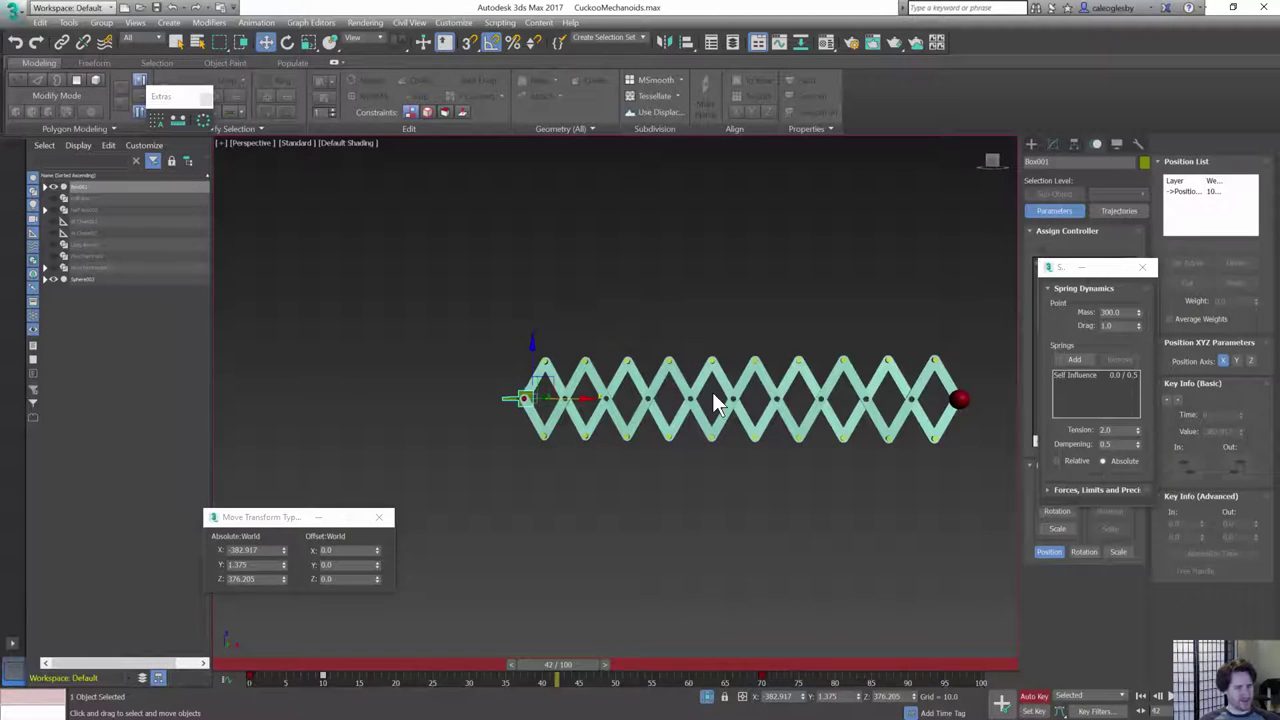
click(1142, 267)
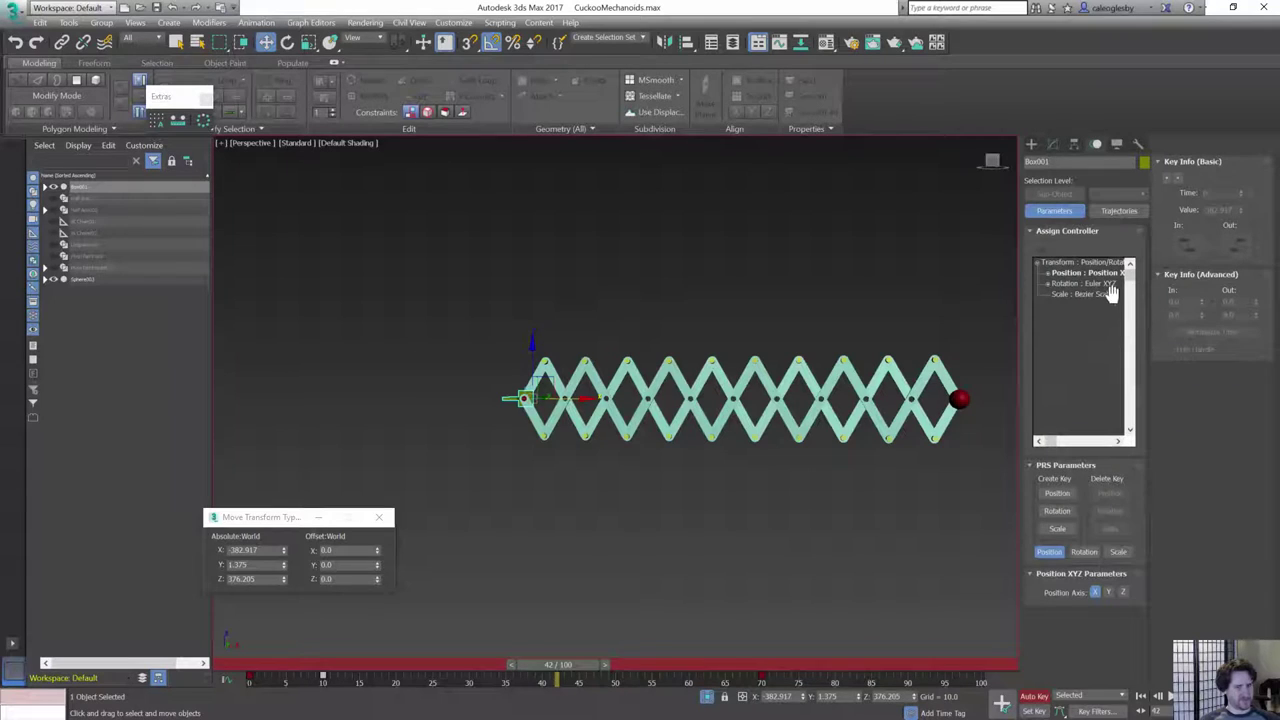
- At frame 80, move the bracket back along X to about -449.2
key(q)
drag(557, 665, 840, 684)
key(w)
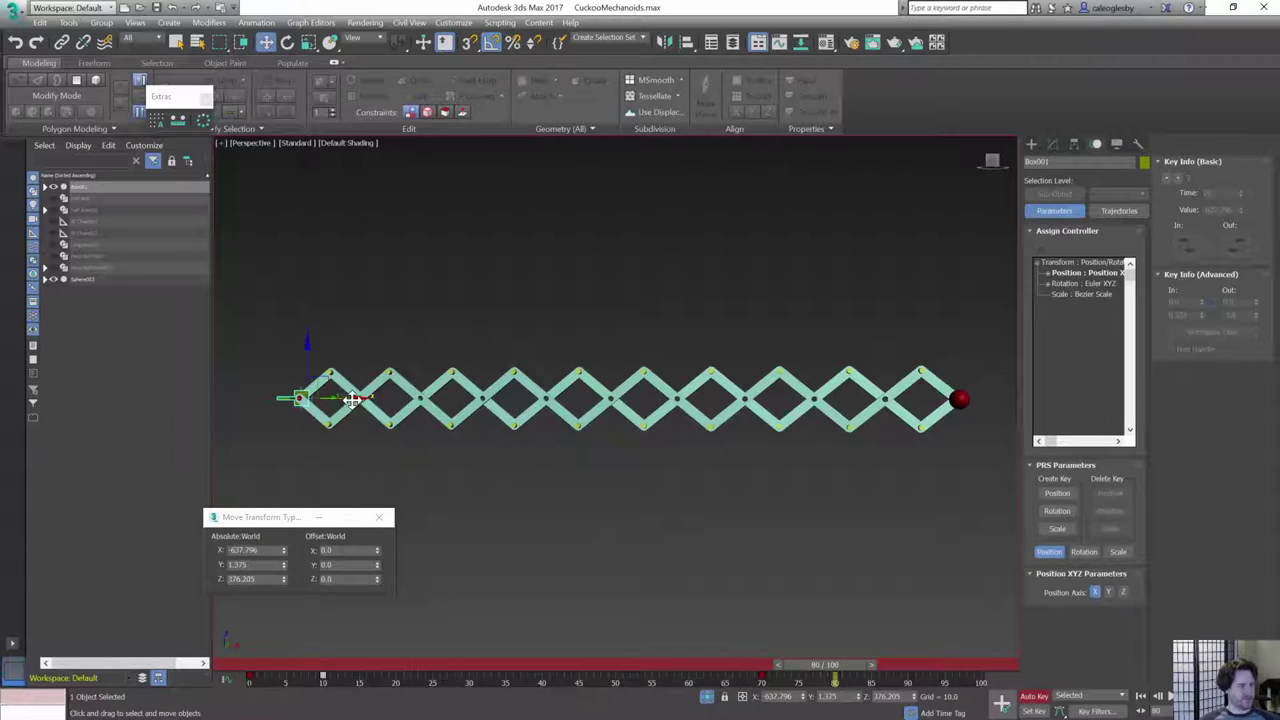
drag(352, 399, 520, 399)
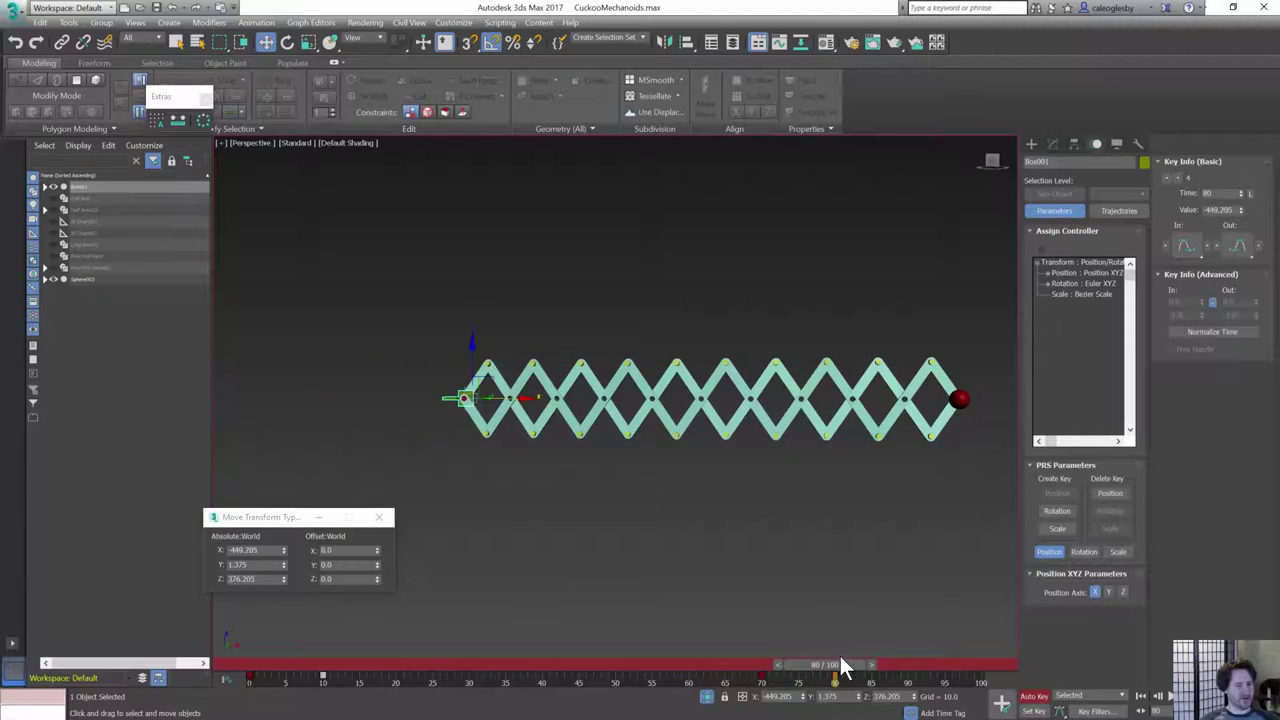
- Scrub through the extension and shift the bracket's frame 70 key to frame 45
key(q)
drag(840, 668, 625, 682)
key(w)
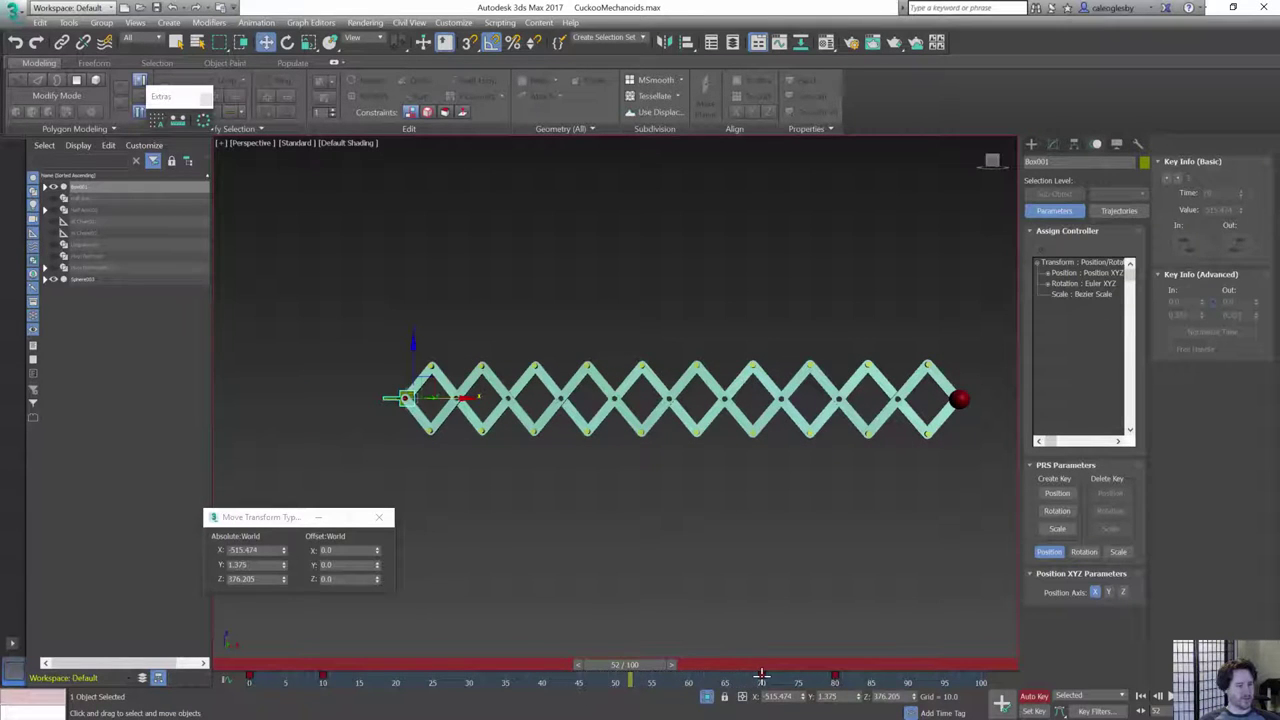
drag(762, 675, 224, 660)
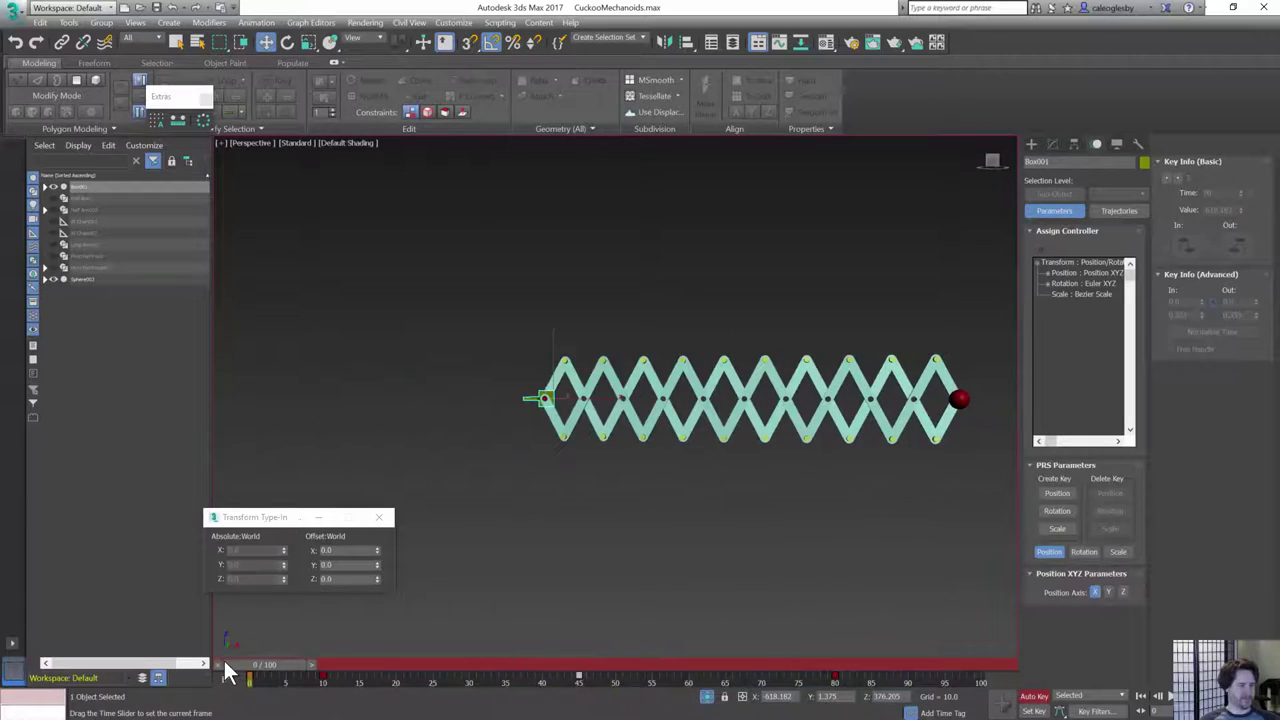
- Play back the animation and change the active time segment to start at frame 10
key(slash)
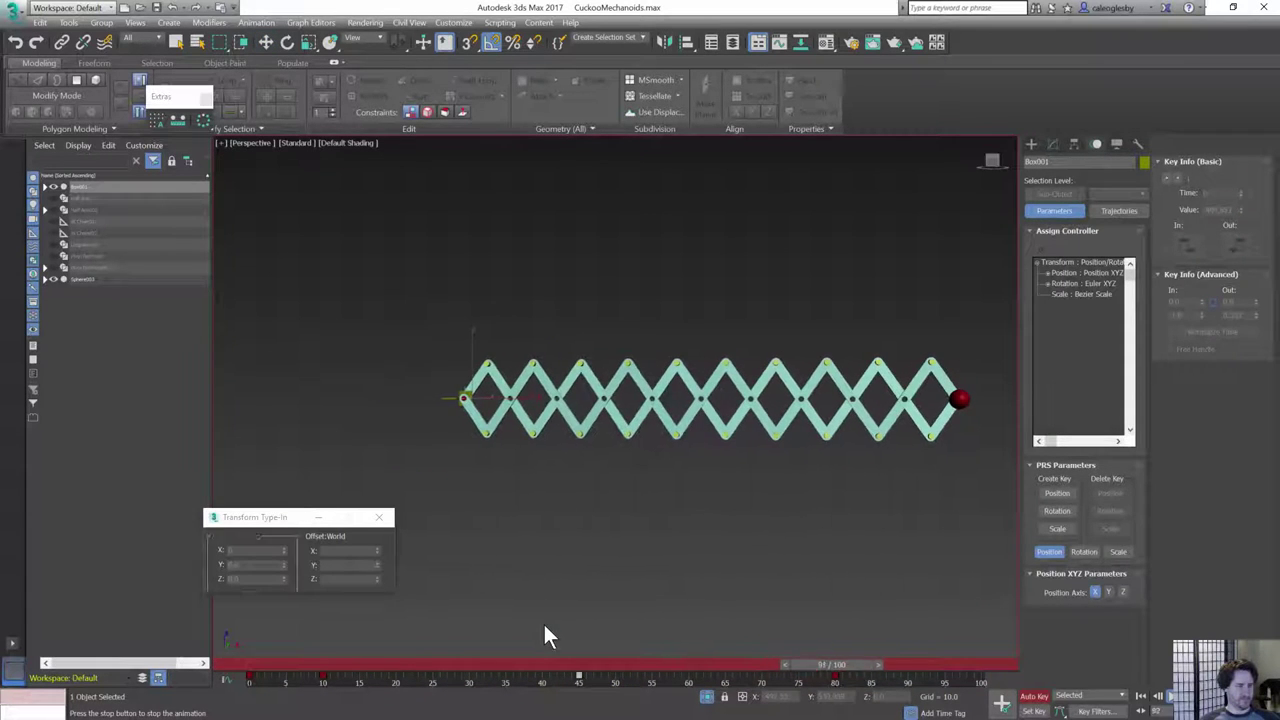
key(slash)
ctrl+alt+drag(630, 680, 561, 674)
key(slash)
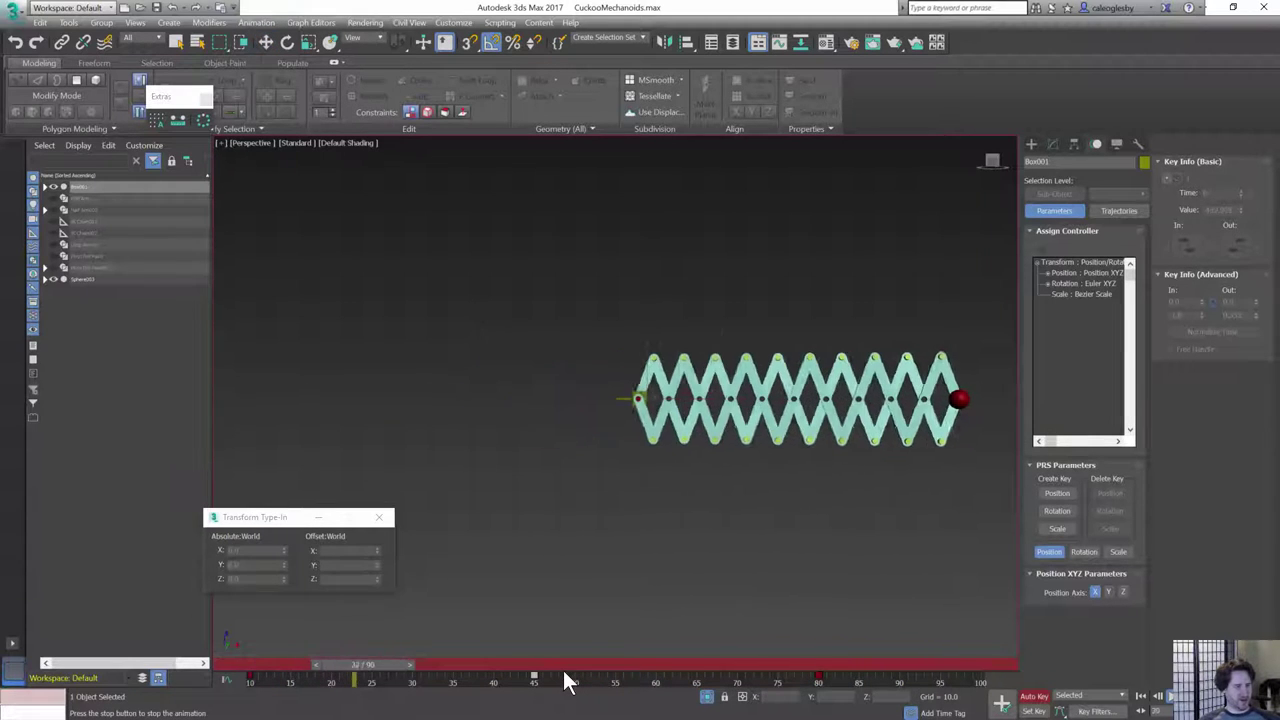
- Retime the bracket's keys, moving the frame 45 key to frame 30 and the frame 80 key to frame 60
drag(534, 678, 411, 678)
drag(542, 663, 744, 676)
key(w)
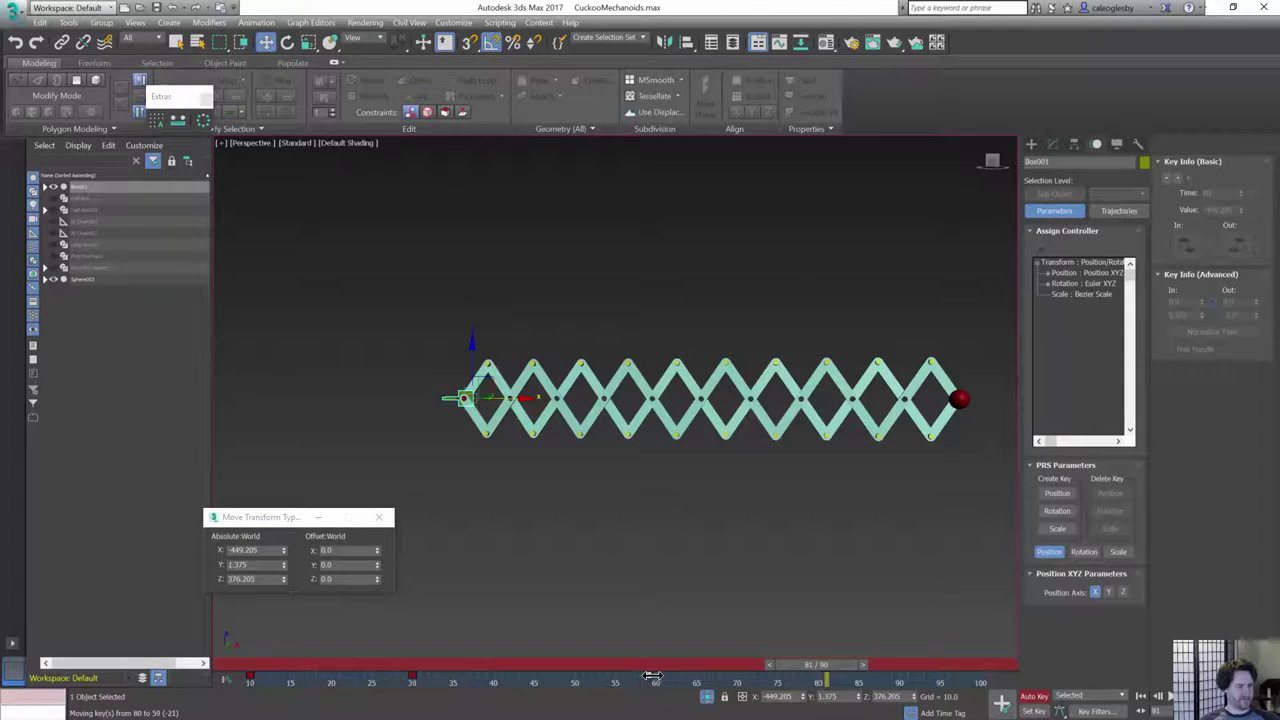
- Open the Curve Editor for the bracket and select its position tracks
right_click(560, 556)
click(586, 661)
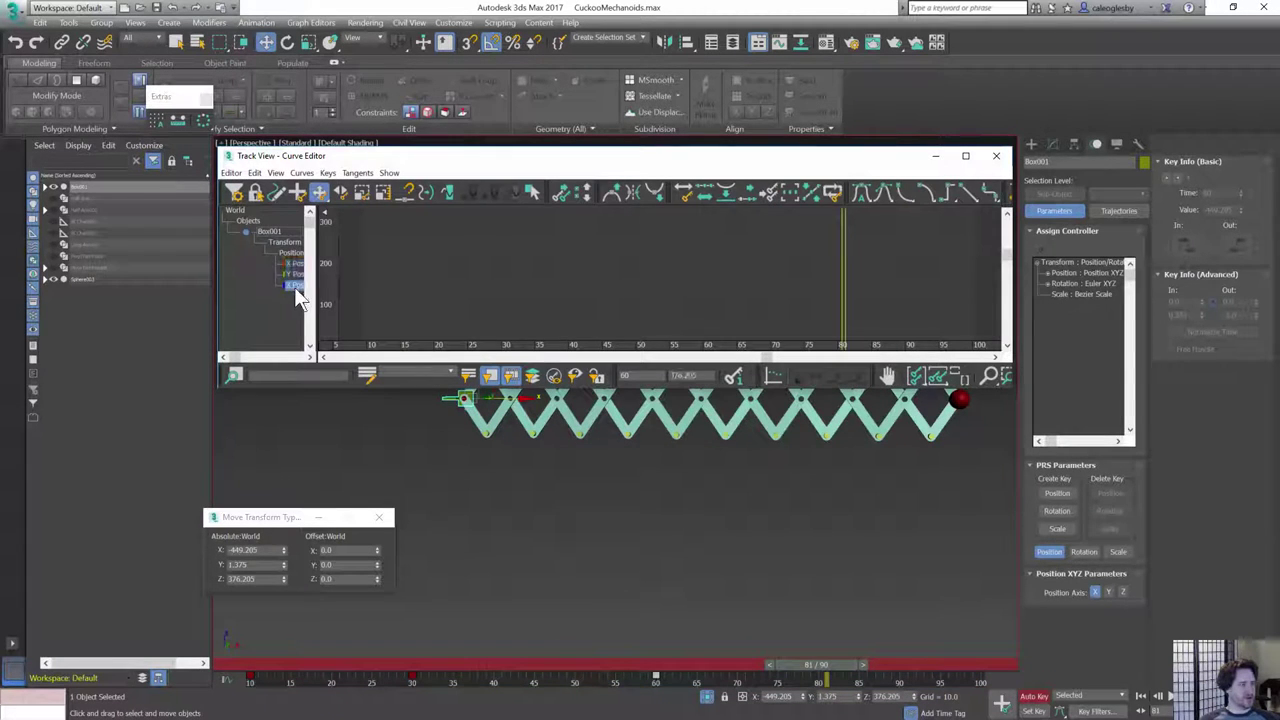
click(293, 264)
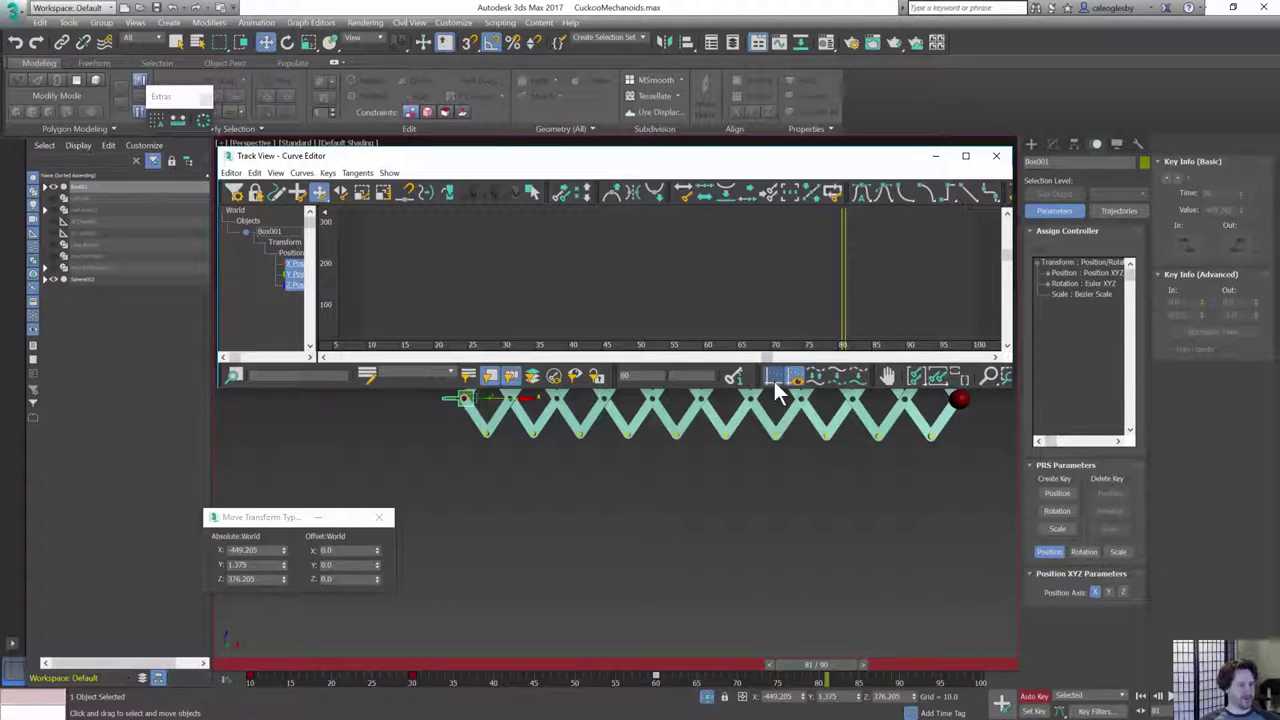
click(814, 378)
right_click(233, 193)
click(413, 159)
drag(414, 159, 408, 141)
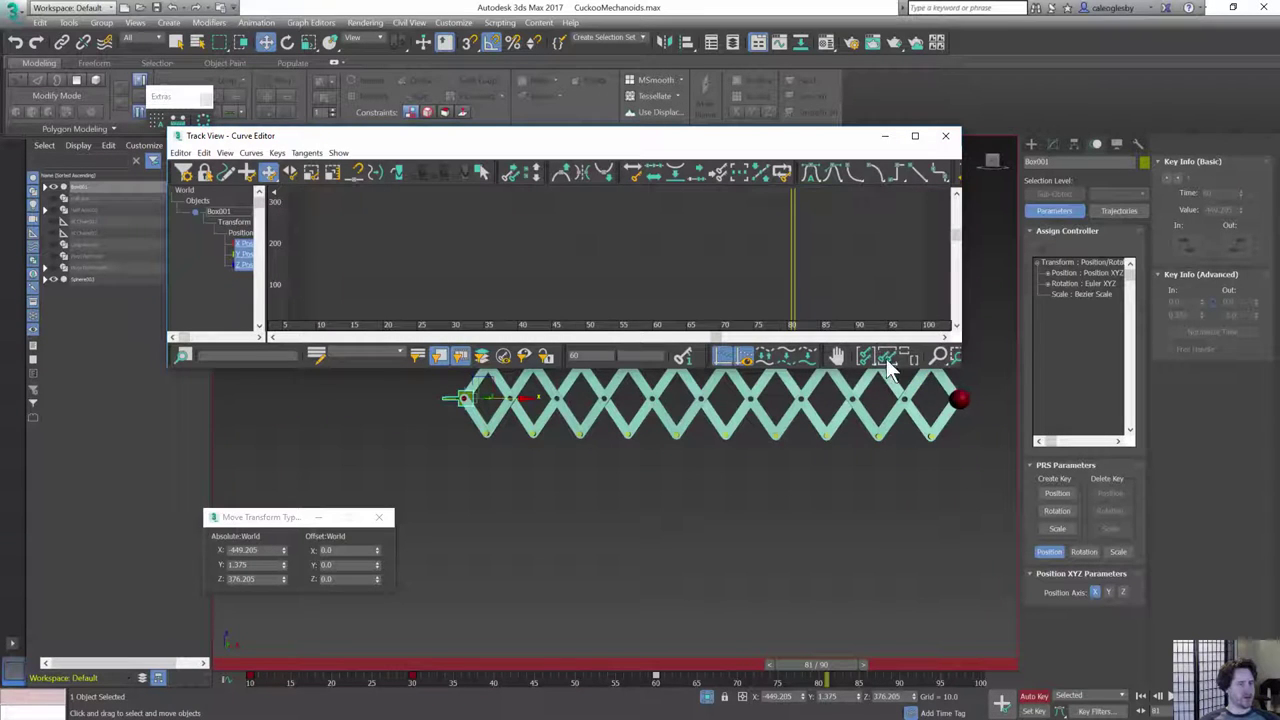
- Enlarge the Curve Editor, isolate the bracket's X Position curve, and fit its value range to the graph
click(887, 360)
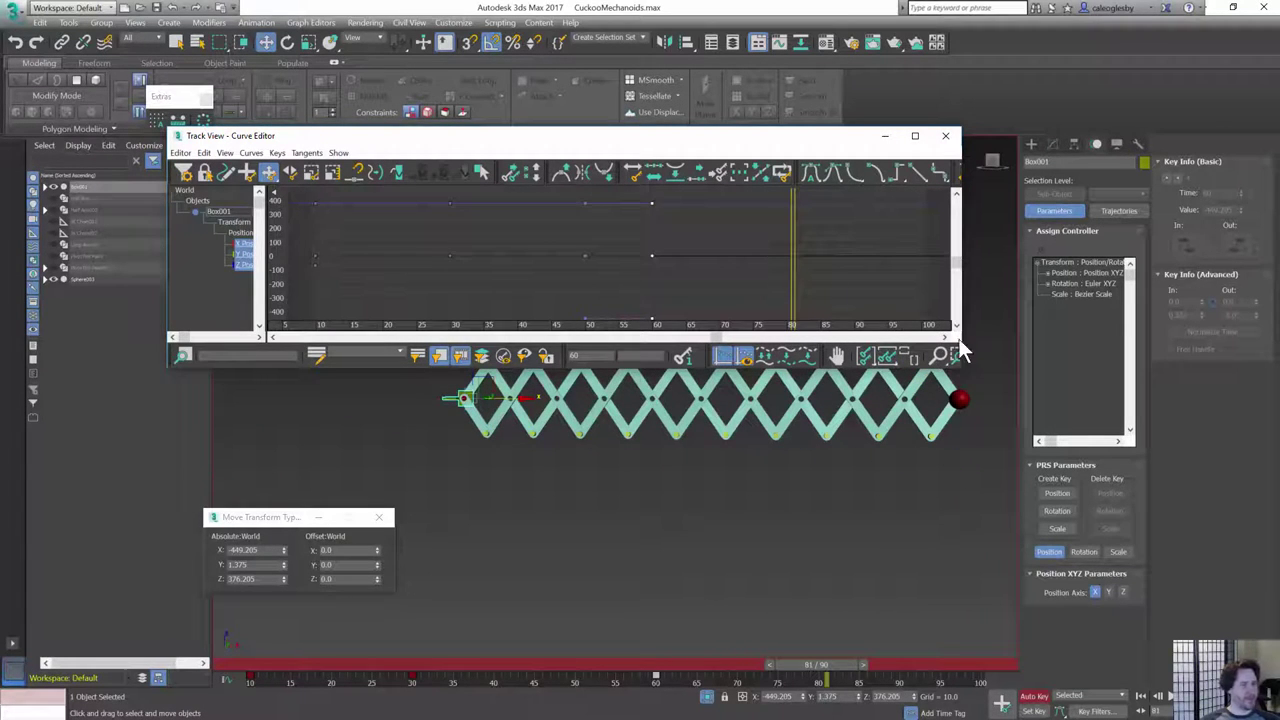
drag(961, 369, 985, 510)
click(253, 246)
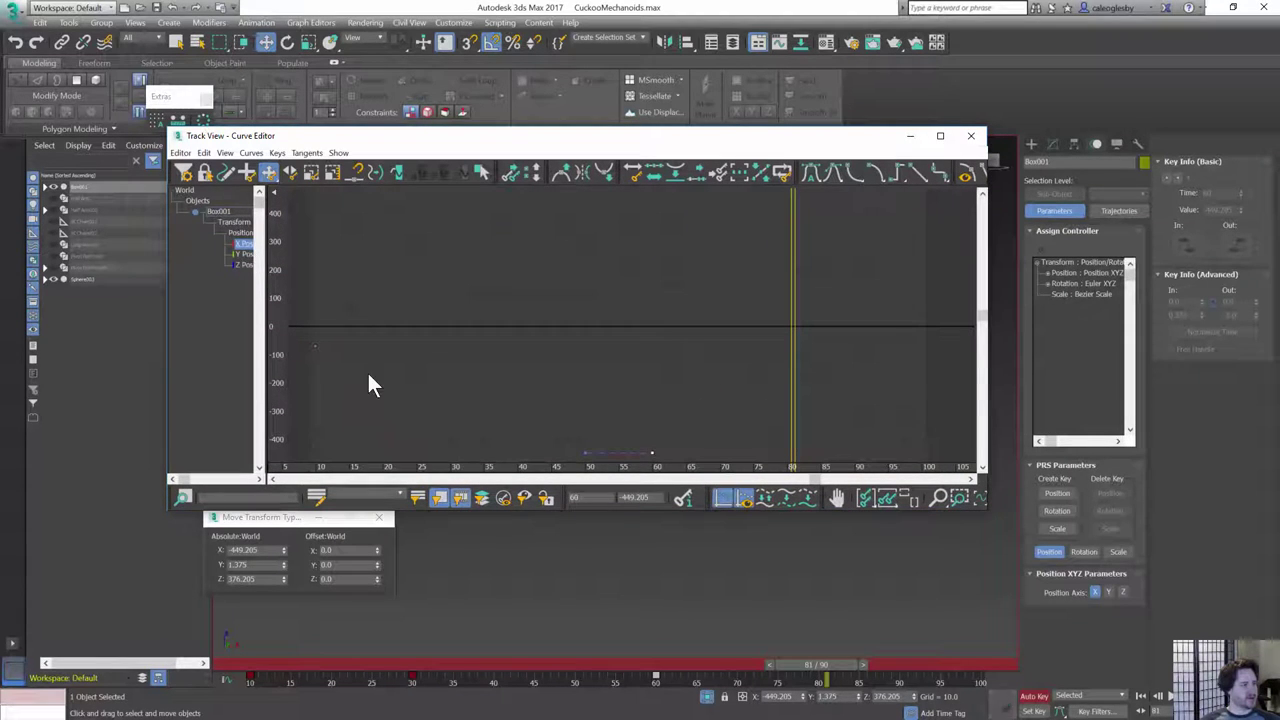
click(868, 497)
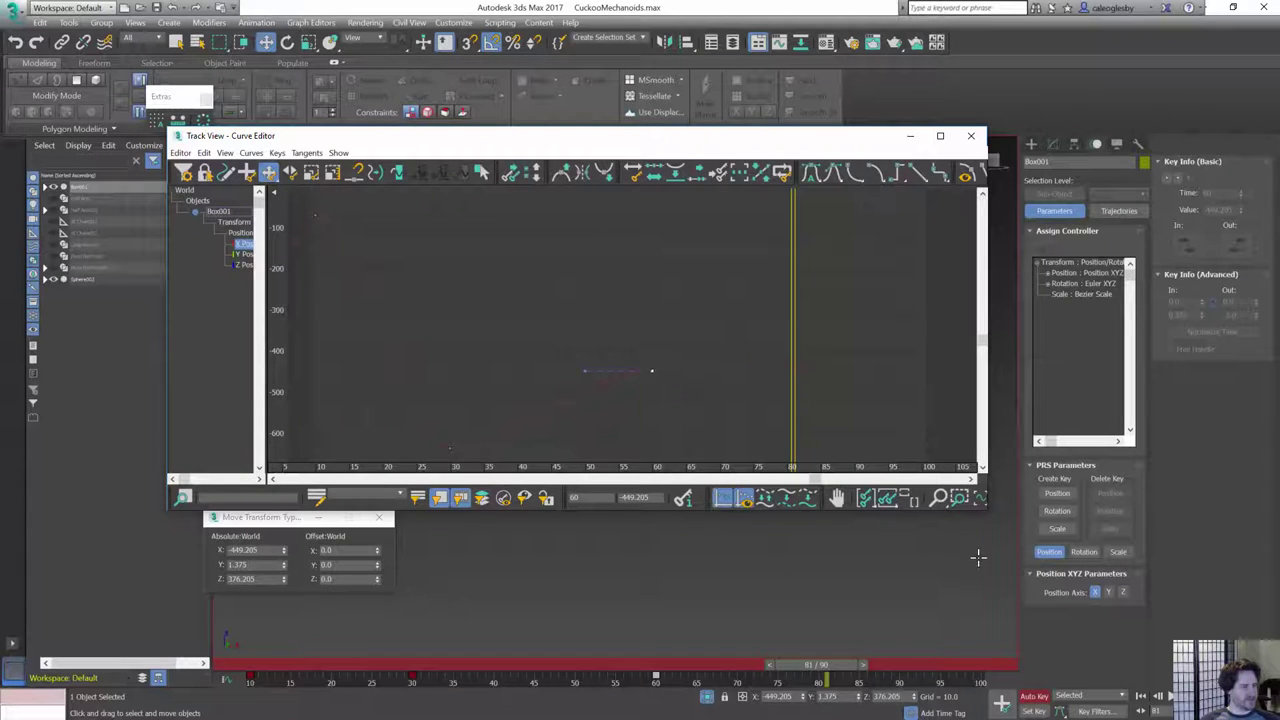
- On the X Position curve, try moving the frame 60 key to frame 50 and adding rebound keys at frames 60, 67 and 73
drag(651, 371, 587, 371)
mouse_move(450, 446)
mouse_down()
mouse_move(543, 434)
mouse_move(642, 383)
mouse_move(742, 380)
mouse_up()
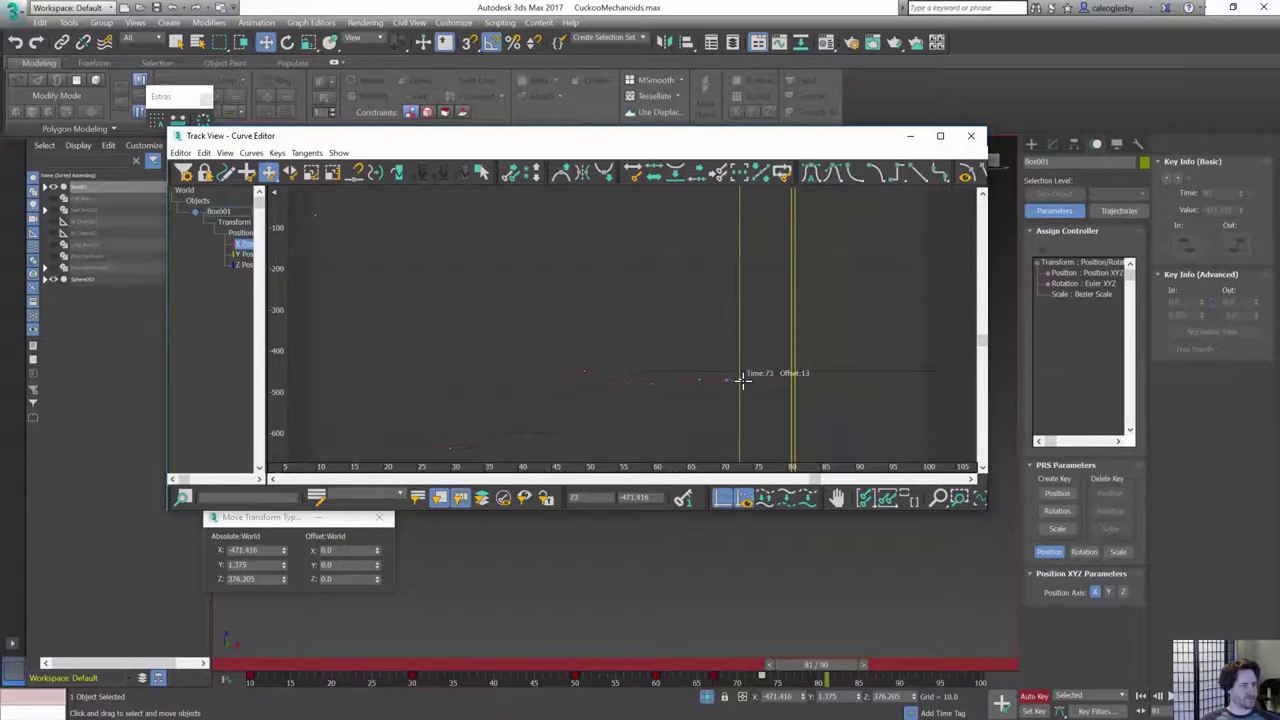
click(970, 135)
- Play back the extension and shift the rebound keys five frames earlier, with the first at frame 45
drag(818, 667, 45, 614)
key(slash)
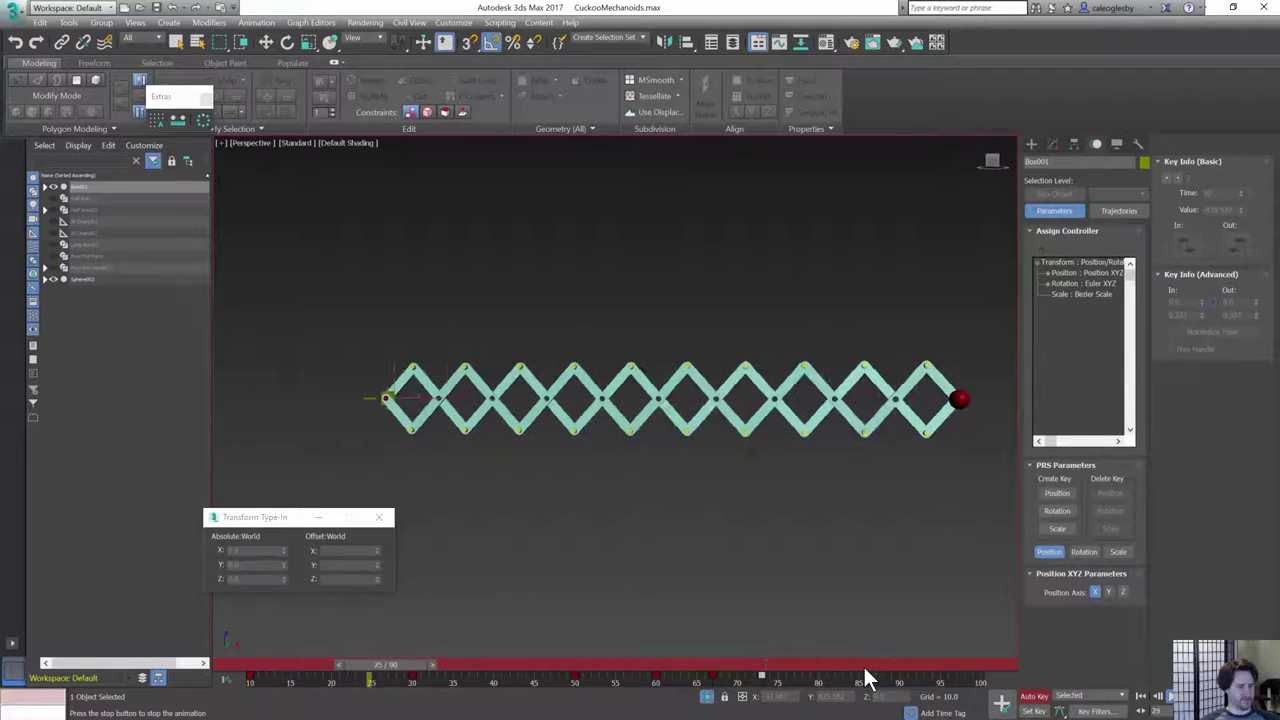
key(/)
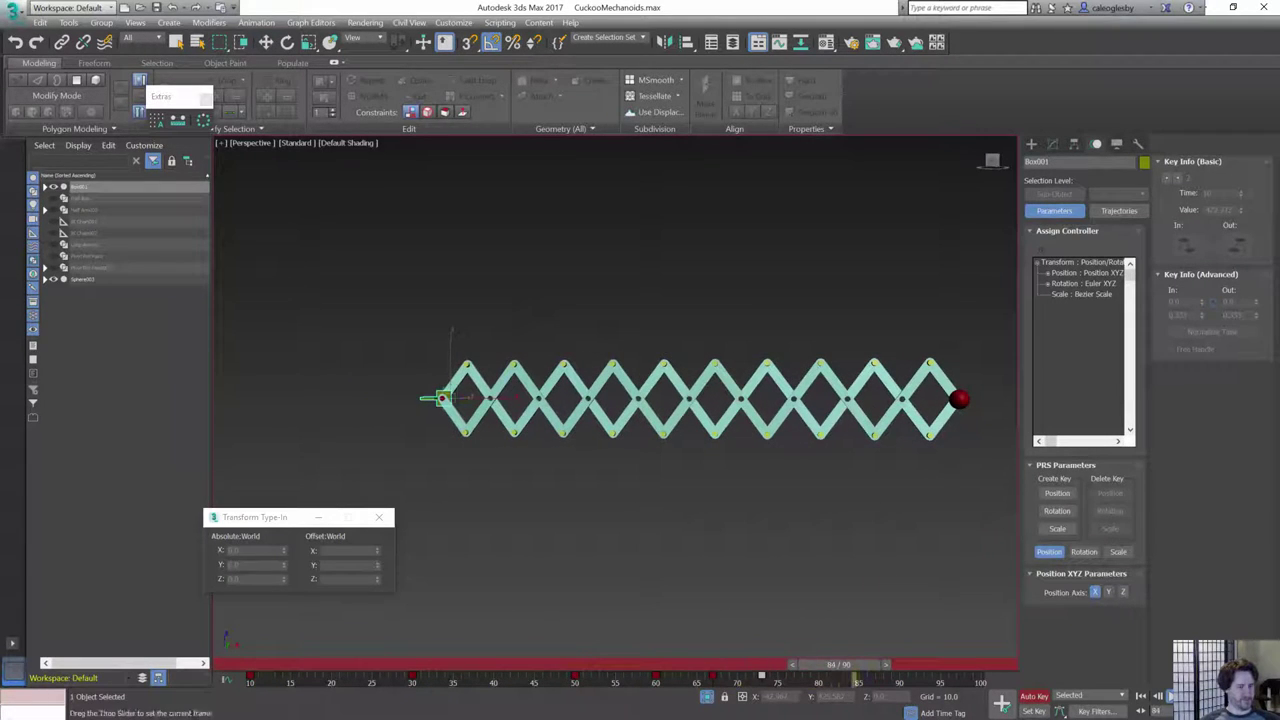
key(w)
drag(507, 679, 537, 678)
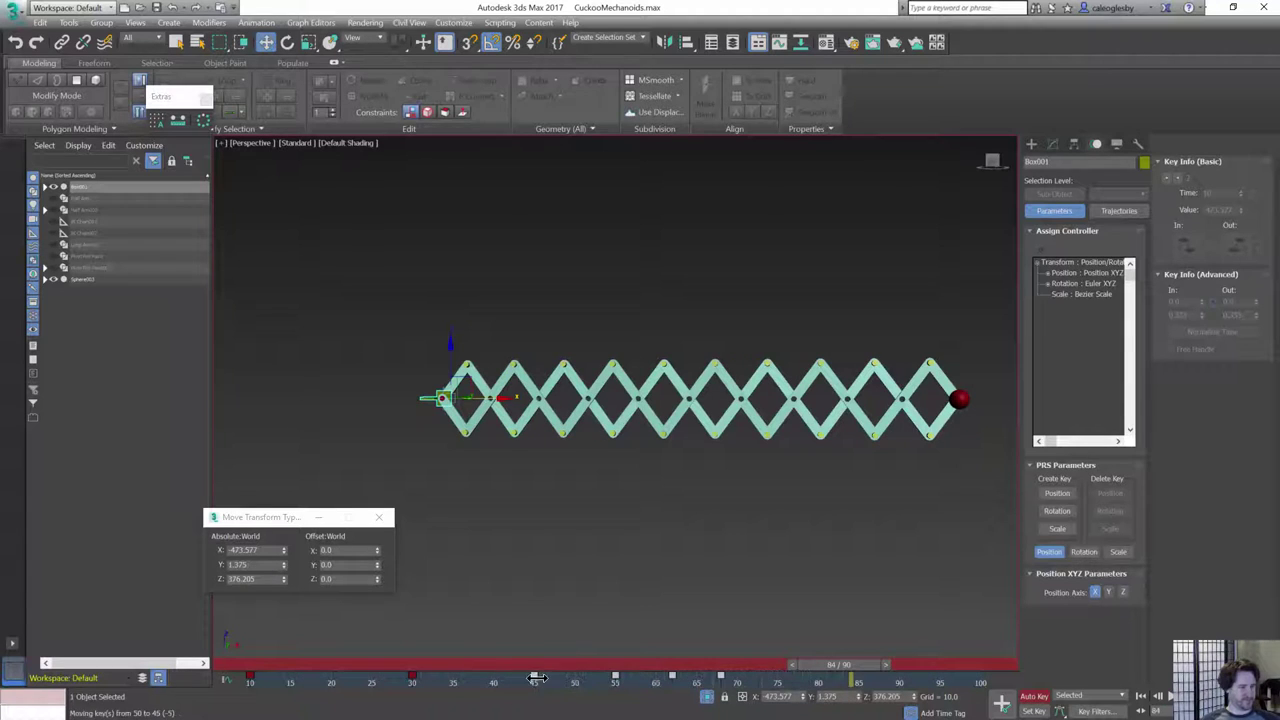
- Preview the retimed rebound and delete the bracket's last key at frame 68
key(/)
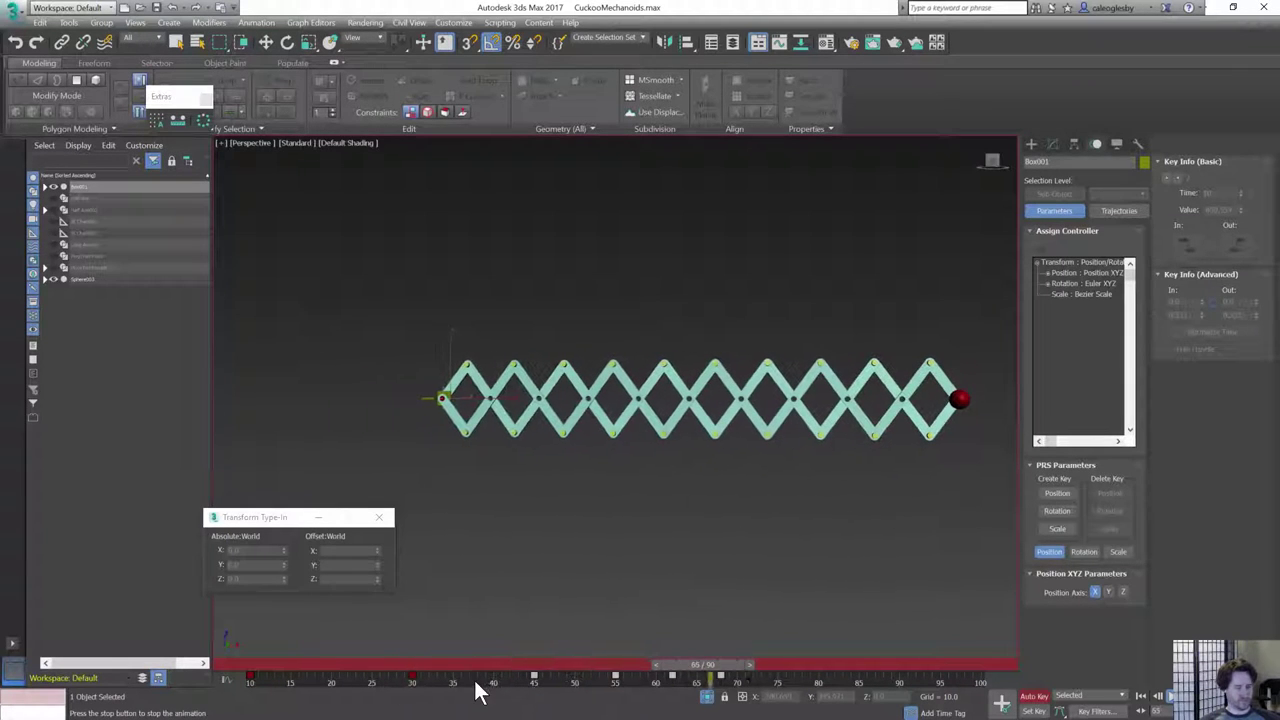
key(/)
drag(607, 680, 280, 688)
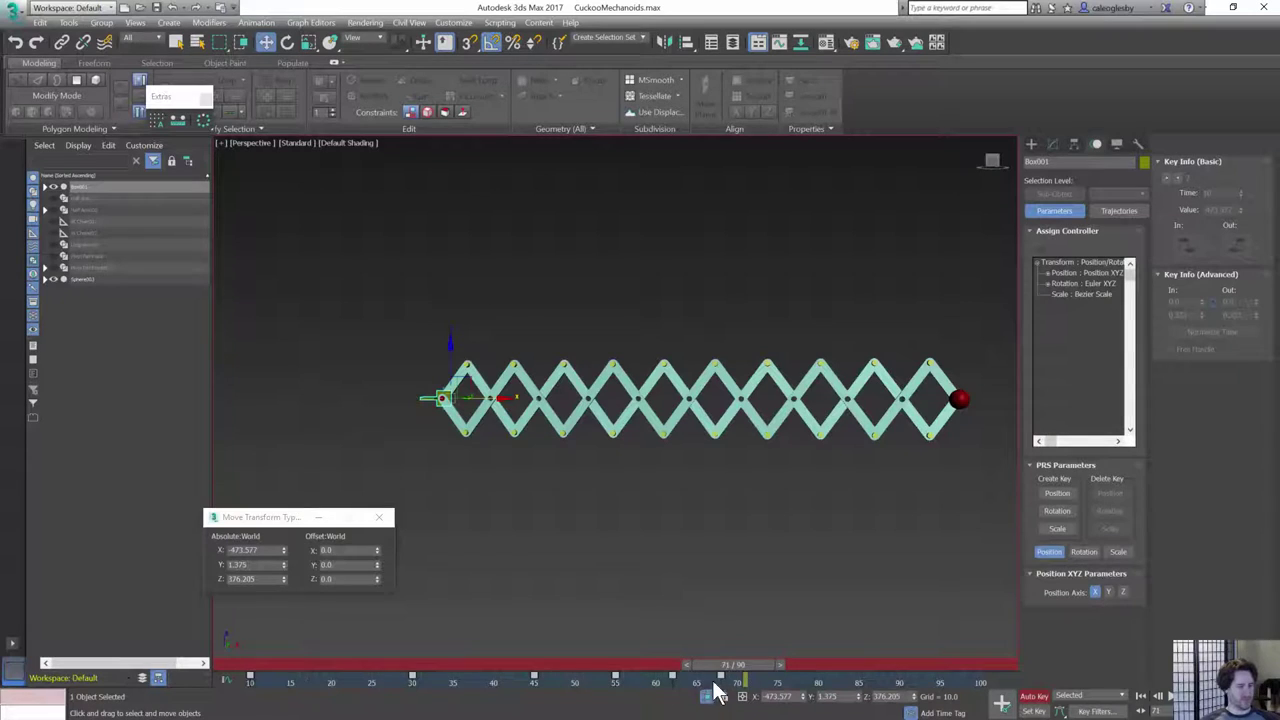
drag(716, 686, 813, 682)
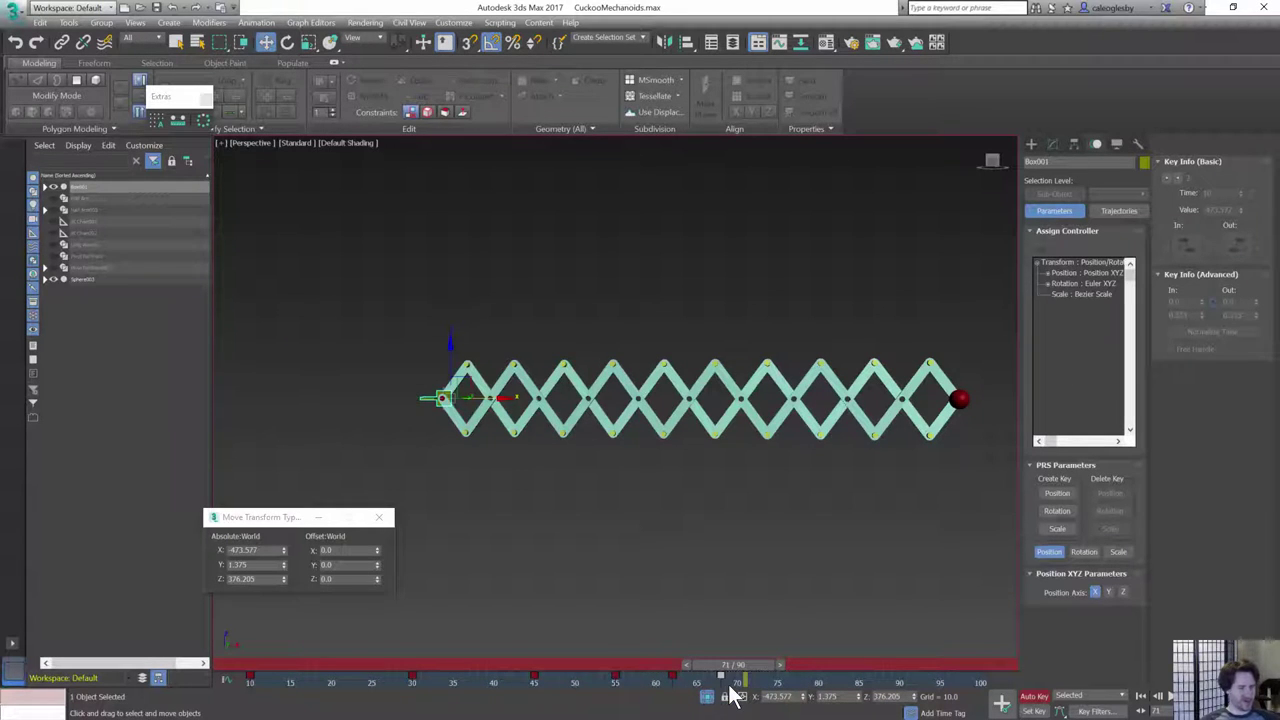
drag(243, 680, 641, 684)
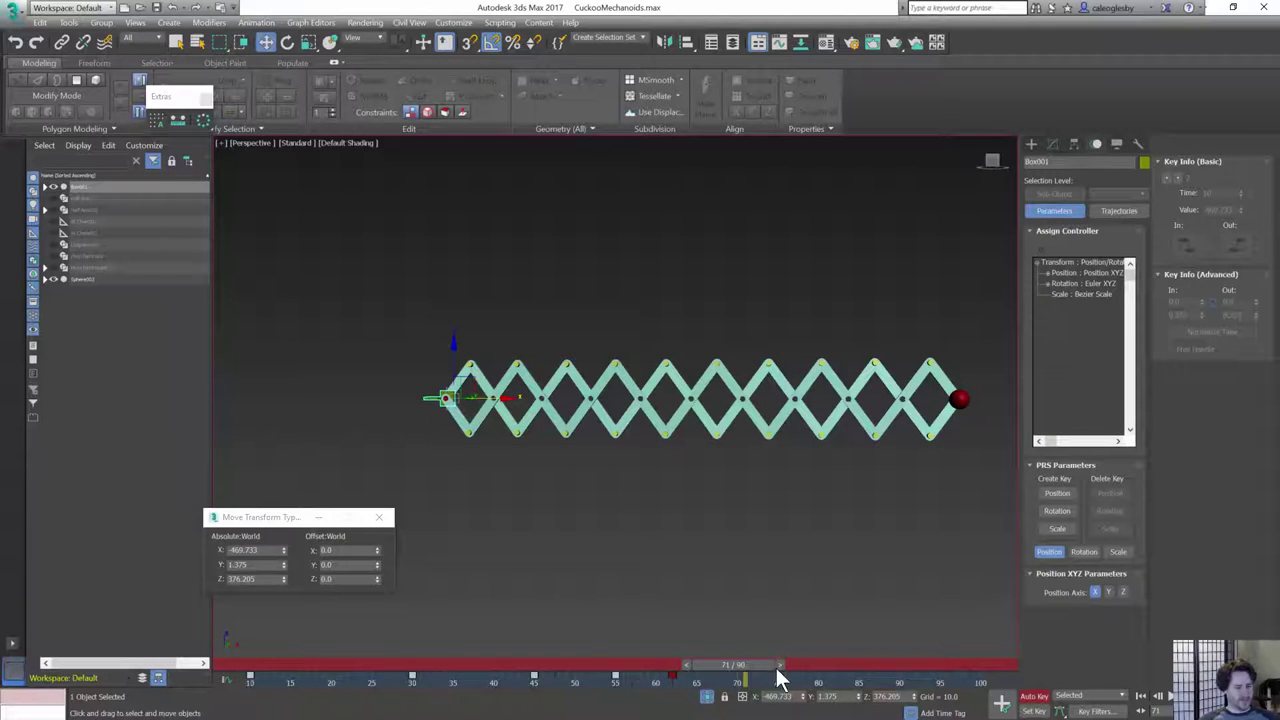
- Open the Curve Editor for the bracket and delete its Z Position and Y Position keys
right_click(504, 520)
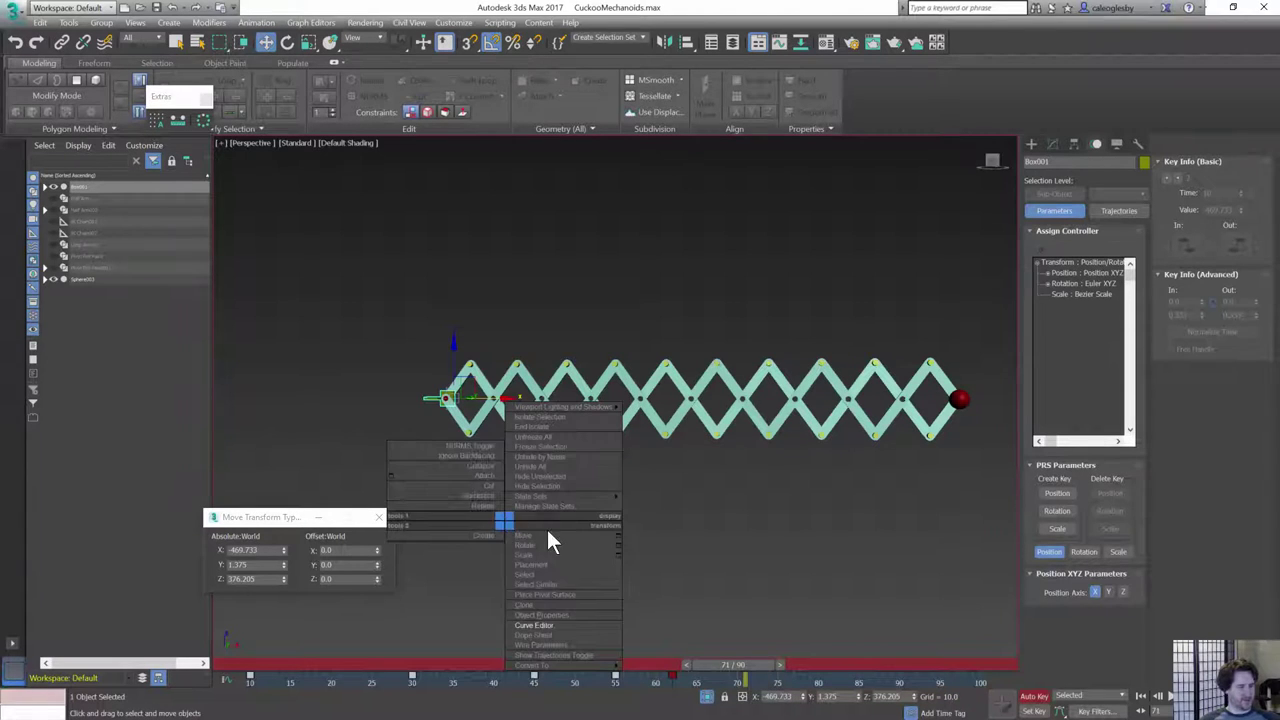
click(536, 625)
click(243, 256)
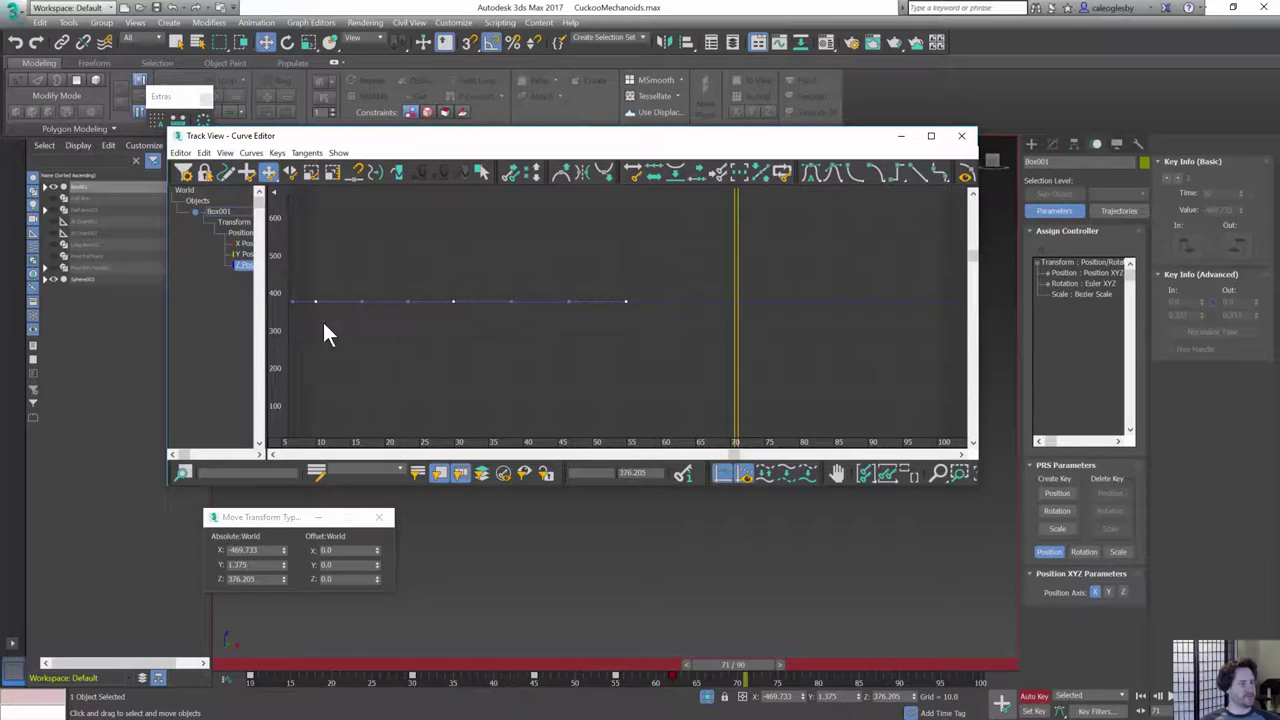
key(Delete)
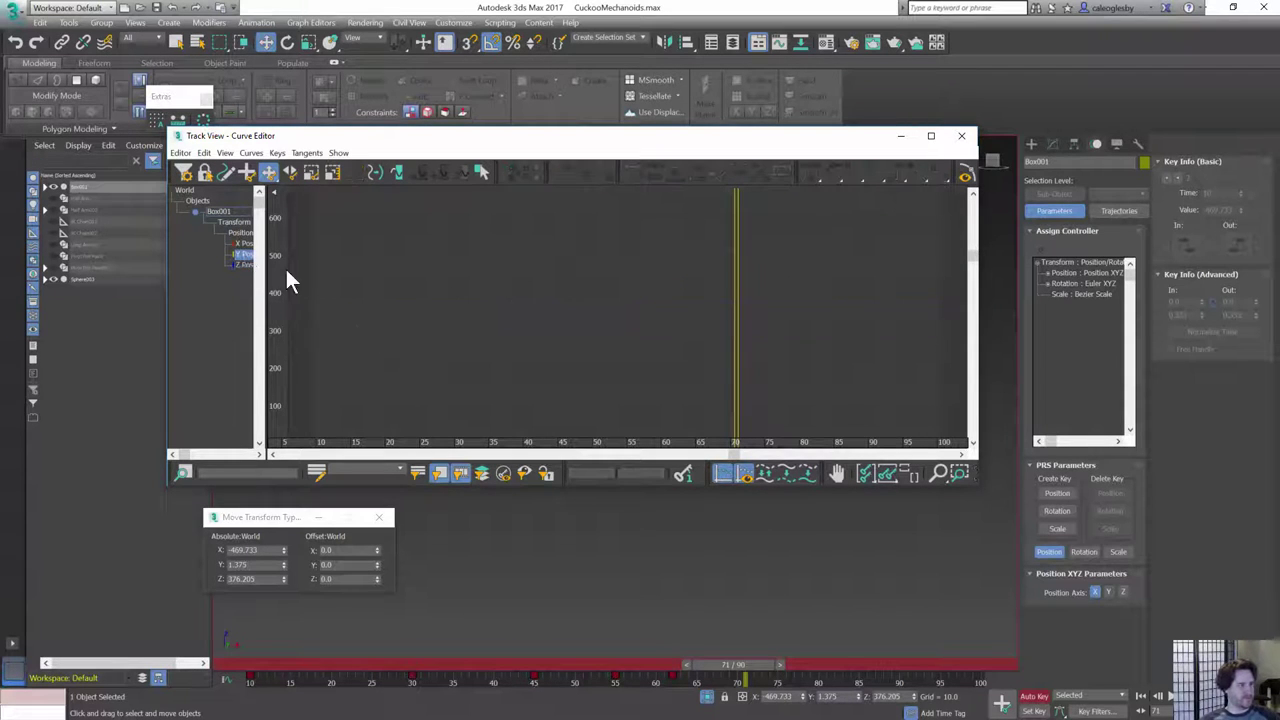
middle_drag(520, 294, 621, 308)
click(876, 476)
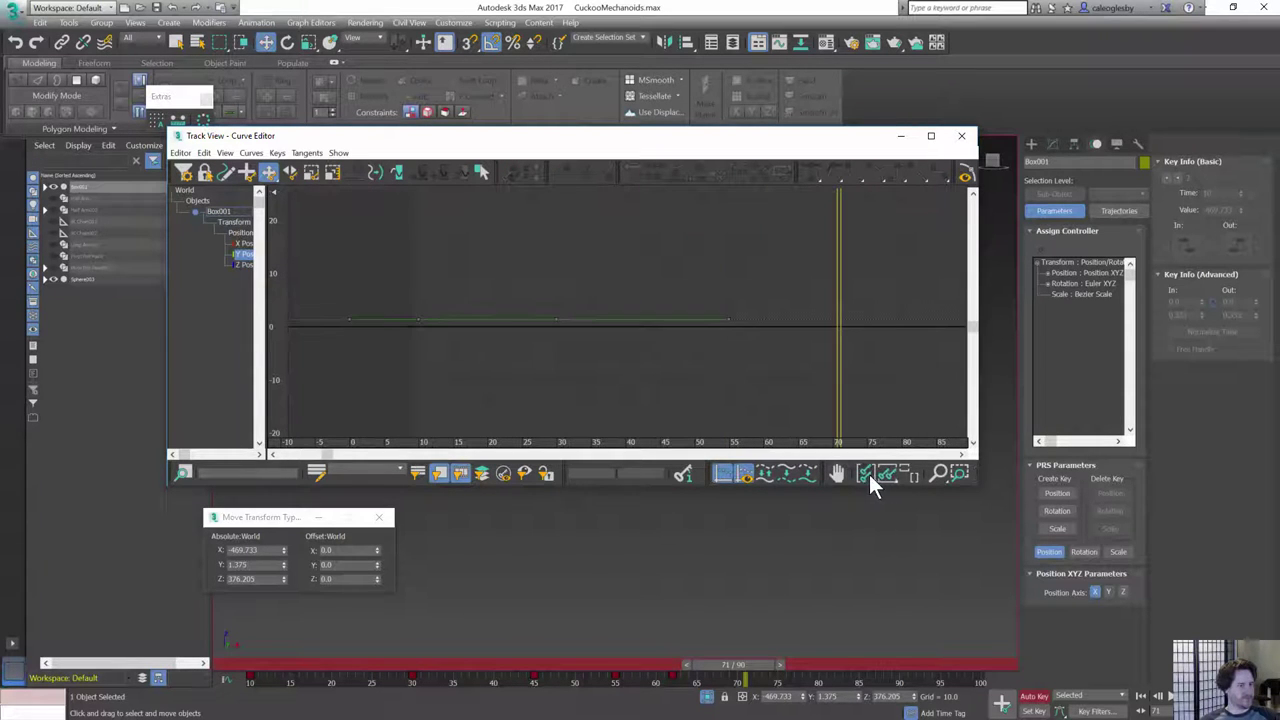
key(Delete)
- Add diminishing rebound keys at frames 70, 77 and 83 to the bracket's X Position curve, after the frame 60 key
click(240, 243)
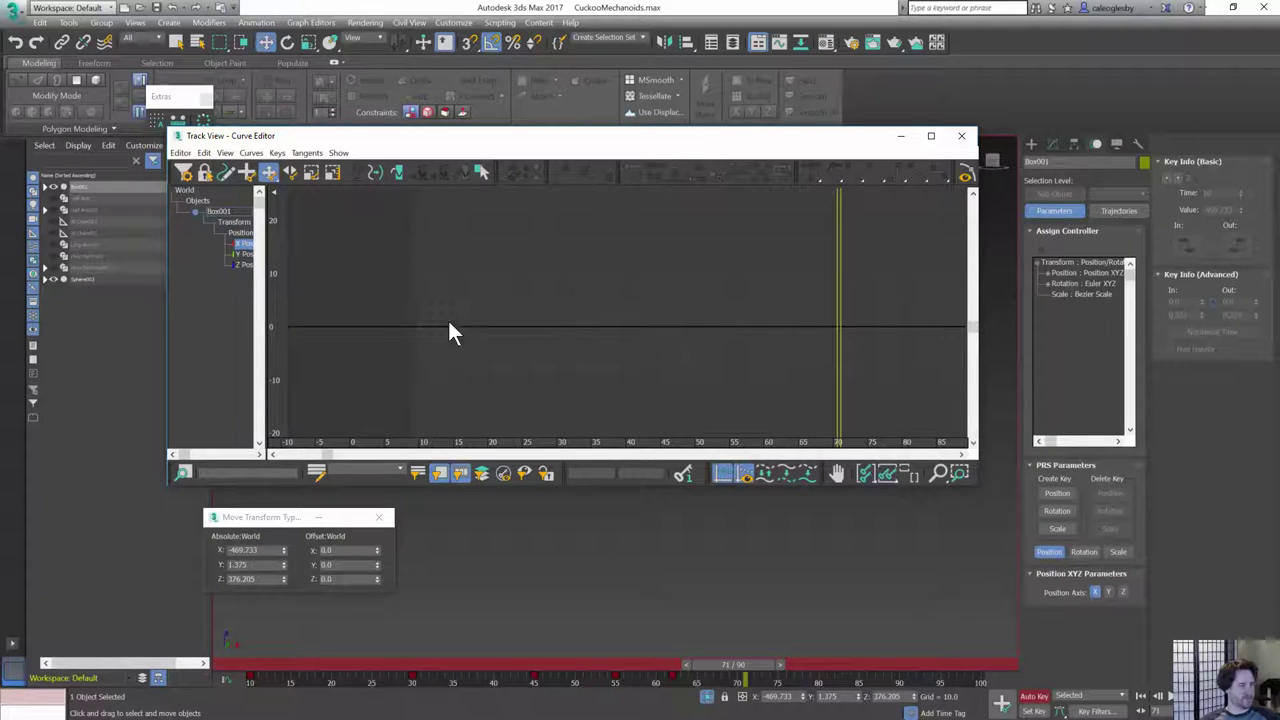
click(800, 475)
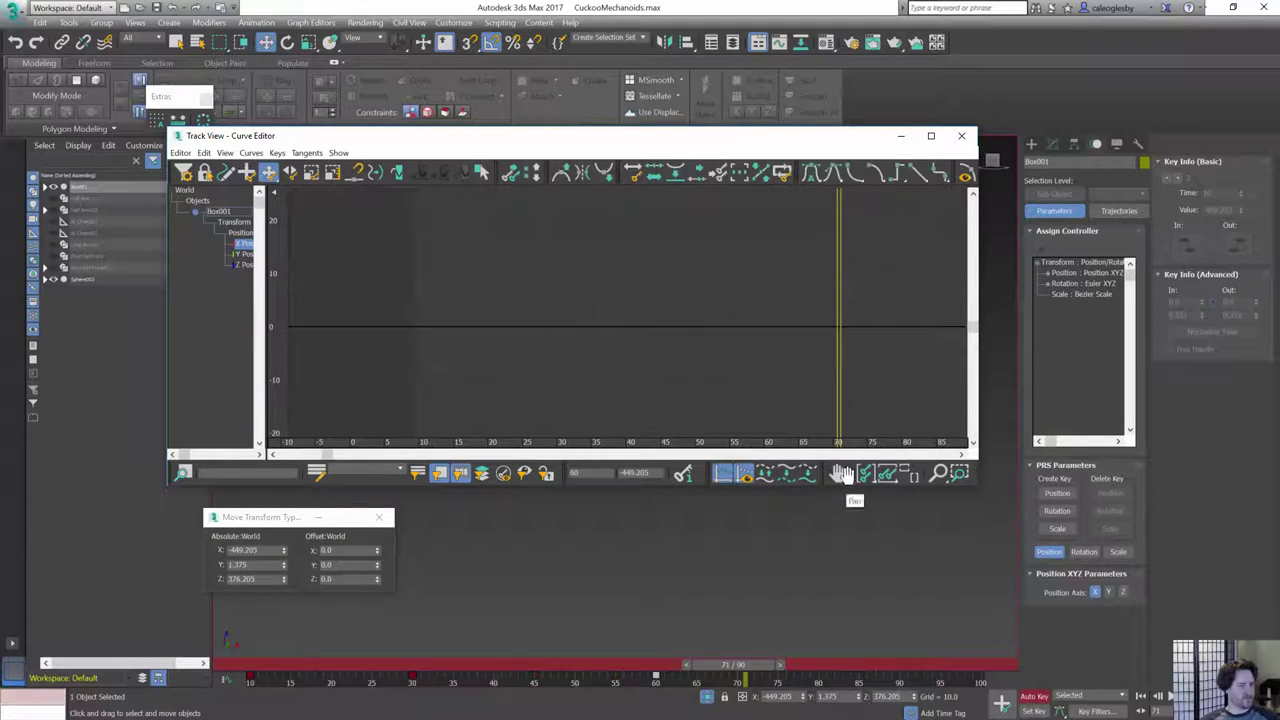
click(865, 474)
click(910, 479)
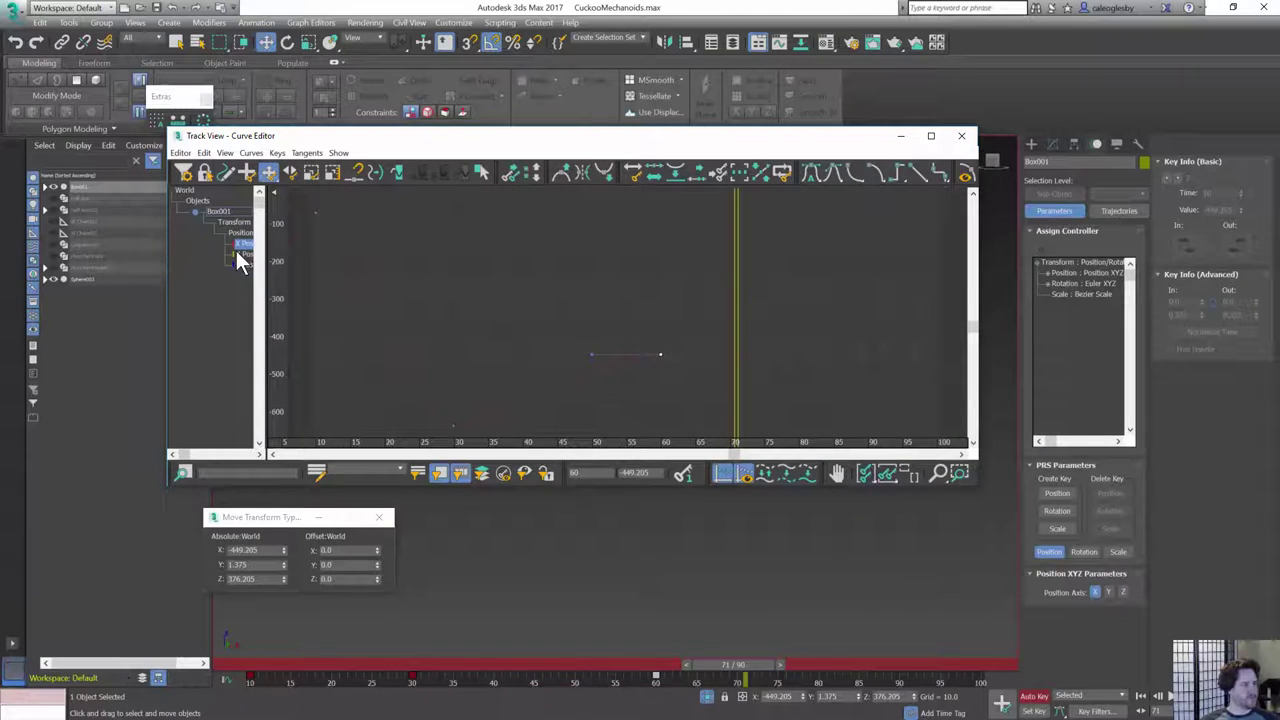
drag(660, 354, 817, 359)
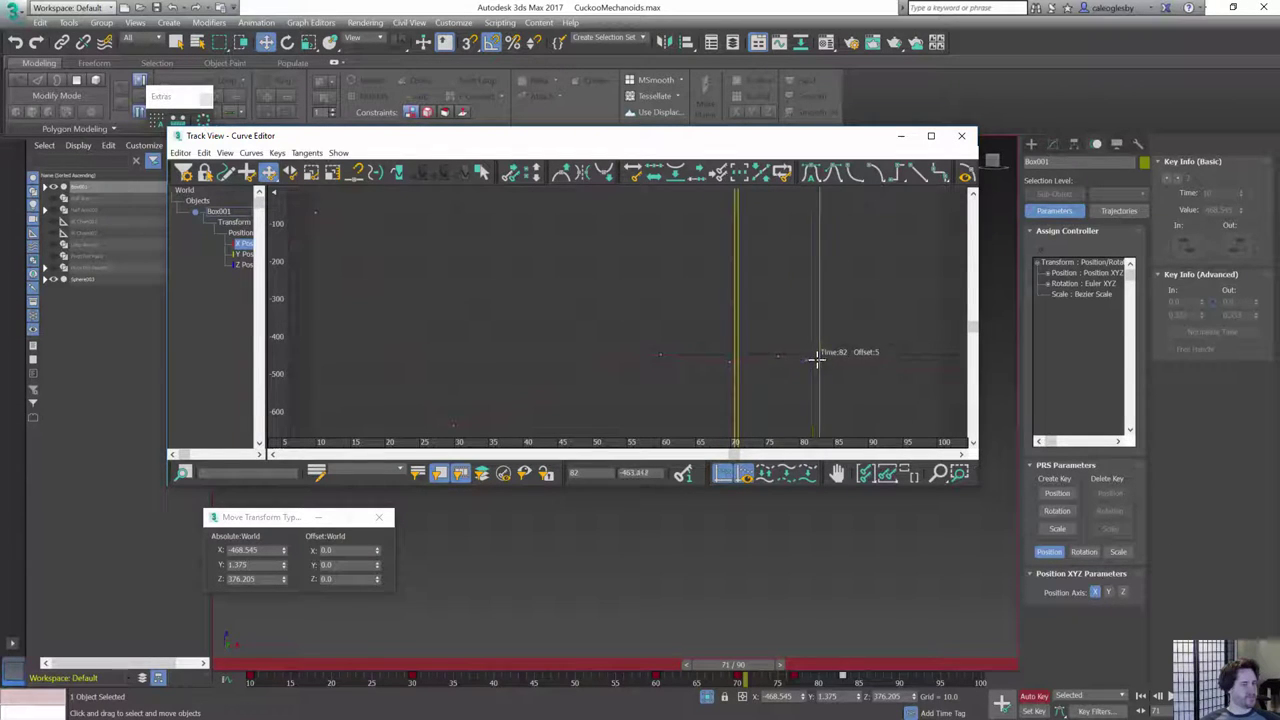
click(962, 136)
- Play back the rebound and shift its four keys 20 frames earlier, to frames 40, 50, 57 and 63
drag(748, 668, 240, 668)
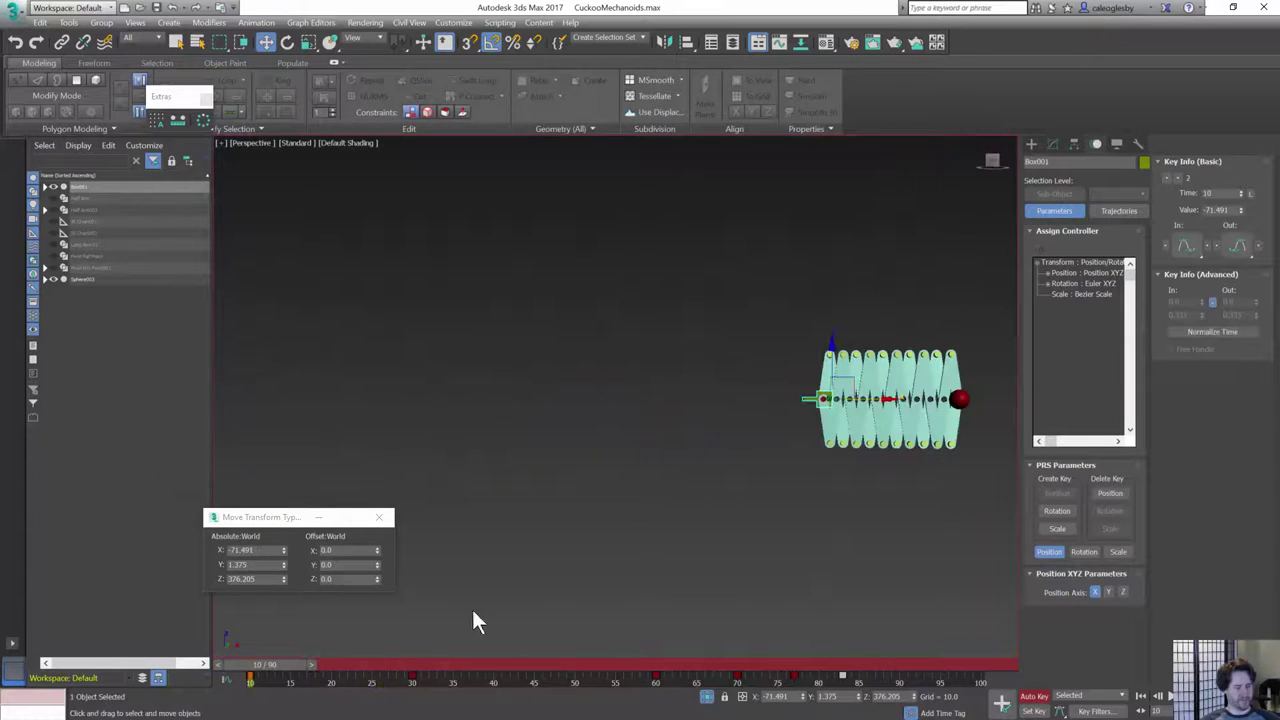
key(/)
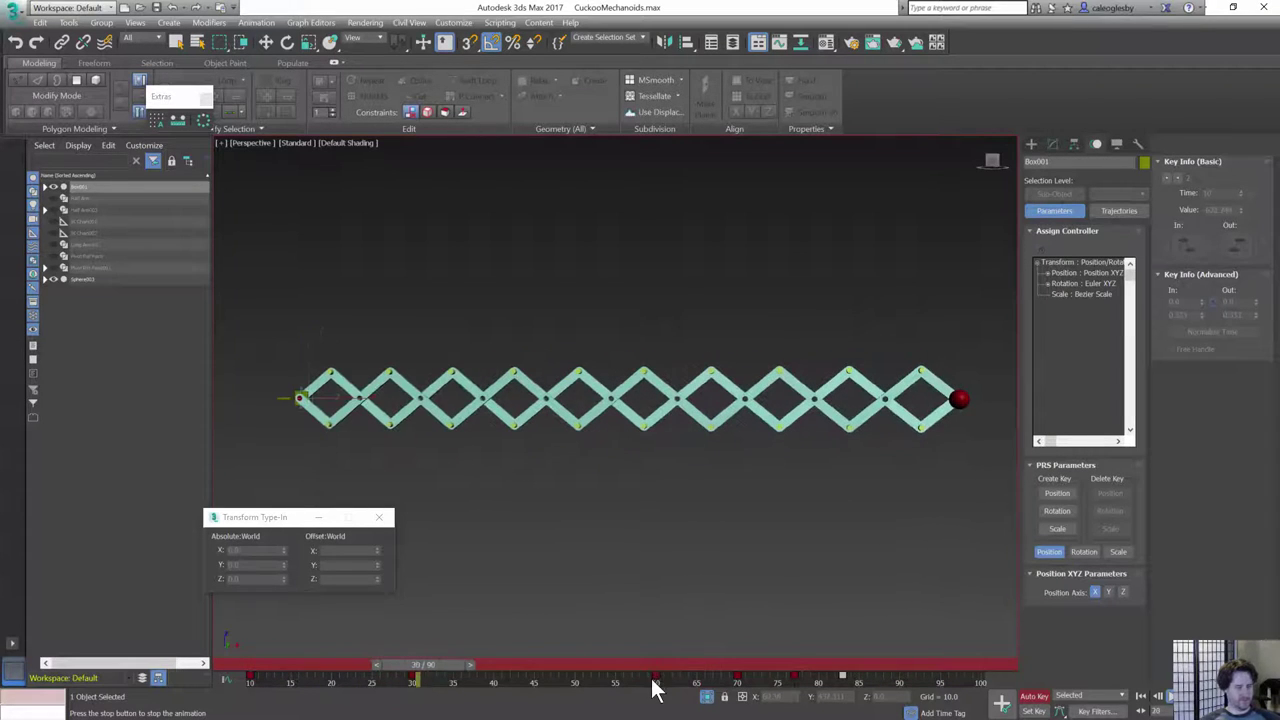
key(/)
drag(845, 679, 692, 679)
drag(445, 659, 636, 664)
drag(686, 697, 117, 622)
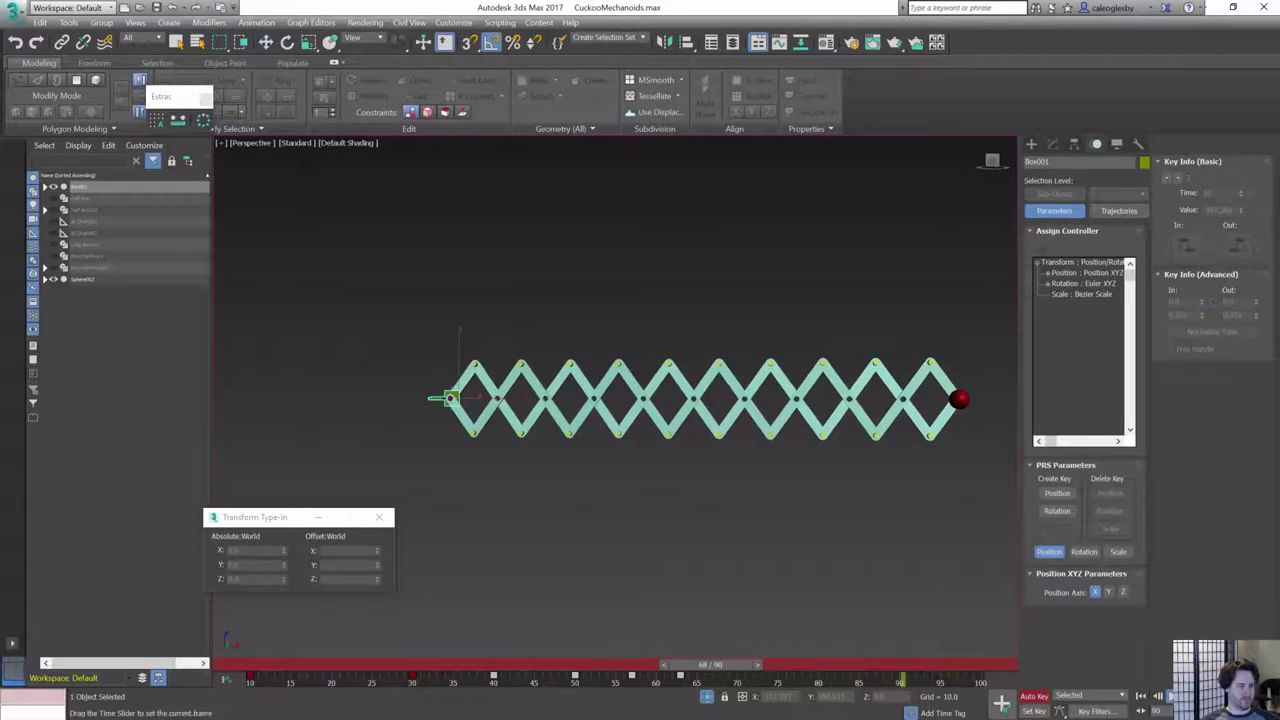
drag(890, 664, 745, 663)
- Reopen the bracket's X Position curve and move its frame 40 key to frame 43 at a value of about -433
click(700, 682)
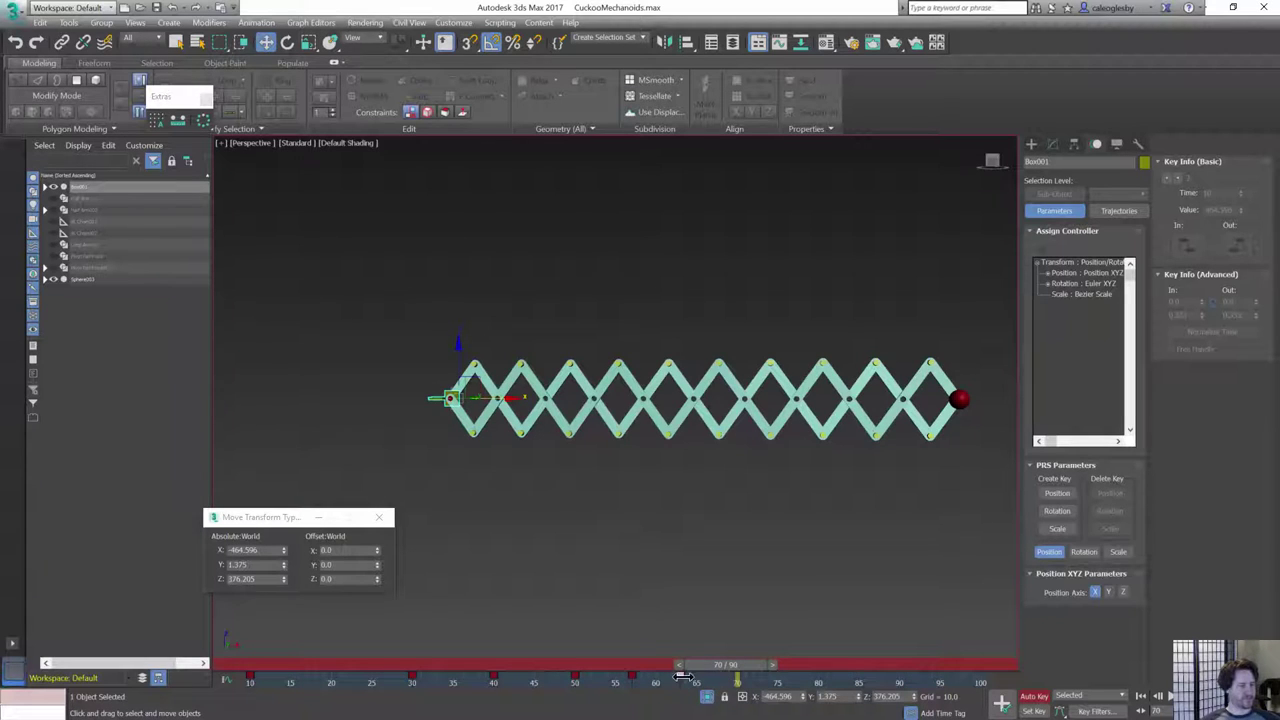
right_click(625, 417)
click(678, 523)
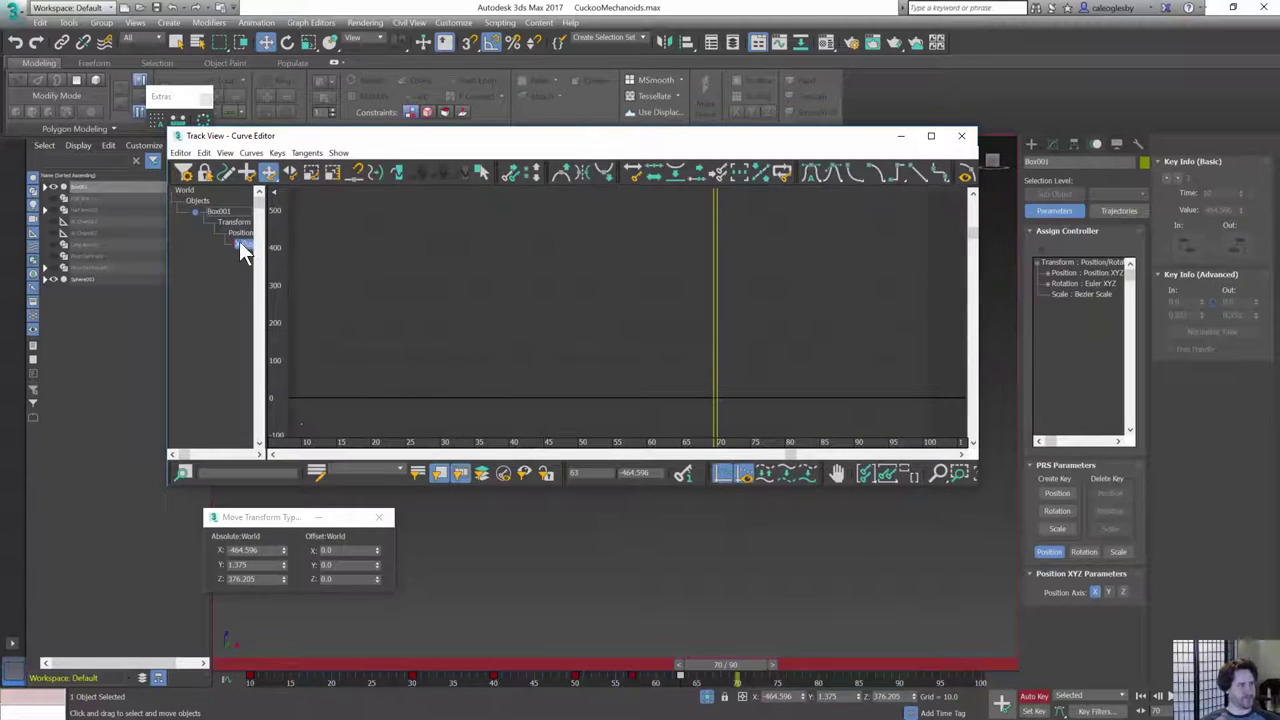
click(866, 473)
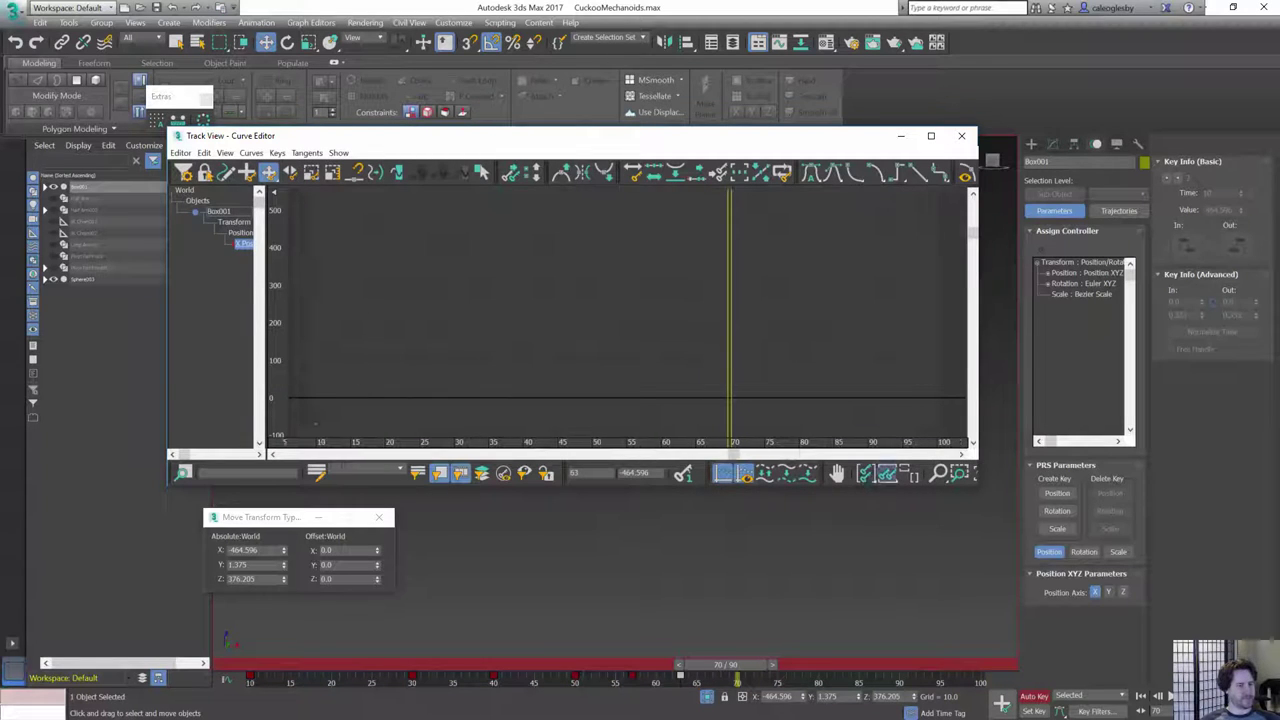
middle_drag(757, 406, 636, 342)
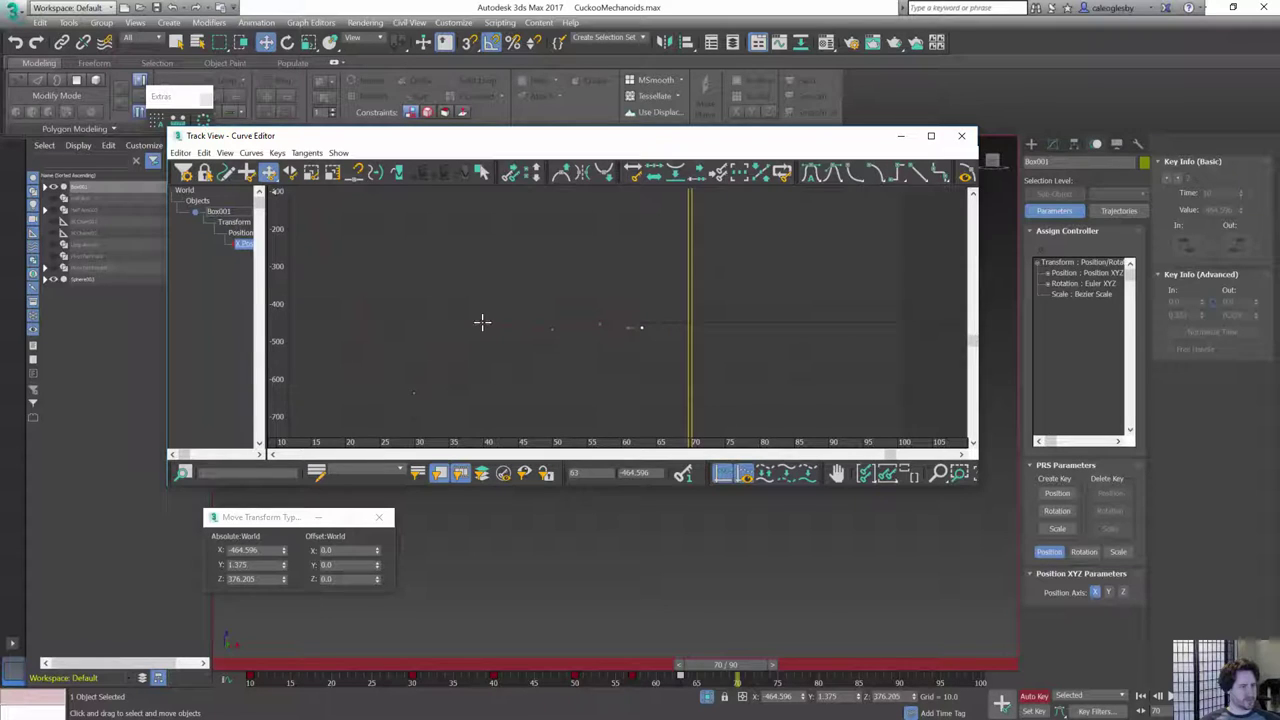
drag(483, 322, 490, 323)
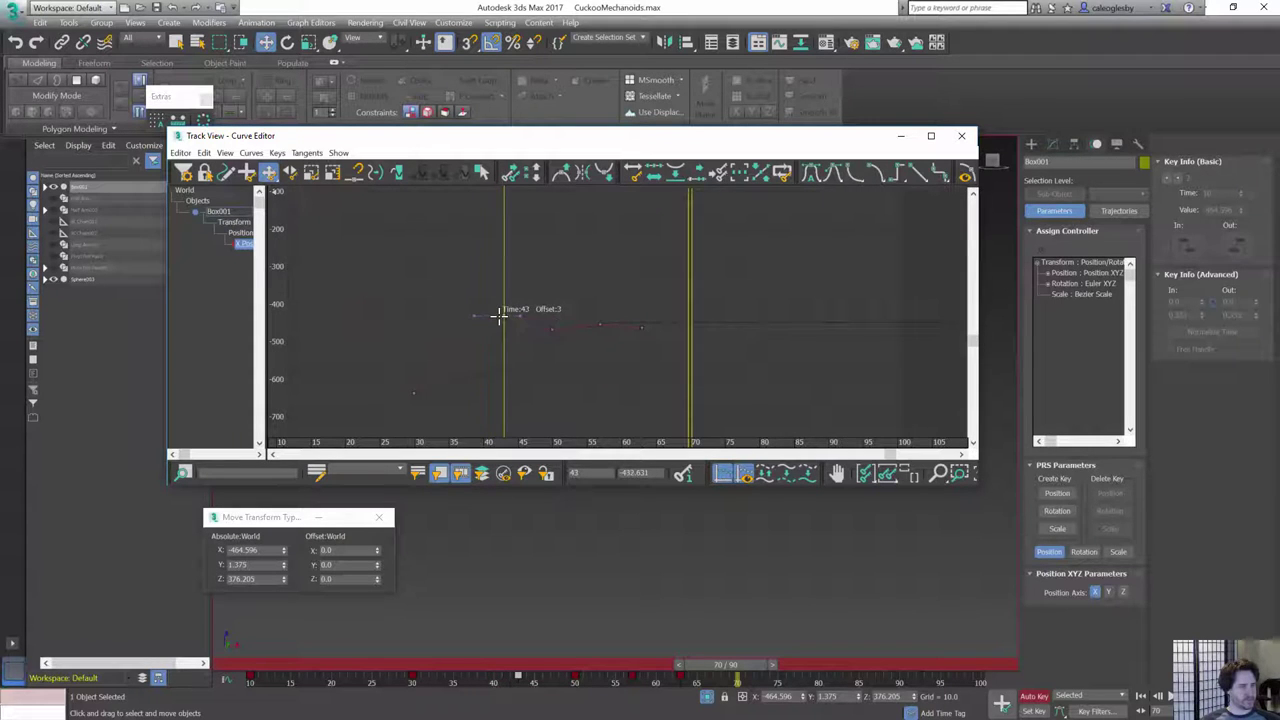
- Add a final settling key of about -460 to the X Position curve, place it at frame 67, and play back the result
drag(643, 329, 690, 328)
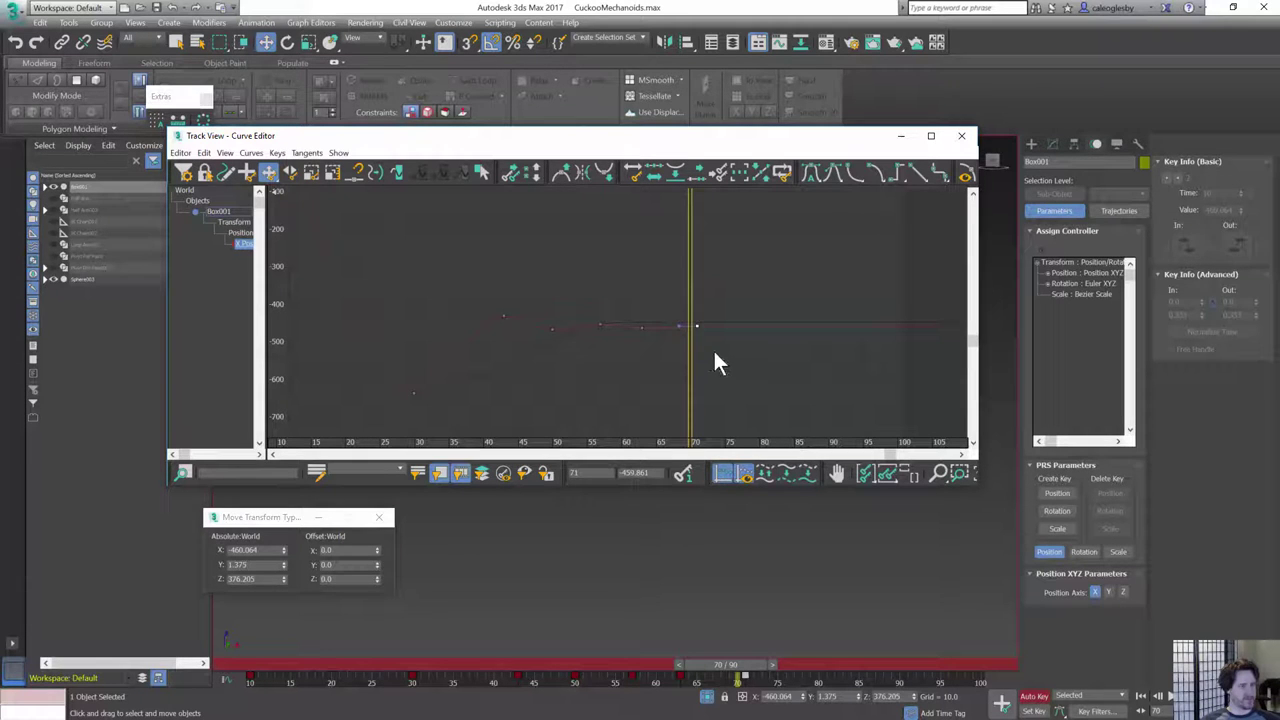
click(790, 680)
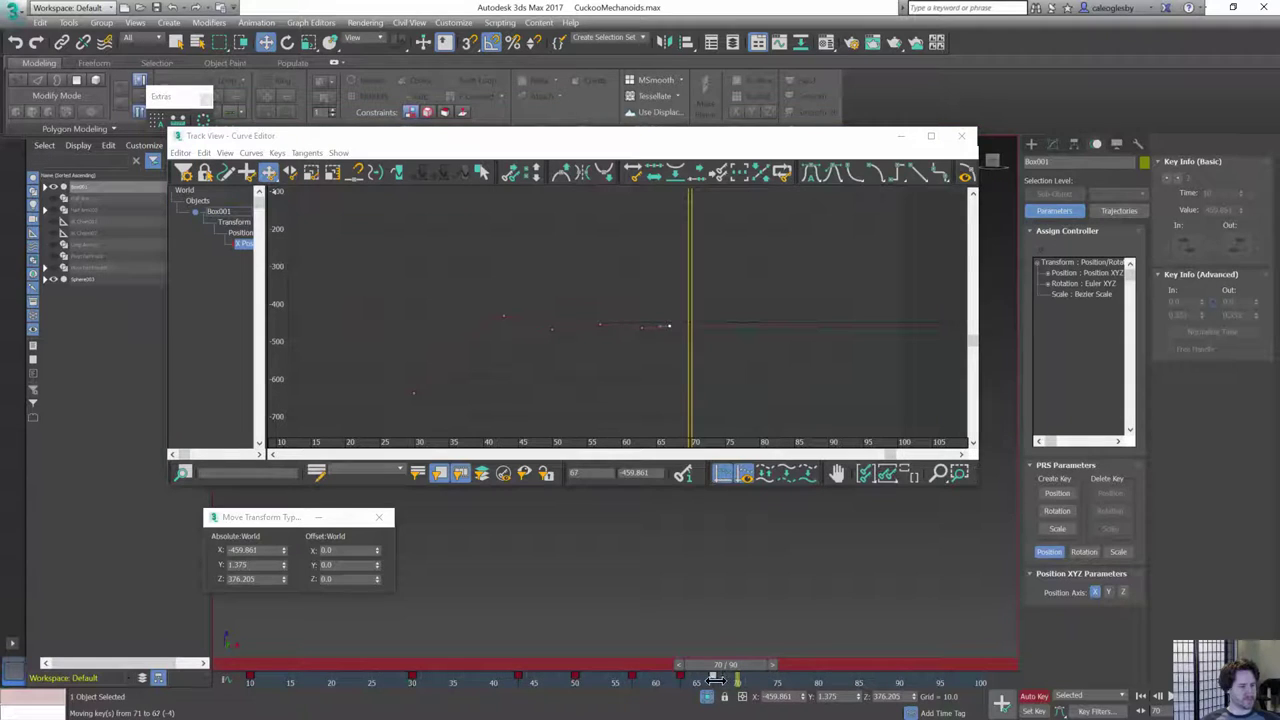
click(961, 135)
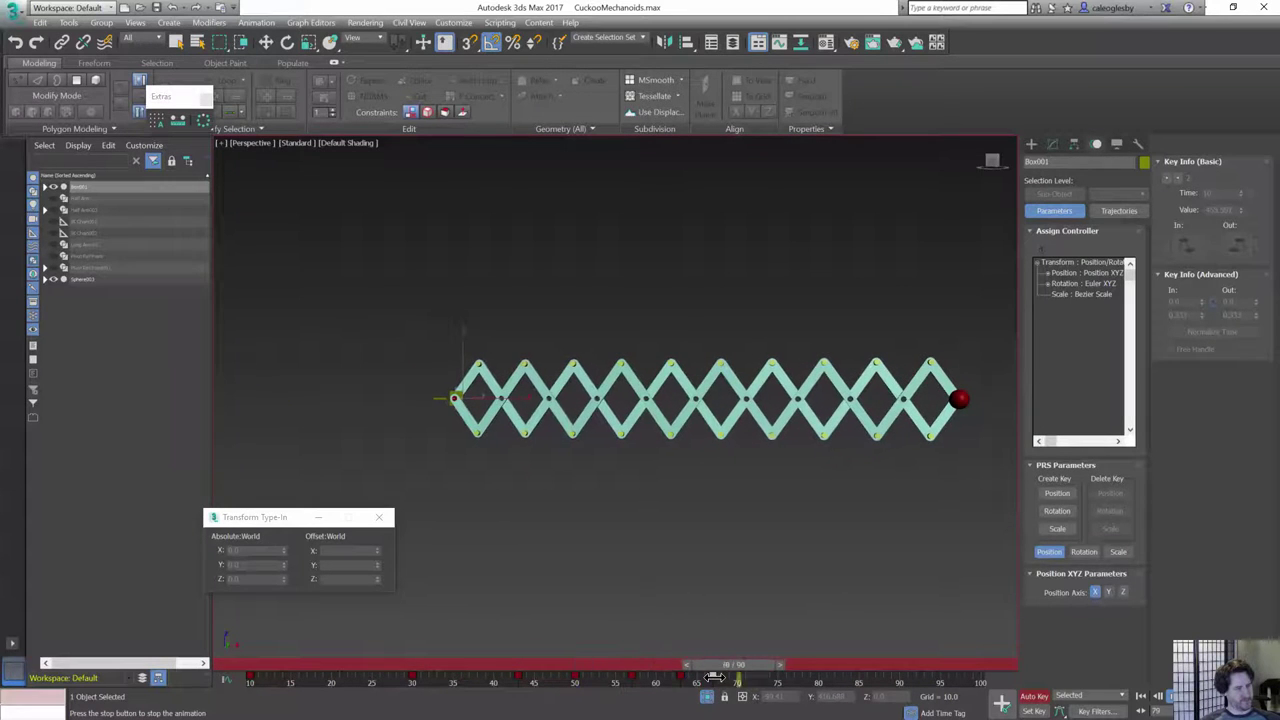
key(w)
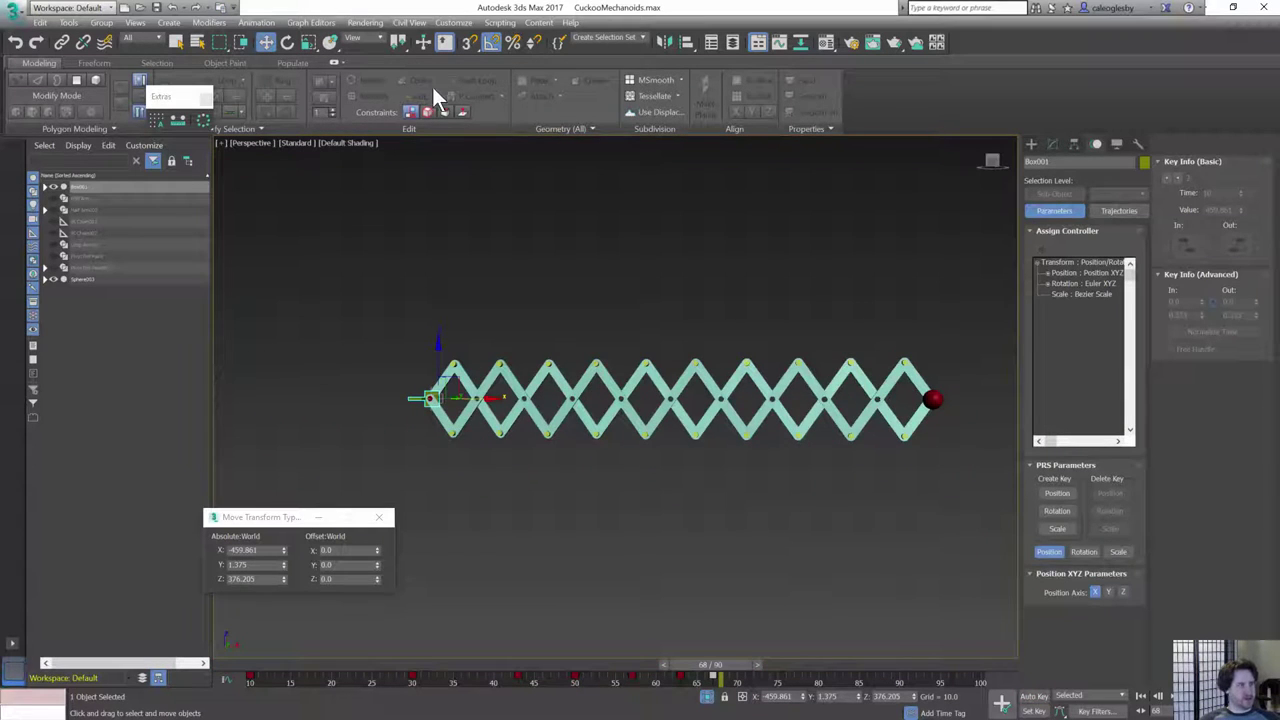
- Select the whole scissor-arm assembly with its end bracket and red sphere, and apply a Bend modifier
click(951, 350)
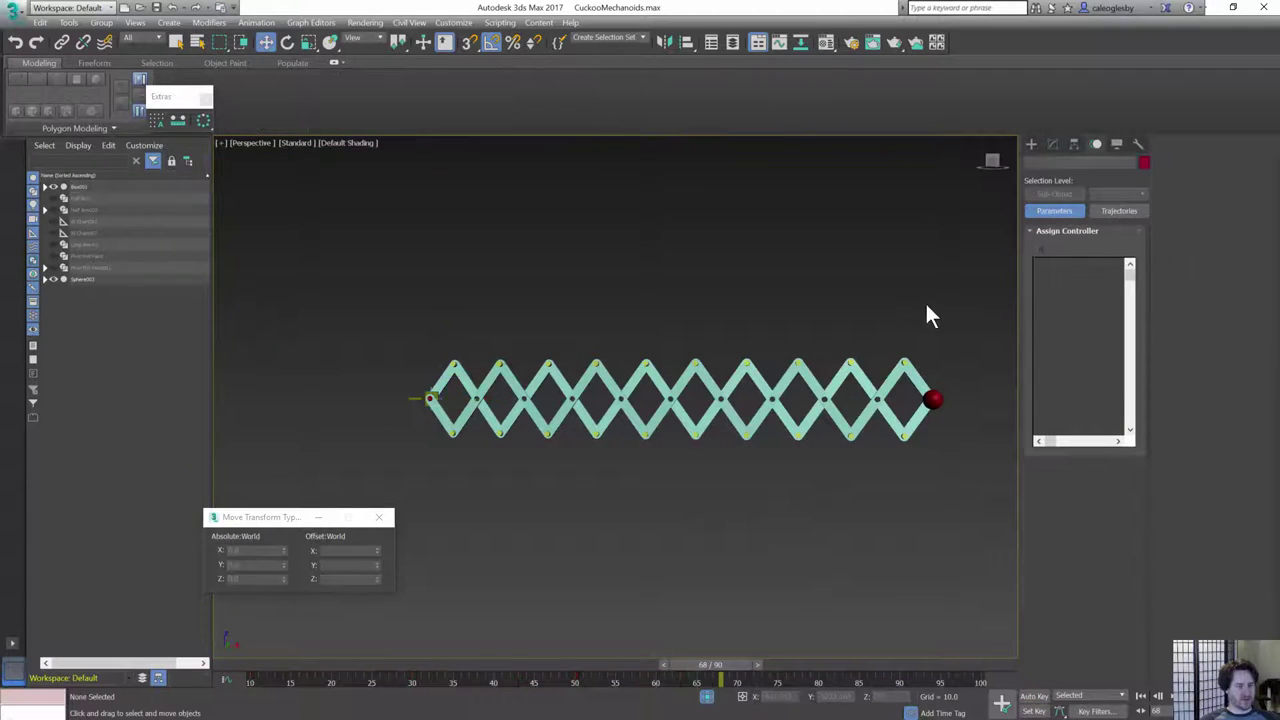
drag(361, 485, 361, 485)
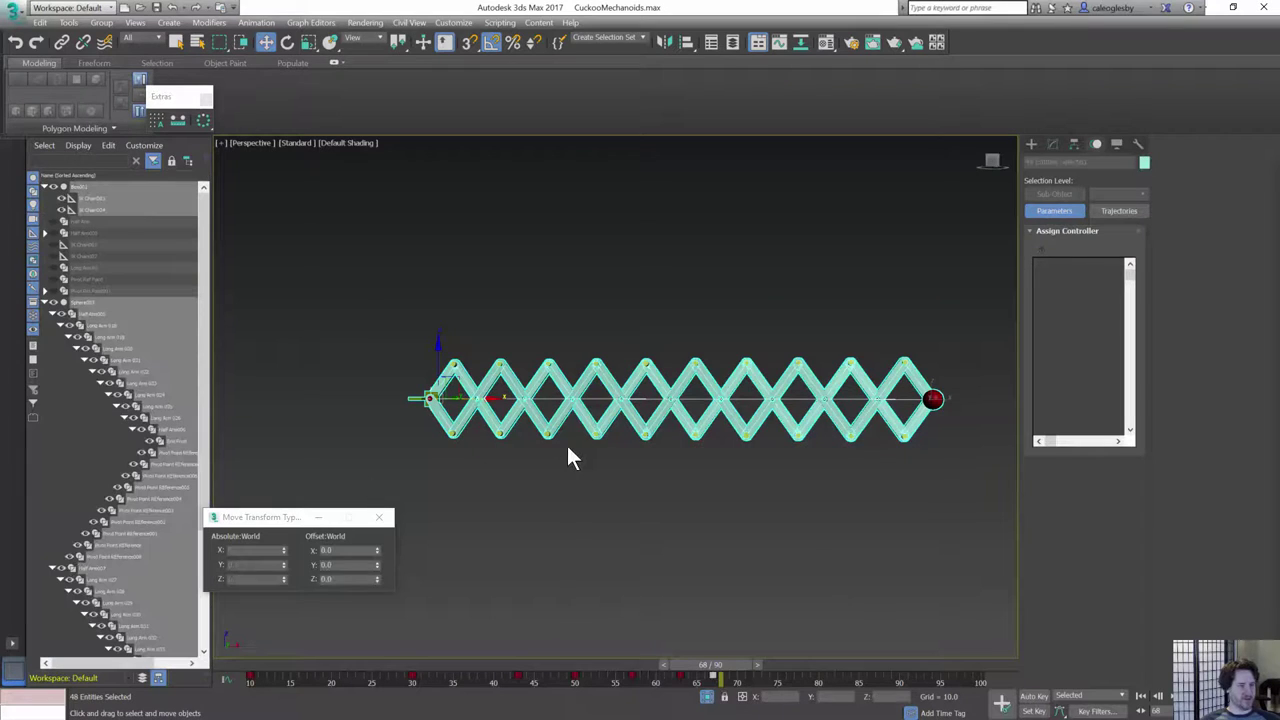
click(1053, 145)
click(1086, 186)
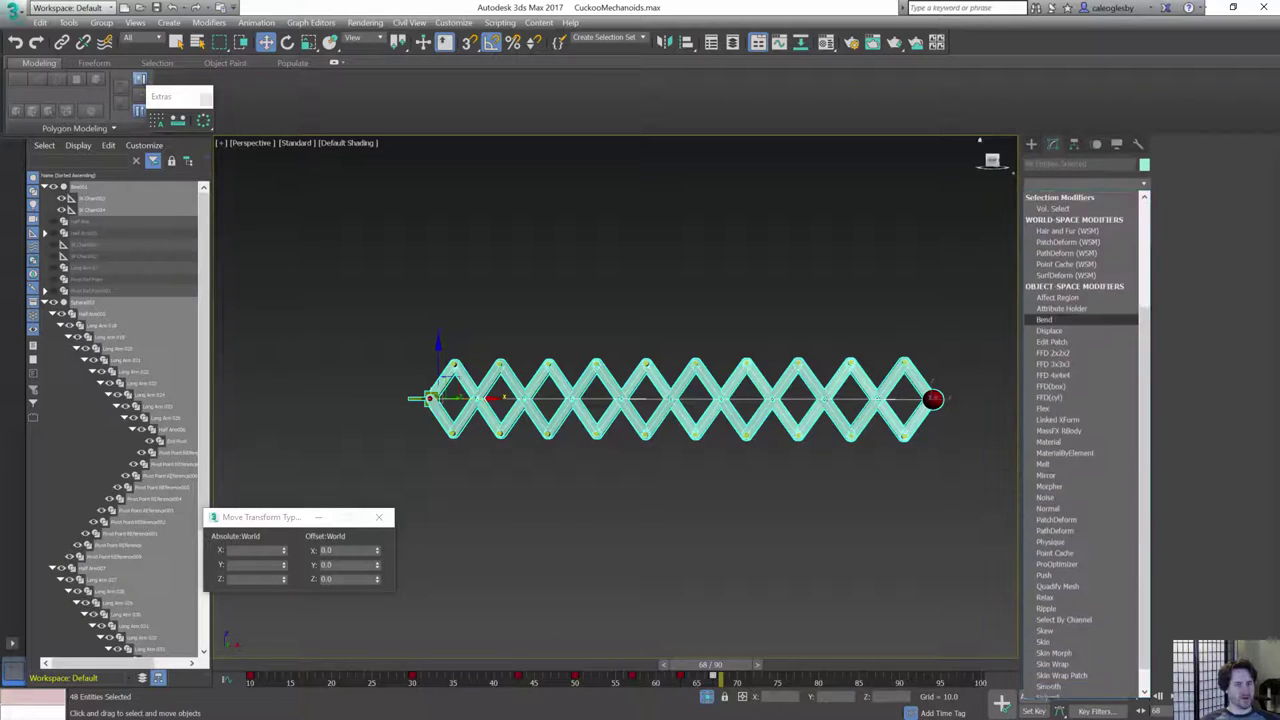
key(b)
click(1072, 205)
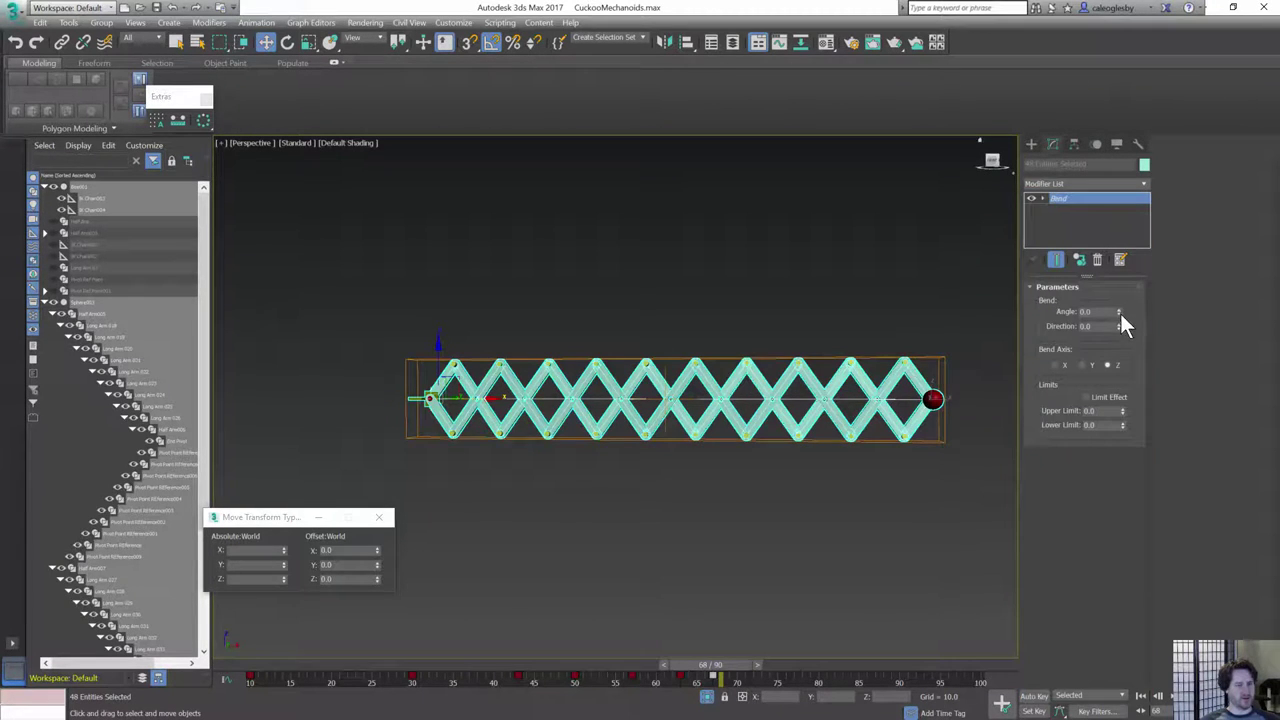
- Test the bend angle and move the Bend gizmo along X to the red sphere at the arm's base
mouse_move(1121, 313)
mouse_down()
mouse_move(1109, 294)
mouse_move(1106, 313)
mouse_up()
click(1064, 220)
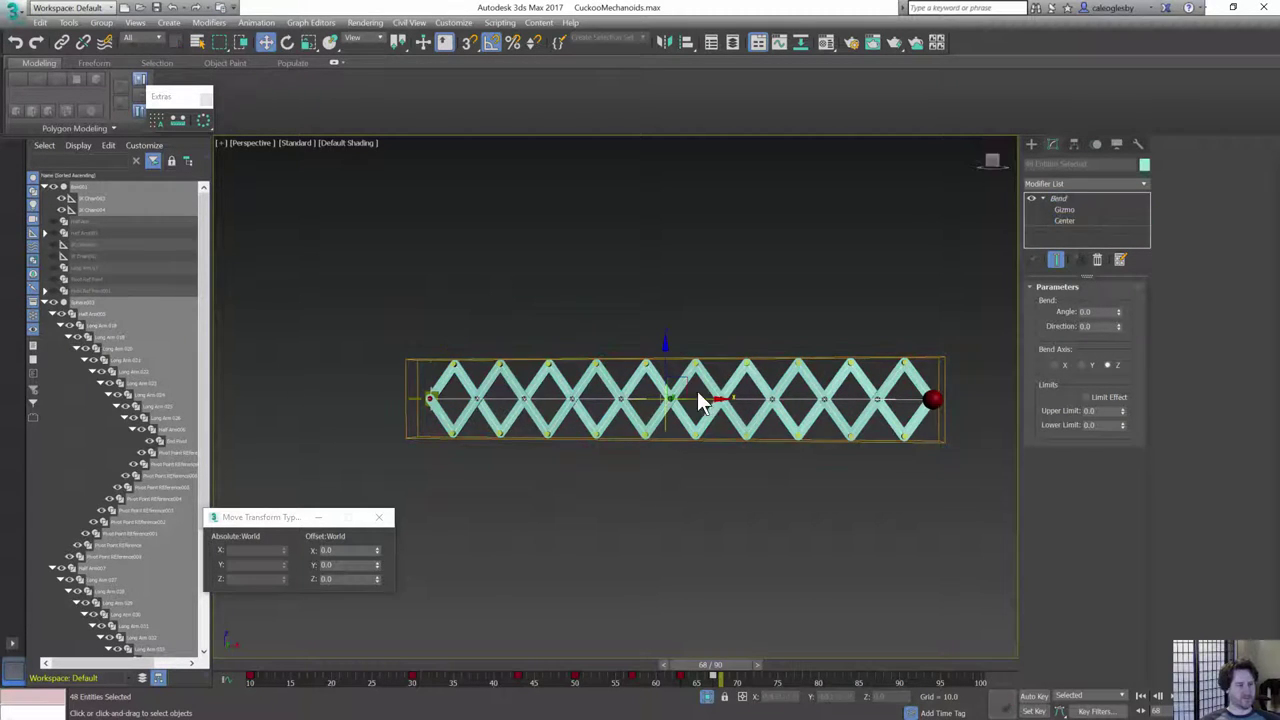
key(1)
drag(693, 398, 789, 400)
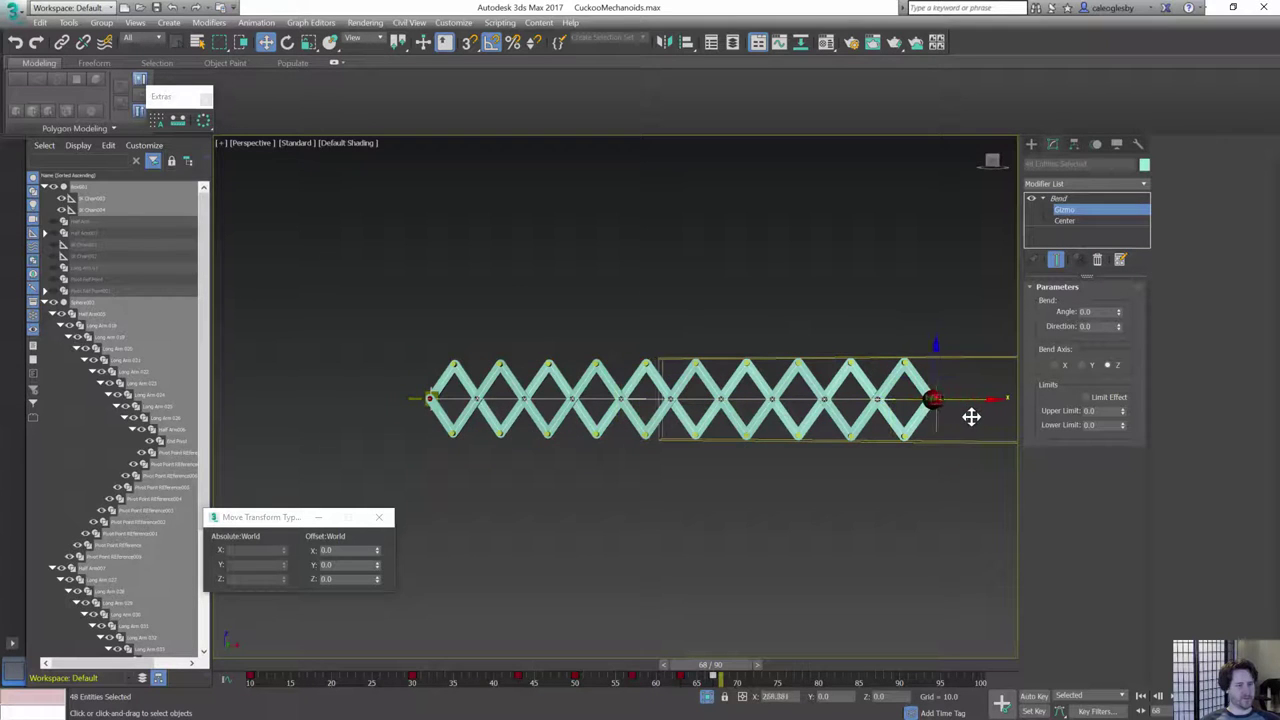
- Set the bend axis to X and the bend angle to -1.0
drag(1119, 312, 1097, 378)
click(1092, 365)
right_click(1097, 378)
click(1054, 365)
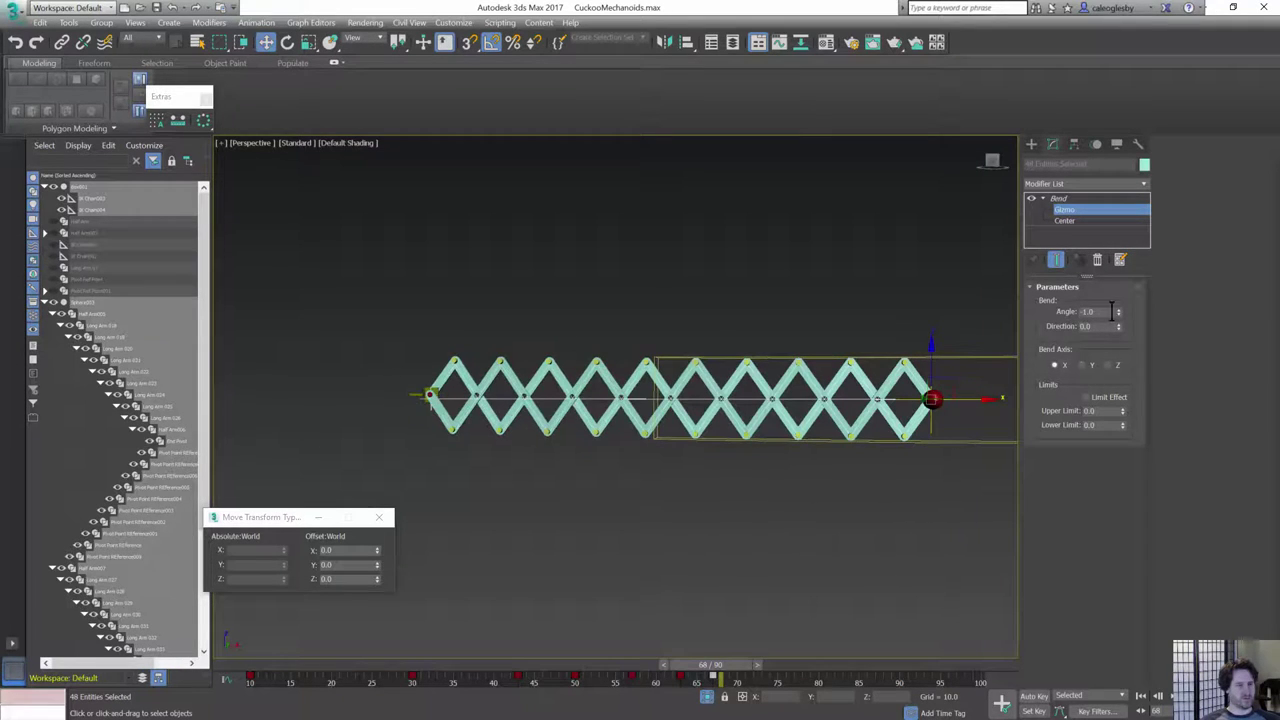
- Try a Bend angle of 61.5 and a direction of -83.0 on the scissor-arm assembly, and undo both changes
drag(1120, 324, 1068, 336)
alt+middle_drag(900, 350, 847, 320)
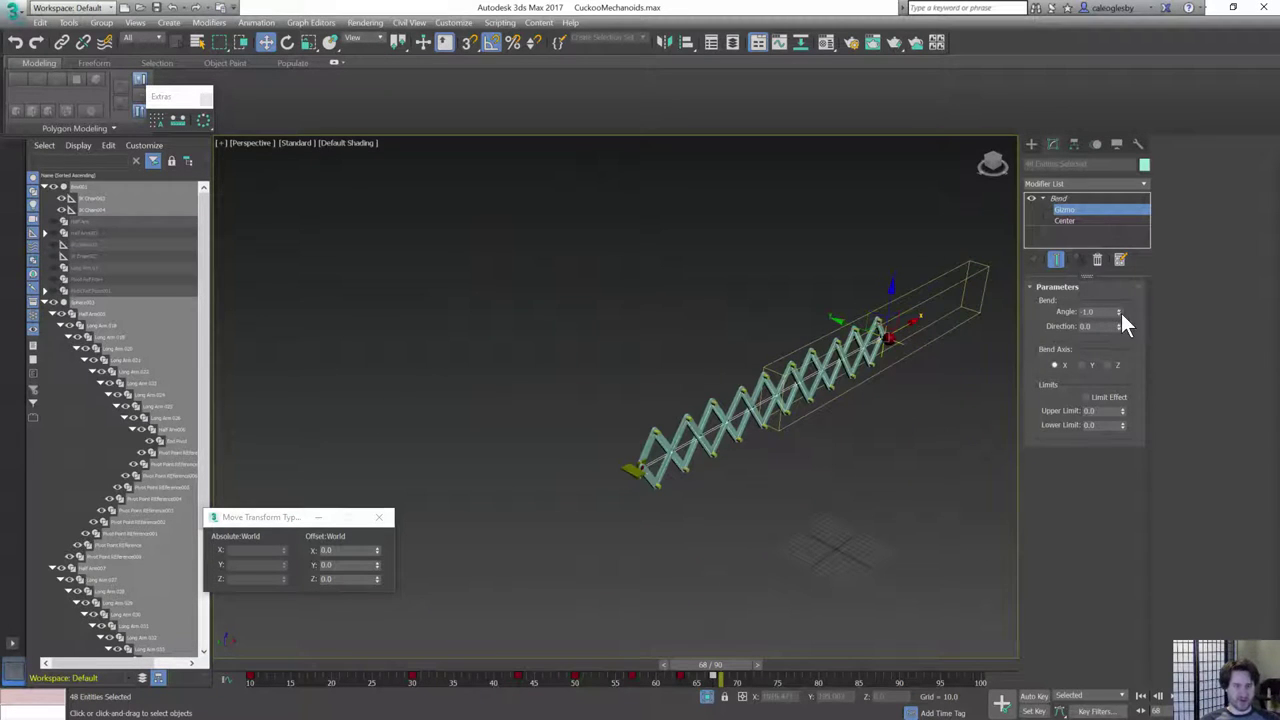
drag(1118, 311, 1061, 311)
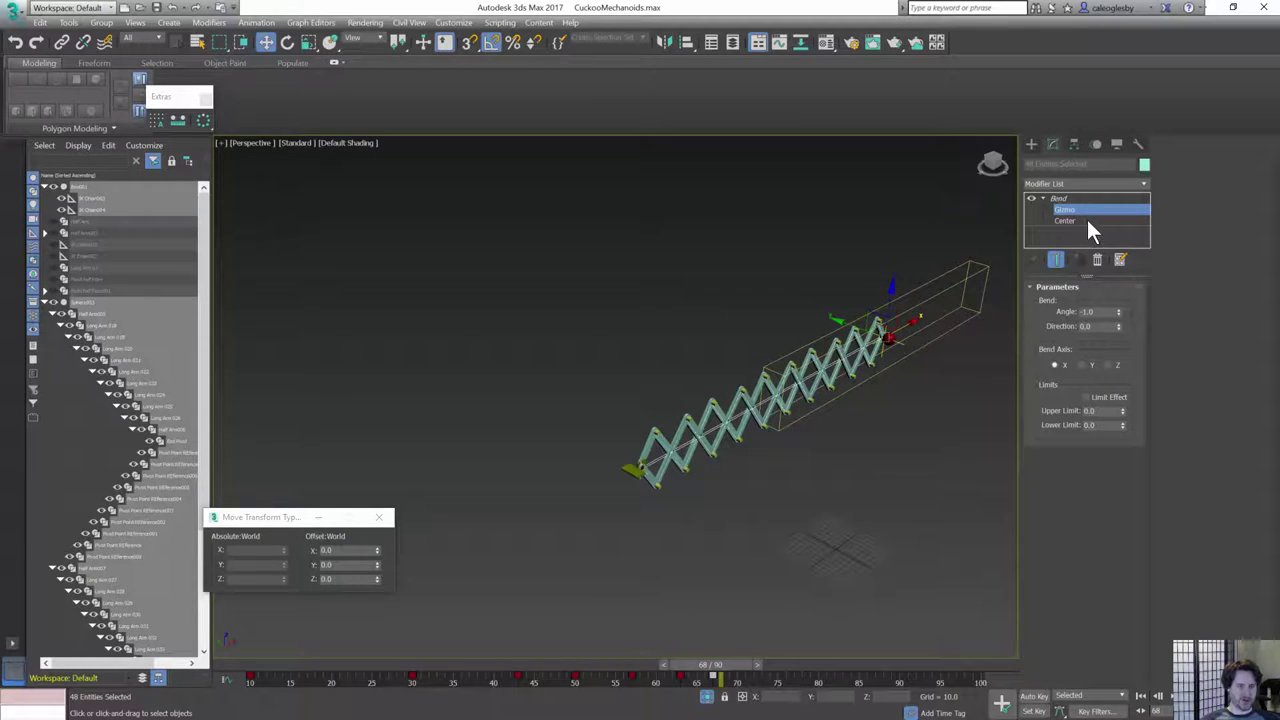
drag(1118, 312, 1131, 397)
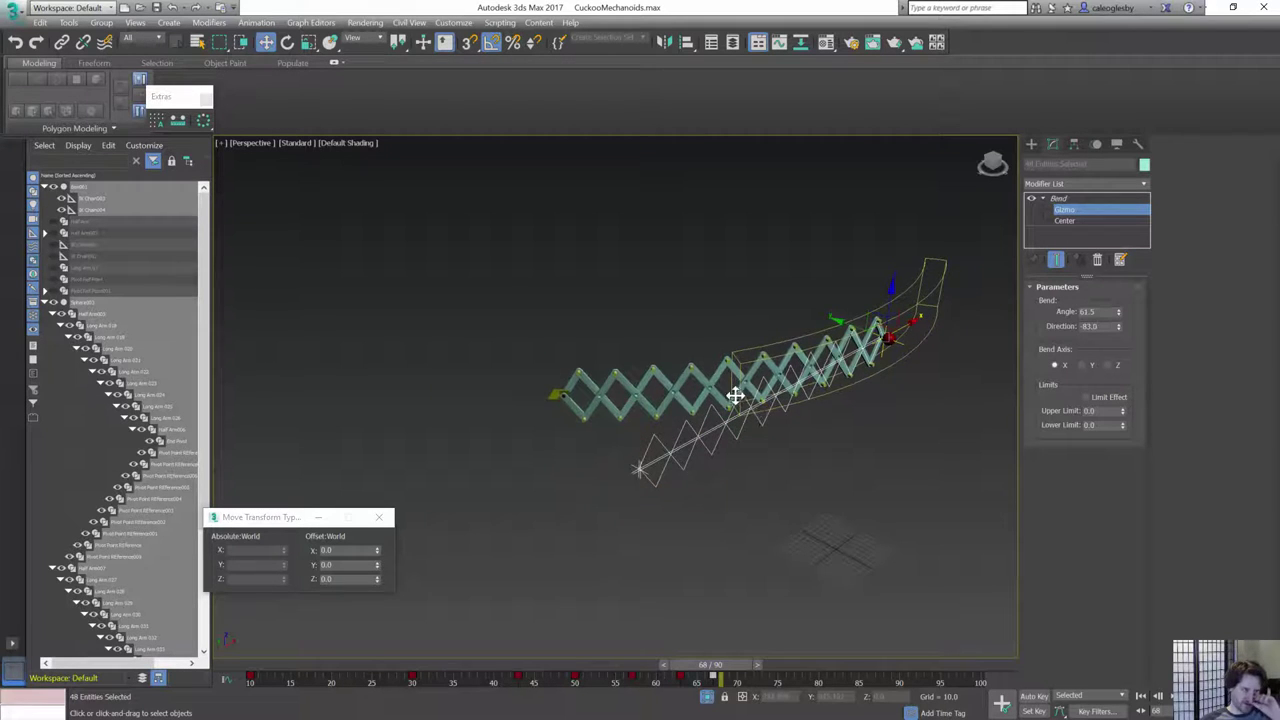
scroll(734, 394, up, 9)
key(ctrl+z)
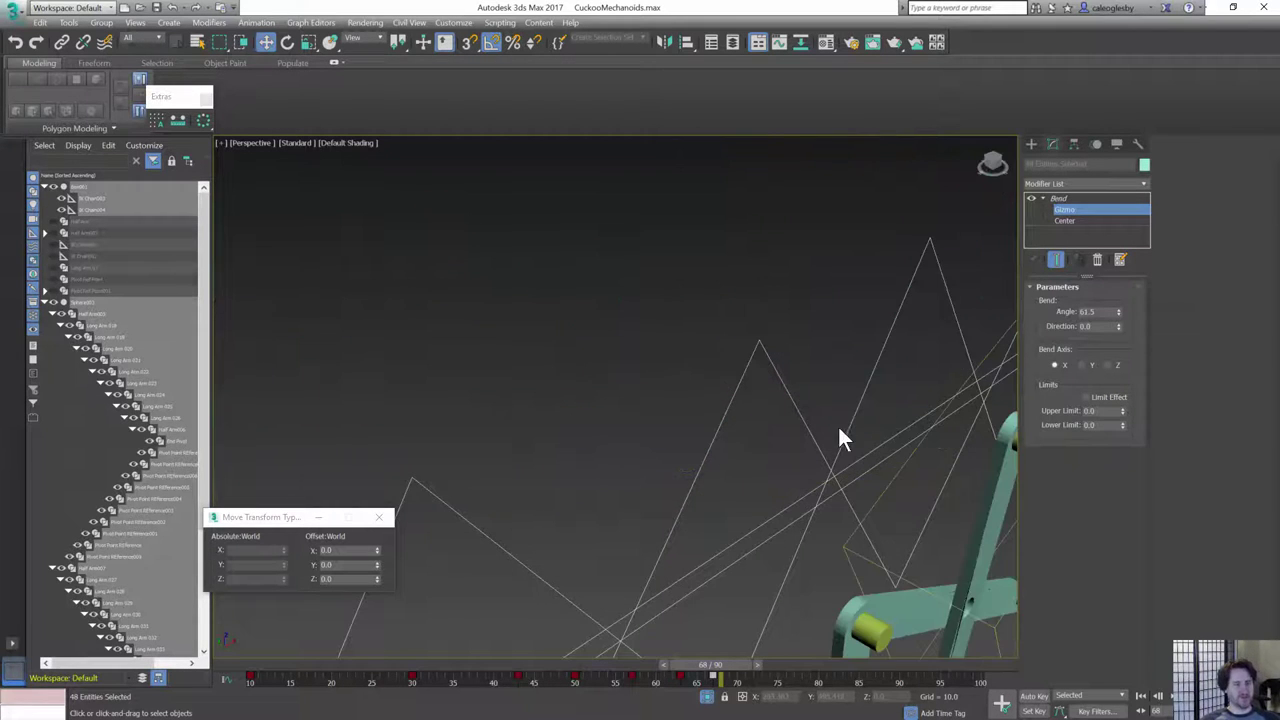
middle_drag(985, 508, 789, 374)
scroll(790, 375, down, 4)
alt+middle_drag(862, 540, 797, 458)
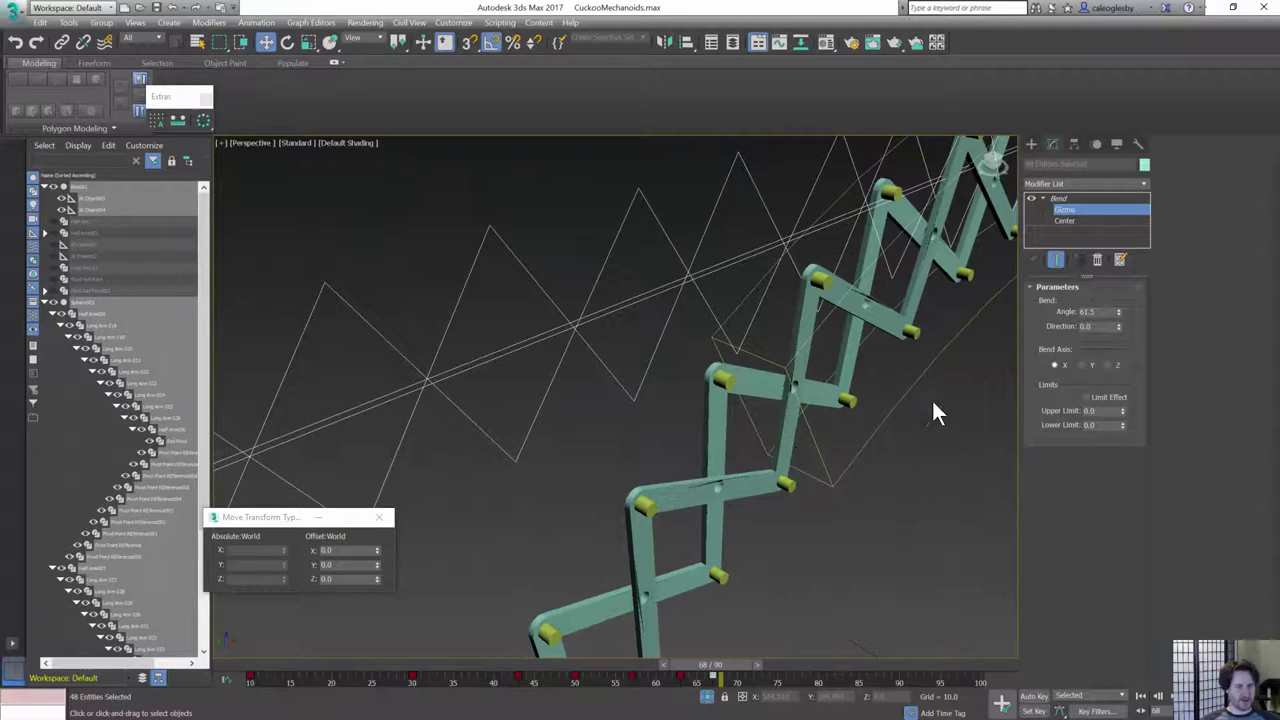
key(ctrl+z)
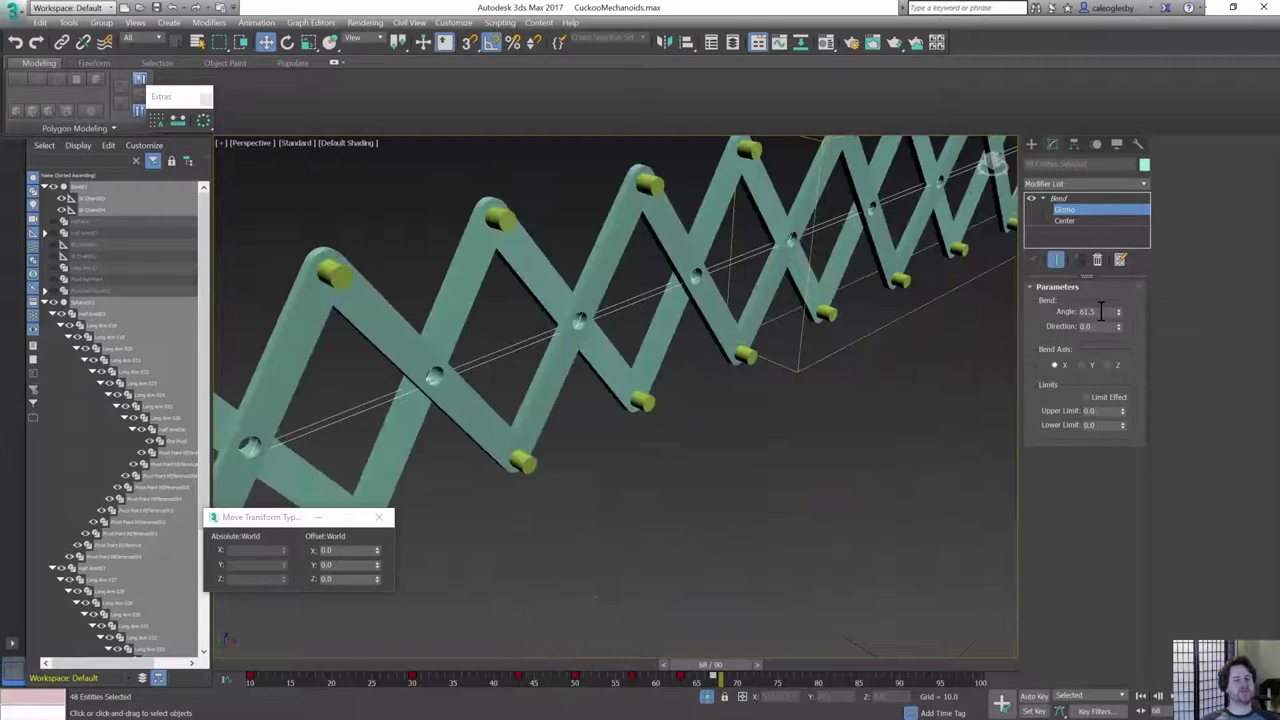
alt+middle_drag(545, 380, 975, 280)
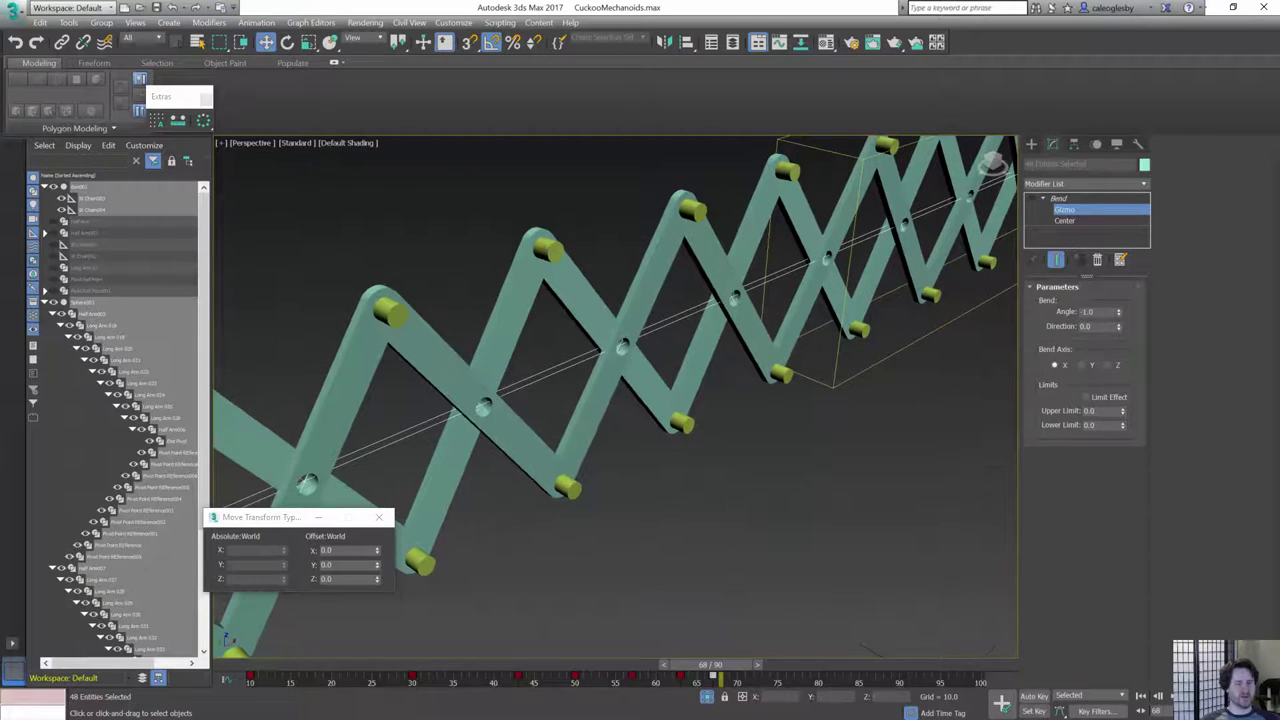
- Delete the Bend modifier from the scissor-arm assembly
click(1066, 210)
click(1098, 259)
middle_drag(743, 375, 684, 380)
scroll(760, 377, down, 8)
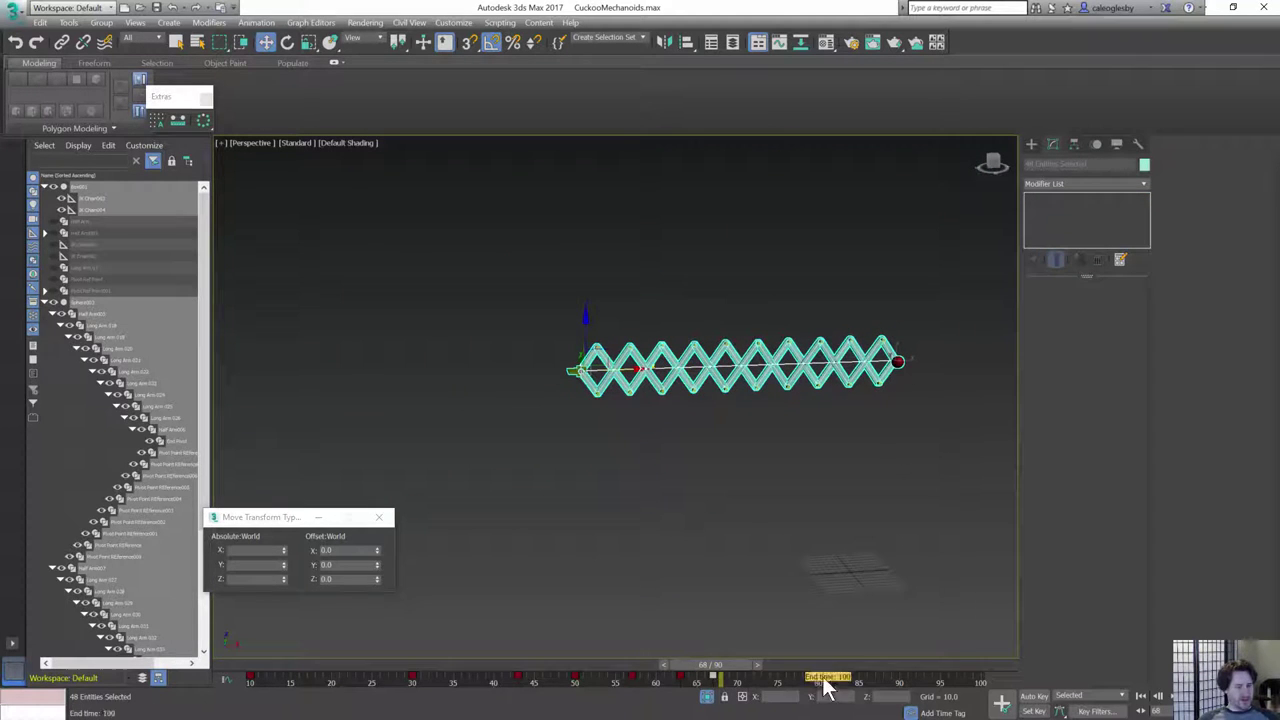
- Shorten the animation range to end at frame 70, play back the extending arm, and clear the selection
scroll(696, 432, up, 3)
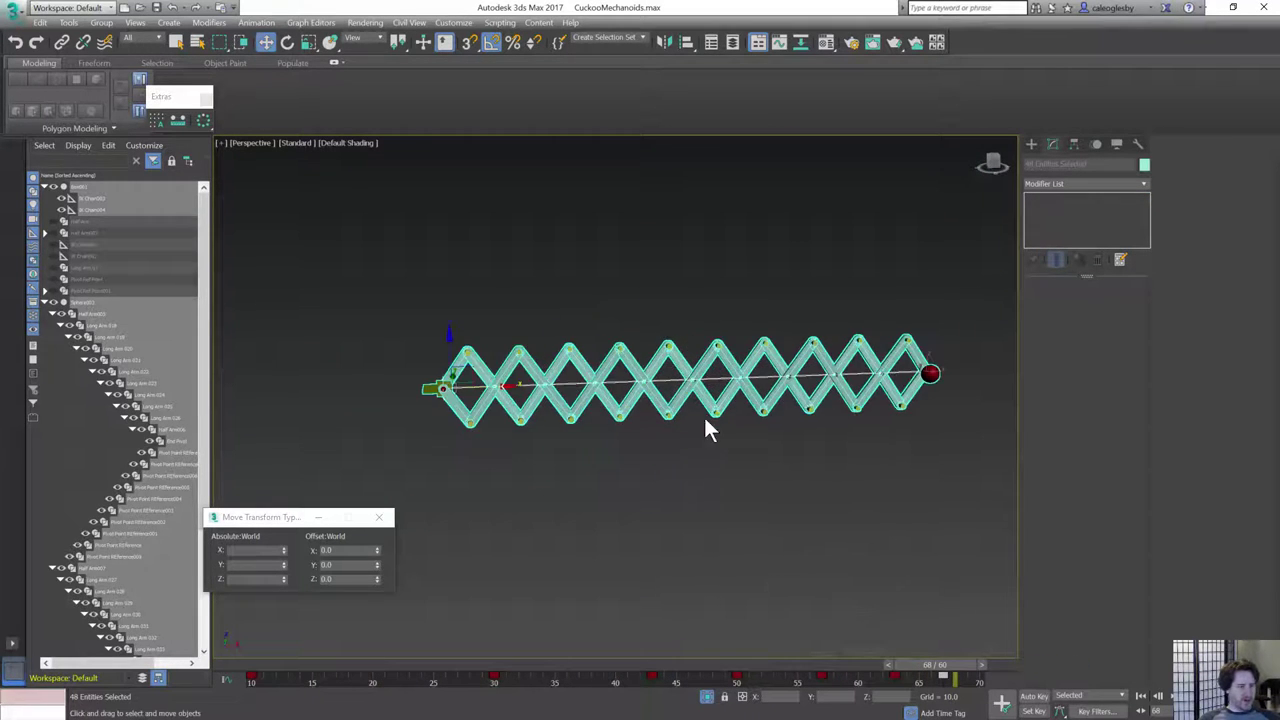
alt+middle_drag(706, 426, 754, 386)
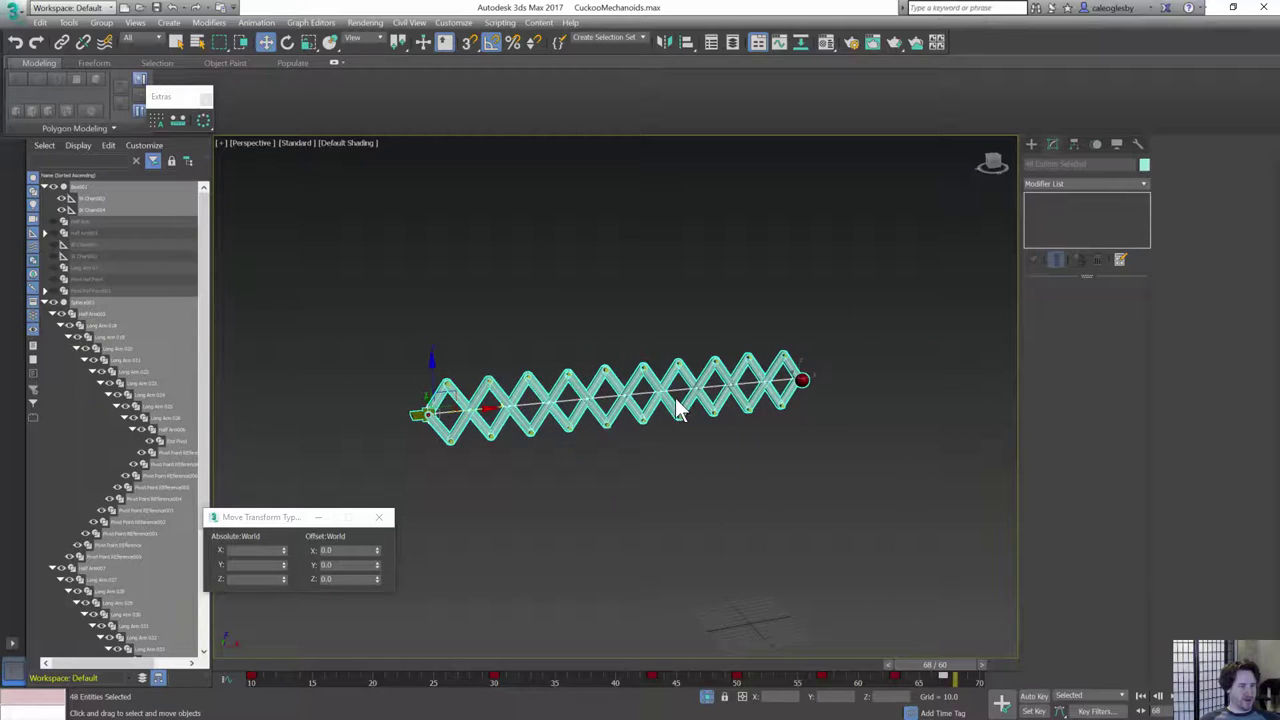
scroll(678, 410, up, 3)
scroll(728, 386, down, 3)
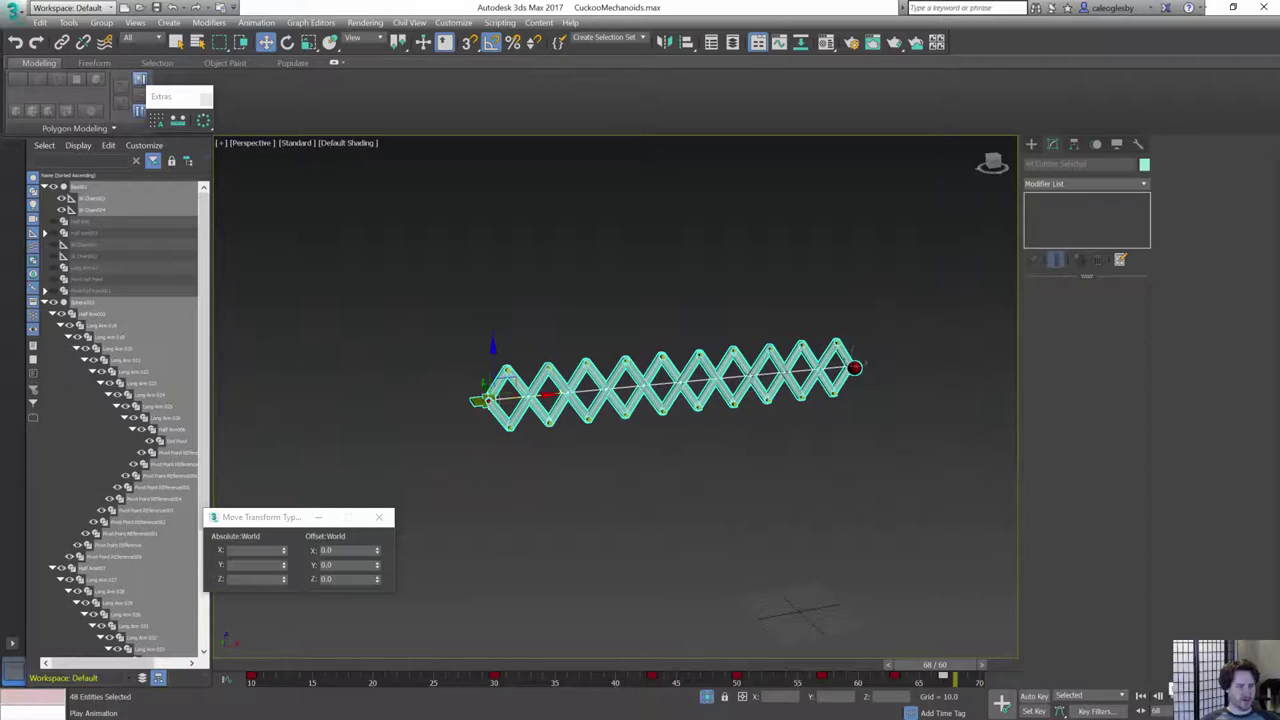
click(1158, 695)
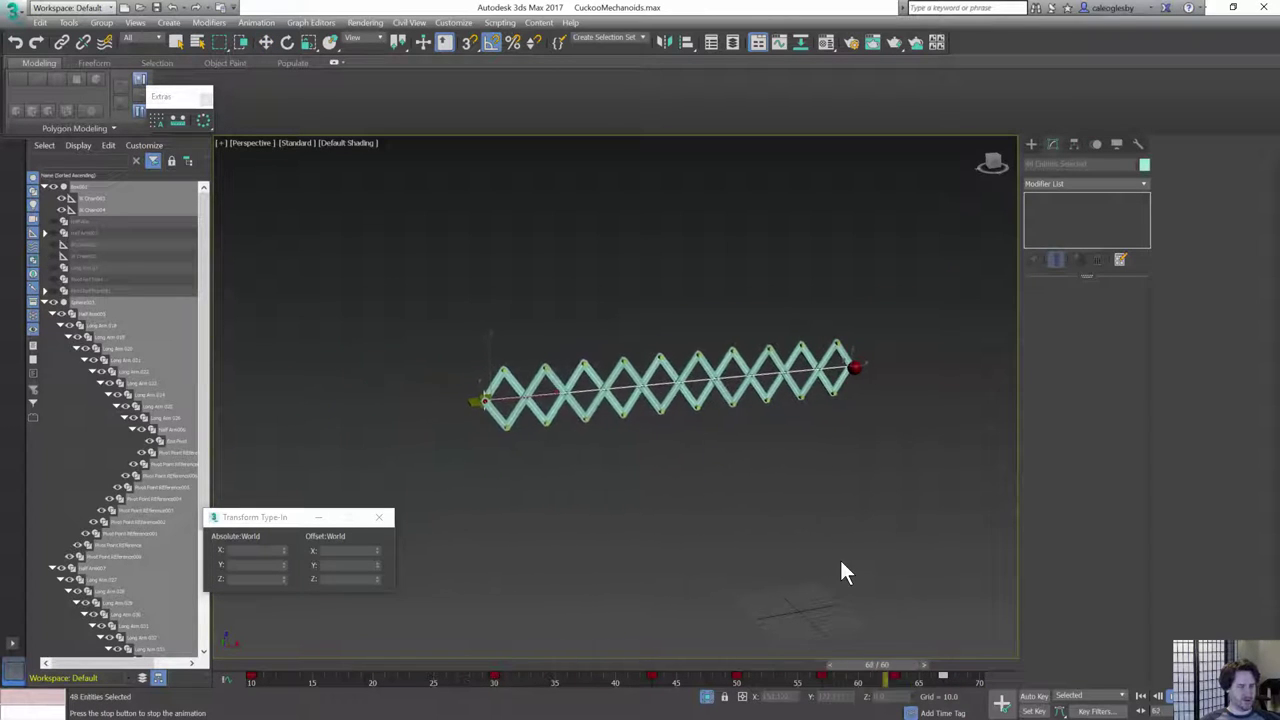
click(841, 563)
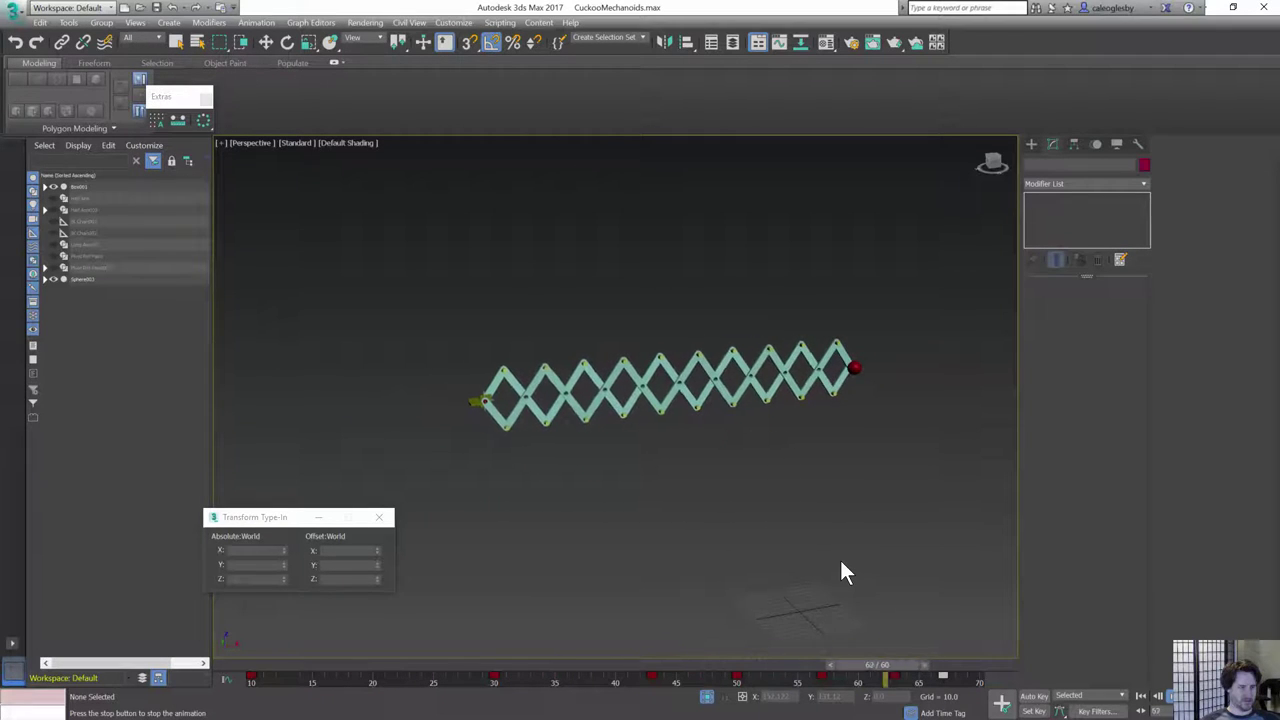
key(w)
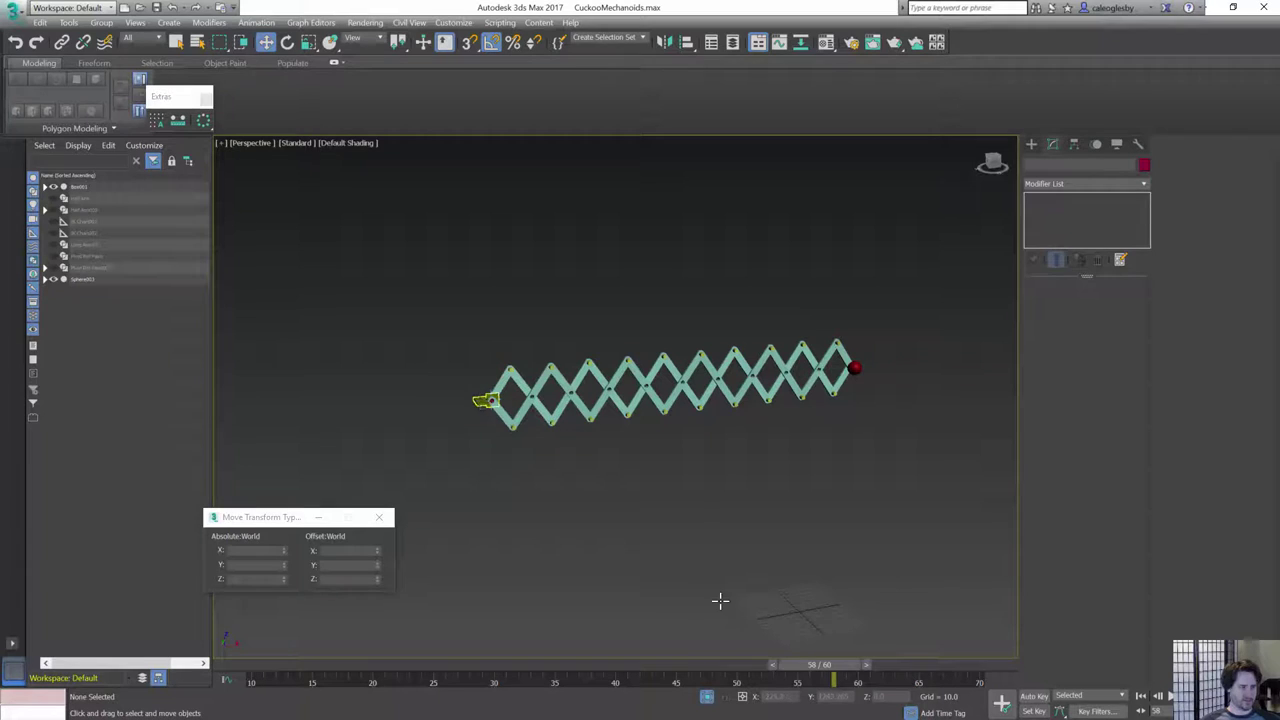
- Shift the end bracket's keys from frame 30 onward ten frames earlier and play back the animation
drag(965, 688, 475, 685)
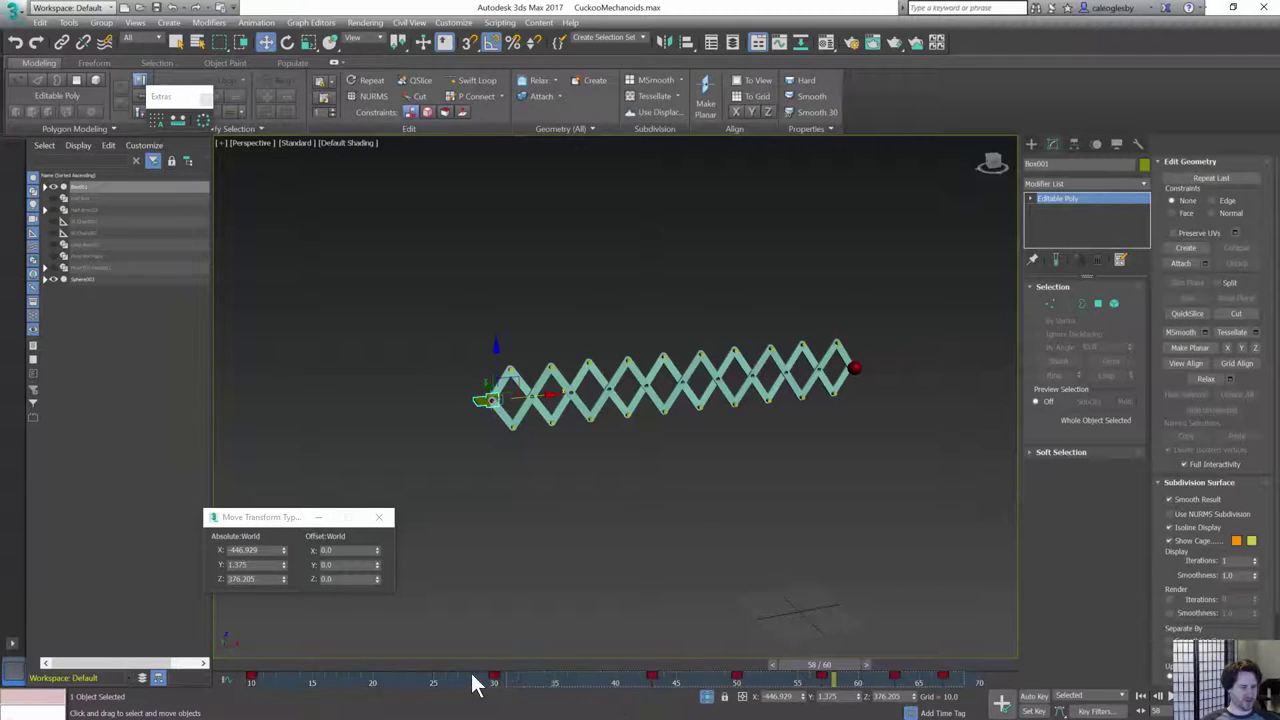
drag(820, 664, 940, 700)
key(slash)
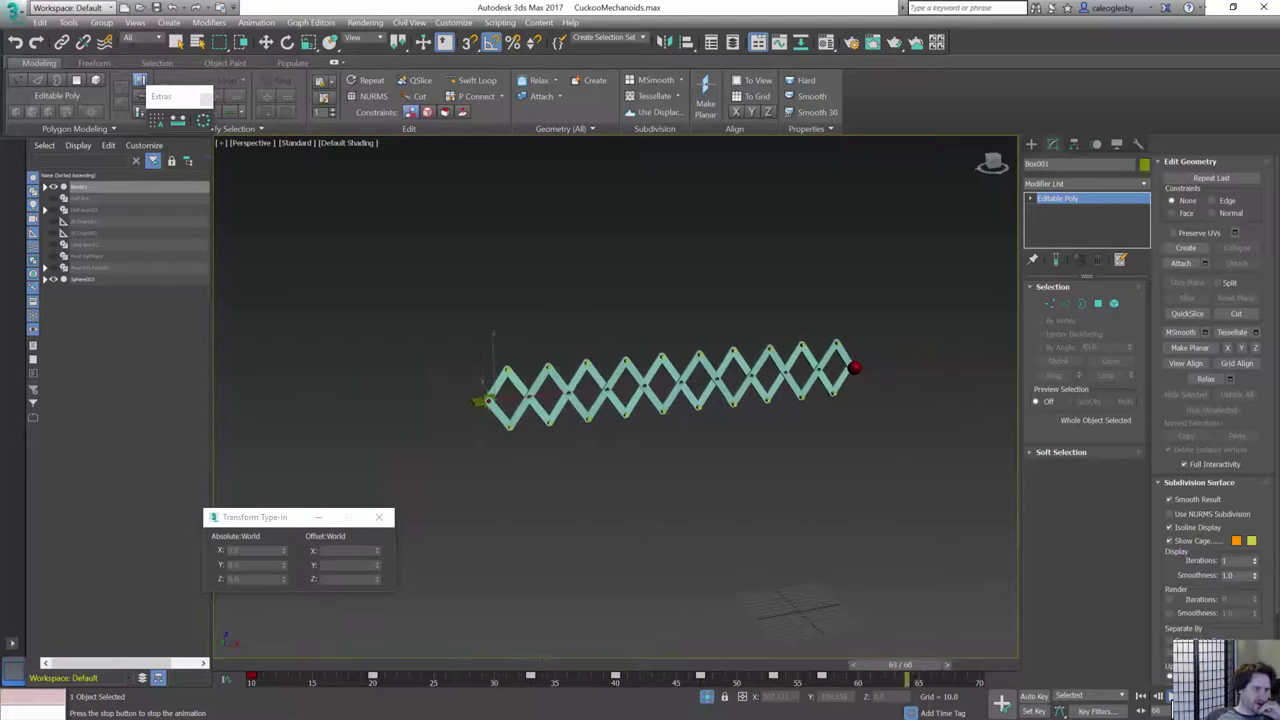
key(slash)
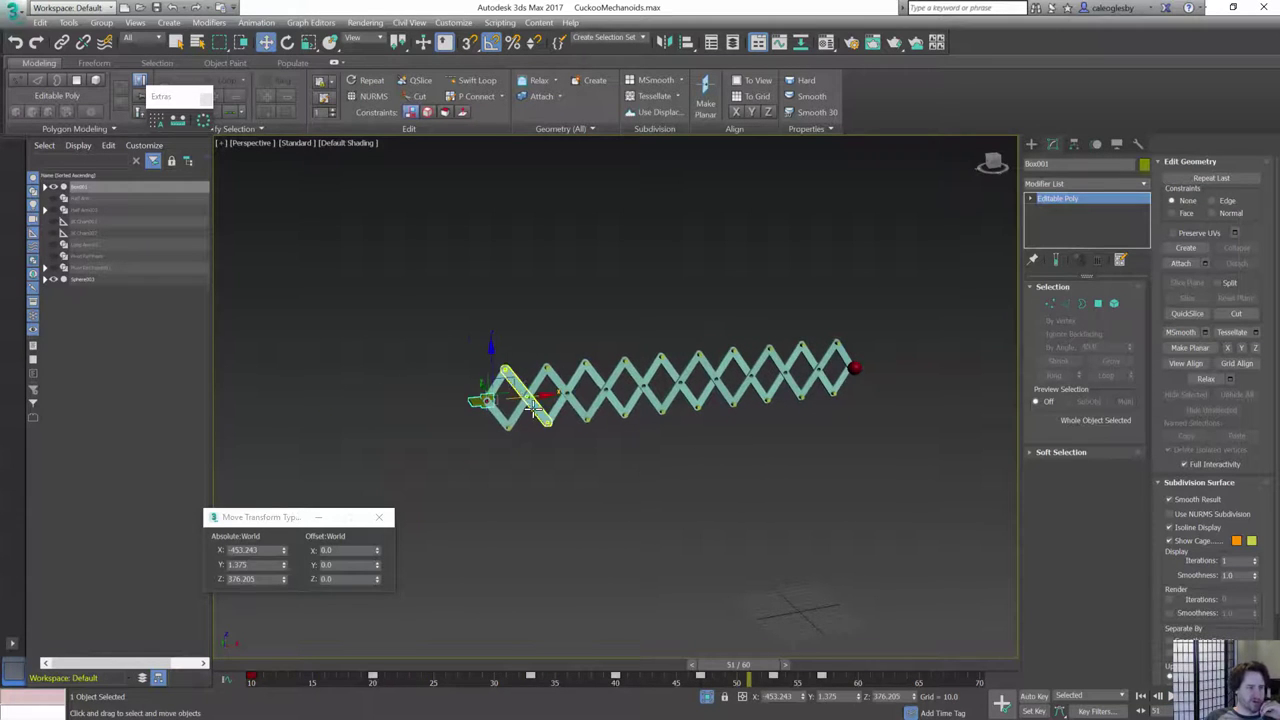
- Scrub back to frame 10 and test rotating the red sphere at the arm's base
scroll(537, 409, up, 3)
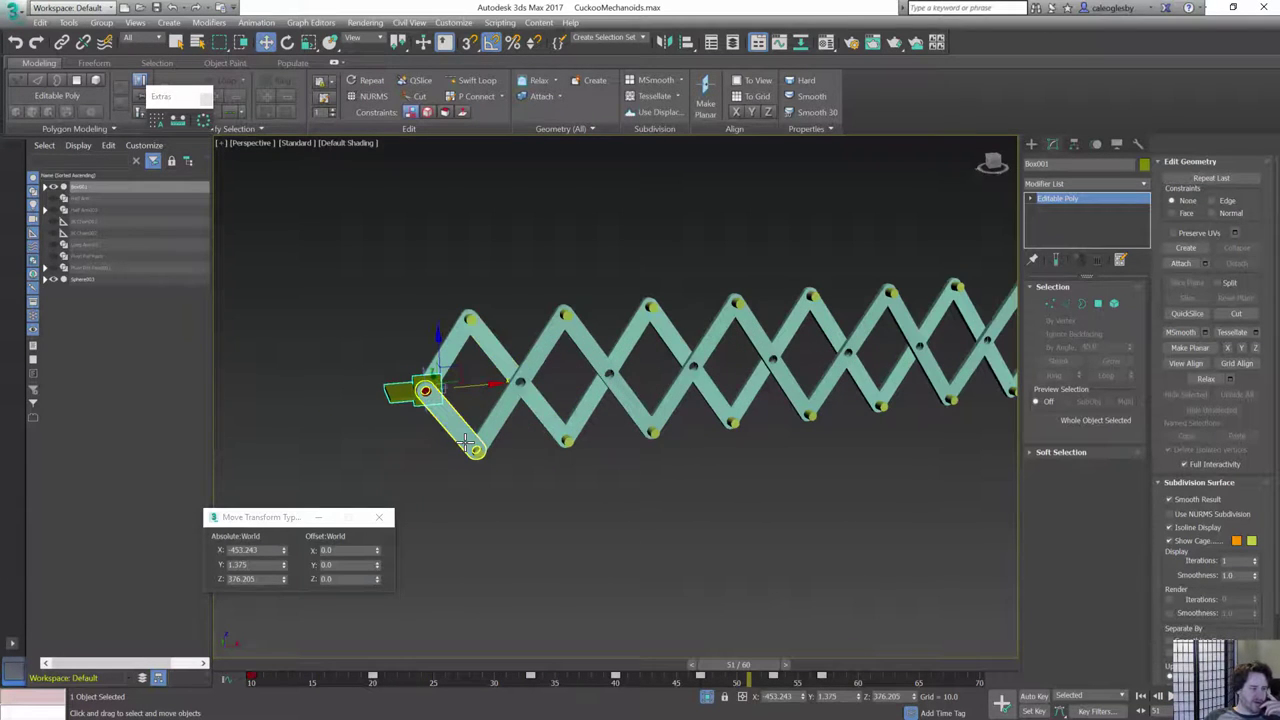
middle_drag(694, 422, 552, 419)
scroll(552, 419, down, 4)
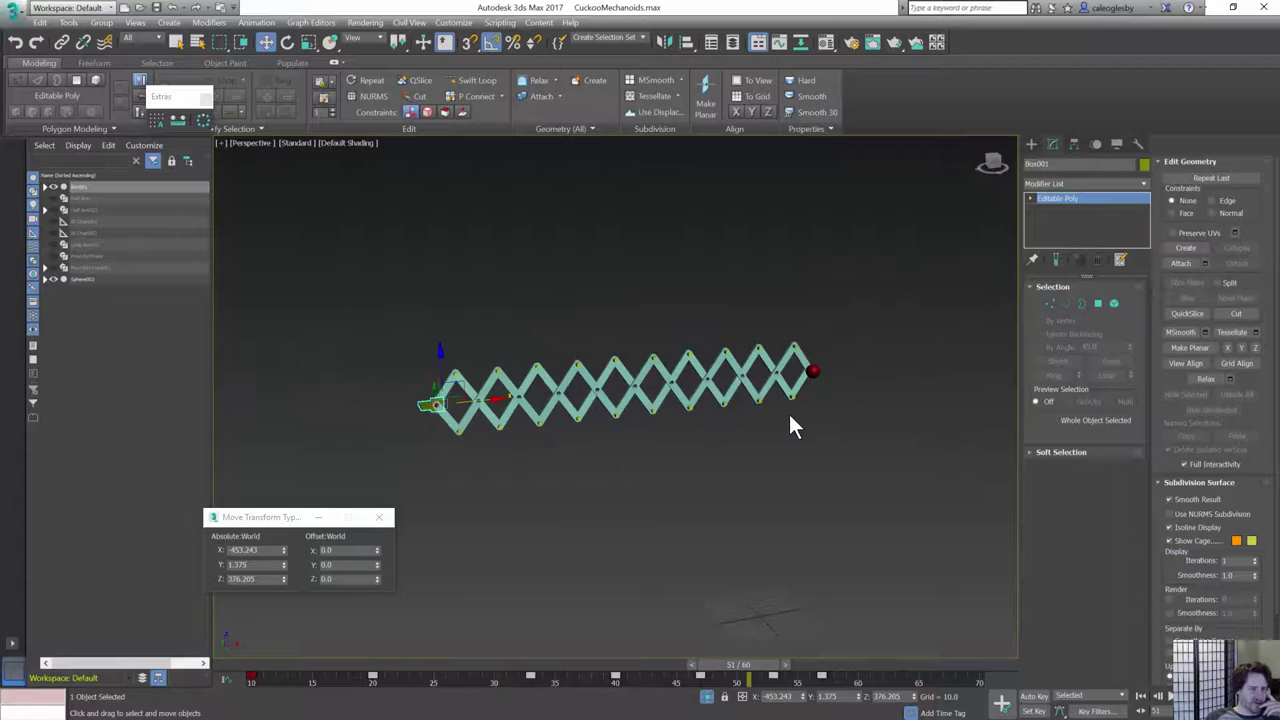
scroll(789, 414, up, 2)
middle_drag(789, 414, 889, 469)
drag(773, 650, 237, 612)
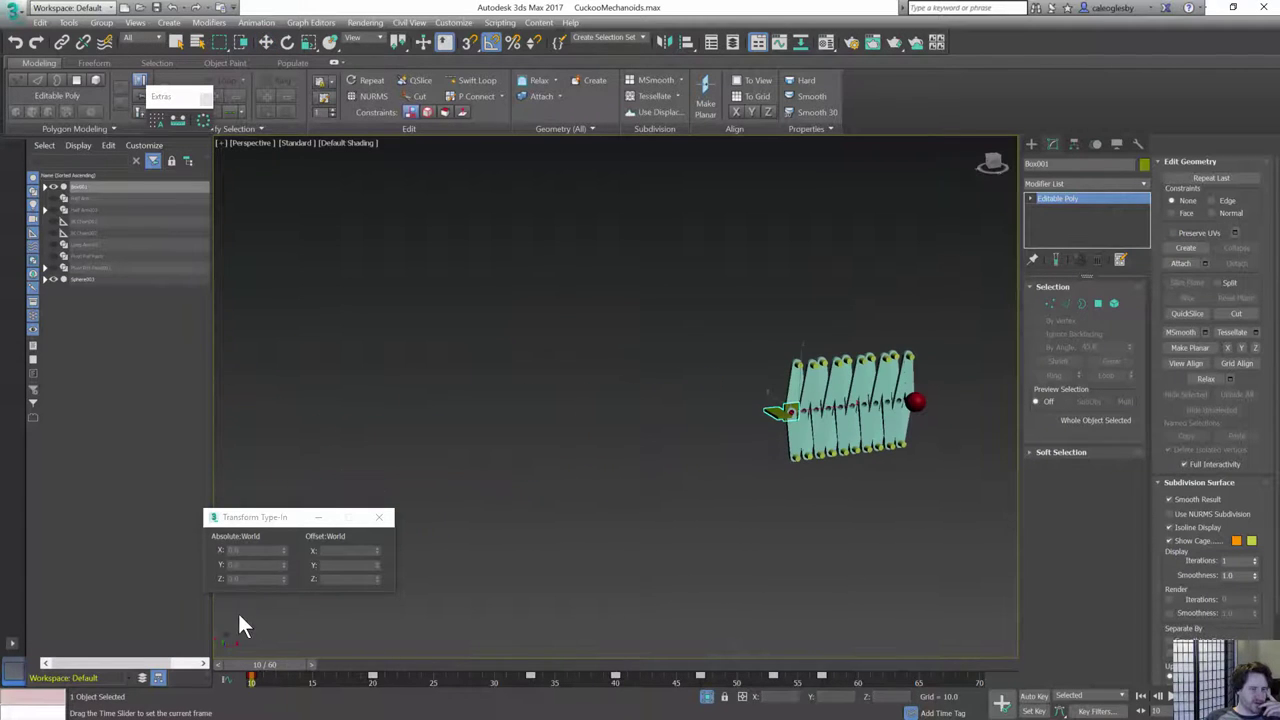
click(917, 402)
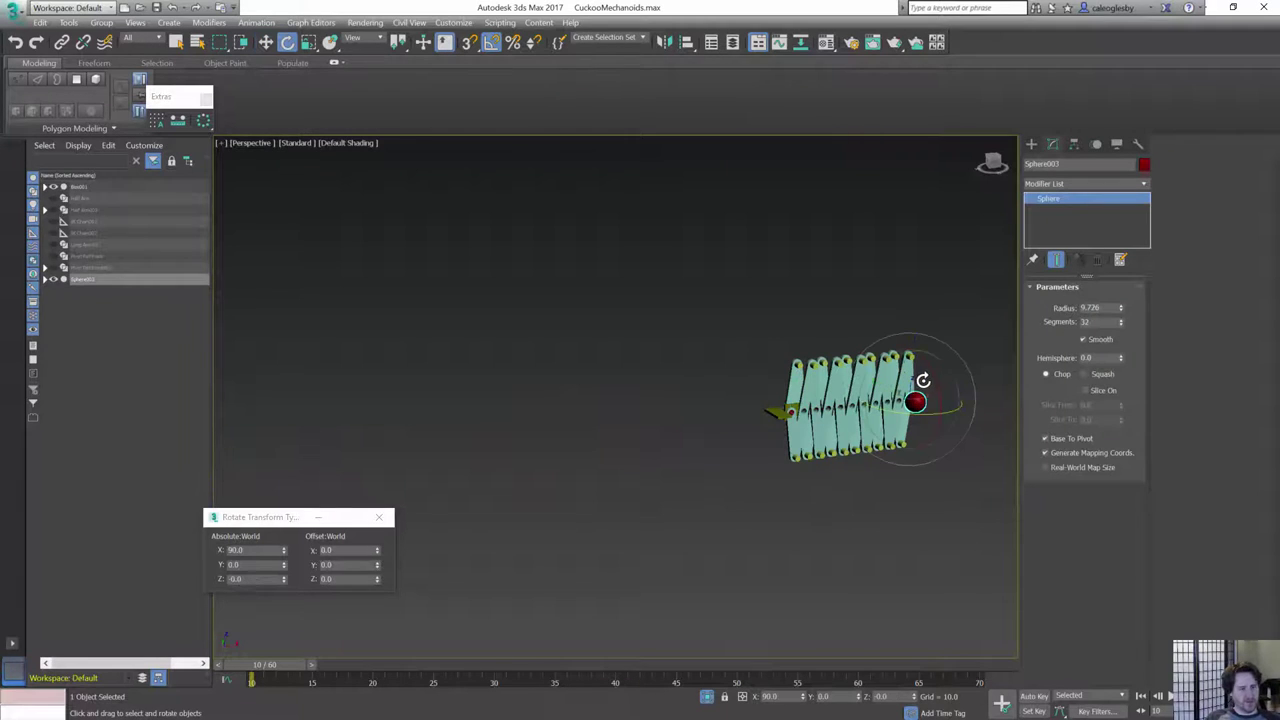
mouse_move(938, 380)
mouse_down()
mouse_move(934, 368)
mouse_move(929, 400)
mouse_move(932, 382)
mouse_up()
- Link the end bracket to the red base sphere as its parent and test rotating the sphere at frame 39
click(776, 413)
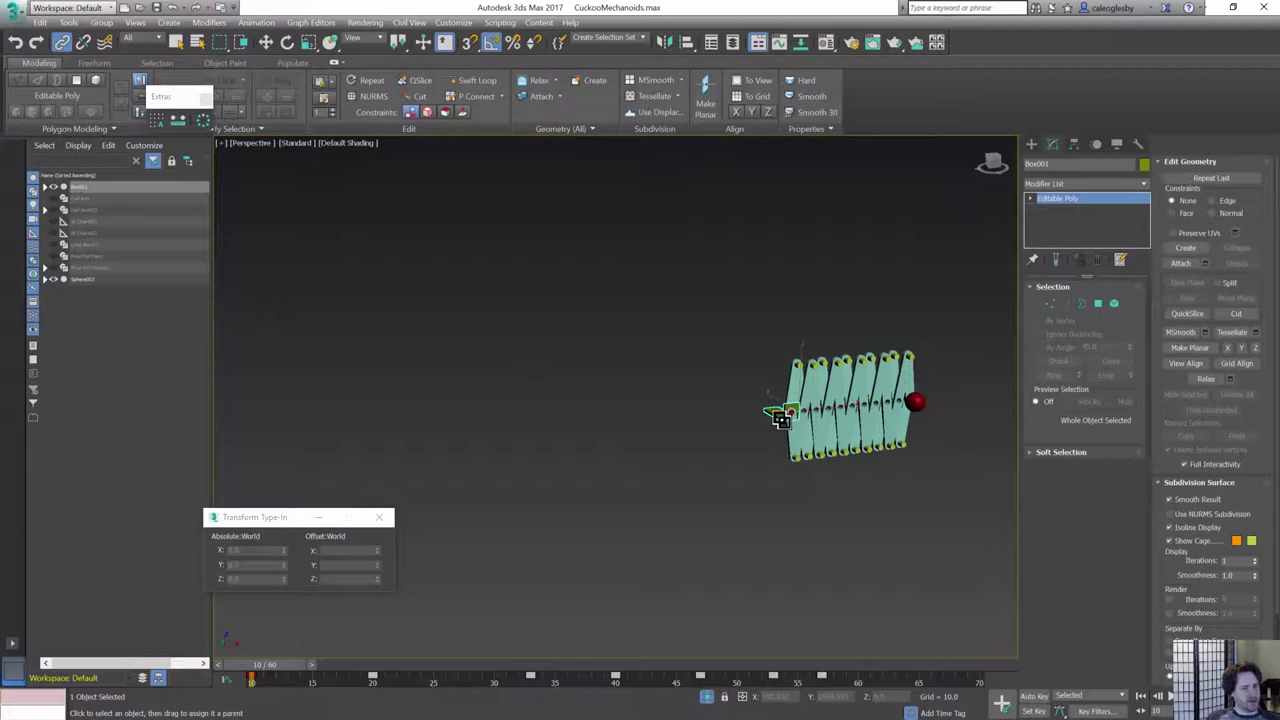
drag(850, 425, 917, 403)
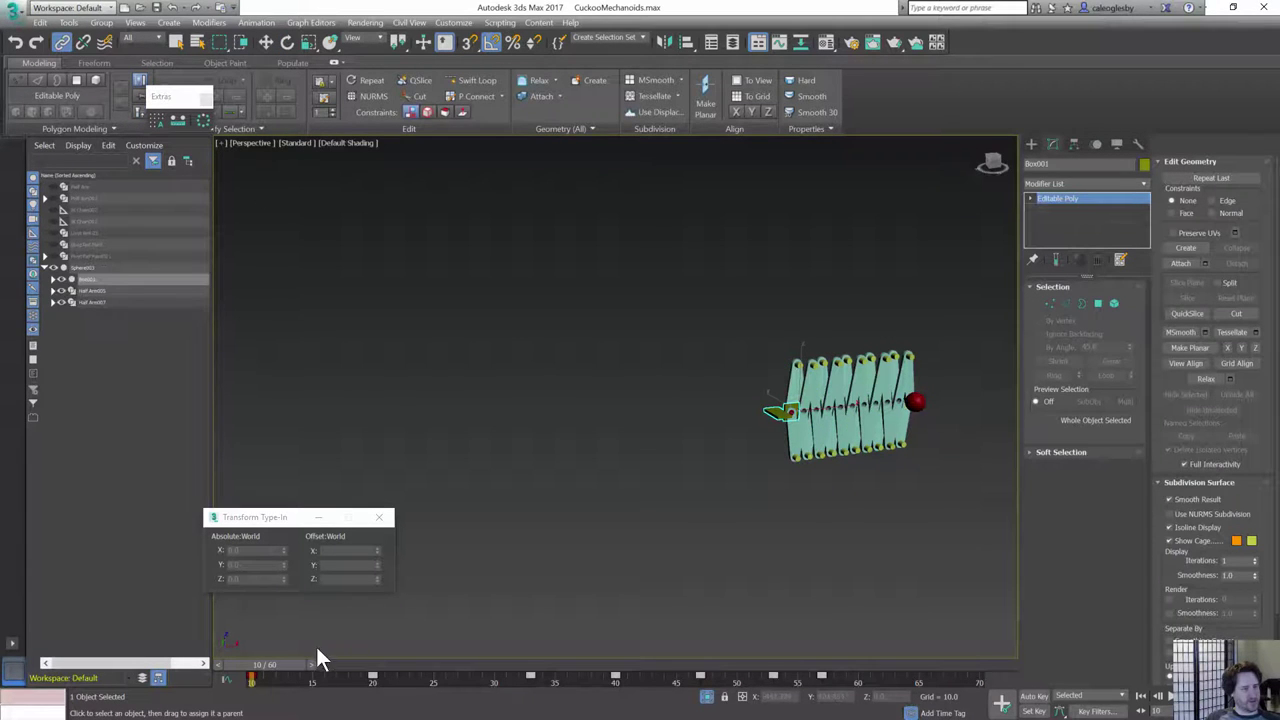
drag(311, 666, 606, 666)
click(917, 401)
key(e)
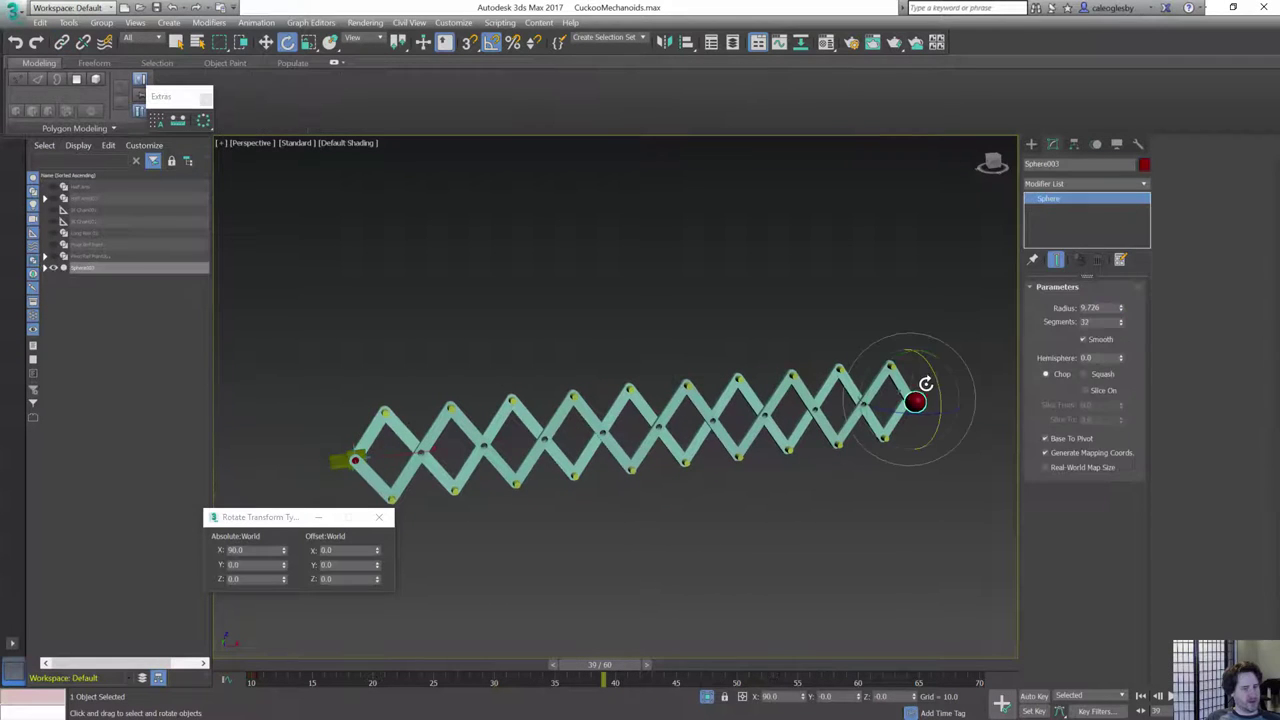
drag(930, 371, 900, 400)
right_click(900, 400)
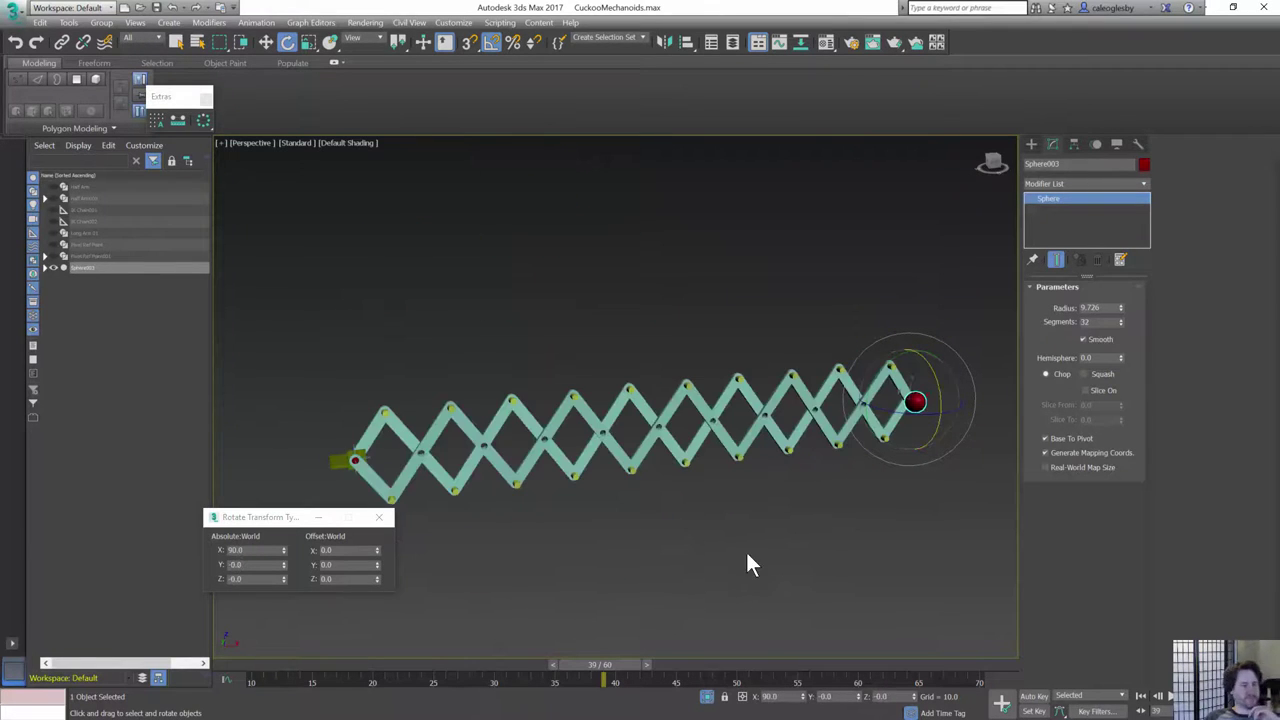
- Play back the arm's extension with the linked bracket and scrub to frame 65
scroll(760, 515, down, 3)
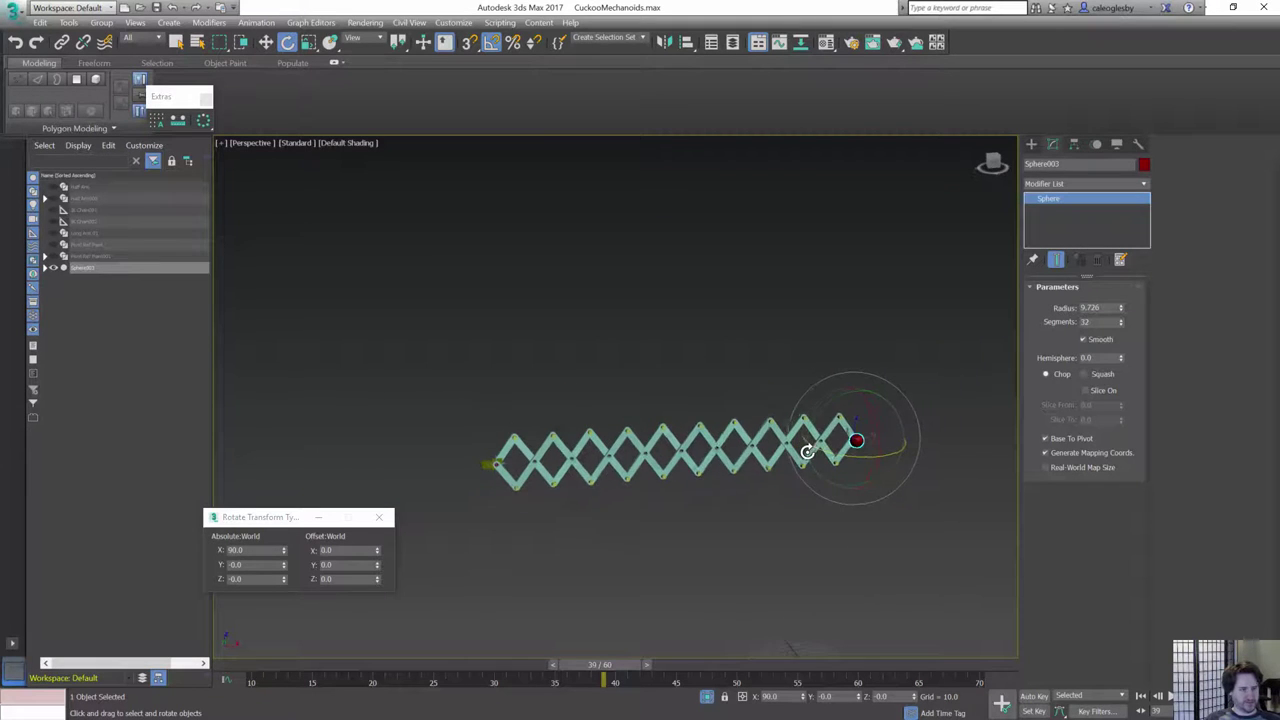
scroll(812, 430, up, 3)
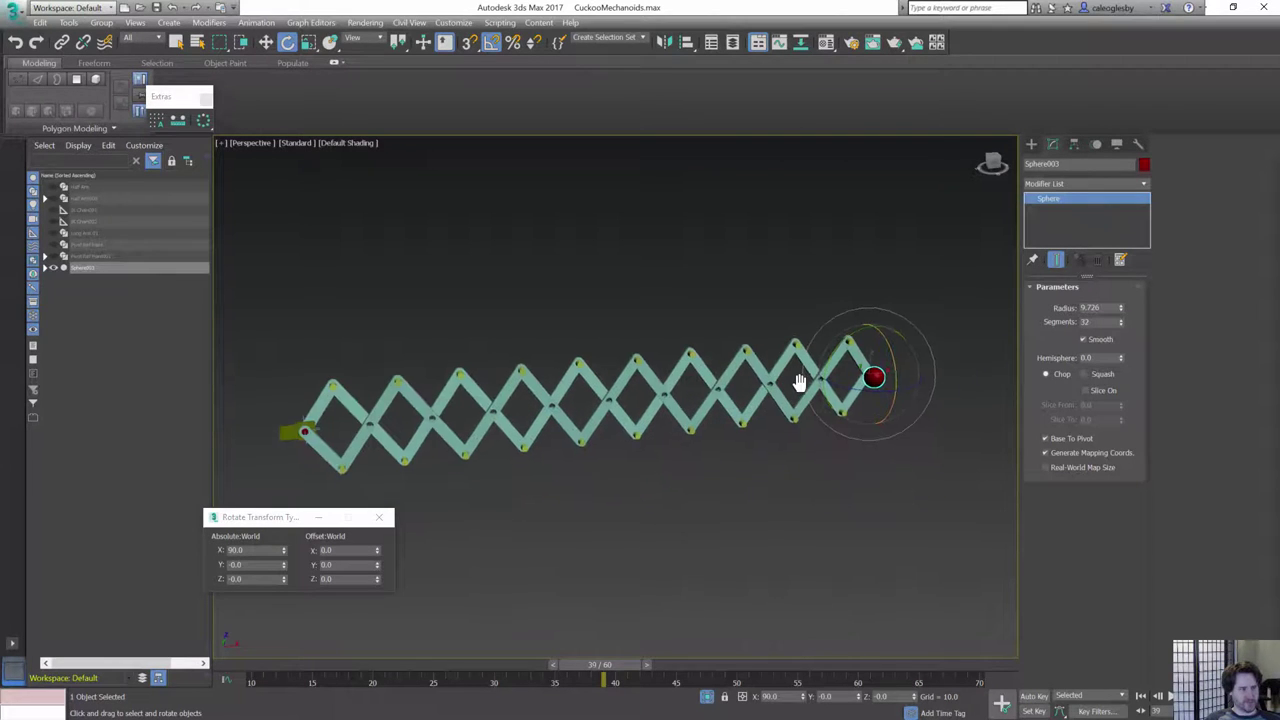
click(1160, 697)
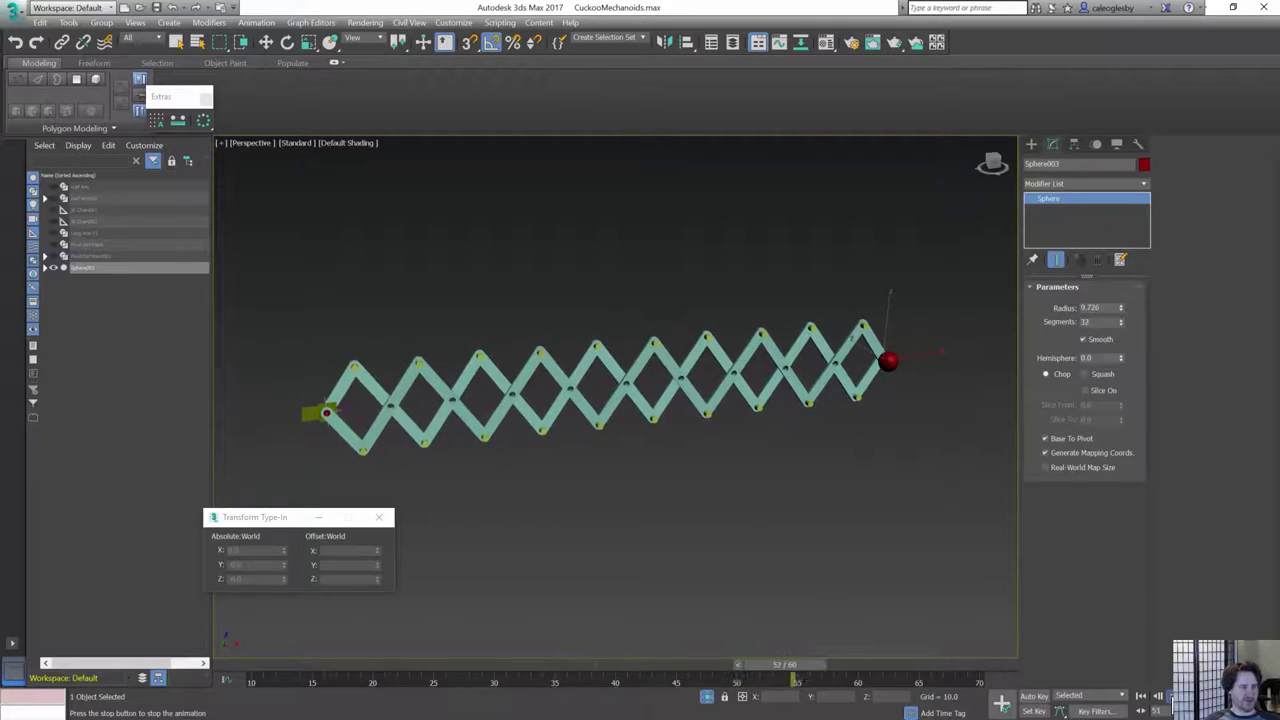
key(e)
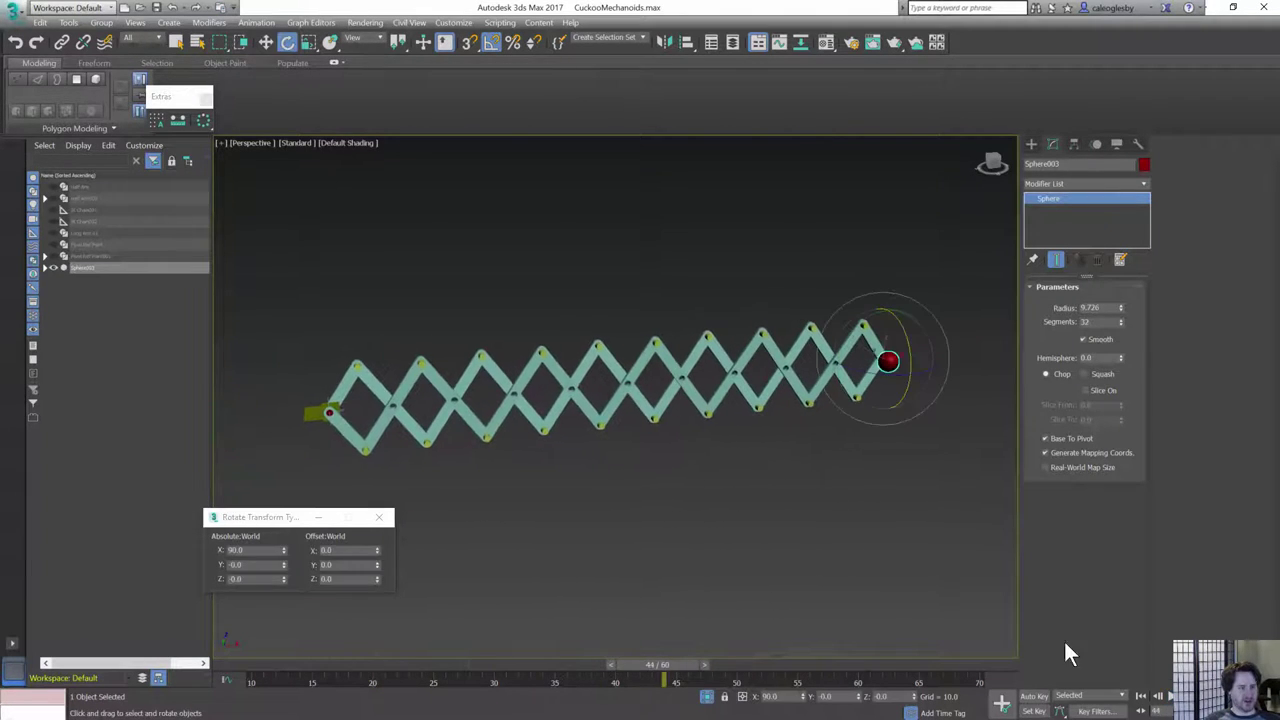
drag(810, 685, 915, 690)
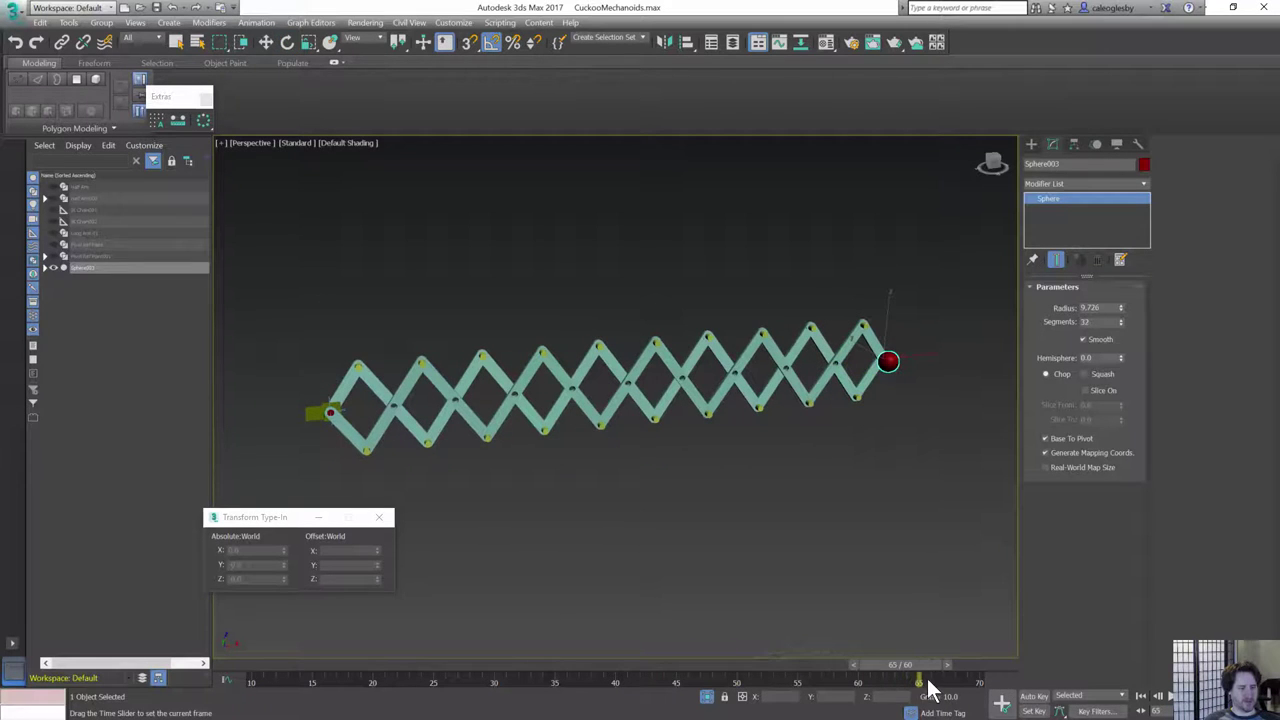
- Try an Extrude amount of 2.0 on Long Arm 018 beside the red sphere and restore it
middle_drag(819, 369, 730, 411)
scroll(811, 414, up, 6)
alt+middle_drag(740, 366, 794, 390)
alt+middle_drag(700, 425, 704, 559)
click(820, 394)
key(w)
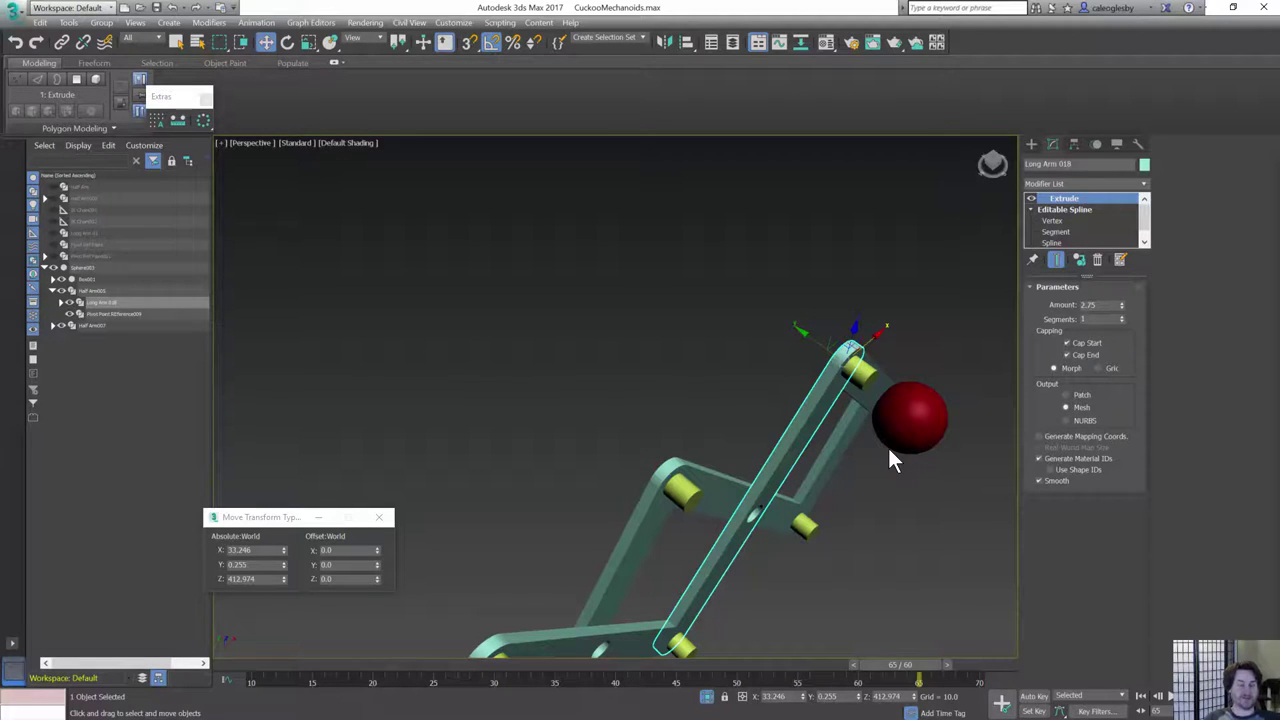
drag(1102, 304, 1003, 295)
middle_drag(1003, 295, 1000, 245)
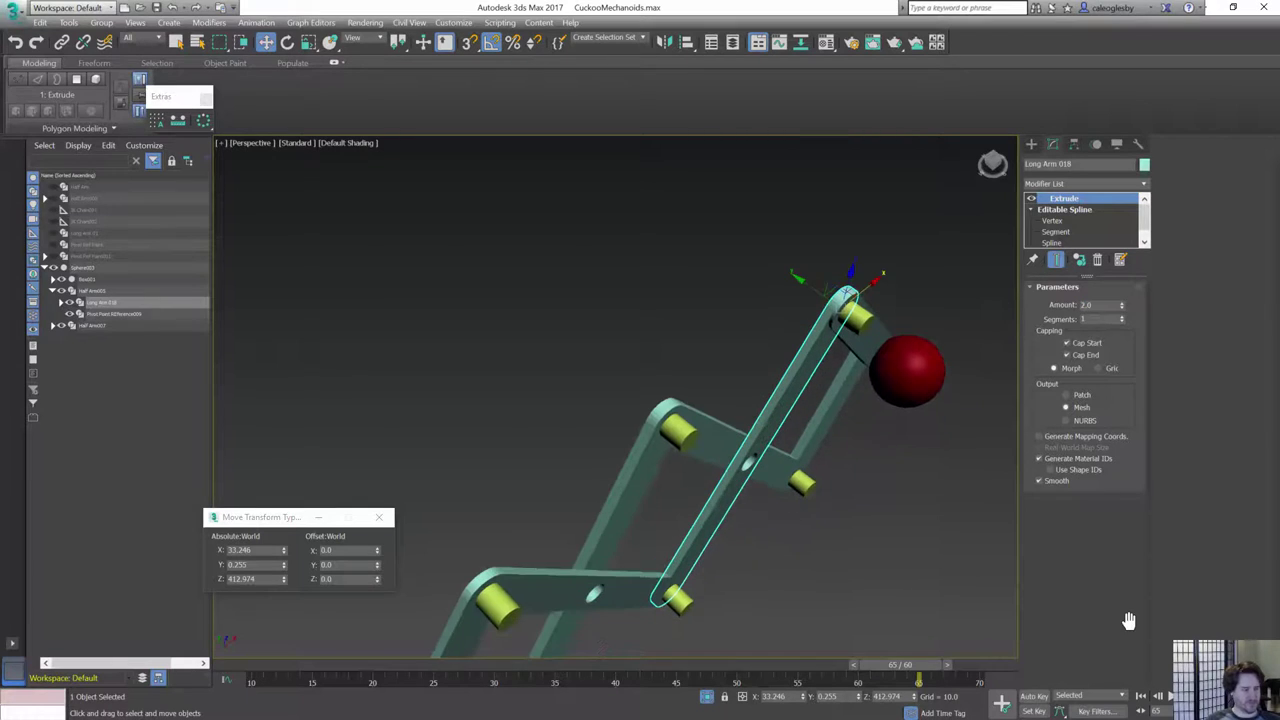
drag(285, 553, 285, 570)
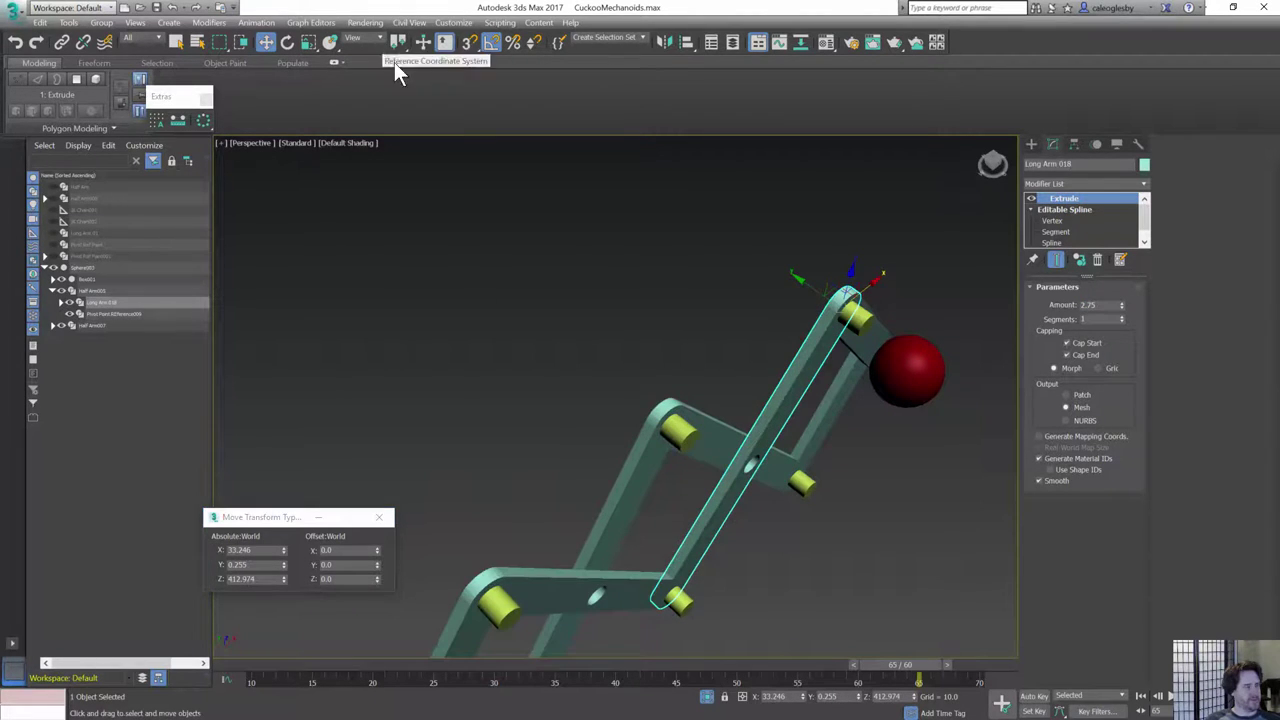
- Select the red sphere with its whole arm hierarchy, clone it along Y beside the original, and scrub to frame 10
alt+middle_drag(808, 340, 768, 168)
double_click(680, 430)
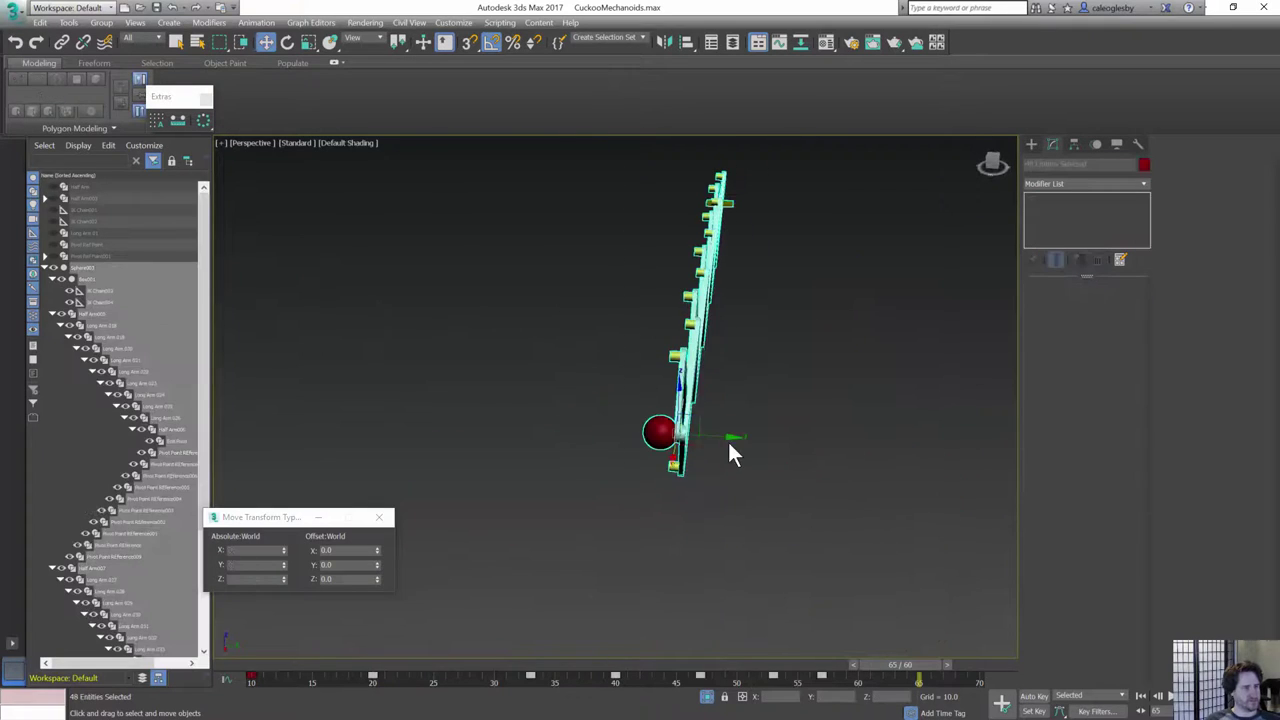
shift+drag(728, 443, 836, 445)
click(652, 428)
drag(784, 675, 240, 668)
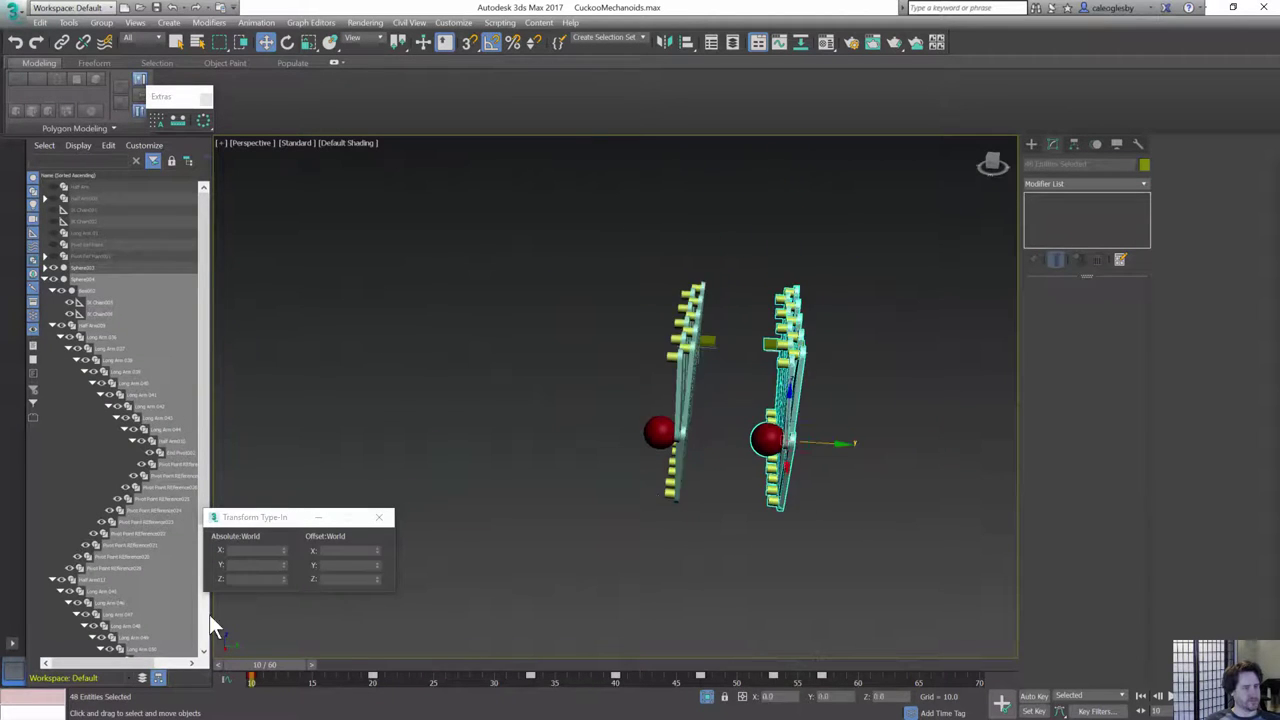
- Shift Long Arm 036 and Long Arm 037 of the cloned linkage along Y to close up their spacing
scroll(640, 374, up, 5)
click(676, 447)
mouse_move(676, 447)
mouse_down()
mouse_move(731, 463)
mouse_move(688, 463)
mouse_up()
alt+middle_drag(1028, 694, 642, 553)
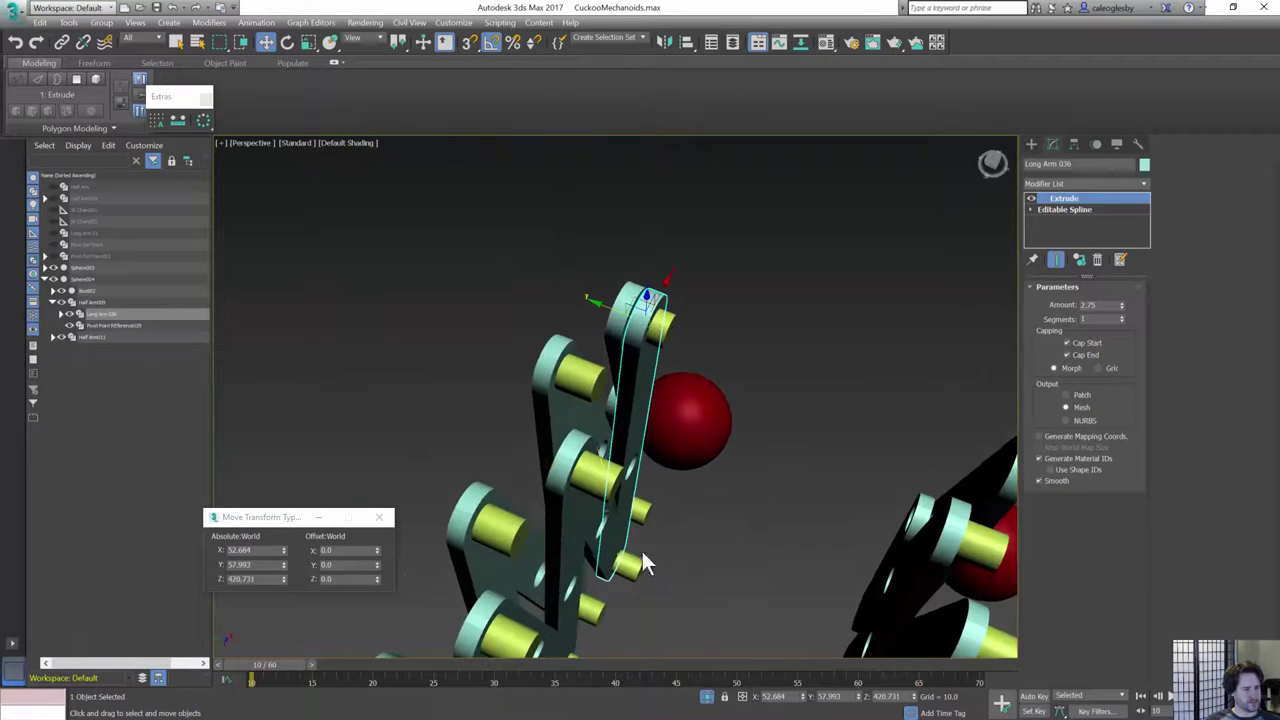
drag(595, 562, 577, 549)
alt+middle_drag(573, 548, 610, 502)
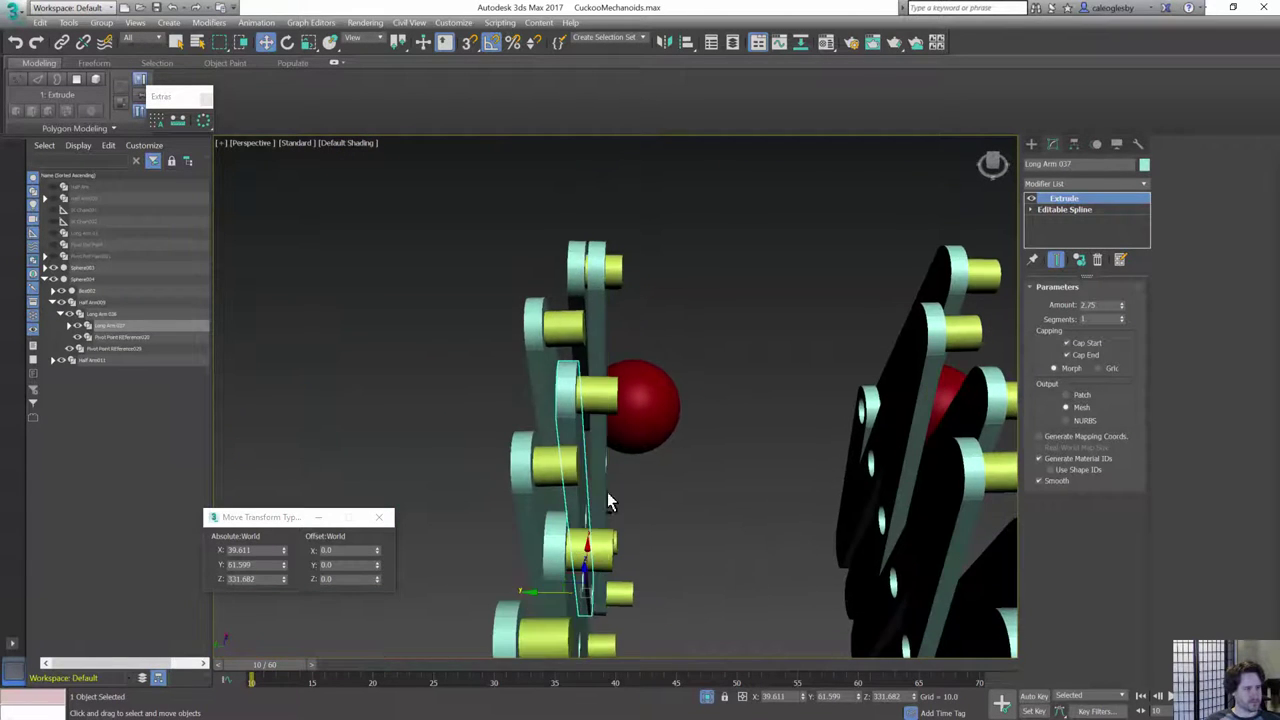
drag(536, 393, 557, 396)
- Shift the following arms along the chain up to Long Arm 041 along Y so the plates sit closer together
middle_drag(626, 518, 614, 455)
click(634, 440)
drag(614, 457, 588, 456)
middle_drag(651, 513, 705, 335)
click(630, 458)
drag(598, 590, 611, 593)
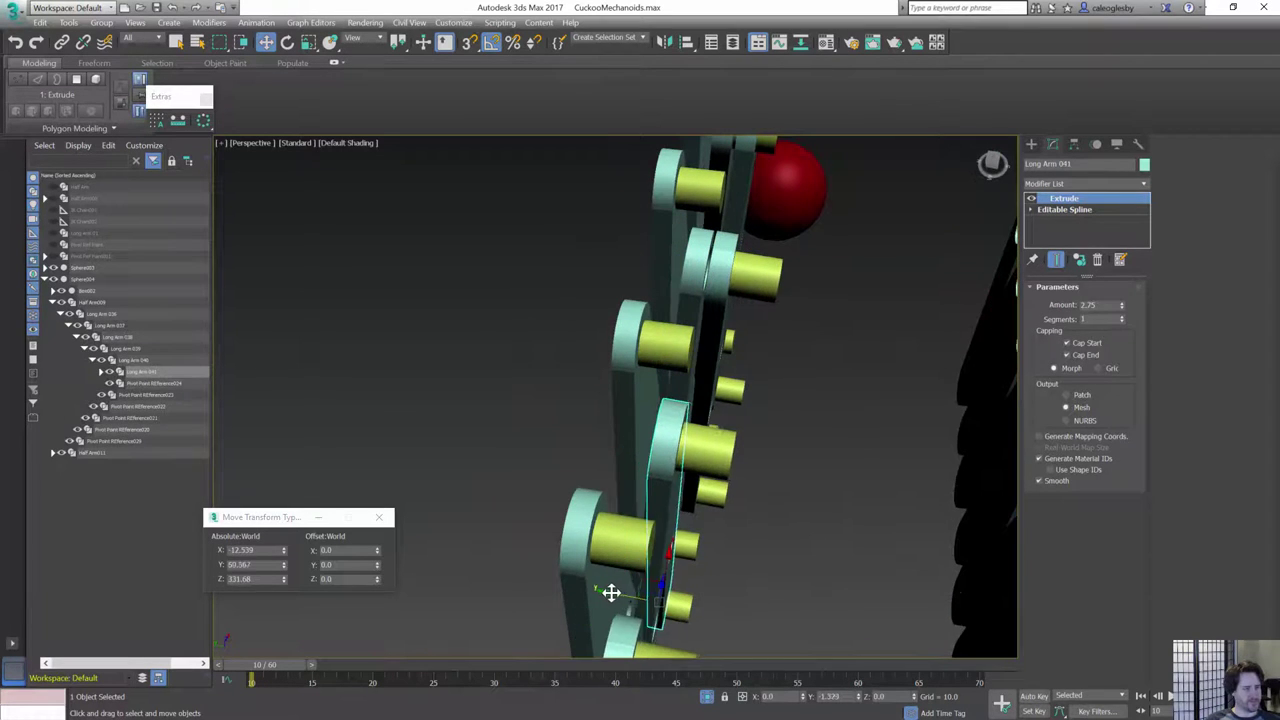
- Shift Long Arm 044 near the end bracket along Y to meet its neighbouring arm
middle_drag(715, 465, 730, 290)
scroll(730, 290, down, 3)
click(644, 424)
drag(630, 412, 620, 411)
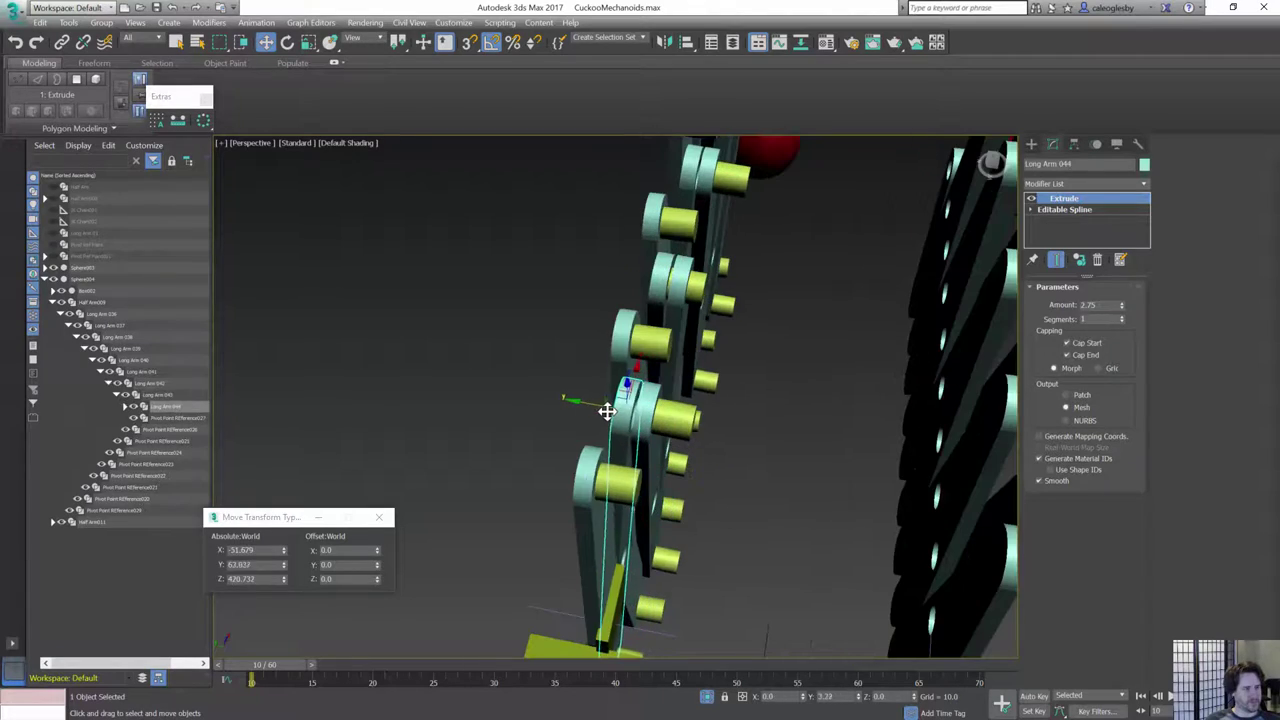
alt+middle_drag(613, 421, 711, 567)
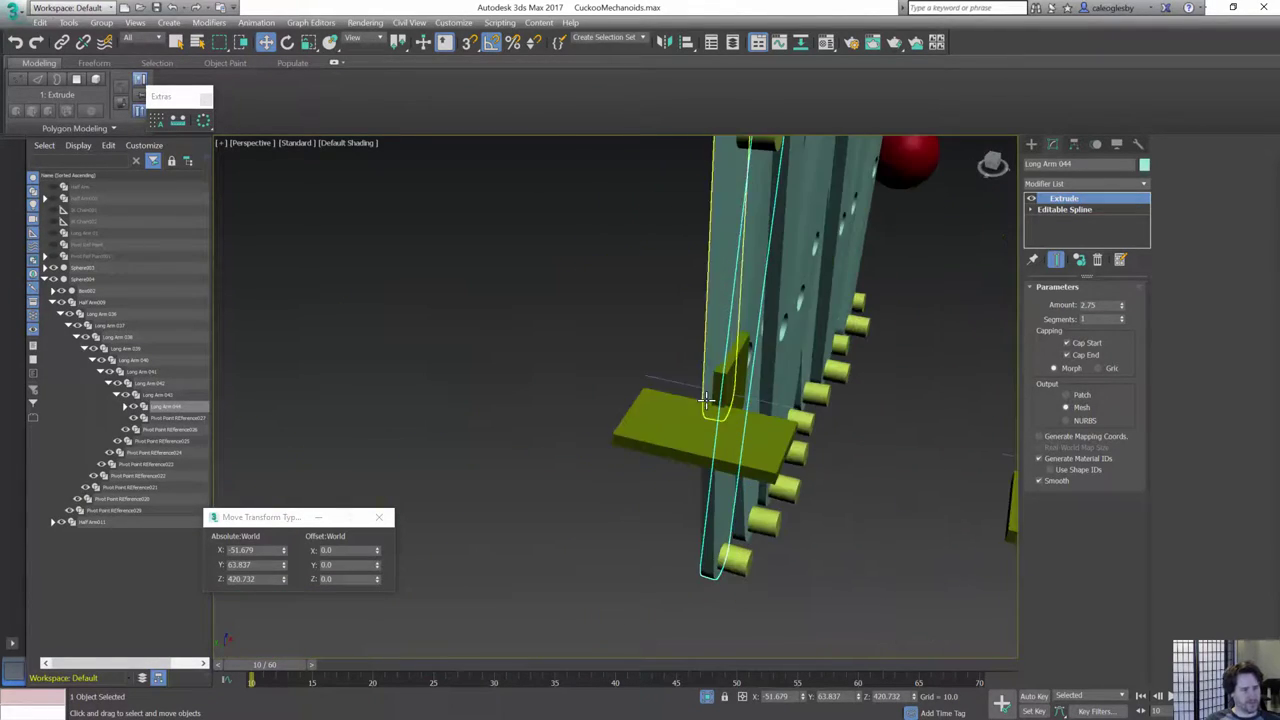
- Adjust Half Arm012 and Long Arm 053 at the bracket end along Y so they line up with the stacked arms
alt+middle_drag(706, 400, 742, 385)
click(736, 355)
middle_drag(737, 330, 675, 485)
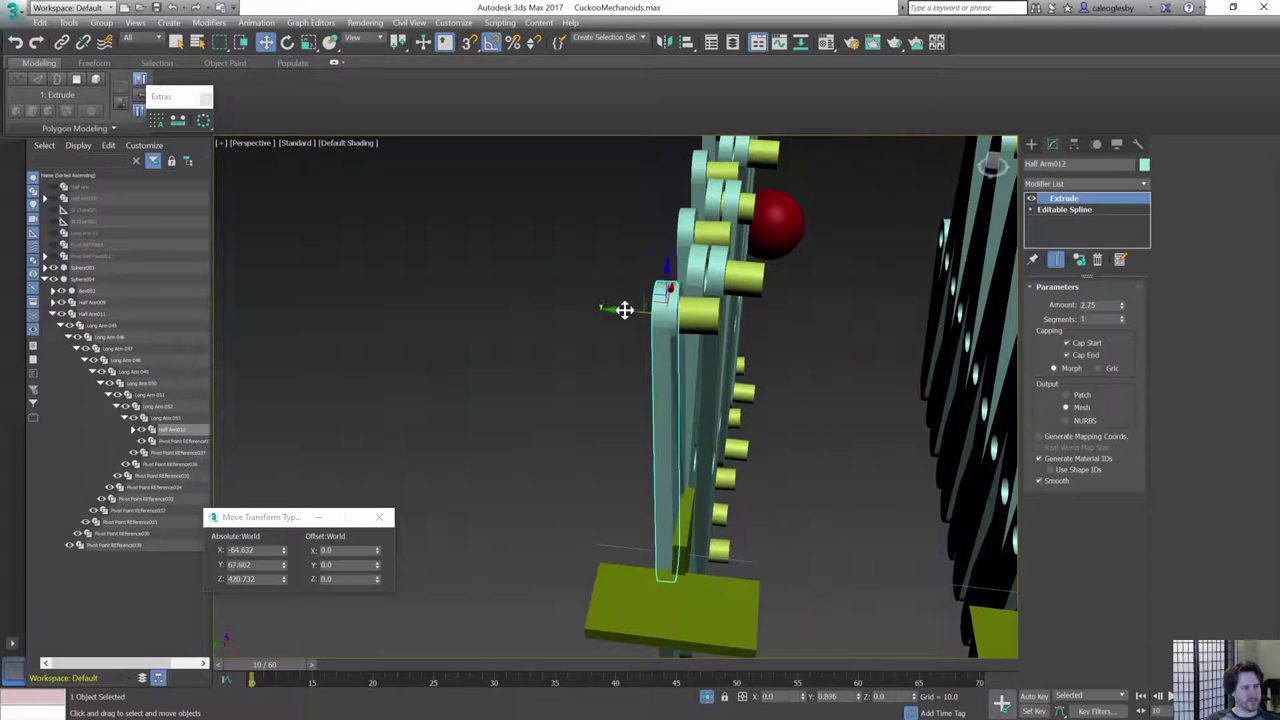
drag(610, 310, 662, 300)
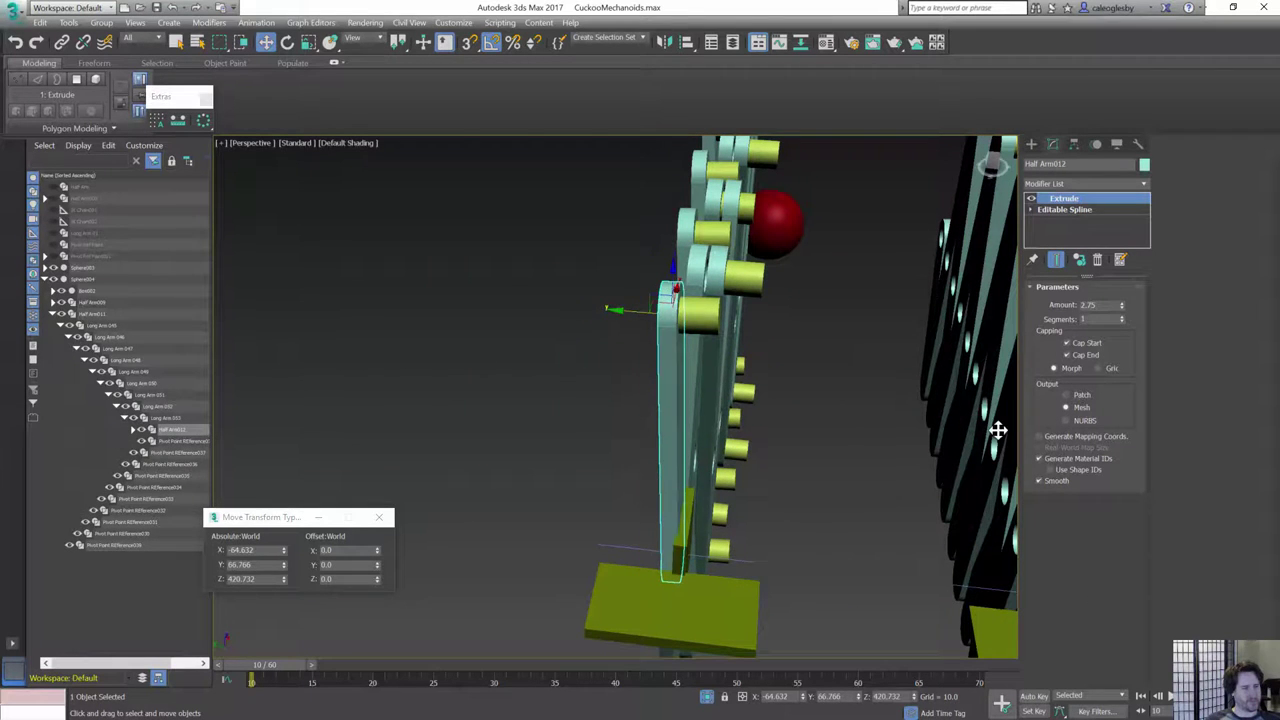
alt+middle_drag(612, 400, 702, 377)
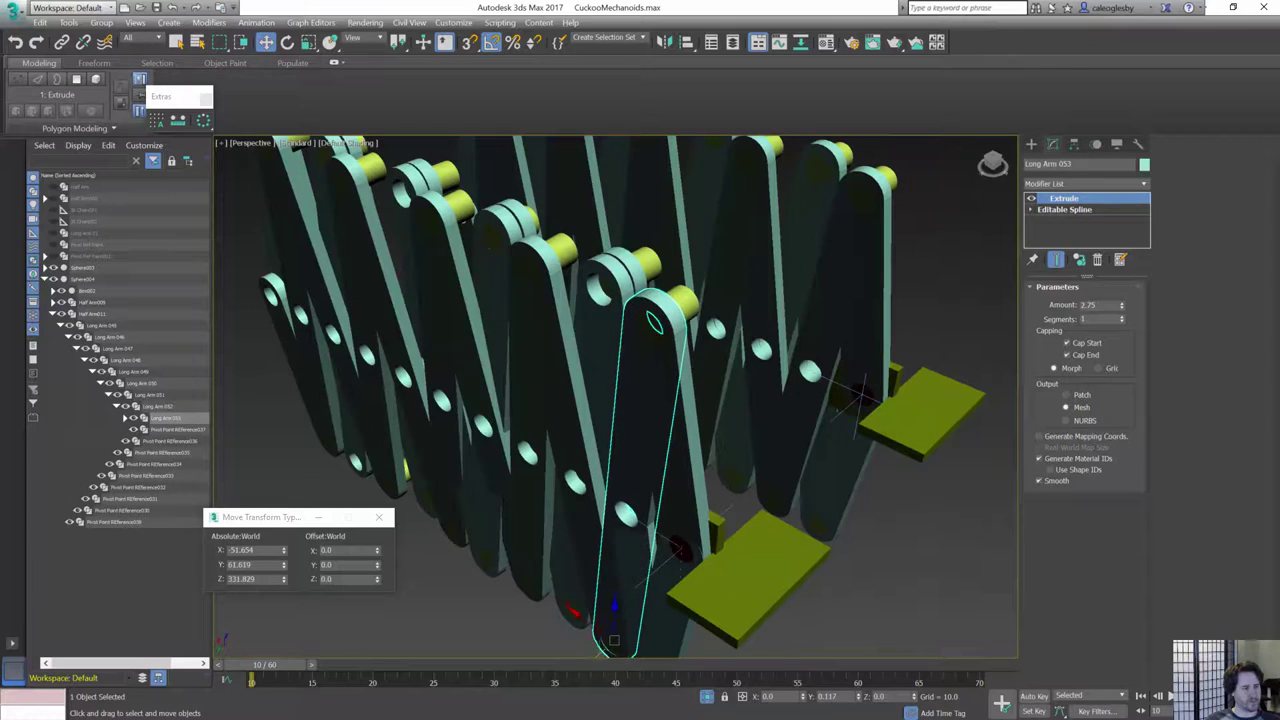
drag(604, 648, 607, 645)
alt+middle_drag(665, 550, 620, 530)
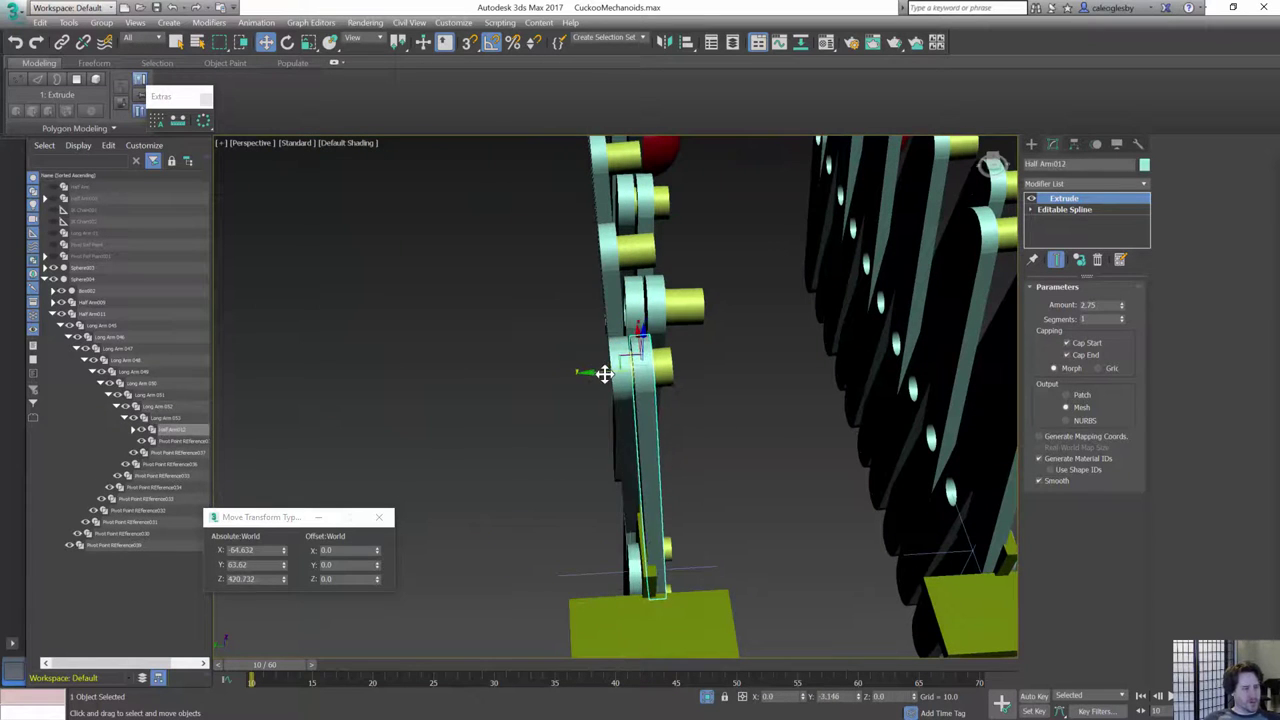
drag(605, 374, 614, 375)
alt+middle_drag(614, 375, 655, 420)
- Select IK Chain005 beside the end bracket and shift it along Y to line up with the arms
click(664, 450)
middle_drag(640, 565, 703, 505)
click(693, 506)
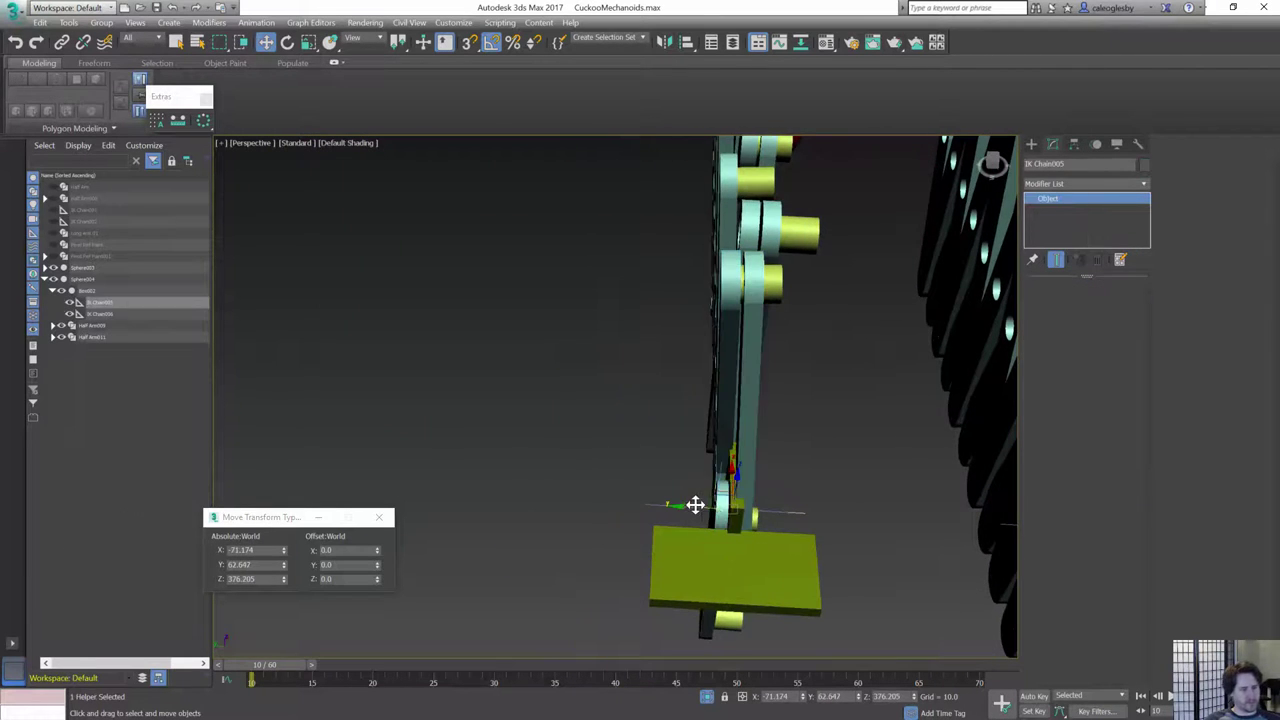
drag(695, 505, 670, 506)
click(716, 508)
alt+middle_drag(670, 506, 702, 545)
click(622, 520)
- Shift Long Arm 041 and Long Arm 042 along Y to tighten the gap between them
alt+middle_drag(885, 484, 738, 415)
click(738, 415)
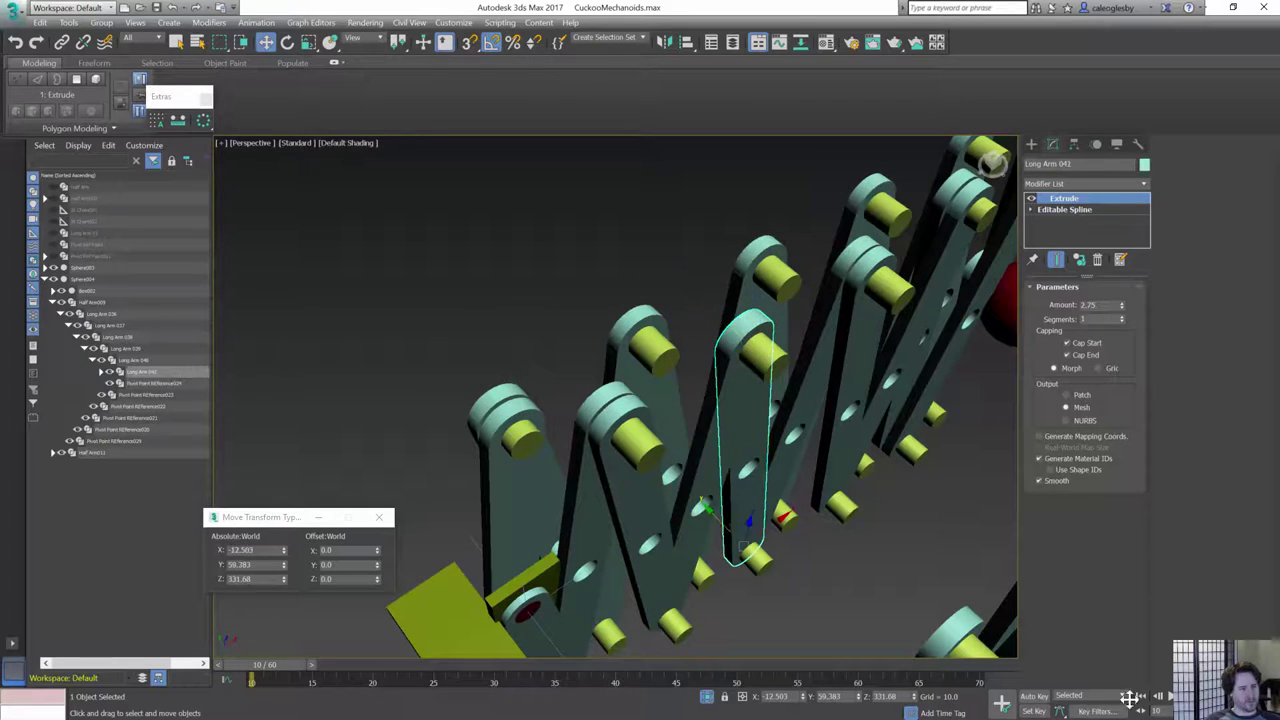
drag(716, 514, 721, 520)
drag(726, 326, 709, 309)
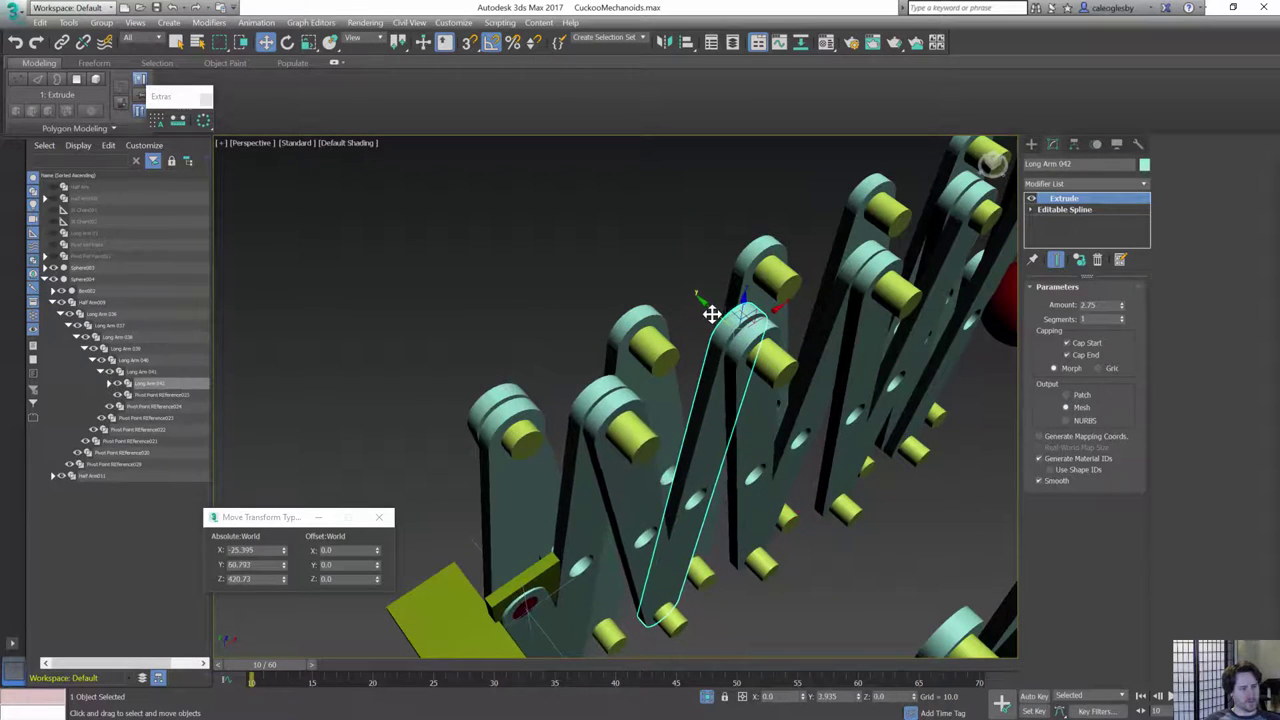
- Shift Long Arm 038 and the arms nearest the red sphere along Y to even out their spacing
alt+middle_drag(709, 309, 1062, 565)
drag(694, 323, 693, 321)
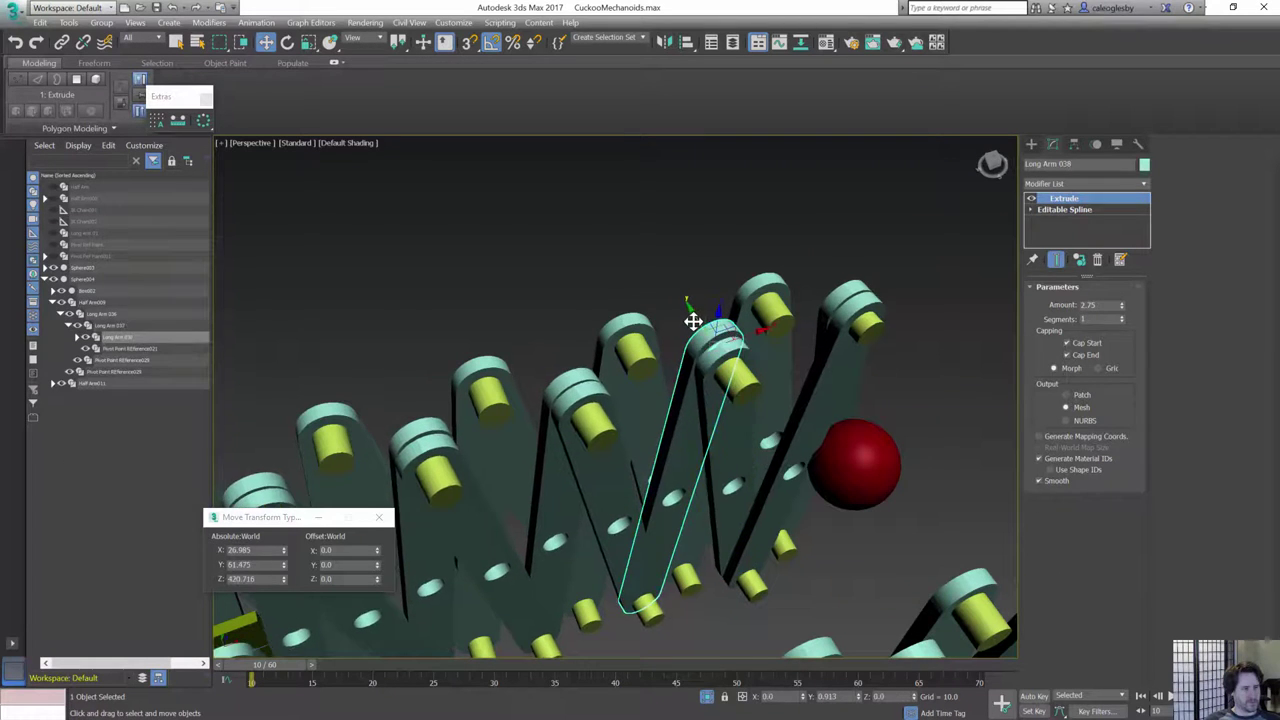
alt+middle_drag(694, 325, 800, 465)
click(876, 356)
drag(841, 343, 824, 313)
mouse_move(823, 386)
mouse_down()
mouse_move(826, 372)
mouse_move(811, 398)
mouse_up()
alt+middle_drag(810, 398, 606, 446)
- Isolate the cloned red sphere together with its whole arm hierarchy
scroll(606, 446, down, 3)
mouse_move(303, 665)
mouse_down()
mouse_move(773, 667)
mouse_move(303, 663)
mouse_up()
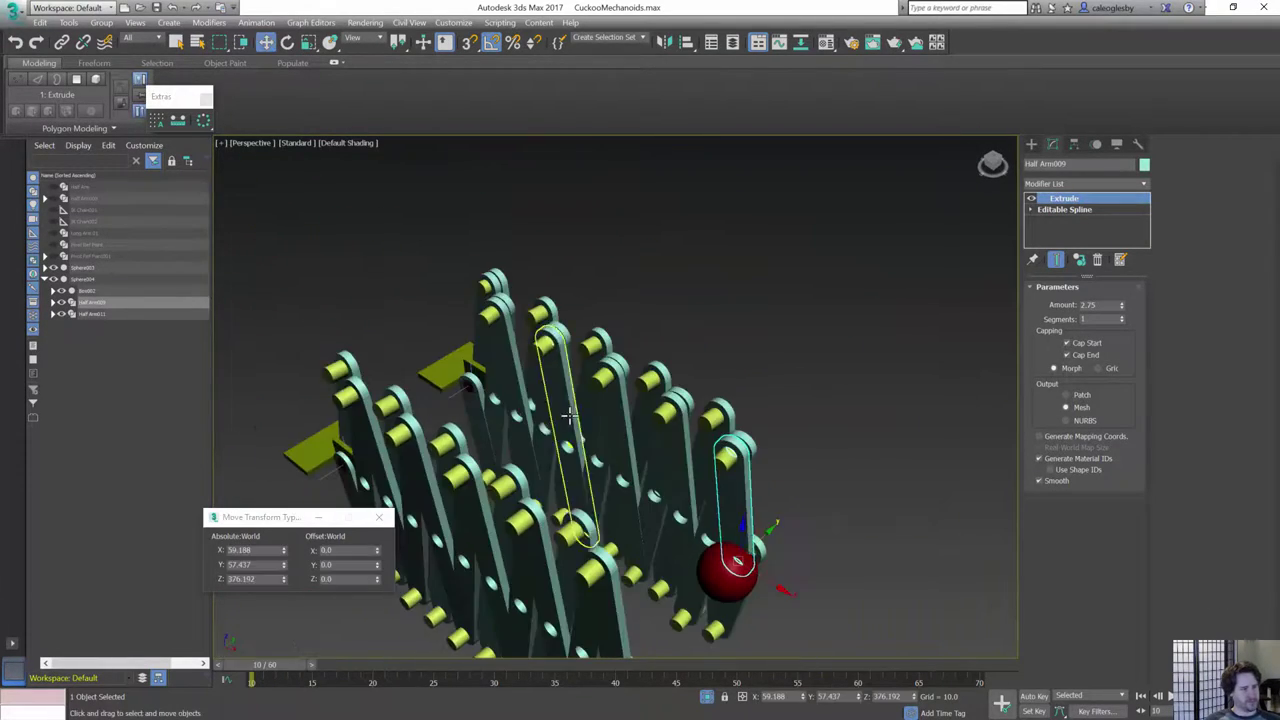
alt+middle_drag(566, 420, 681, 480)
scroll(634, 443, up, 4)
middle_drag(655, 280, 667, 313)
scroll(817, 463, down, 4)
double_click(685, 312)
key(alt+q)
- Shift Long Arm 039 of the isolated linkage along Y to line it up with its neighbours
alt+middle_drag(793, 555, 730, 350)
middle_drag(730, 350, 671, 468)
scroll(646, 429, up, 3)
scroll(671, 468, up, 3)
middle_drag(480, 405, 690, 400)
click(640, 423)
click(626, 480)
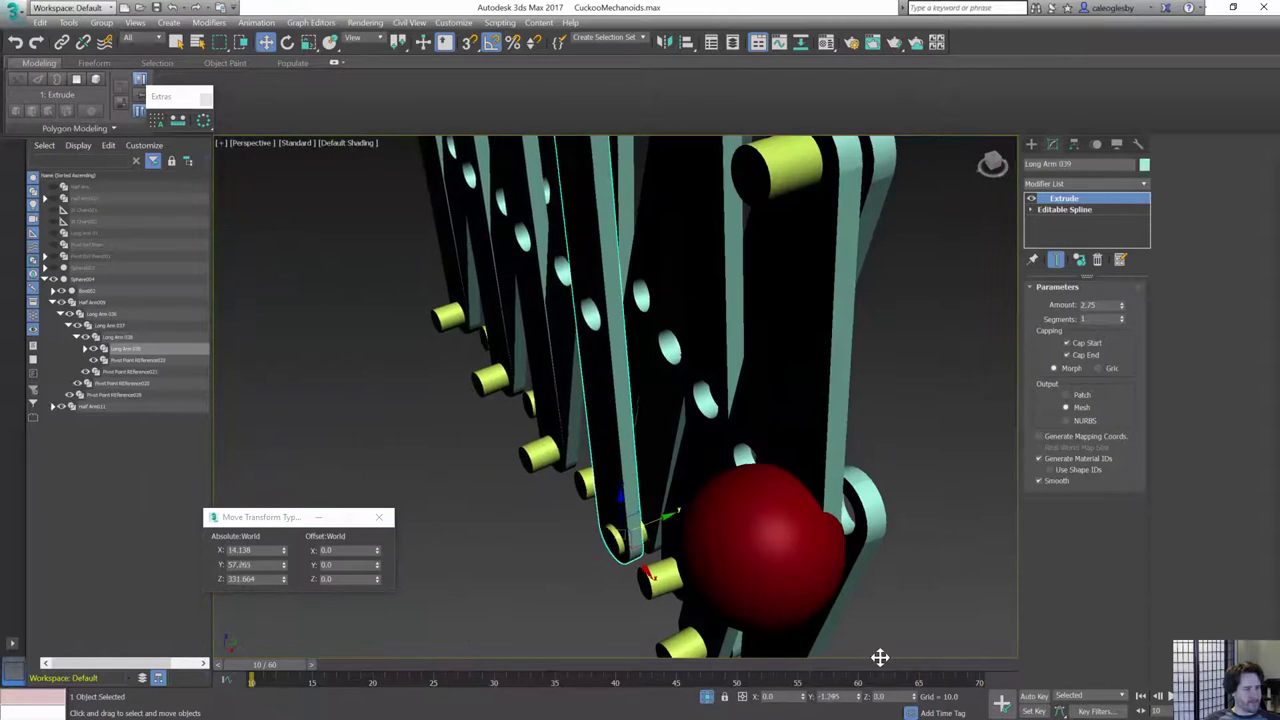
drag(655, 512, 645, 514)
- Shift the next lower-row arm and Long Arm 043 along Y into the same row
click(563, 420)
drag(589, 434, 578, 436)
click(510, 360)
drag(537, 363, 518, 368)
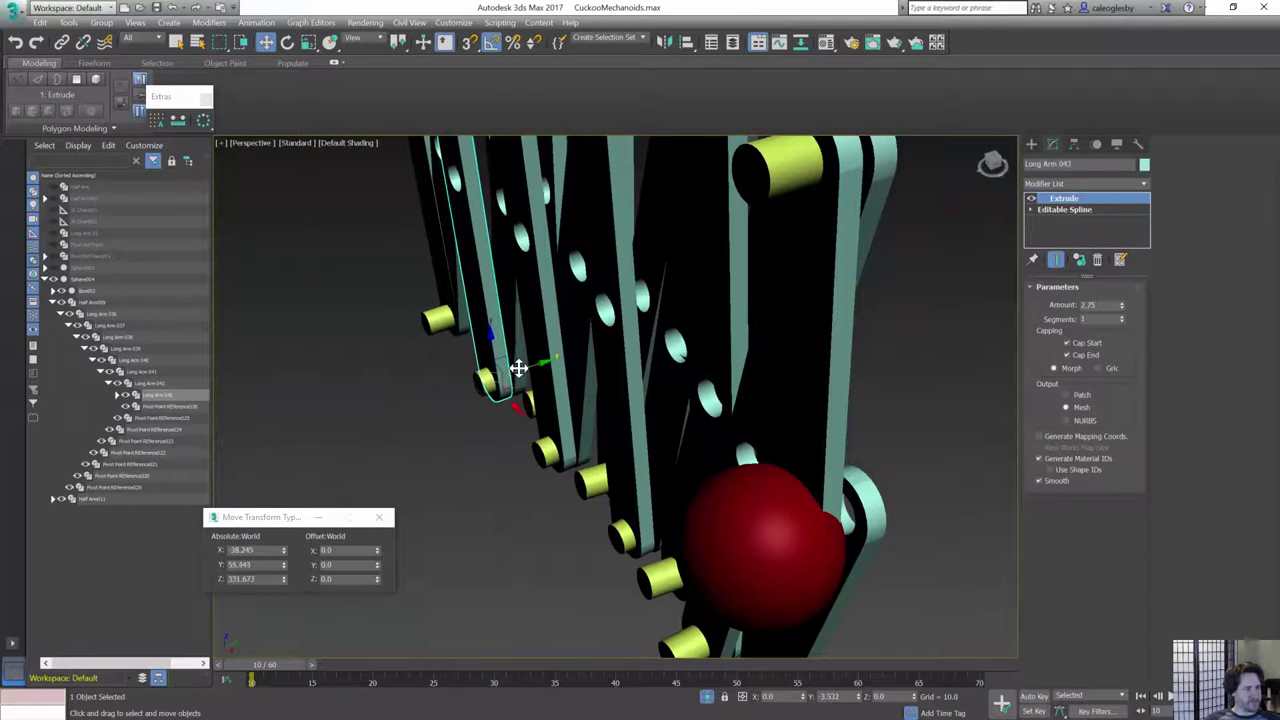
click(443, 295)
- Play back the isolated linkage's extension to check the realigned arms, and return to frame 10
alt+middle_drag(713, 472, 602, 428)
key(slash)
key(slash)
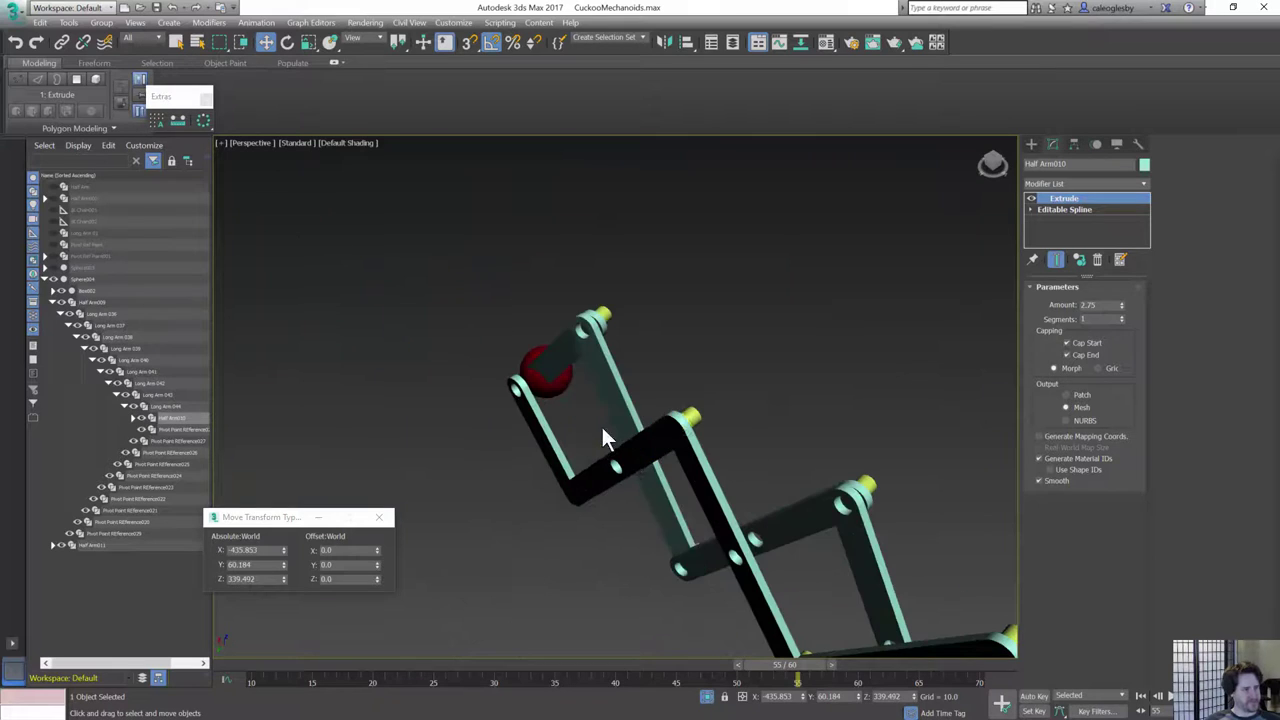
key(/)
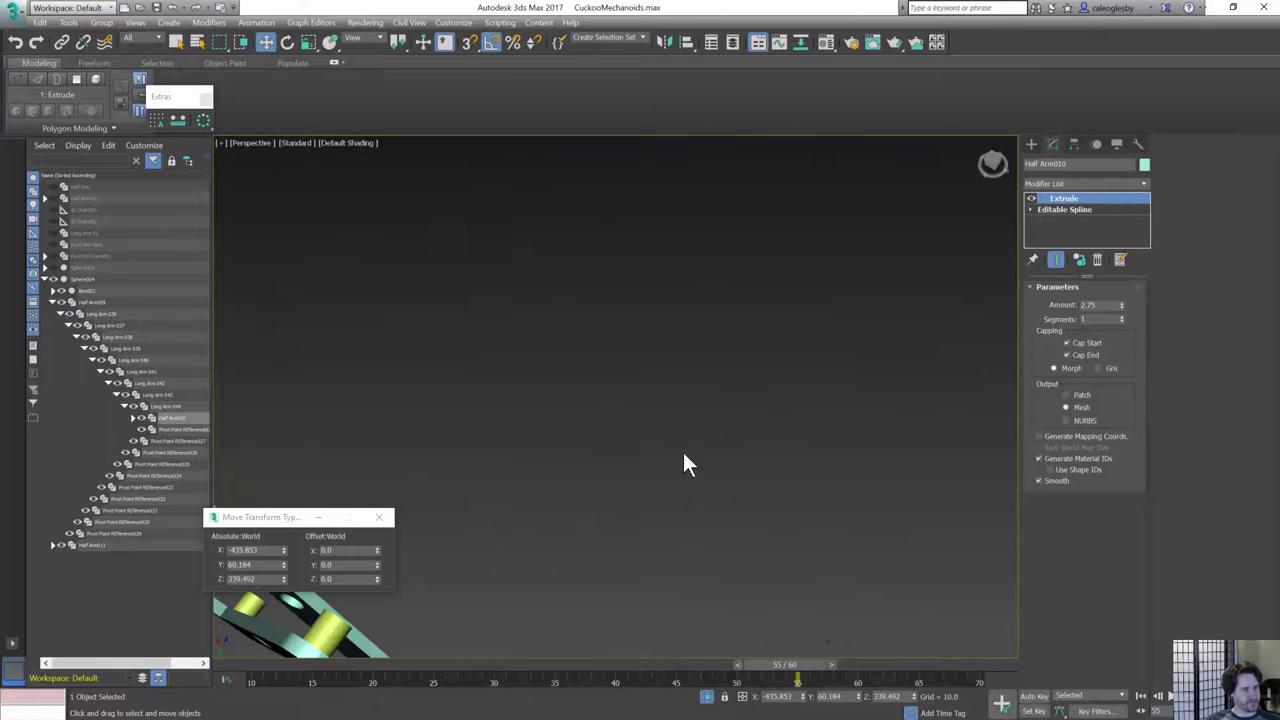
key(/)
- Shift Long Arm 048 and Long Arm 050 along Y to close the gaps to the adjoining arms
click(470, 410)
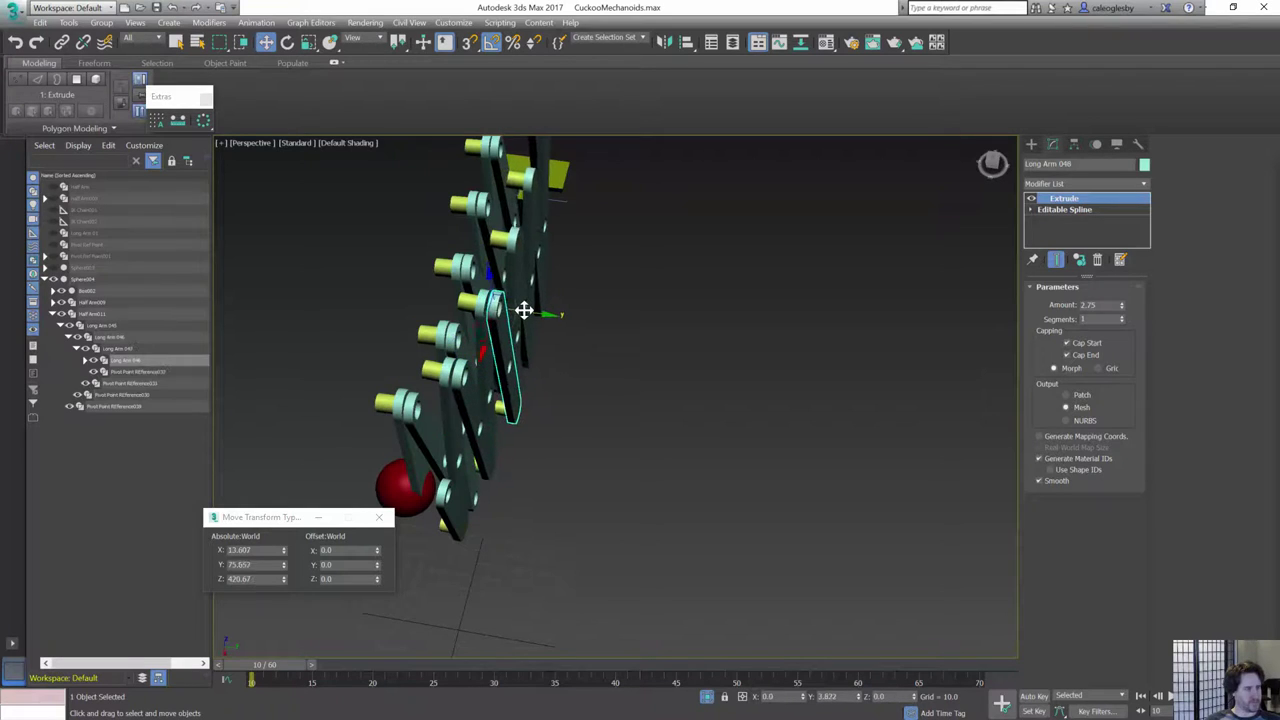
click(525, 269)
middle_drag(525, 269, 534, 343)
scroll(532, 340, up, 3)
drag(500, 329, 506, 330)
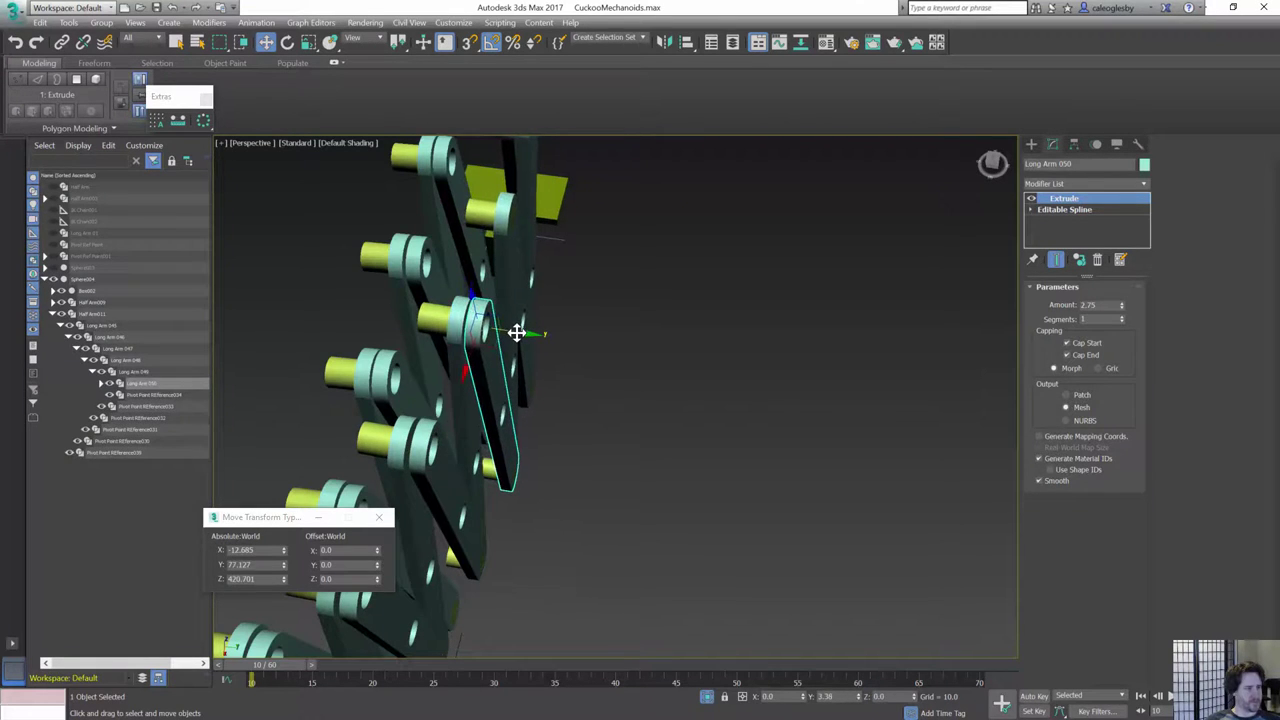
- Shift Long Arm 052 and the neighbouring arm at the bracket end along Y into line with the row
click(472, 490)
drag(475, 457, 471, 457)
middle_drag(471, 457, 445, 528)
click(487, 405)
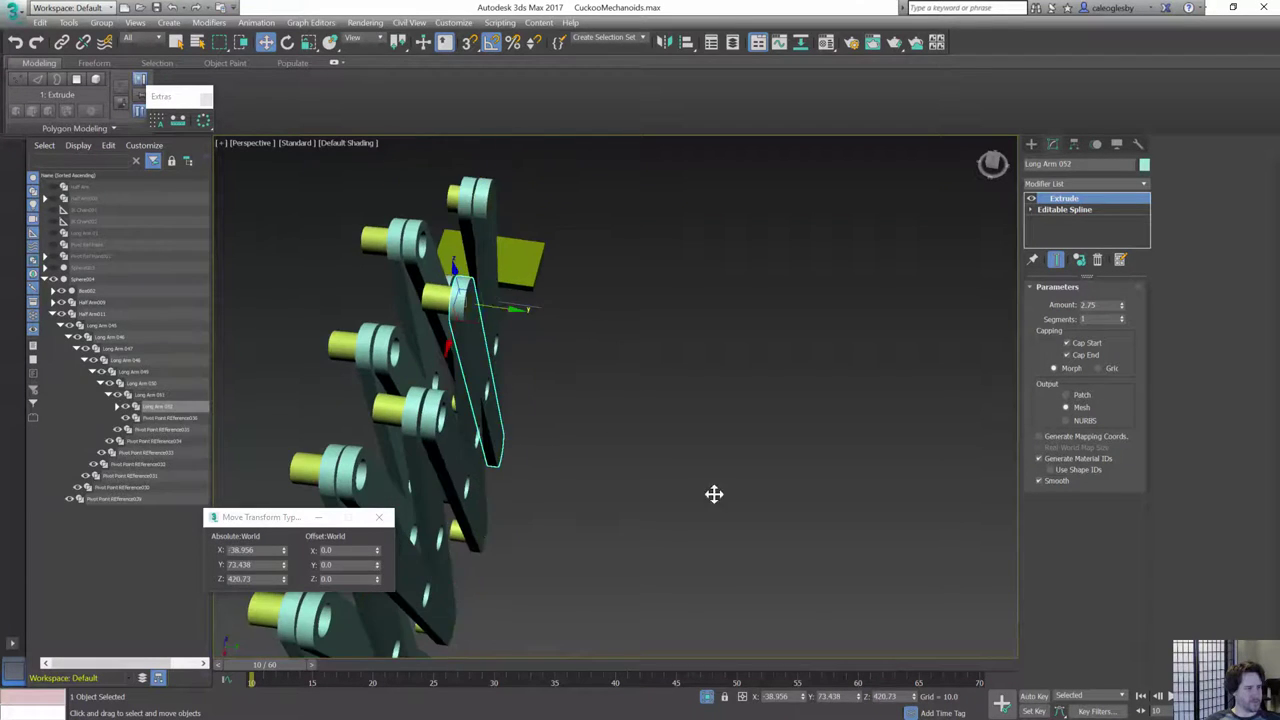
alt+middle_drag(500, 226, 528, 287)
click(528, 287)
drag(528, 287, 428, 258)
drag(650, 386, 649, 387)
- Shift the long arms beside Half Arm011 at the sphere end, including Long Arm 046, along Y
scroll(640, 386, down, 5)
middle_drag(505, 300, 520, 518)
middle_drag(520, 518, 708, 285)
alt+middle_drag(708, 285, 587, 457)
click(503, 525)
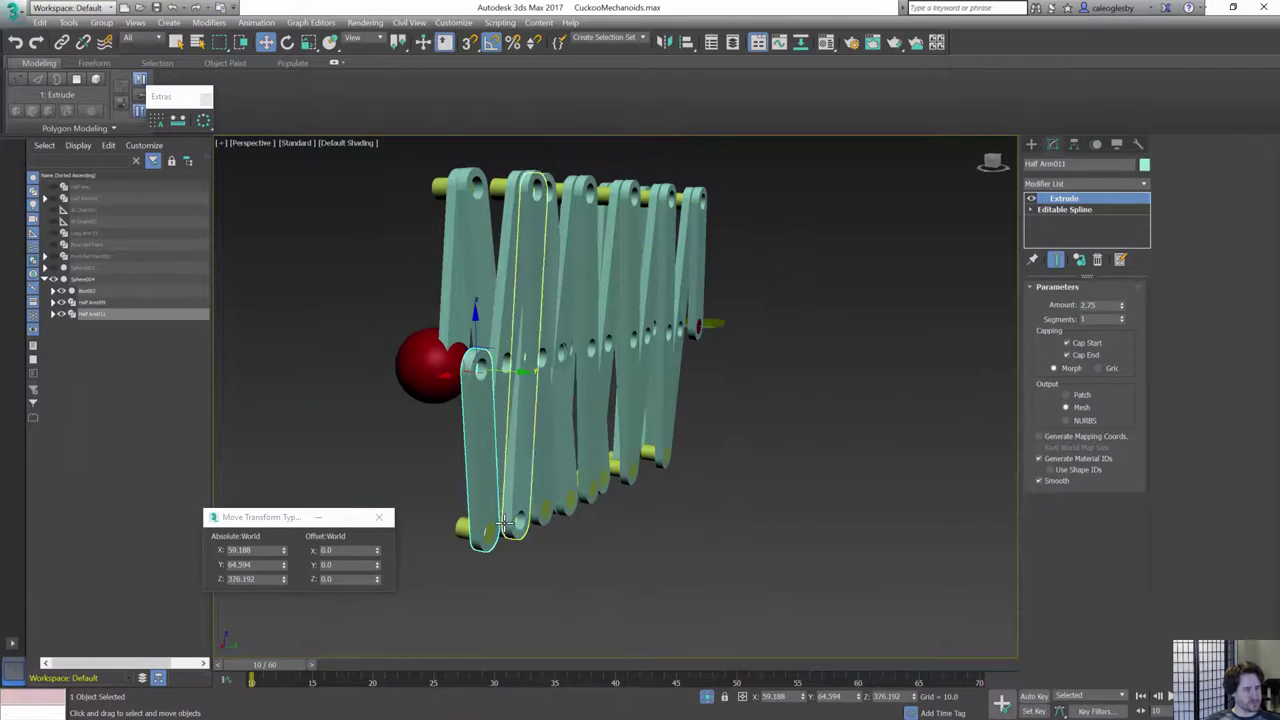
click(503, 467)
alt+middle_drag(503, 468, 540, 512)
drag(545, 534, 525, 534)
alt+middle_drag(540, 532, 507, 462)
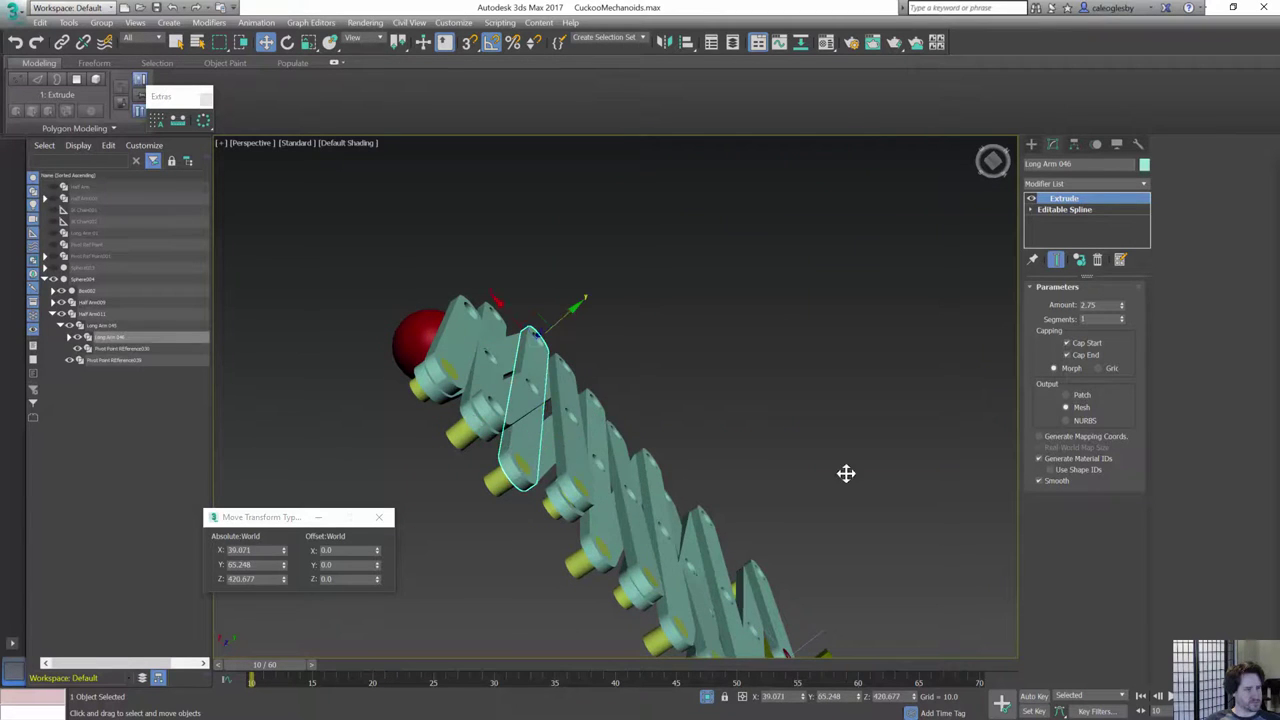
- Shift Long Arm 049, Long Arm 051 and Long Arm 053 along Y to sit against their neighbouring arms
drag(550, 440, 535, 447)
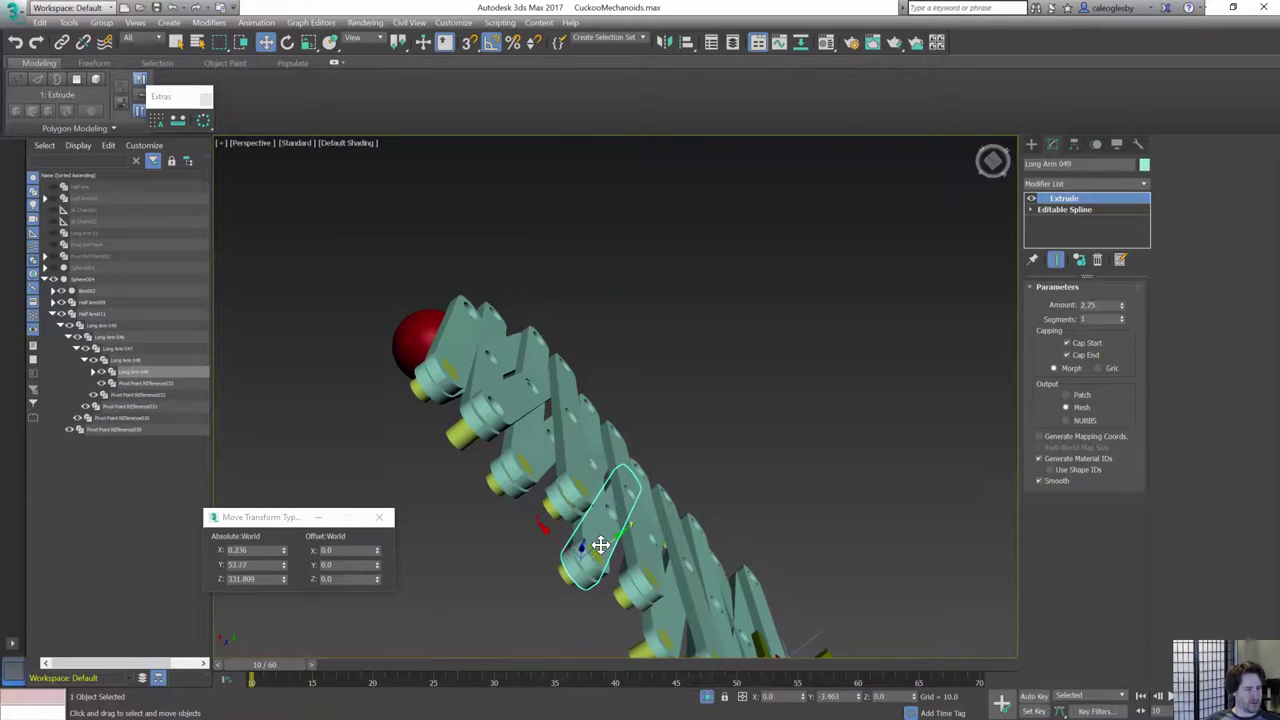
alt+middle_drag(650, 547, 543, 453)
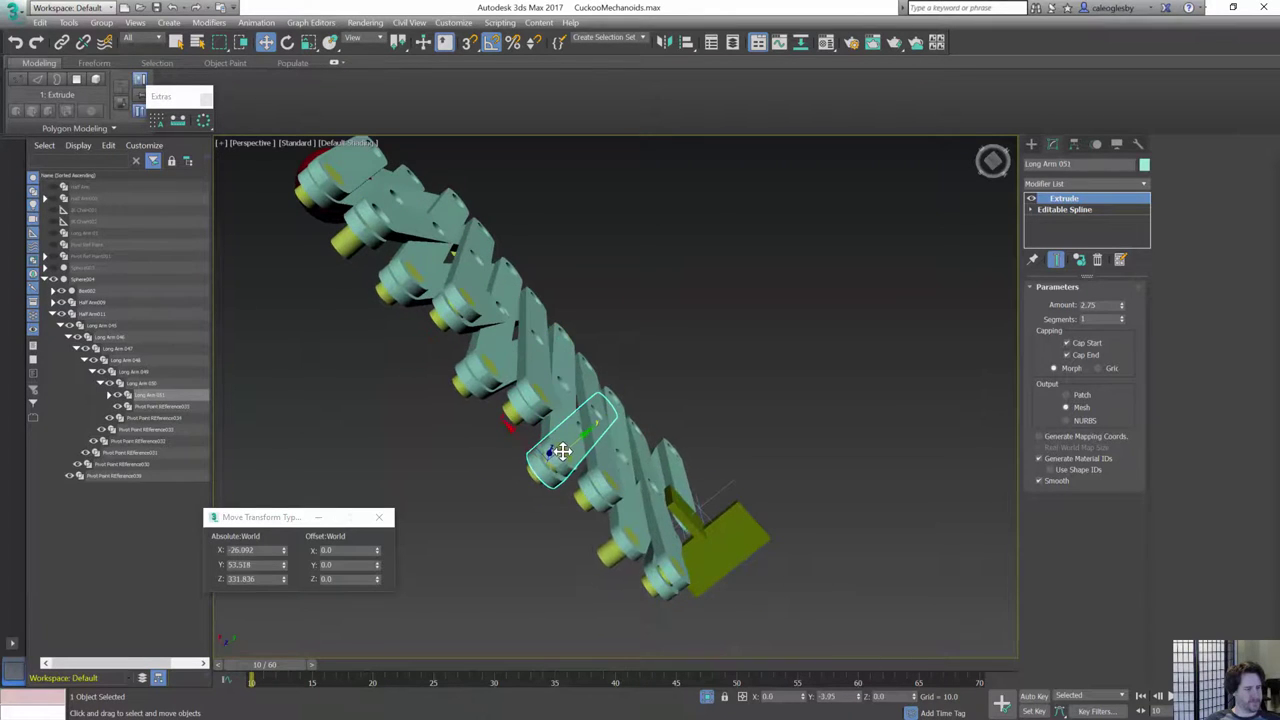
click(631, 537)
drag(661, 512, 648, 520)
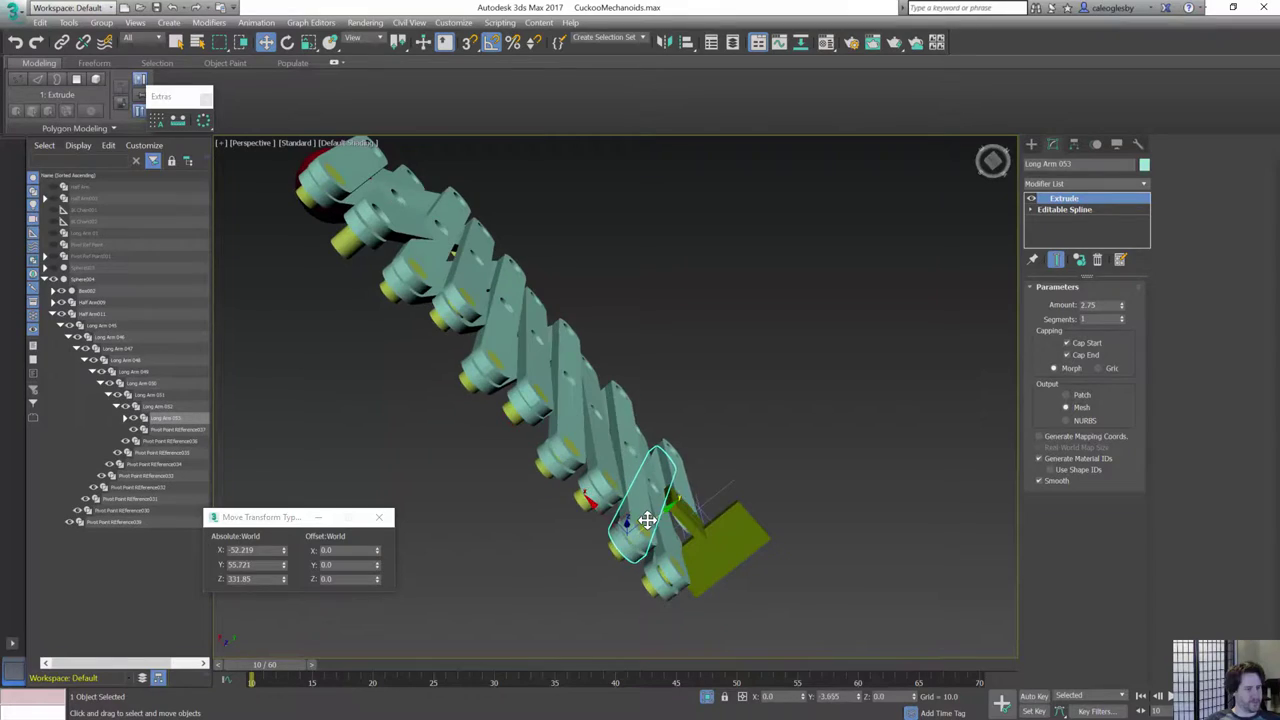
- Shift Long Arm 037 near the red sphere along Y to match the adjacent arms
alt+middle_drag(648, 520, 592, 402)
click(749, 520)
alt+middle_drag(749, 520, 766, 539)
drag(766, 539, 754, 543)
mouse_move(780, 485)
alt+middle_down()
mouse_move(797, 466)
mouse_move(783, 497)
mouse_move(779, 467)
alt+middle_up()
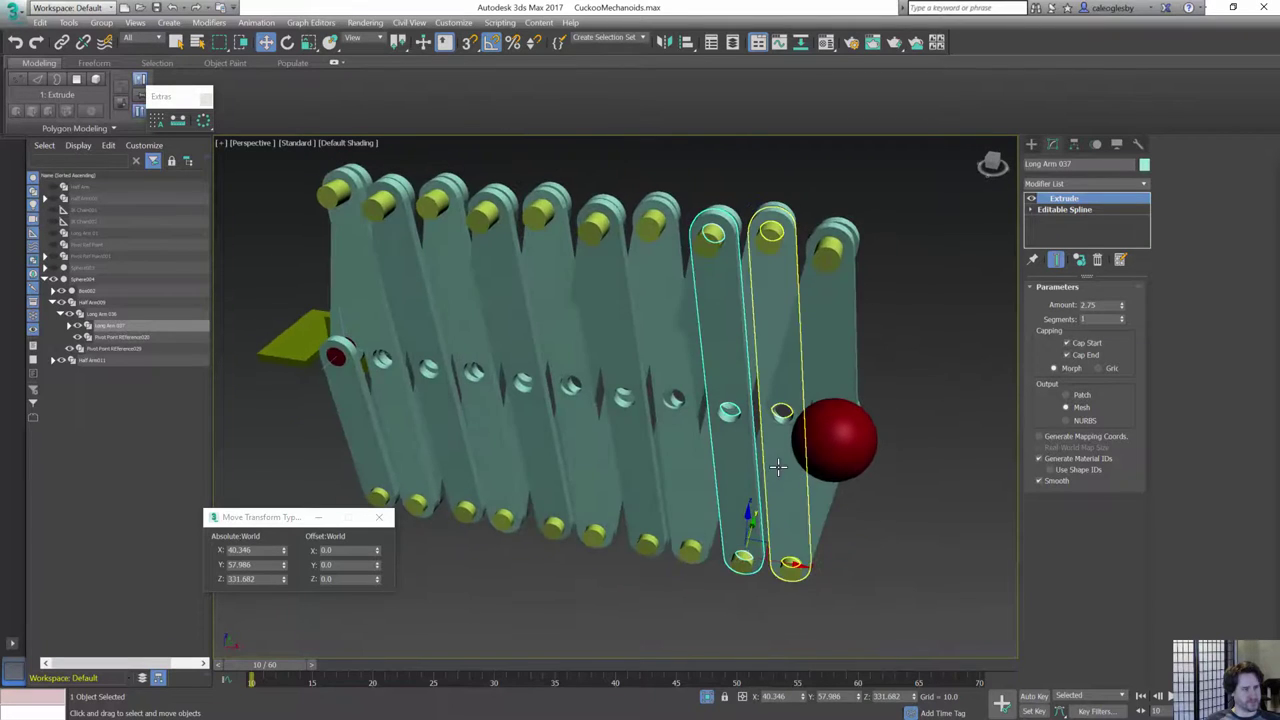
- Play back the extension of the respaced linkage and examine the arms and pivot pins from several angles
scroll(778, 467, down, 3)
mouse_move(270, 662)
mouse_down()
mouse_move(679, 658)
mouse_move(270, 662)
mouse_up()
scroll(700, 400, down, 3)
middle_drag(700, 400, 629, 391)
scroll(800, 380, down, 5)
key(ctrl+w)
key(slash)
key(slash)
scroll(726, 397, up, 4)
alt+middle_drag(726, 397, 617, 402)
scroll(616, 402, down, 5)
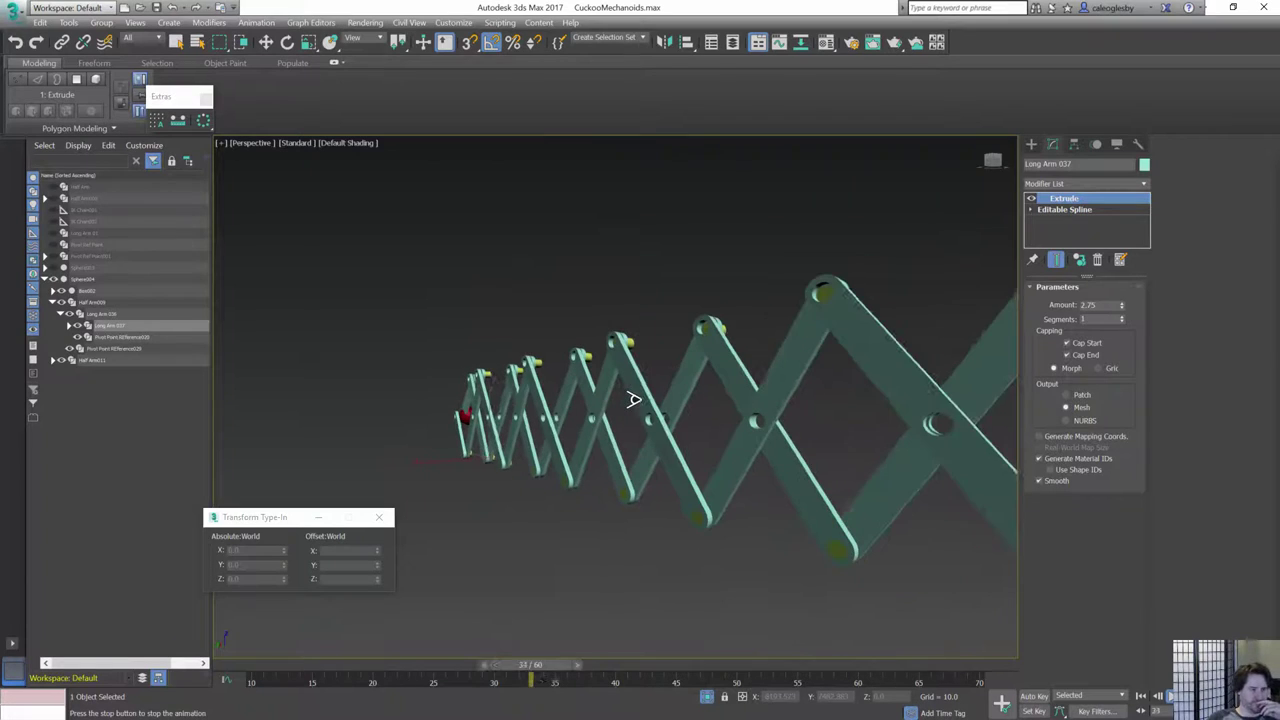
- Select seven pivot pins of the Half Arm009 chain at frame 34 and shift them along Y into the arms
key(w)
click(828, 292)
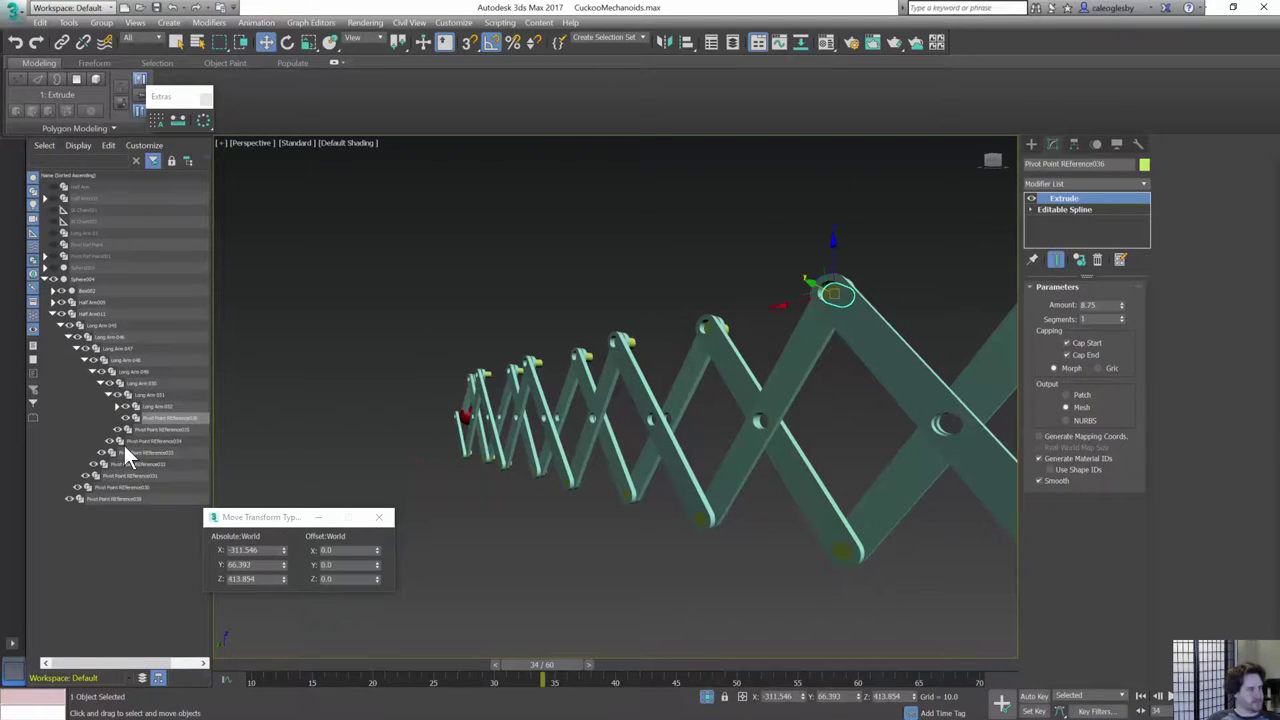
alt+middle_drag(633, 435, 717, 482)
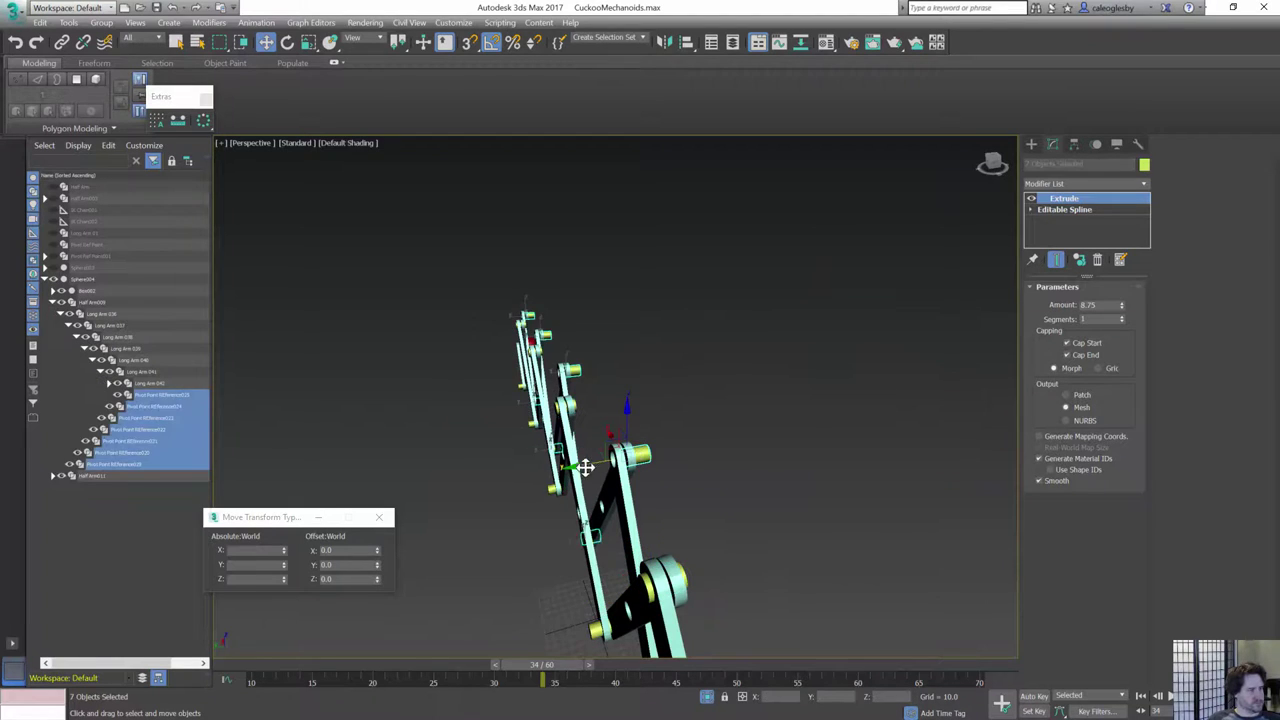
alt+middle_drag(585, 473, 752, 470)
scroll(755, 460, down, 5)
- Shift the upper pivot pin nearest the end bracket along Y into its arm joint
click(686, 407)
scroll(688, 410, up, 4)
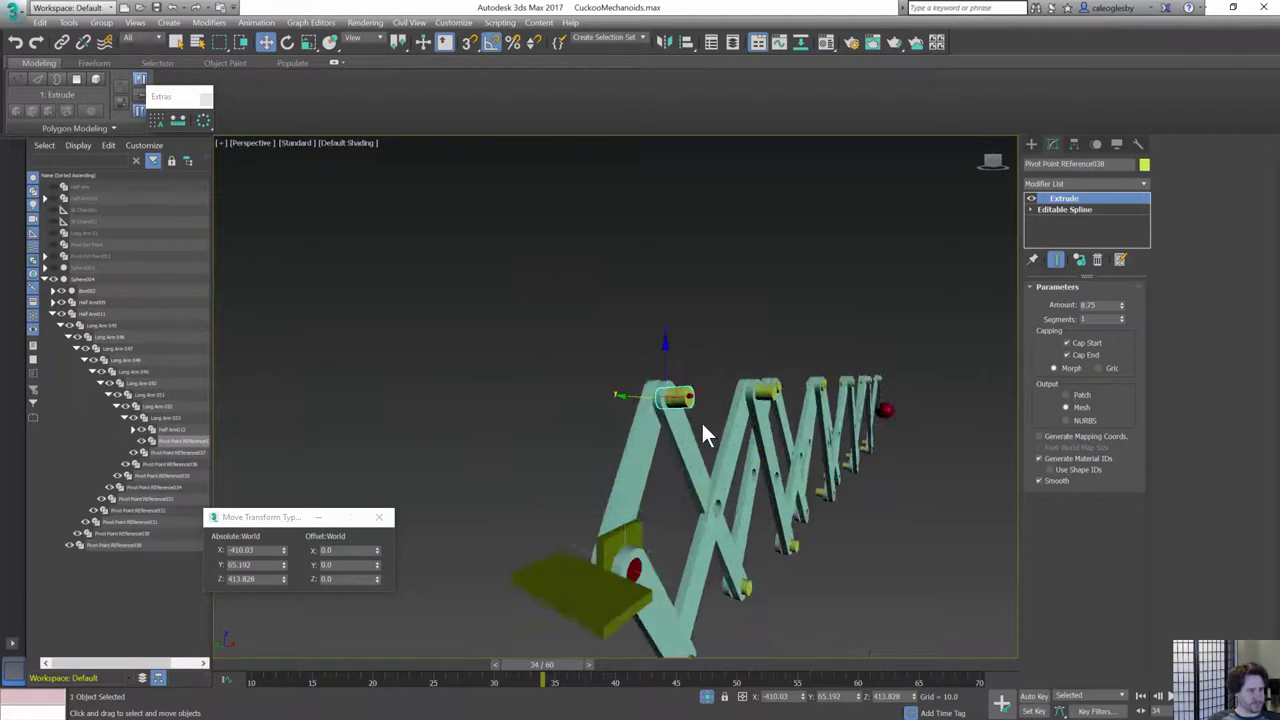
alt+middle_drag(702, 423, 604, 400)
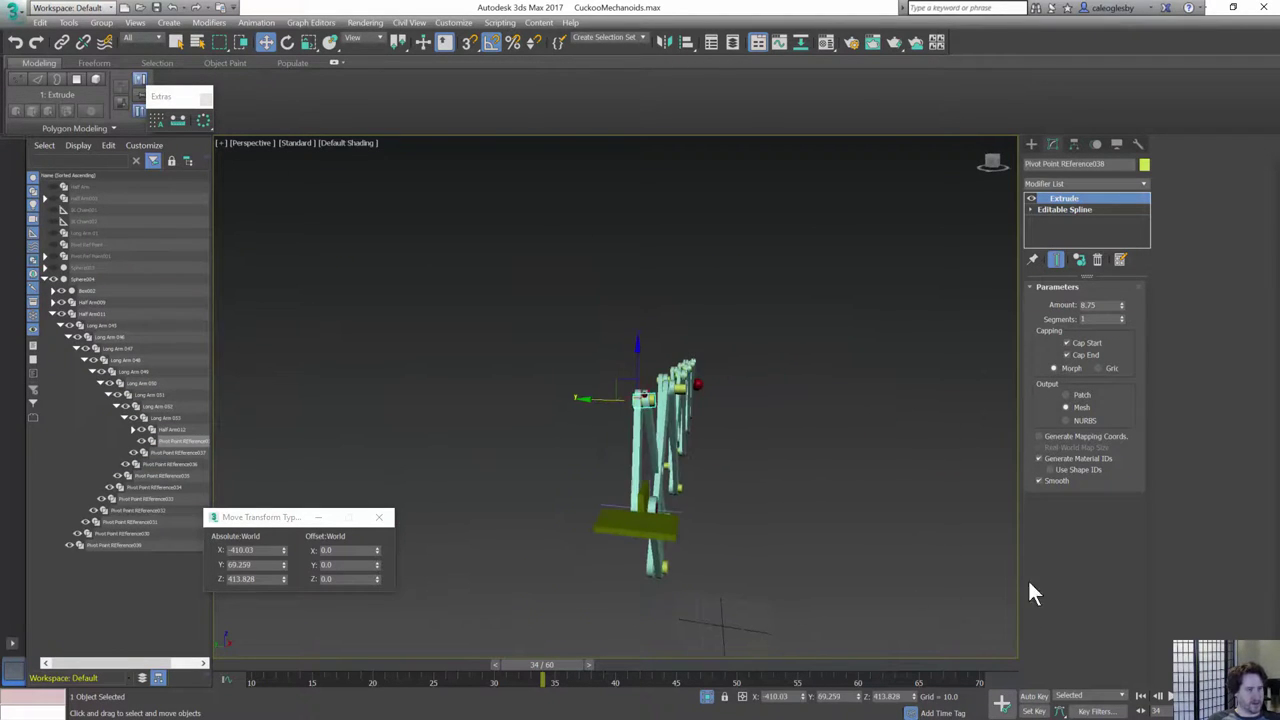
- Select seven lower pivot pins along the linkage at frame 34 and shift them along Y into the arms
click(628, 387)
alt+middle_drag(661, 553, 697, 554)
scroll(633, 507, up, 3)
click(702, 526)
ctrl+click(621, 476)
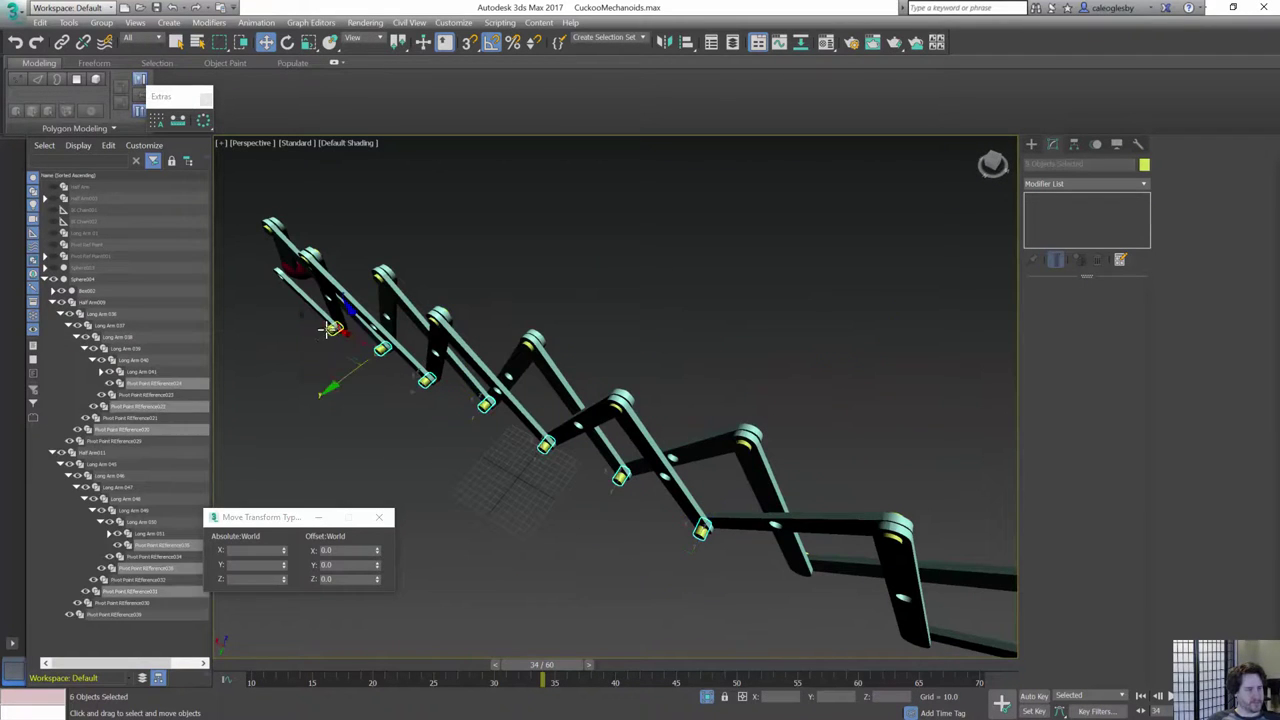
alt+middle_drag(502, 440, 686, 394)
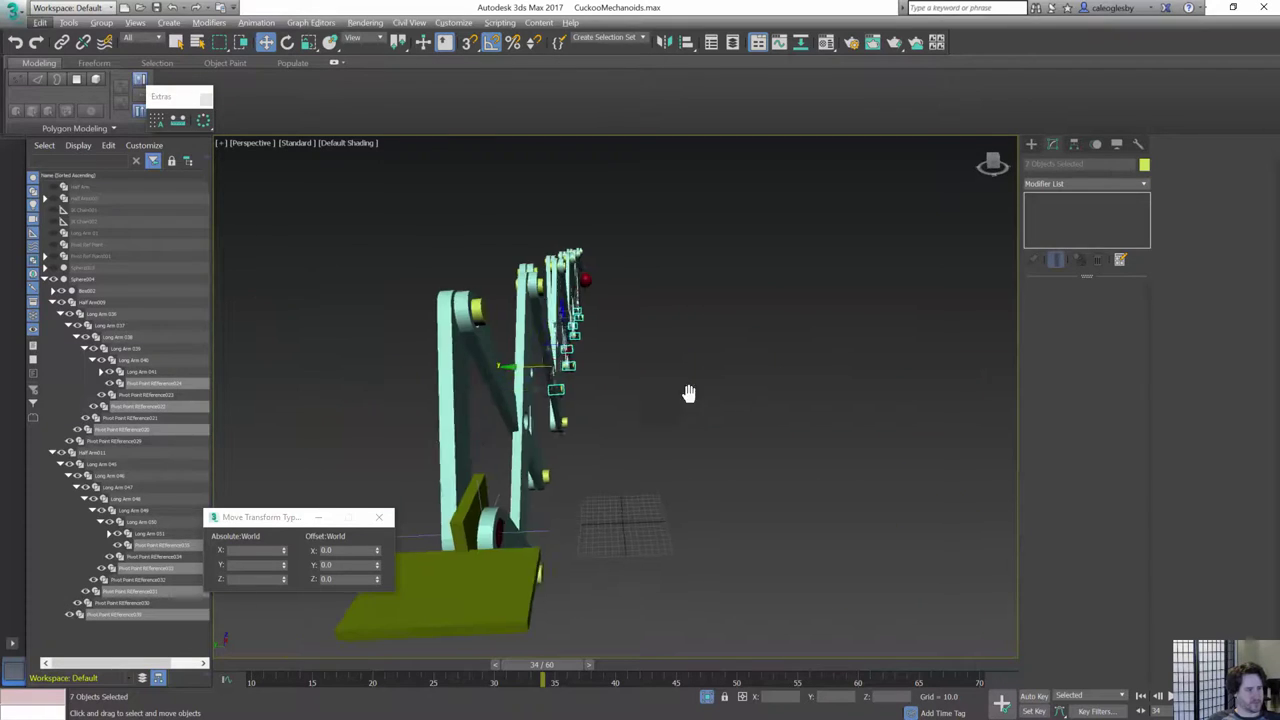
- Shift the three remaining lower pivot pins nearest the end bracket along Y into their arm joints
alt+middle_drag(569, 434, 550, 528)
ctrl+click(453, 559)
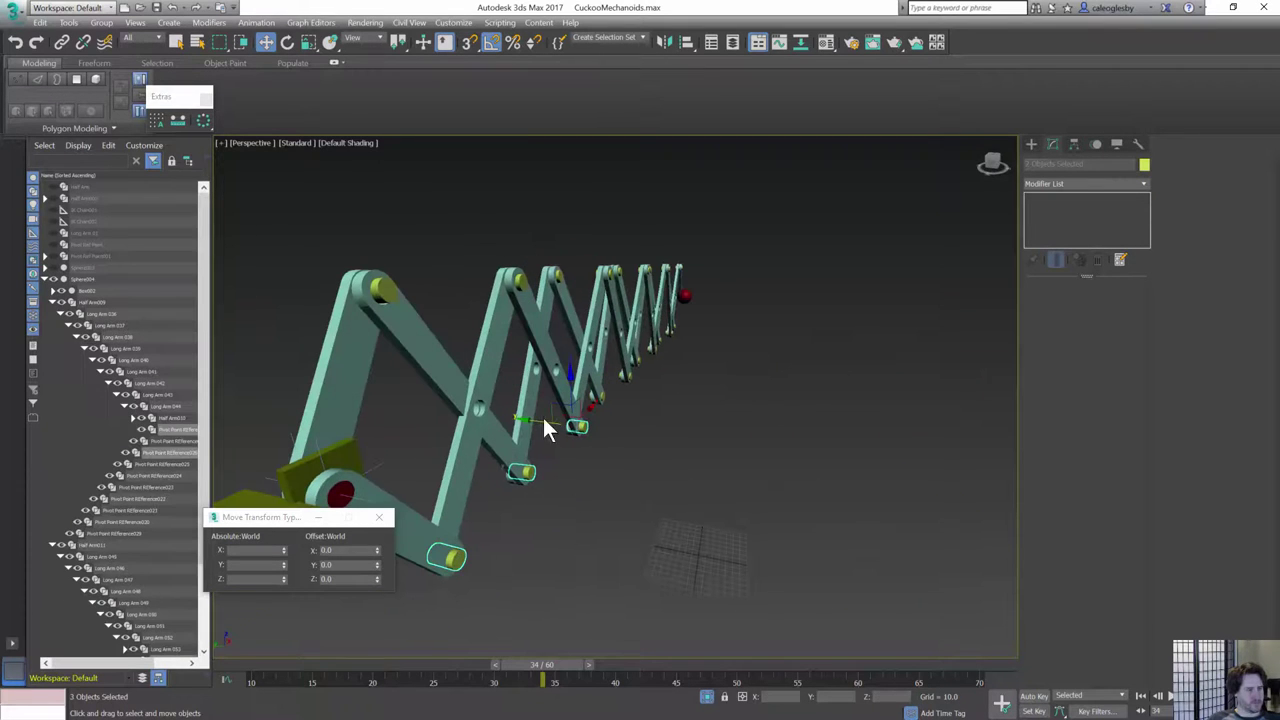
alt+click(456, 560)
middle_drag(511, 455, 530, 478)
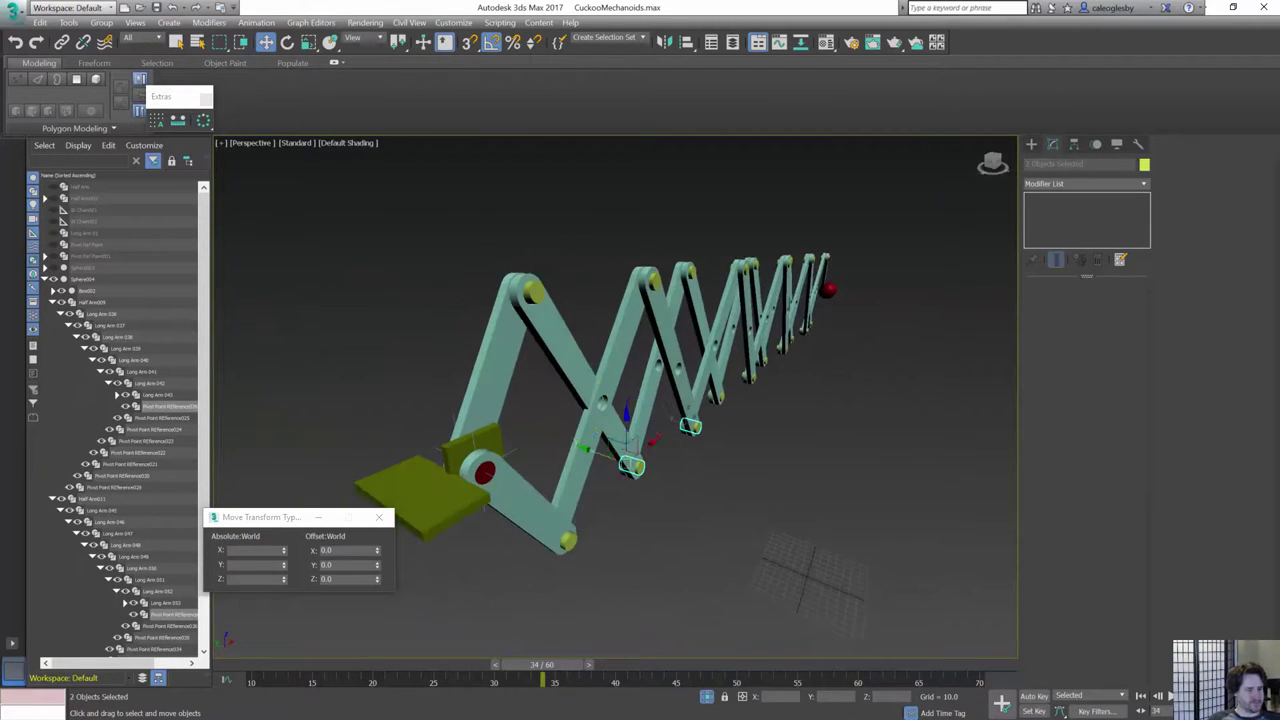
- Play back the respaced linkage's motion and examine its arms and pins from both ends
drag(575, 666, 1015, 671)
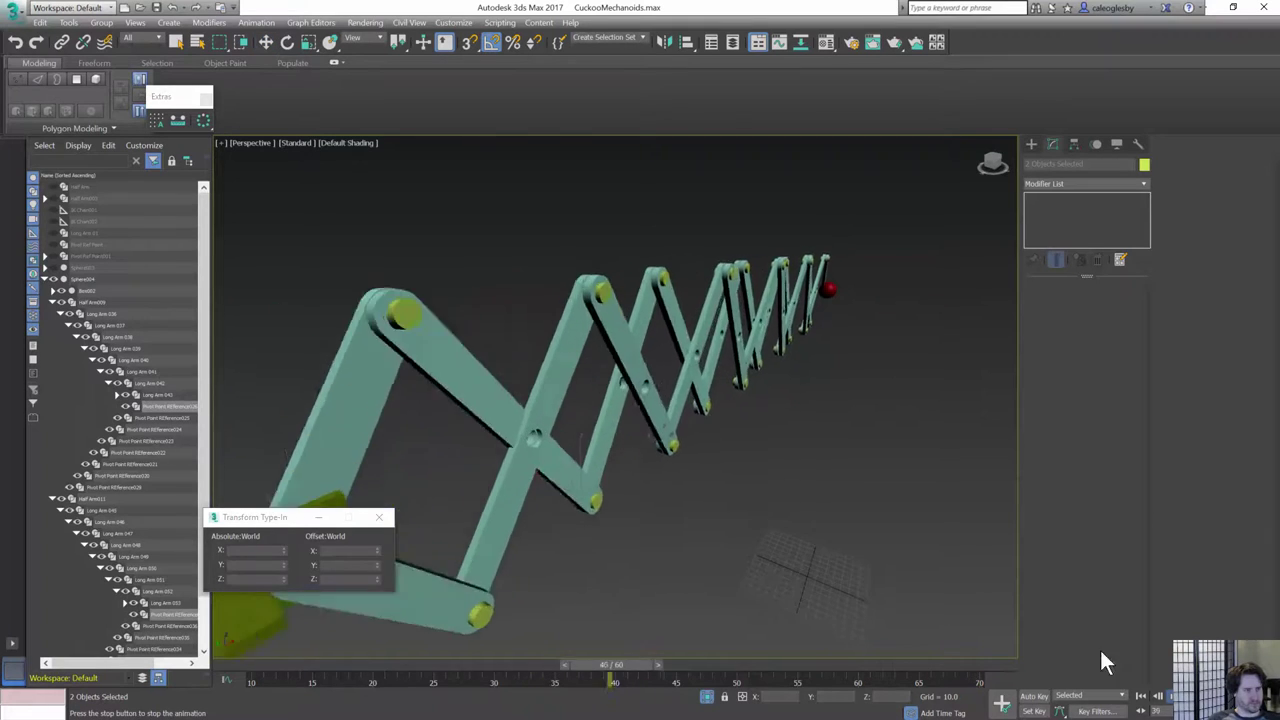
alt+middle_drag(640, 510, 765, 452)
scroll(531, 394, down, 4)
right_click(713, 493)
click(714, 493)
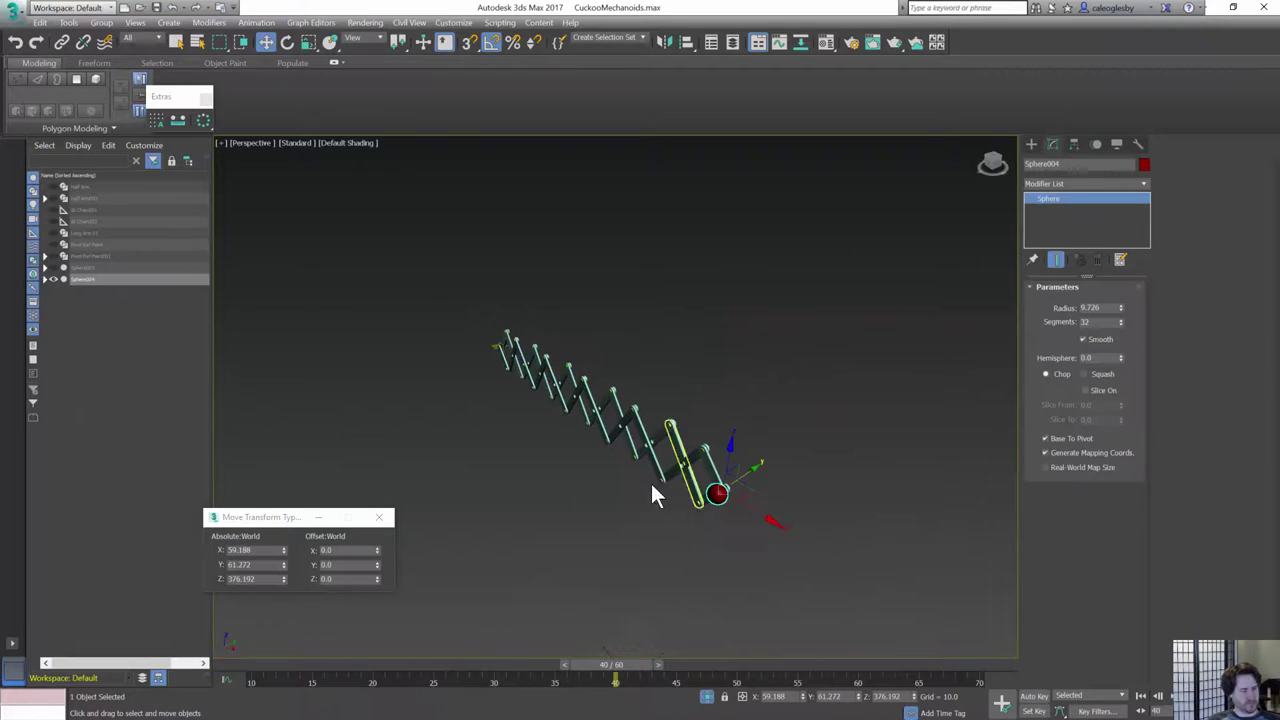
alt+middle_drag(651, 483, 632, 455)
key(/)
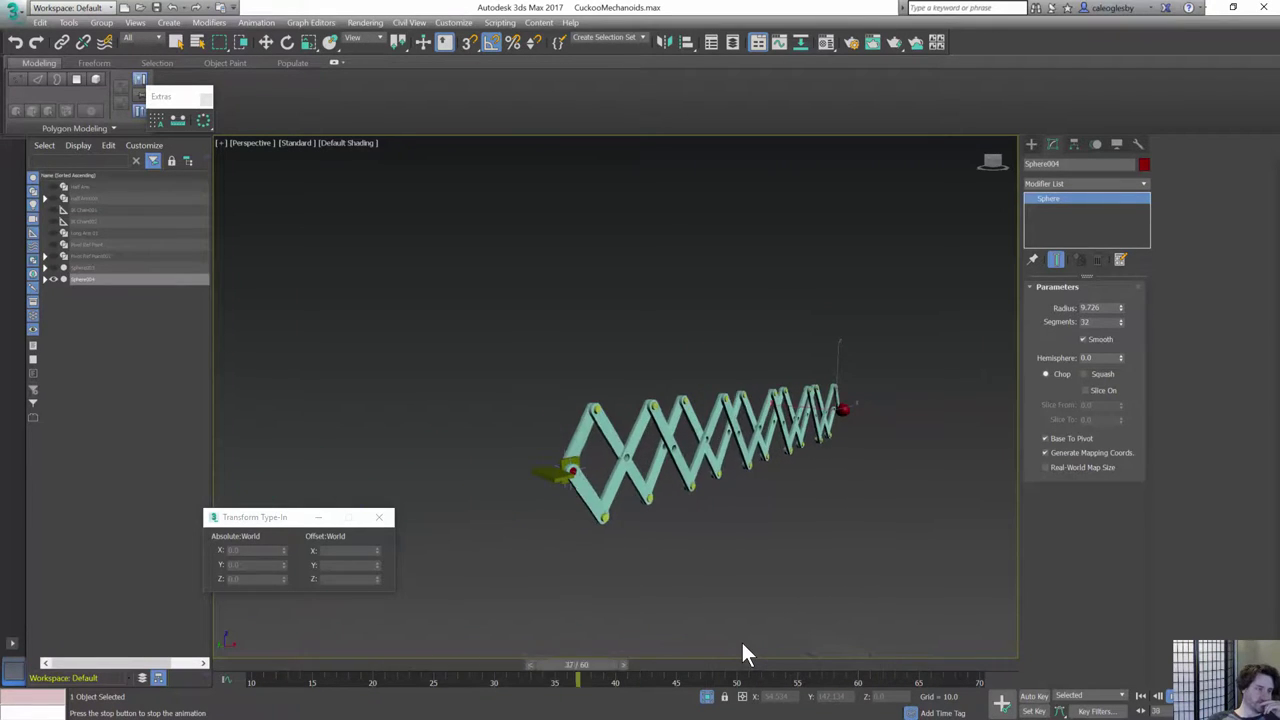
- Select end bracket Box002 and examine its X position curve in the Curve Editor, including the key at frame 61
drag(940, 683, 895, 697)
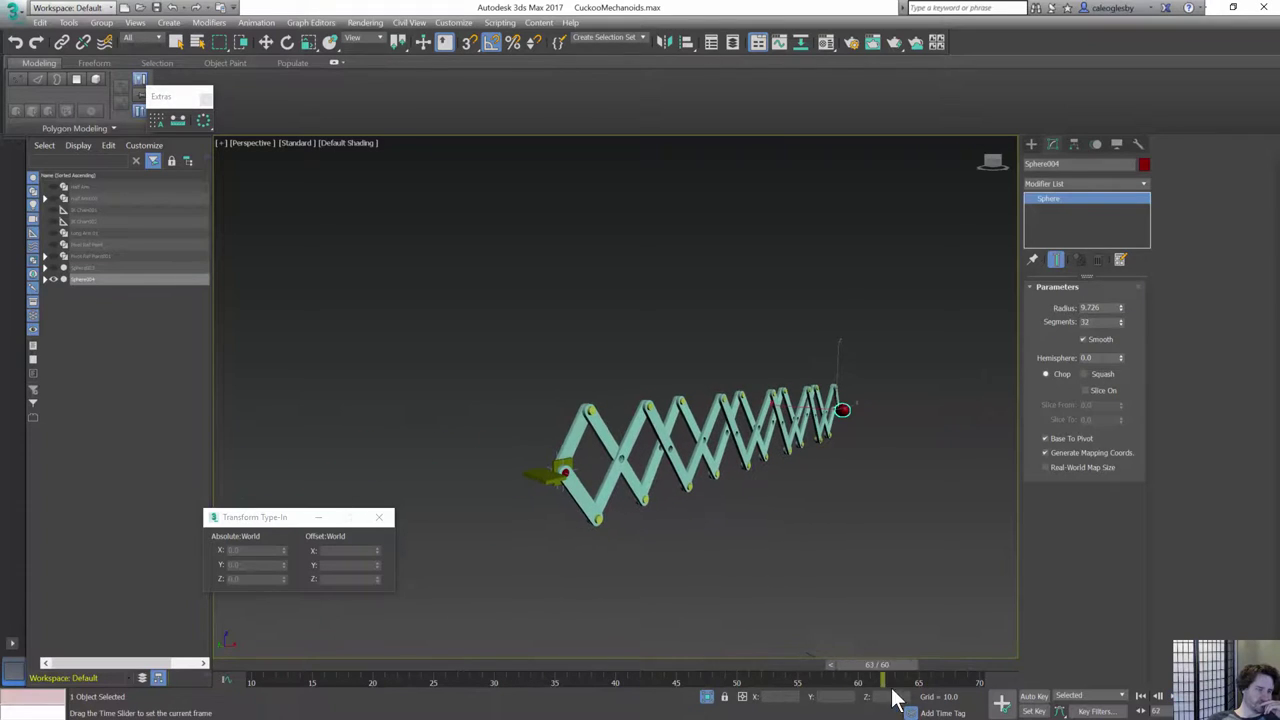
click(545, 476)
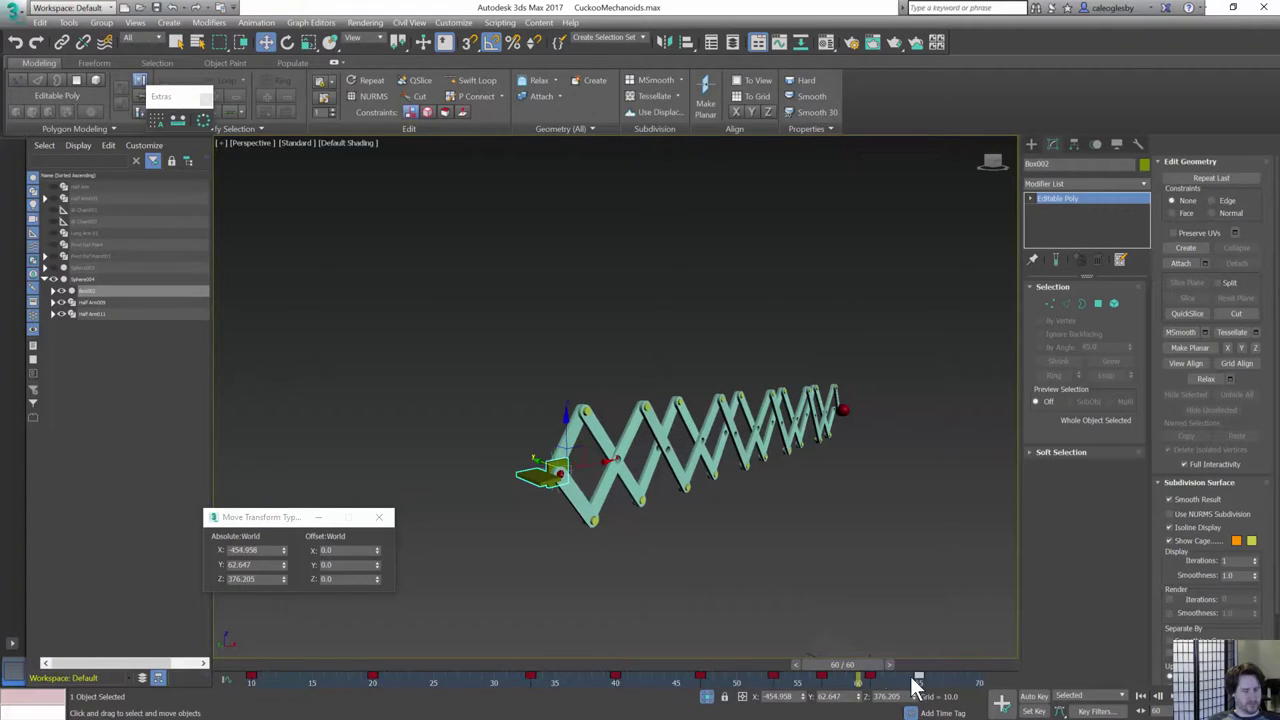
drag(911, 677, 975, 688)
right_click(692, 477)
click(722, 572)
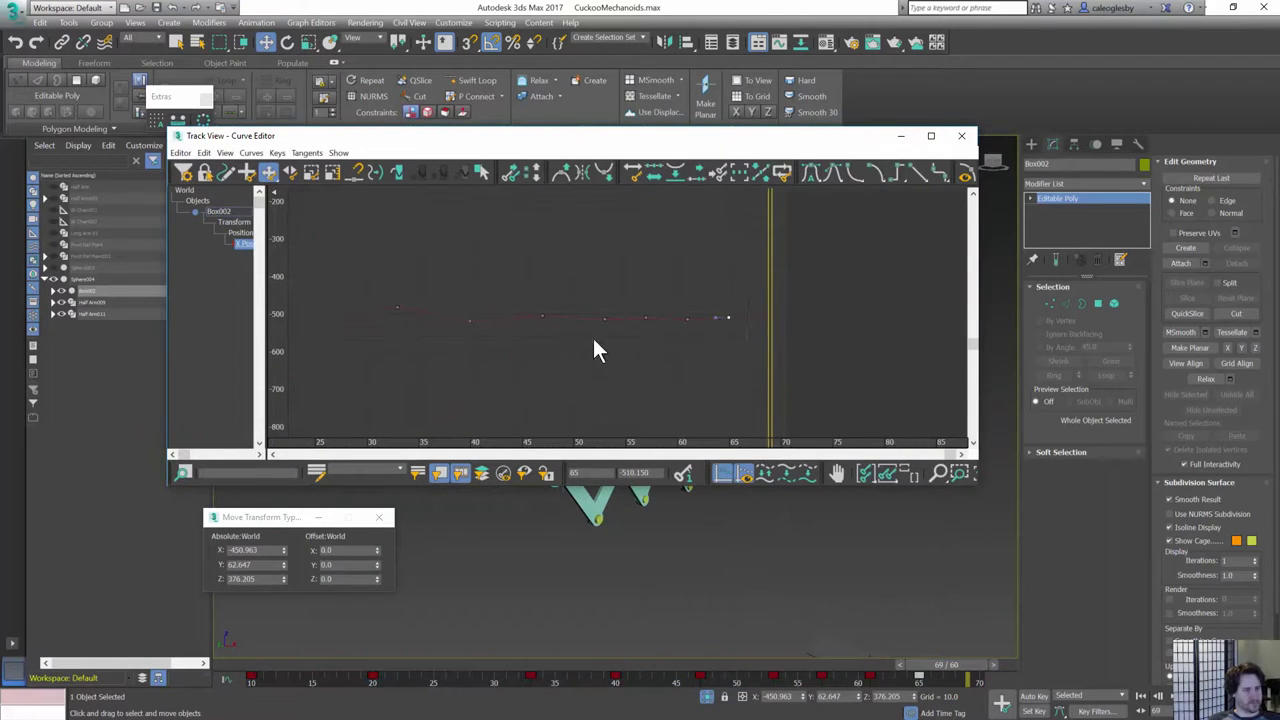
click(880, 474)
click(690, 340)
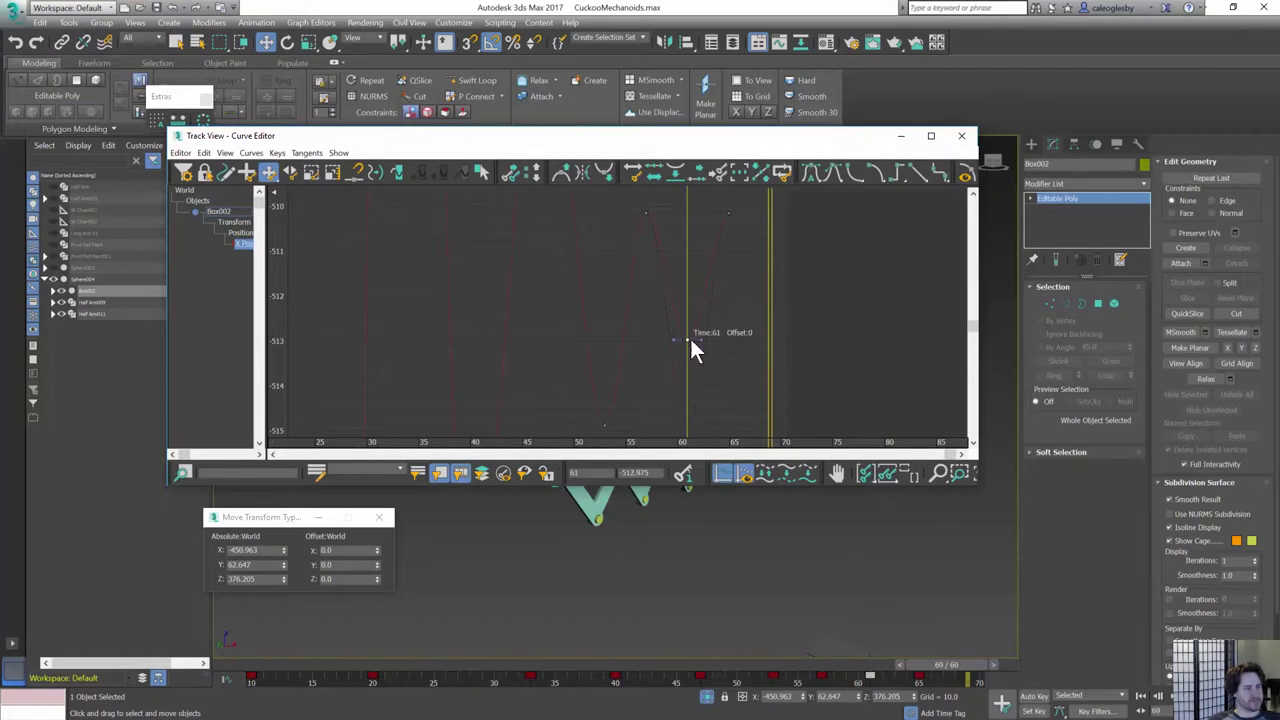
click(962, 136)
- Move the last keys of end bracket Box002 slightly later in time and play back the animation to check the settling motion
key(slash)
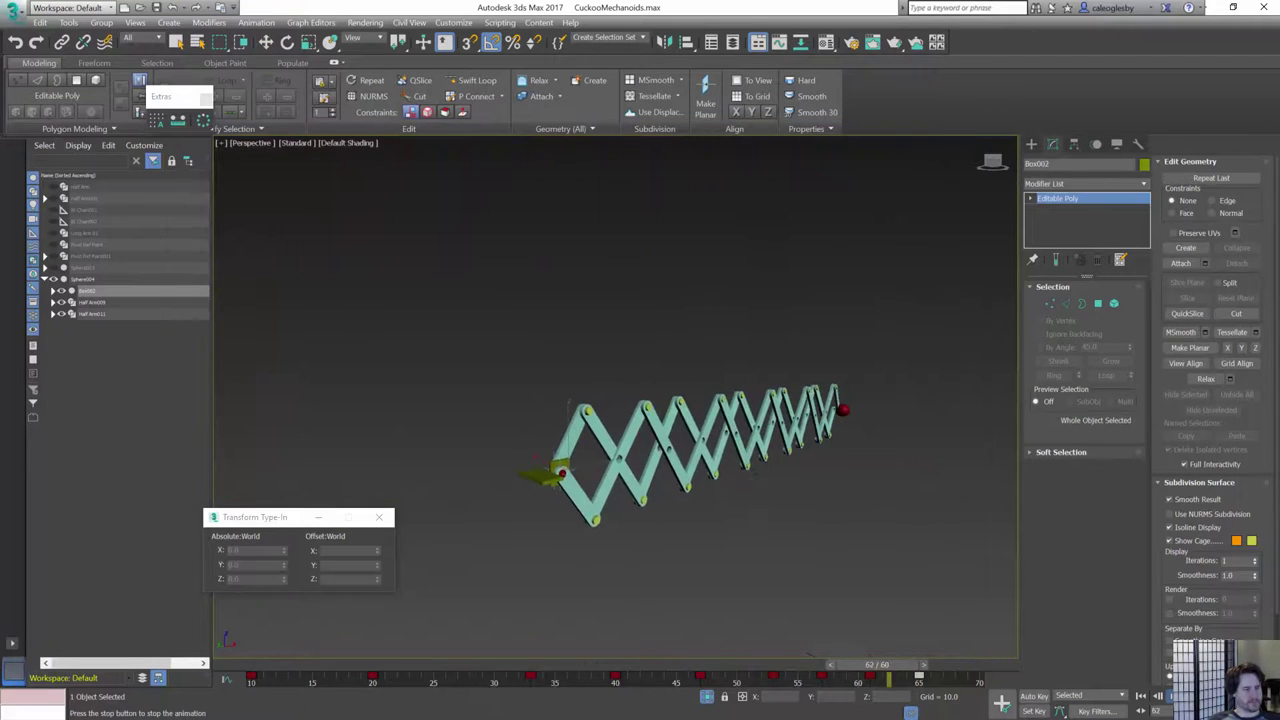
click(1174, 696)
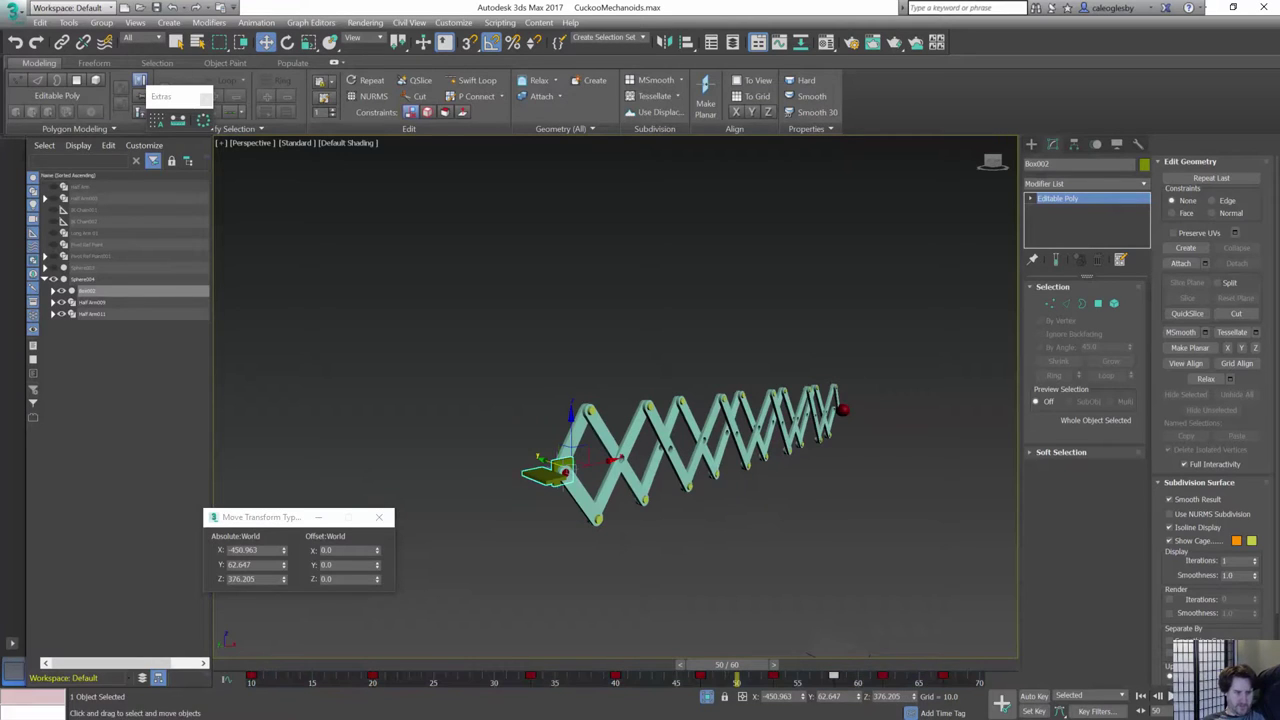
key(slash)
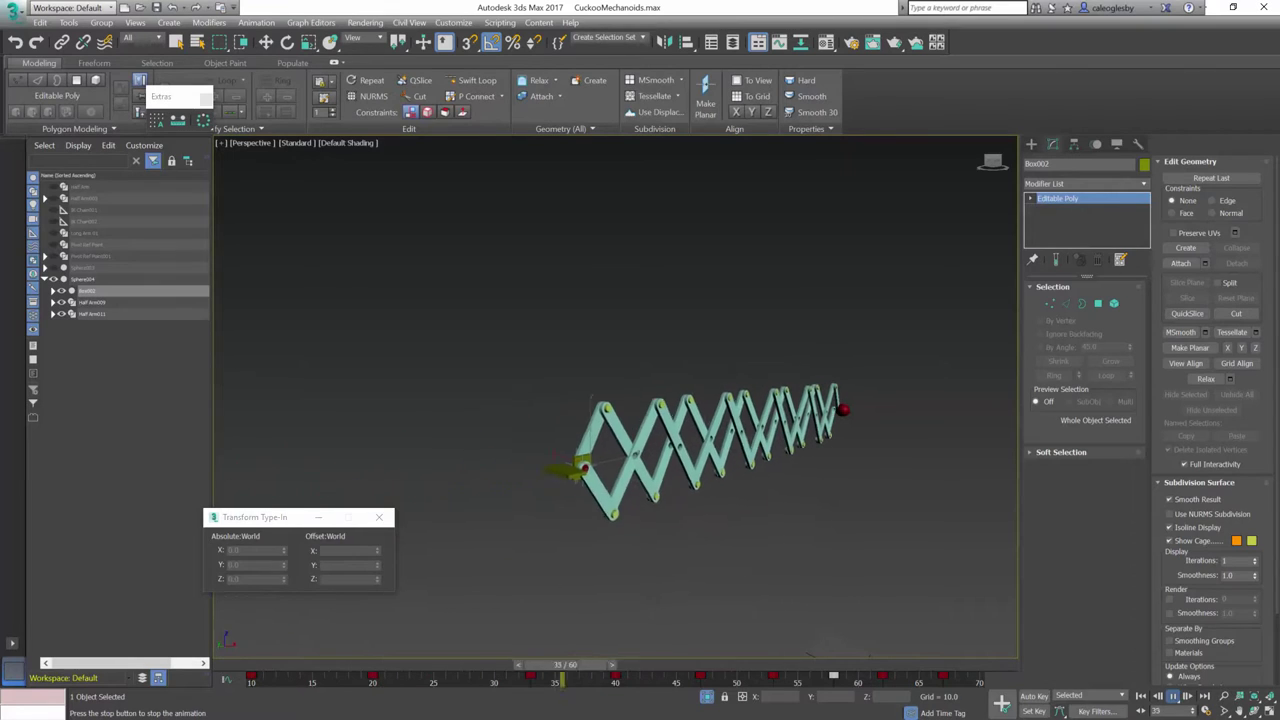
- Exit isolation to show all objects and play back the original and cloned linkages together for comparison
click(706, 697)
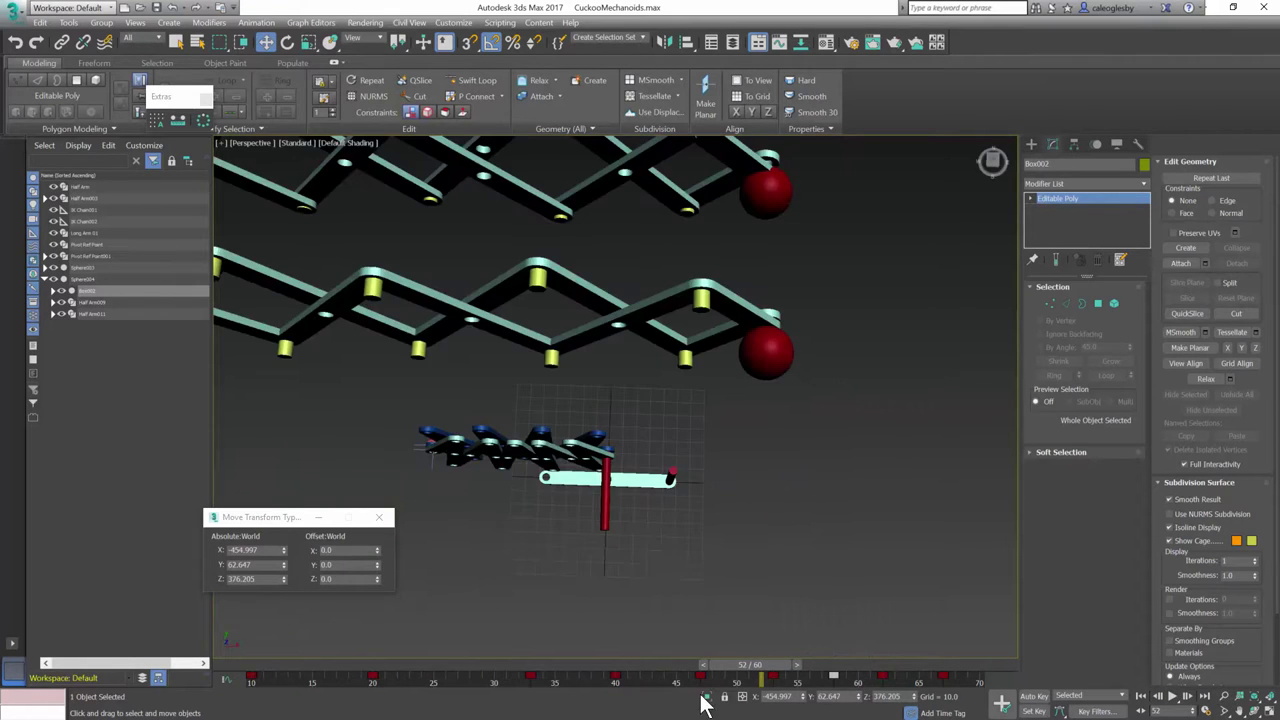
middle_drag(719, 389, 988, 426)
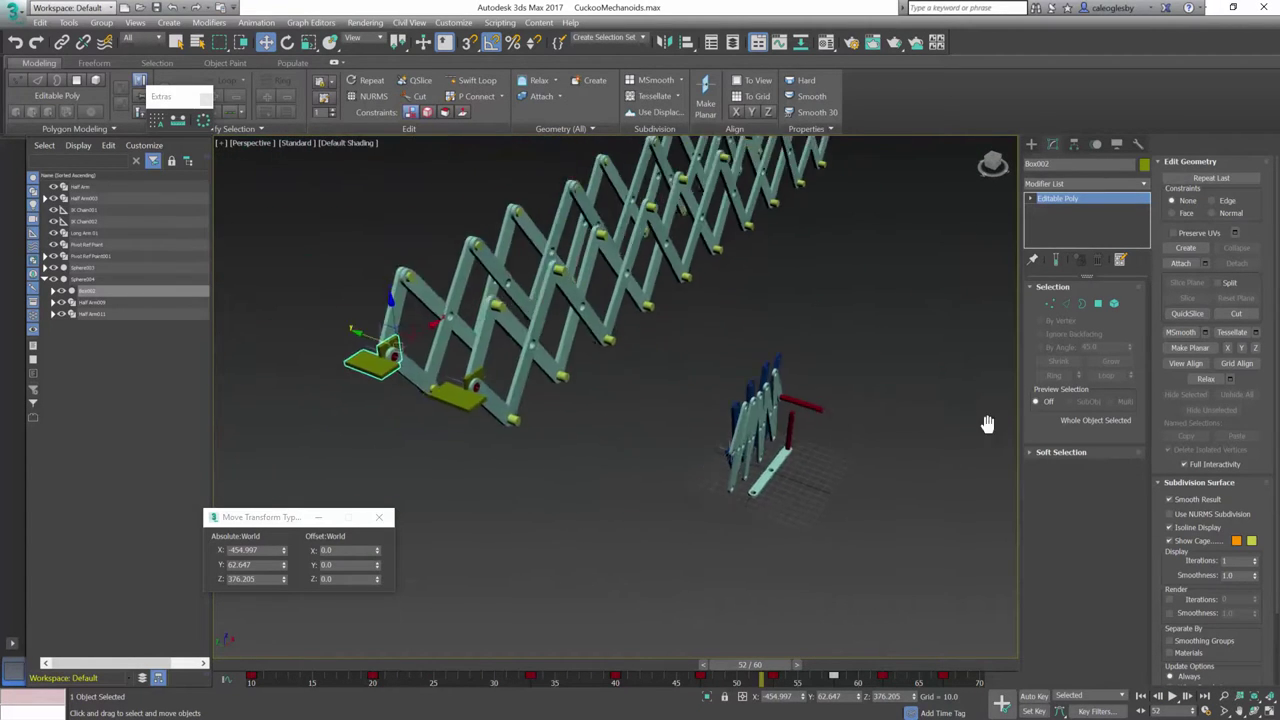
scroll(988, 426, down, 1)
middle_drag(790, 404, 741, 506)
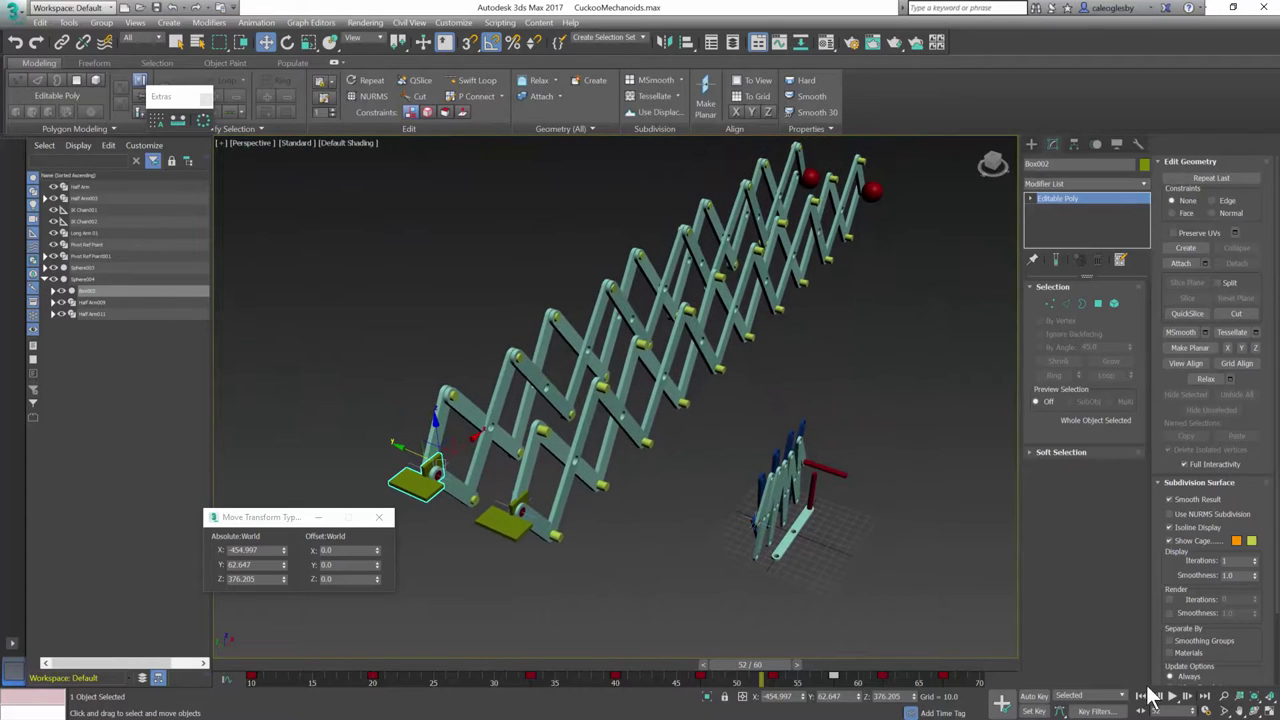
click(1173, 696)
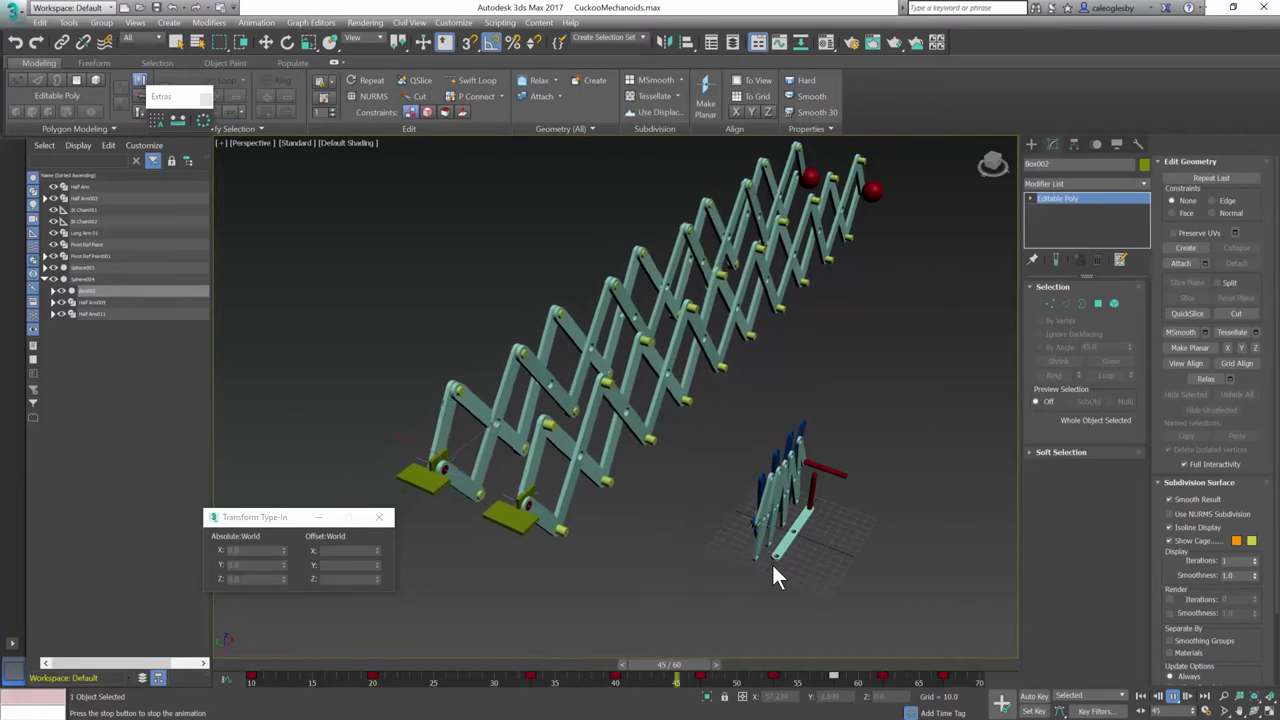
alt+middle_drag(771, 562, 763, 463)
scroll(746, 445, down, 3)
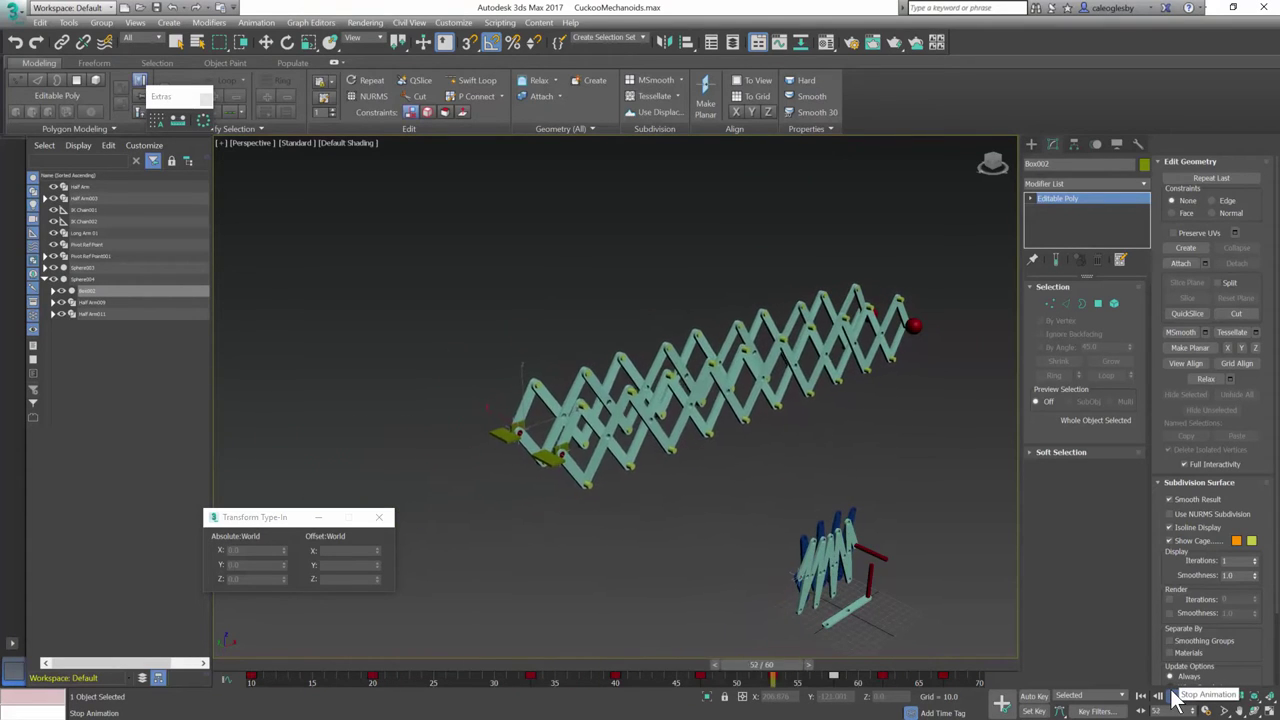
click(1176, 700)
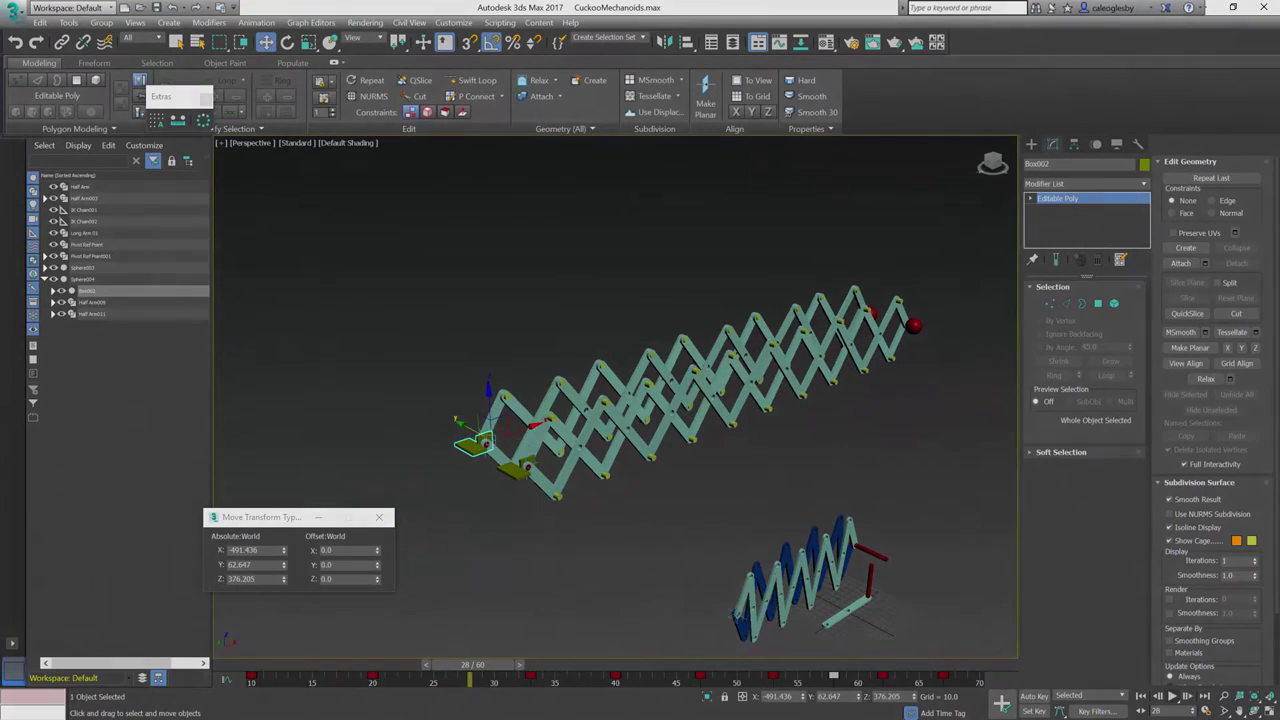